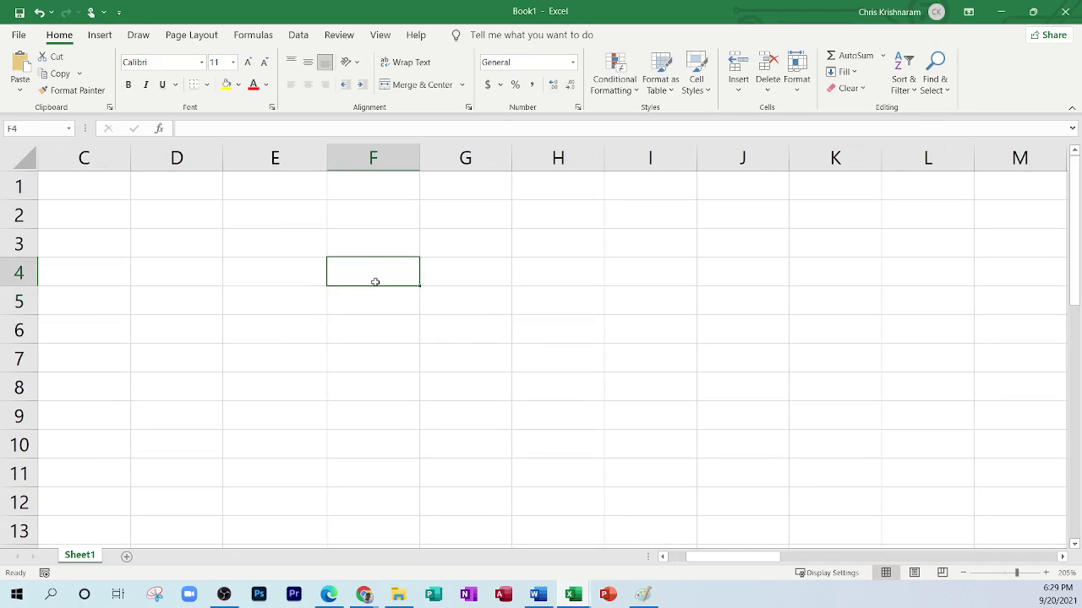
Enter the sample text alskdjfasldfj in cell F4 and make that cell active again.
text(alskdjfasldfj)
key(Return)
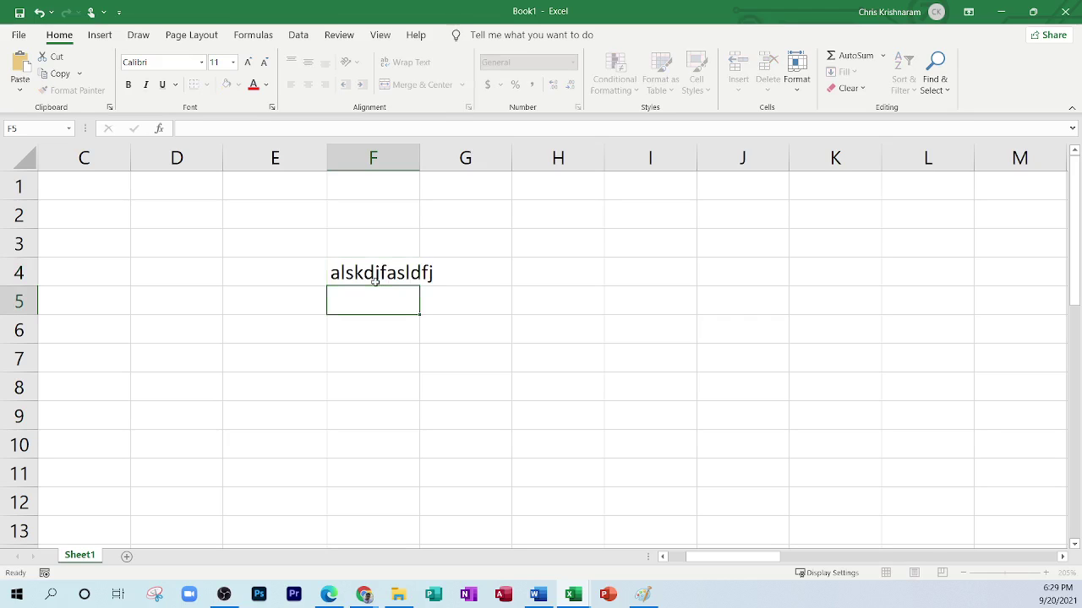
click(380, 267)
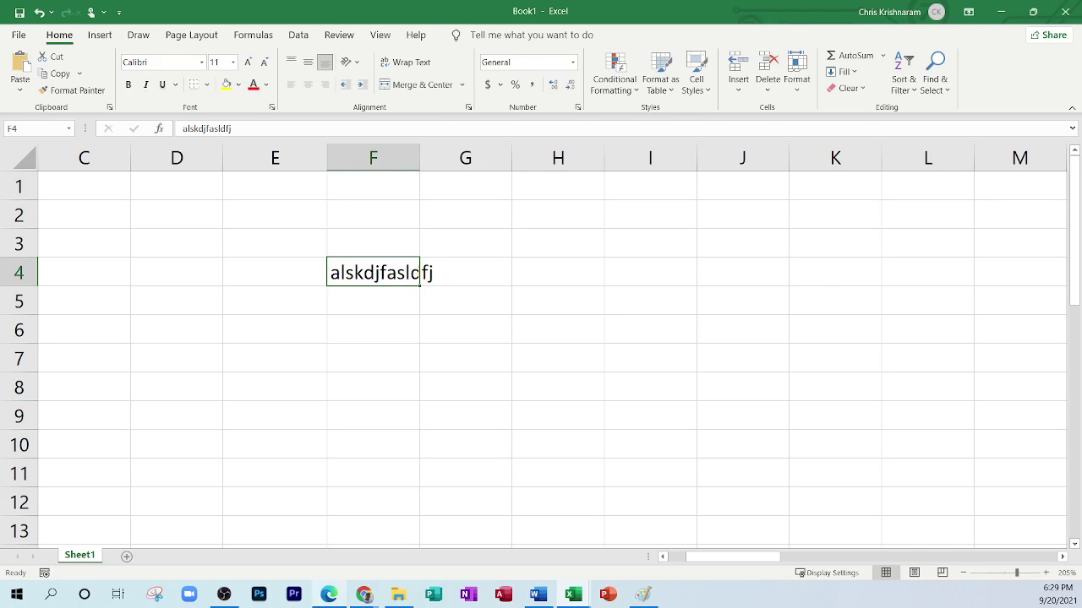
Check the cell-editing notes in the Edge PDF, return to the Excel worksheet, and overwrite F4 with 9687456.
click(337, 595)
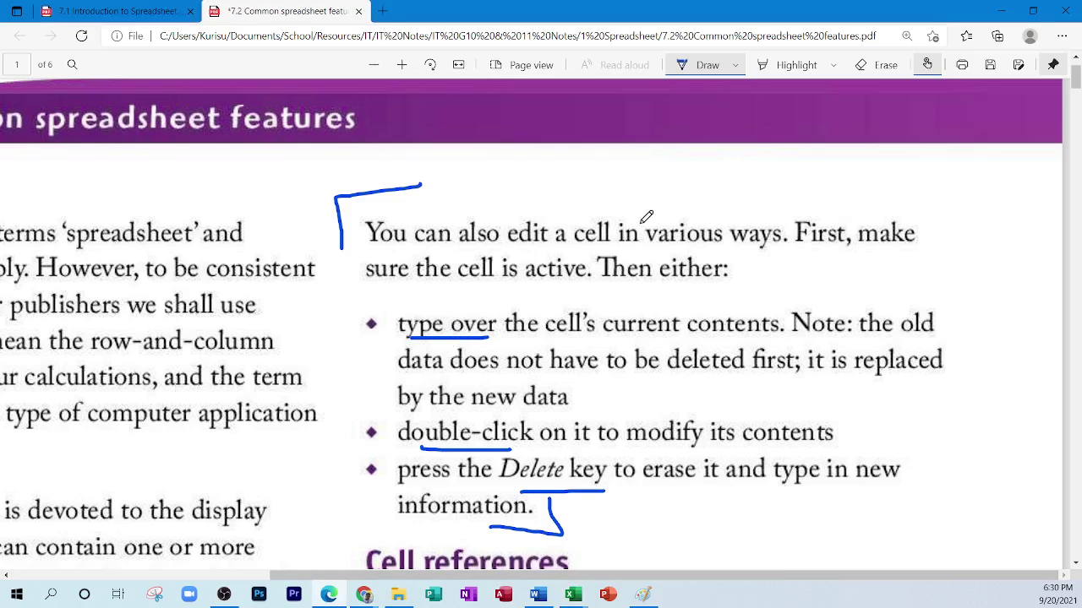
click(999, 10)
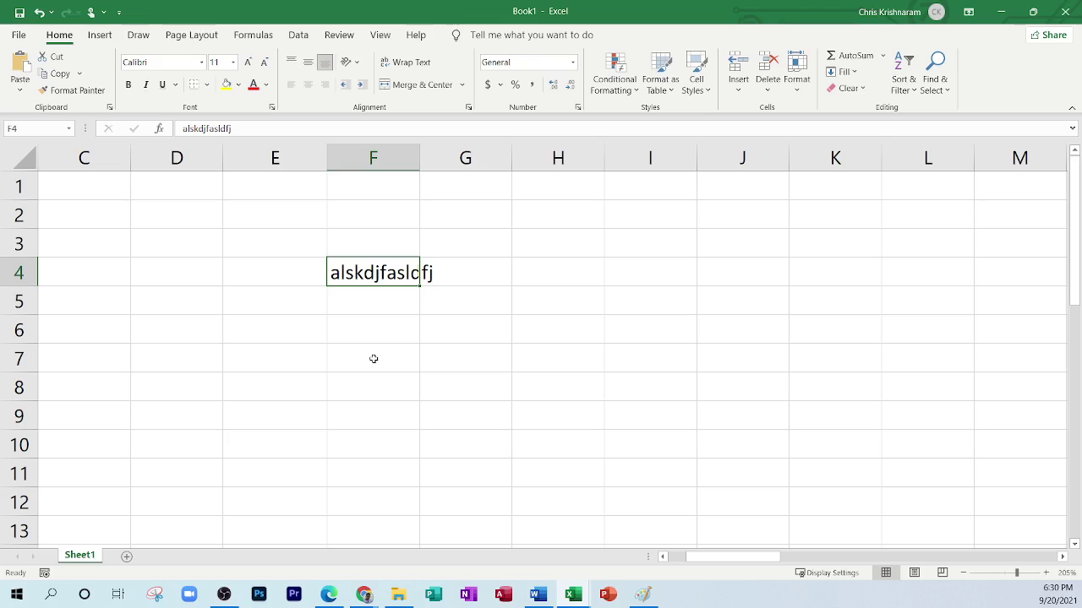
click(360, 243)
click(359, 275)
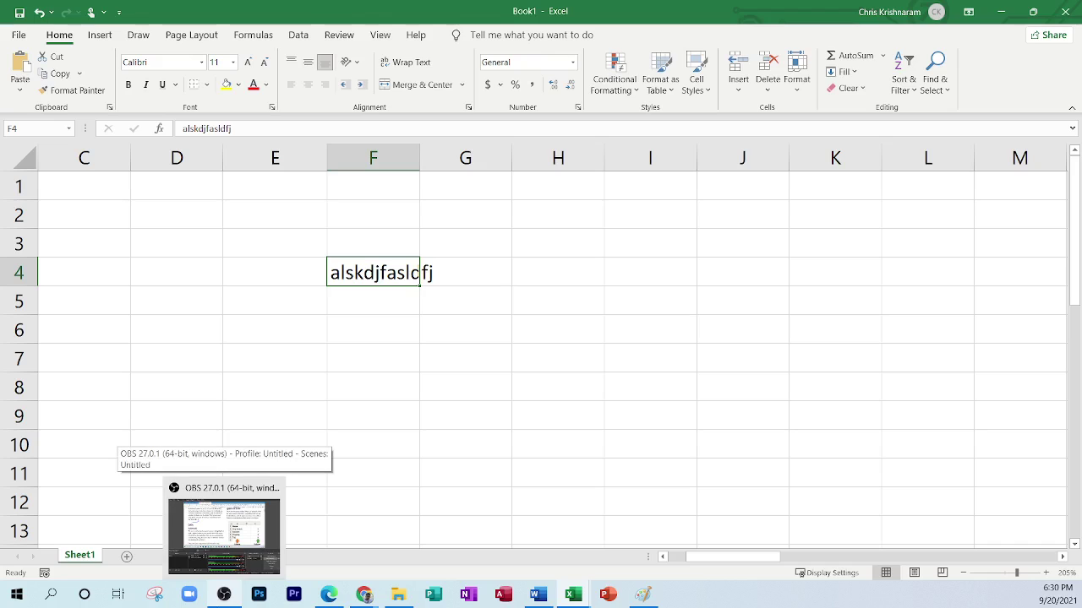
text(9687456)
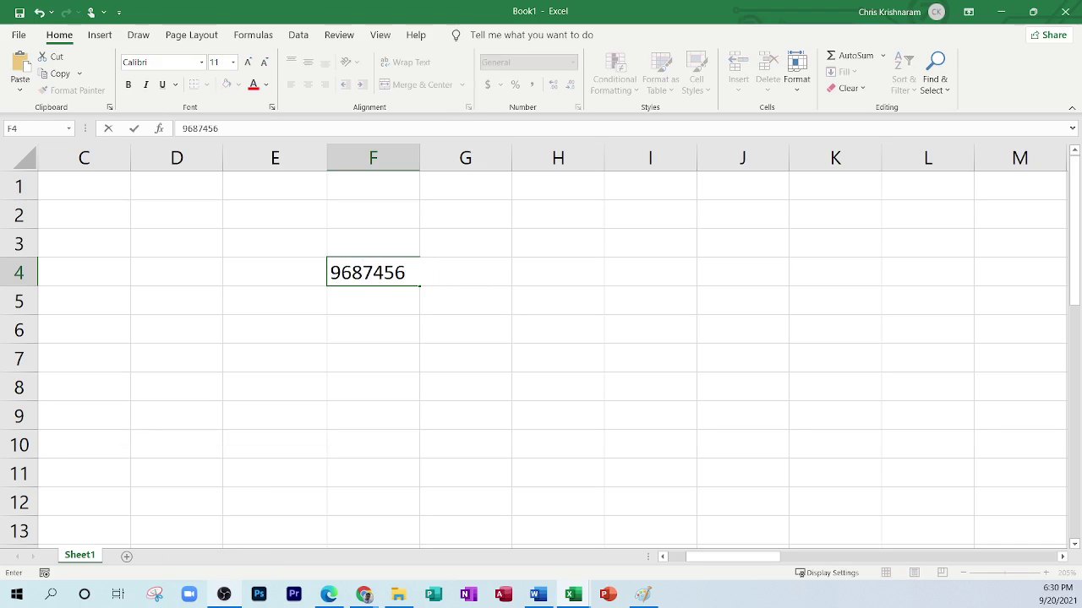
click(367, 364)
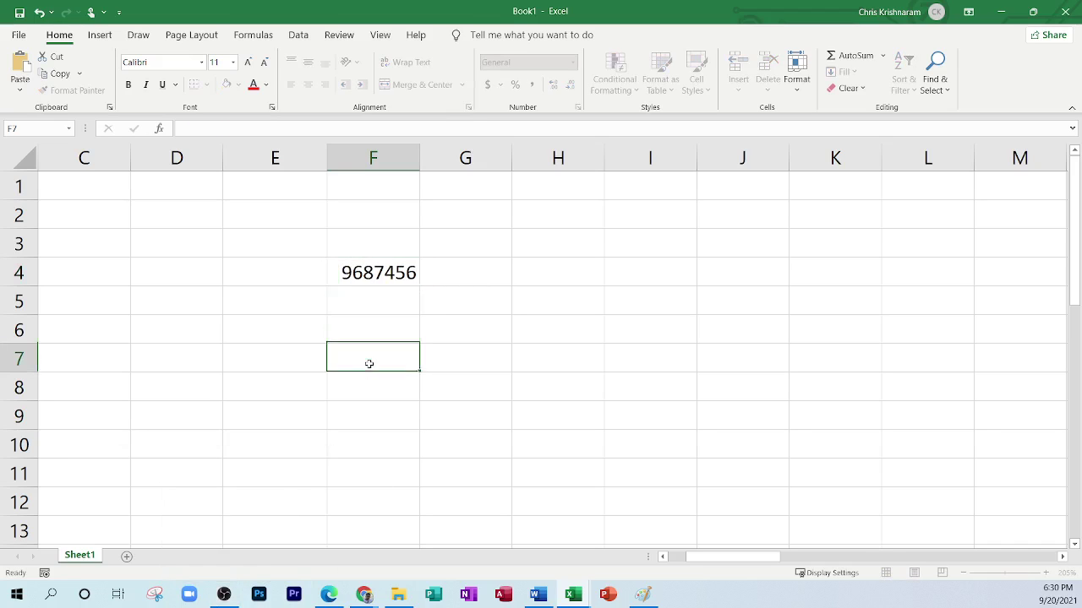
Overwrite the number in cell F4 with the text iouyf\.
click(379, 280)
text(iouyf)
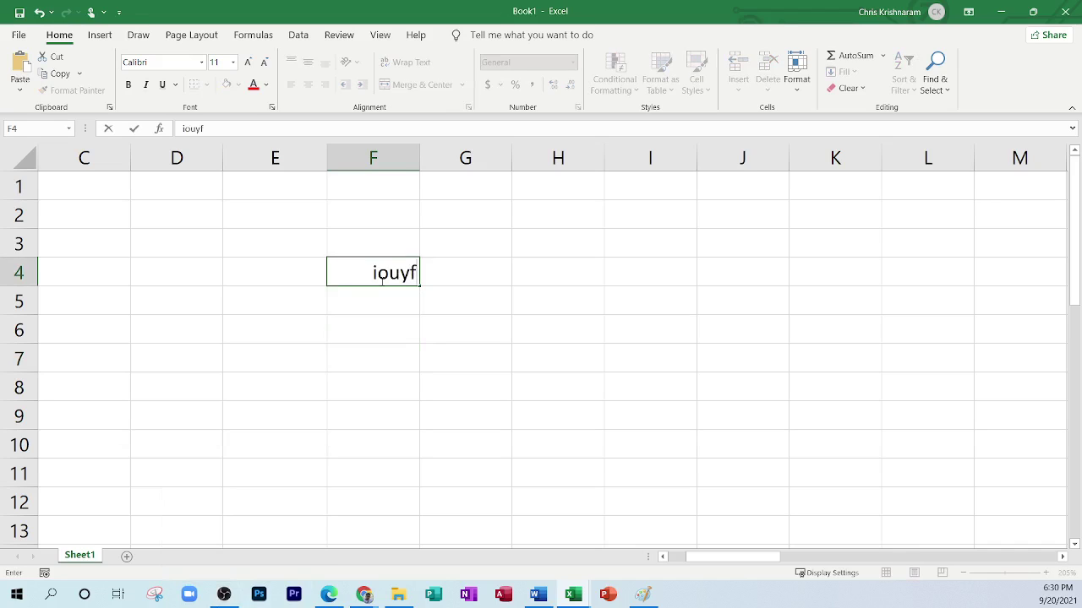
text(\)
key(Return)
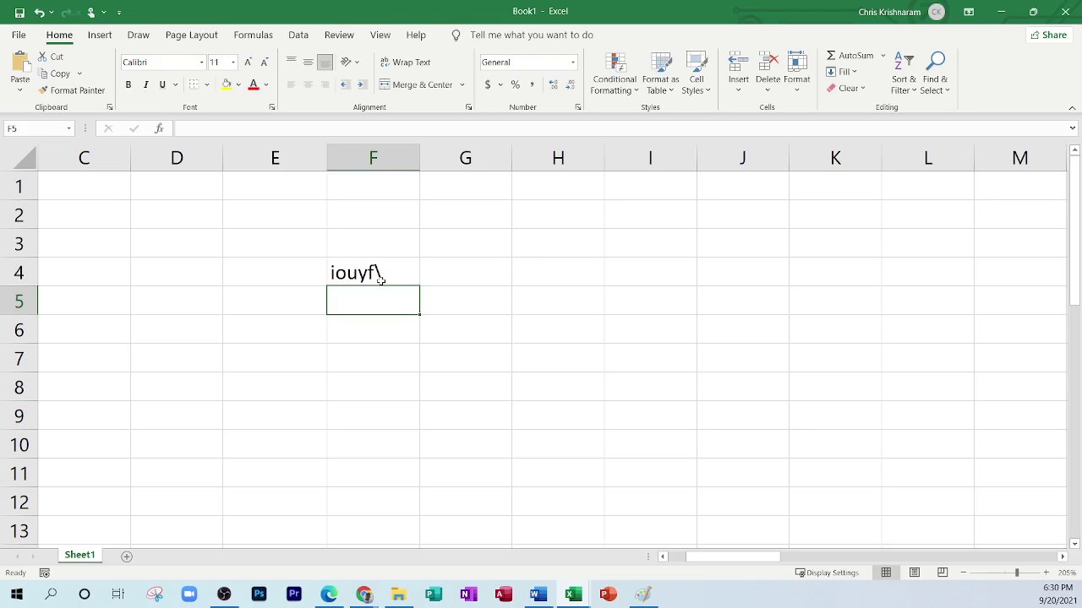
Replace the text in cell F4 with the formula =A1+A2.
drag(380, 280, 382, 287)
key(Up)
key(Down)
text(=A1)
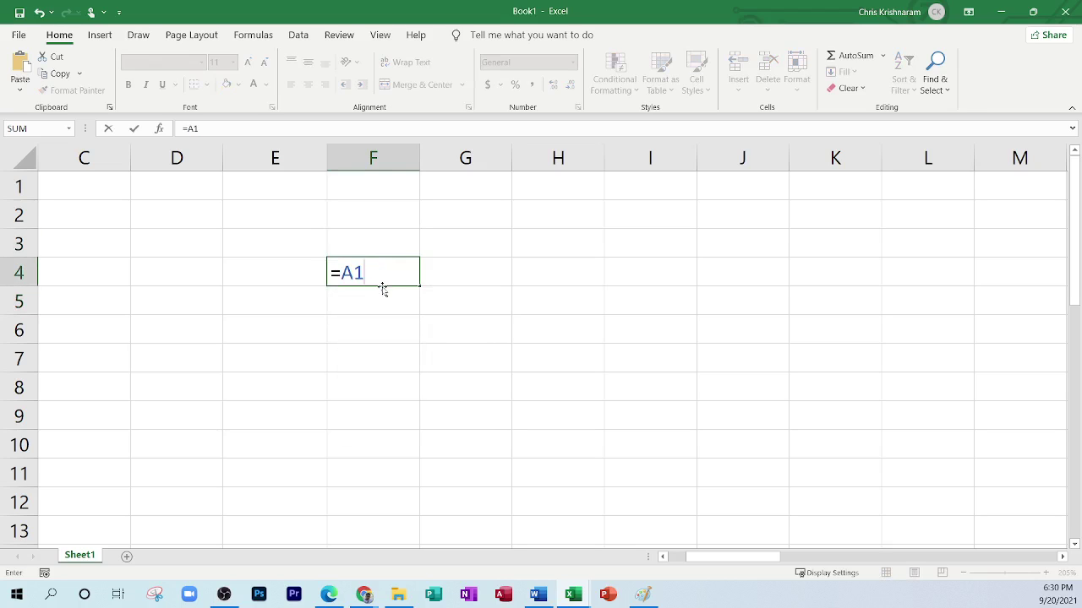
text(+A1)
key(Return)
Enter the value 3 in both cells C1 and C2.
click(61, 197)
text(3)
key(Return)
text(3)
click(240, 206)
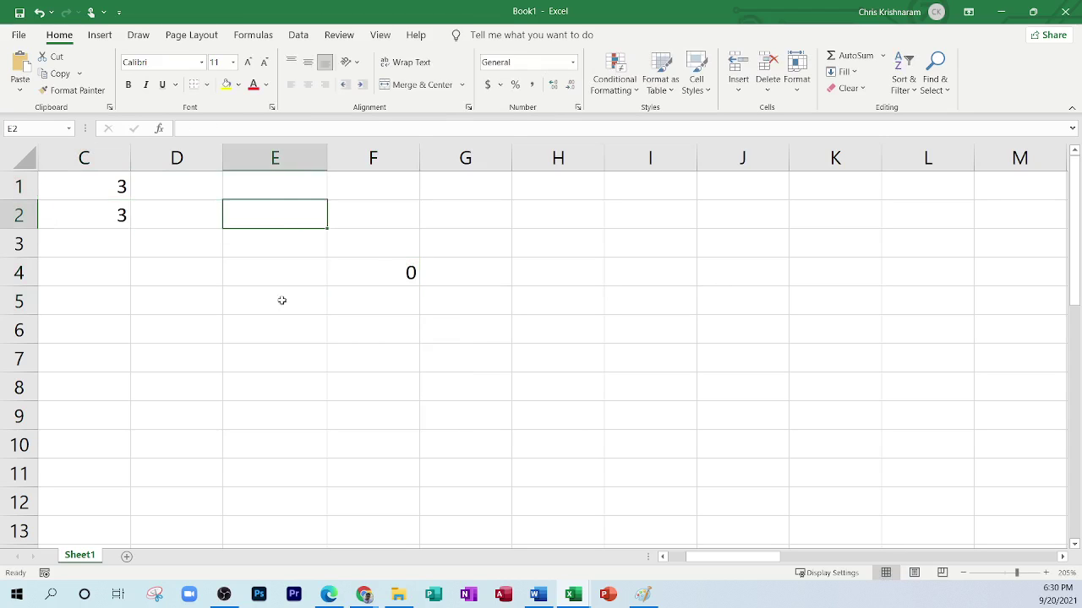
Check which cells the formula in F4 references and move the values from C1:C2 to A1:A2.
click(391, 277)
double_click(392, 275)
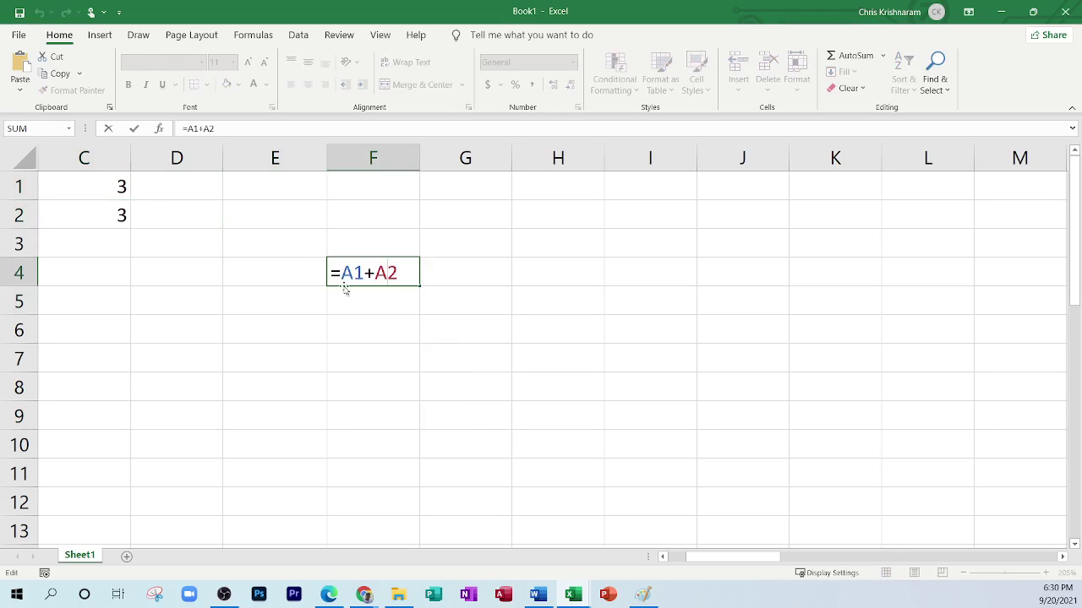
click(112, 187)
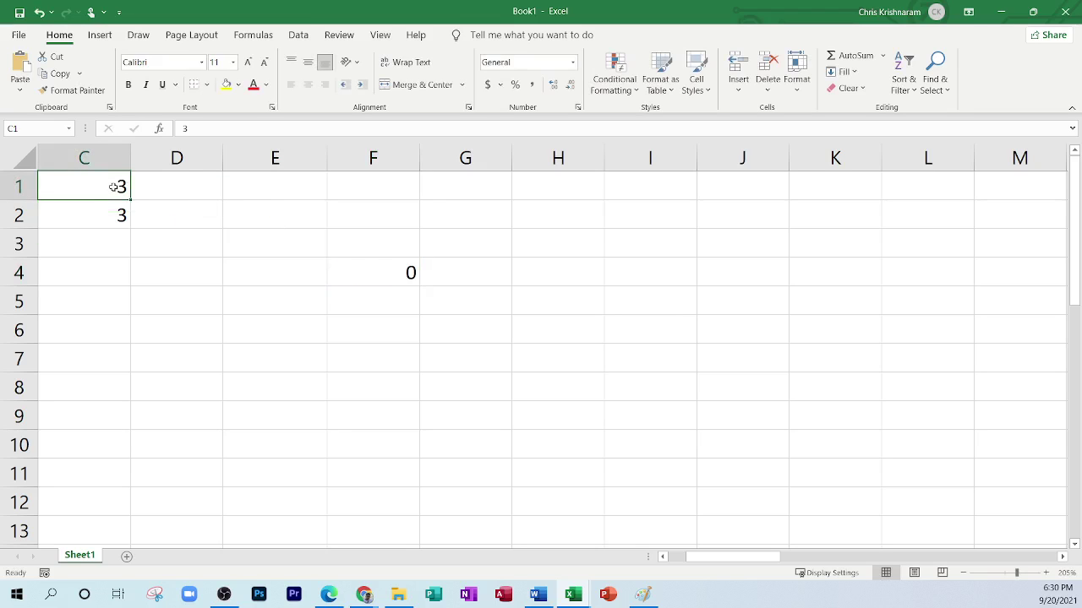
drag(687, 557, 663, 557)
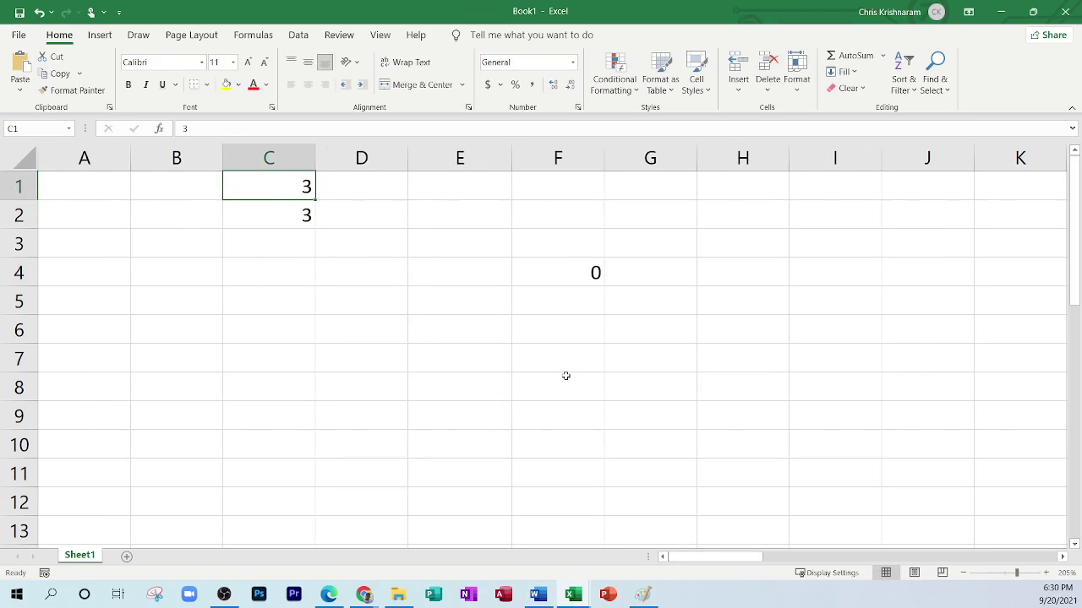
drag(258, 194, 261, 212)
key(ctrl+c)
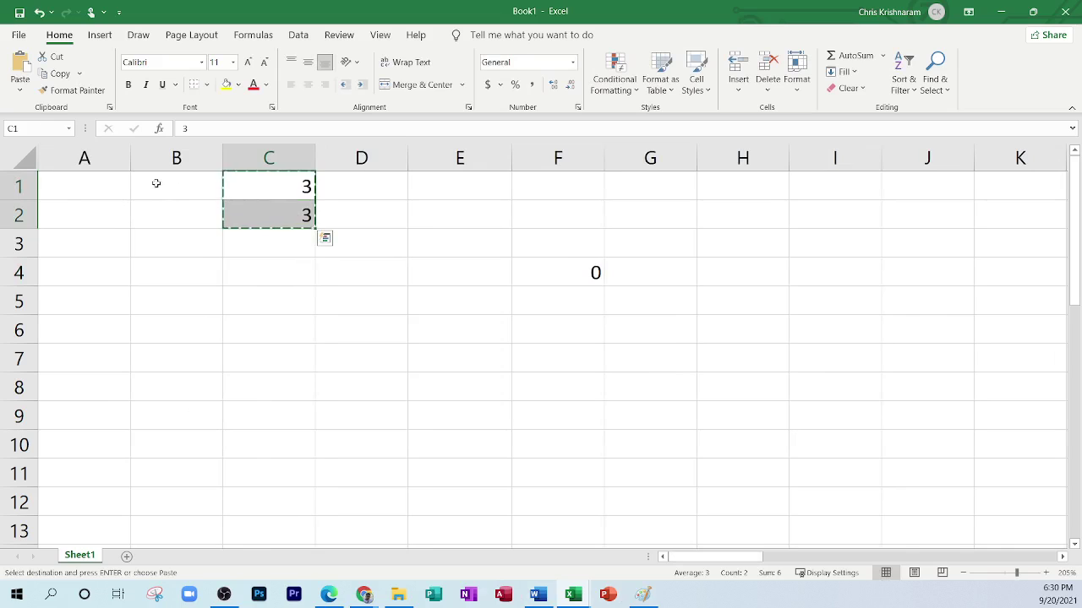
click(175, 186)
click(118, 179)
key(ctrl+v)
click(361, 244)
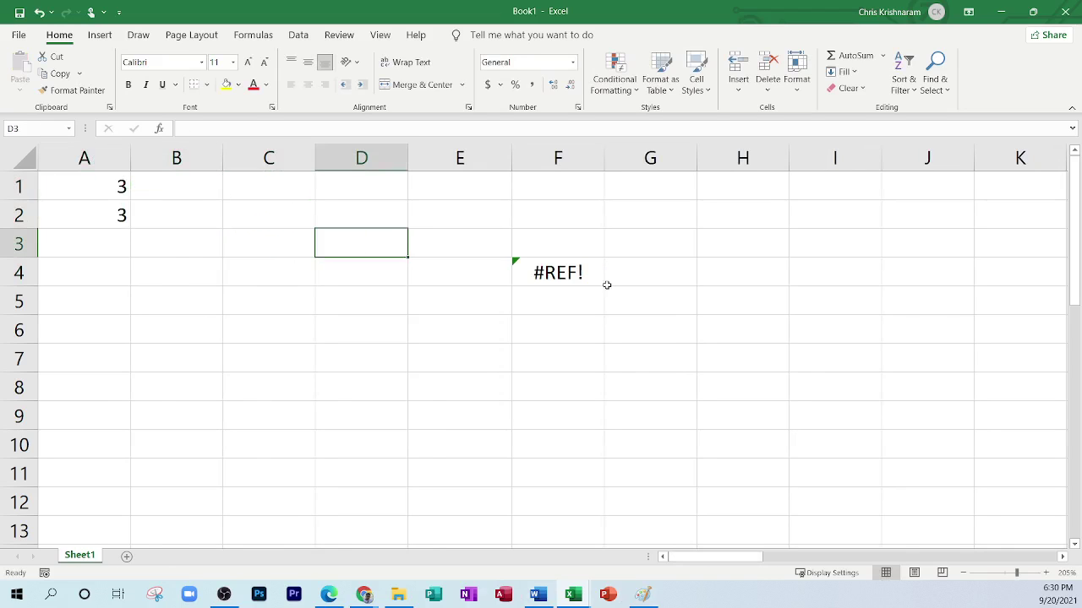
Edit the broken formula in F4 inside the cell so it reads =A1+A2.
click(570, 274)
double_click(570, 275)
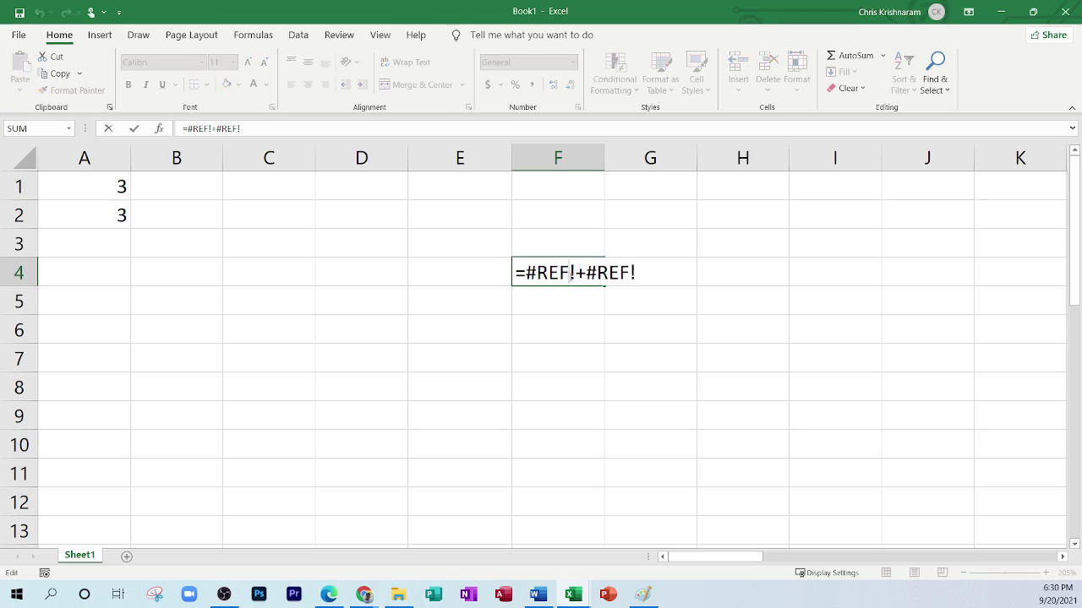
drag(636, 272, 526, 273)
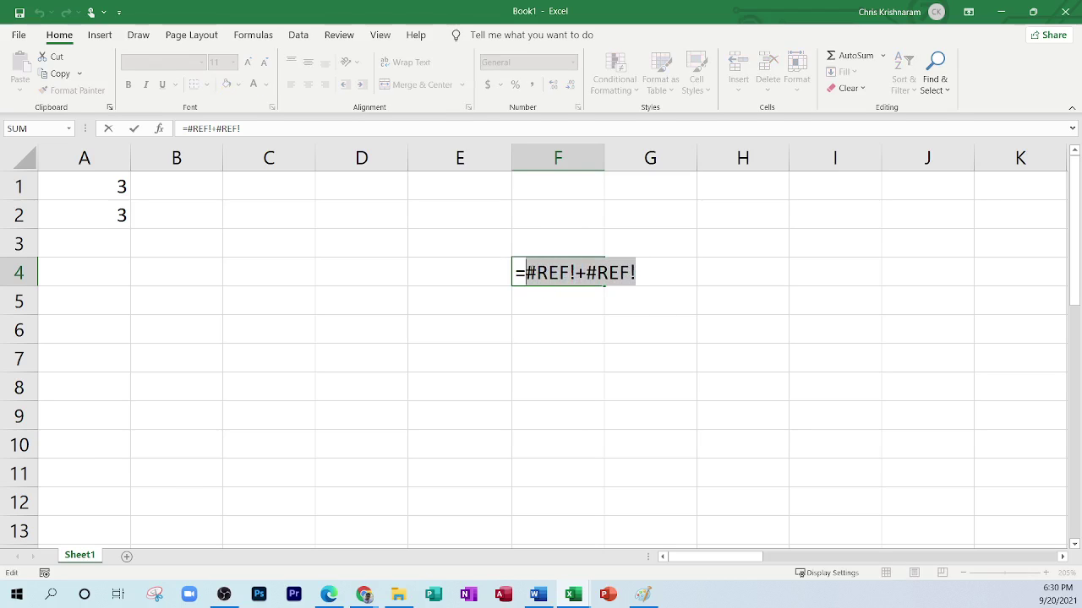
text(A1+A2)
key(Return)
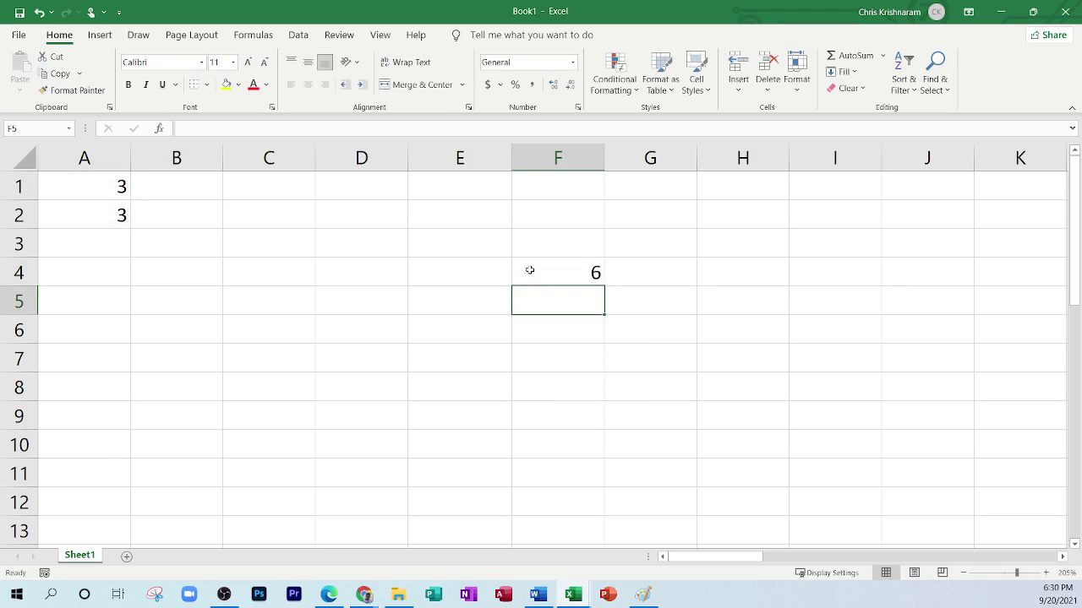
Overwrite the formula in cell F4 with the text poilgufkygh.
ctrl+scroll(404, 325, up, 3)
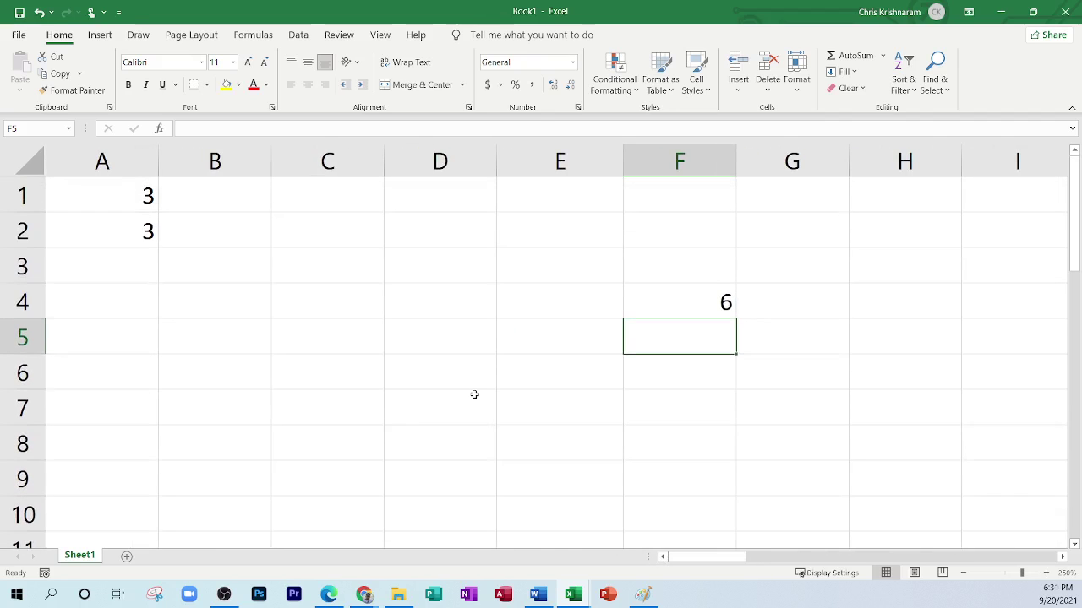
click(683, 307)
click(806, 259)
click(669, 311)
text(poilgufkygh)
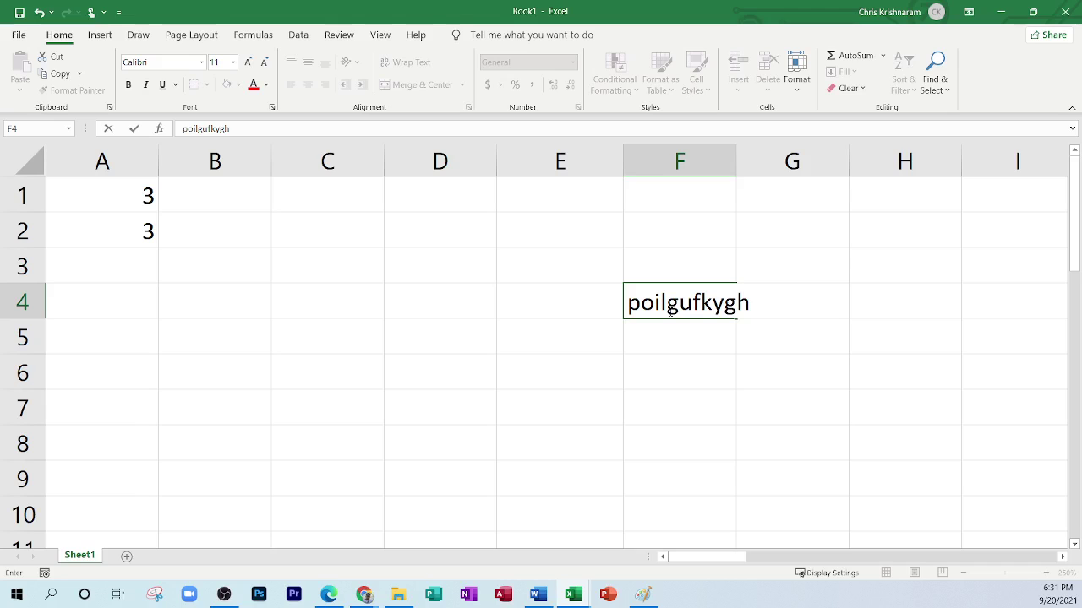
key(Return)
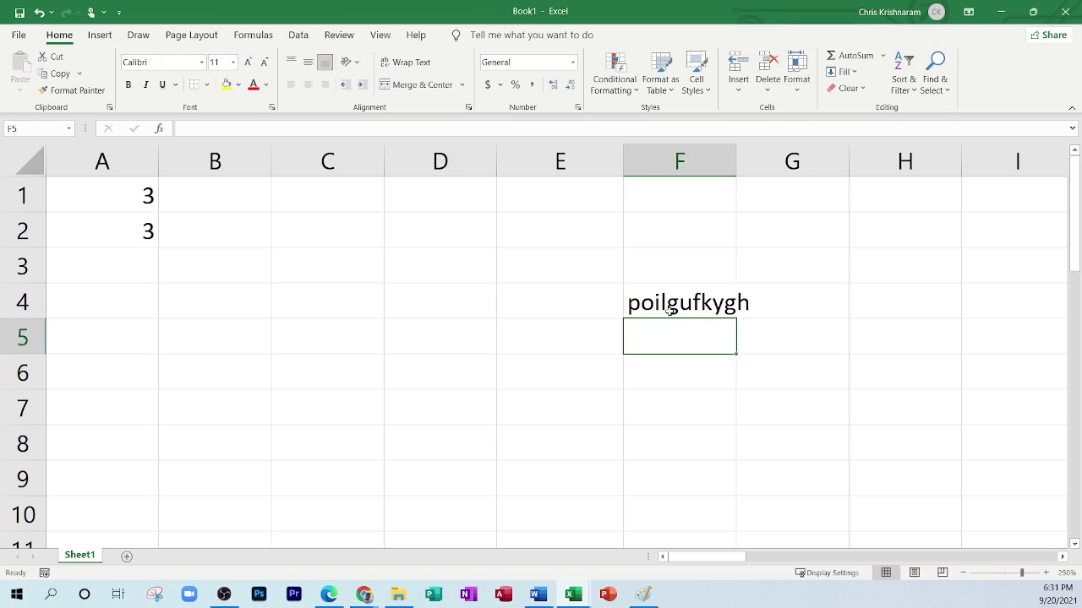
Overwrite the long text in cell F4 with the single letter j.
click(664, 305)
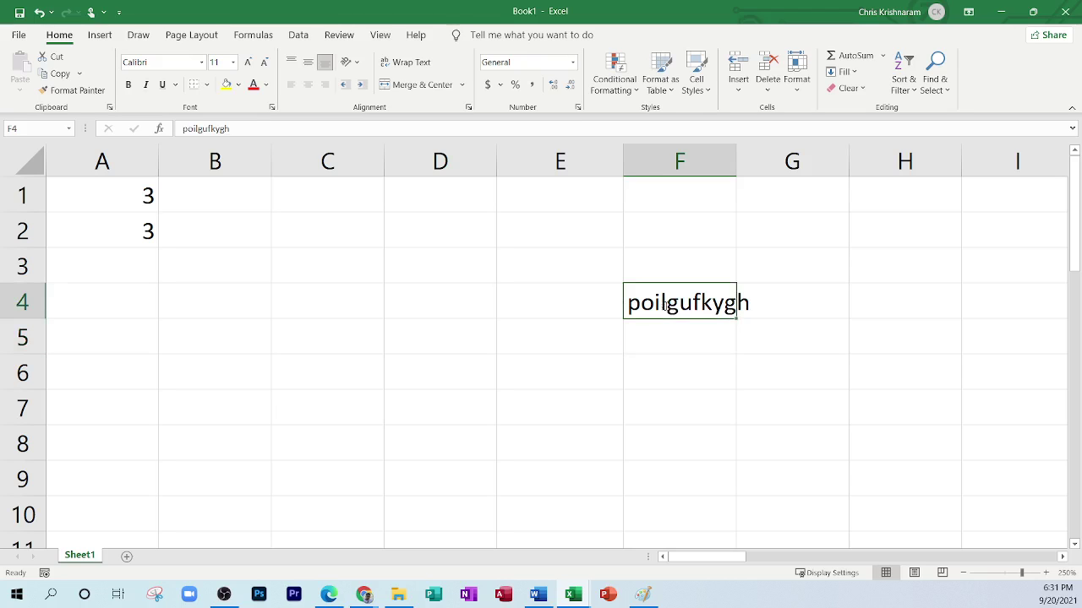
text(j)
key(Return)
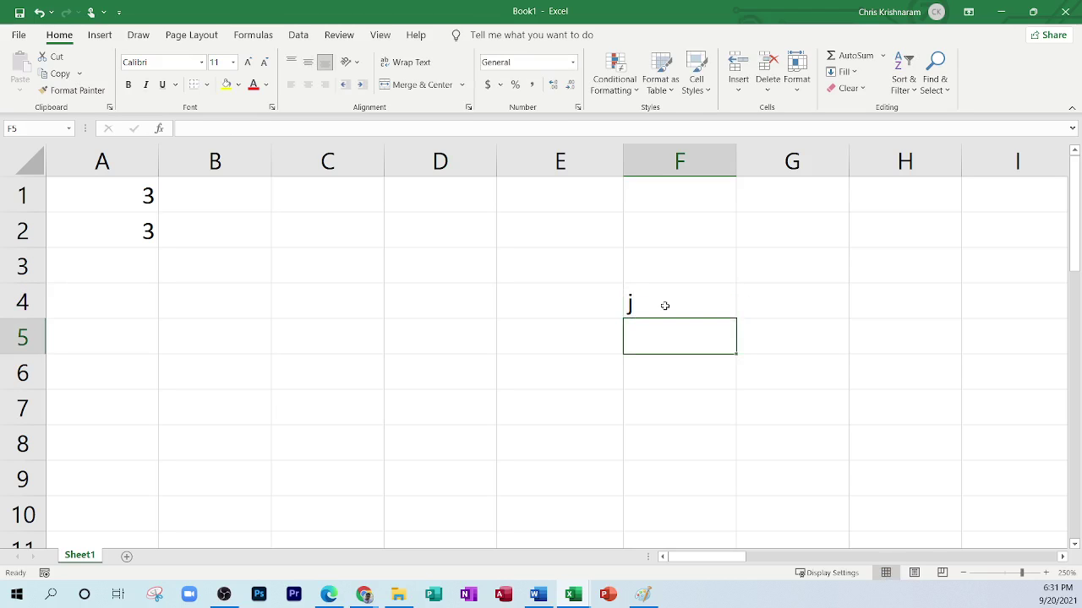
click(302, 256)
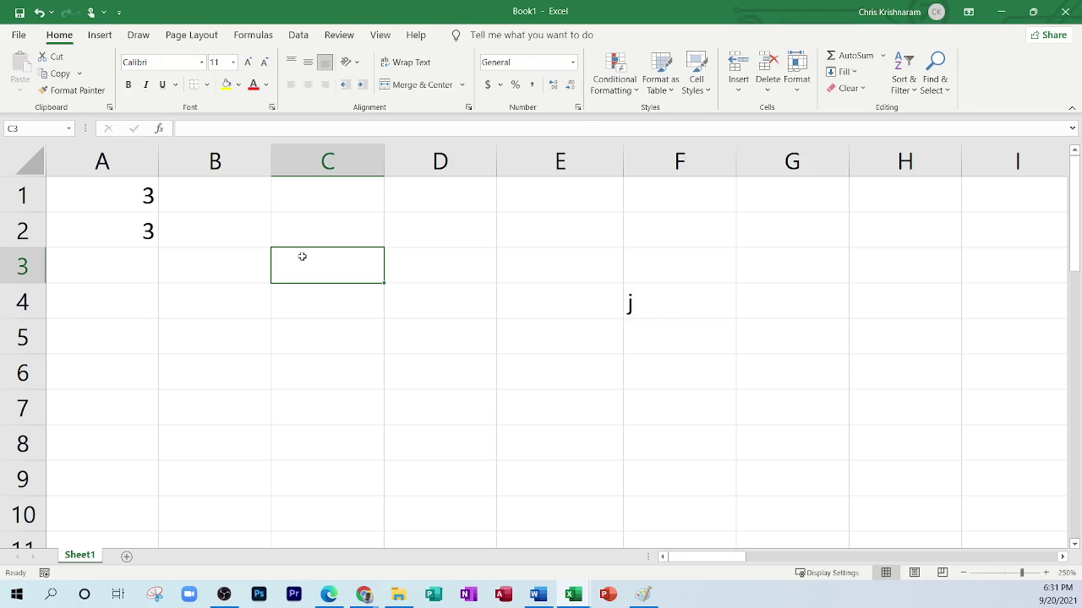
Overwrite cell F4 with a very long string that begins with gouuggg and continues with repeated g characters.
click(671, 315)
text(g)
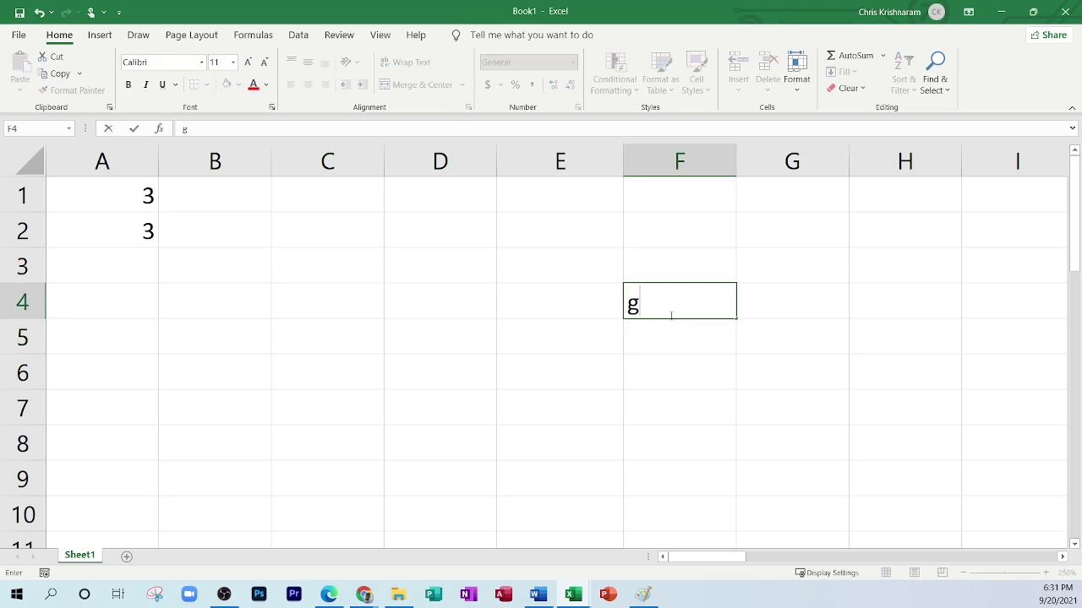
text(ouuggg)
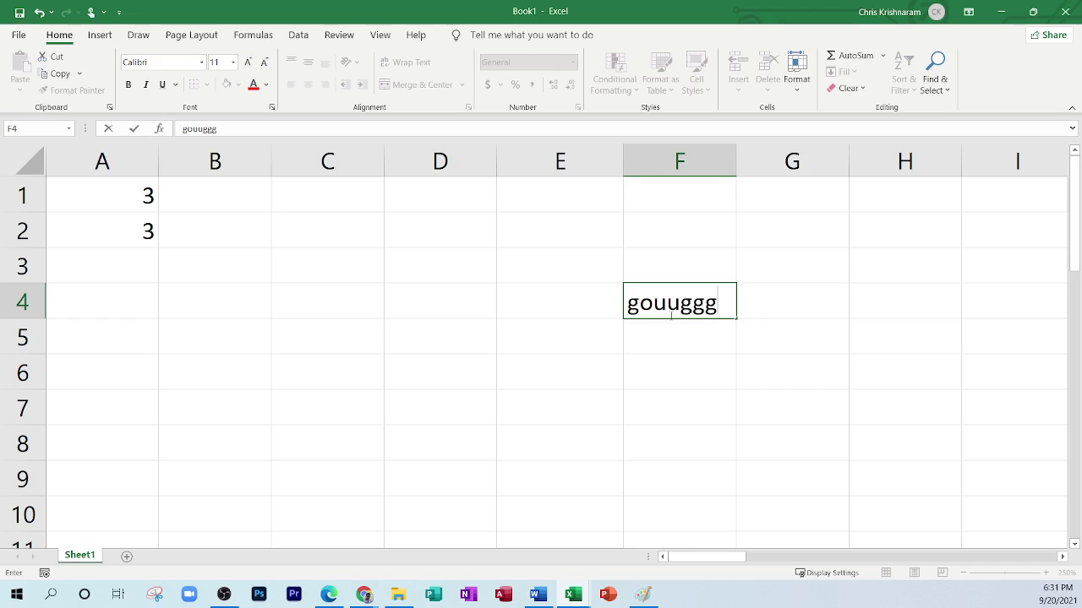
text(ggggggggggggggggggggggggggggggggggggggggggggggggggggggggggggggggggg)
key(Return)
Overwrite the long string in cell F4 with the number 1.
click(660, 314)
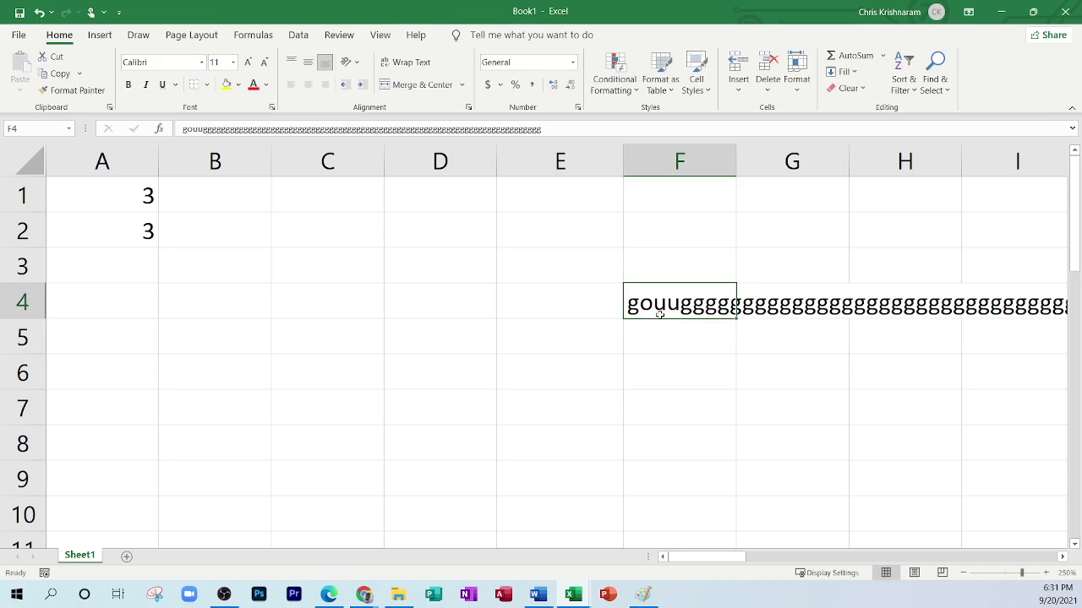
text(1)
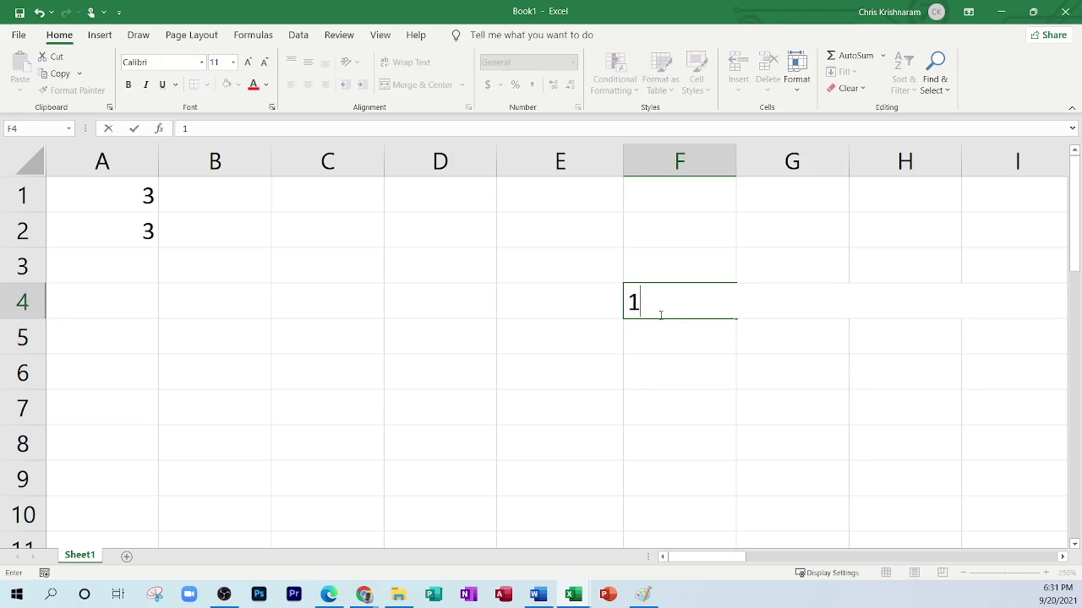
key(Return)
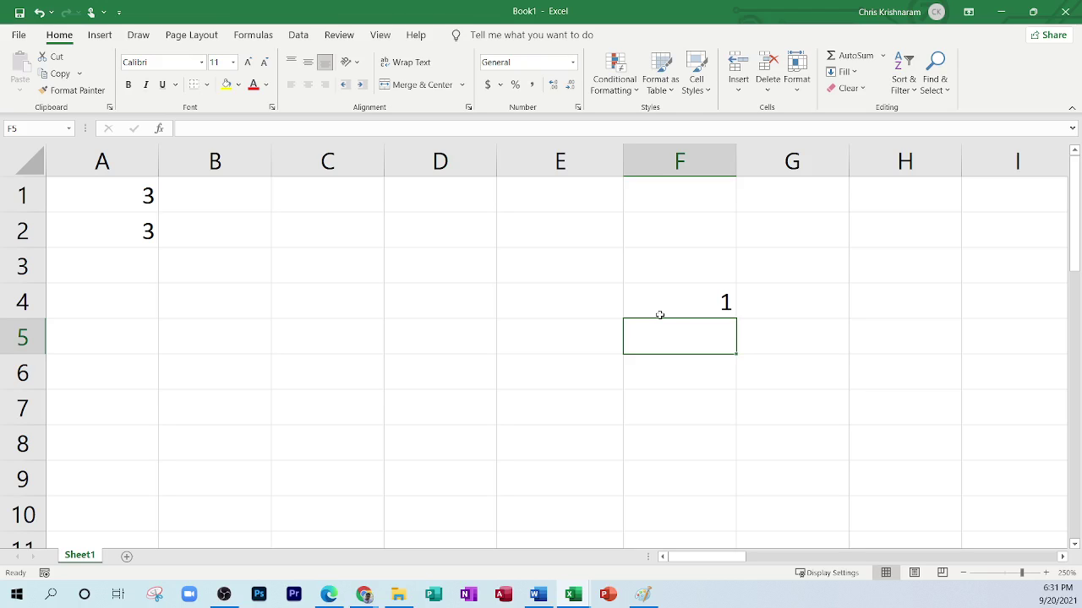
Erase the number in F4, fill in kjvhcdtu within the cell, and erase it character by character to leave the cell empty.
click(684, 299)
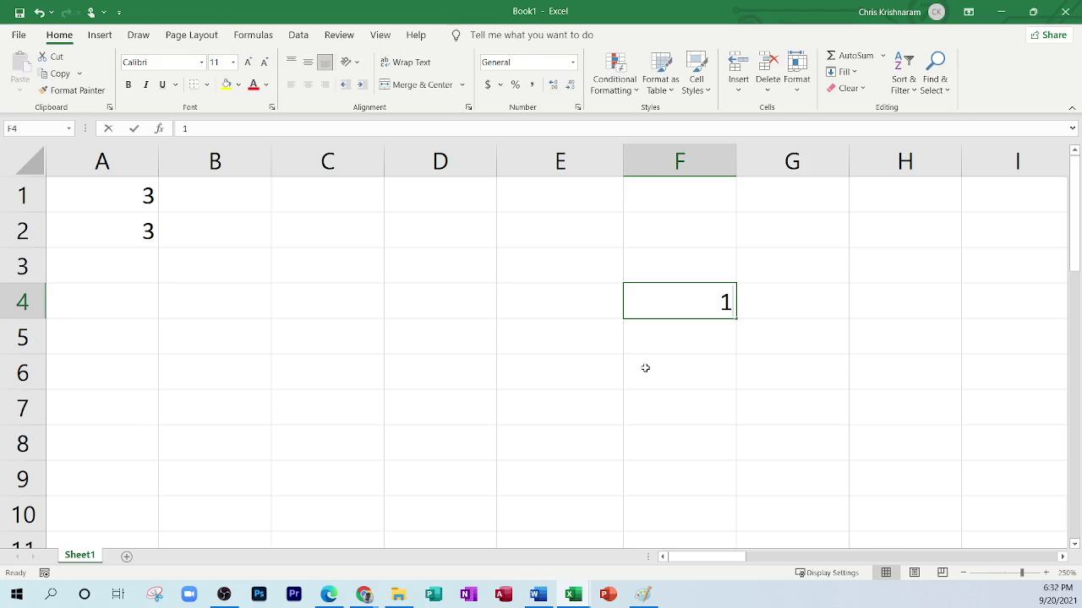
key(BackSpace)
text(kjvhcdtu)
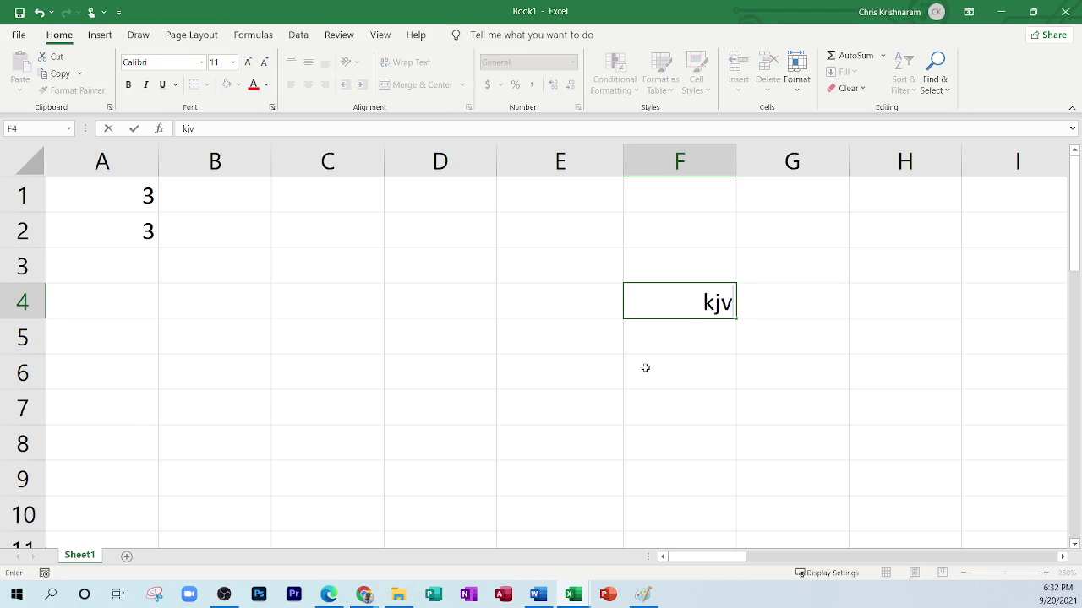
key(BackSpace)
key(BackSpace)
key(BackSpace)
key(BackSpace)
key(BackSpace)
key(BackSpace)
key(BackSpace)
key(BackSpace)
click(793, 308)
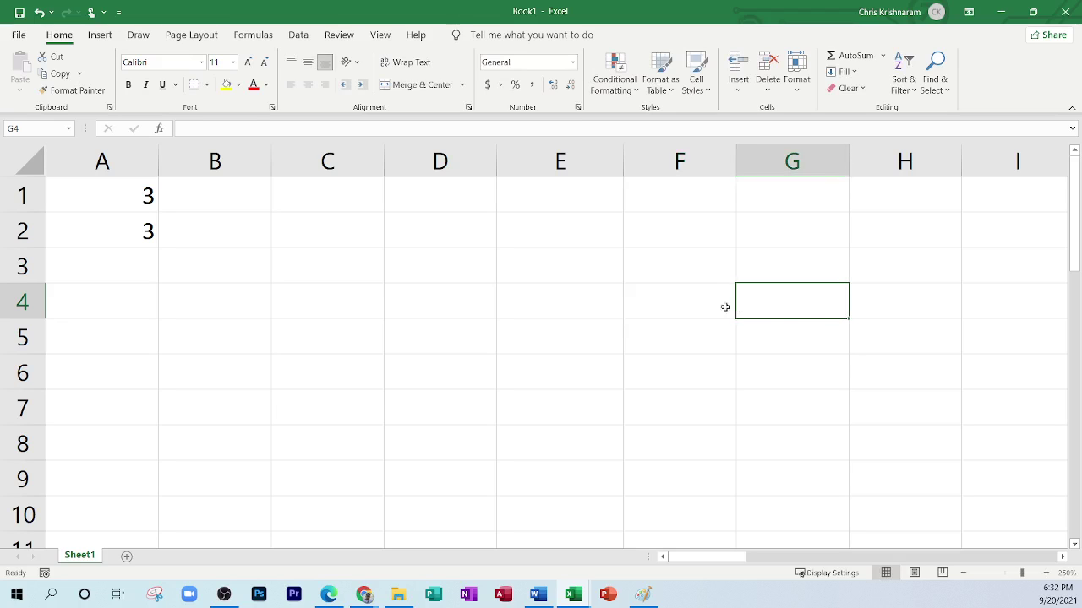
Enter ifgfuo in cell F4 and clear the cell's entire contents at once.
double_click(667, 307)
text(ifgfuo)
key(Return)
click(666, 305)
key(Delete)
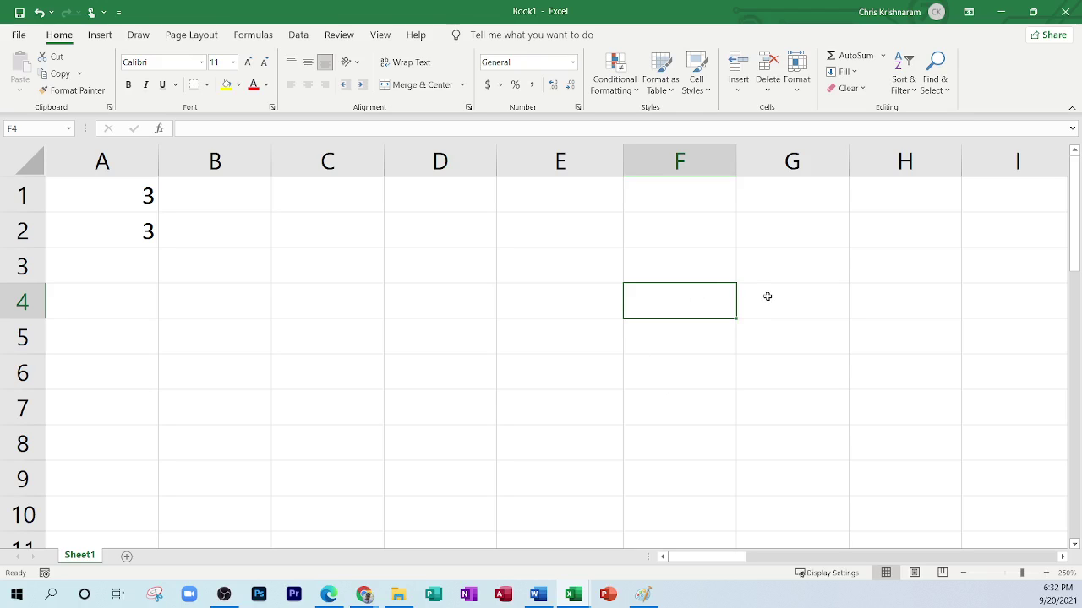
click(672, 337)
click(359, 265)
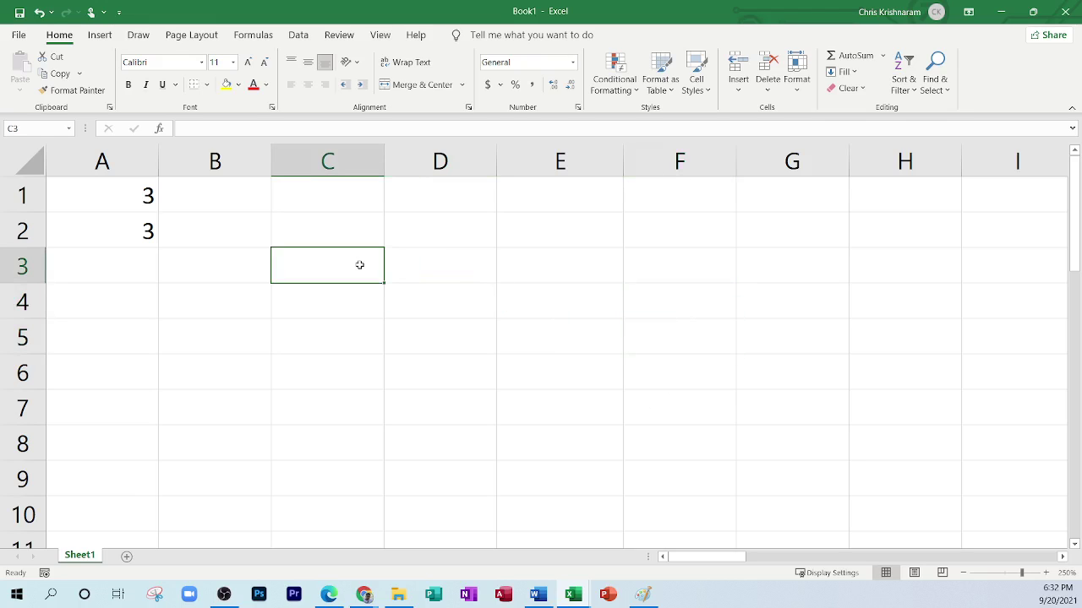
Enter hop in cell D4 and delete the cell's entire contents at once.
scroll(406, 352, up, 10)
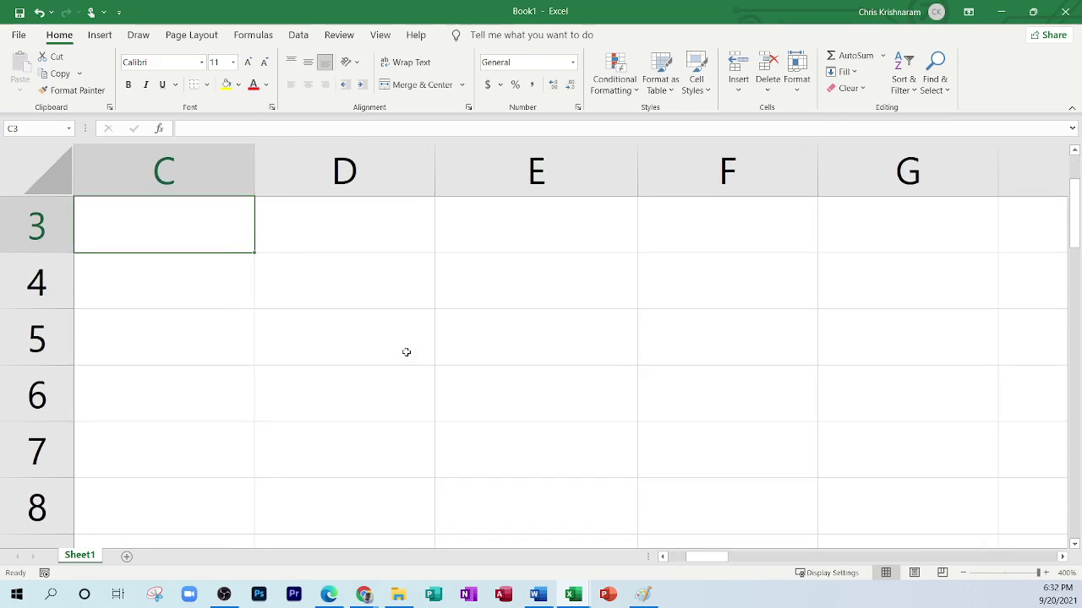
click(377, 289)
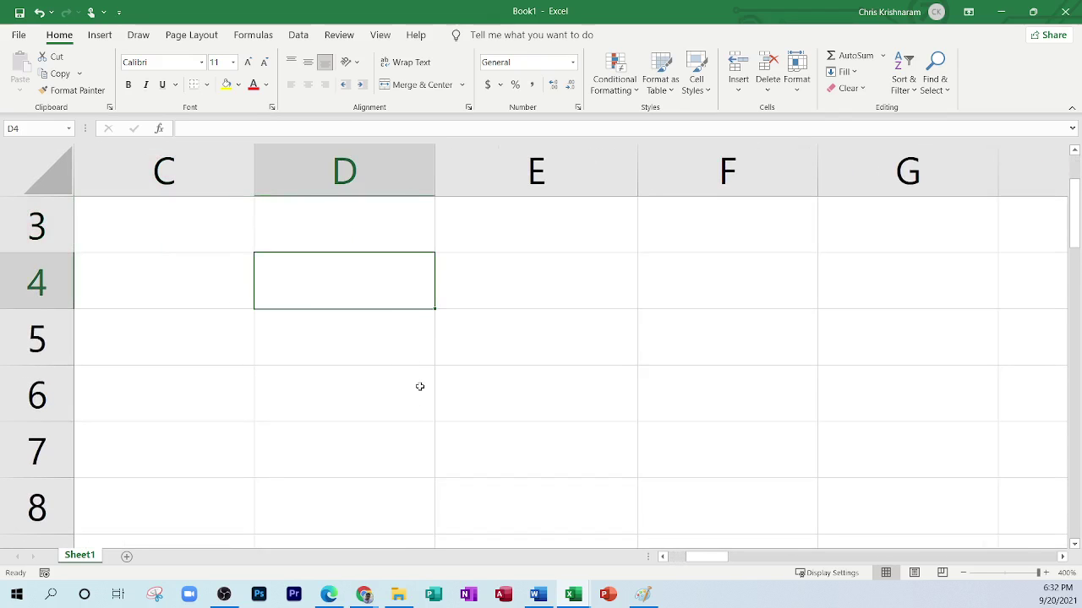
text(hop)
key(Return)
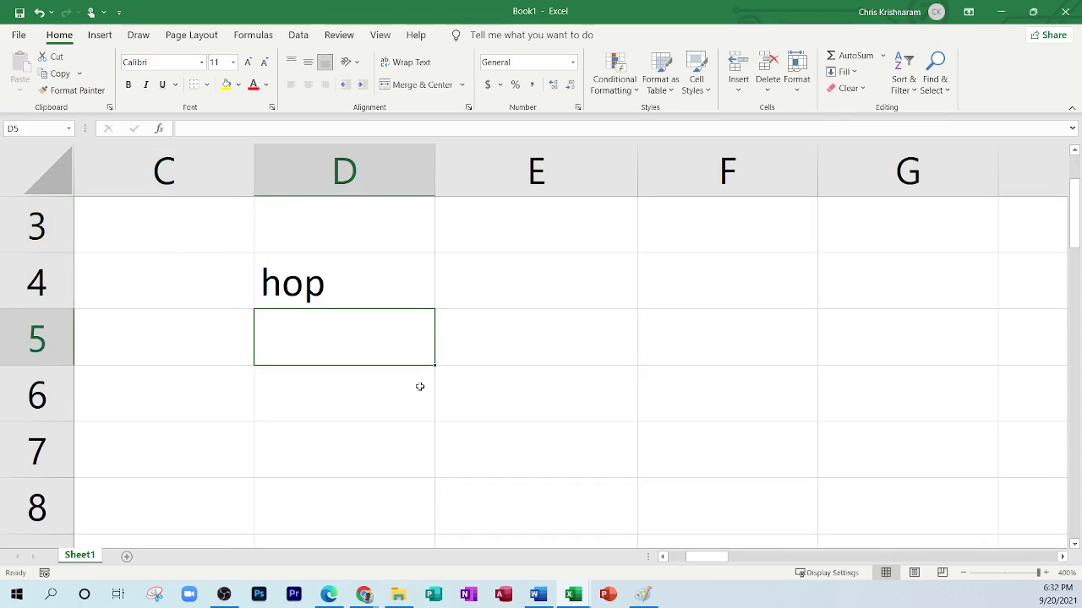
click(392, 270)
key(Delete)
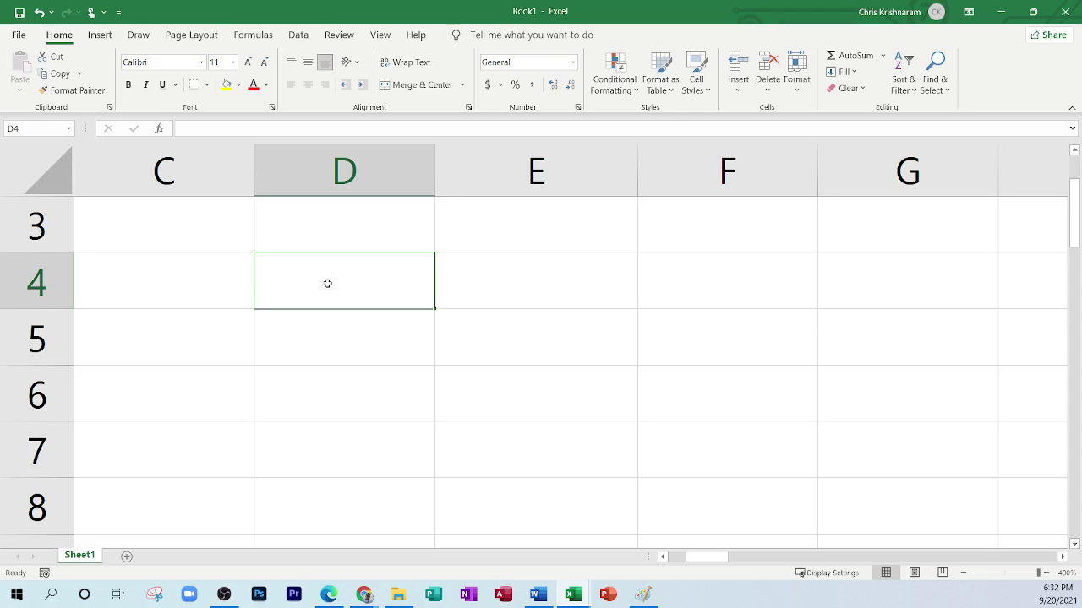
Enter hop in cell D4 again, reselect the cell, and erase its contents ready for new input.
text(hop)
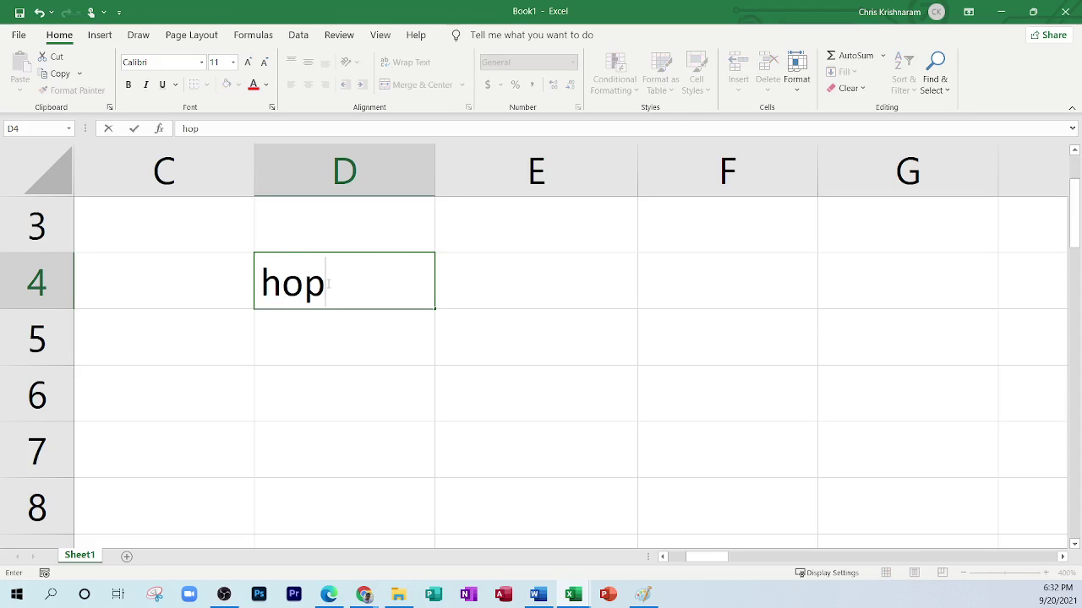
click(311, 355)
click(347, 278)
key(BackSpace)
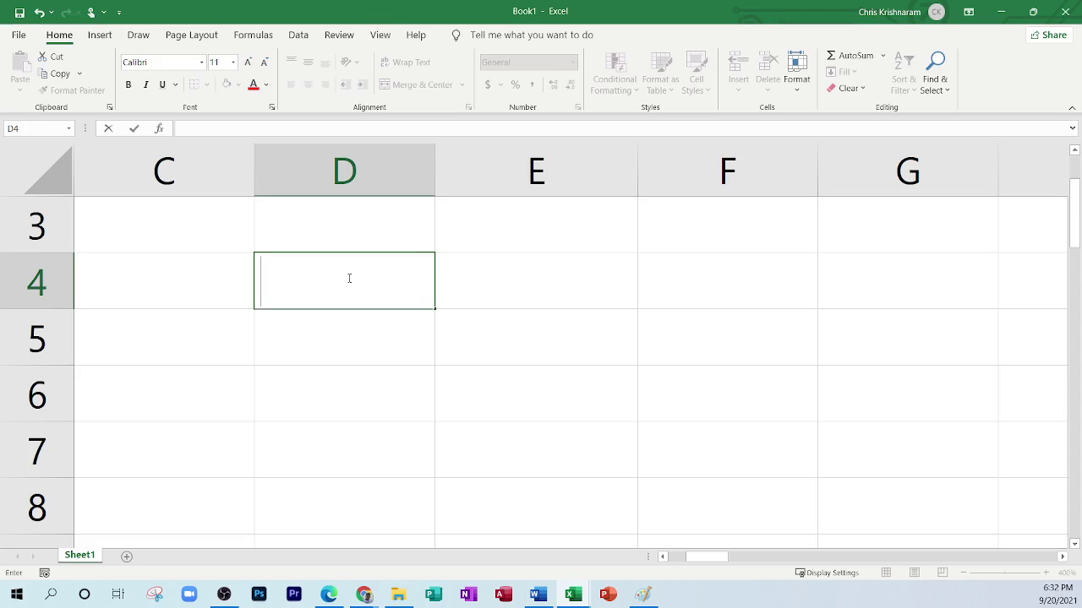
Fill in frtyuiouytrdfgy in cell D4 and erase it character by character, leaving the cell empty.
text(frtyuio)
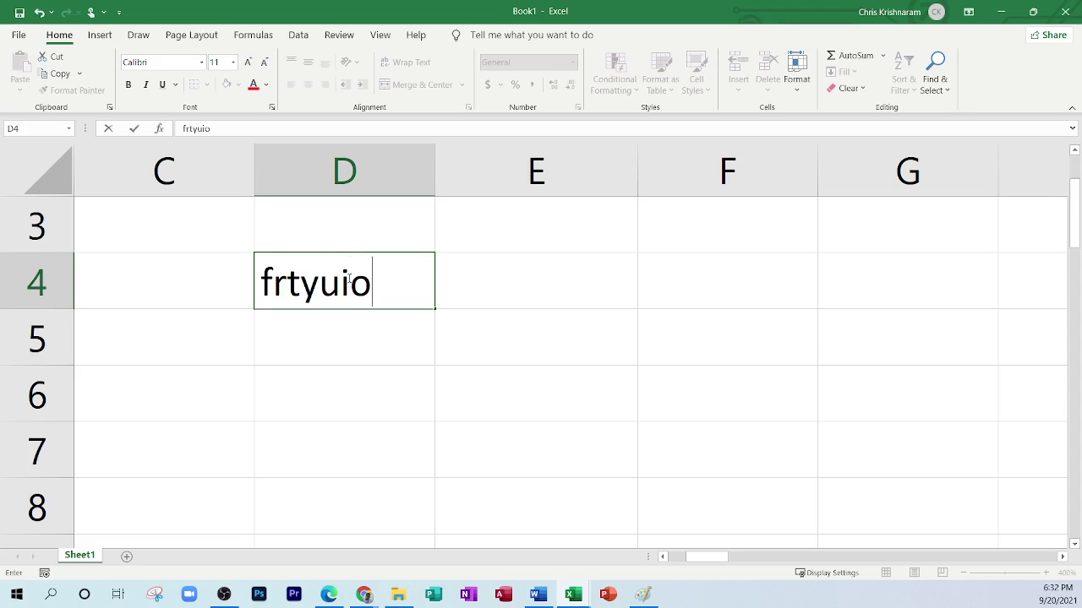
text(uytrdfgy)
key(BackSpace)
key(BackSpace)
key(BackSpace)
key(BackSpace)
key(BackSpace)
key(BackSpace)
key(BackSpace)
key(BackSpace)
key(BackSpace)
key(BackSpace)
key(BackSpace)
key(BackSpace)
key(BackSpace)
key(BackSpace)
key(BackSpace)
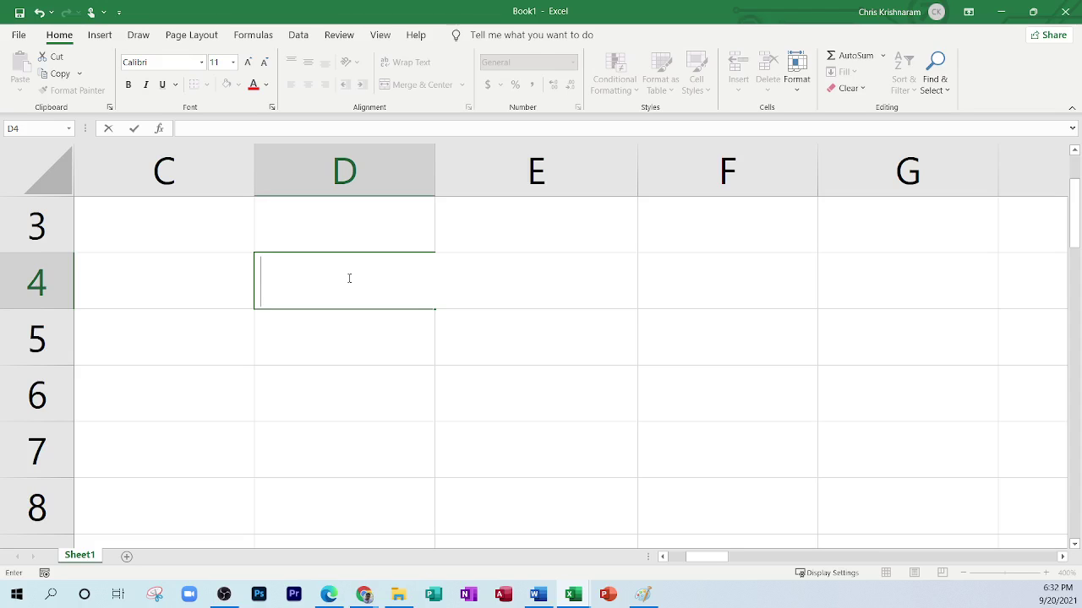
click(349, 356)
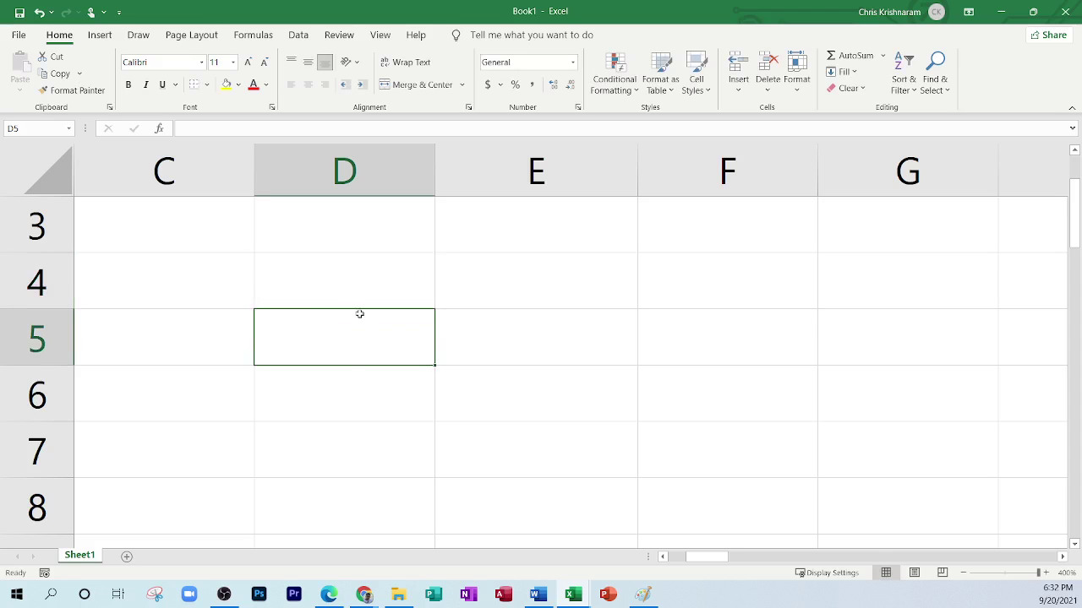
Select cell C4 and move the active cell around the surrounding rows and columns, ending on cell C3.
scroll(366, 314, up, 1)
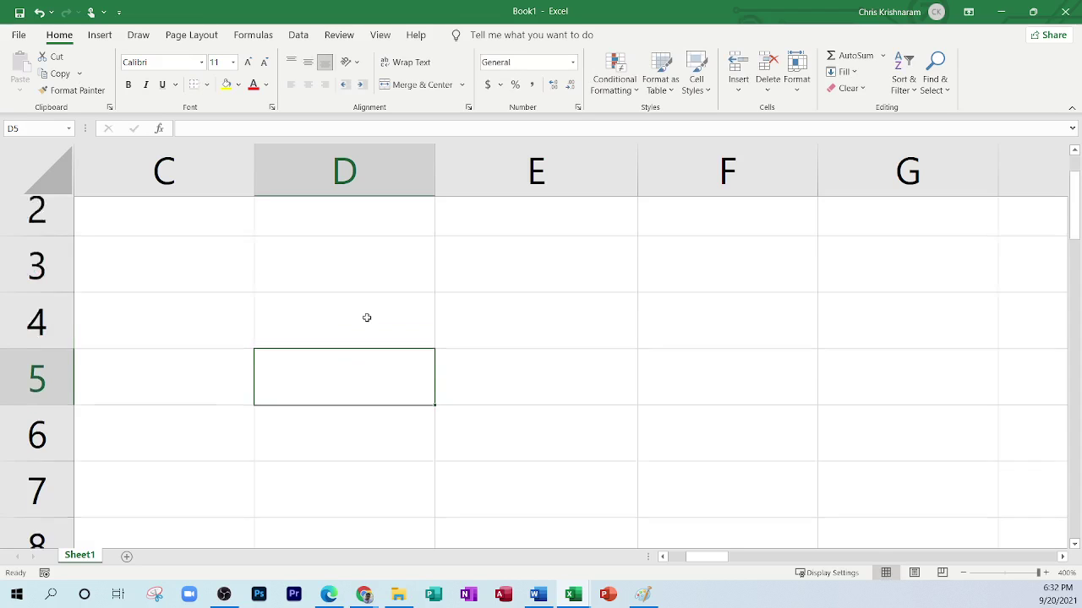
click(675, 559)
click(510, 396)
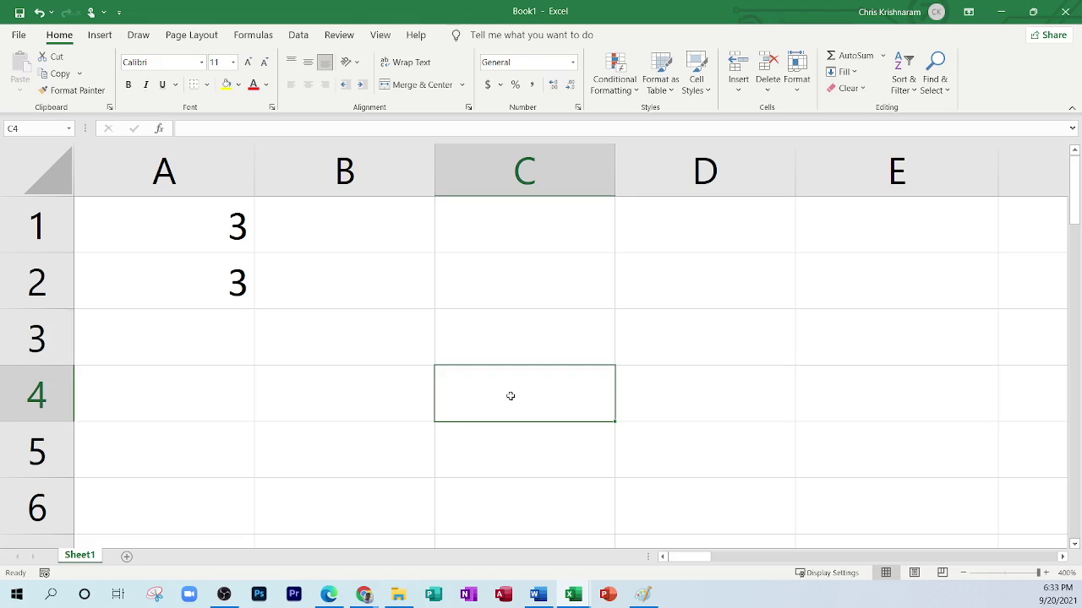
key(Up)
key(Up)
key(Right)
key(Right)
key(Down)
key(Down)
key(Down)
key(Left)
key(Left)
key(Left)
key(Down)
key(Down)
key(Down)
key(Down)
key(Down)
key(Right)
key(Right)
key(Right)
key(Right)
key(Right)
key(Right)
key(Right)
key(Right)
key(Up)
key(Up)
key(ctrl+Up)
key(Left)
key(Left)
key(Left)
key(Left)
key(Left)
key(Left)
key(Left)
key(Left)
key(Left)
key(Down)
key(Down)
key(Down)
key(Right)
key(Right)
key(Right)
key(Left)
key(Up)
key(Down)
key(Up)
Enter alsdjf in cell C3, move through the neighbouring cells and back, and delete the contents of C3.
text(alsdjf)
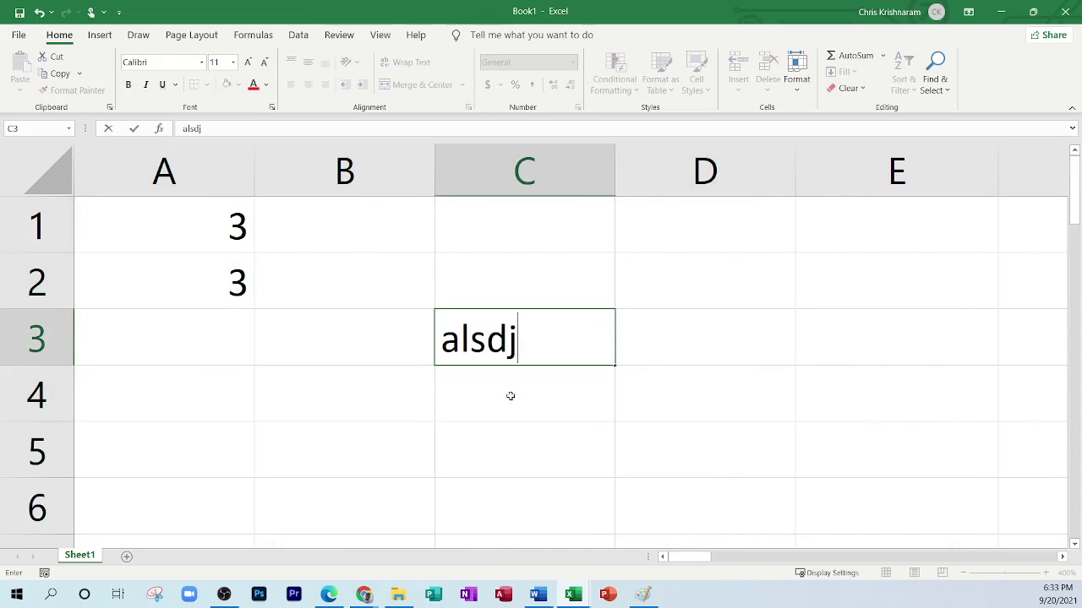
key(Return)
key(Up)
key(Right)
key(Down)
key(Down)
key(Left)
key(Left)
key(Up)
key(Up)
key(Right)
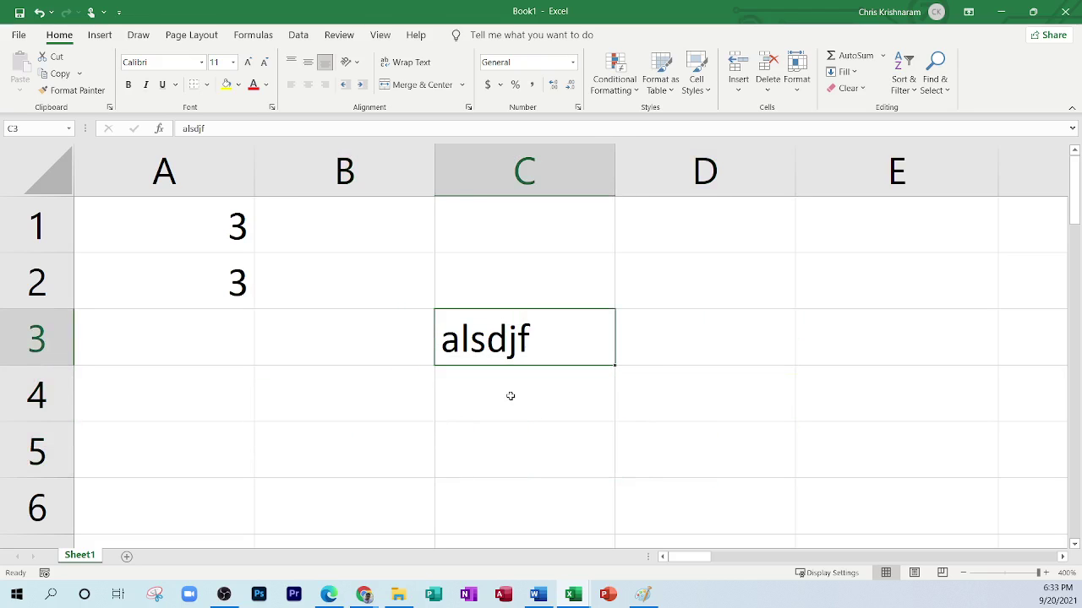
key(Delete)
Move the active cell around the sheet and back to C3, and enter alsdjf there again.
key(Left)
key(Right)
key(Up)
key(Down)
key(Down)
key(Down)
key(Right)
key(Right)
key(Down)
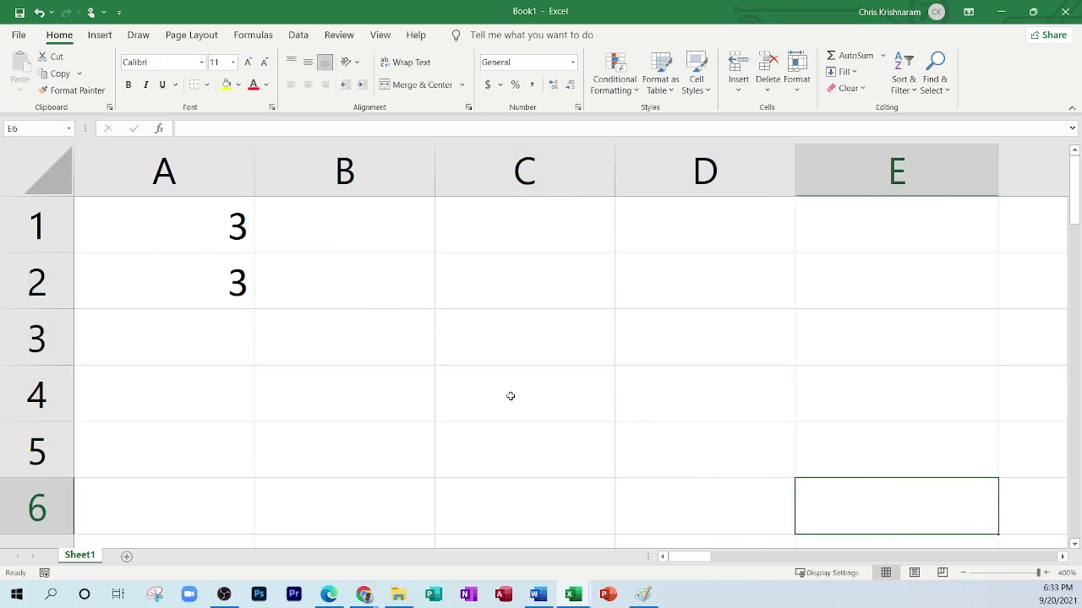
key(Right)
key(Left)
key(Left)
key(Left)
key(Left)
key(Up)
key(Left)
key(Up)
key(Up)
key(Right)
key(Right)
key(Right)
key(Left)
text(alsdjf)
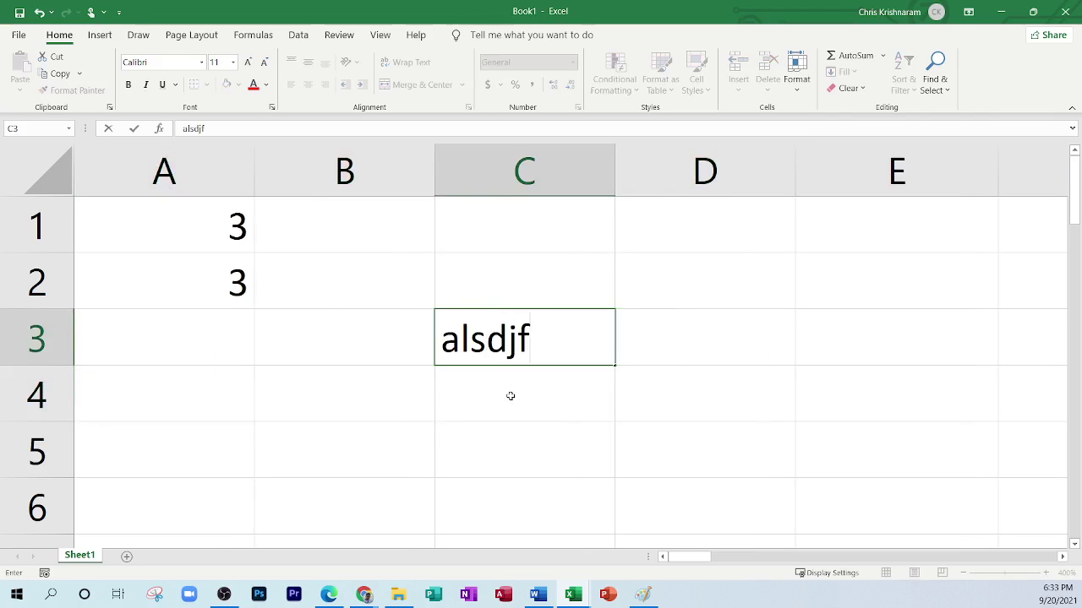
key(Return)
key(Up)
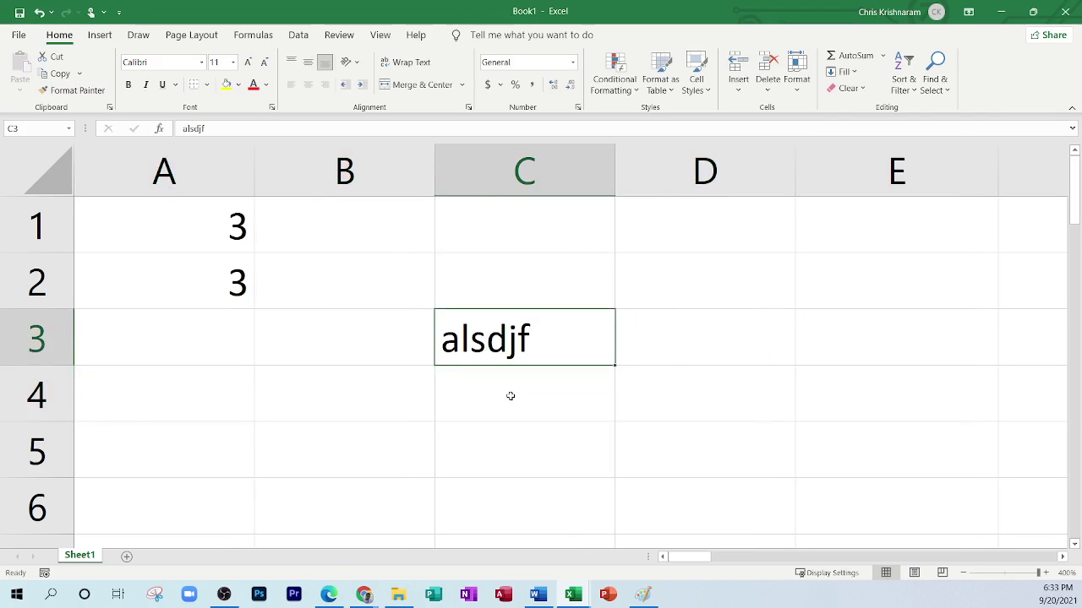
Clear cell C3, fill in apsdjj, and erase it character by character, leaving the empty cell selected.
key(BackSpace)
text(apsdjj)
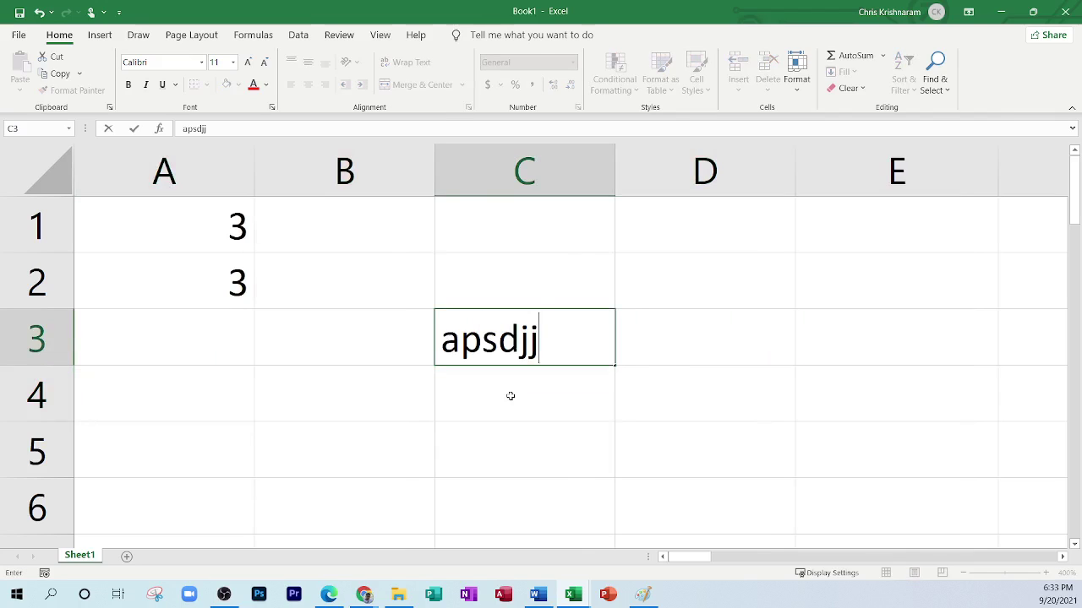
key(BackSpace)
key(BackSpace)
key(BackSpace)
key(BackSpace)
key(BackSpace)
key(BackSpace)
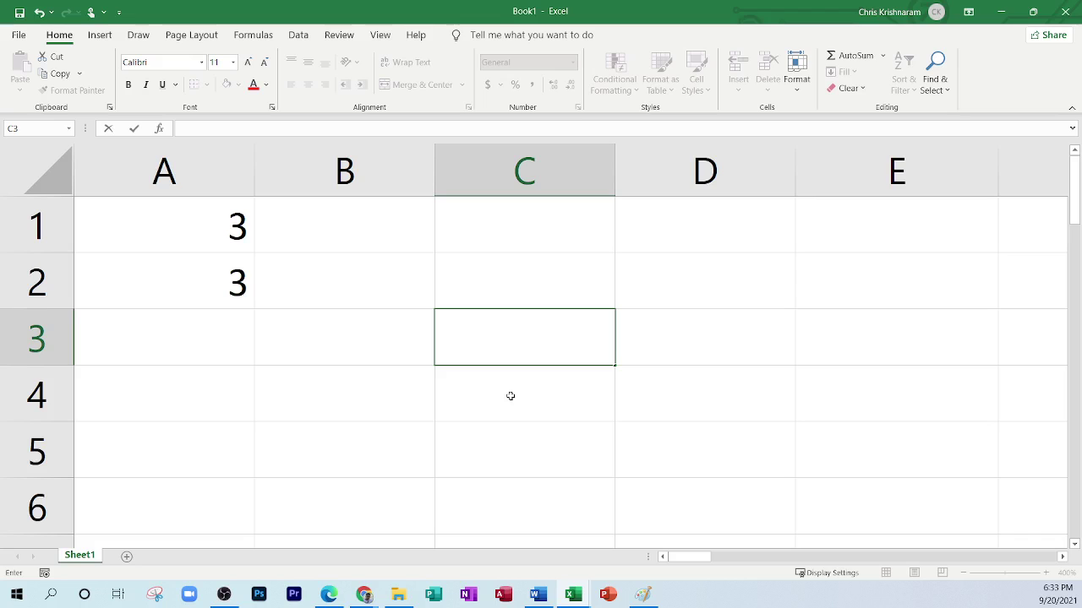
key(Up)
key(Left)
key(Down)
key(Right)
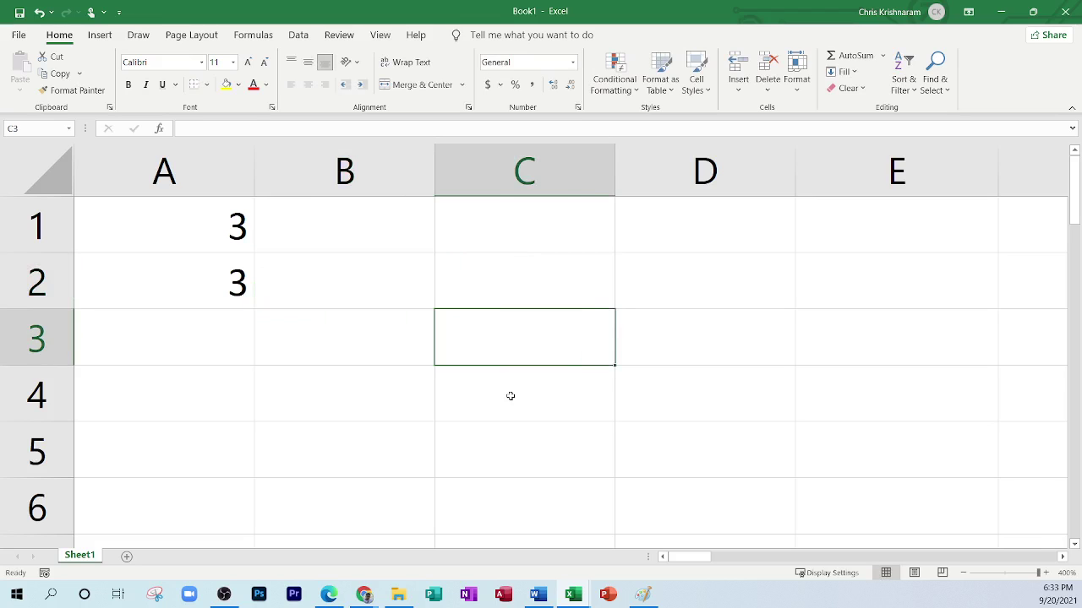
Enter saljdf in cell C3 and move the active cell through the neighbouring cells to B3.
text(saljdf)
key(Up)
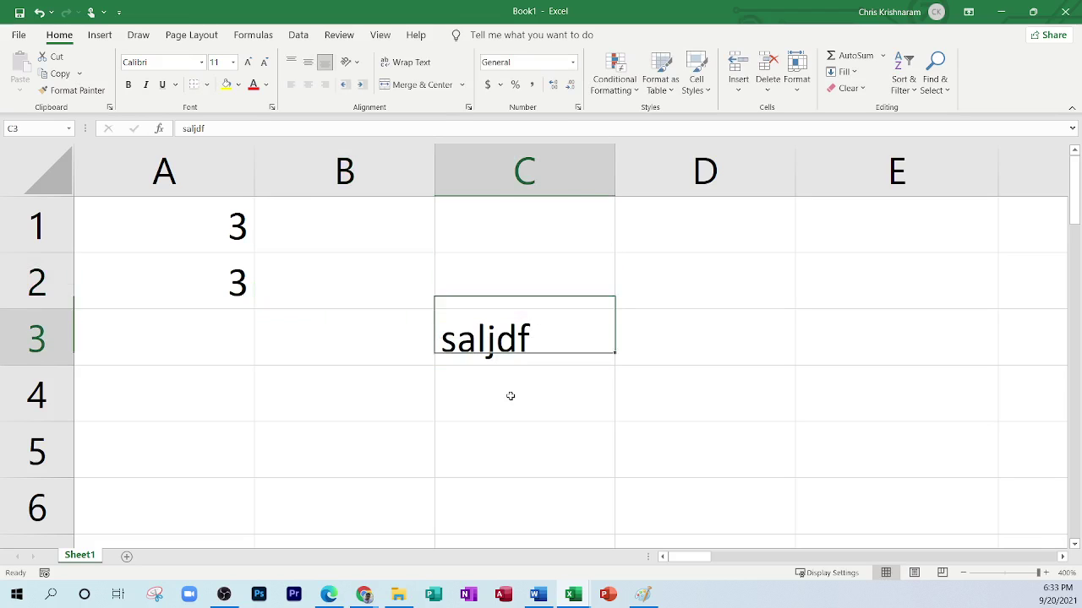
key(Left)
key(Down)
key(Left)
key(Up)
key(Right)
key(Right)
key(Down)
key(Down)
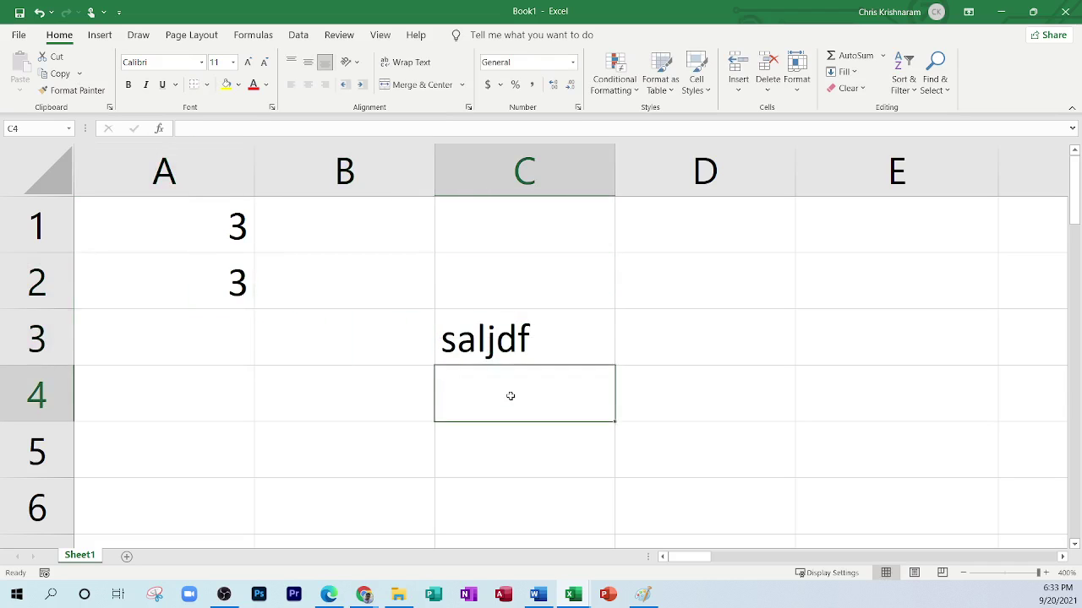
key(Up)
key(Left)
key(Up)
key(Down)
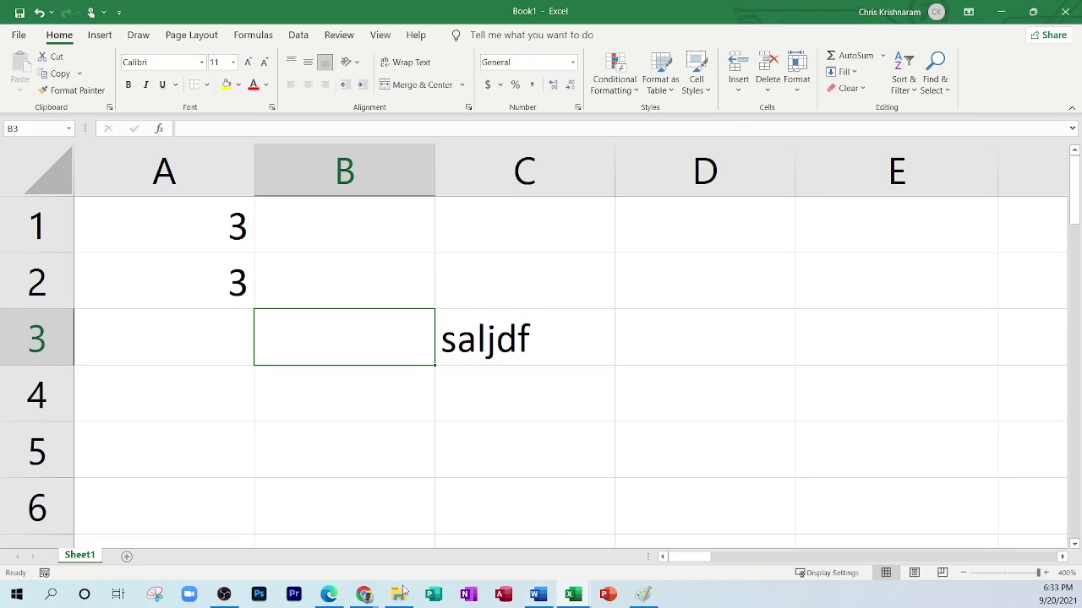
Review the cell-editing methods in the PDF notes in Microsoft Edge and return to the Excel workbook.
click(329, 594)
scroll(547, 388, down, 2)
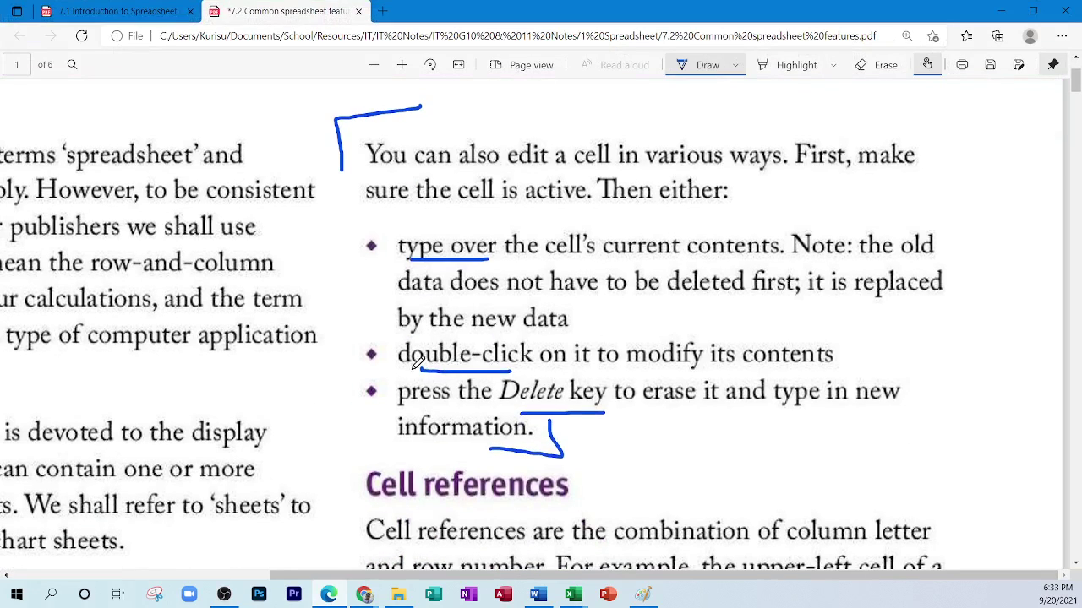
click(573, 596)
Edit the text inside cell C3 to salid by replacing the j with i and removing the final f.
click(591, 456)
click(514, 346)
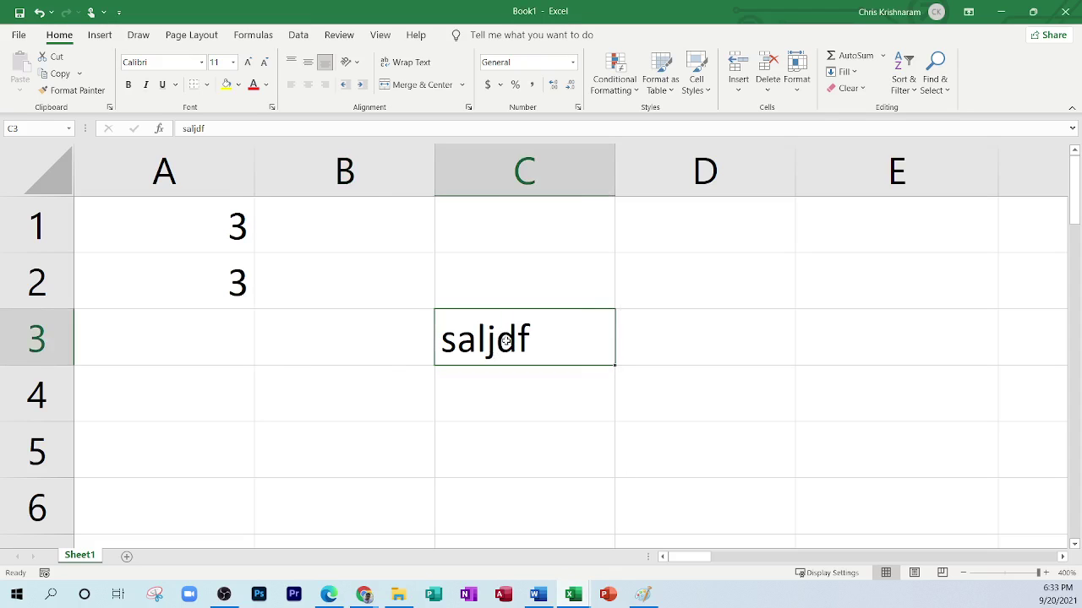
double_click(496, 343)
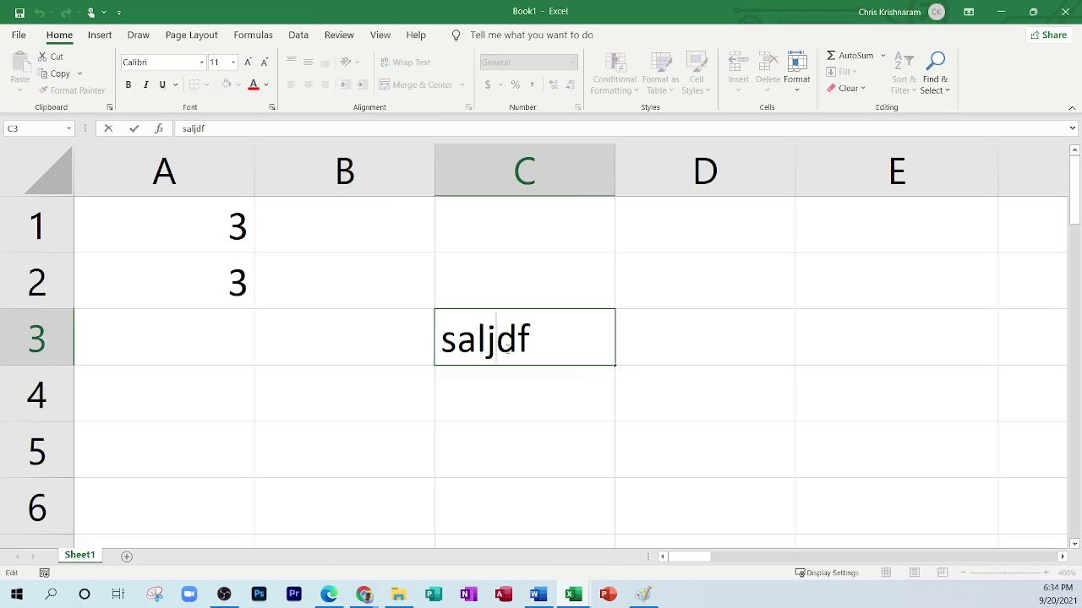
key(End)
click(486, 339)
key(BackSpace)
text(i)
click(550, 351)
key(BackSpace)
click(646, 324)
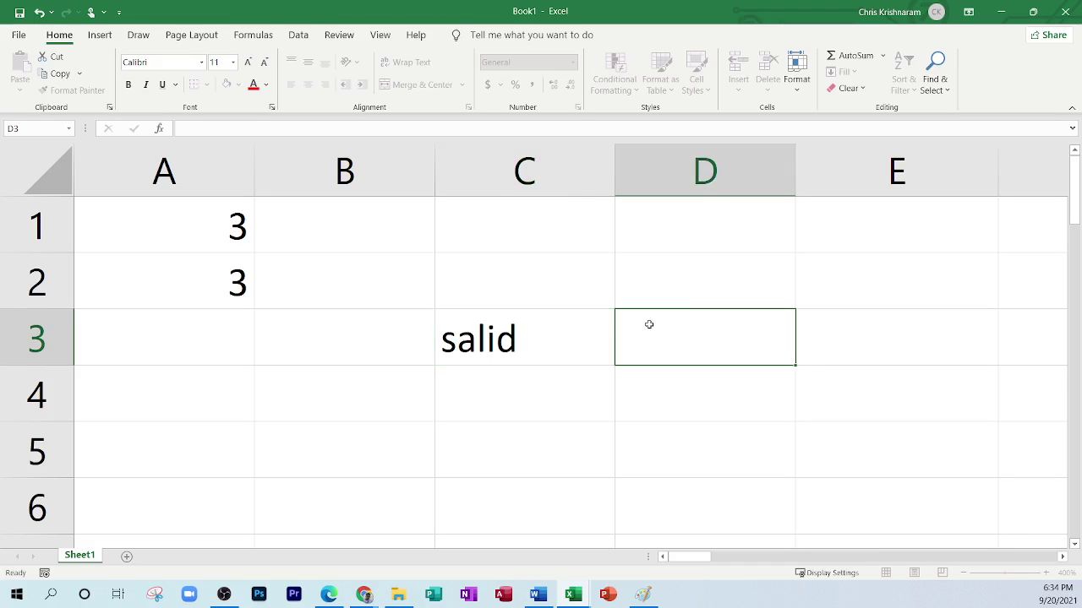
Reopen cell C3 for in-cell editing, highlight its whole text, and leave the cell without changing it.
click(520, 341)
key(F2)
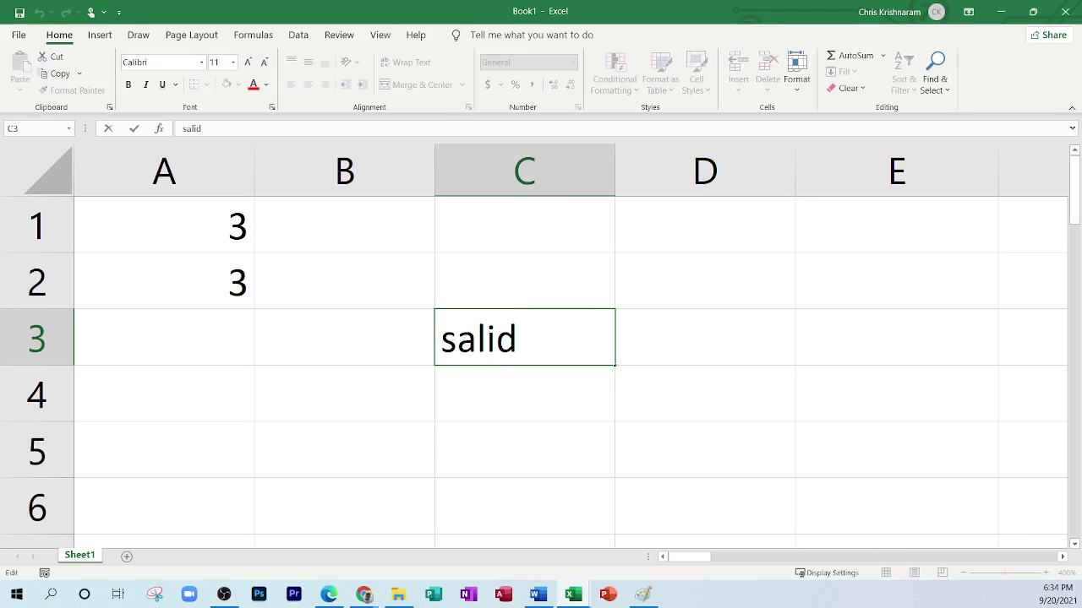
click(487, 339)
drag(547, 351, 386, 339)
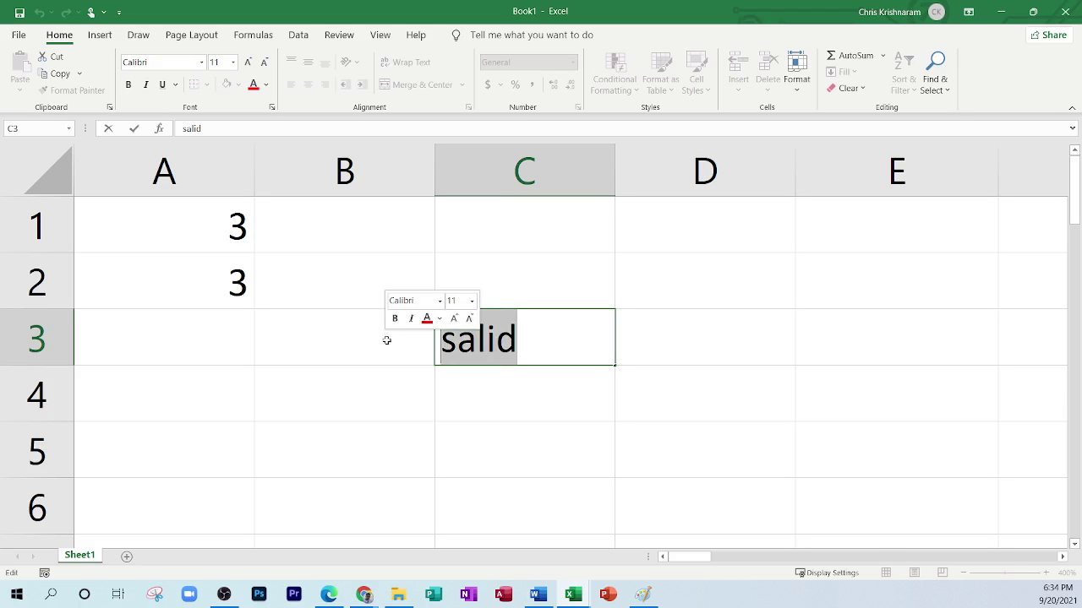
click(847, 299)
Switch to the PDF notes in Microsoft Edge and go on to the Cell references section.
click(329, 595)
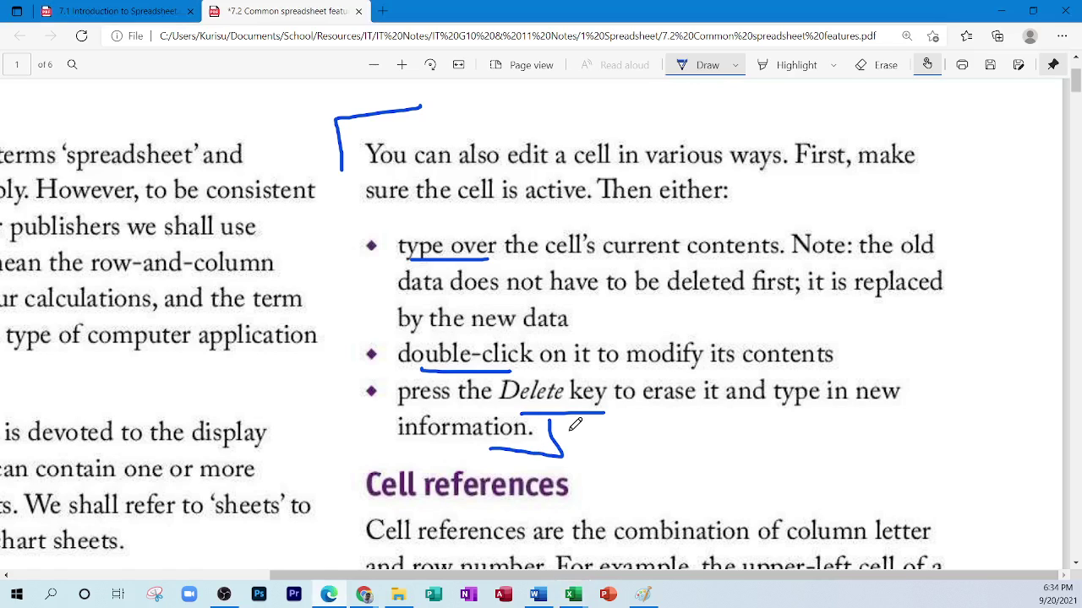
scroll(575, 424, down, 2)
scroll(573, 426, down, 5)
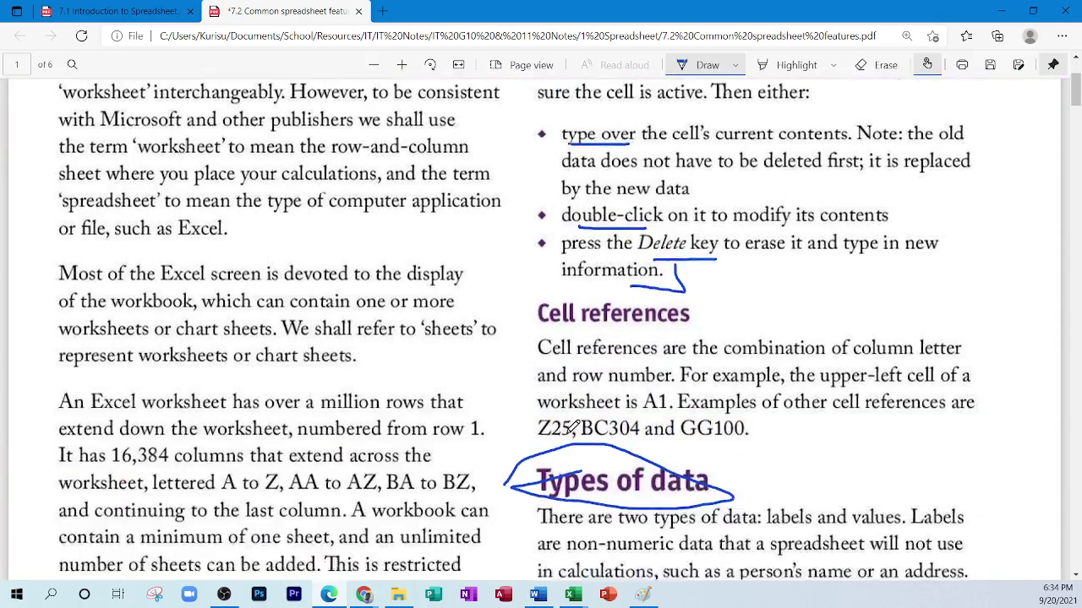
Underline column letter, row number and Cell references in the first sentence of the Cell references section.
scroll(899, 341, up, 3)
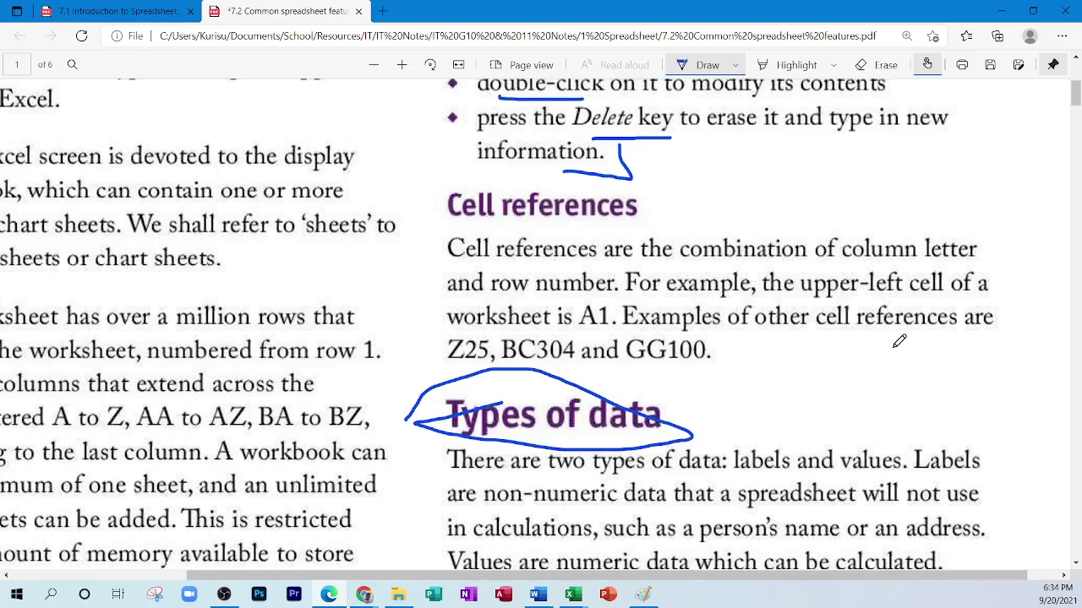
scroll(899, 342, up, 1)
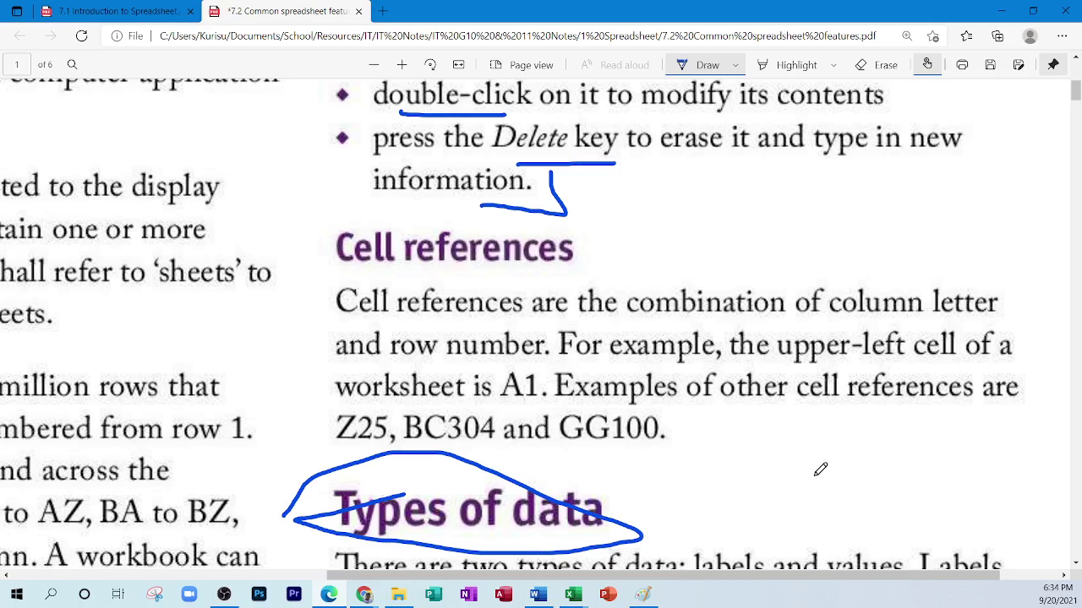
drag(832, 320, 979, 312)
drag(408, 363, 536, 364)
drag(351, 325, 479, 323)
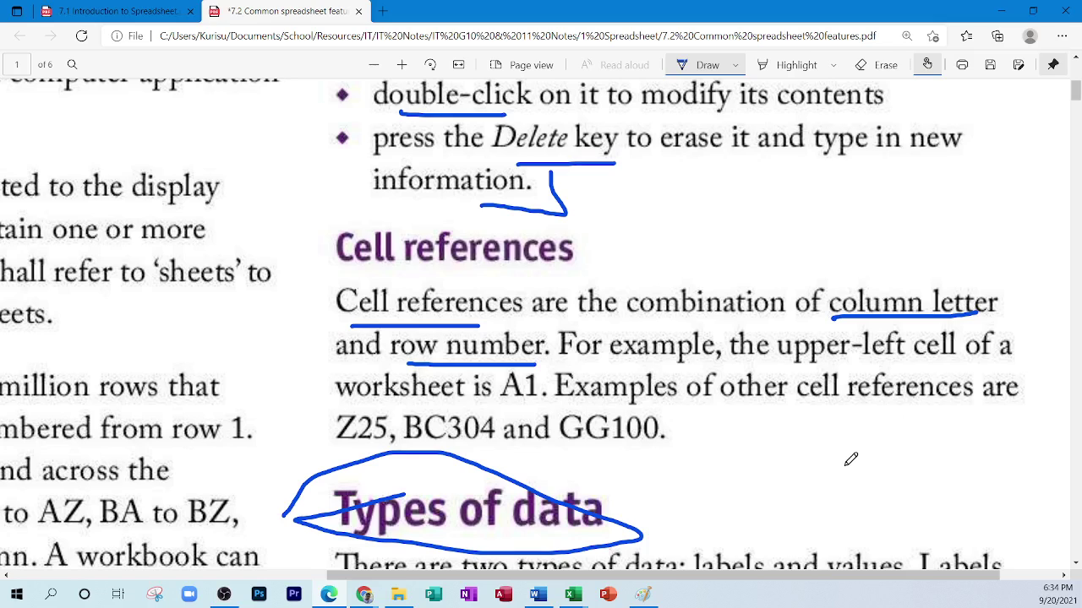
Erase the ink loop around the Types of data heading and return to the Draw pen.
click(879, 65)
click(471, 478)
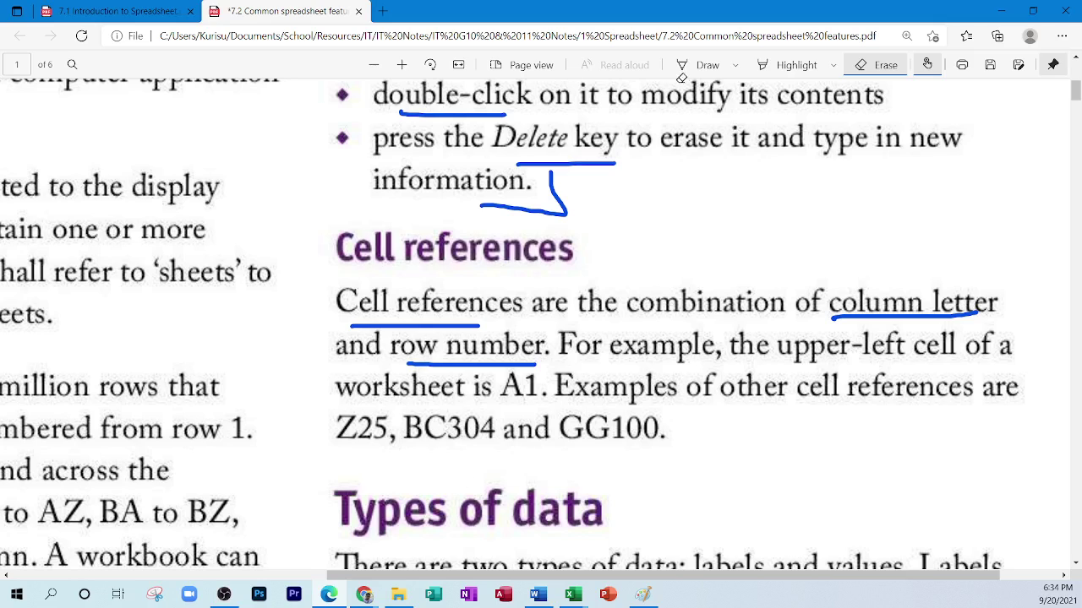
click(693, 65)
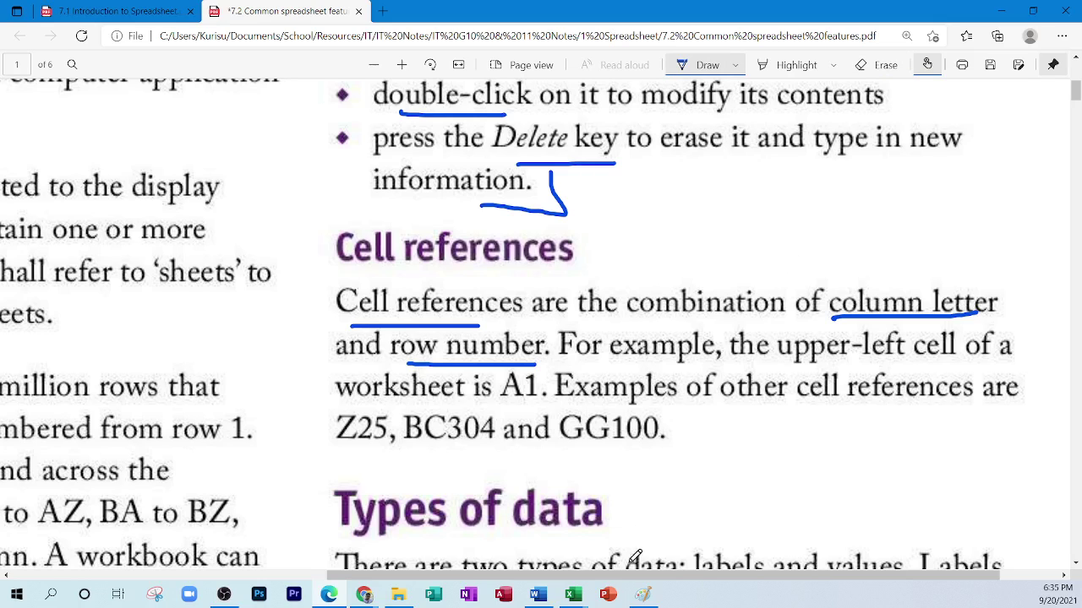
Switch to the Excel workbook, select rows 1 to 4 and columns C, B and D one at a time, and select cell C2.
mouse_move(573, 594)
click(590, 526)
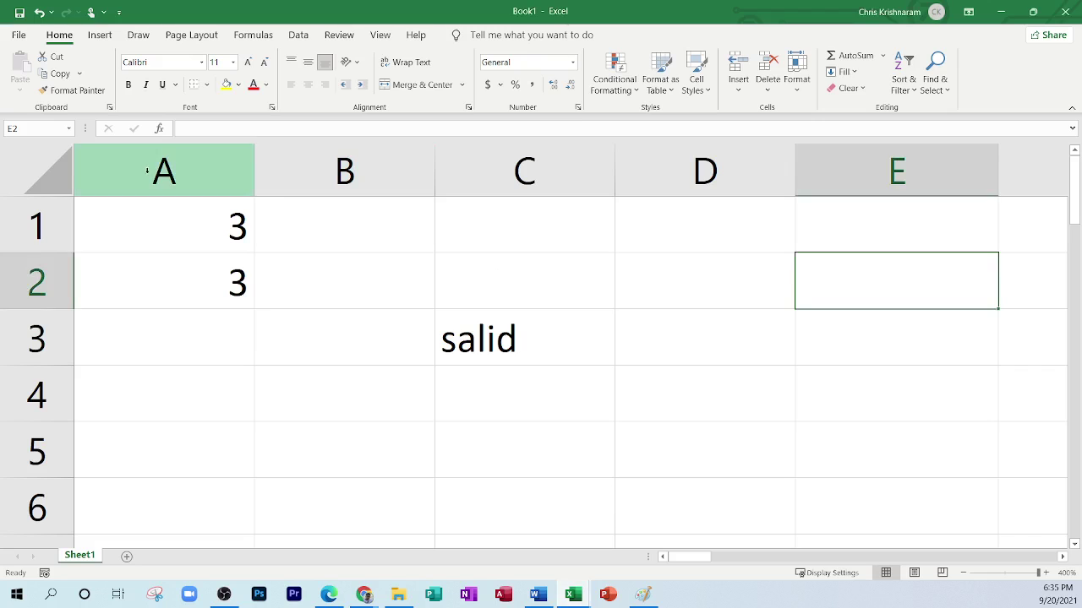
click(26, 225)
click(29, 281)
click(34, 366)
click(36, 389)
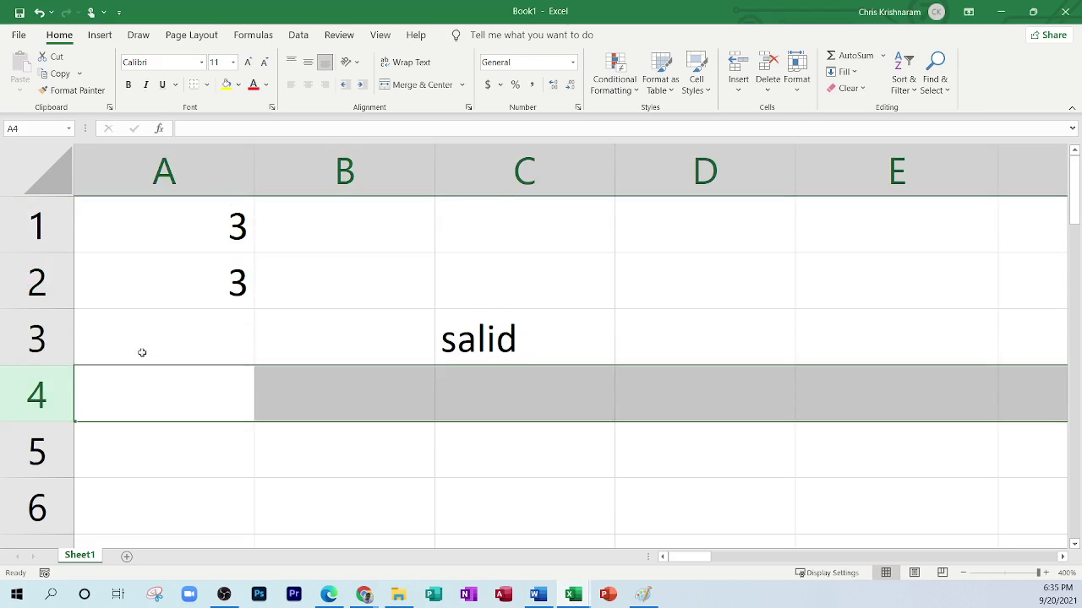
click(502, 174)
click(381, 171)
click(697, 167)
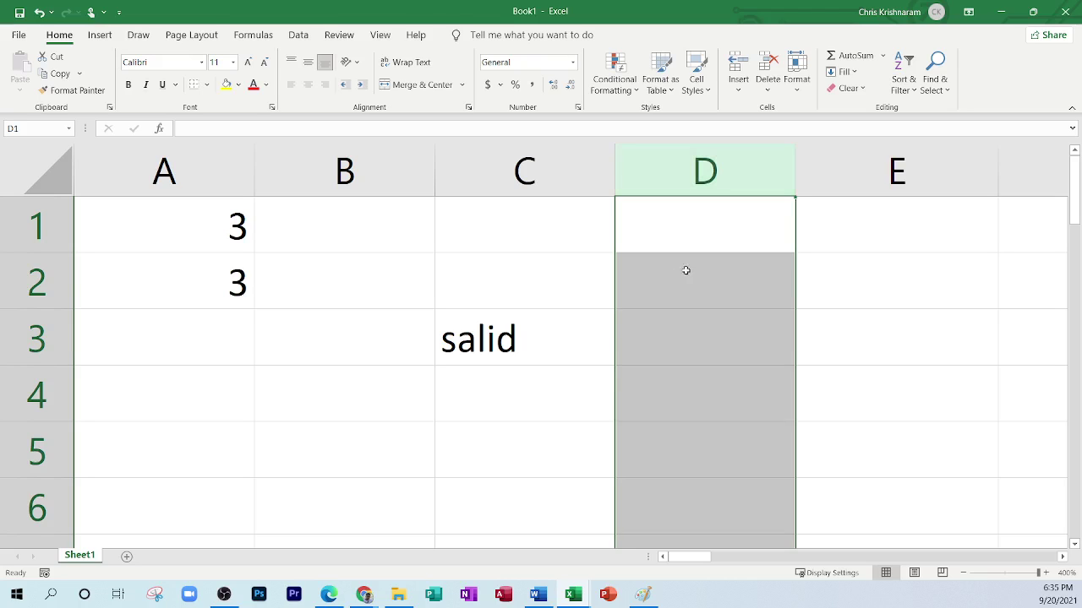
click(482, 285)
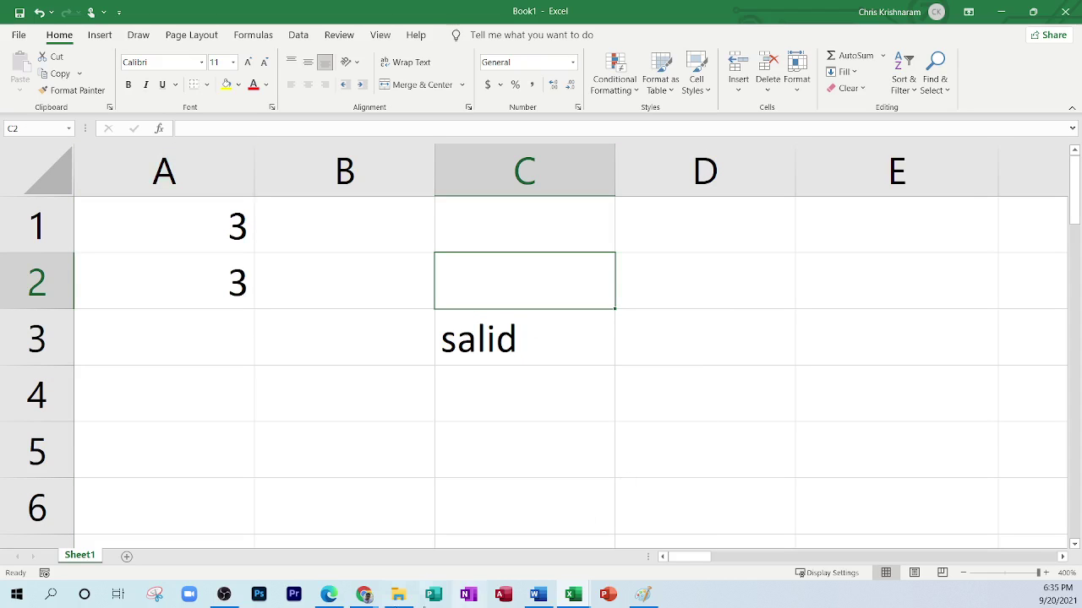
Box and underline the words Cell references in the Microsoft Edge PDF notes and return to the Excel workbook.
click(328, 594)
mouse_move(368, 325)
mouse_down()
mouse_move(326, 302)
mouse_move(540, 273)
mouse_move(452, 319)
mouse_move(429, 319)
mouse_up()
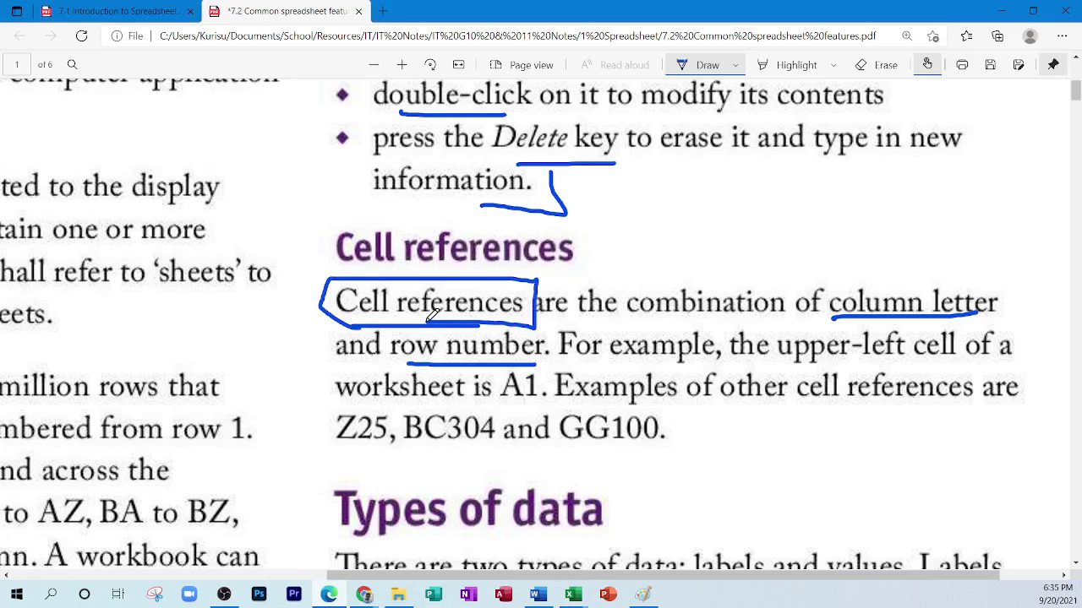
click(998, 8)
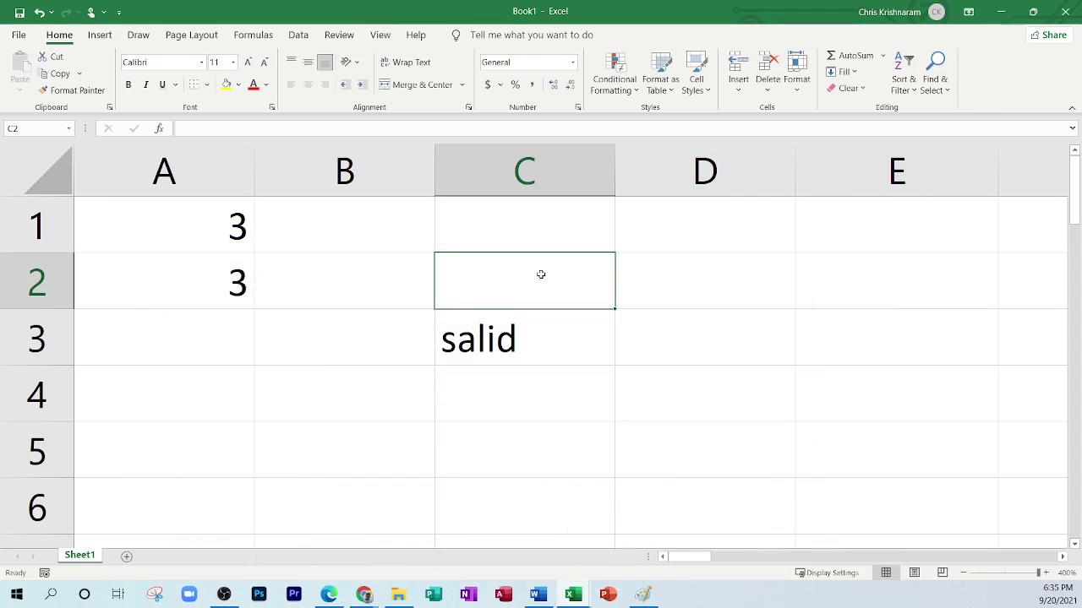
Replace the text in cell C3 with the formula =A1+A2, keeping the cell in edit mode.
click(670, 277)
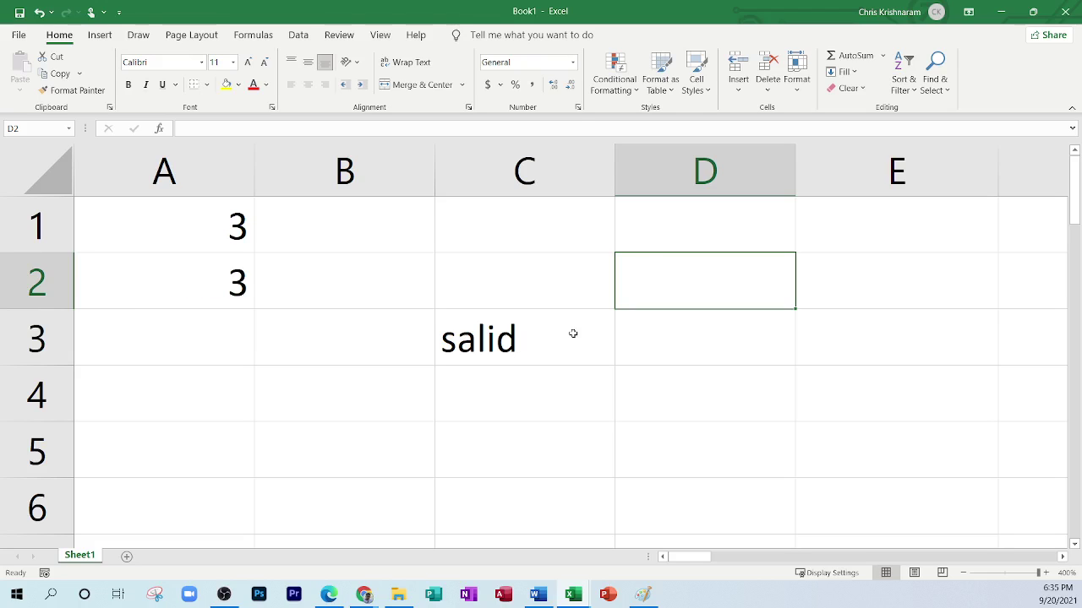
click(512, 330)
double_click(513, 330)
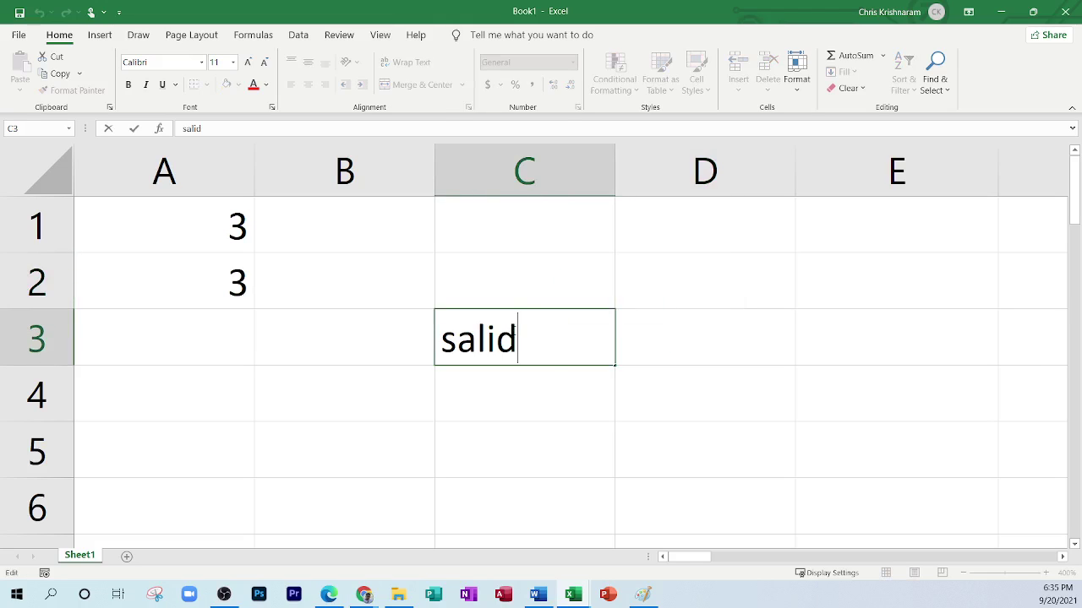
key(BackSpace)
key(BackSpace)
key(BackSpace)
key(BackSpace)
key(BackSpace)
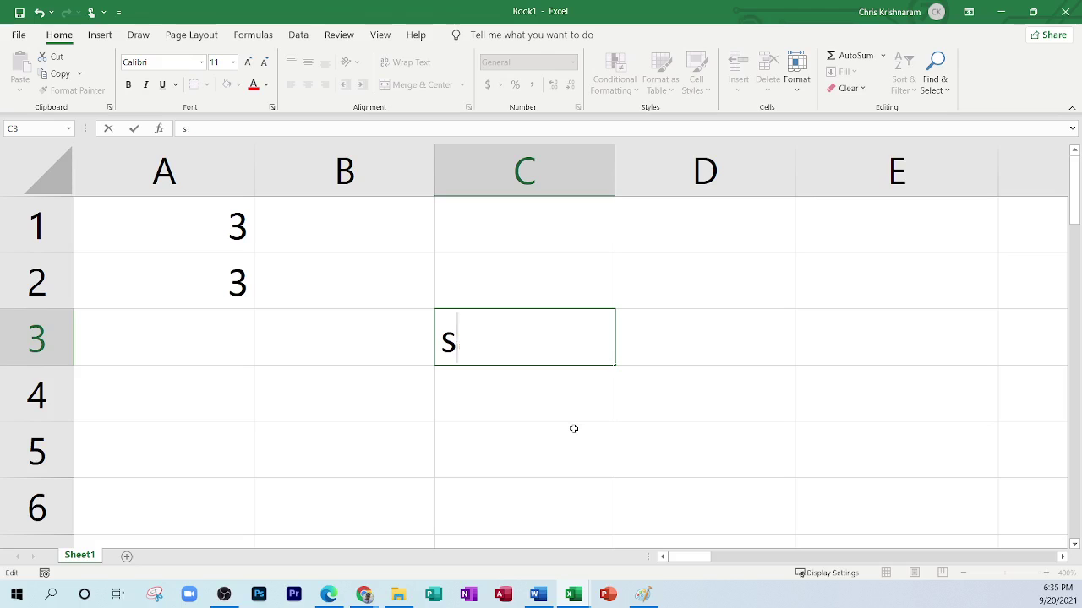
text(=A)
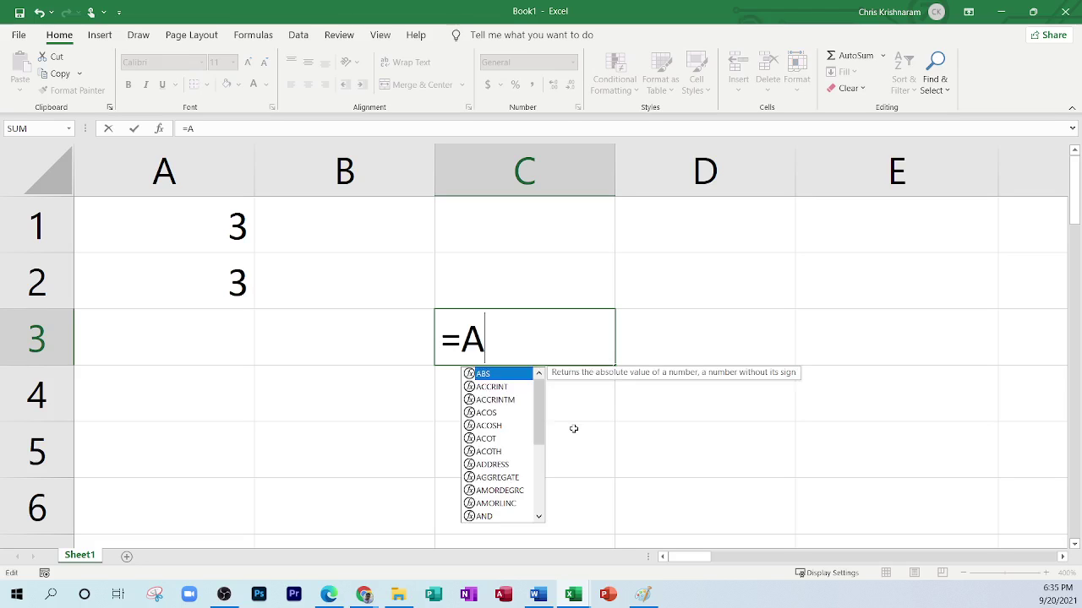
text(1+A2)
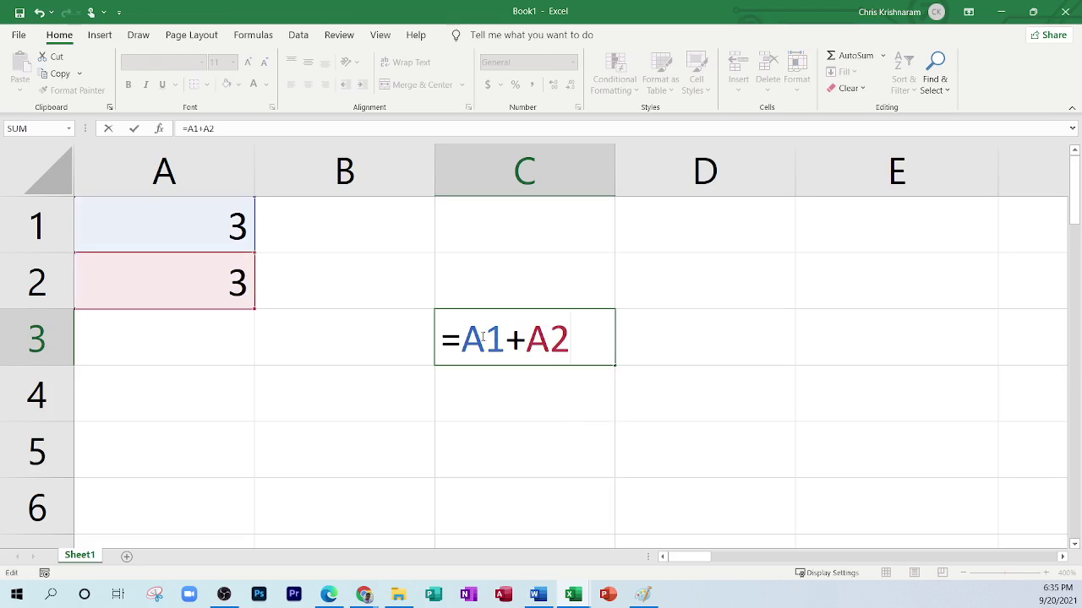
Highlight the A1+A2 part of the formula in cell C3 to point out the cell references, and cancel the edit.
drag(461, 342, 570, 342)
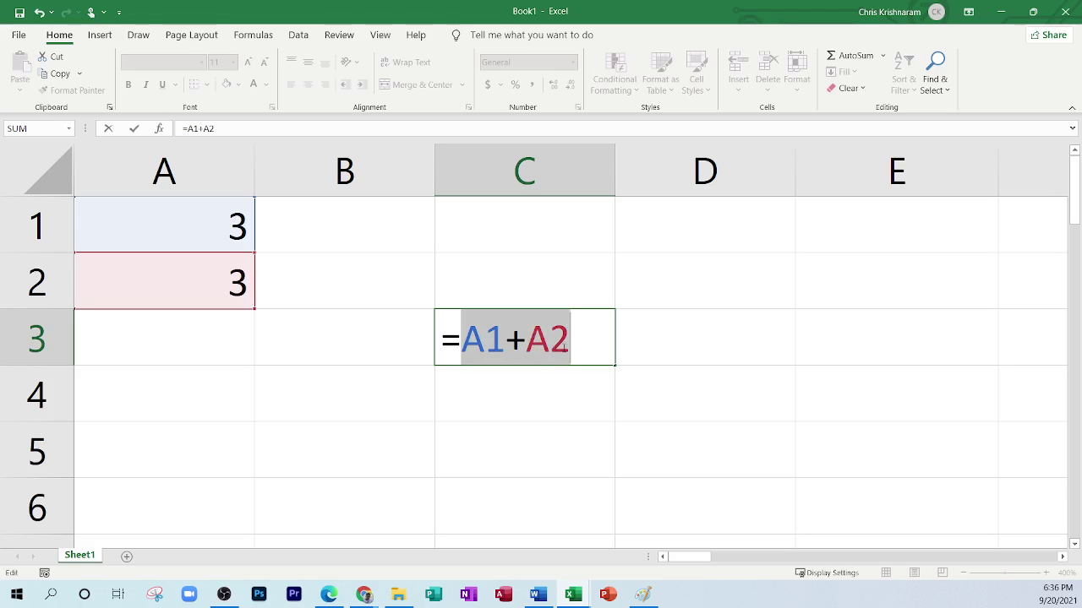
click(486, 341)
drag(462, 342, 577, 341)
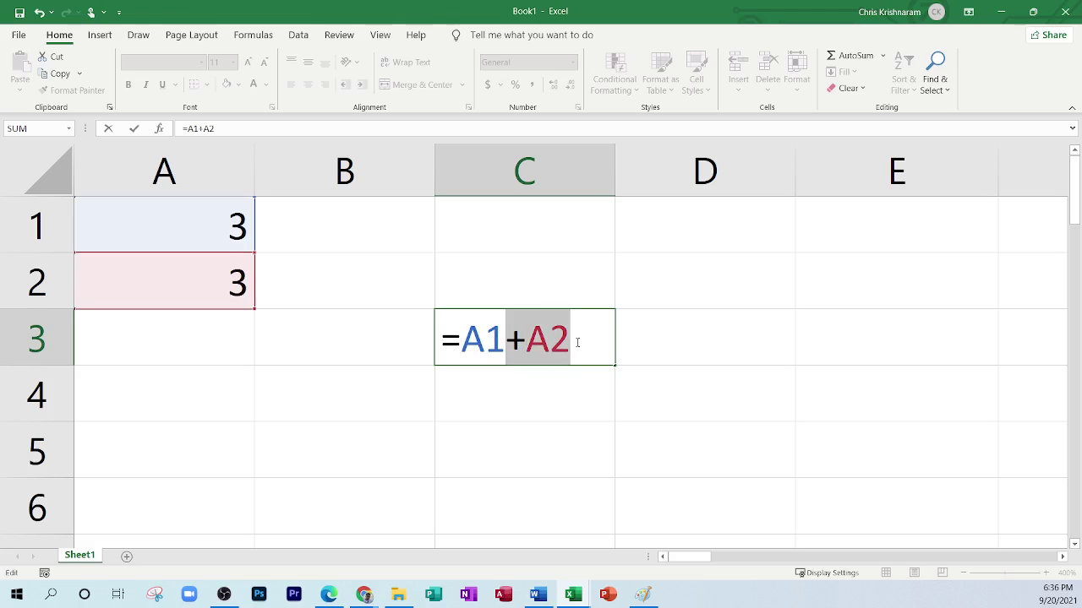
click(561, 347)
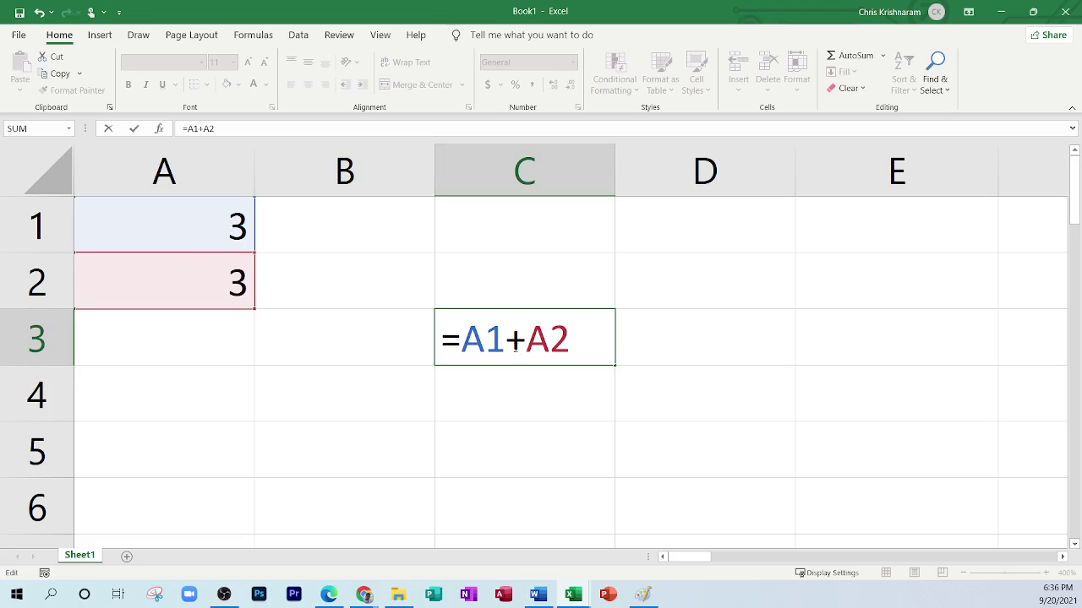
drag(462, 341, 584, 348)
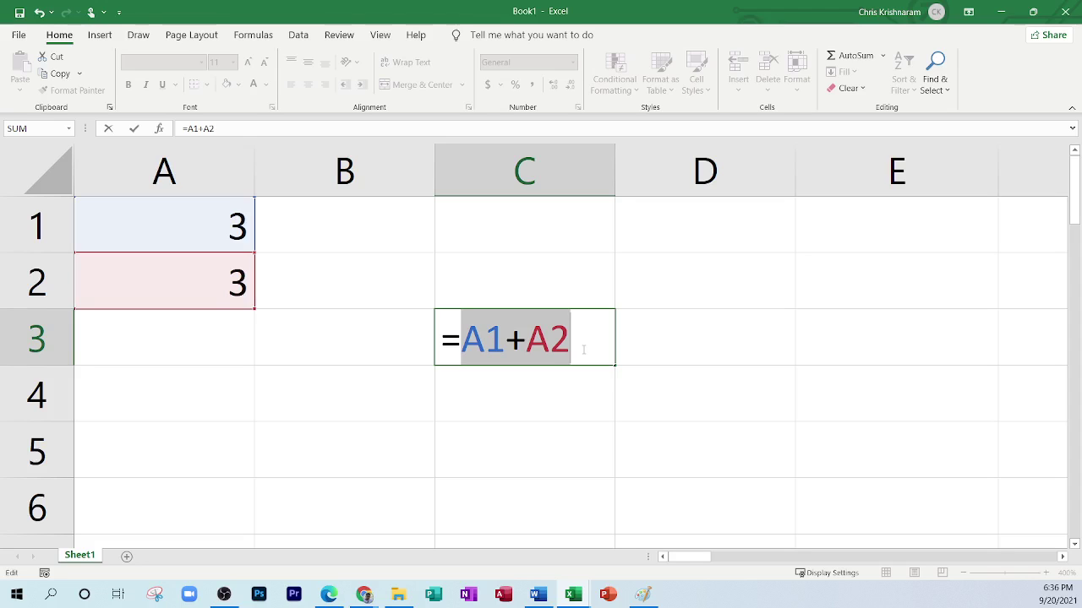
click(694, 311)
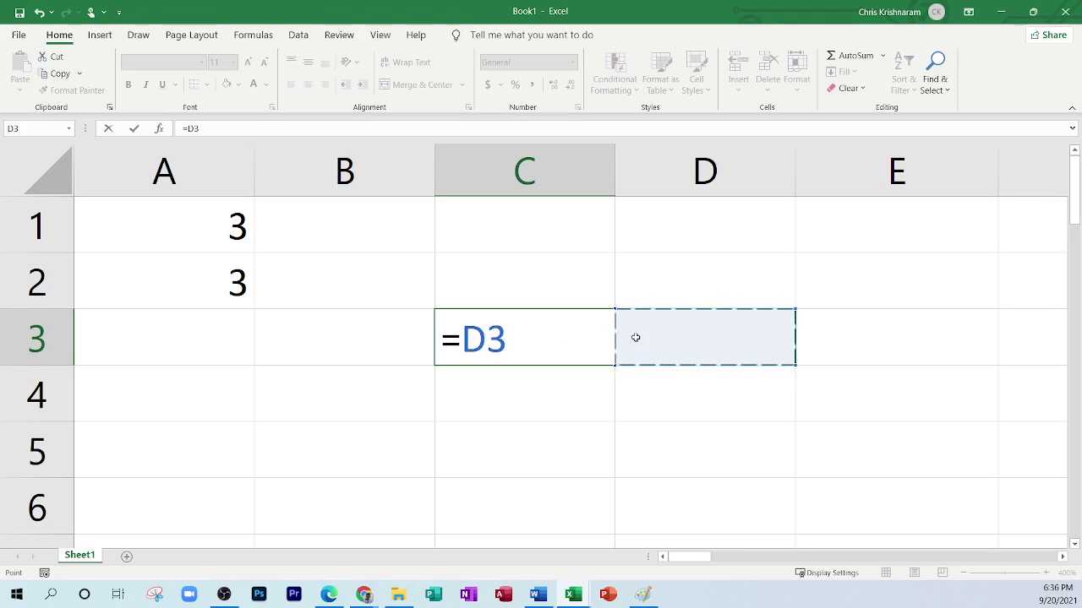
key(Escape)
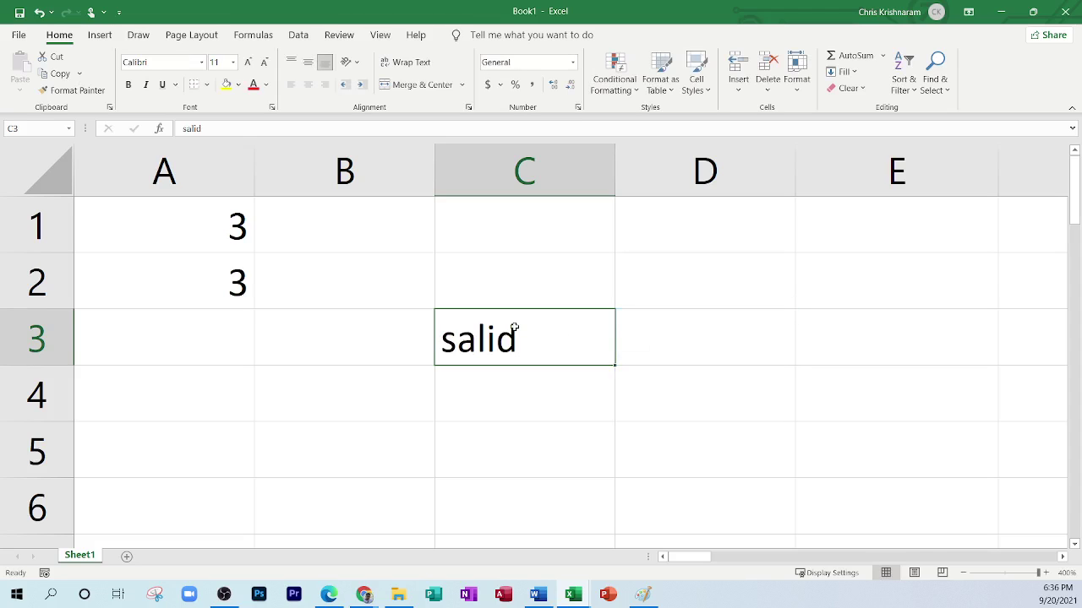
Minimize Excel and Word and return to the Cell references section of the PDF notes in Microsoft Edge.
click(1003, 10)
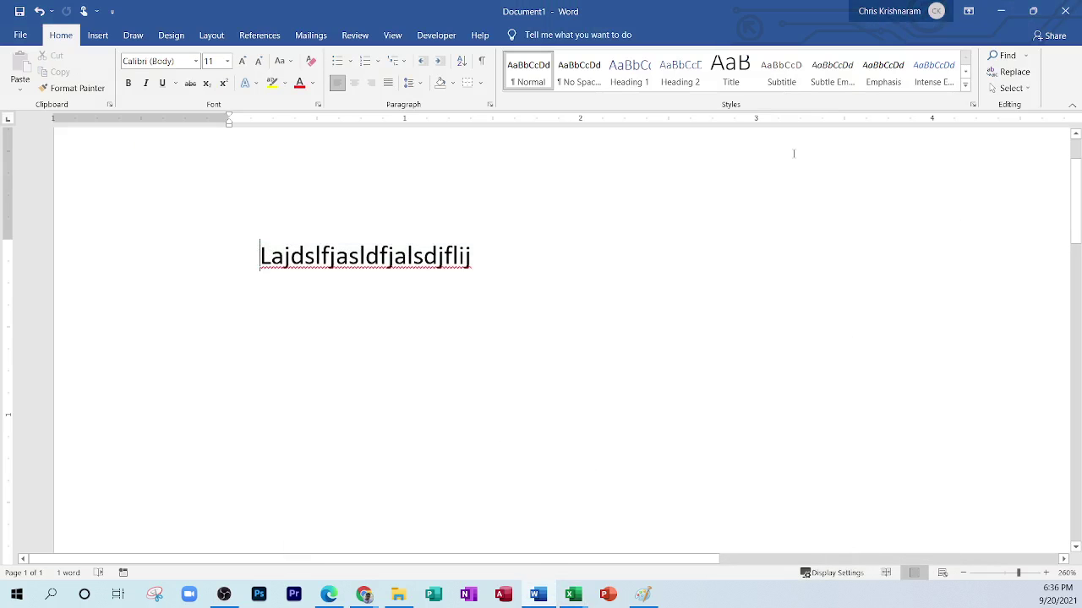
click(1000, 11)
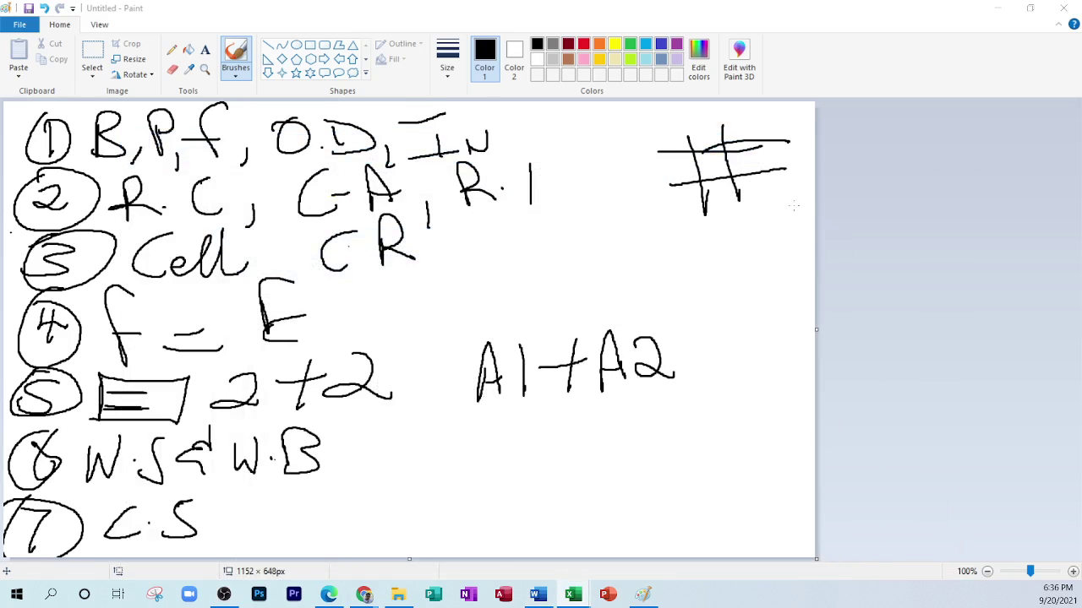
click(329, 595)
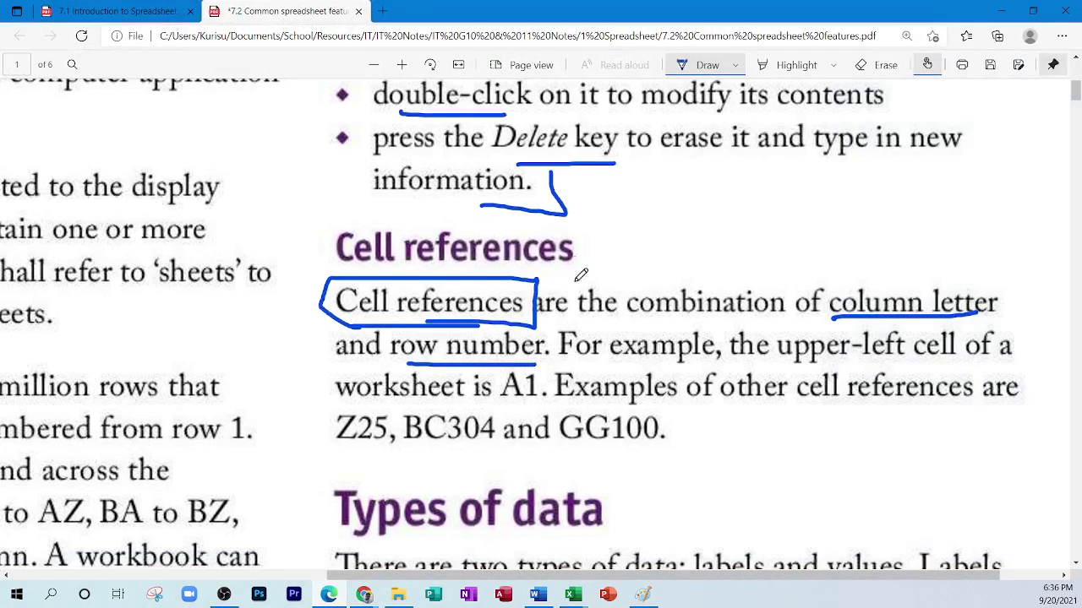
scroll(669, 345, up, 1)
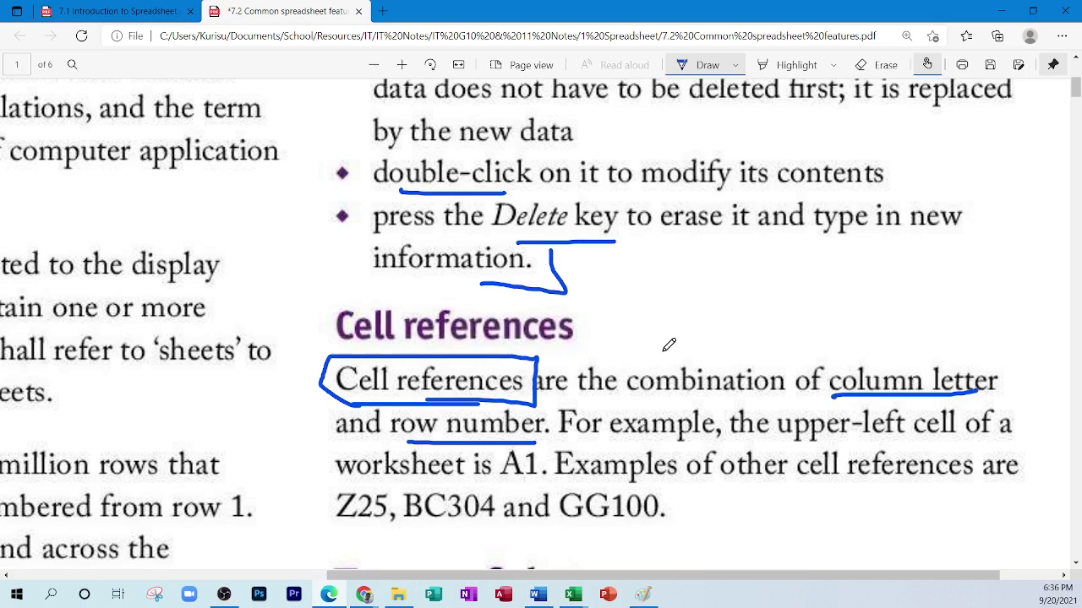
Skim ahead in the notes past the labels and values figure to page 2 and return to the Types of data section.
scroll(612, 331, down, 6)
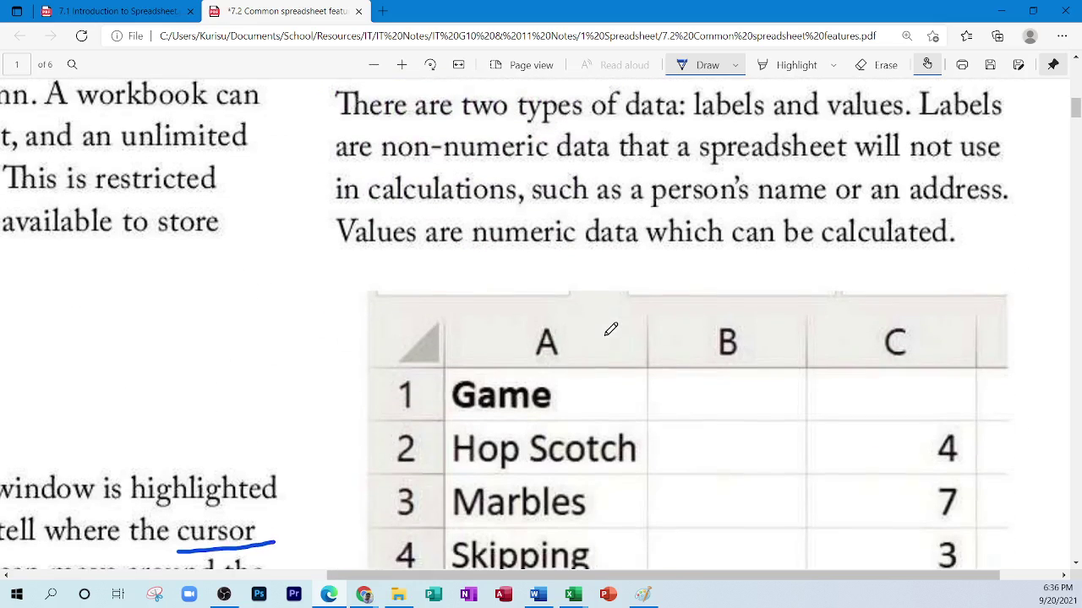
scroll(611, 330, down, 2)
scroll(611, 330, down, 2)
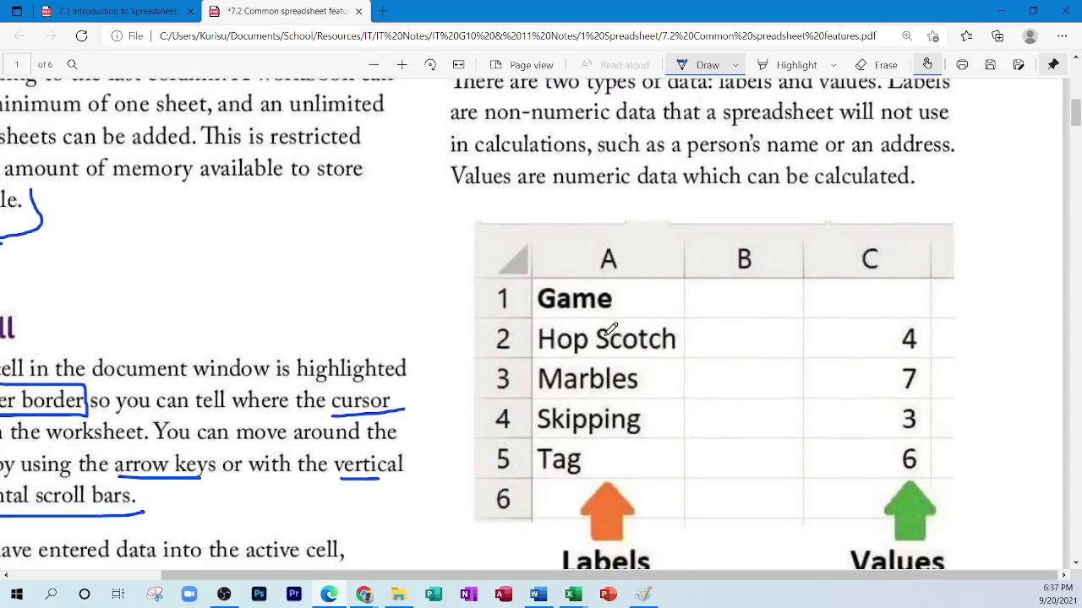
scroll(609, 331, up, 3)
scroll(602, 337, down, 4)
scroll(601, 337, down, 9)
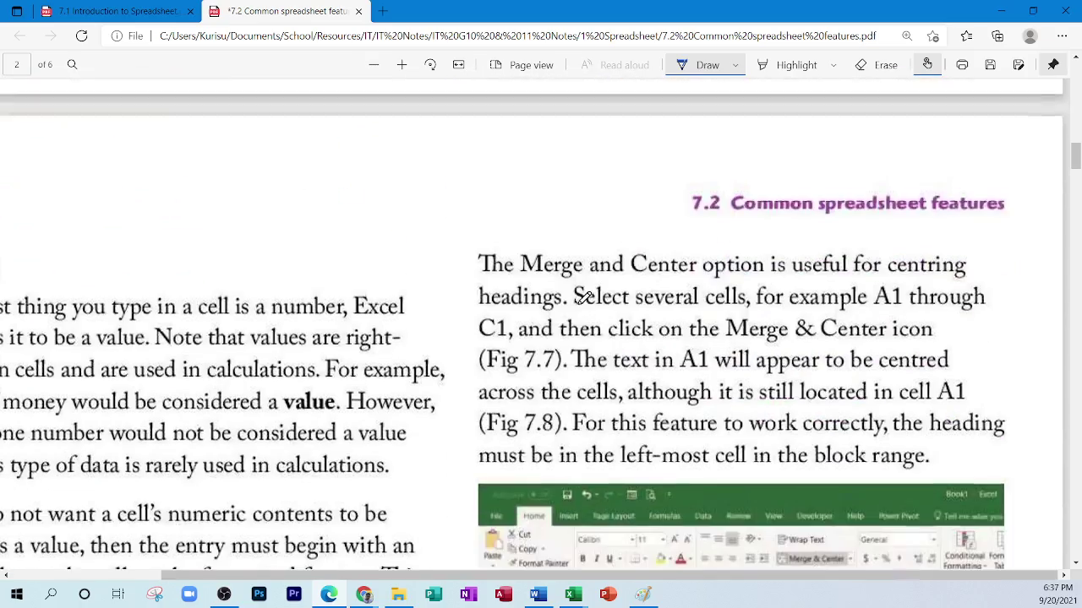
scroll(300, 560, up, 2)
scroll(358, 447, down, 6)
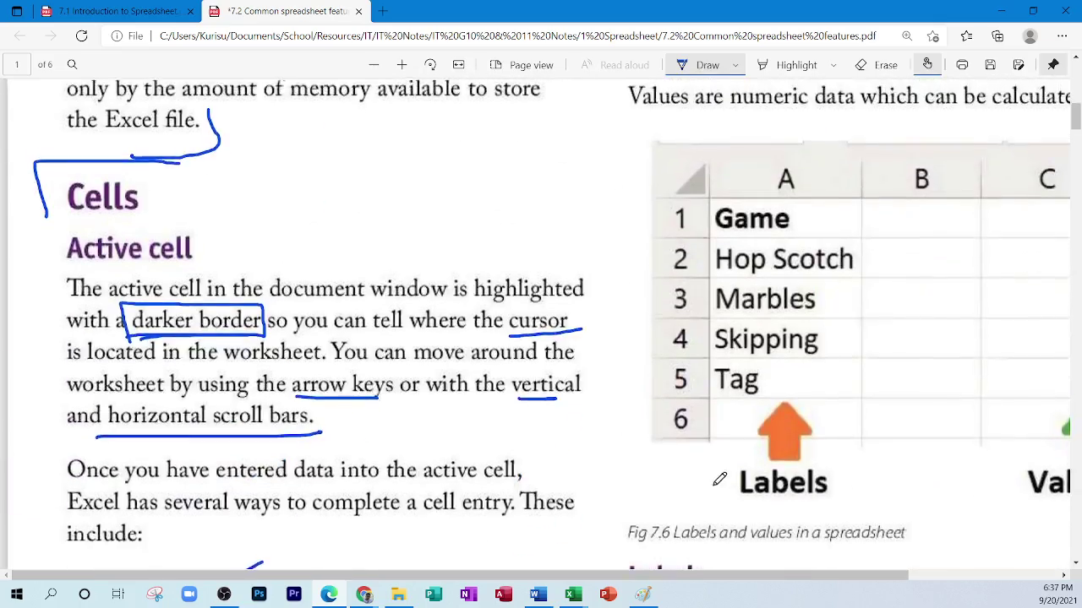
scroll(702, 524, up, 3)
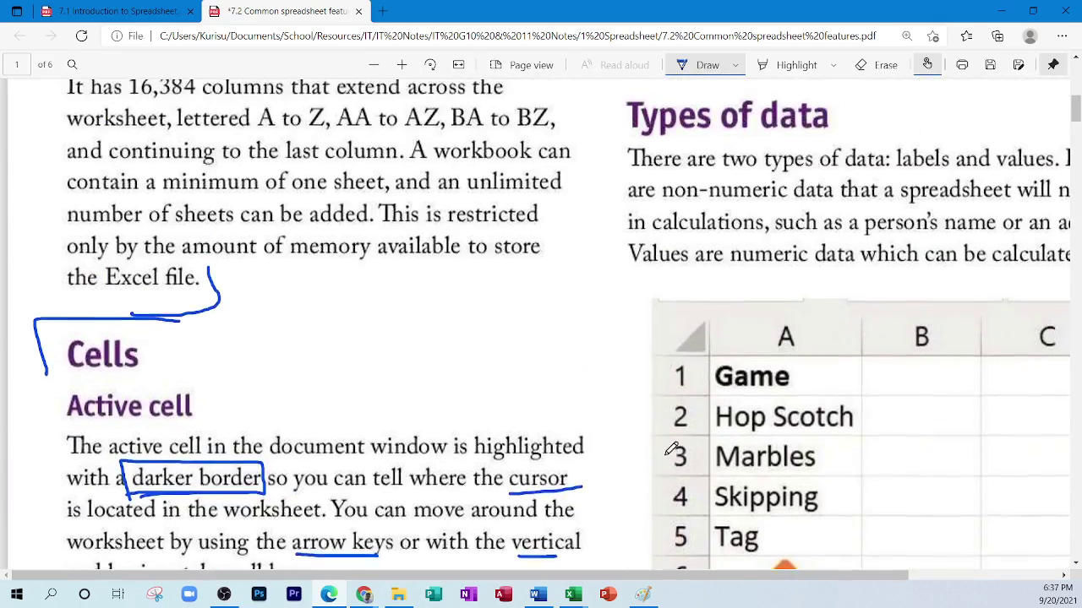
drag(676, 578, 966, 563)
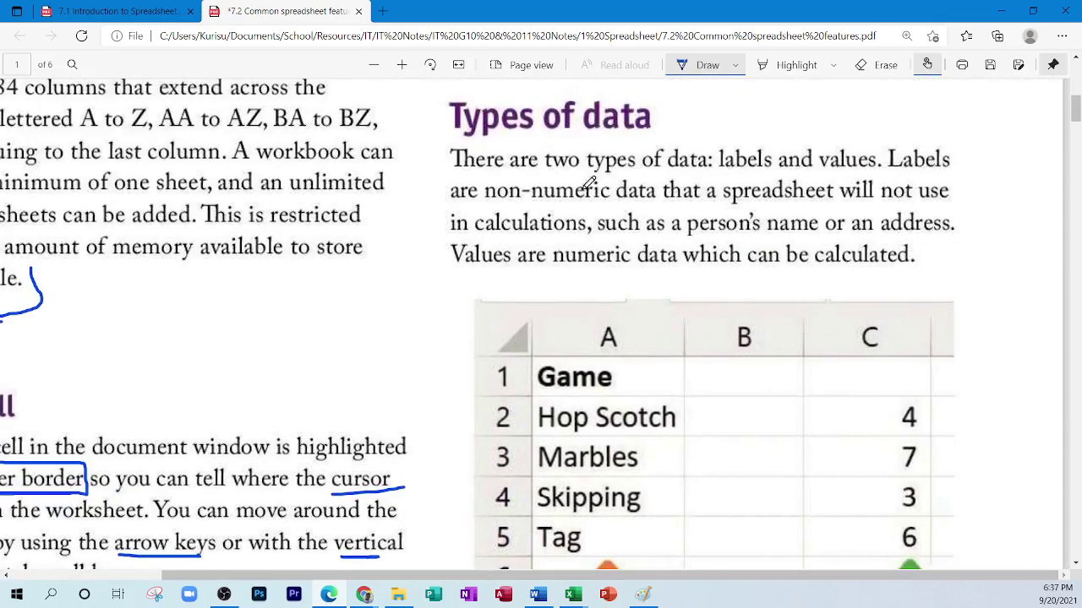
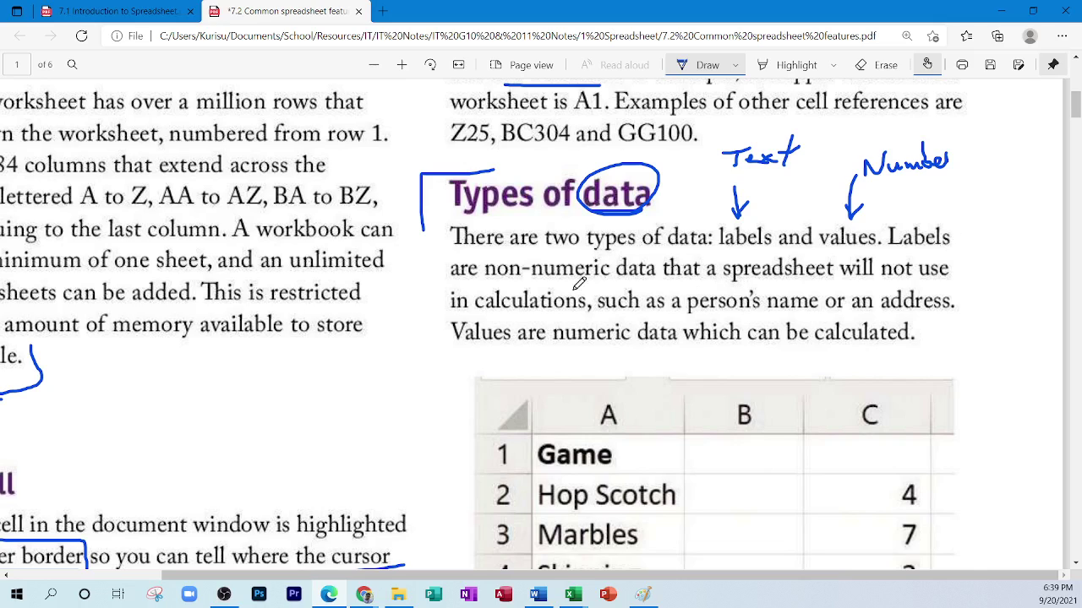
Underline non-numeric data, not use and calculations in the description of labels under Types of data.
drag(487, 284, 673, 285)
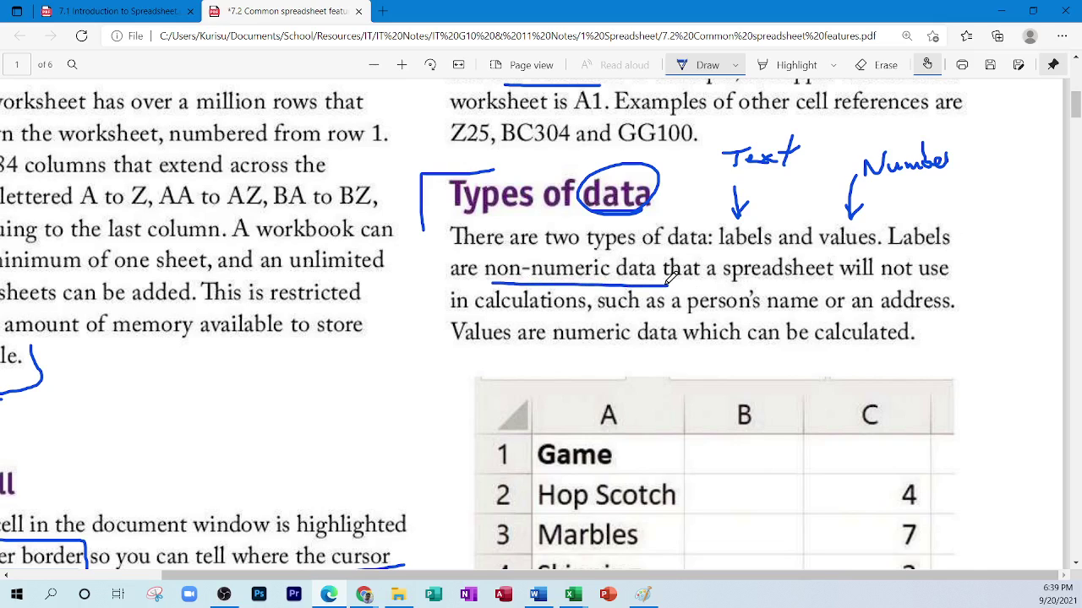
drag(880, 278, 955, 274)
drag(476, 319, 564, 317)
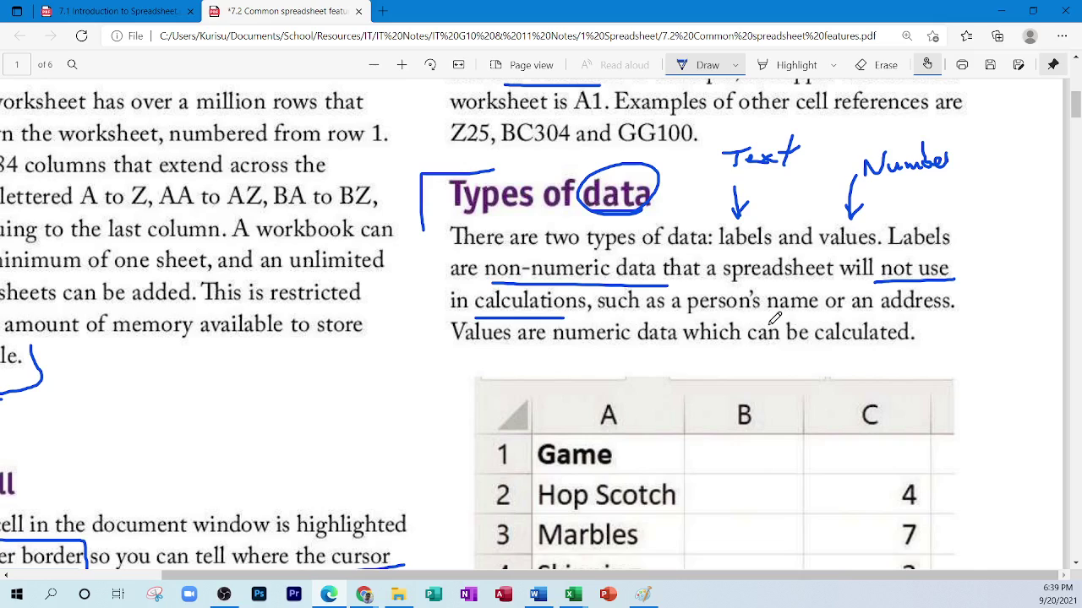
Underline person's name, an address, Values are numeric data and be calculated in the Types of data paragraph.
drag(715, 320, 953, 314)
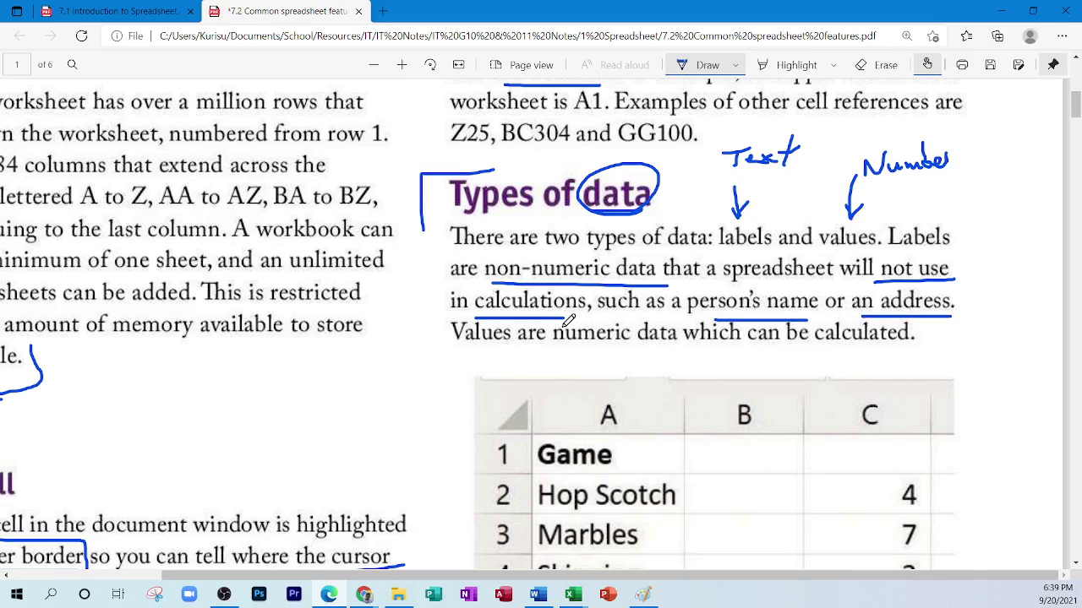
drag(473, 355, 671, 342)
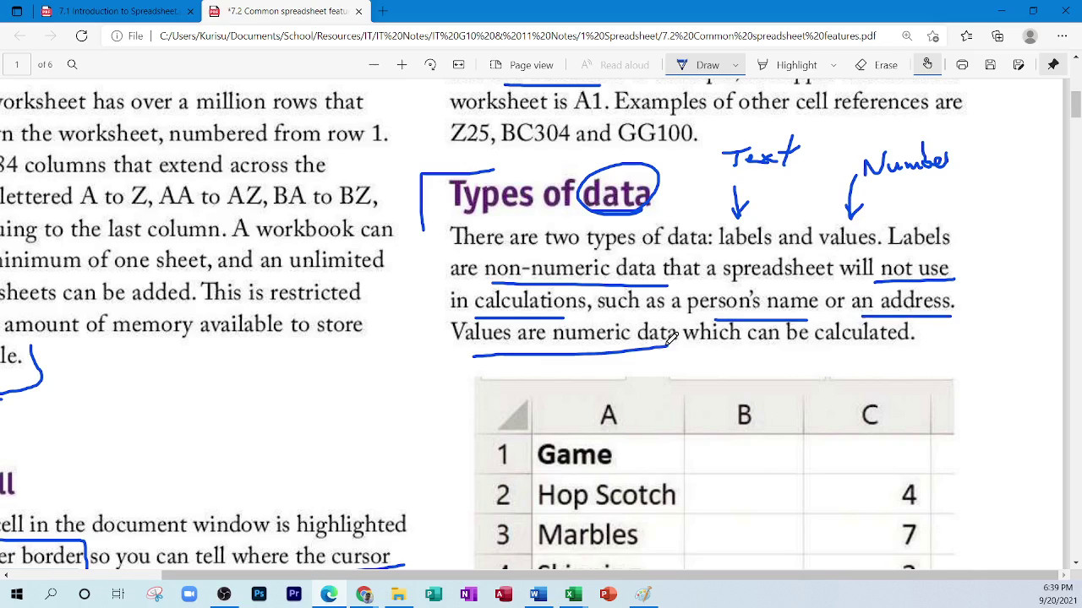
drag(795, 352, 932, 347)
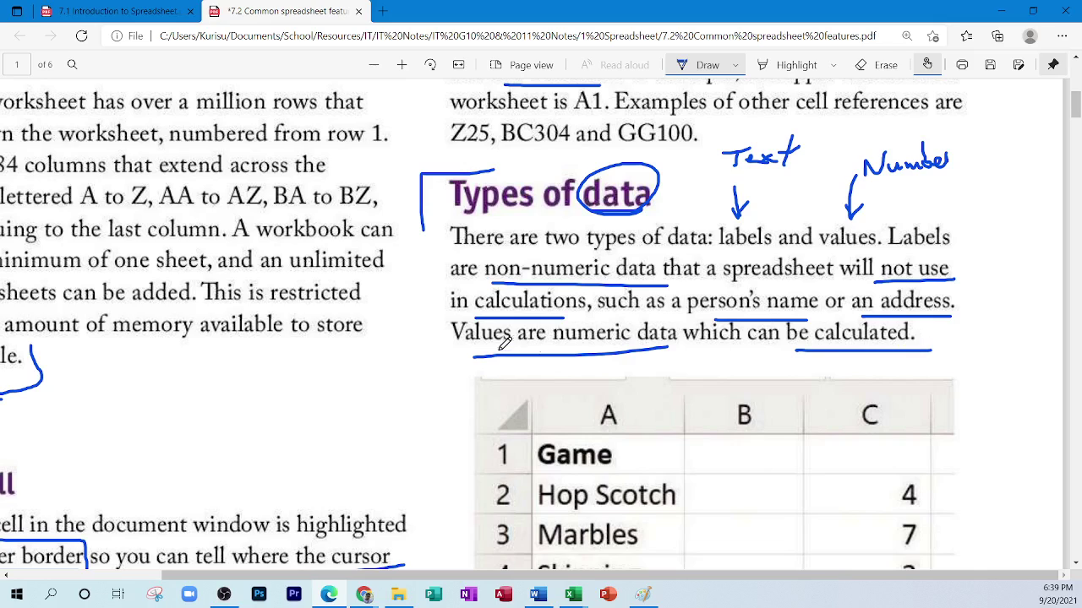
Box the words Values and calculated and the handwritten Text note, and underline labels in the Types of data section.
mouse_move(466, 362)
mouse_down()
mouse_move(429, 318)
mouse_move(523, 342)
mouse_move(463, 348)
mouse_up()
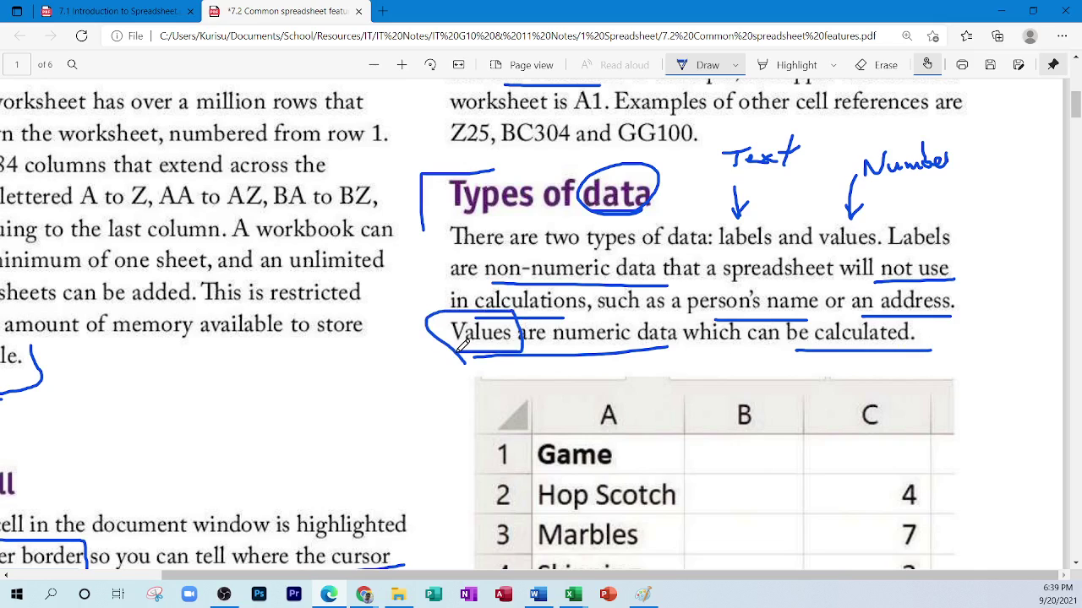
mouse_move(816, 352)
mouse_down()
mouse_move(845, 318)
mouse_move(940, 348)
mouse_move(864, 346)
mouse_up()
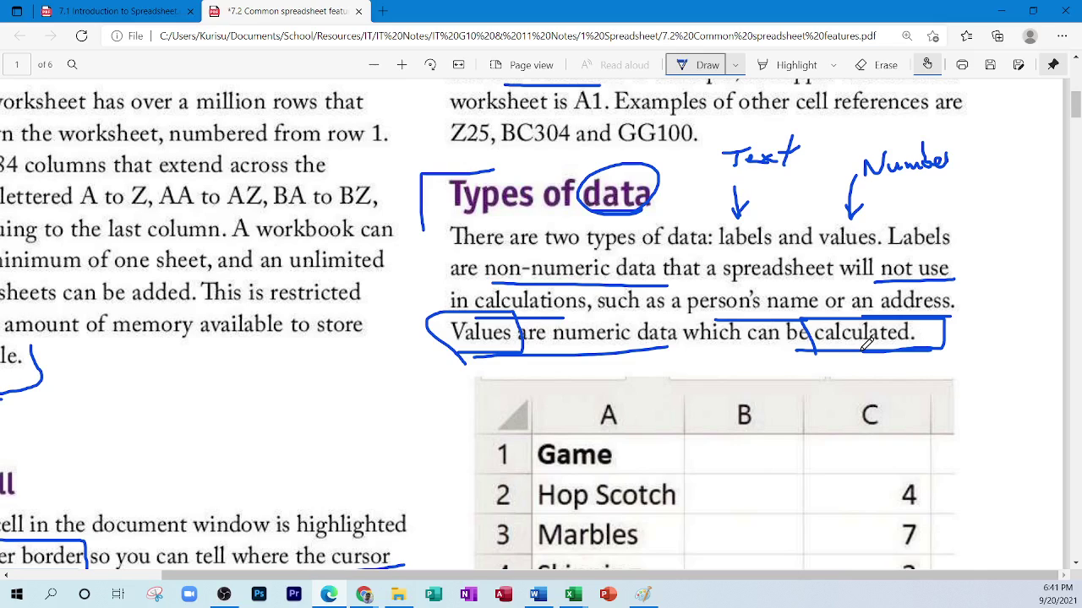
mouse_move(714, 180)
mouse_down()
mouse_move(813, 167)
mouse_move(704, 129)
mouse_move(710, 184)
mouse_up()
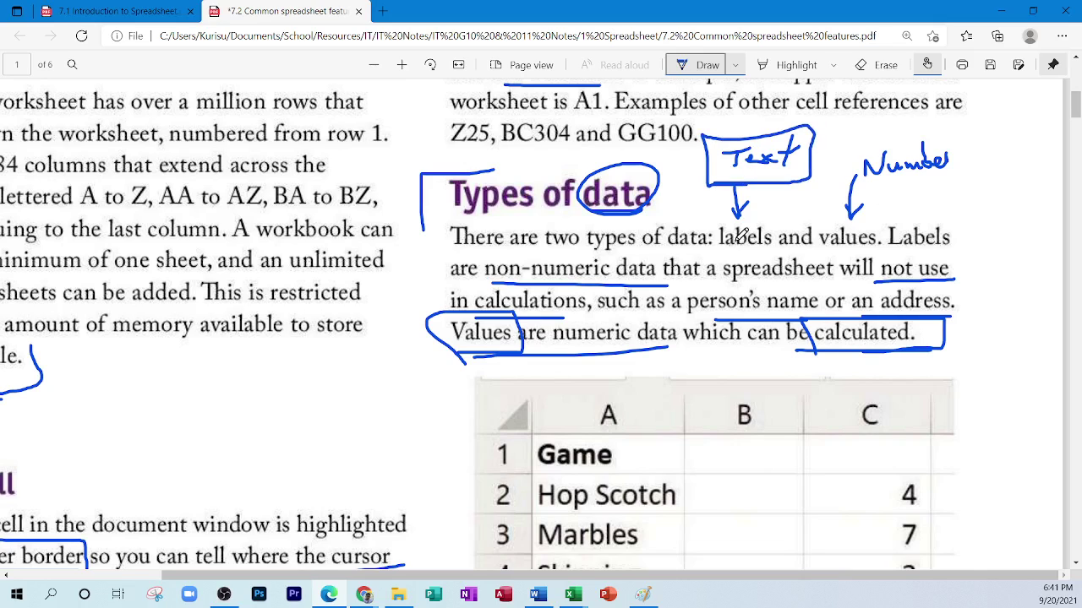
drag(717, 251, 774, 250)
Draw a box around left-aligned in the Labels section of the notes.
scroll(766, 242, down, 6)
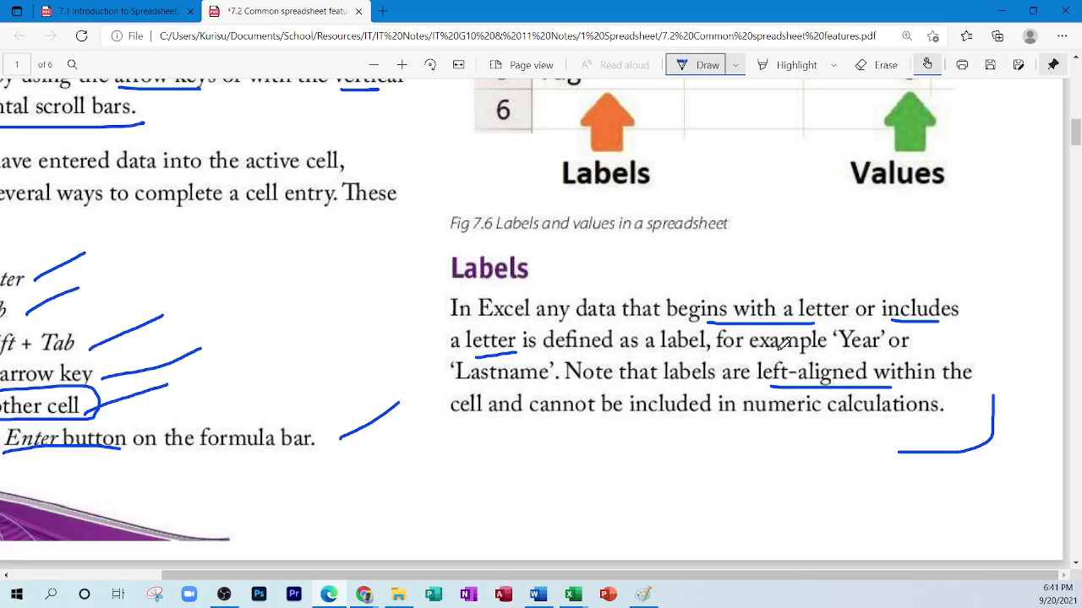
mouse_move(765, 381)
mouse_down()
mouse_move(750, 343)
mouse_move(873, 341)
mouse_move(865, 382)
mouse_move(753, 382)
mouse_up()
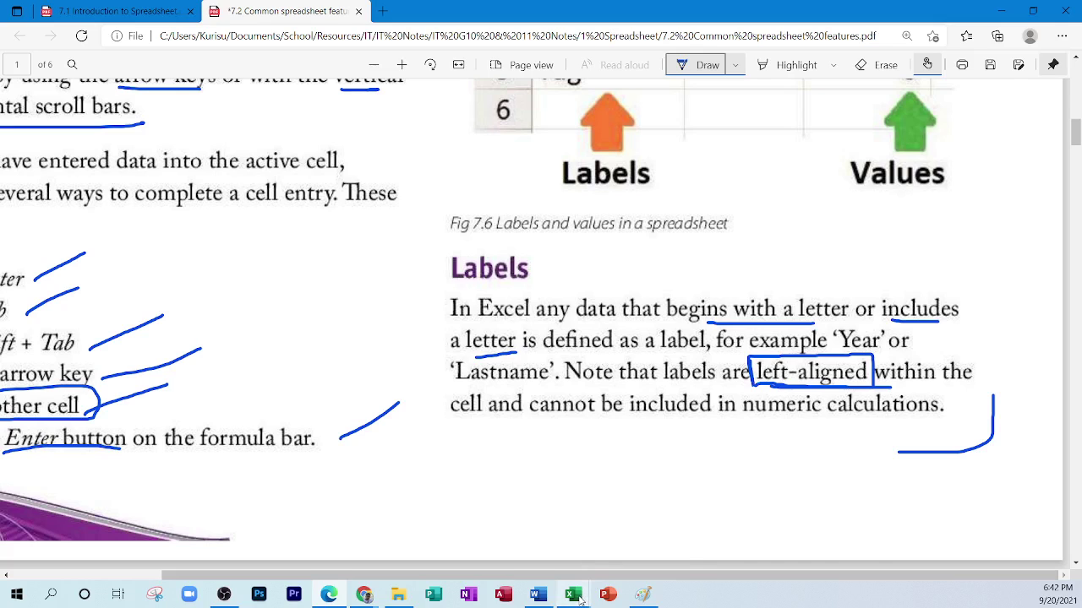
Switch to the Book1 workbook in Excel and correct the entry in cell C3 to solid.
mouse_move(580, 598)
click(604, 528)
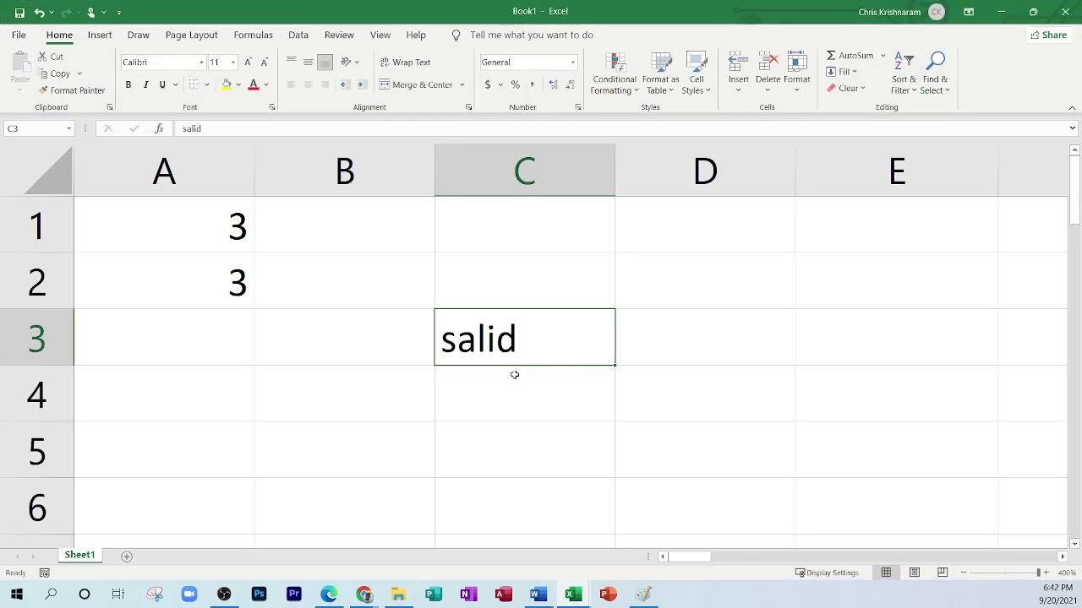
double_click(477, 345)
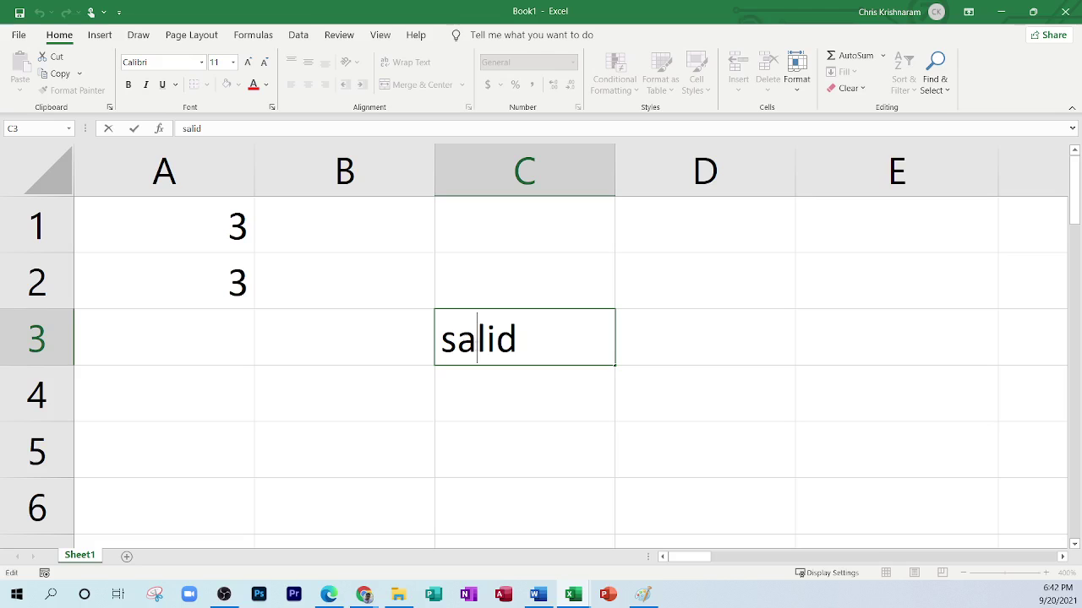
key(BackSpace)
text(o)
key(Return)
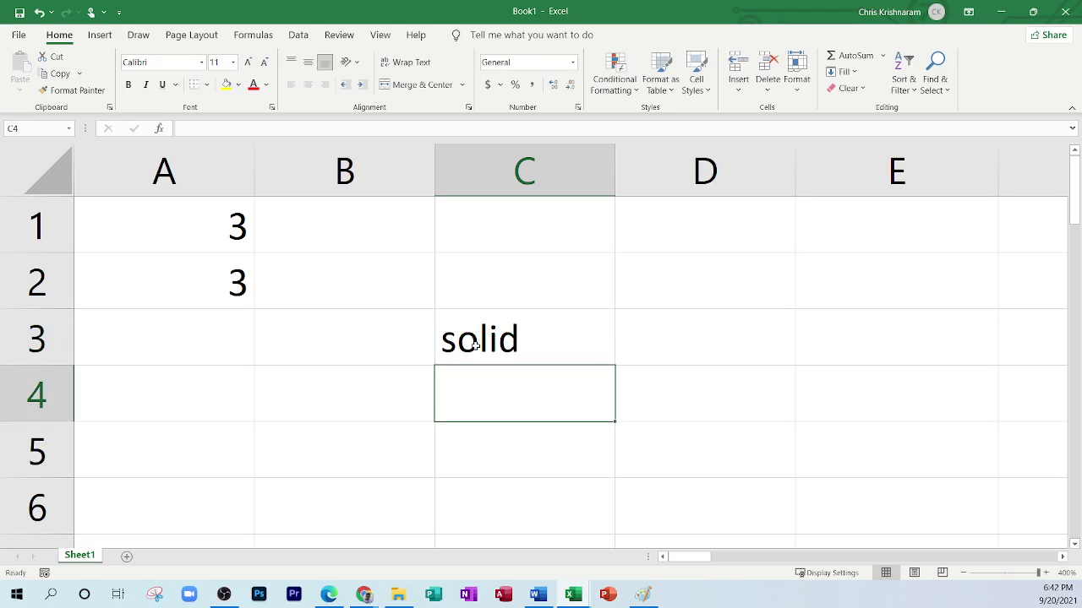
Enter the label text in cell C4, directly below solid.
click(475, 345)
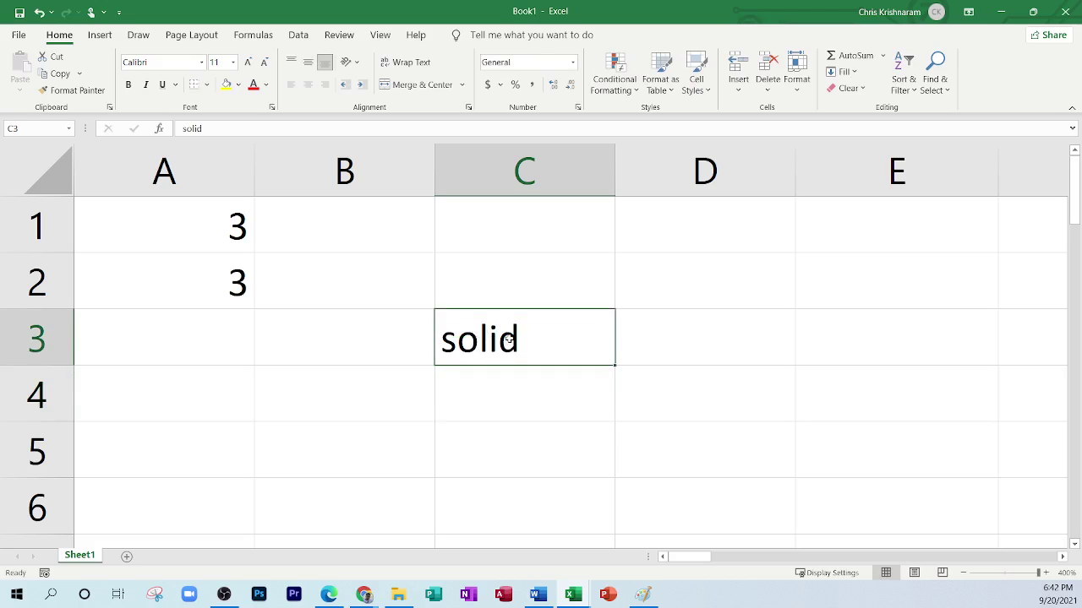
click(478, 284)
click(481, 398)
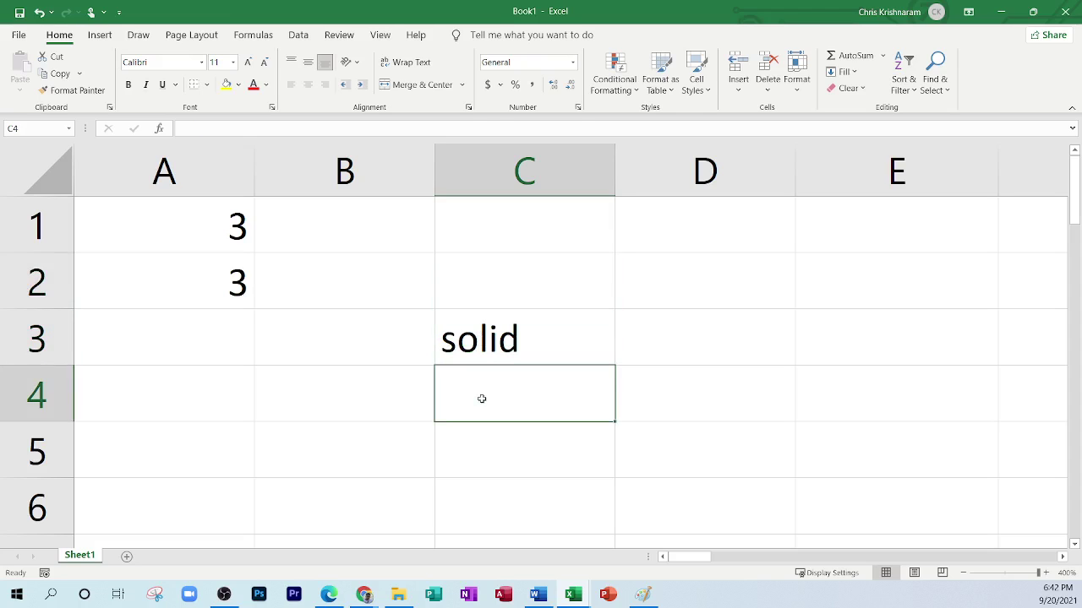
text(text)
key(Return)
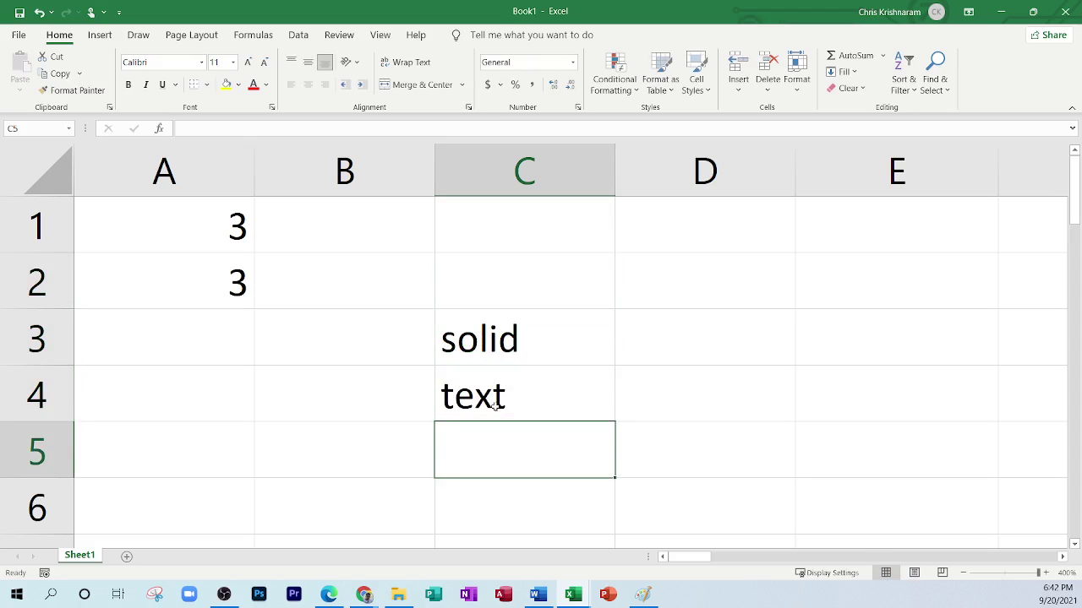
Right-align the labels in cells C3 and C4.
click(462, 360)
key(Down)
key(Up)
key(Down)
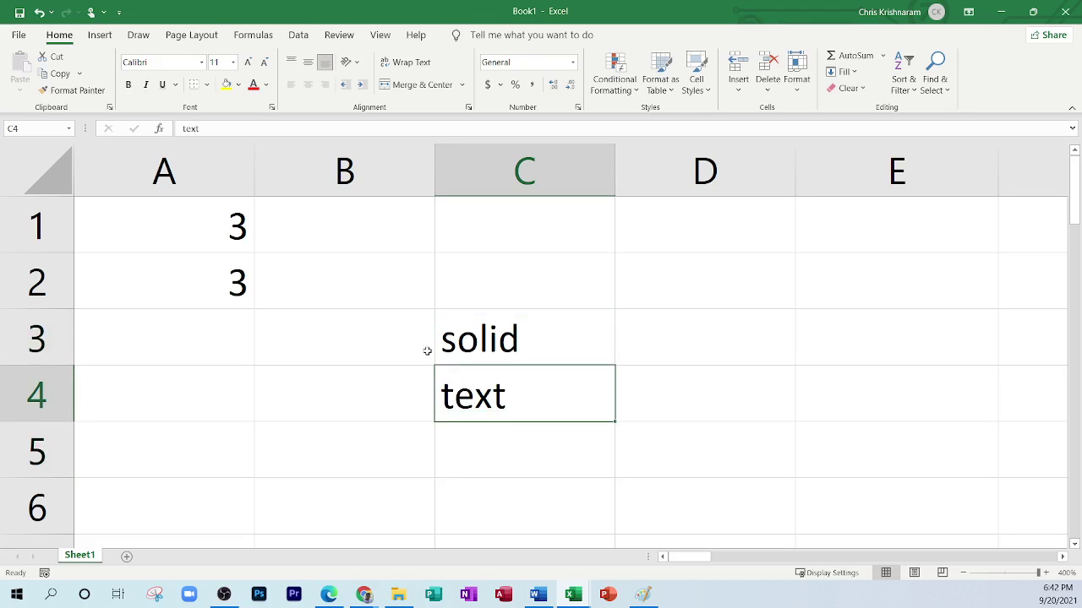
click(325, 84)
key(Up)
click(324, 85)
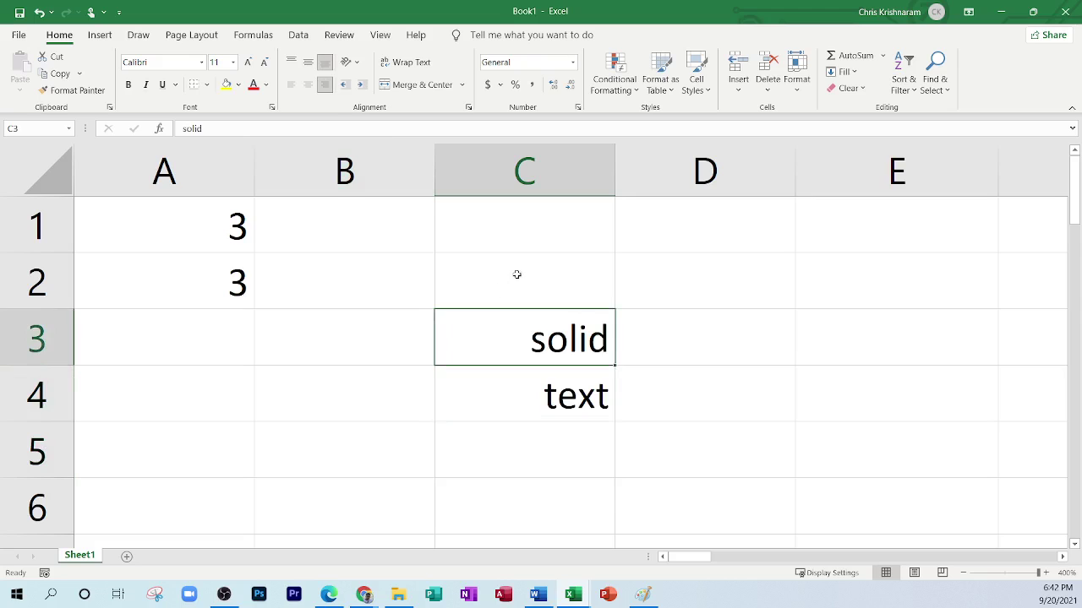
Enter the label left in cell C2, keeping the default alignment.
key(Up)
key(Down)
key(Down)
key(Up)
click(470, 263)
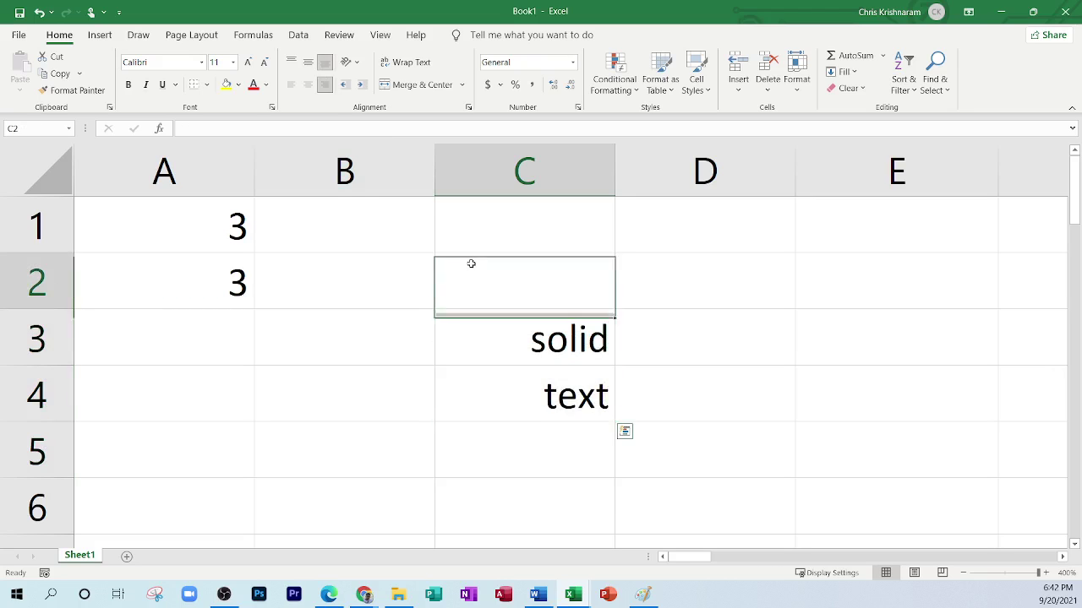
text(left)
key(Return)
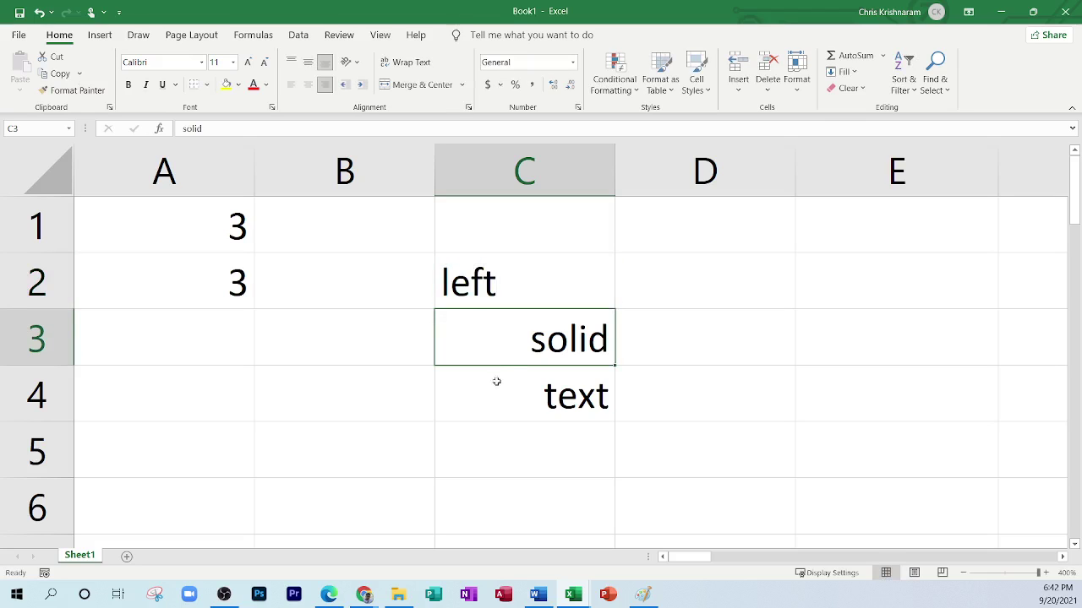
Return to the PDF notes in Microsoft Edge and underline right-aligned, calculations and telephone number in the Values section on page 2.
click(329, 594)
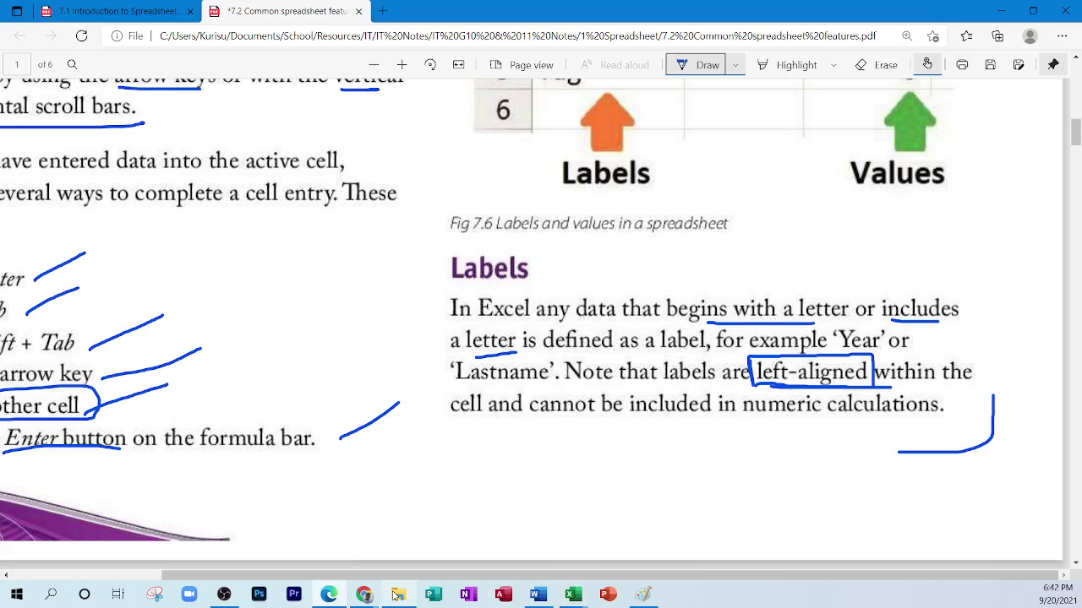
scroll(279, 482, left, 3)
scroll(194, 439, down, 5)
scroll(193, 439, down, 4)
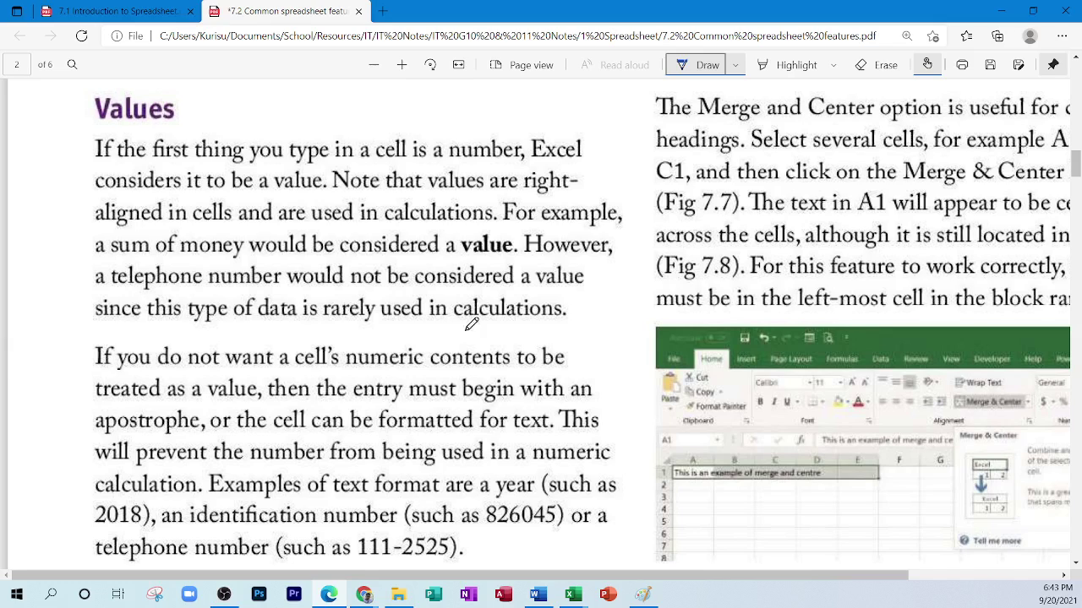
drag(576, 198, 523, 198)
drag(77, 226, 161, 225)
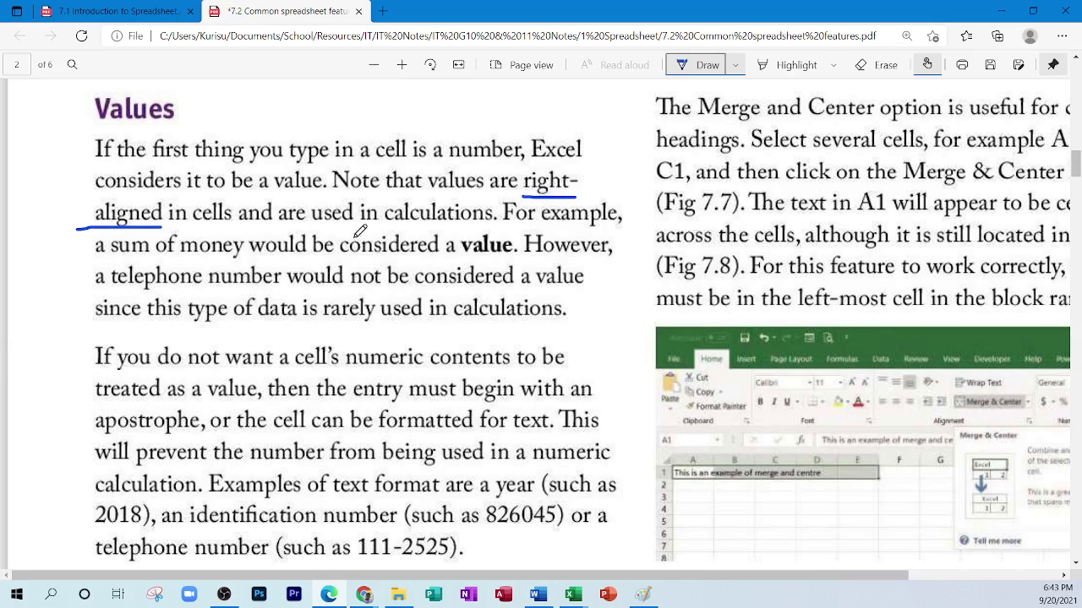
drag(385, 226, 467, 224)
drag(126, 289, 257, 291)
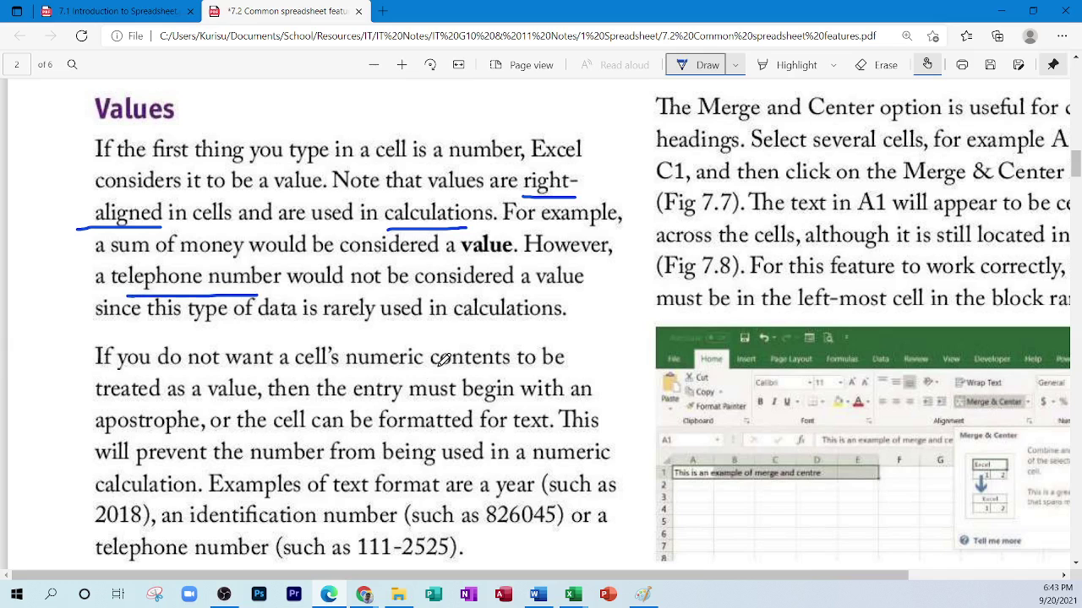
Draw outlines around calculations, telephone number and right-aligned in the first paragraph of the Values section.
scroll(443, 358, down, 1)
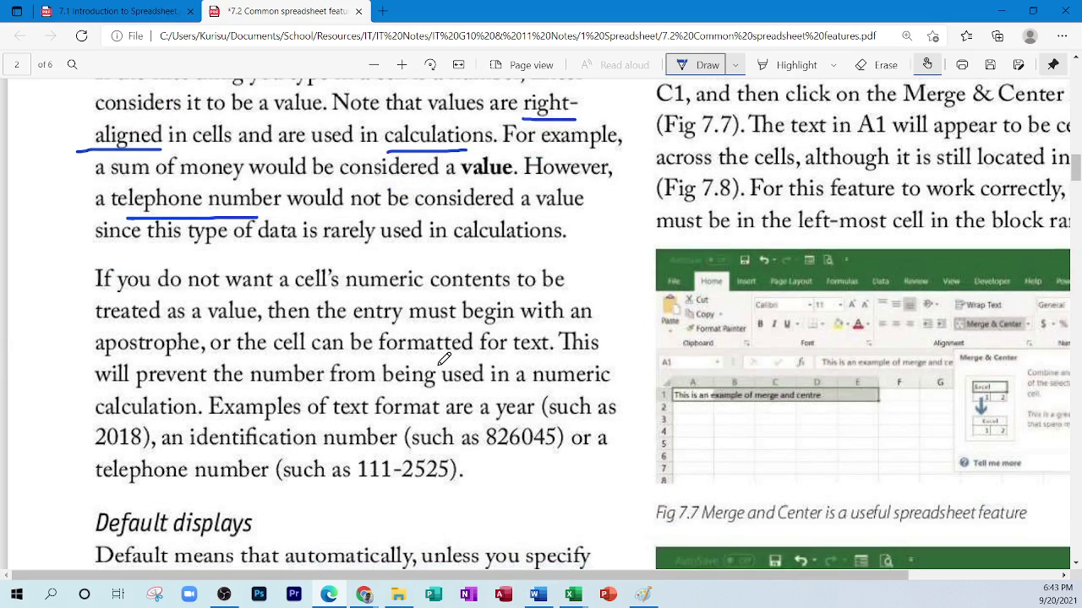
scroll(443, 358, up, 1)
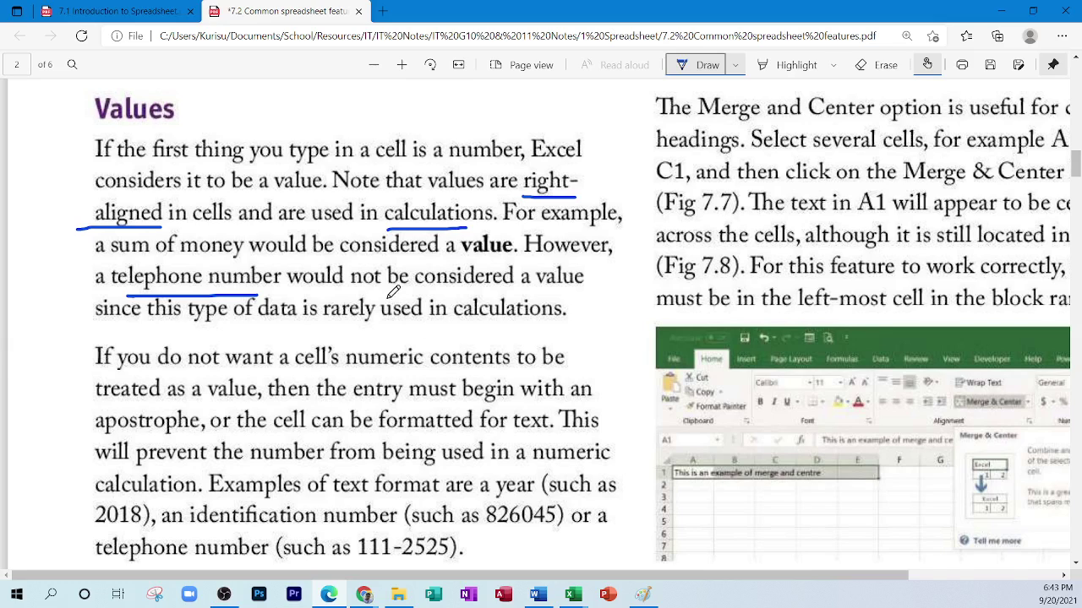
mouse_move(400, 231)
mouse_down()
mouse_move(421, 182)
mouse_move(510, 215)
mouse_move(427, 227)
mouse_up()
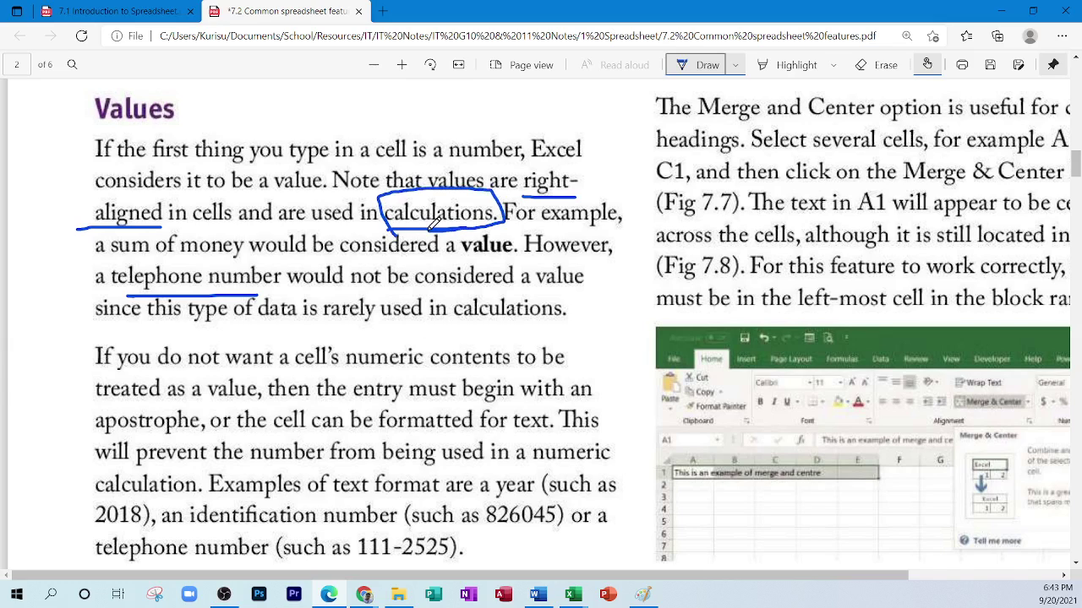
mouse_move(125, 297)
mouse_down()
mouse_move(109, 287)
mouse_move(179, 255)
mouse_move(287, 259)
mouse_move(240, 293)
mouse_up()
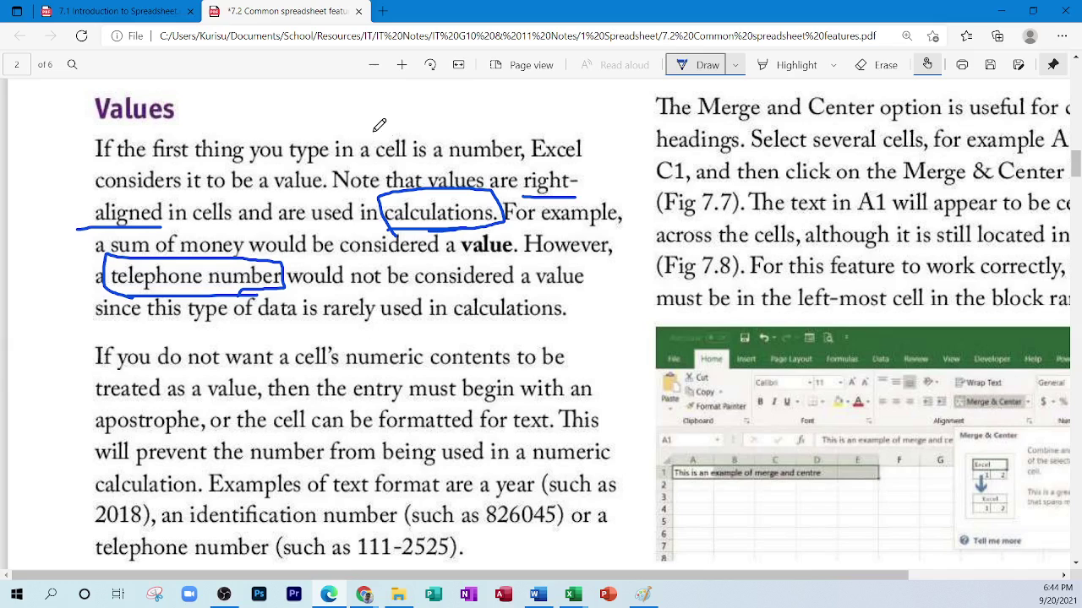
mouse_move(521, 198)
mouse_down()
mouse_move(524, 166)
mouse_move(600, 159)
mouse_up()
drag(169, 225, 79, 193)
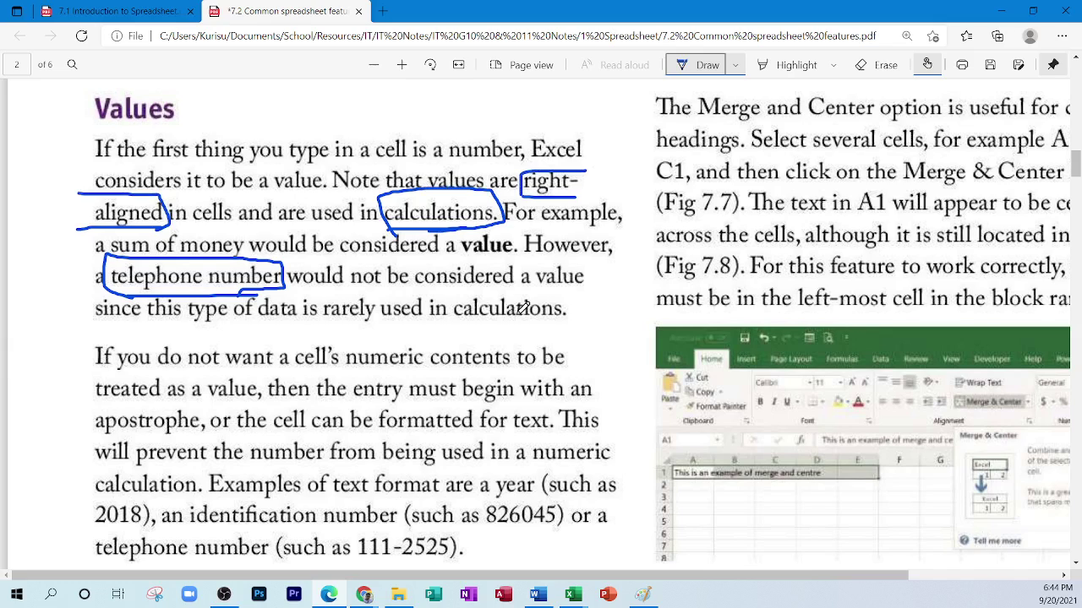
Switch to Excel and enter the values 123, 54 and 87 in cells D2, D3 and D4.
click(587, 597)
click(599, 519)
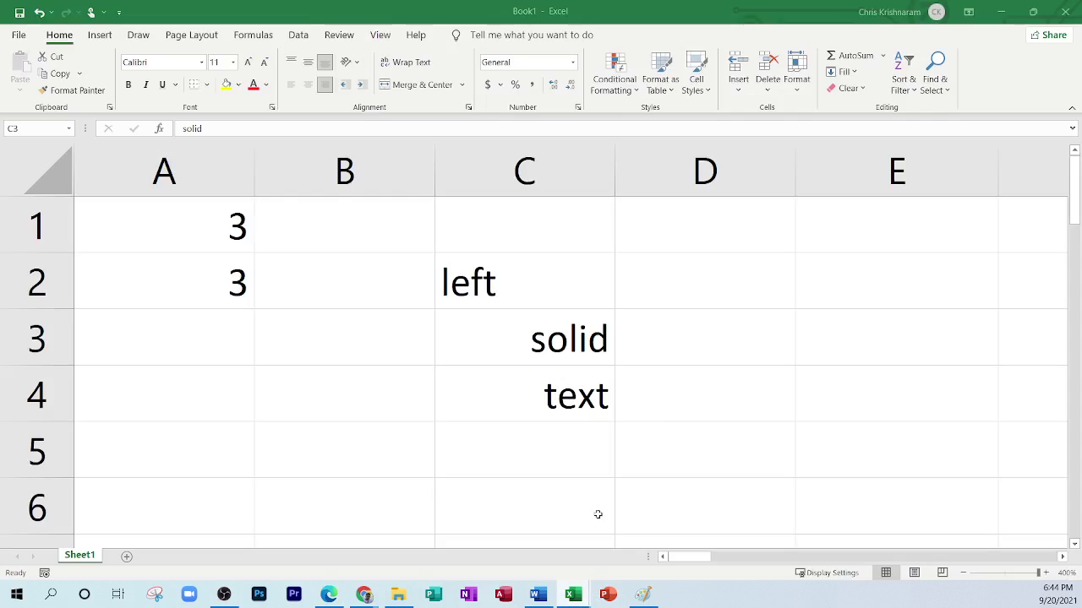
scroll(620, 369, down, 3)
scroll(588, 376, up, 3)
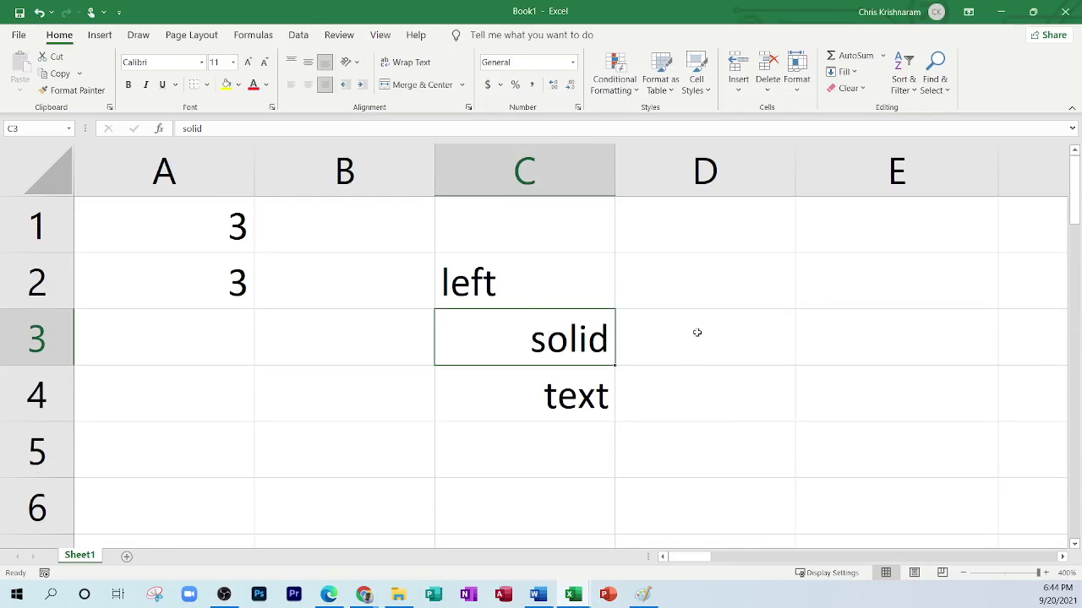
click(695, 348)
click(726, 288)
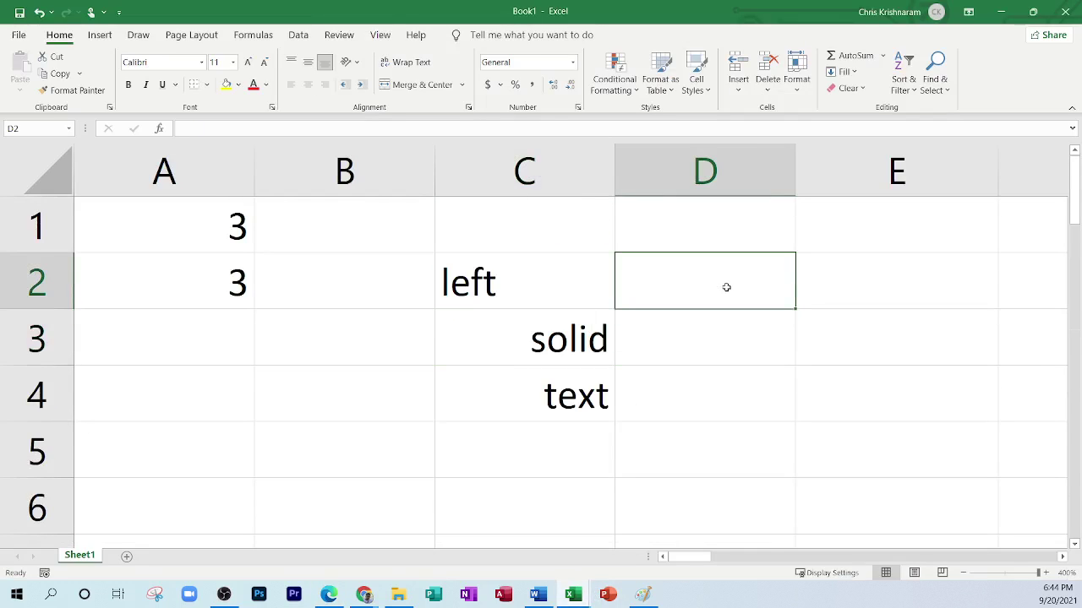
text(123)
key(Return)
text(54)
key(Return)
text(87)
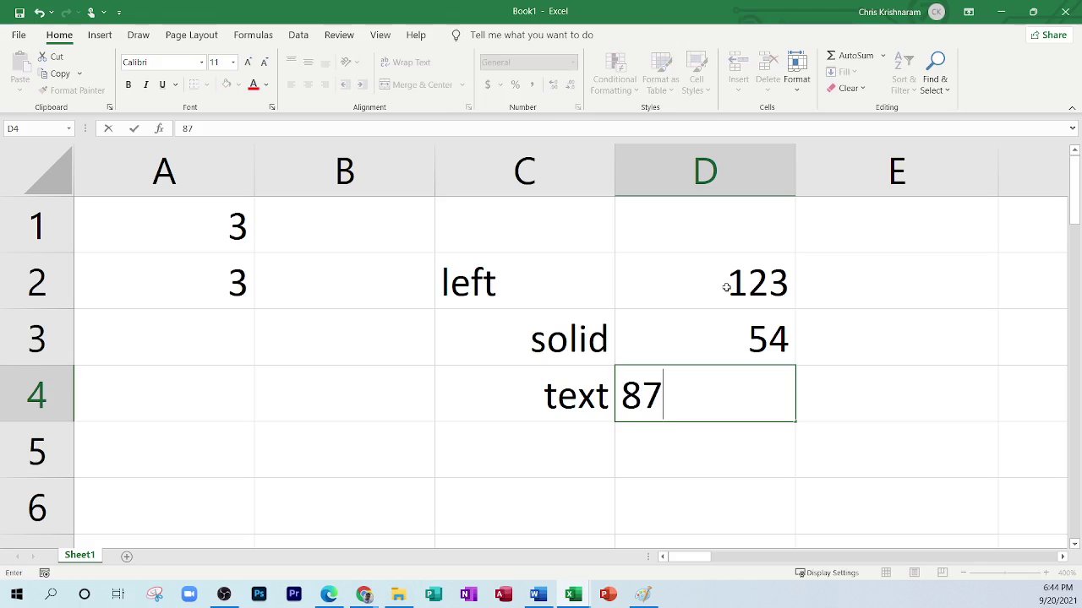
key(Return)
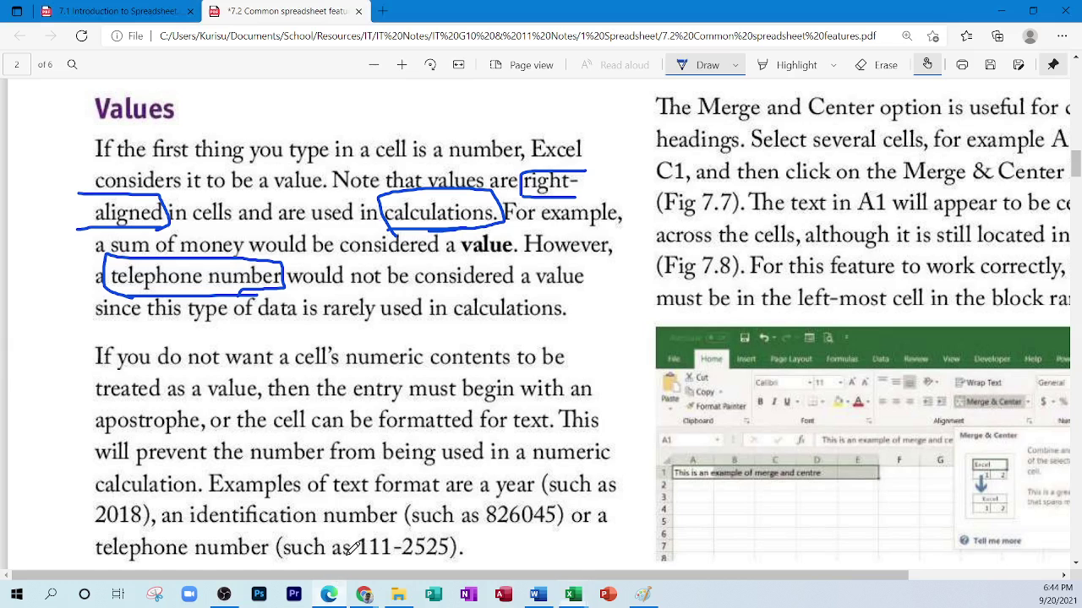
Return to the PDF notes in Microsoft Edge and underline numeric and begin with an apostrophe in the second Values paragraph.
click(328, 594)
drag(362, 368, 435, 367)
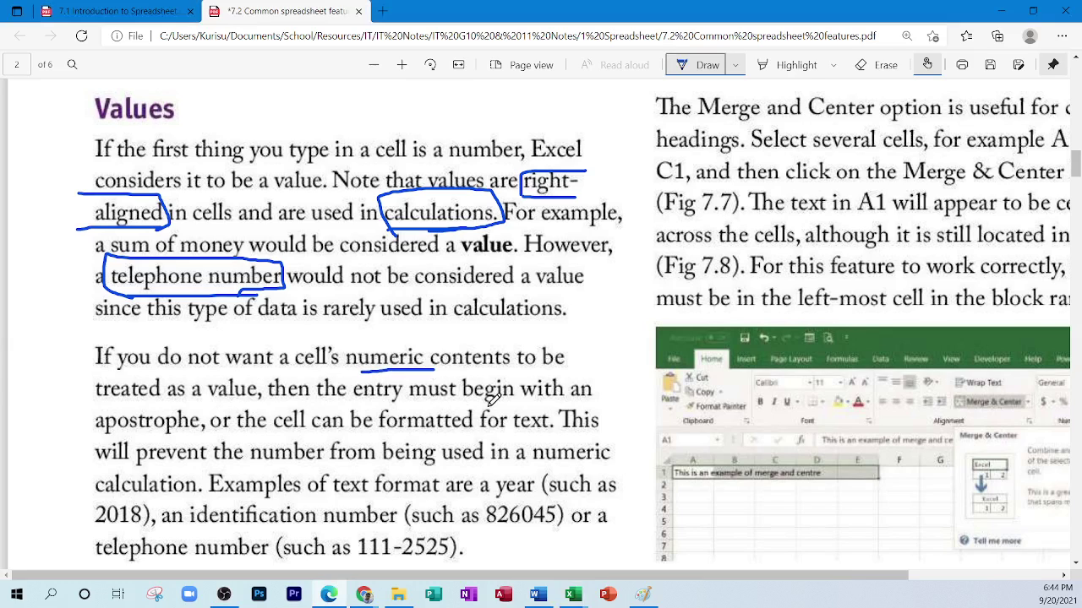
drag(451, 405, 594, 402)
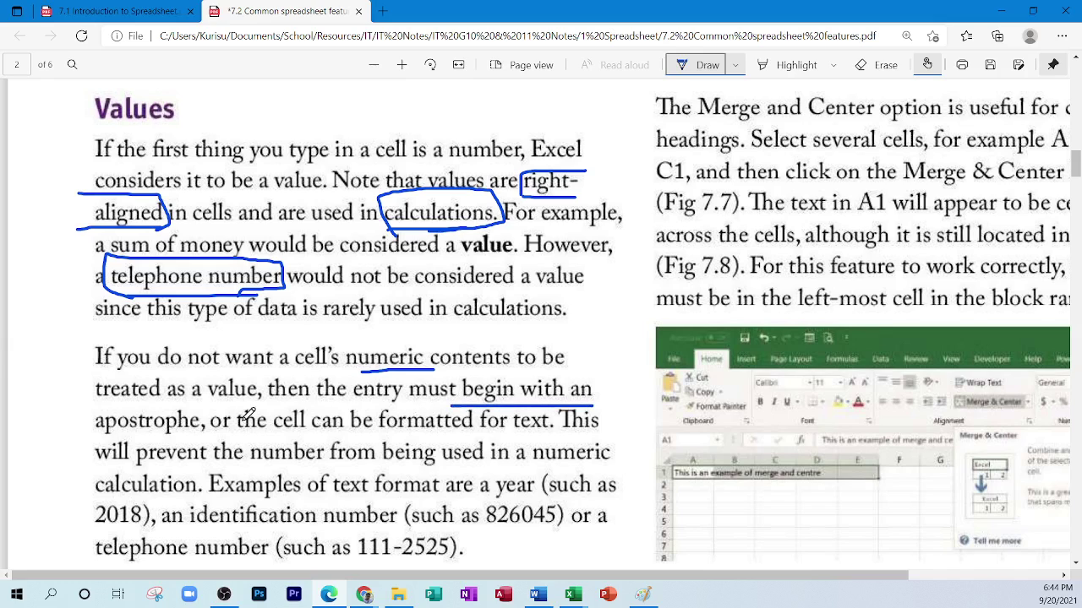
drag(82, 434, 188, 430)
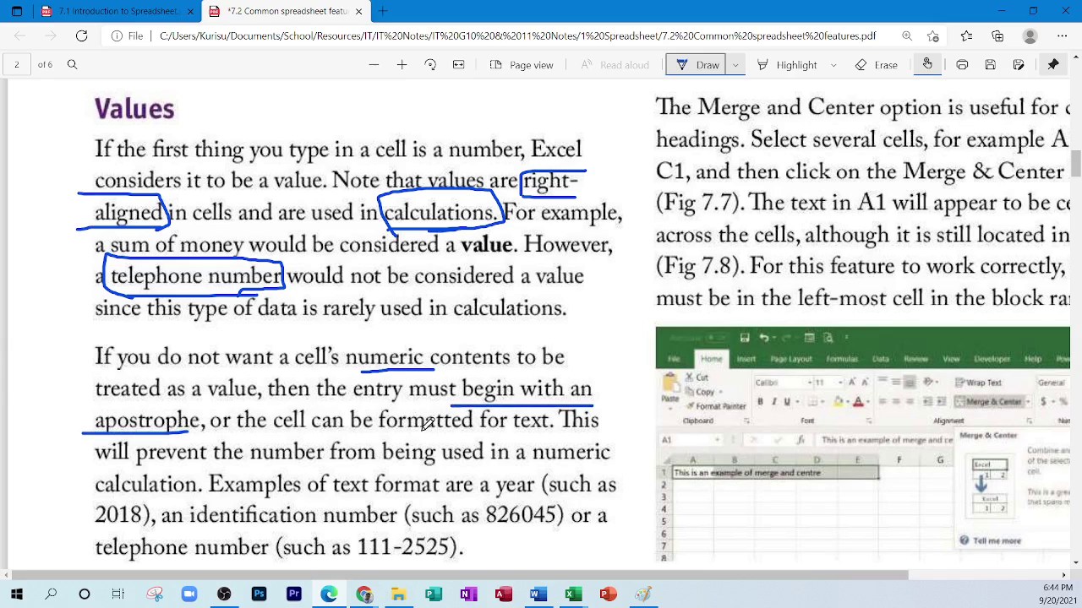
Underline formatted for text in the second Values paragraph of the PDF notes.
drag(397, 433, 583, 432)
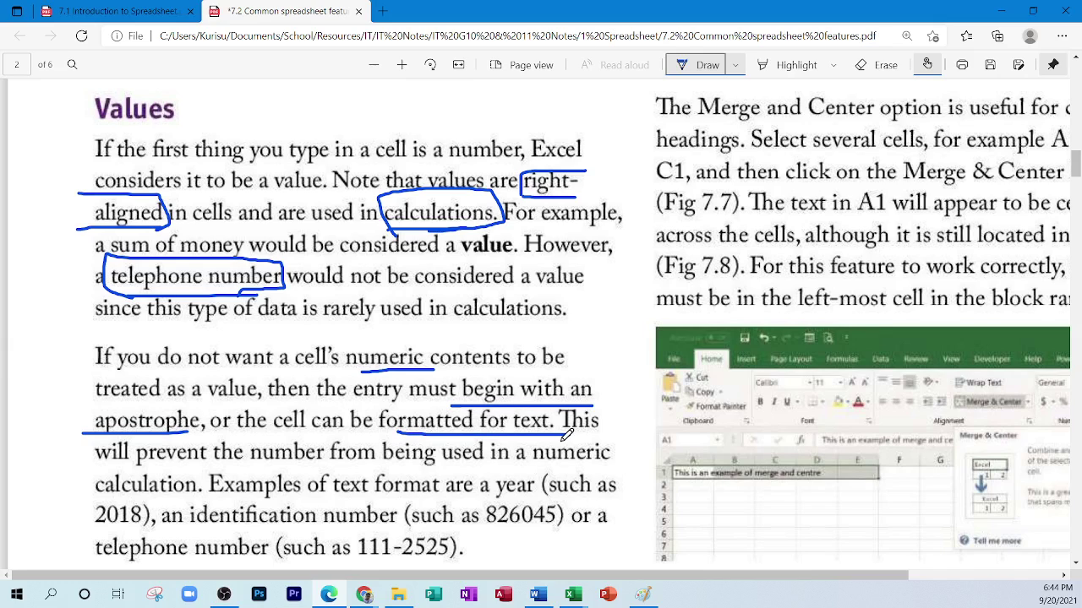
Switch to Excel and store the 123 in cell D2 as text by prefixing it with an apostrophe.
click(580, 597)
click(610, 531)
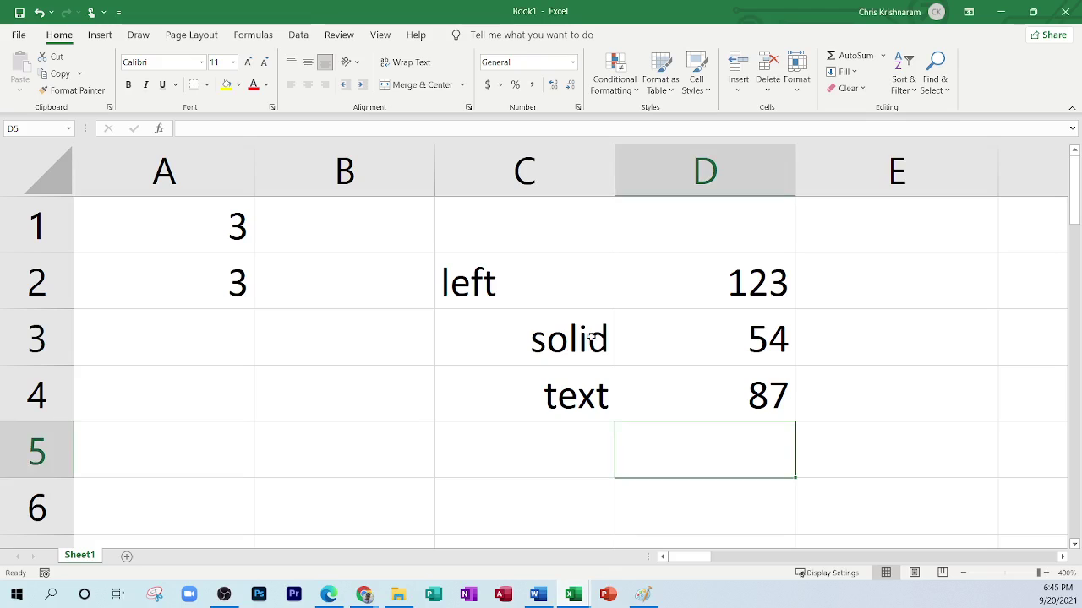
double_click(704, 277)
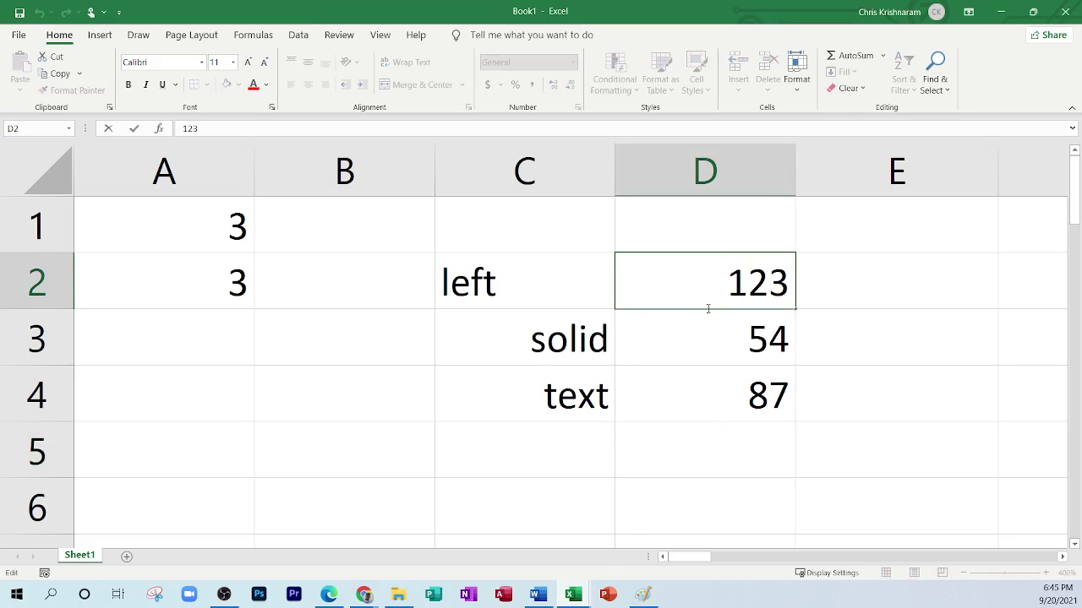
text(')
key(Return)
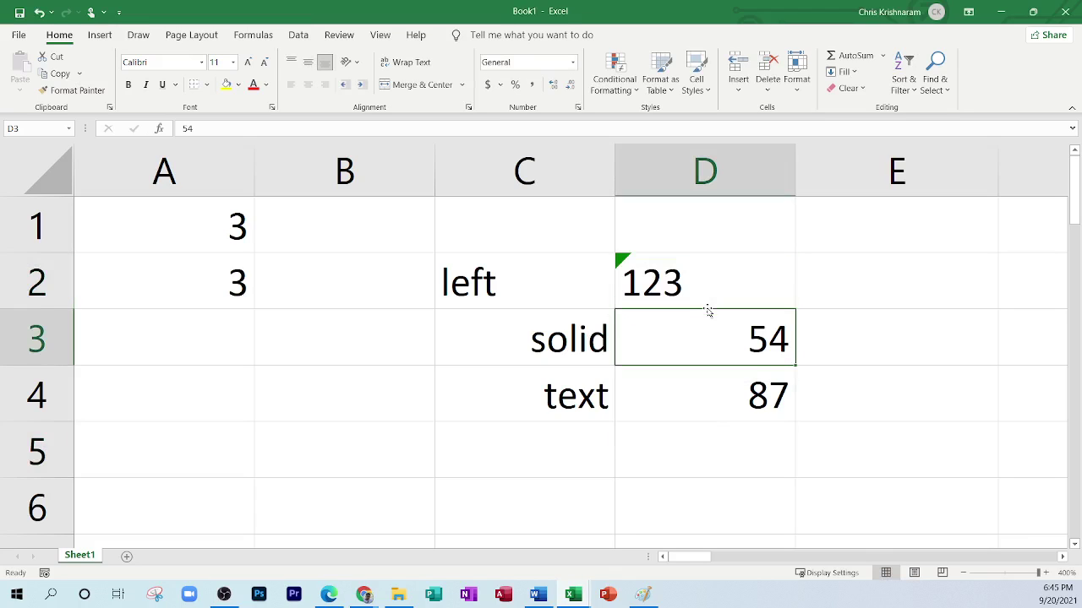
click(652, 284)
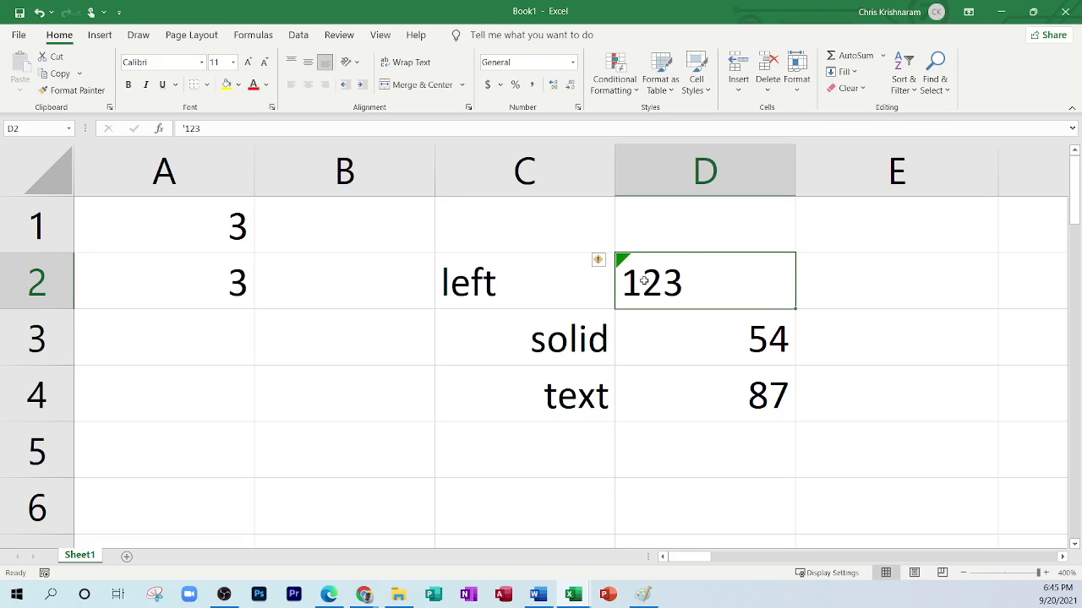
Check the formatted-for-text passage in the PDF notes in Microsoft Edge and return to the Excel worksheet.
double_click(726, 342)
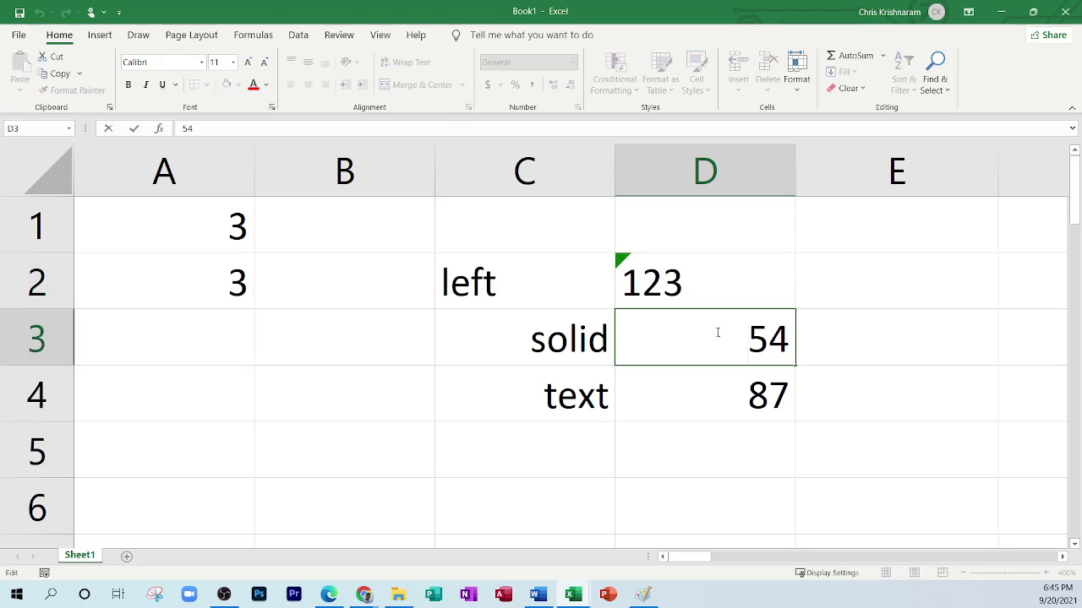
click(329, 596)
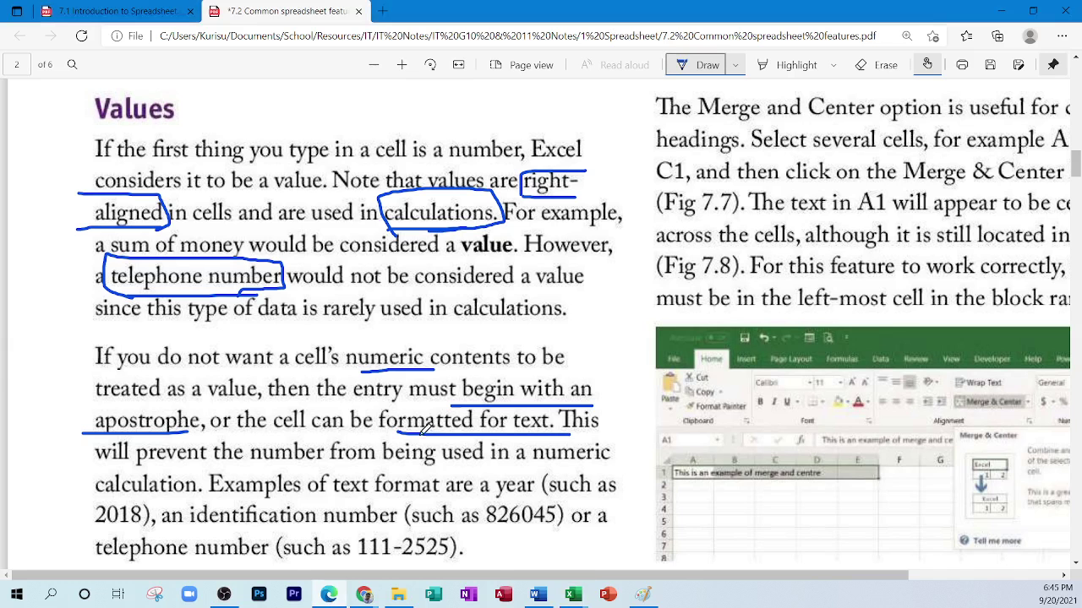
click(572, 595)
click(961, 287)
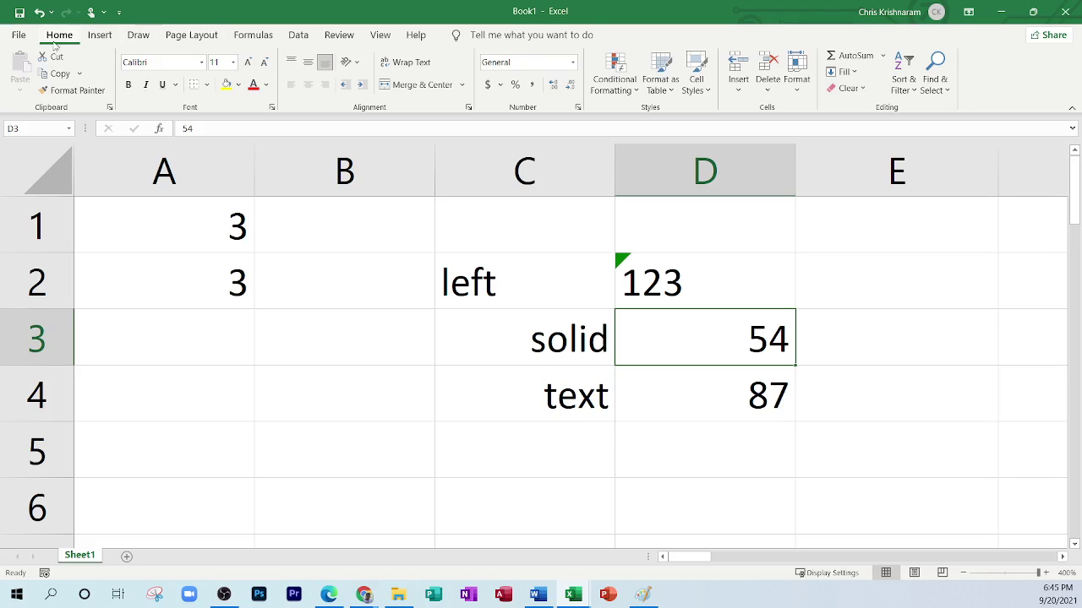
Examine Excel's command groups for inserting objects, drawing, page layout, formulas and data.
click(103, 36)
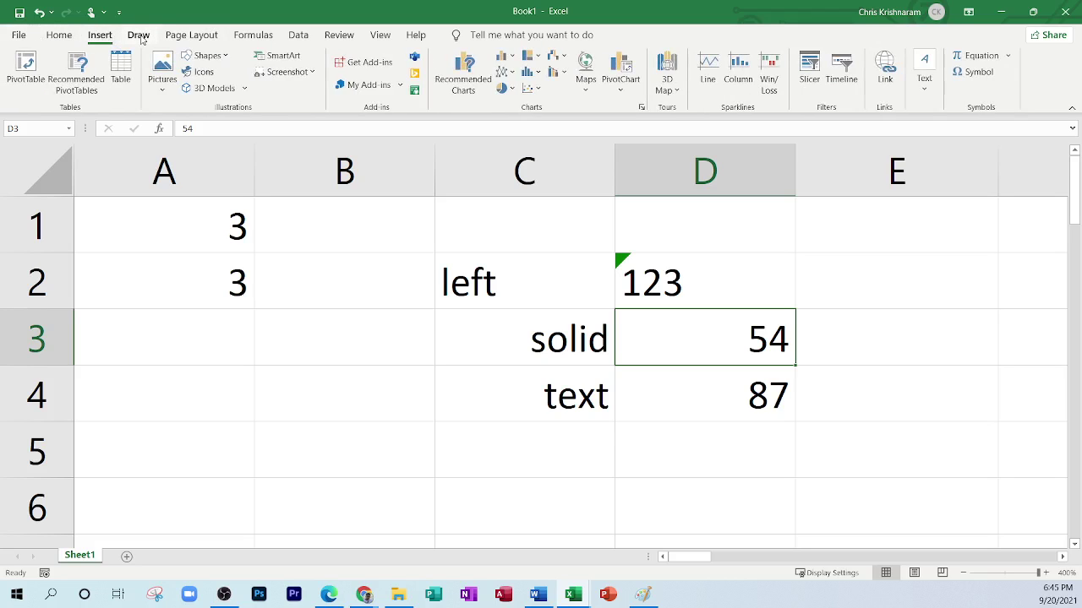
click(140, 37)
click(65, 38)
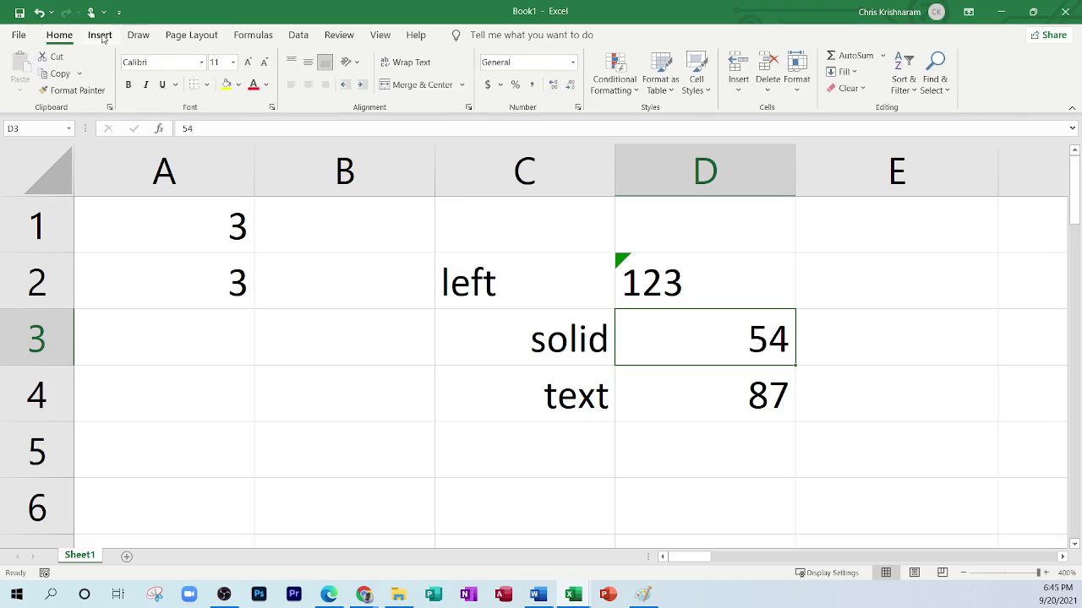
click(102, 39)
click(140, 38)
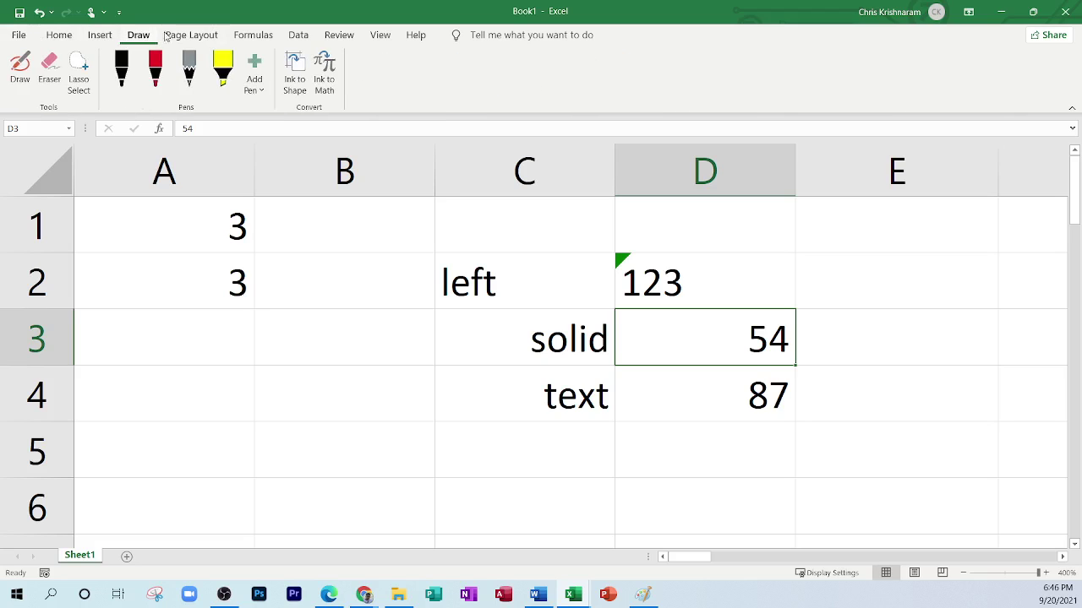
click(191, 36)
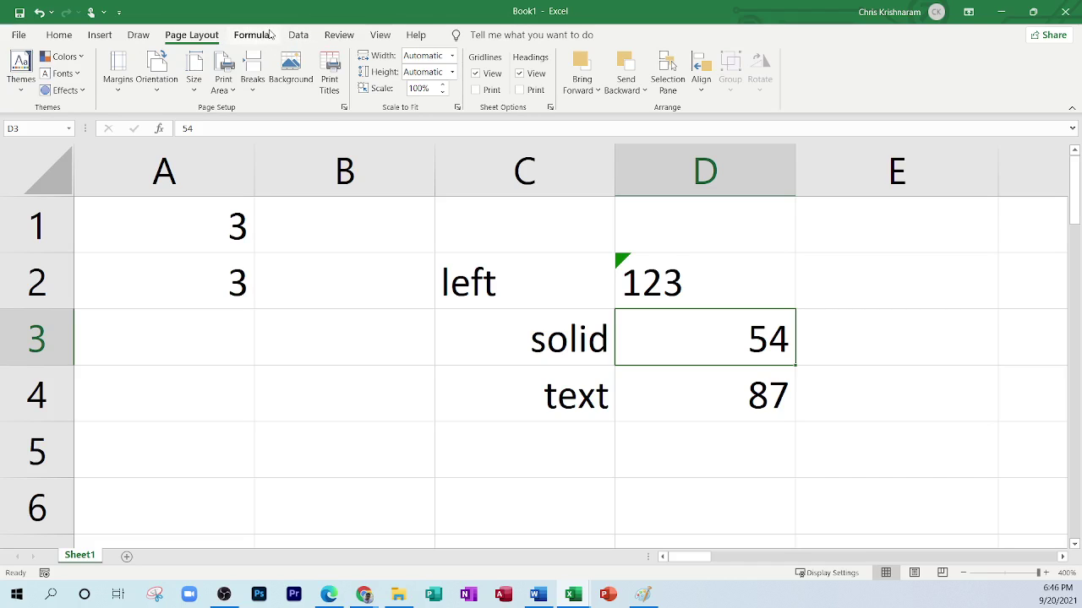
click(64, 39)
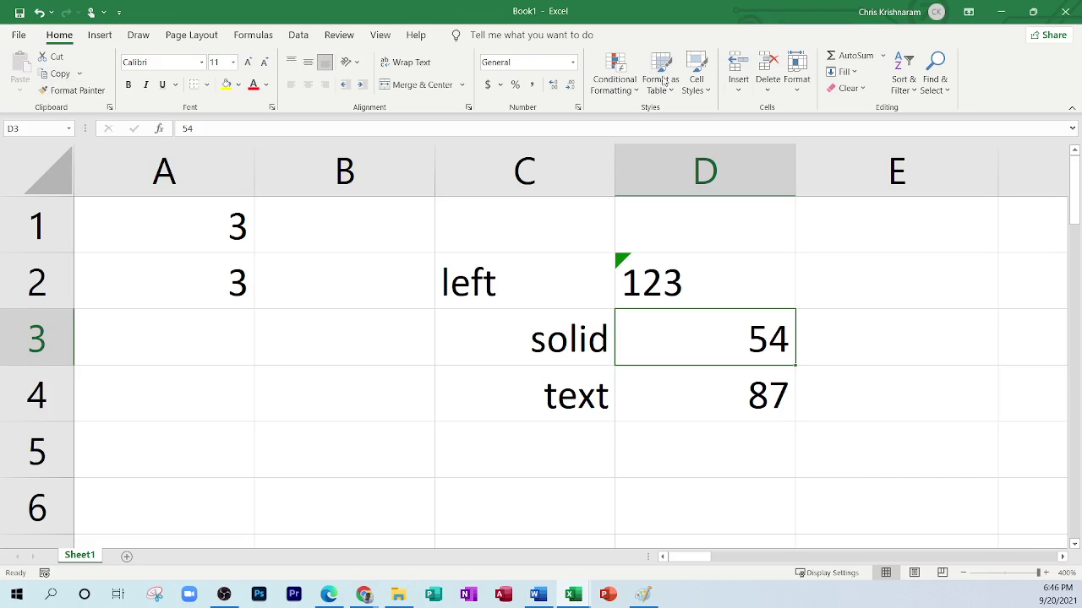
click(99, 35)
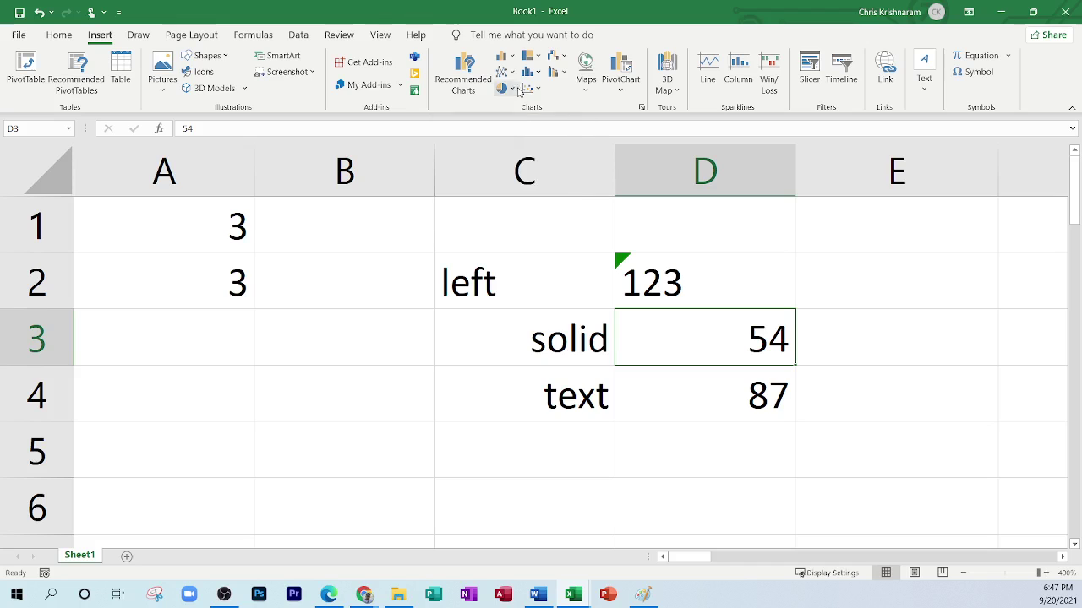
click(59, 34)
click(103, 37)
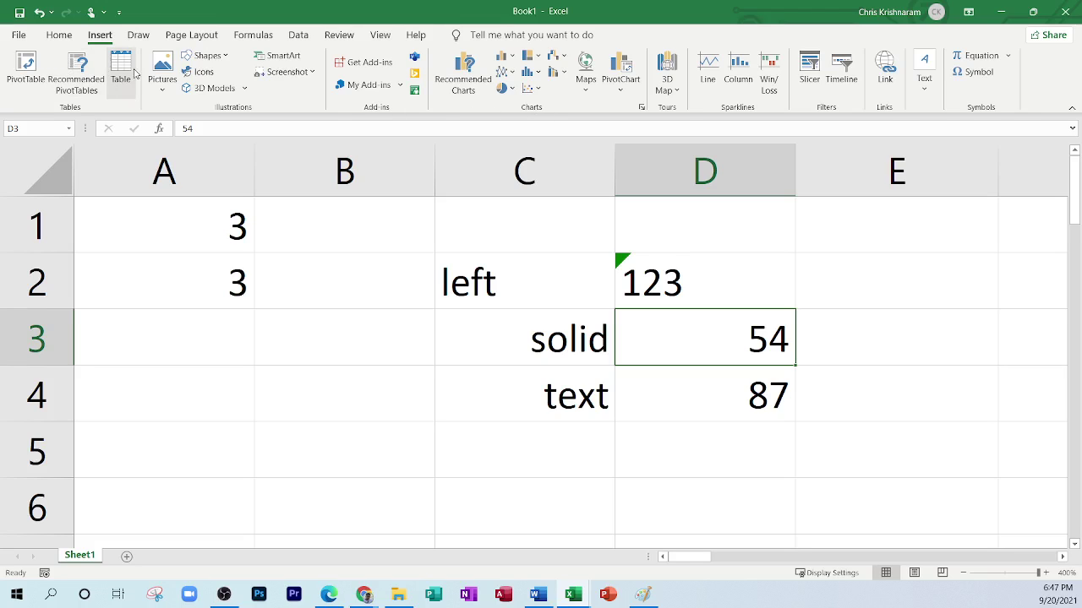
click(135, 36)
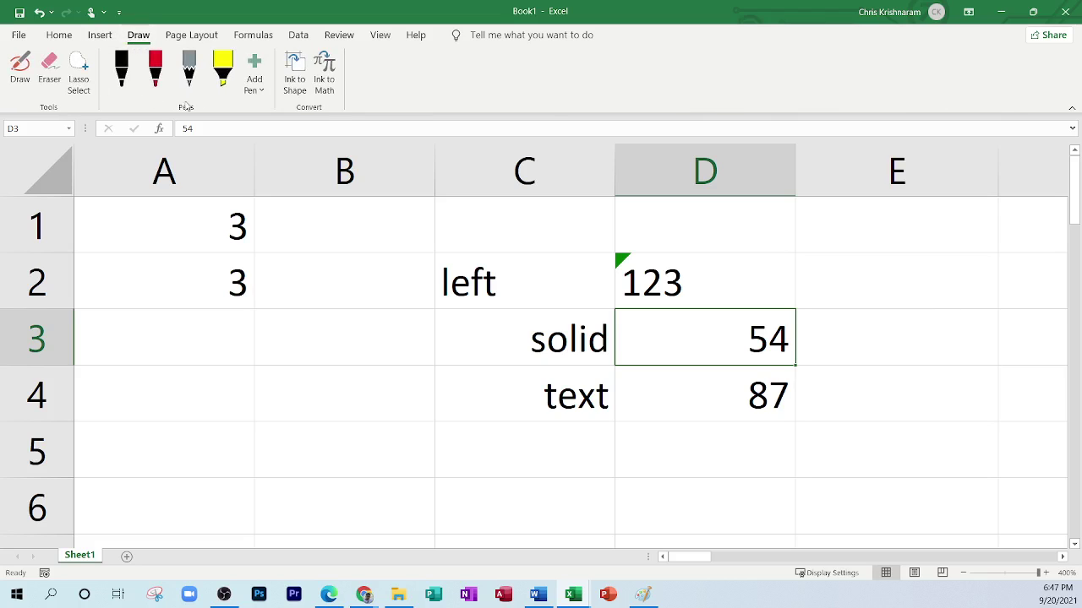
click(191, 35)
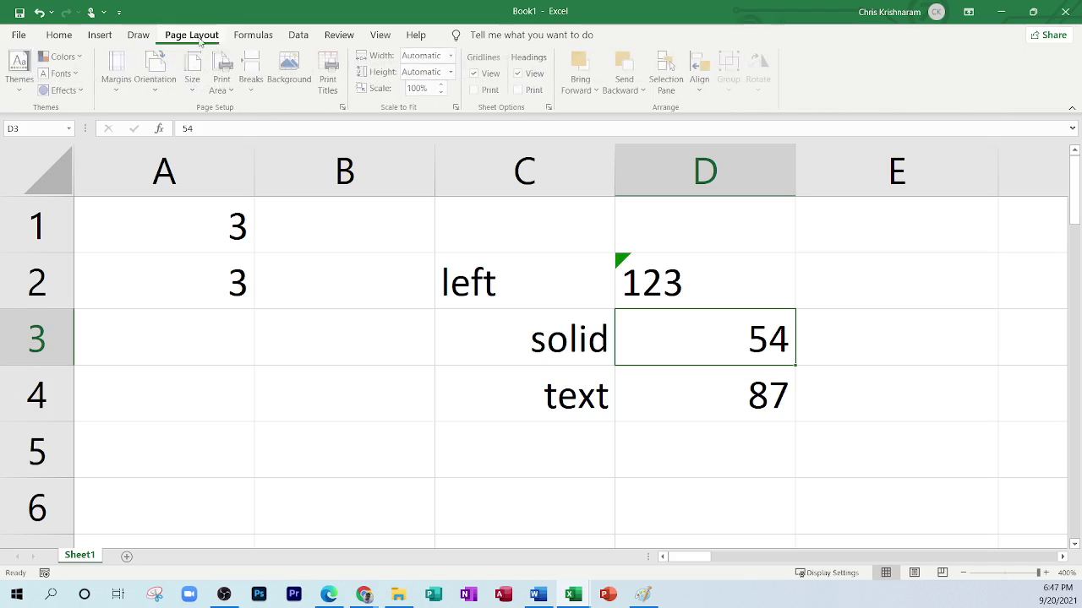
click(245, 37)
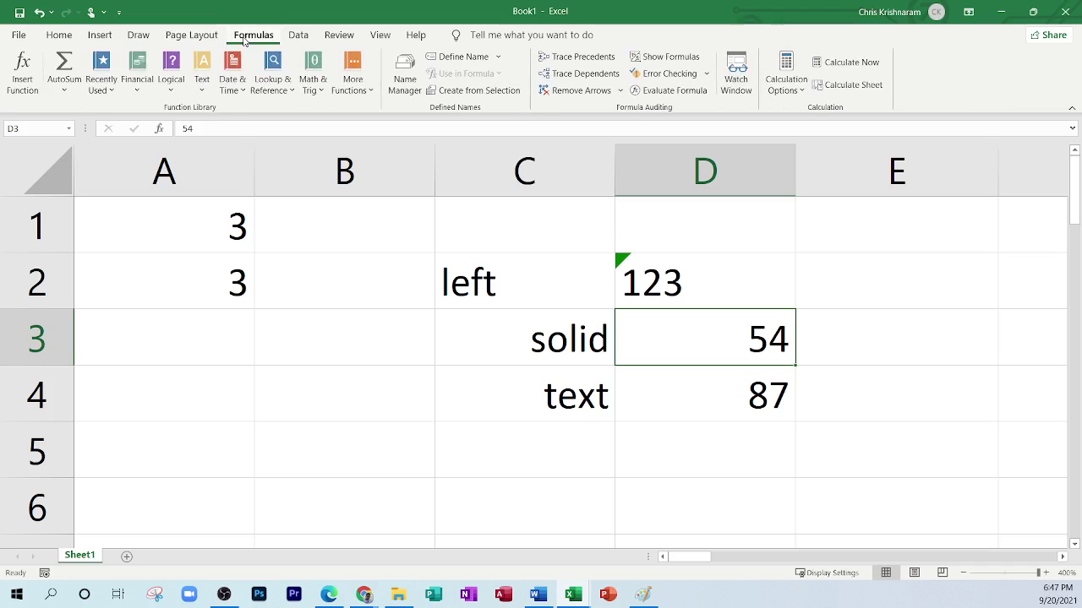
click(299, 35)
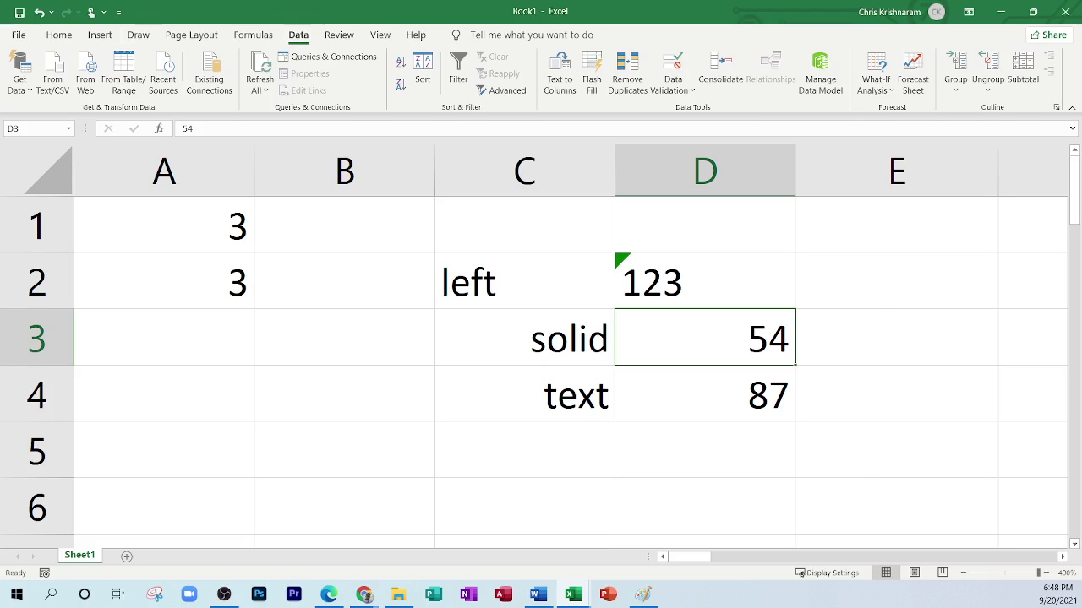
Examine the command search suggestions and the review, formula and data commands, looking for cell formatting options.
click(71, 37)
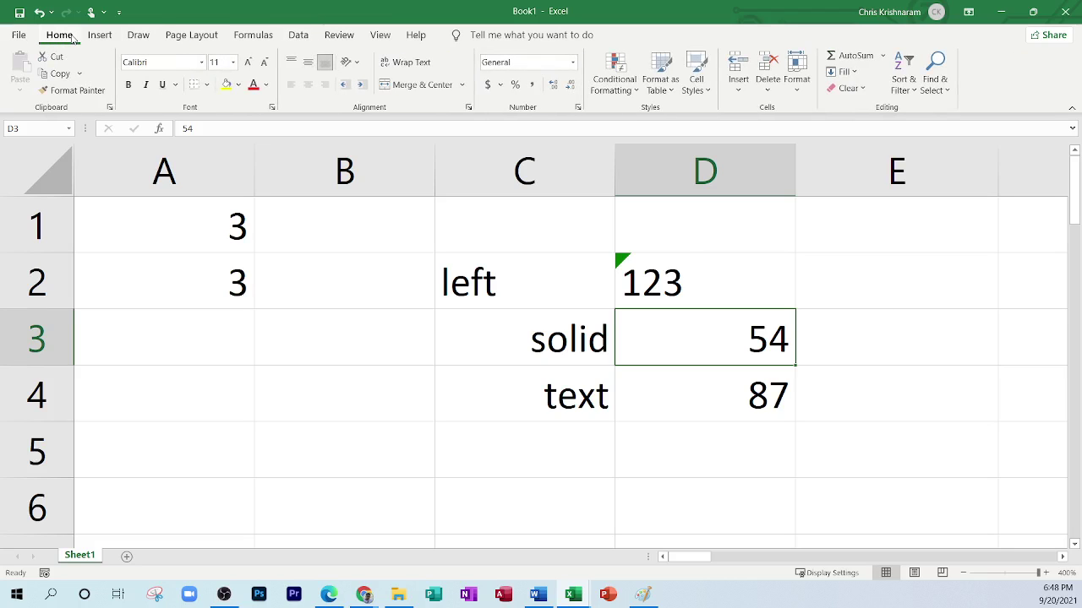
click(502, 37)
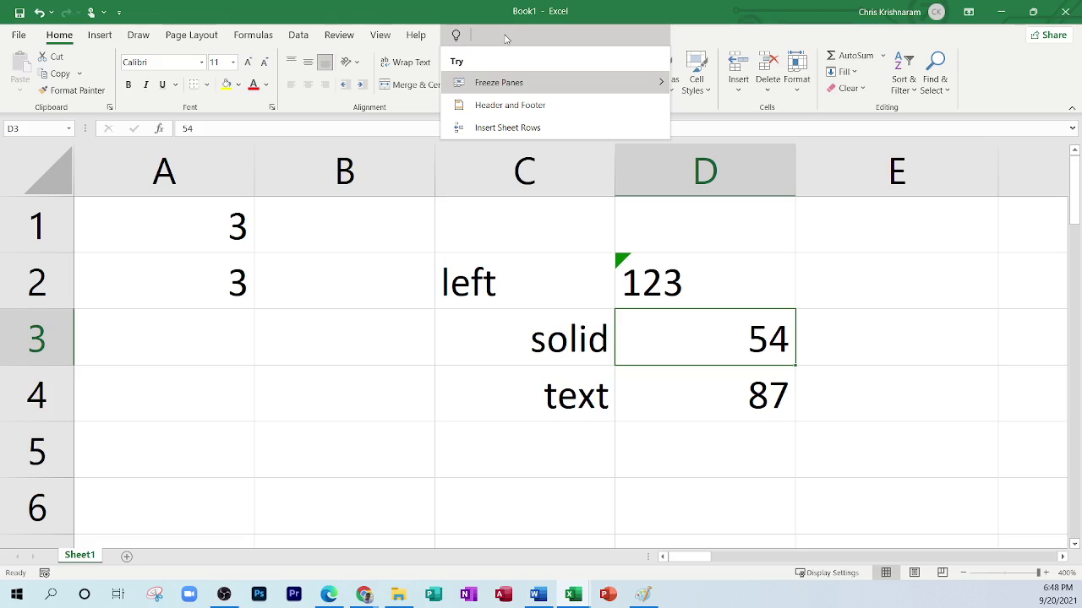
key(Escape)
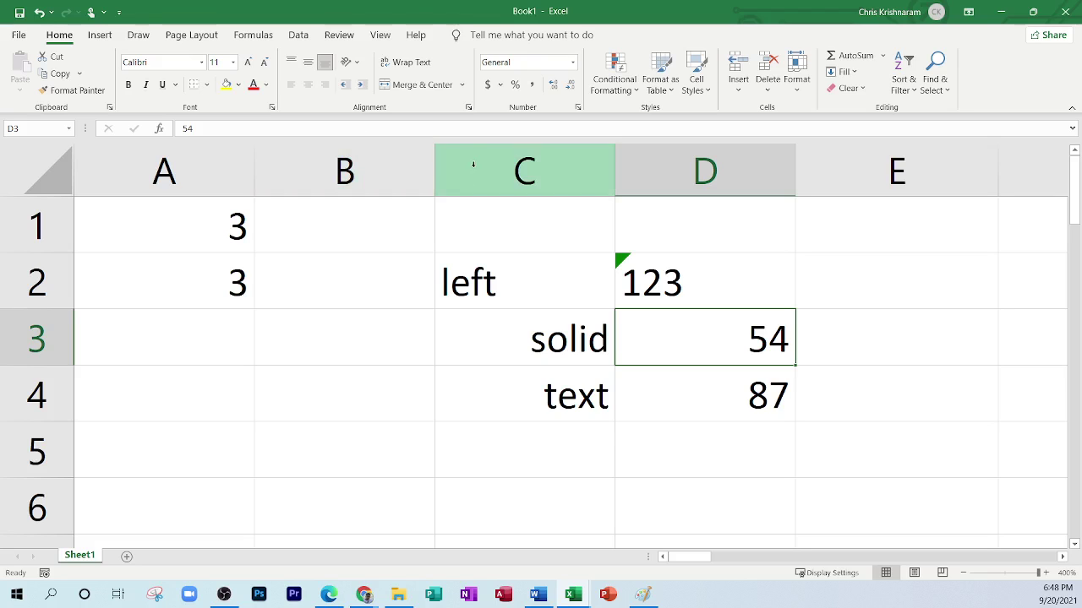
click(338, 35)
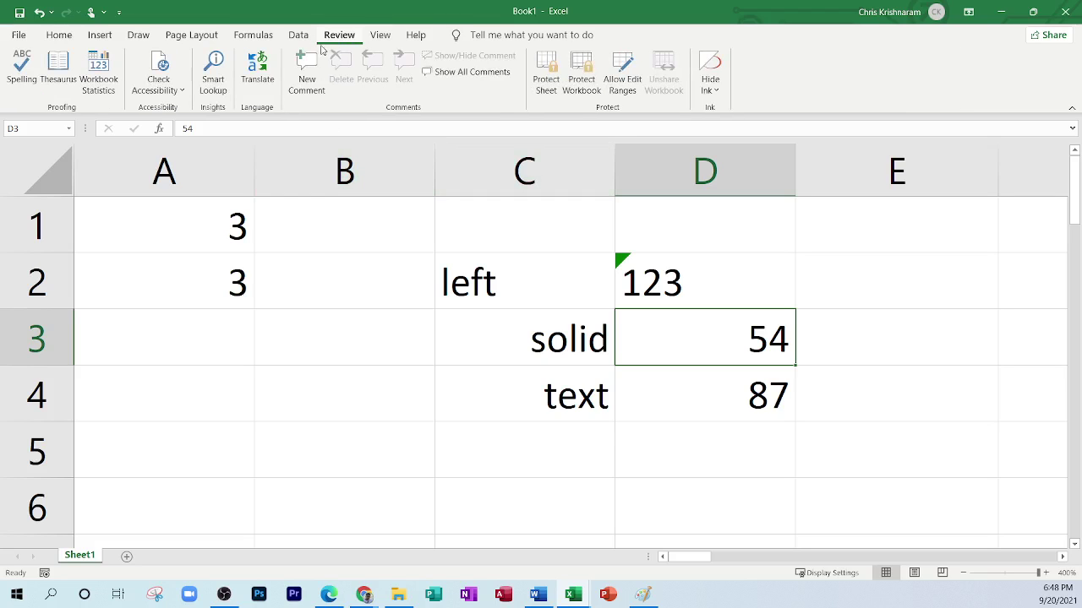
click(254, 36)
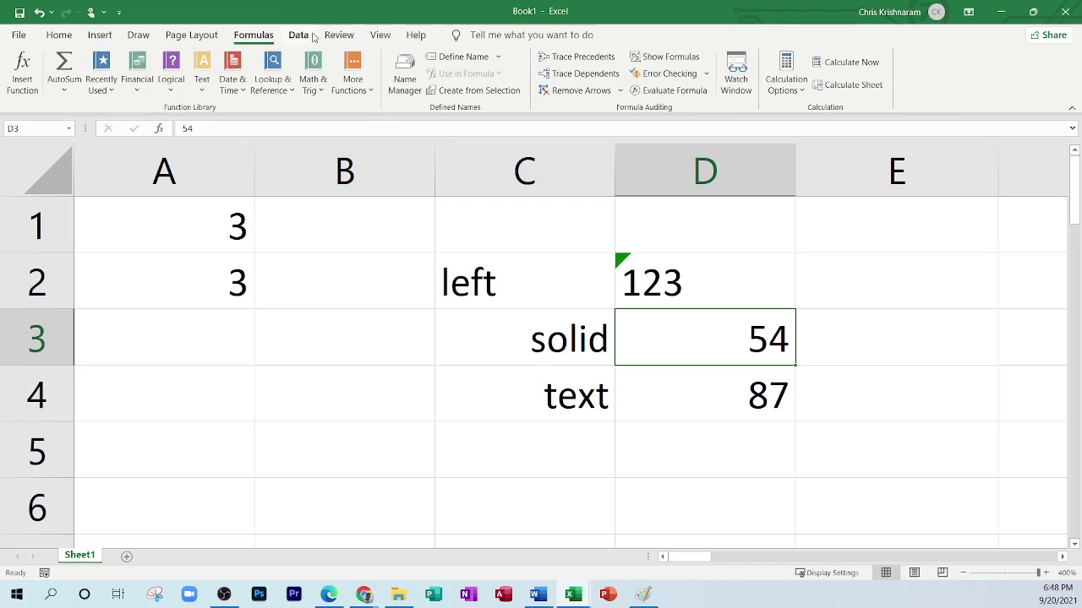
click(299, 35)
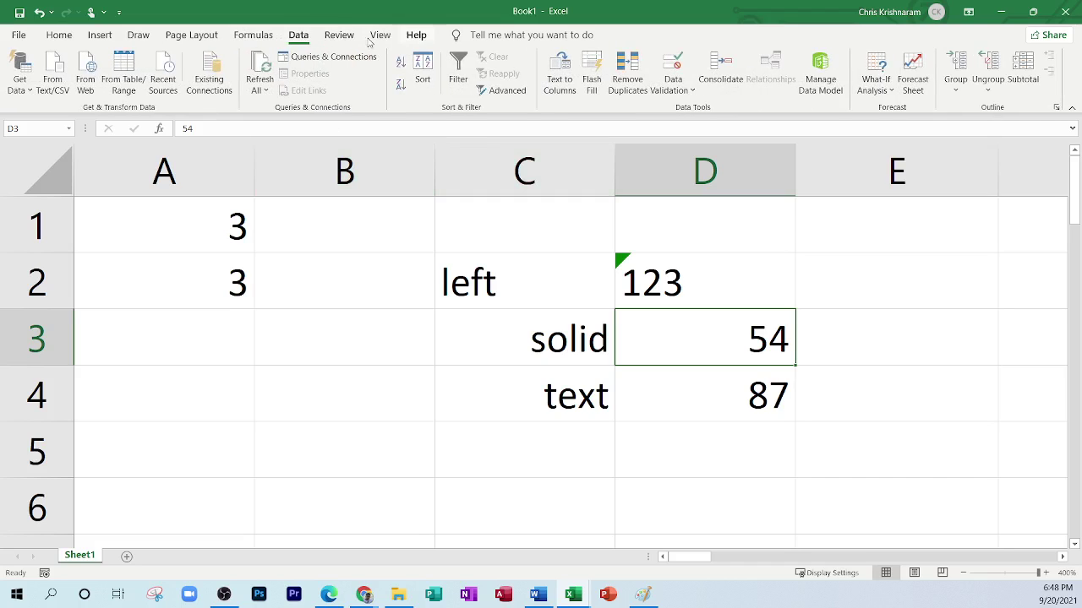
click(59, 36)
click(191, 36)
click(132, 36)
click(326, 41)
Set the number format of cell D3 to Text.
click(60, 37)
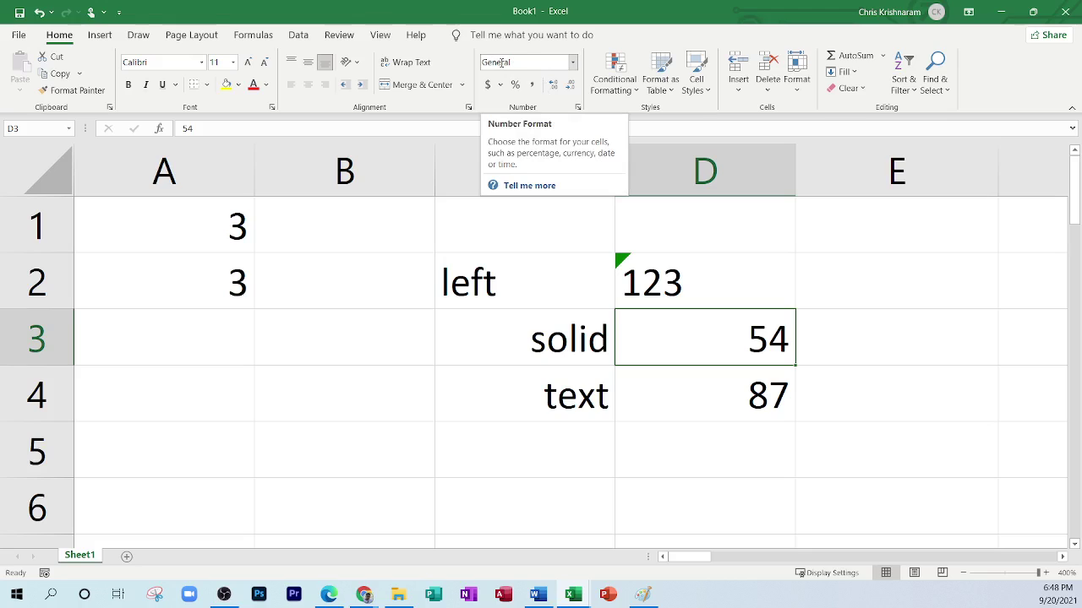
click(573, 62)
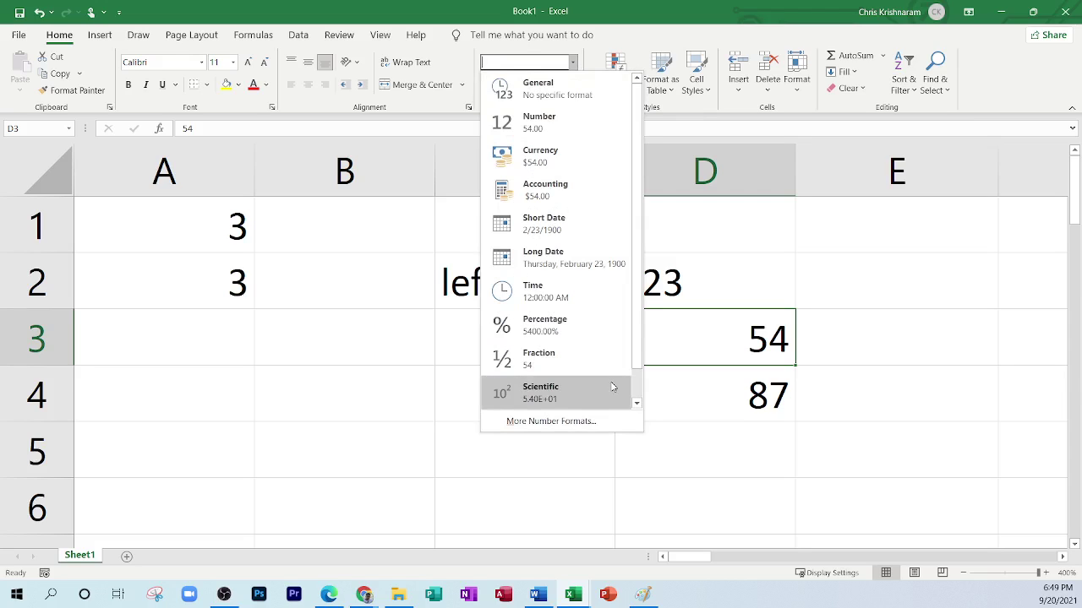
scroll(562, 253, down, 1)
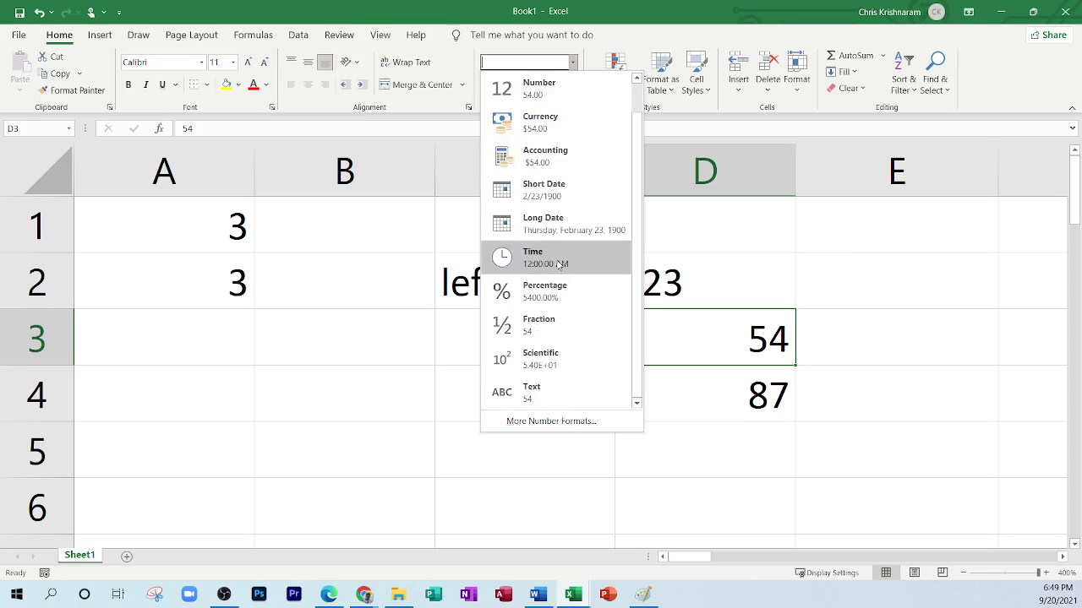
click(536, 397)
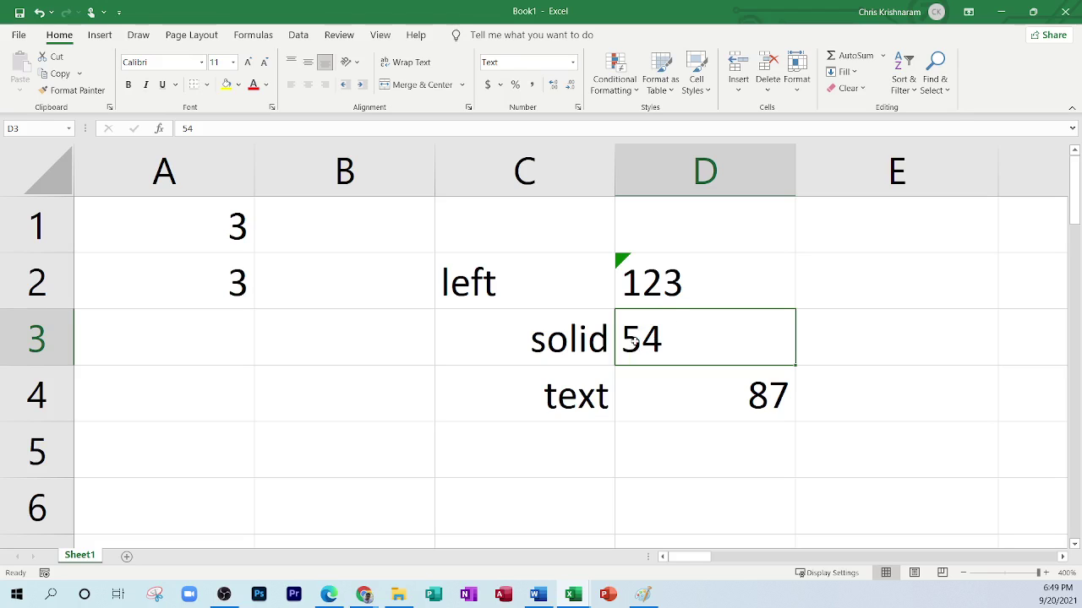
Enter the formula =D2+D3 in cell E2 to add the two text-formatted numbers.
click(862, 263)
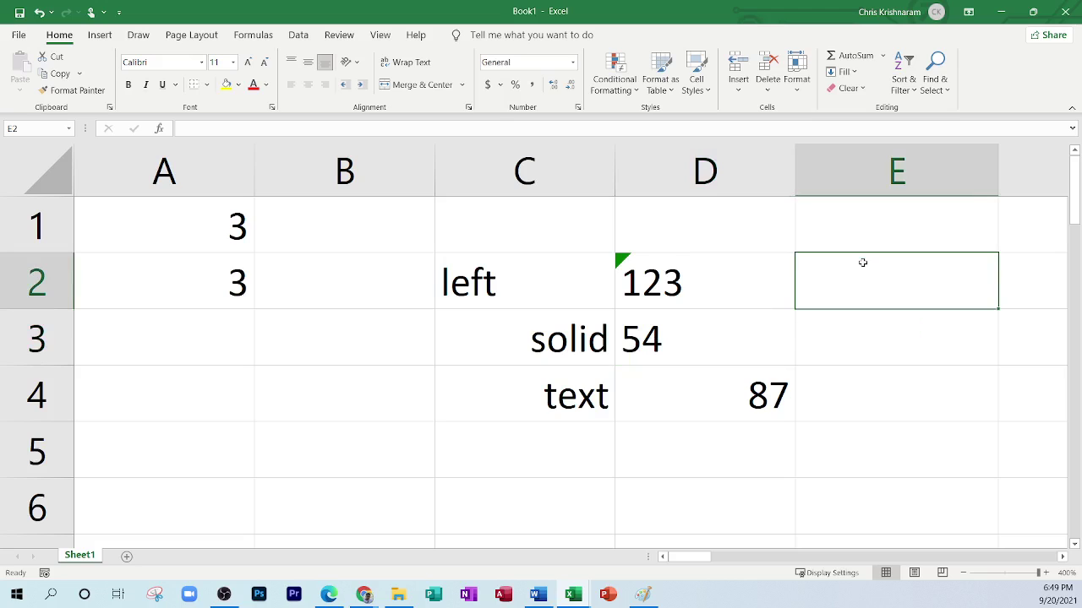
text(=)
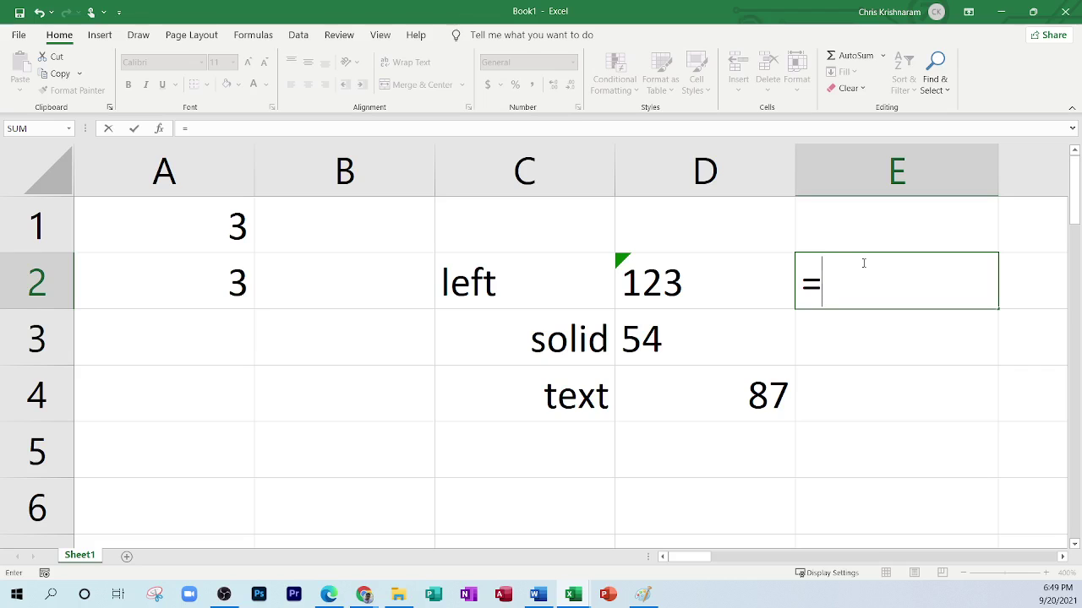
click(730, 276)
text(+)
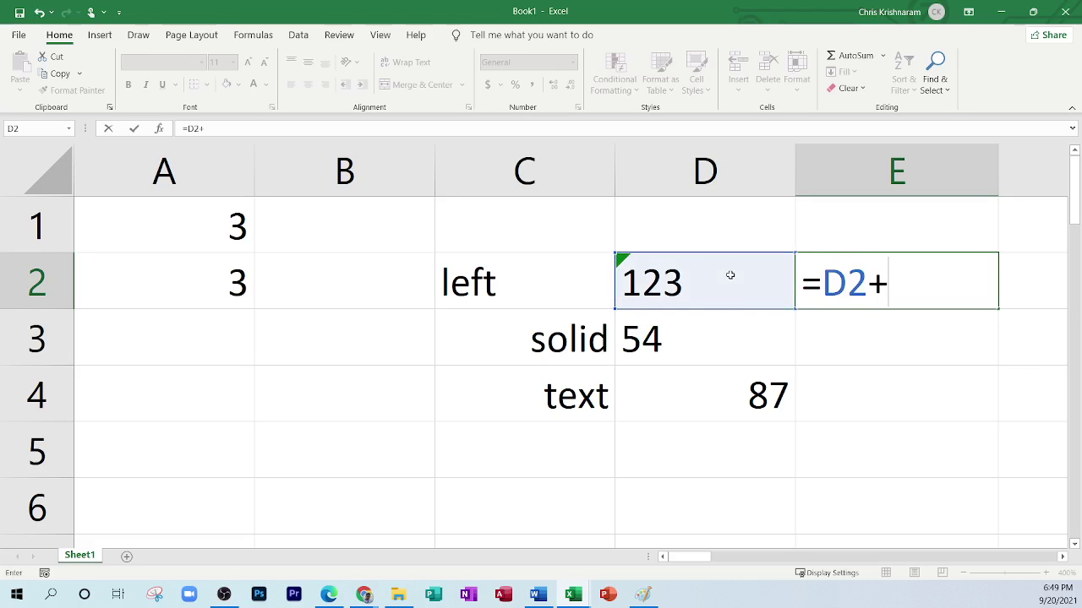
click(723, 333)
key(Return)
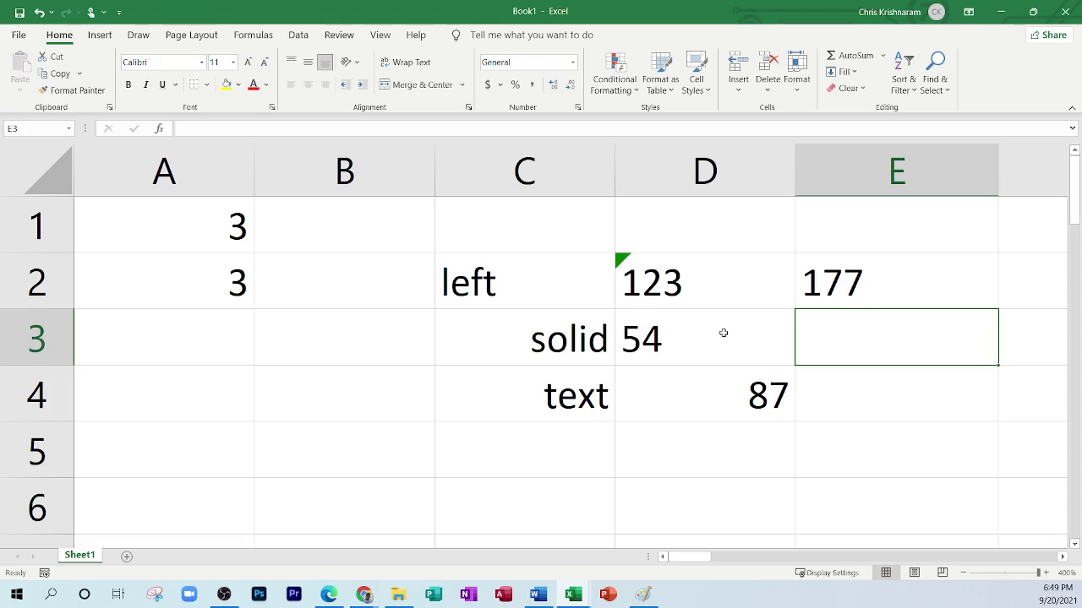
Reopen the formula in cell E2 and inspect its references to D2 and D3.
click(862, 284)
double_click(862, 284)
drag(935, 286, 835, 285)
key(Right)
click(898, 361)
click(915, 276)
double_click(838, 287)
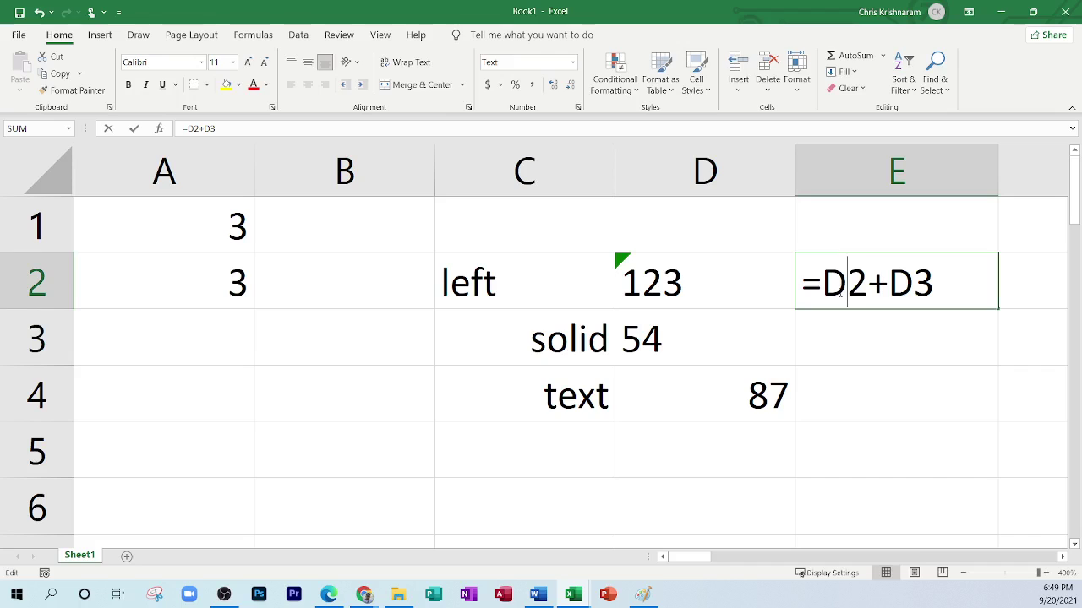
drag(823, 286, 935, 286)
click(822, 285)
drag(847, 286, 914, 286)
click(933, 286)
click(885, 331)
double_click(919, 286)
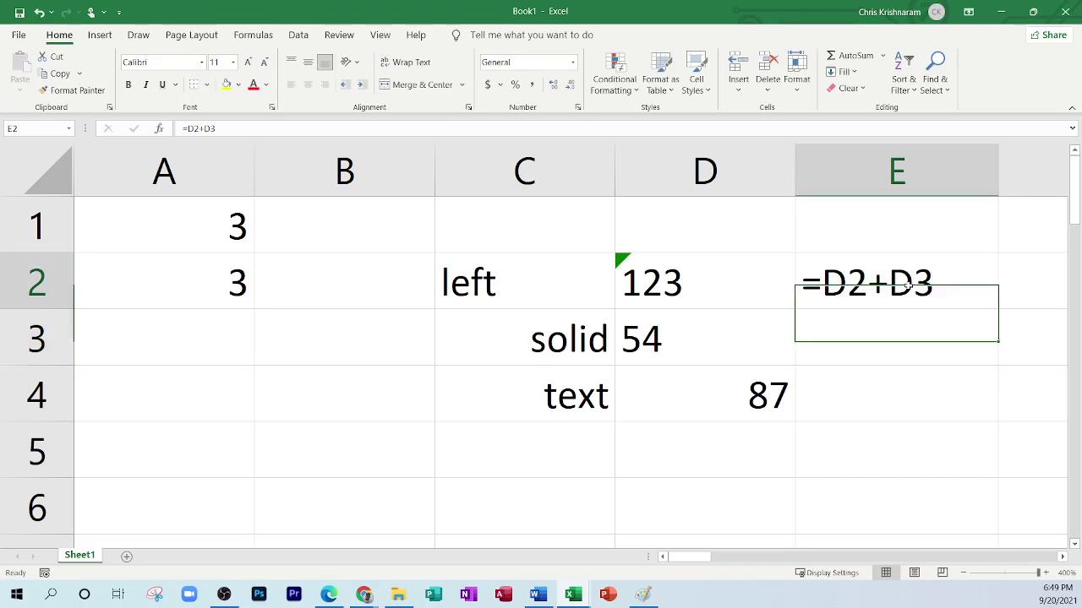
Examine the D2 and D3 addition formula in cell E2, switching between its editing and display states.
drag(823, 285, 949, 285)
click(949, 285)
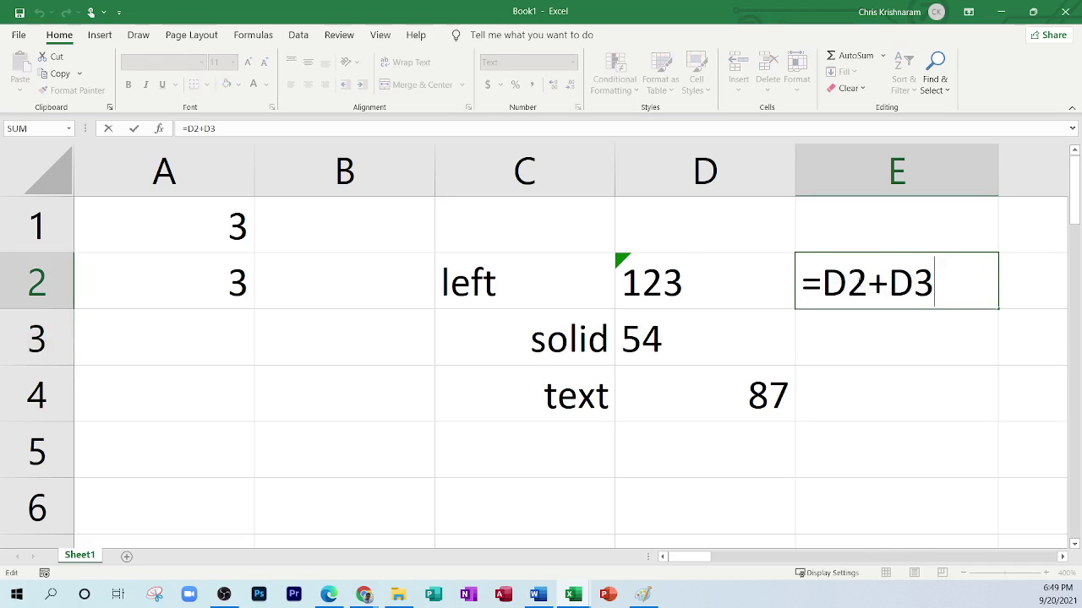
click(857, 325)
click(871, 287)
double_click(933, 284)
click(834, 223)
drag(877, 289, 890, 235)
click(886, 286)
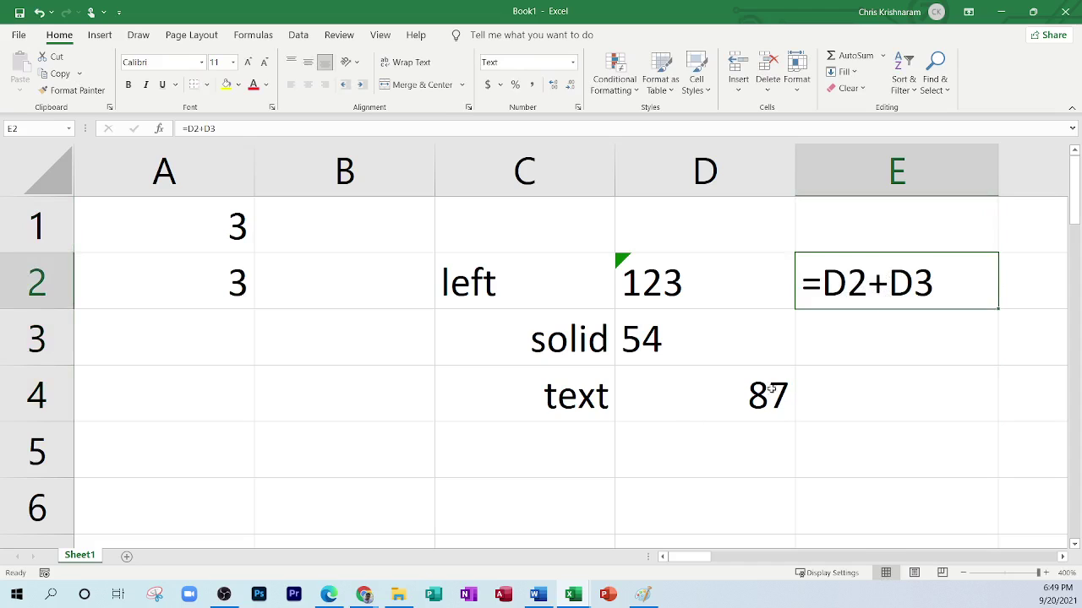
Switch to the PDF notes in Edge and draw boxes around "apostrophe," and "formatted for text.".
click(329, 594)
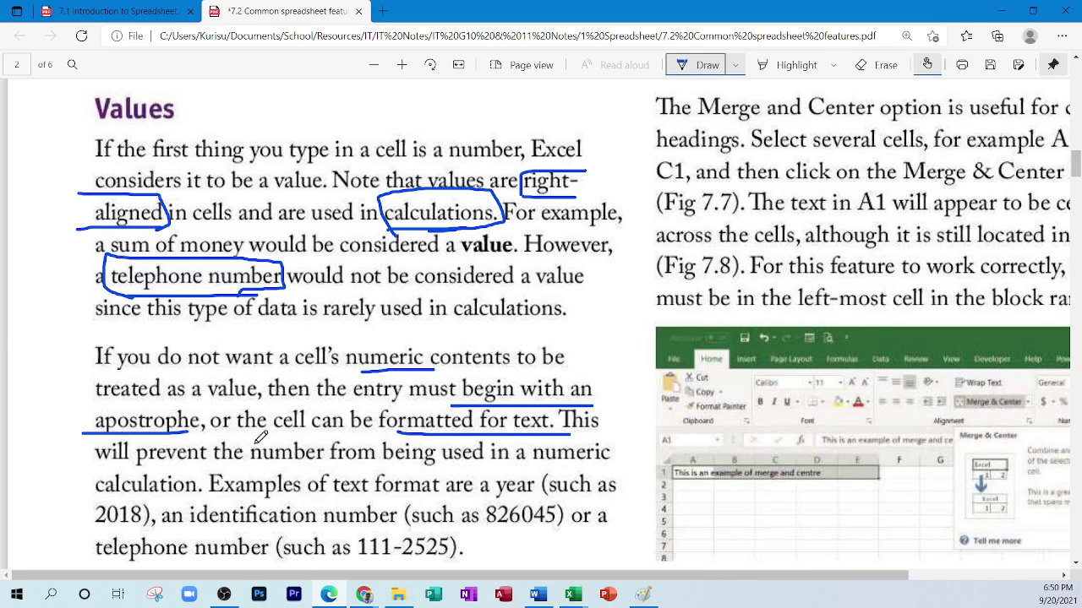
mouse_move(81, 433)
mouse_down()
mouse_move(93, 405)
mouse_move(211, 422)
mouse_move(142, 431)
mouse_up()
mouse_move(374, 436)
mouse_down()
mouse_move(369, 407)
mouse_move(551, 404)
mouse_move(377, 436)
mouse_up()
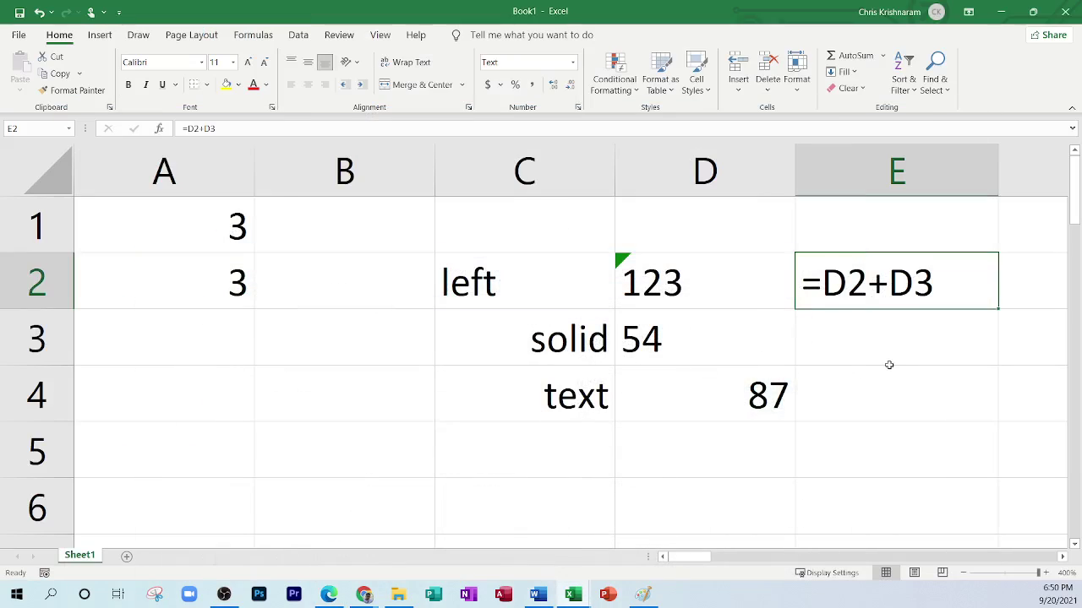
Return to the Excel workbook and recheck how the formula in cell E2 is treated as text.
click(889, 361)
click(878, 279)
key(Down)
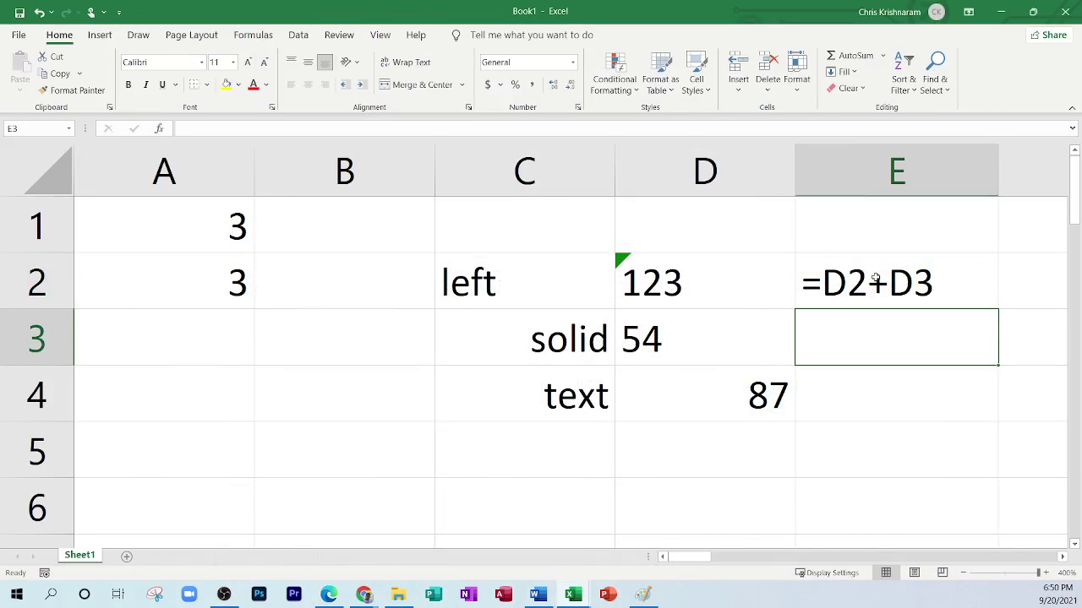
click(875, 280)
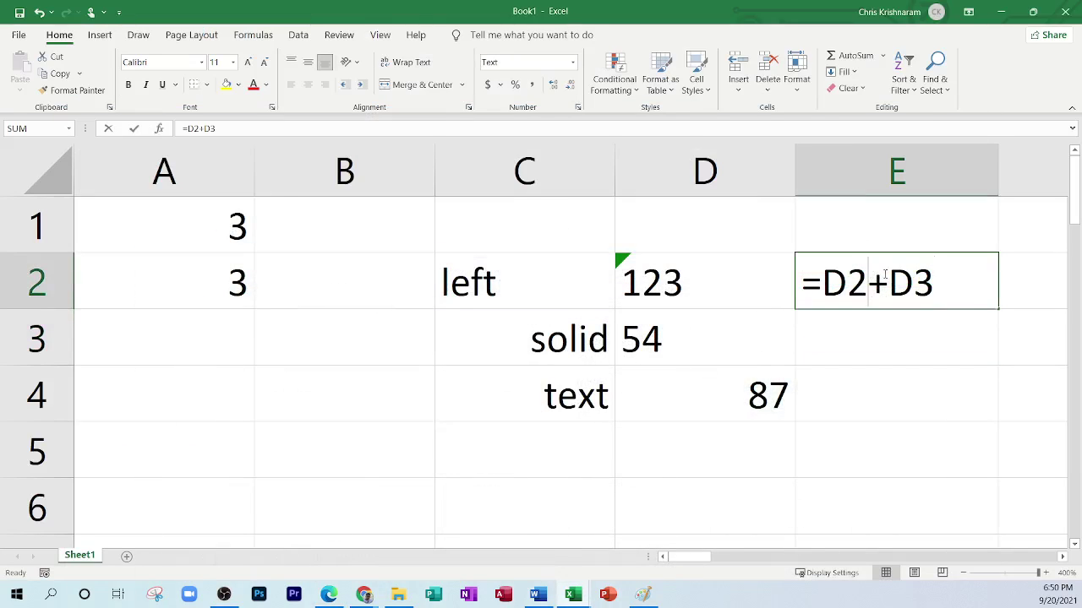
key(Down)
click(968, 288)
click(876, 234)
click(879, 273)
Return to the PDF notes in Edge and underline "automatically" in the Default displays section.
click(999, 15)
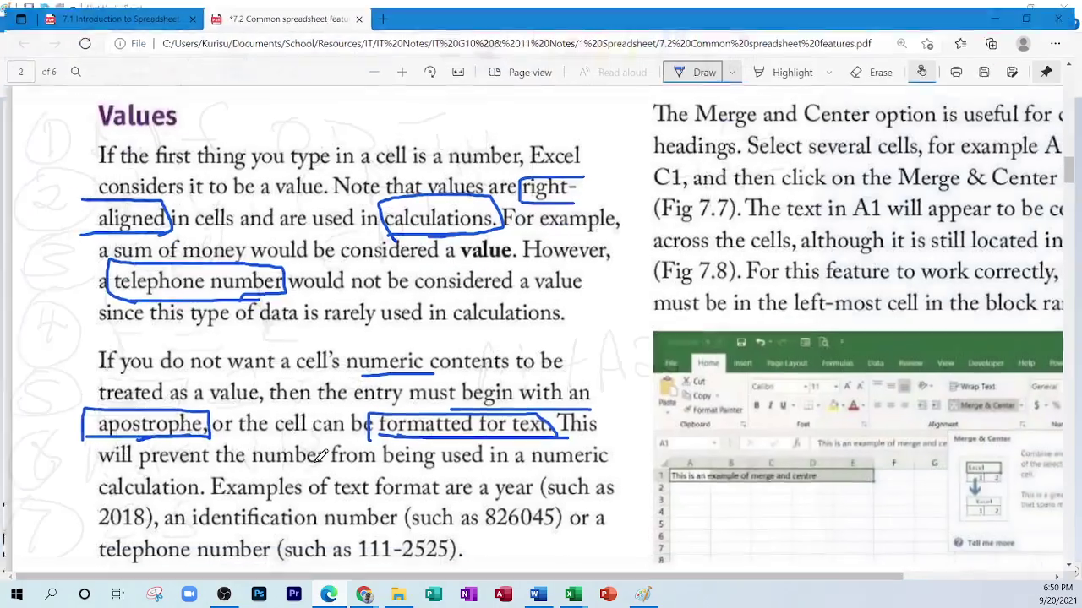
scroll(319, 457, down, 5)
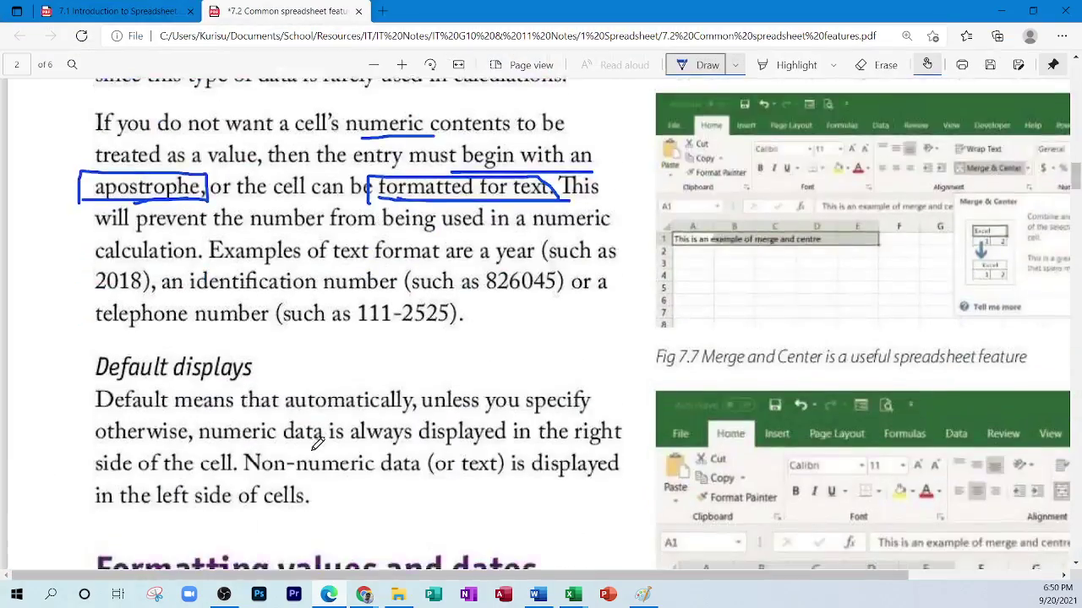
scroll(317, 444, up, 2)
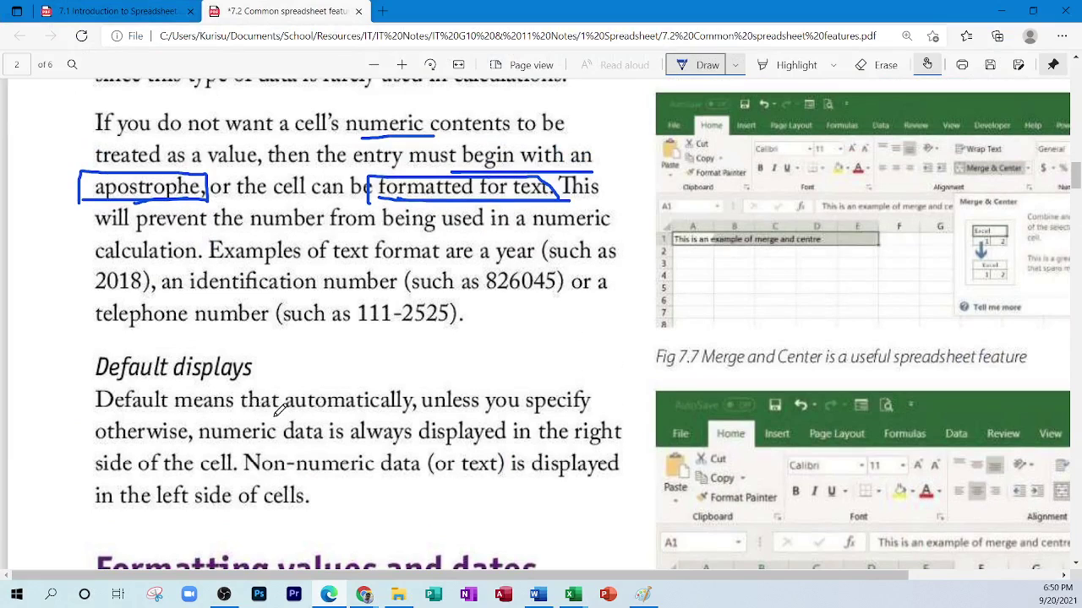
drag(276, 415, 410, 414)
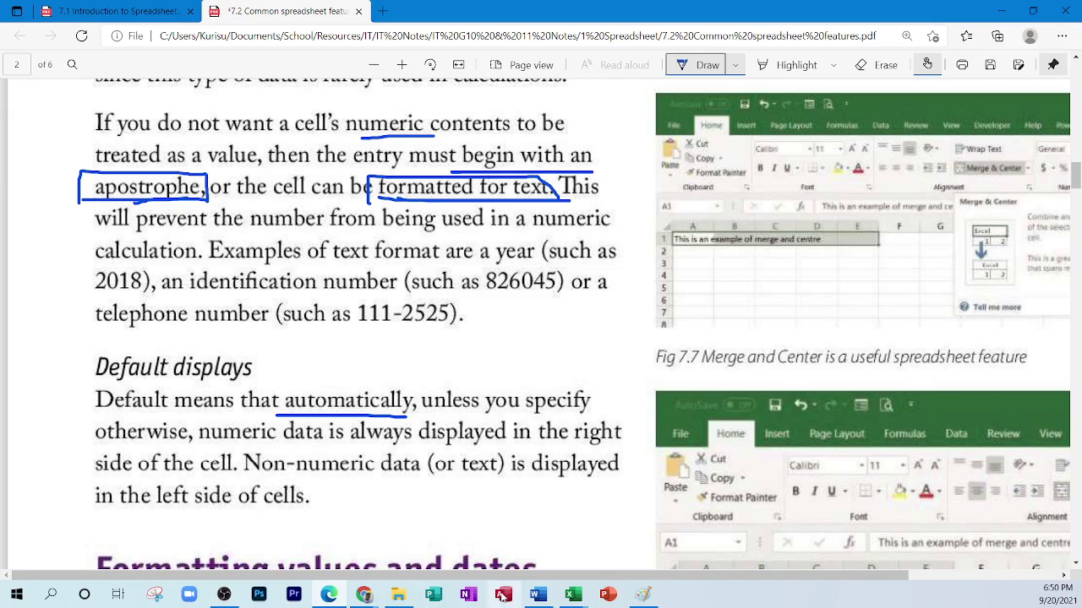
Switch to the Excel workbook and enter the sample text alsdhf in cell B3.
click(617, 529)
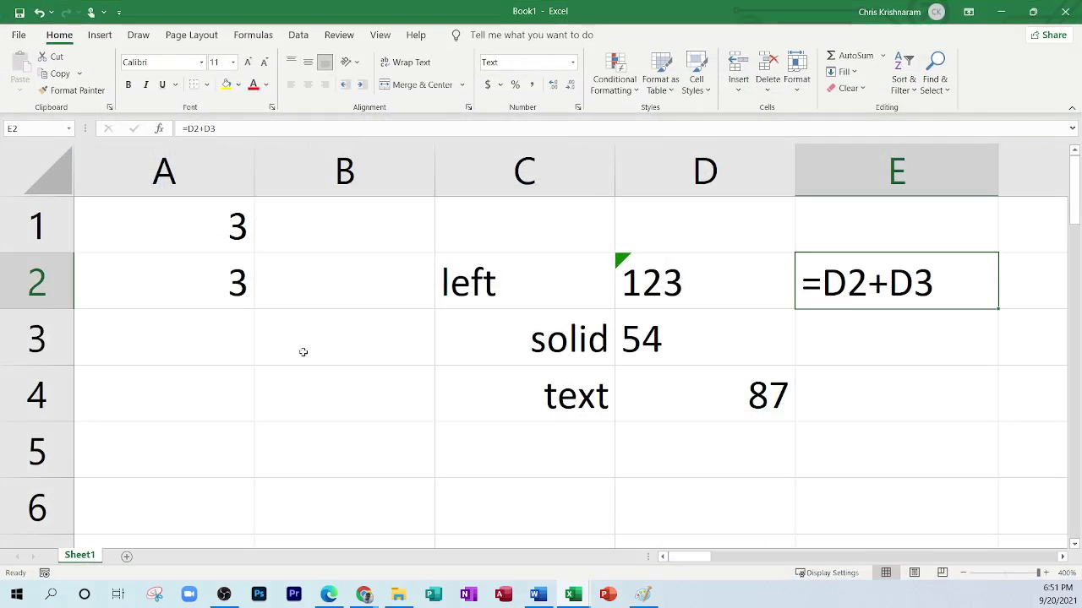
click(294, 339)
text(alsdhf)
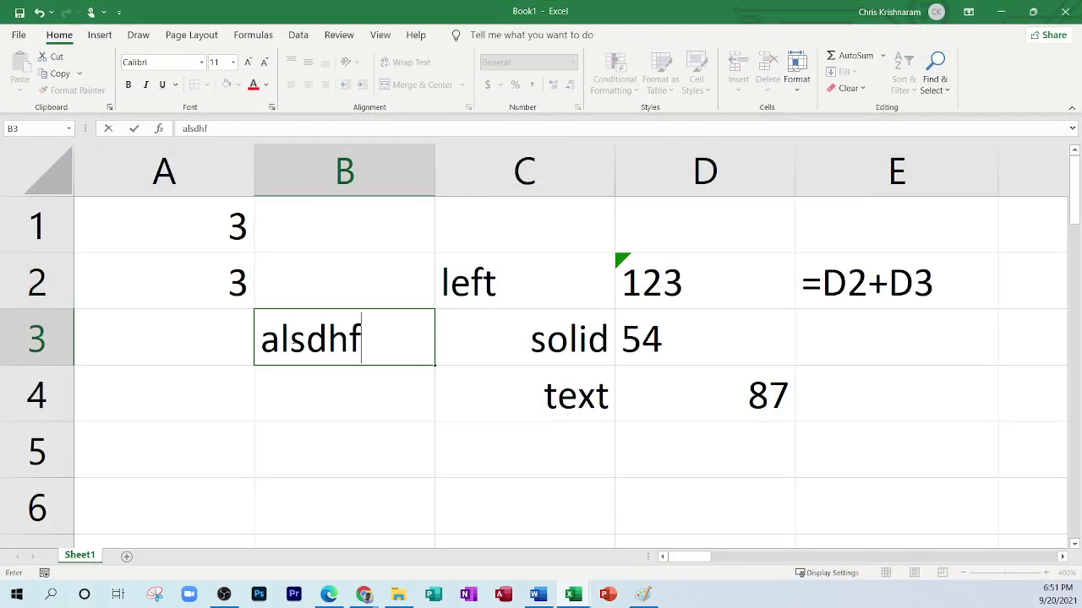
key(Return)
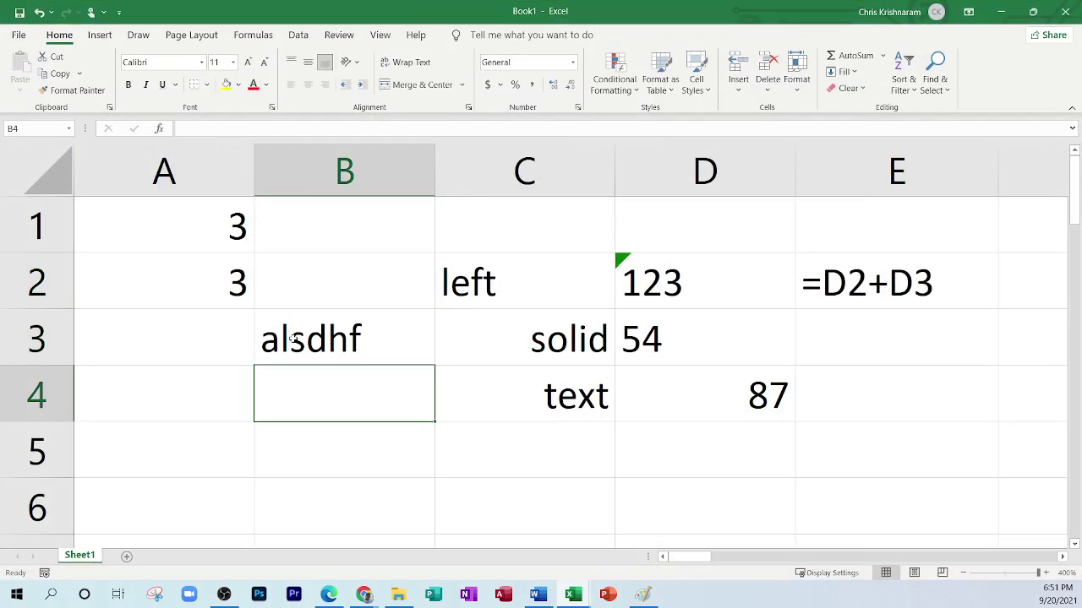
Demonstrate right and centre alignment on the text in cell B3, finishing with left alignment.
click(294, 339)
click(326, 87)
click(308, 84)
click(291, 84)
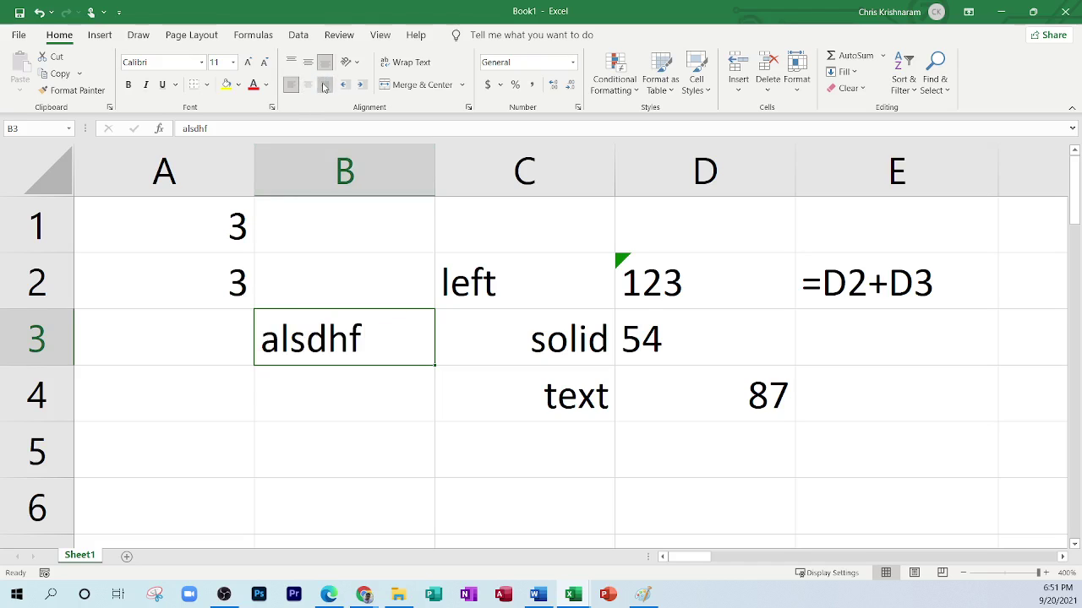
click(325, 84)
click(308, 84)
click(291, 84)
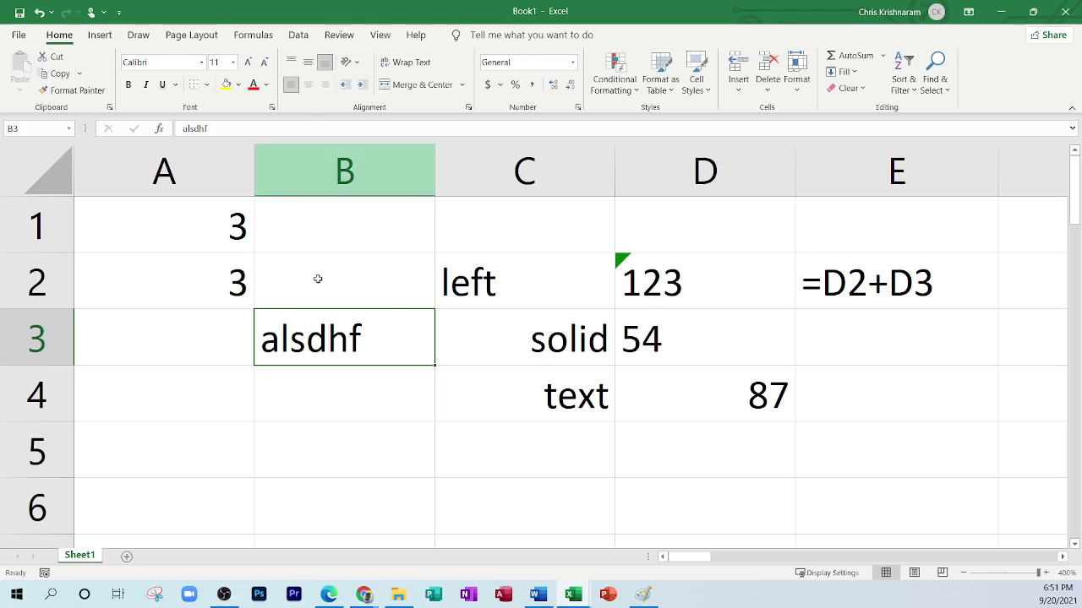
Enter 123 in cell B4, removing the stray backslash from the entry.
click(348, 407)
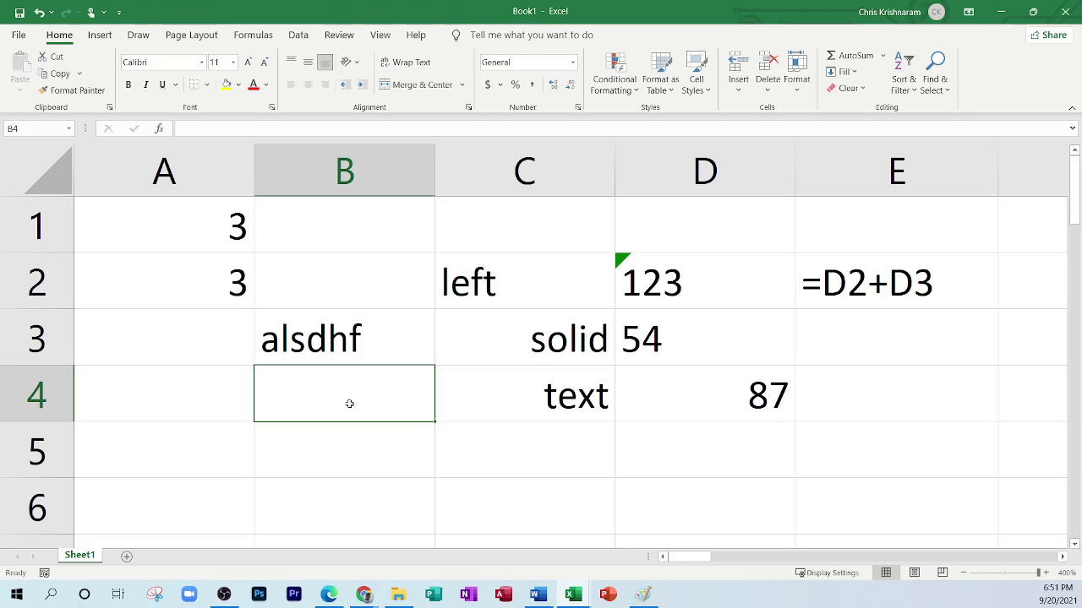
text(123\)
key(Return)
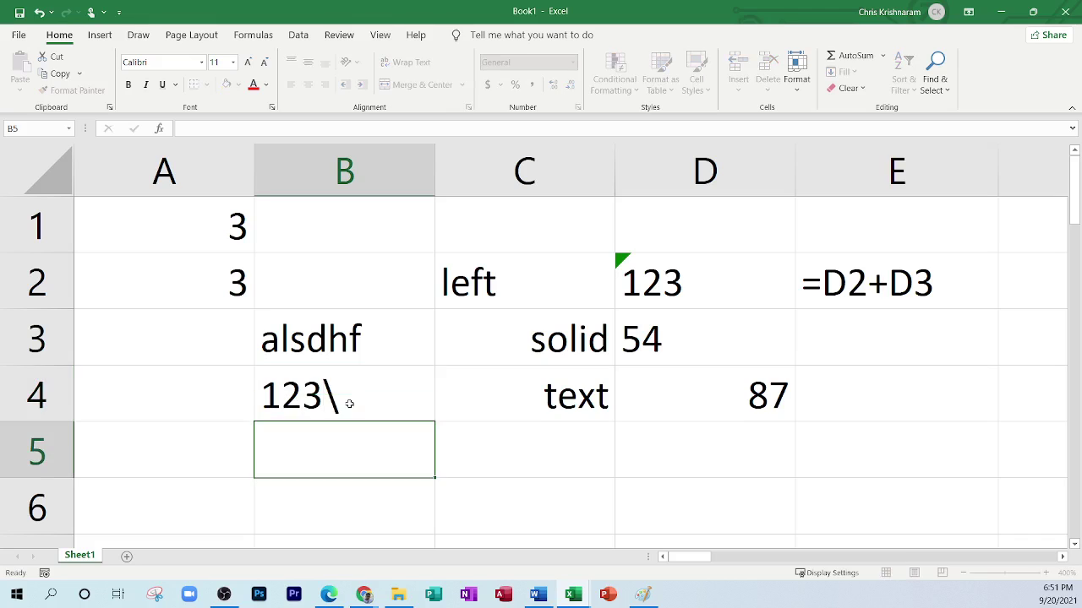
double_click(358, 392)
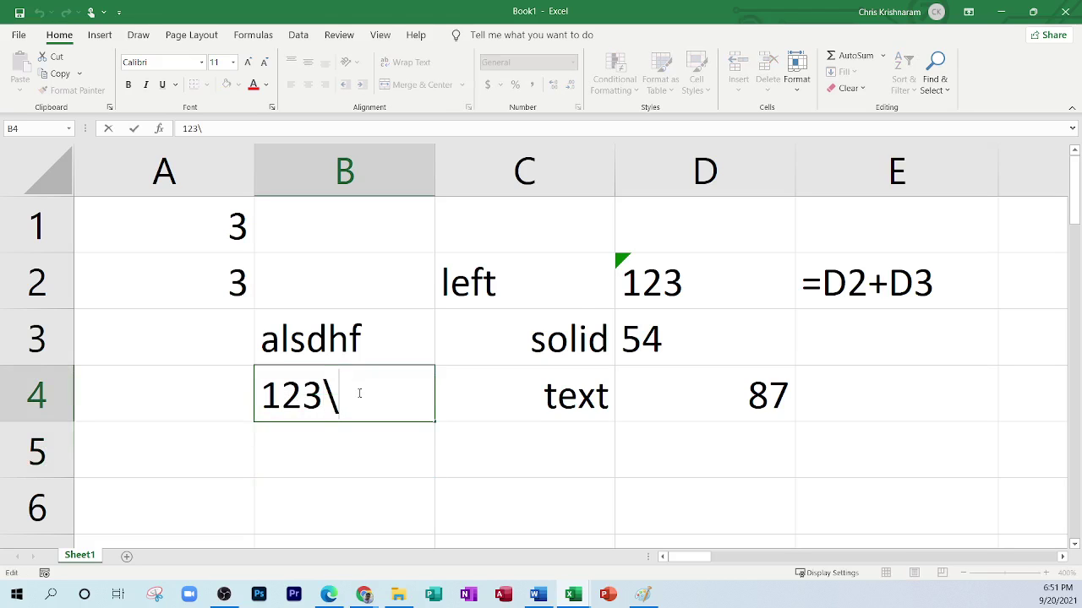
key(BackSpace)
key(Return)
Add the letter j before the number in cell B4 so the entry reads j123.
double_click(358, 393)
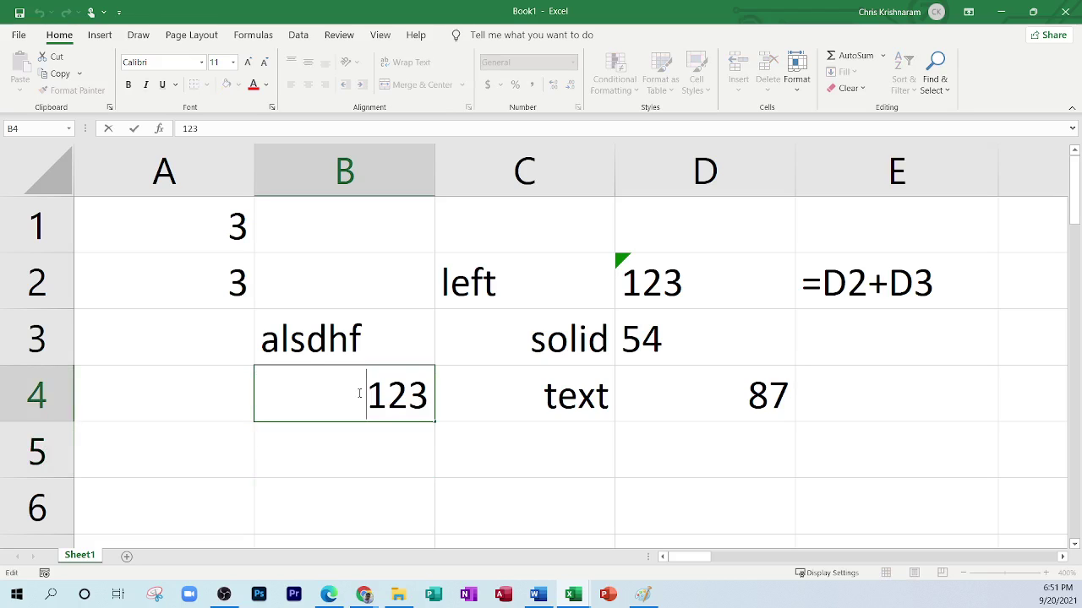
text(j)
key(Return)
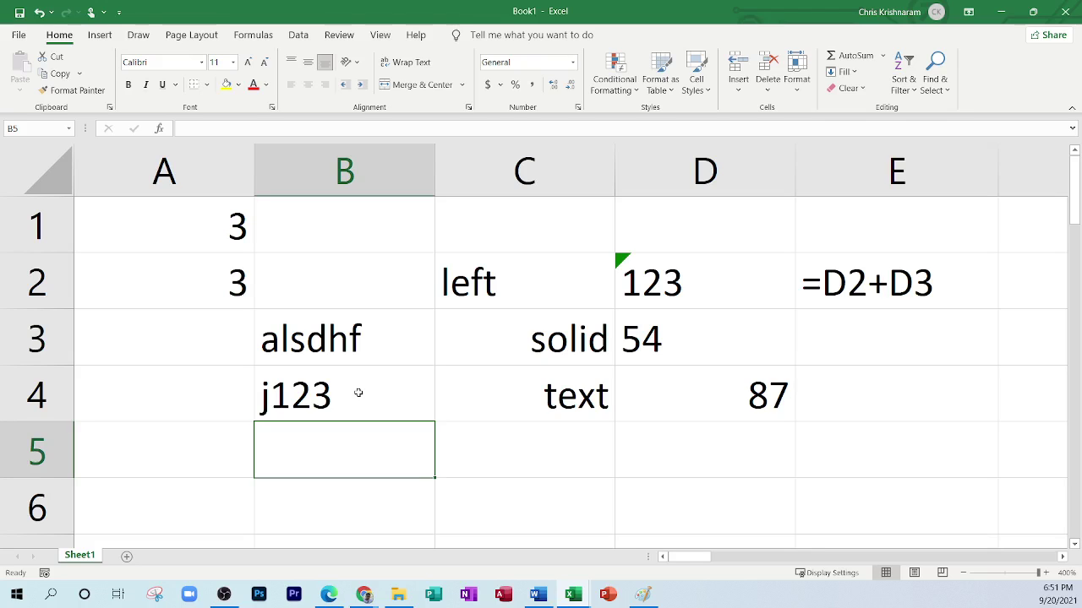
Open the entry in cell D2 to inspect its leading apostrophe and close it without changes.
click(677, 281)
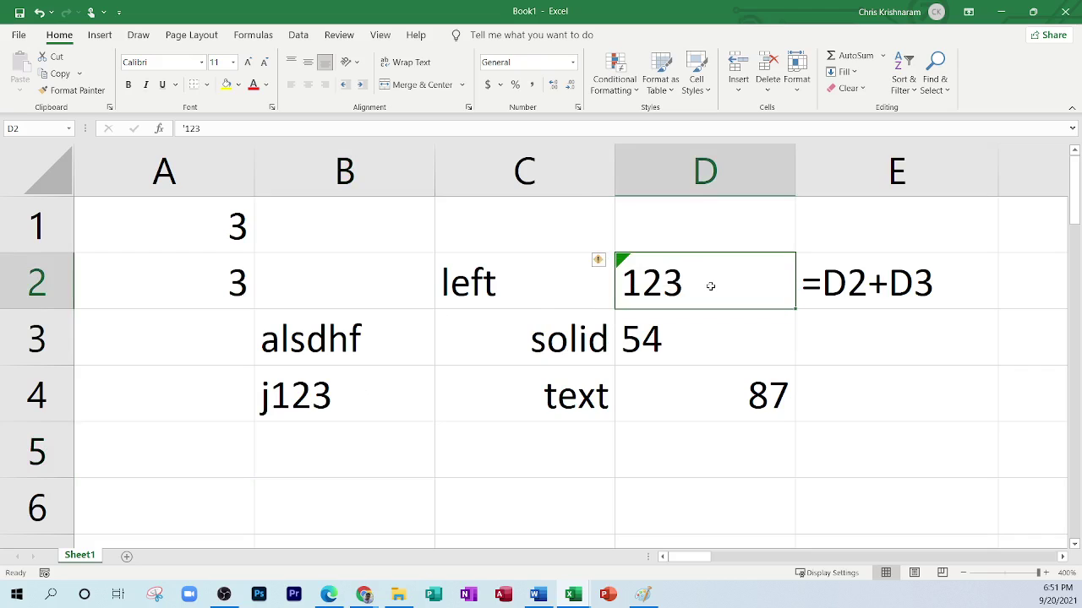
double_click(710, 285)
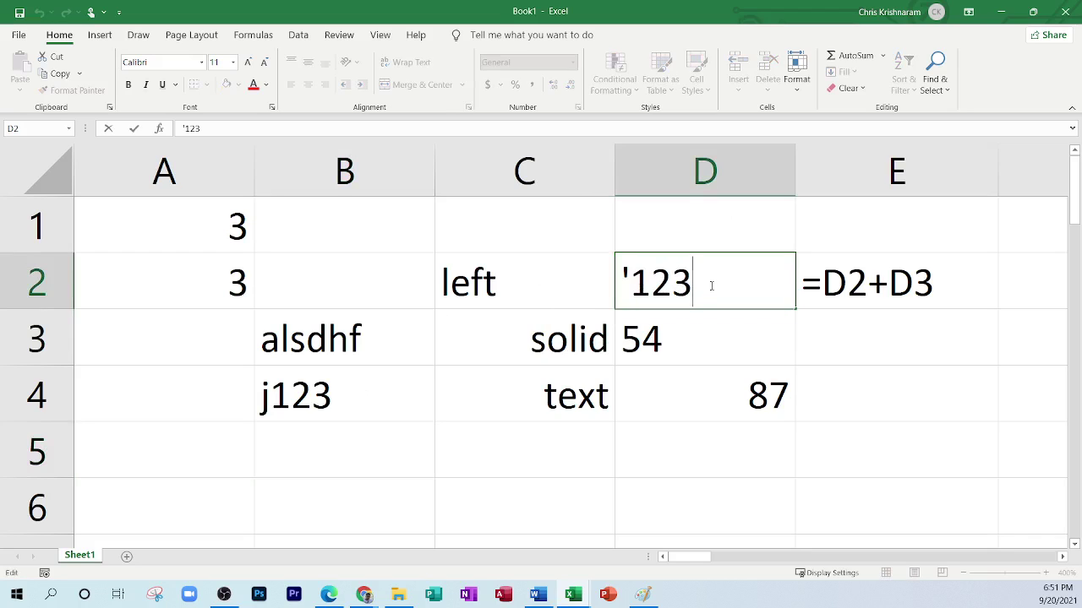
key(Return)
Switch to the PDF notes in Edge and review the passages from cell entry and labels to Formatting values and dates.
click(330, 598)
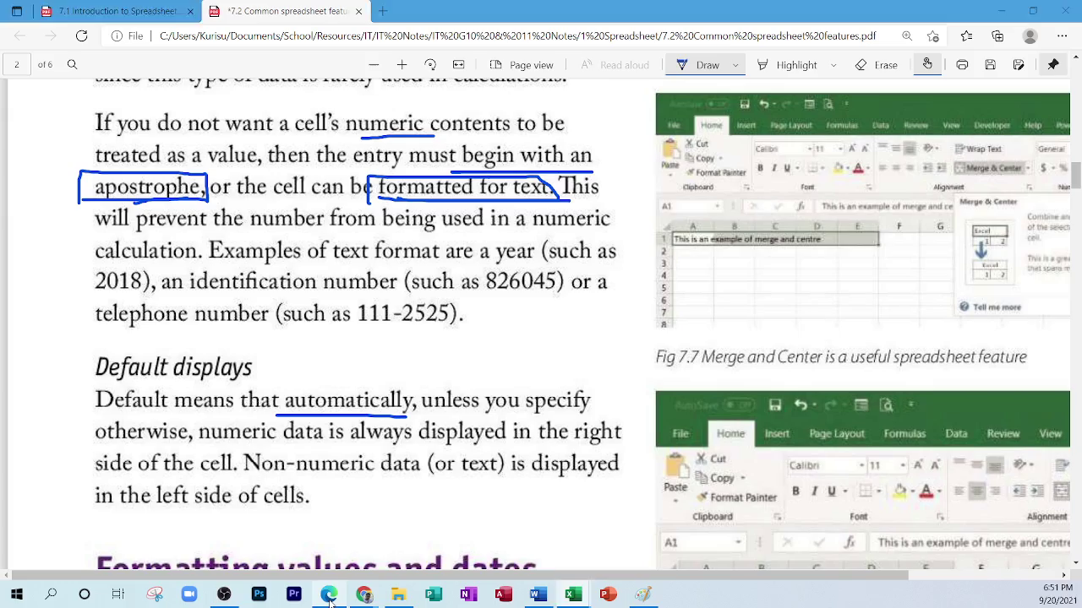
scroll(488, 437, up, 10)
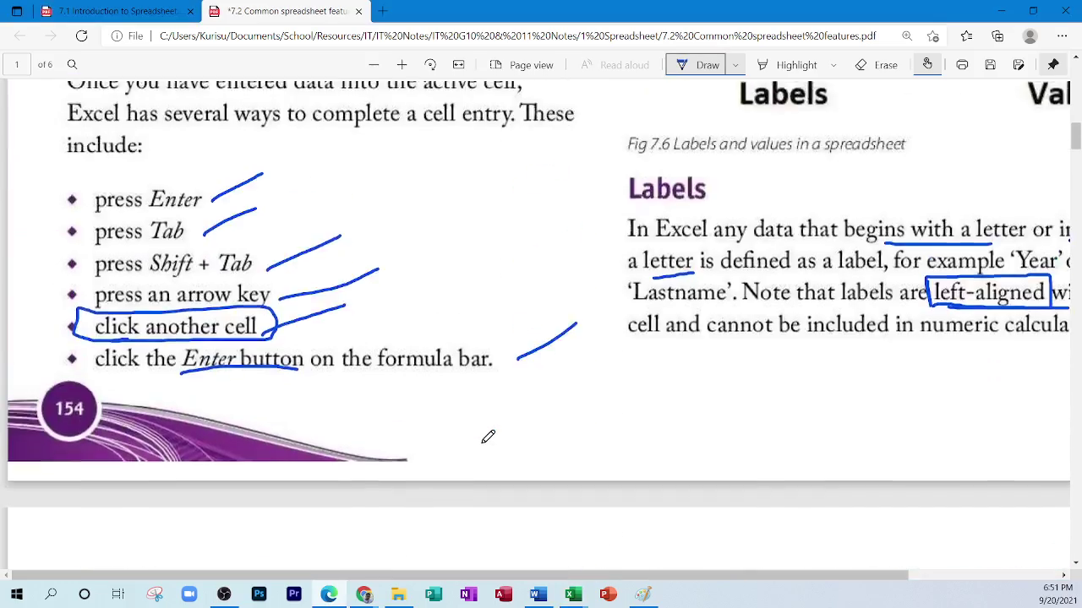
scroll(488, 437, up, 5)
scroll(482, 440, down, 10)
scroll(470, 476, down, 5)
scroll(469, 475, up, 1)
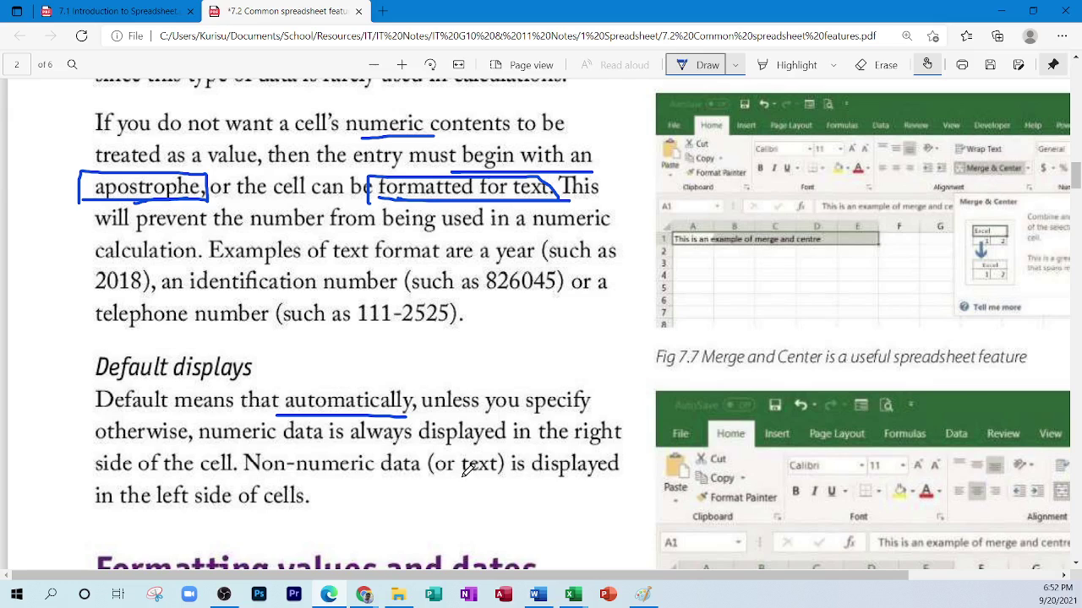
scroll(464, 387, up, 3)
scroll(464, 386, up, 3)
scroll(457, 401, down, 12)
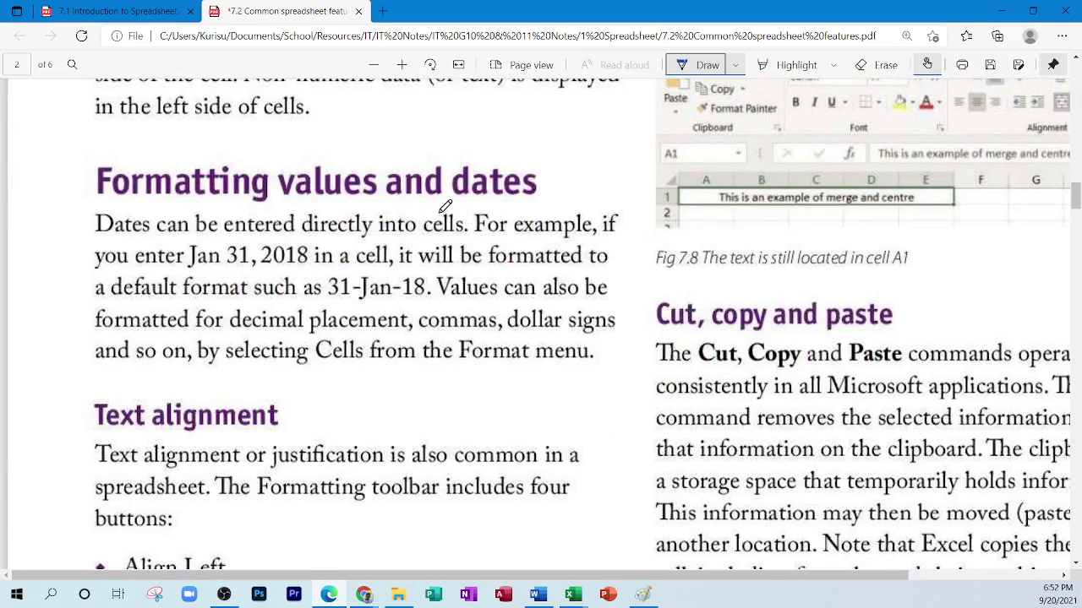
Switch to the Book1 workbook in Excel and review the sample entries by selecting ranges A1:E5 and B2:D5.
click(572, 594)
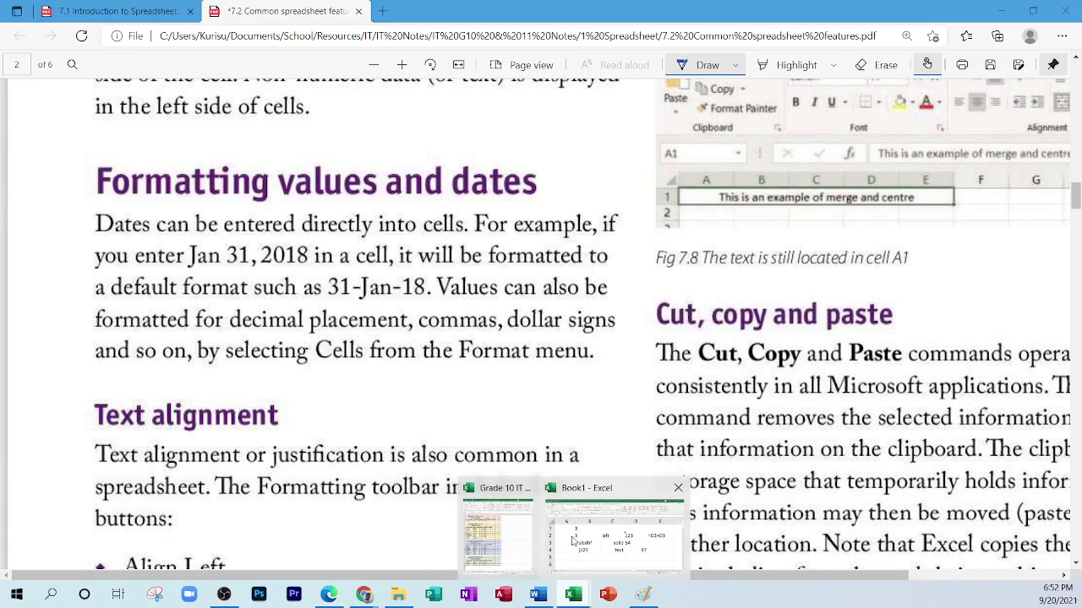
click(573, 545)
drag(164, 225, 896, 448)
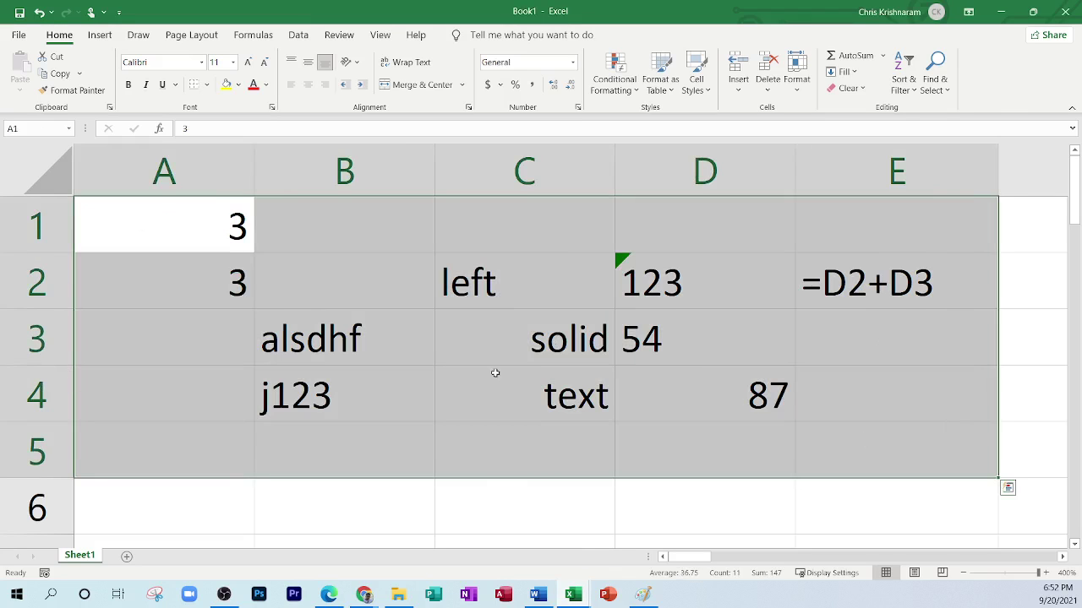
click(461, 360)
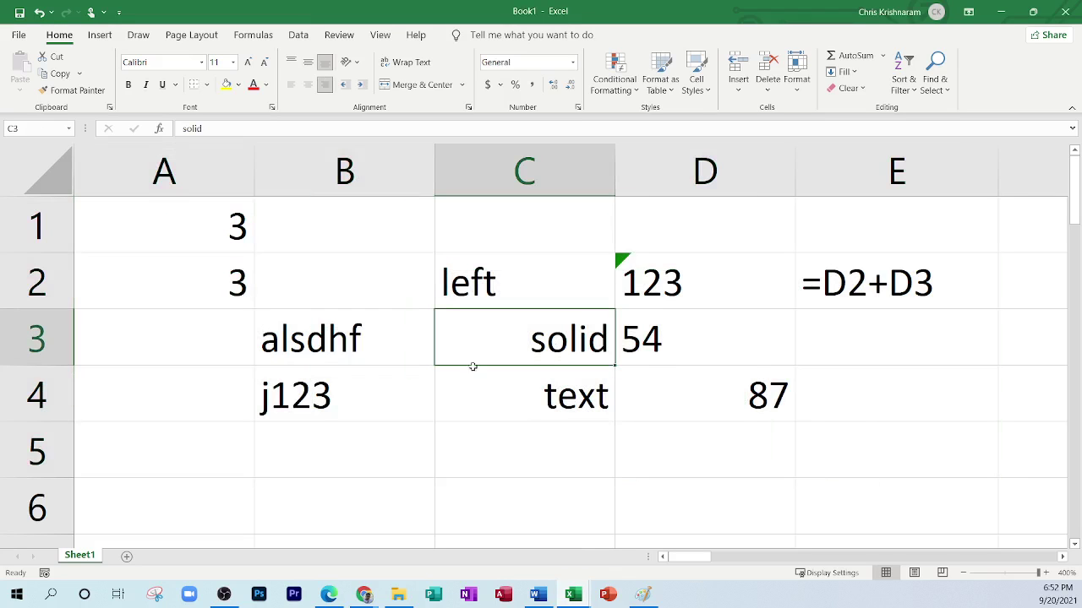
drag(357, 278, 750, 432)
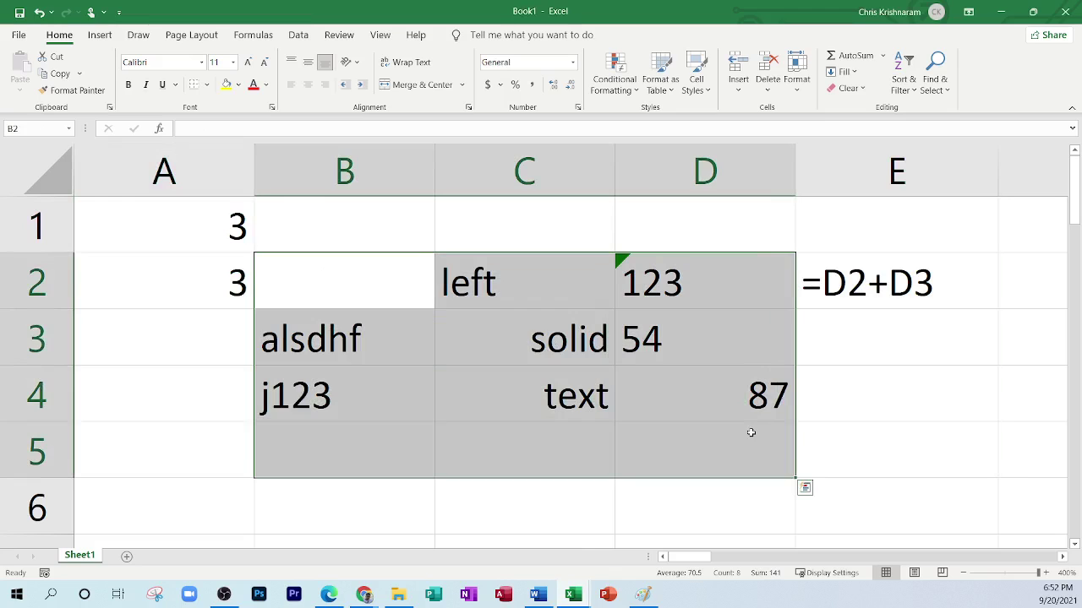
click(394, 341)
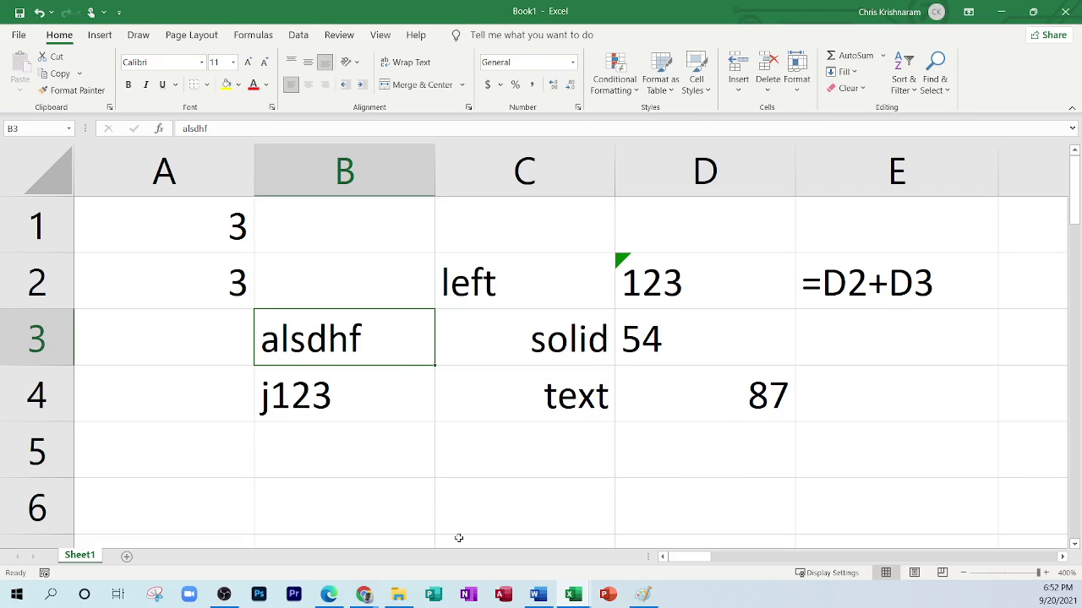
Return to the PDF notes in Edge, bracket the "Formatting values and dates" section and mark a dot on its 31-Jan-18 example.
click(330, 596)
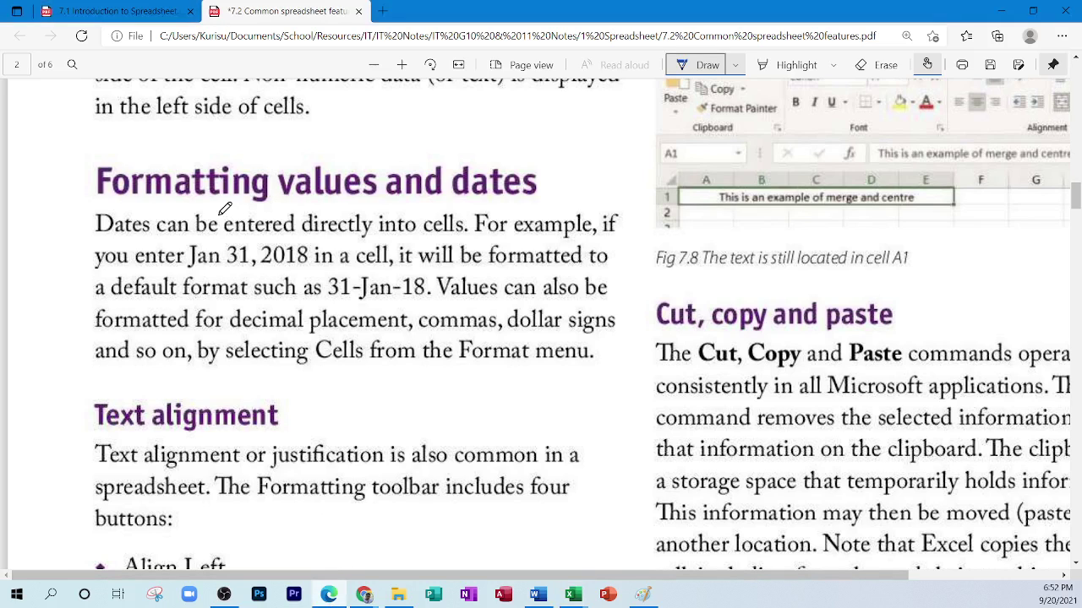
scroll(224, 209, down, 3)
scroll(225, 209, up, 8)
scroll(225, 209, down, 5)
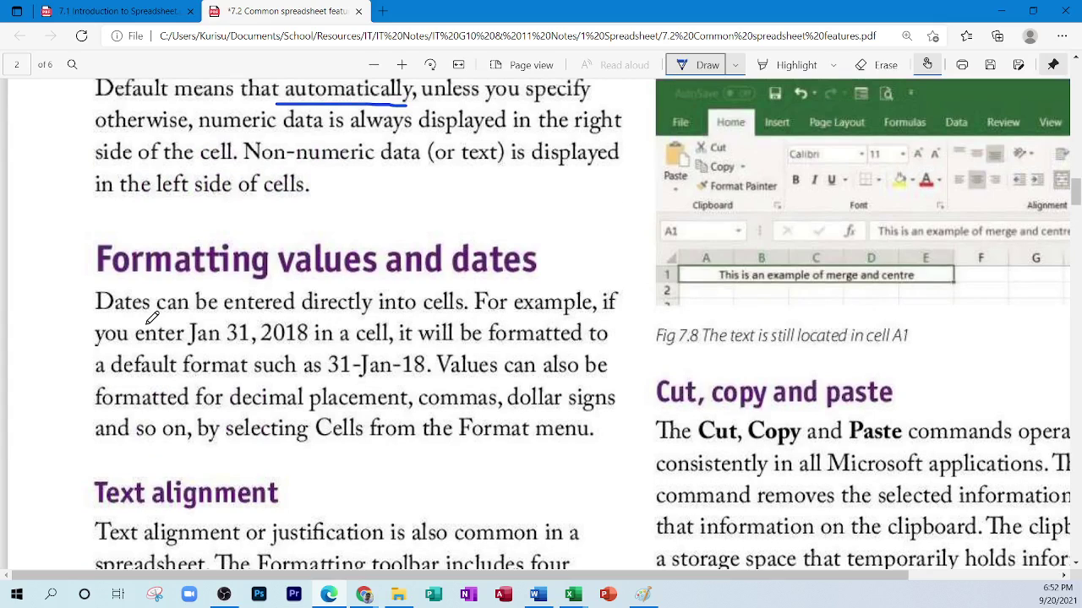
drag(73, 283, 172, 232)
drag(542, 467, 605, 420)
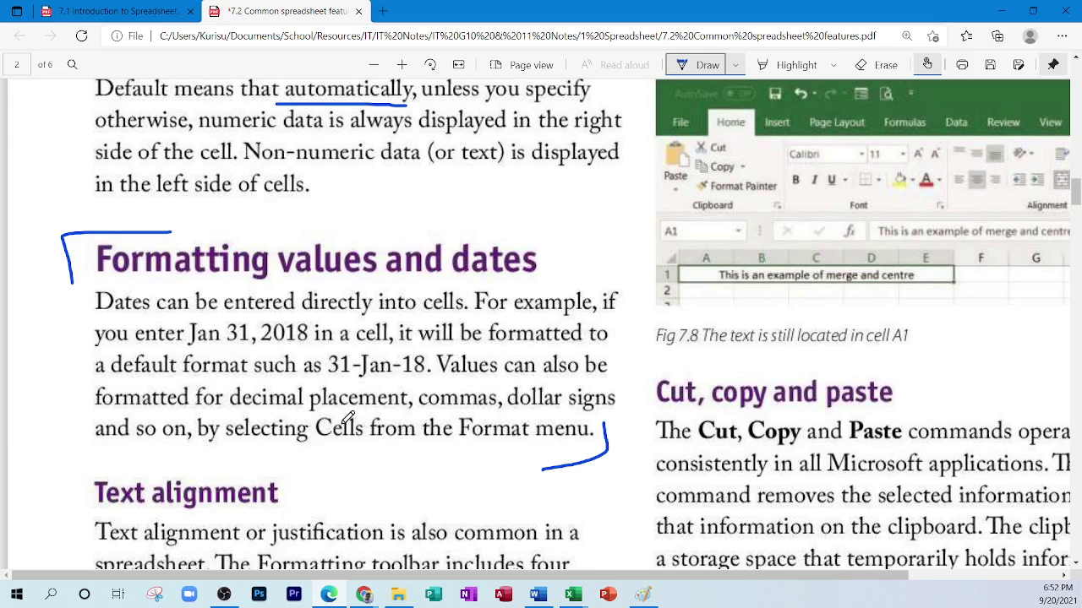
click(334, 366)
scroll(313, 404, up, 2)
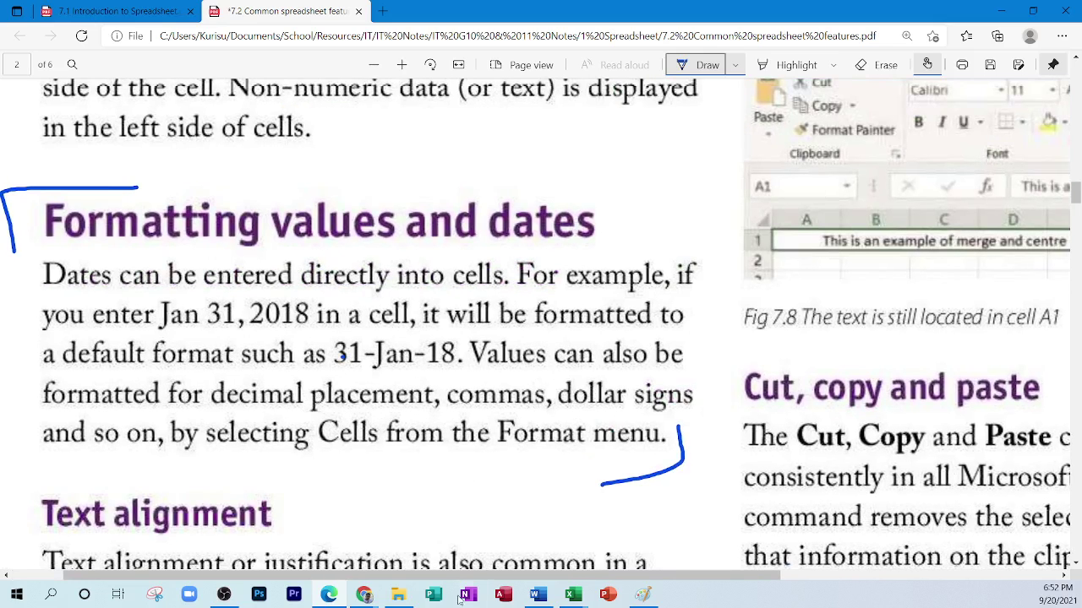
Underline "default format", "31-Jan-18", "decimal placement", "commas" and "dollar signs" in the "Formatting values and dates" paragraph.
scroll(336, 556, left, 2)
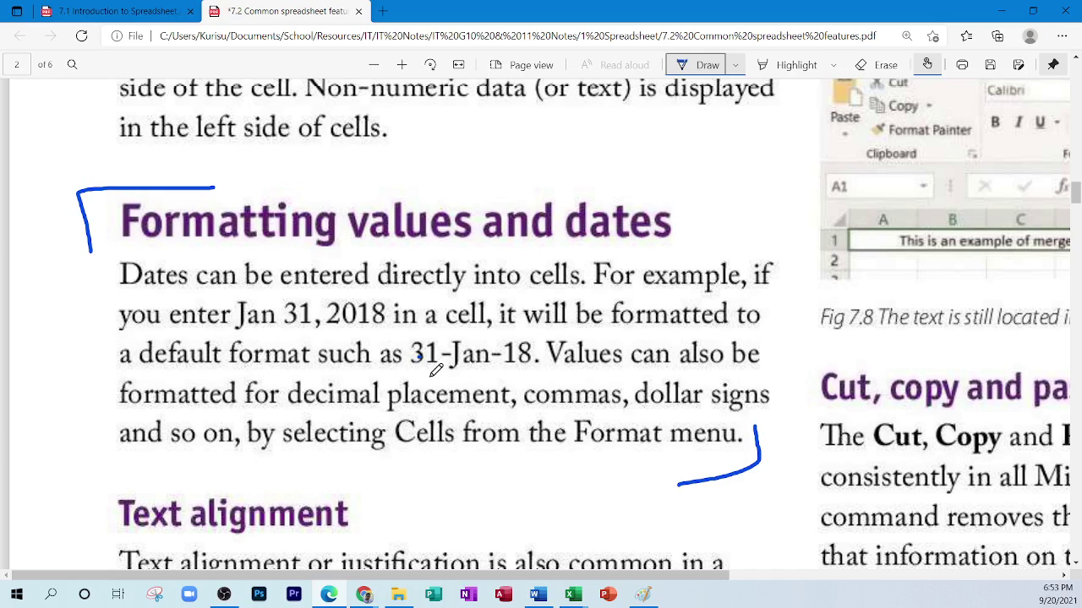
drag(151, 372, 280, 373)
drag(412, 361, 534, 365)
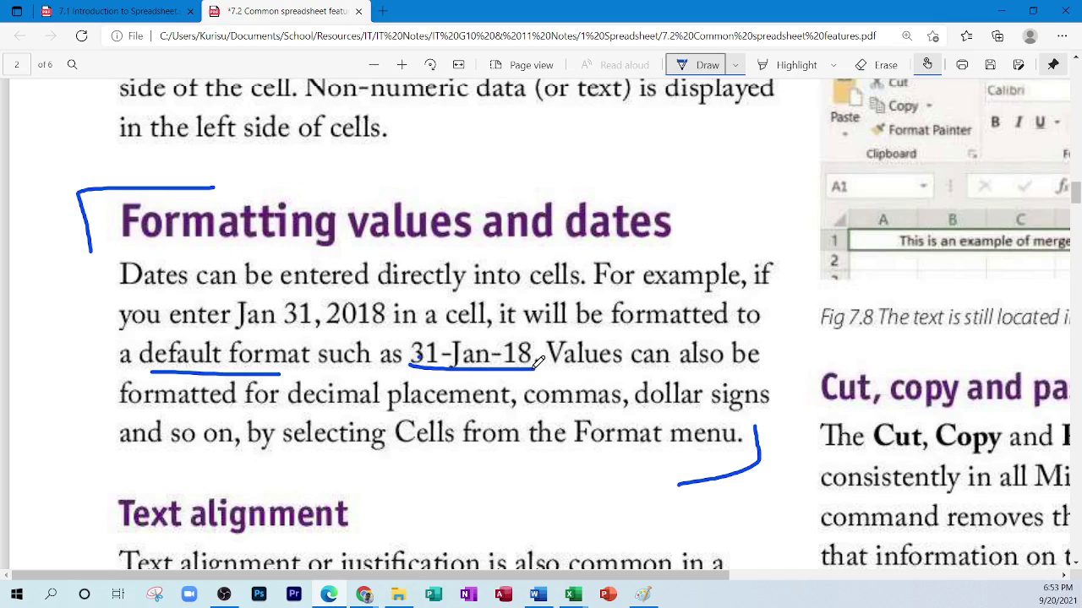
drag(319, 412, 452, 414)
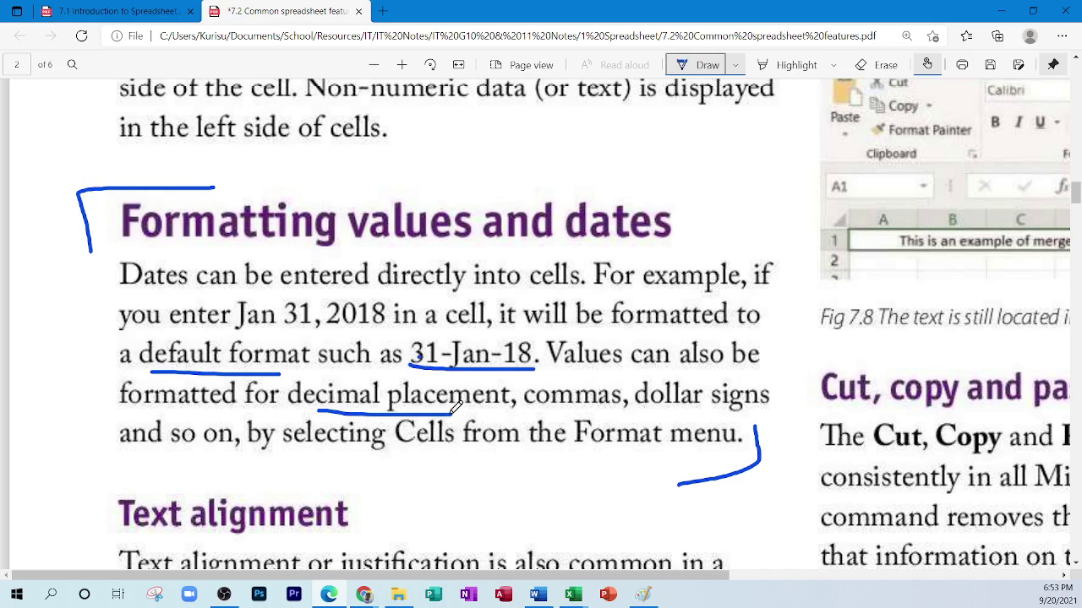
drag(536, 414, 744, 410)
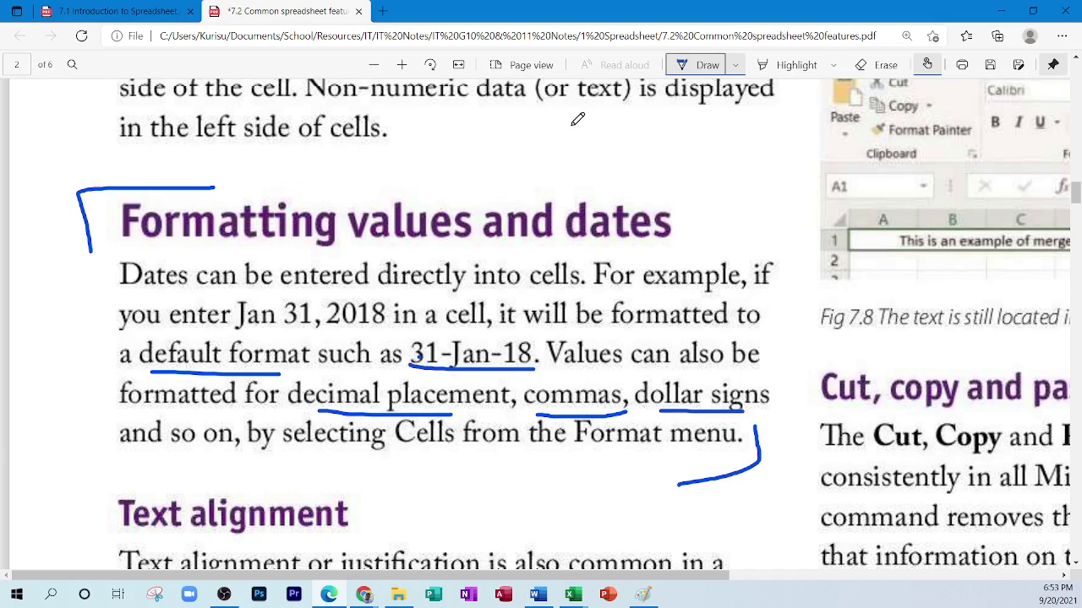
Handwrite 1000000 above the "Formatting values and dates" heading, with 1,000,000 and an arrow pointing to it underneath.
mouse_move(556, 116)
mouse_down()
mouse_move(562, 145)
mouse_move(599, 145)
mouse_move(590, 115)
mouse_move(667, 138)
mouse_move(681, 125)
mouse_move(770, 128)
mouse_up()
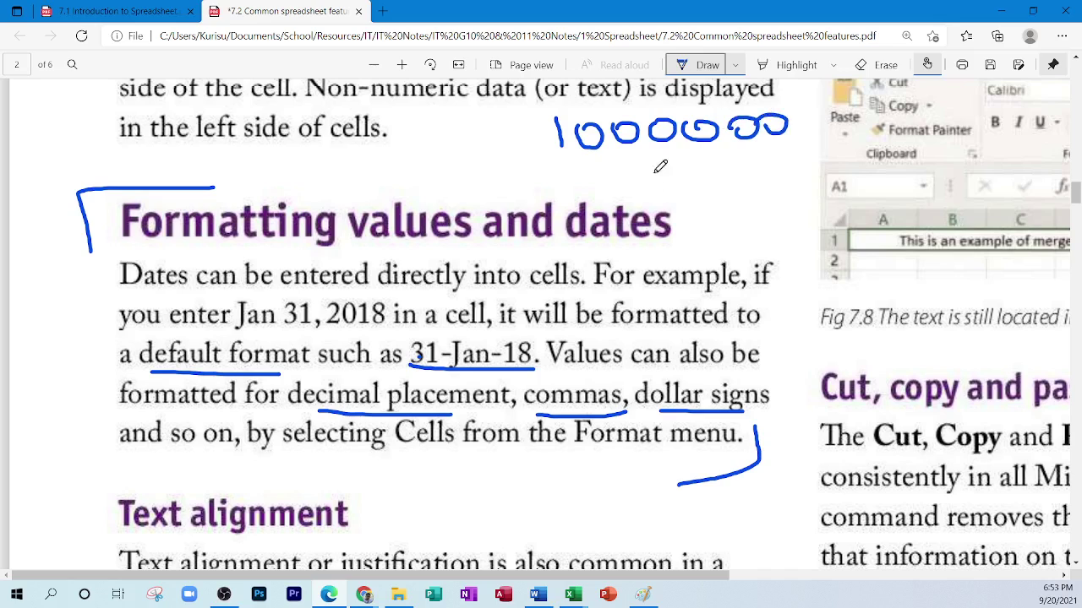
mouse_move(565, 161)
mouse_down()
mouse_move(576, 193)
mouse_move(597, 167)
mouse_up()
drag(631, 162, 634, 164)
drag(666, 161, 669, 162)
mouse_move(695, 164)
mouse_down()
mouse_move(690, 187)
mouse_move(708, 167)
mouse_up()
mouse_move(742, 160)
mouse_down()
mouse_move(736, 169)
mouse_move(764, 166)
mouse_up()
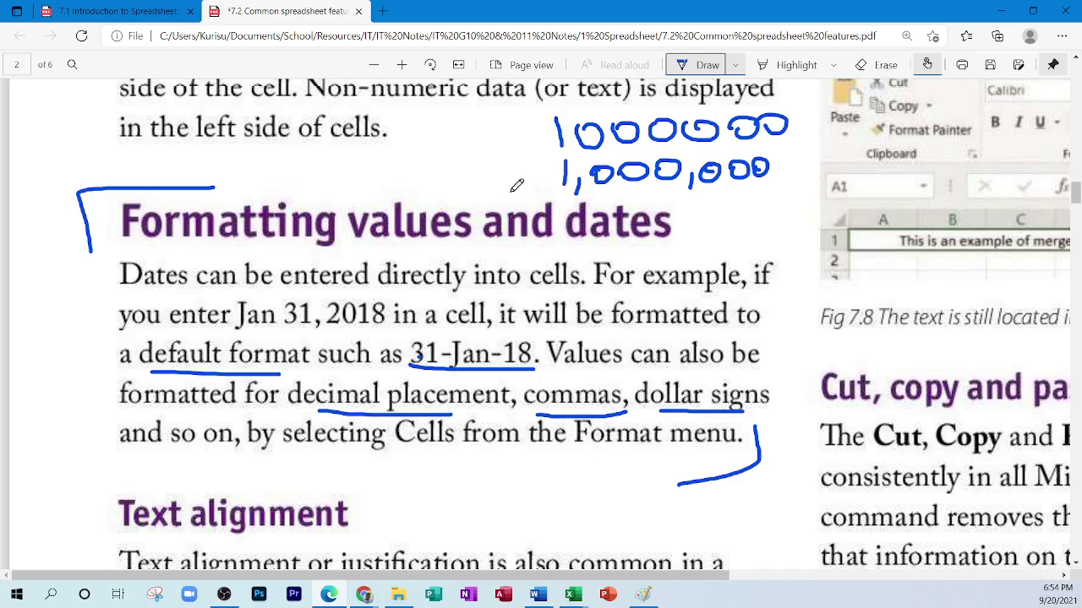
drag(489, 172, 550, 175)
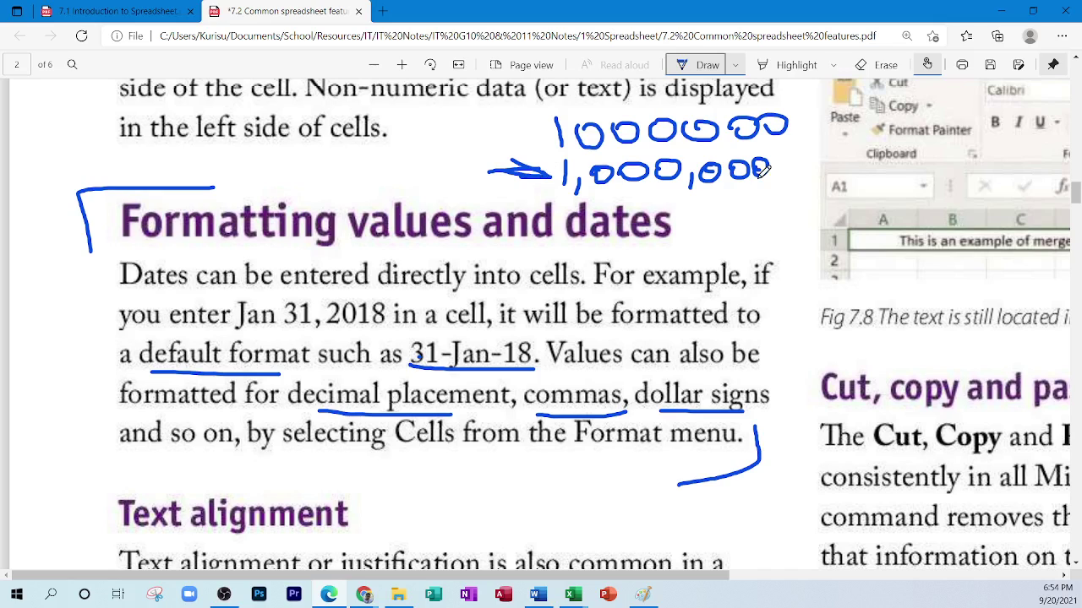
Erase the handwritten 1,000,000 and its arrow, keeping the 1000000 above it.
click(879, 65)
click(610, 173)
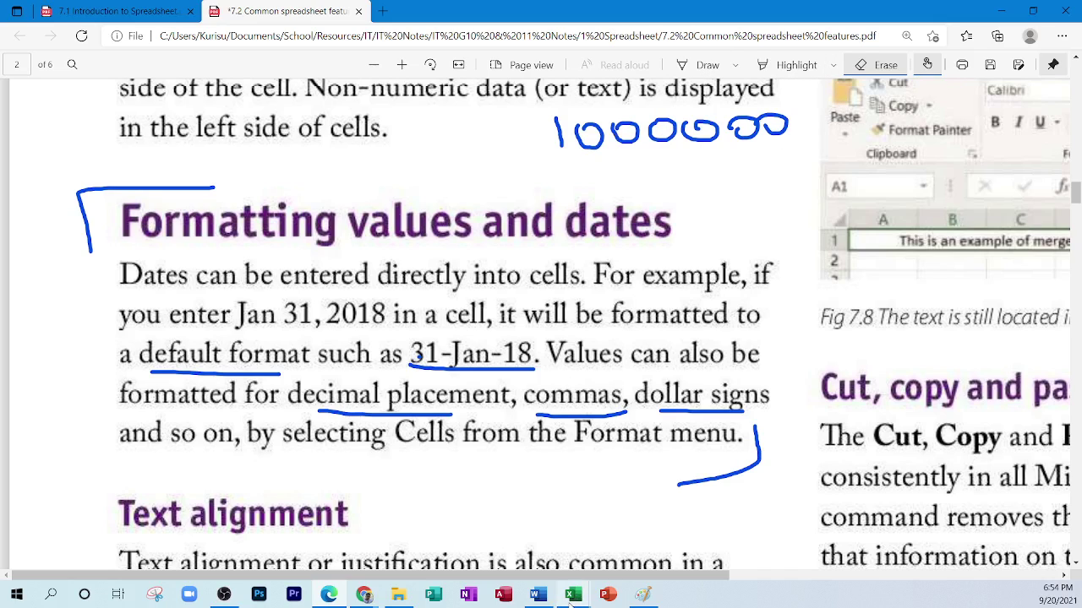
mouse_move(578, 594)
click(592, 548)
click(473, 457)
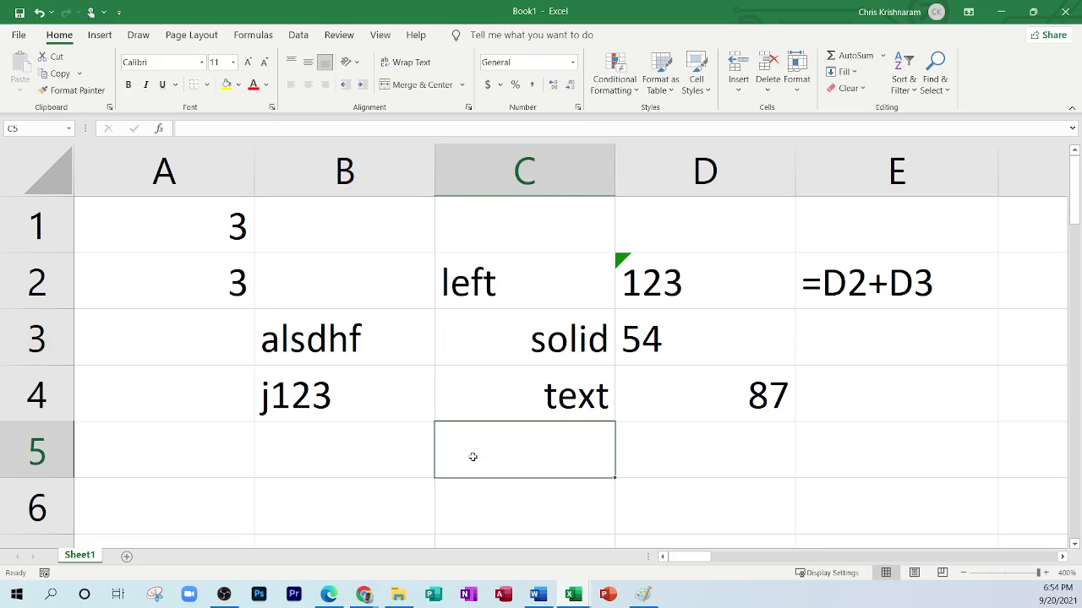
text(234567890)
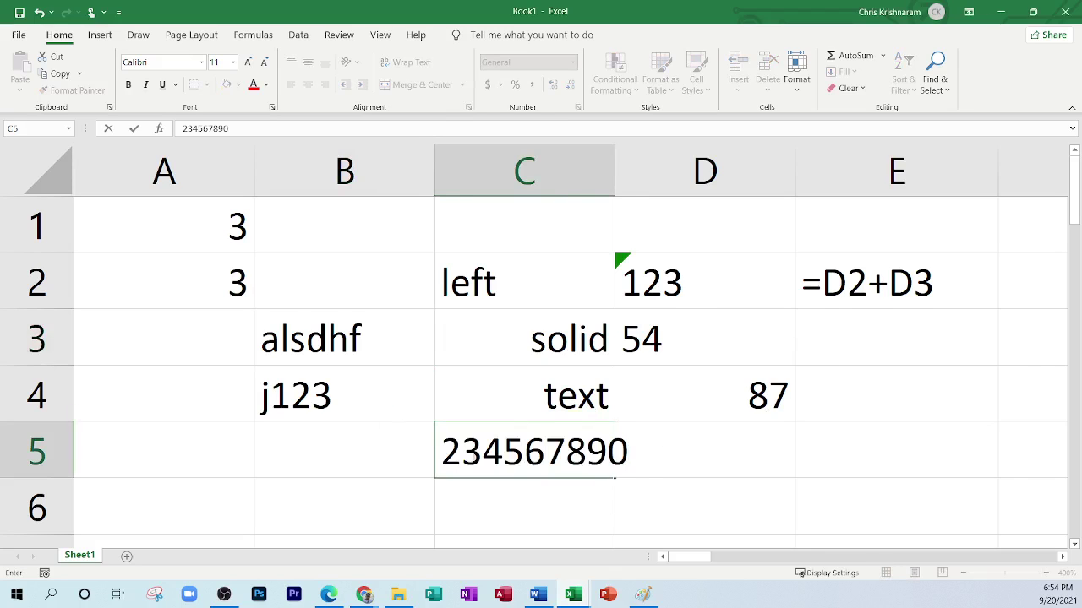
key(Return)
click(516, 444)
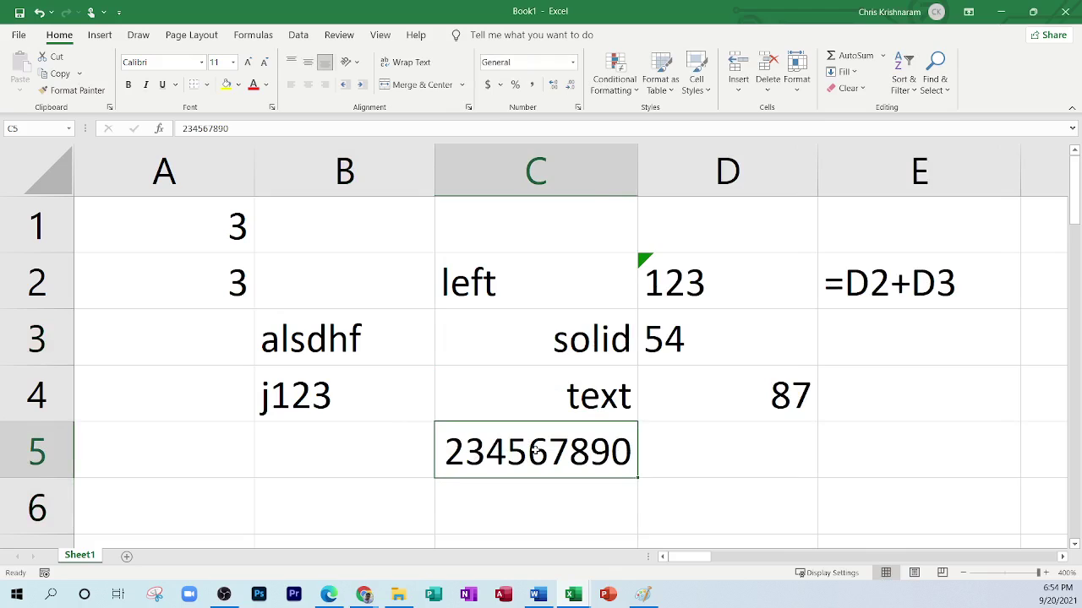
text(100000000000000)
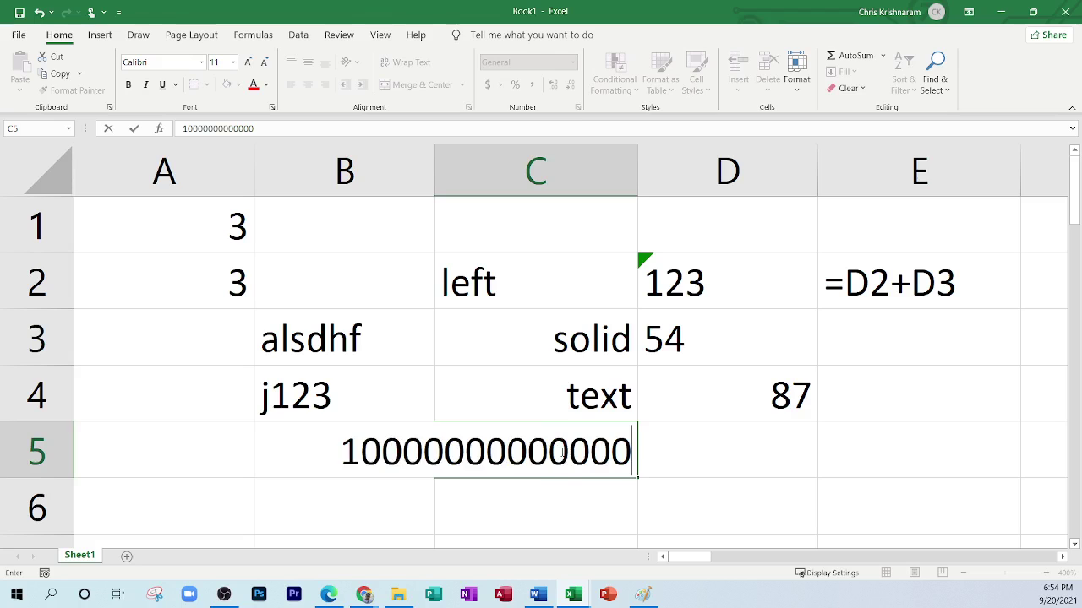
key(Return)
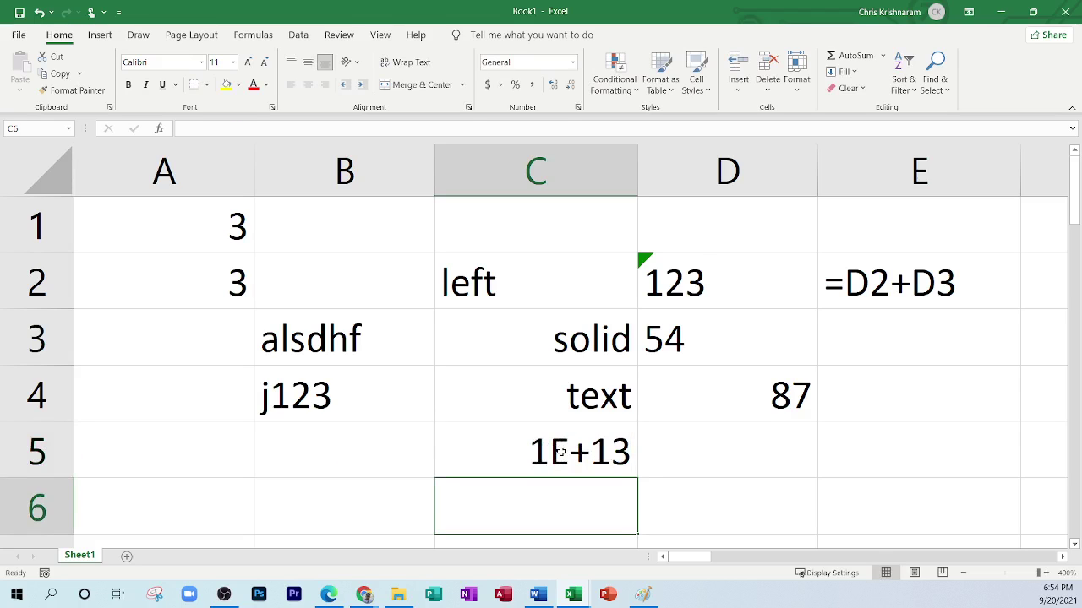
Format cell C5 as Number and apply Comma Style to add thousands separators.
click(560, 452)
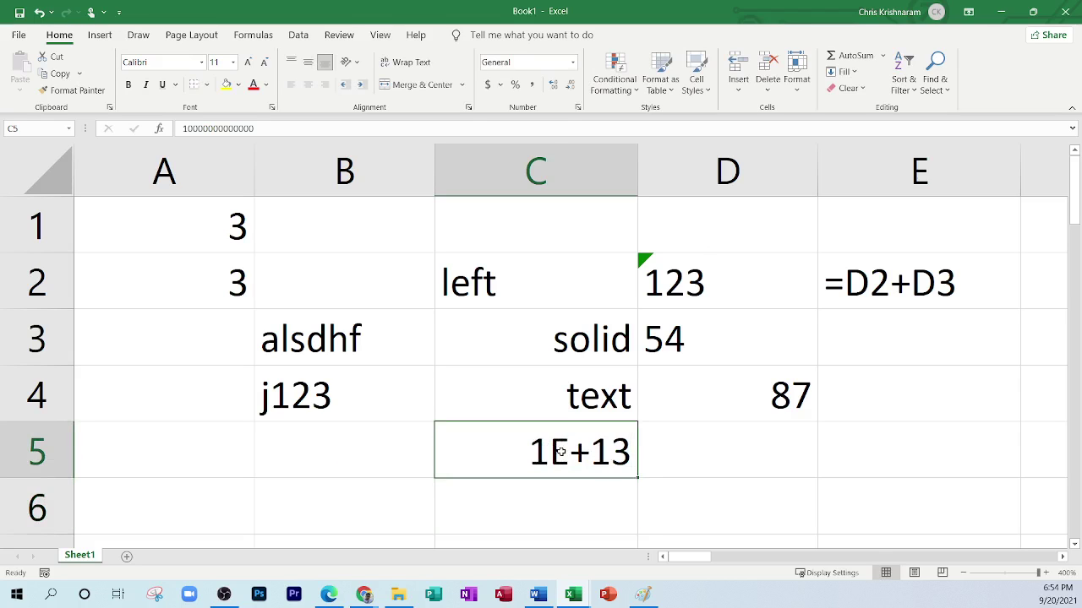
click(571, 64)
click(558, 121)
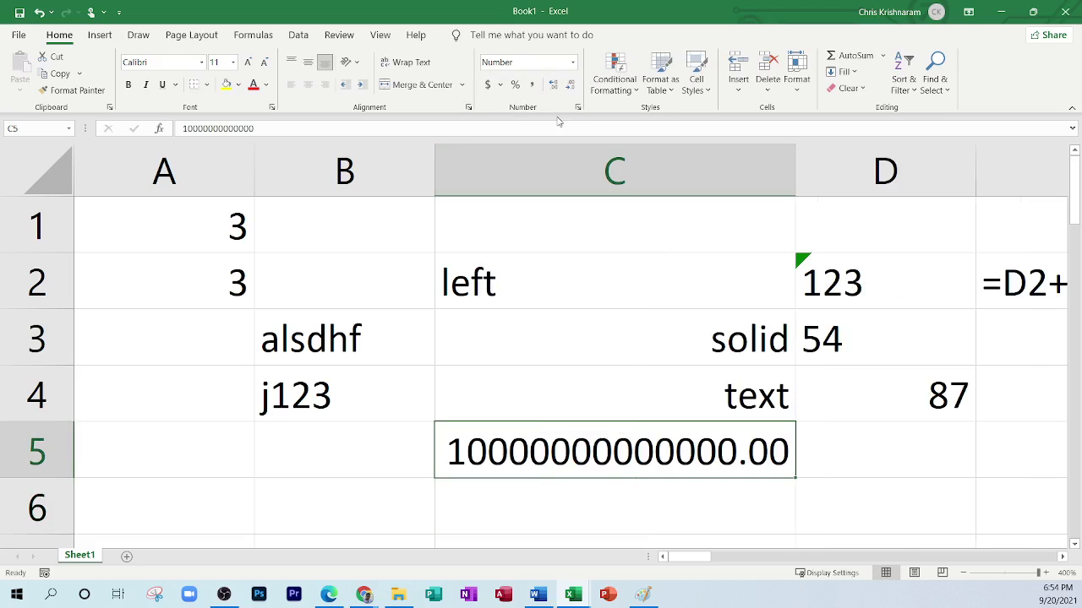
click(800, 468)
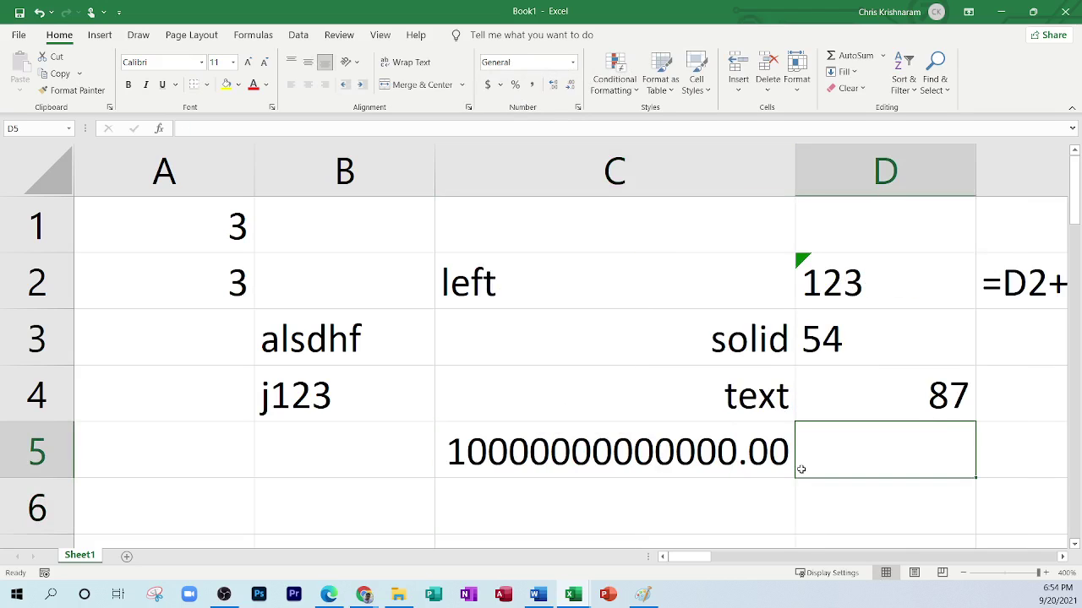
click(582, 467)
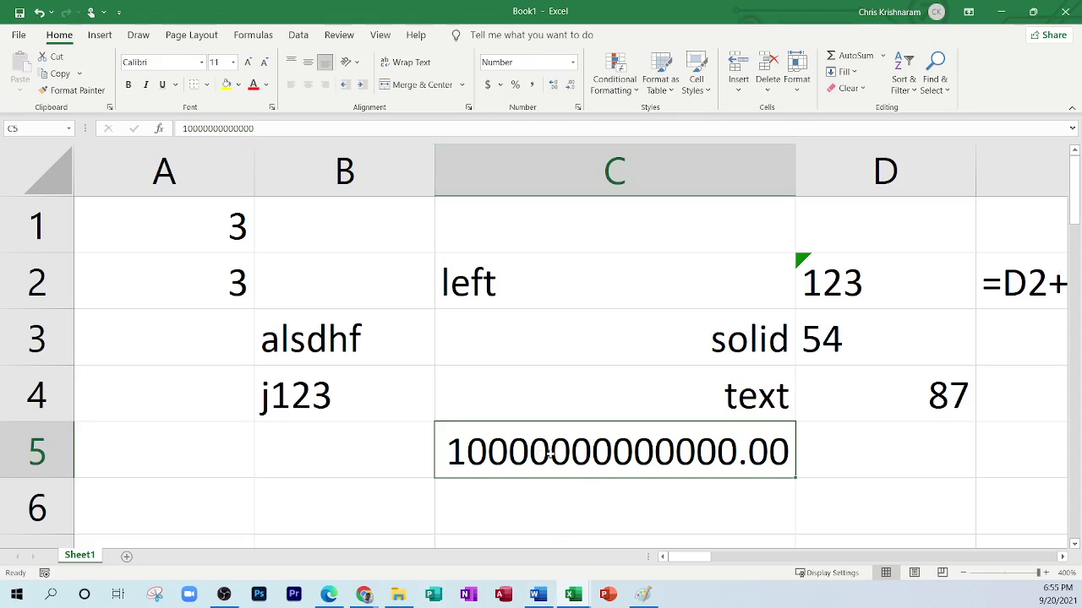
click(533, 87)
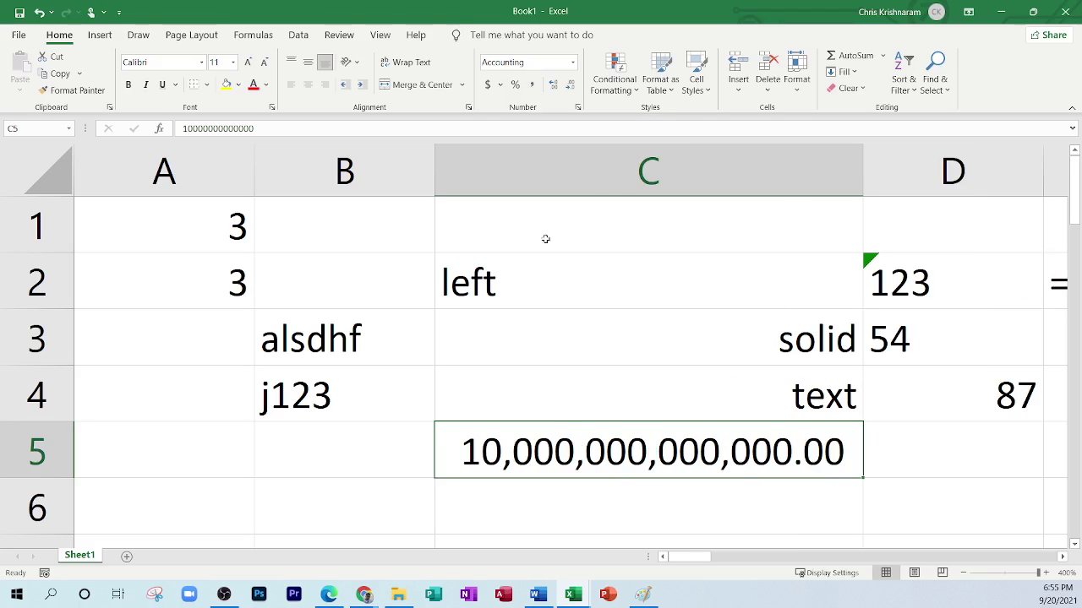
double_click(678, 456)
text(00,000,)
text(00)
key(Return)
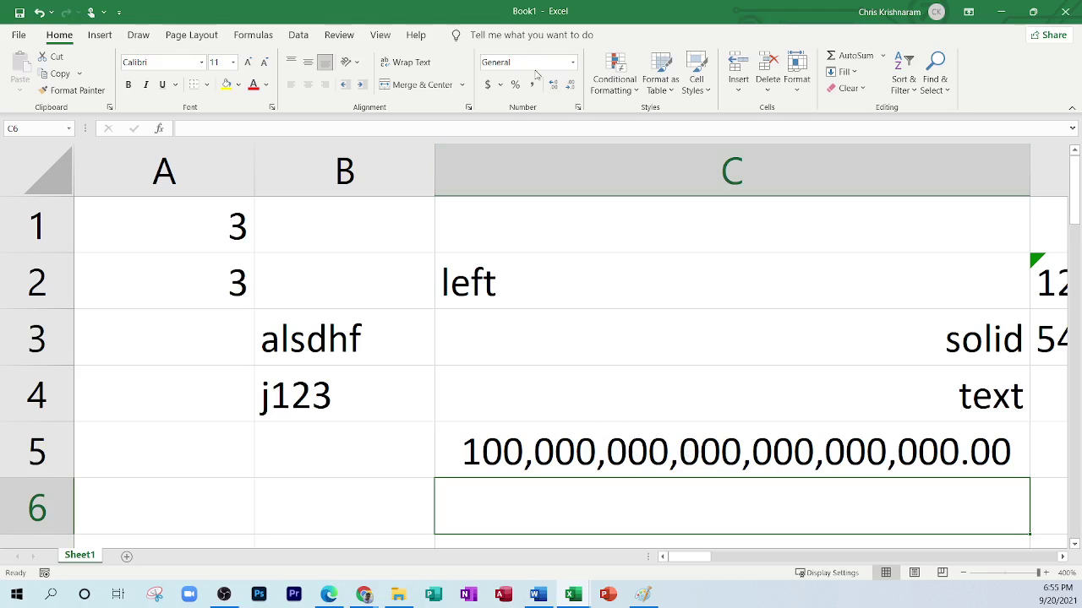
Apply accounting formats to cell C5 in turn: US dollar, £ English (United Kingdom), € Euro, ending with ¥ Chinese (China).
click(487, 85)
key(Up)
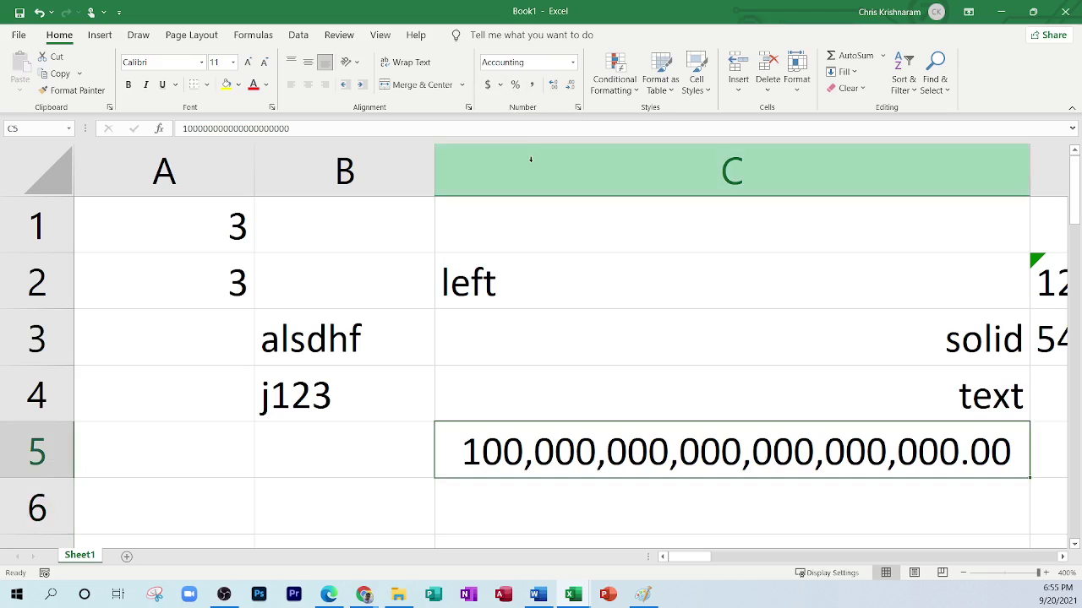
click(487, 85)
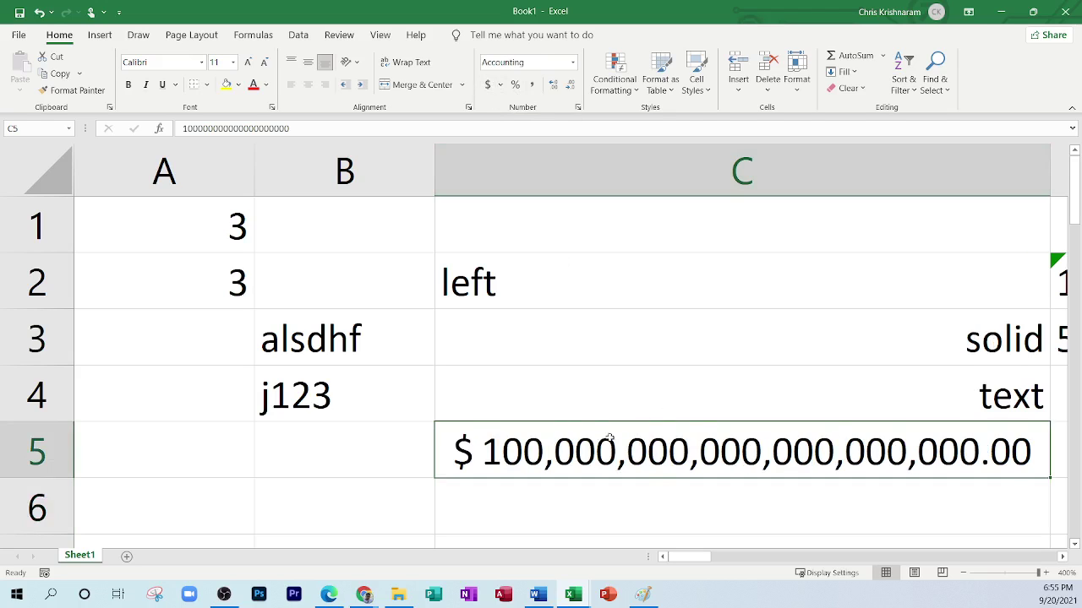
click(502, 86)
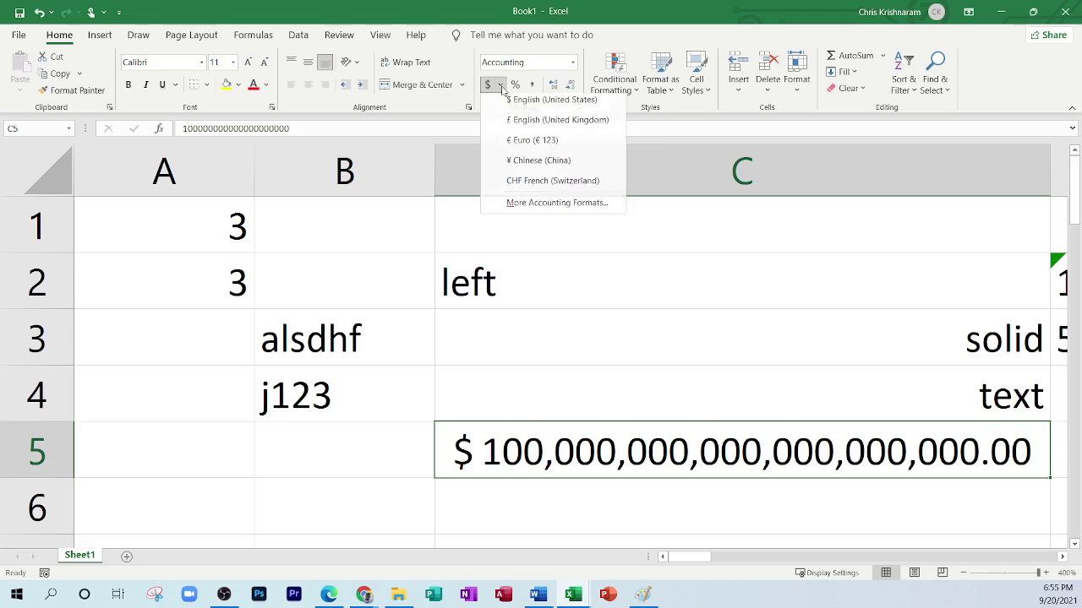
click(531, 126)
click(501, 86)
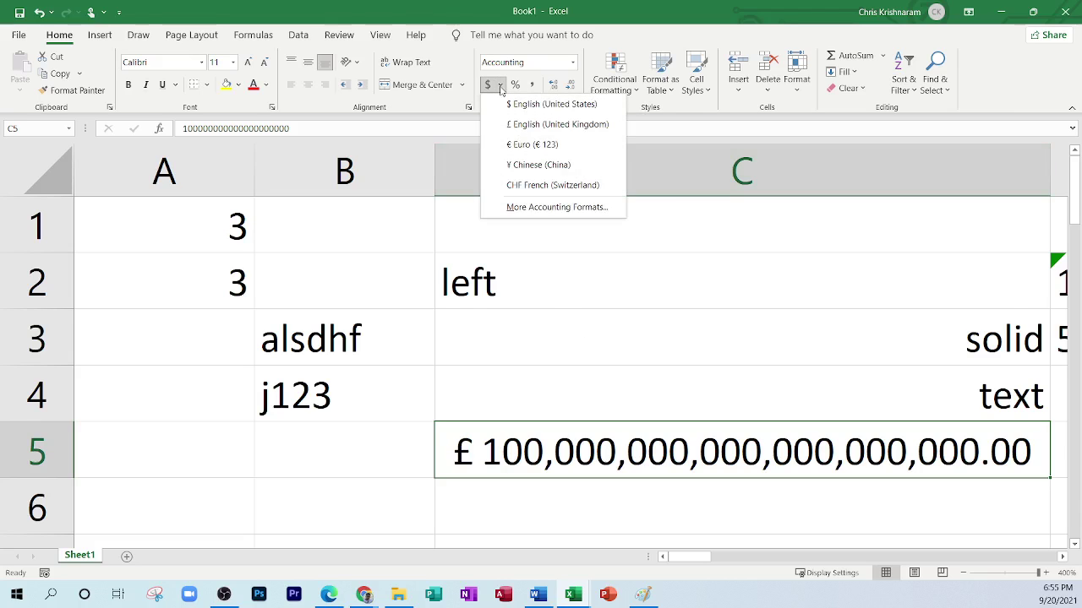
click(533, 144)
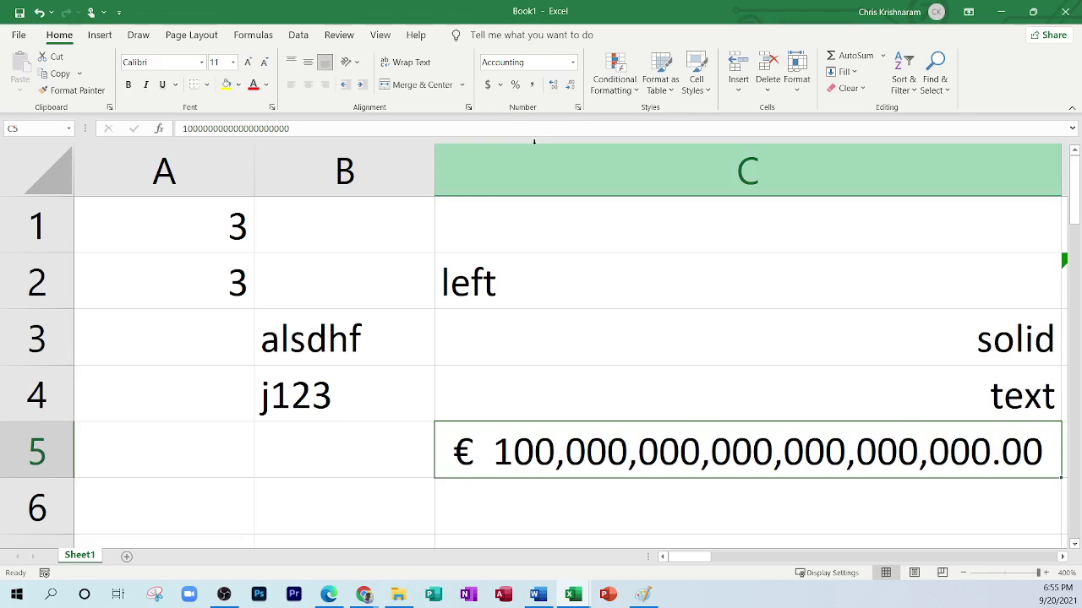
click(501, 85)
click(541, 165)
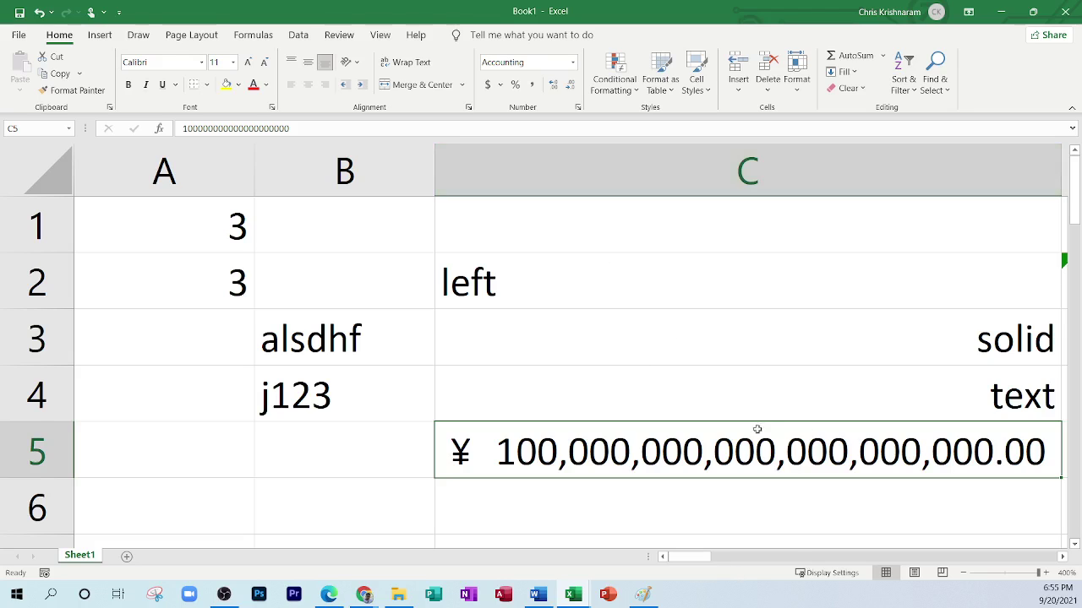
double_click(747, 454)
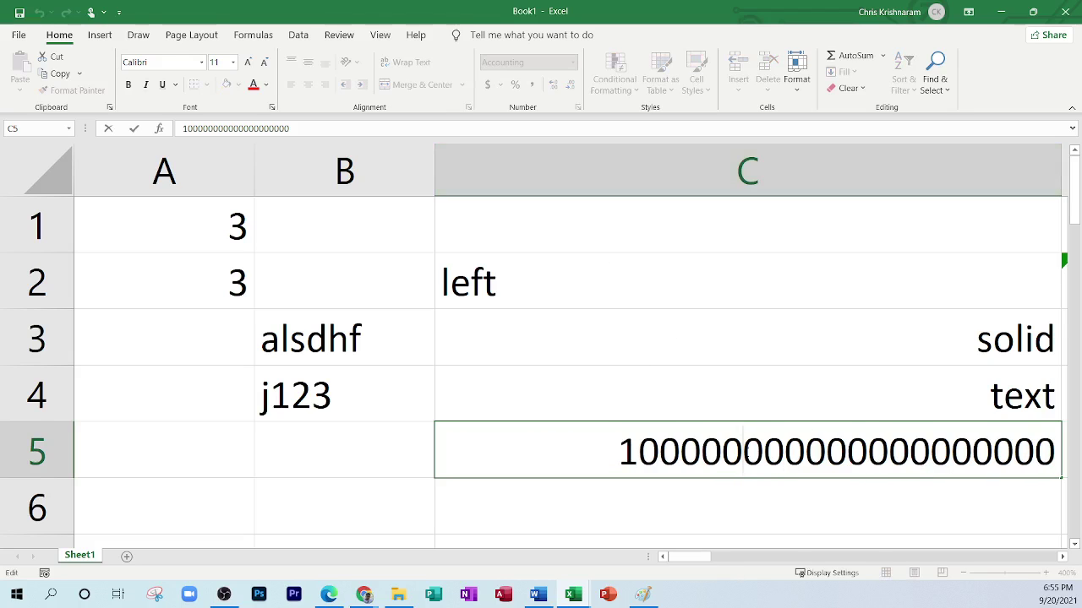
key(Delete)
key(Delete)
key(Delete)
key(Delete)
key(Delete)
key(Delete)
key(Delete)
key(Delete)
key(Return)
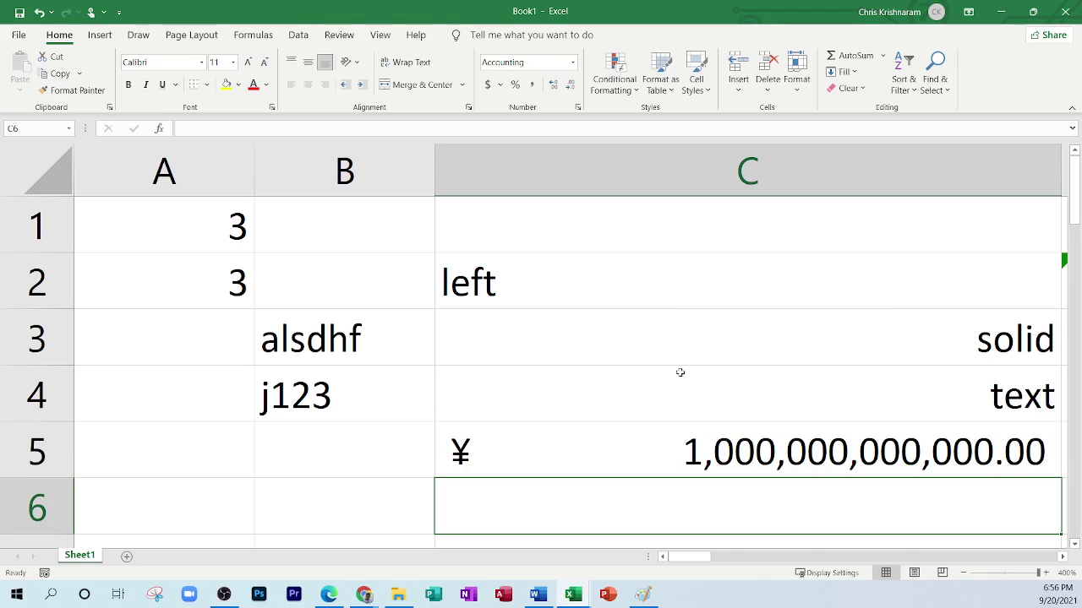
Glance at the PDF notes in Edge, return to Excel and increase cell C5 to eight decimal places.
click(332, 594)
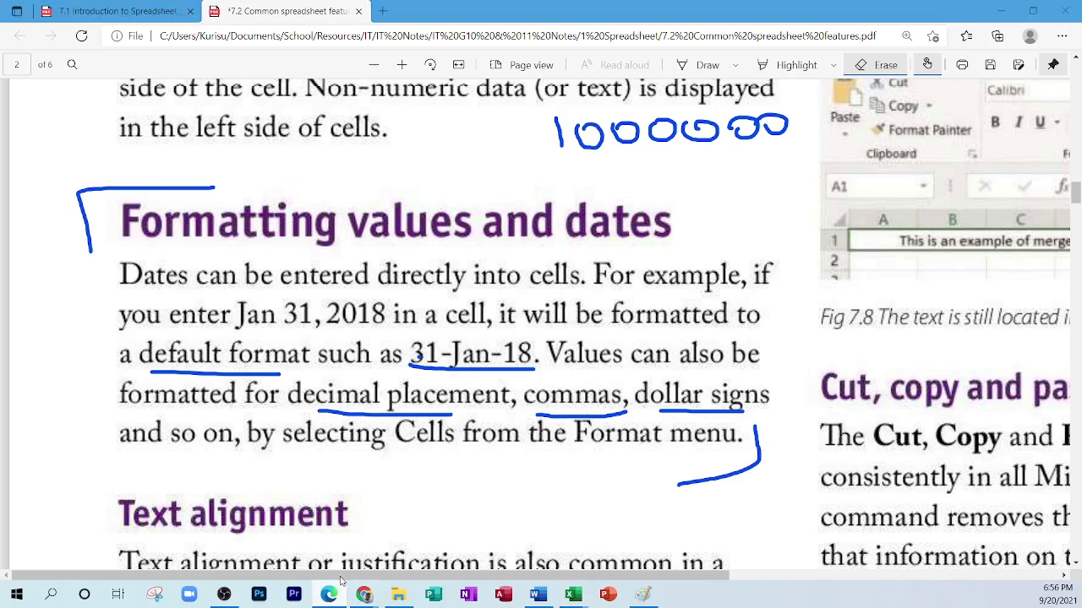
key(alt+Tab)
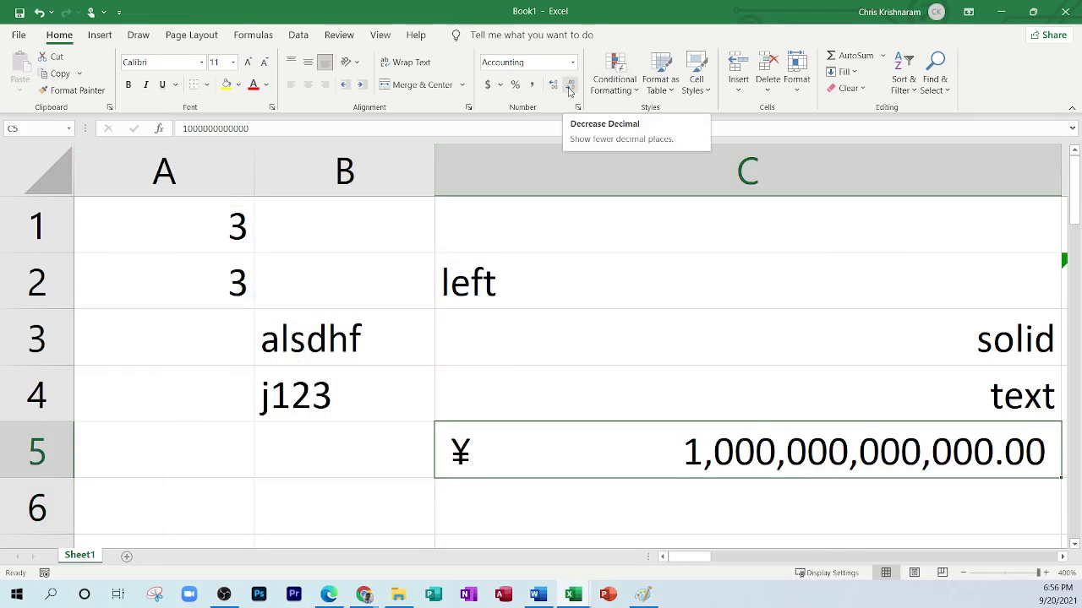
click(554, 88)
click(555, 88)
click(554, 88)
click(554, 87)
click(554, 88)
click(555, 88)
double_click(898, 451)
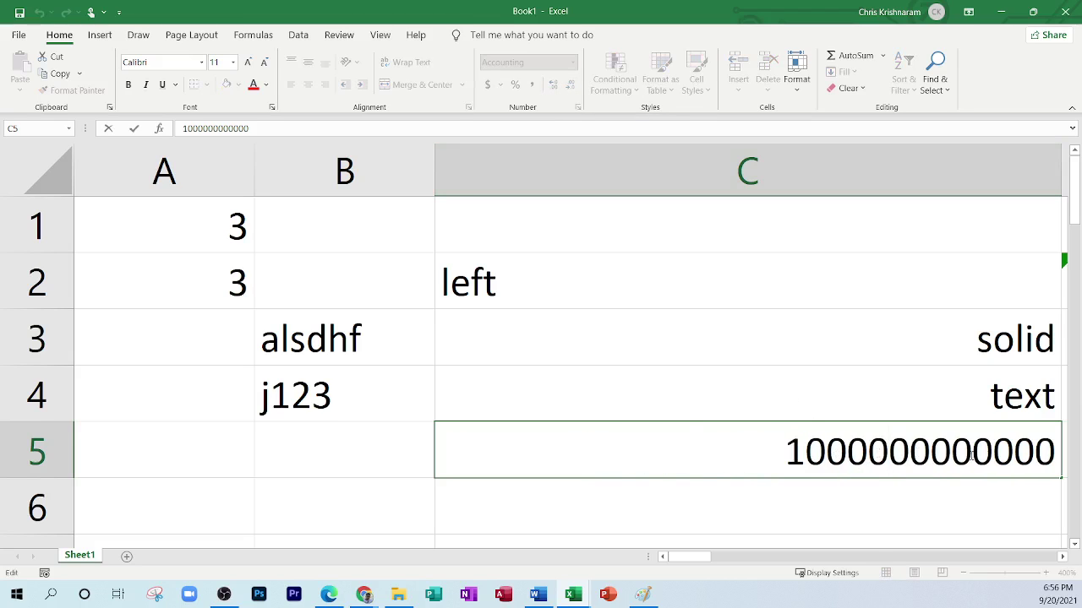
click(810, 334)
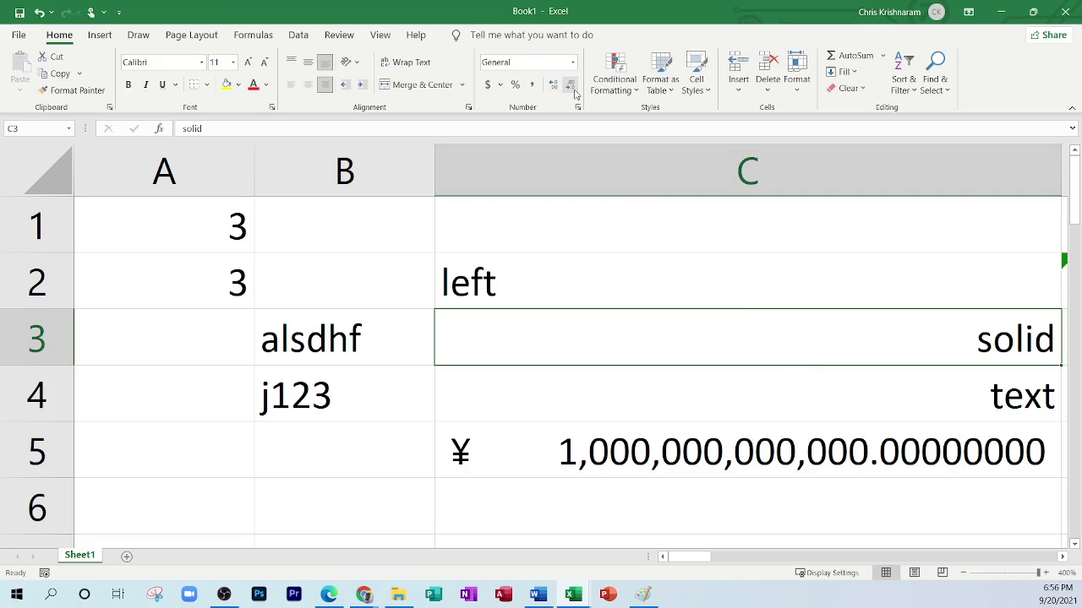
Decrease the decimal places of cell C5 to zero.
click(682, 448)
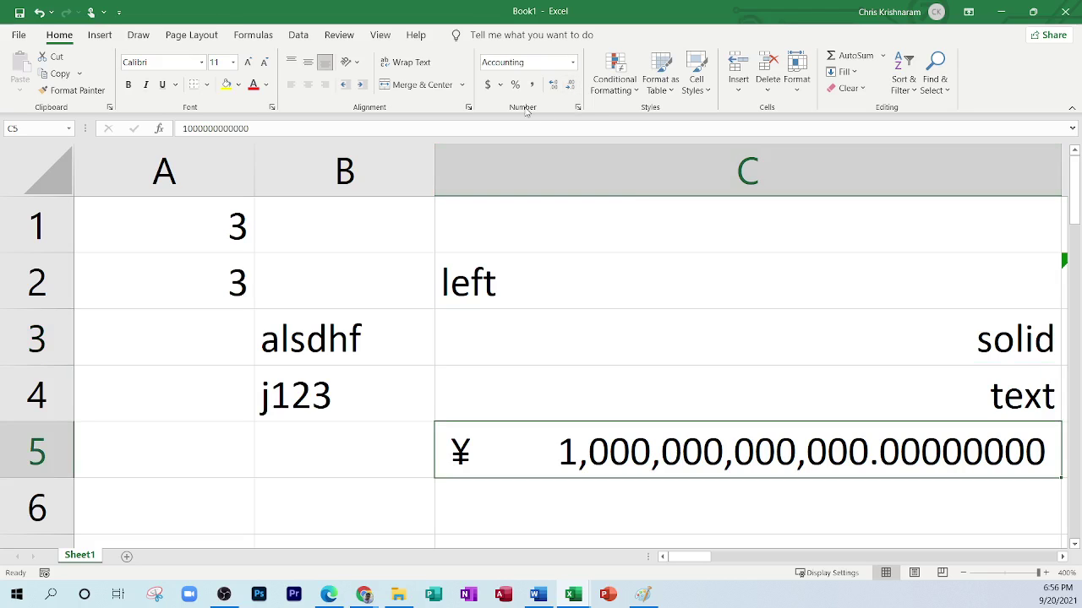
click(565, 91)
click(566, 90)
click(566, 91)
click(565, 90)
click(566, 90)
click(565, 90)
click(566, 90)
click(565, 90)
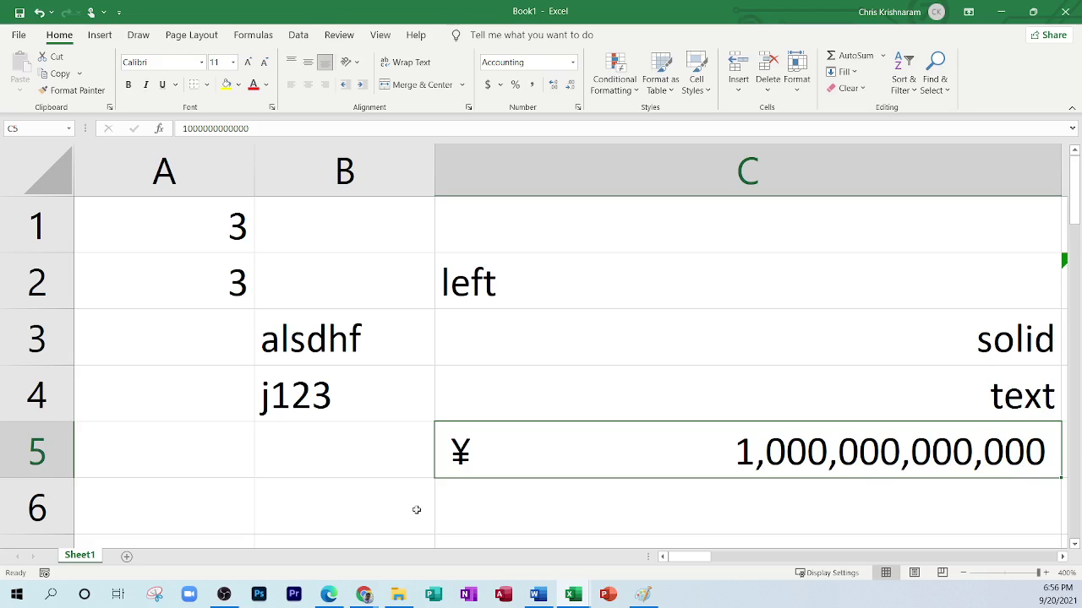
Switch to Edge to check the "Formatting values and dates" passage and return to the Excel workbook.
click(329, 594)
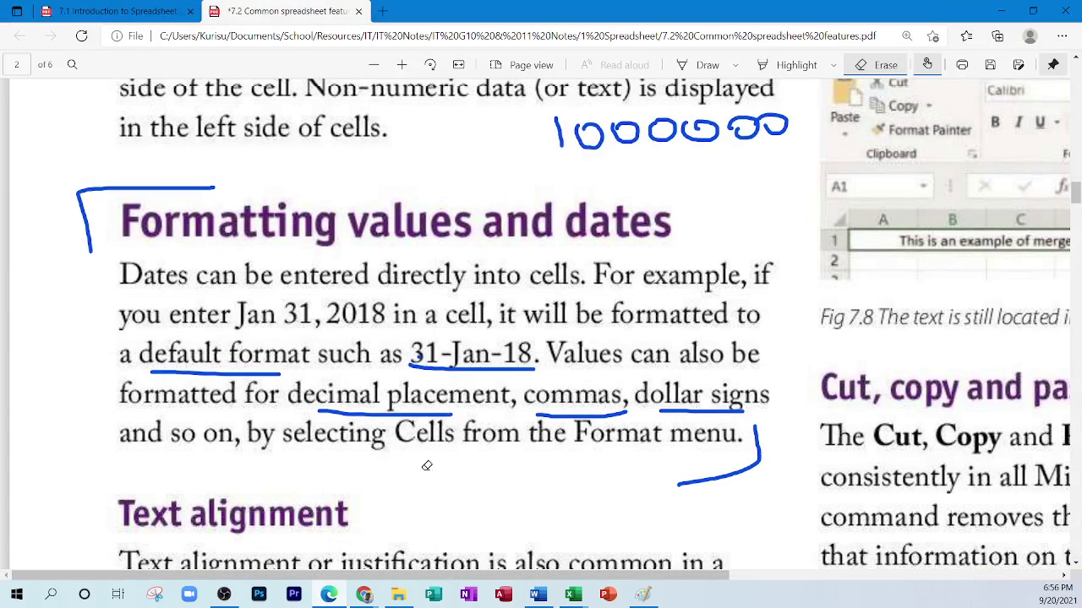
click(329, 594)
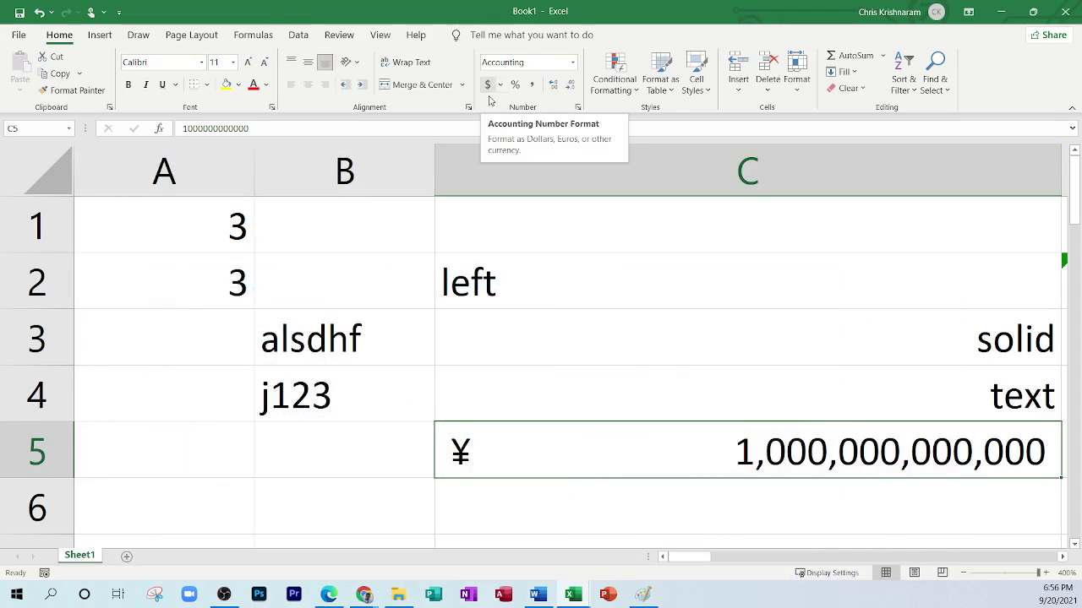
Try the percent style, comma style, two-decimal Percentage format and Number format on cell C5 in turn.
click(514, 85)
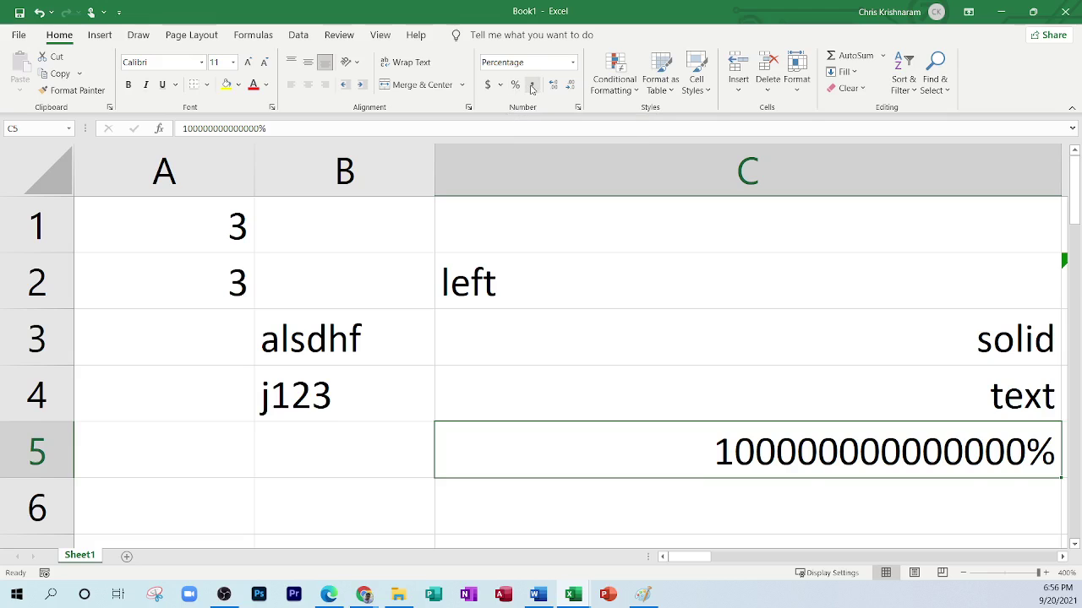
click(531, 85)
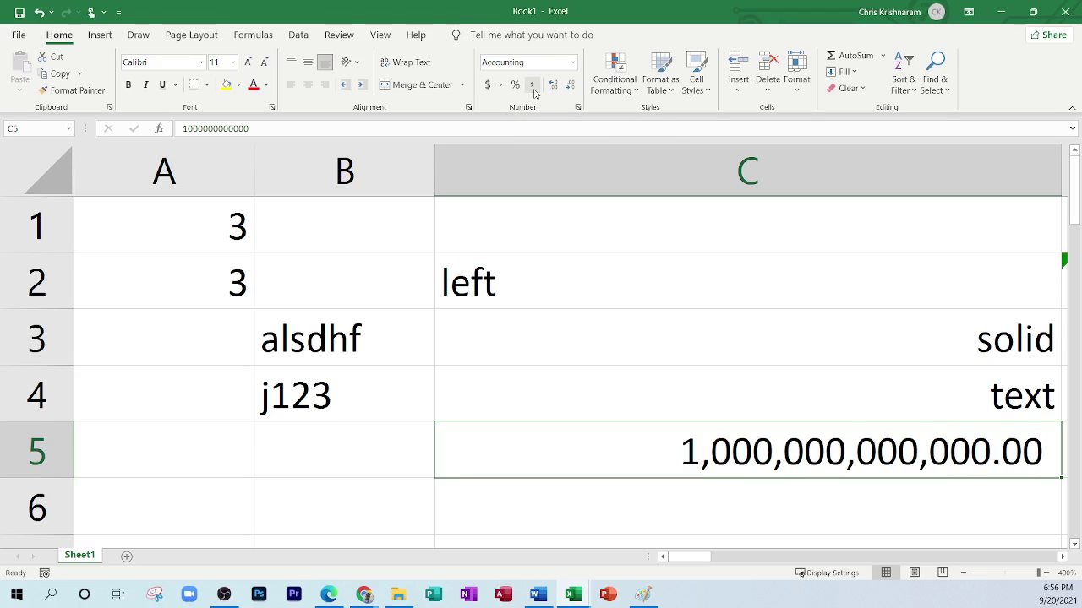
click(572, 63)
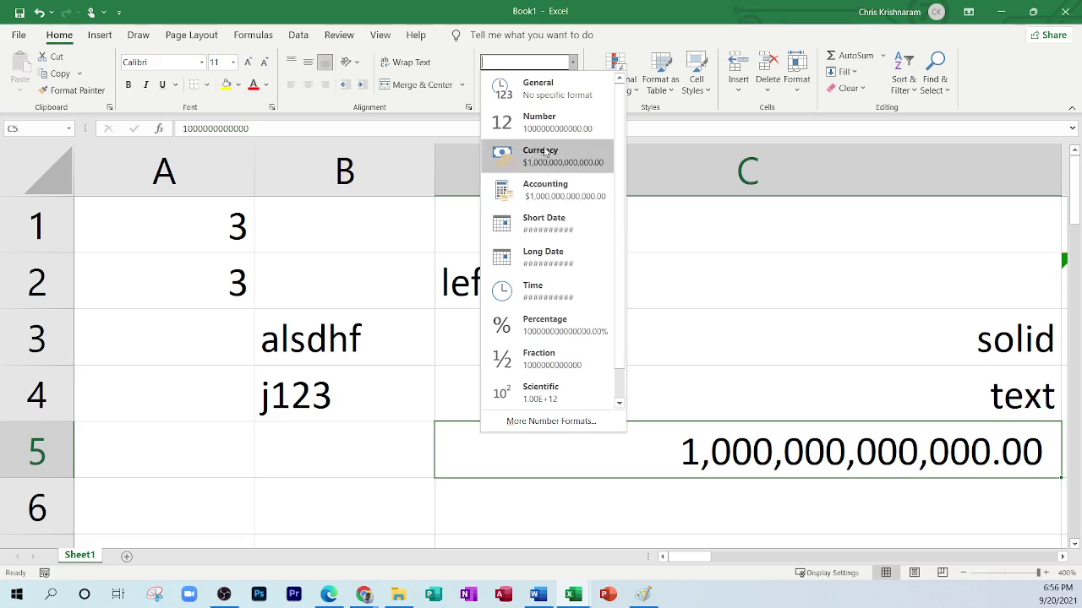
click(564, 336)
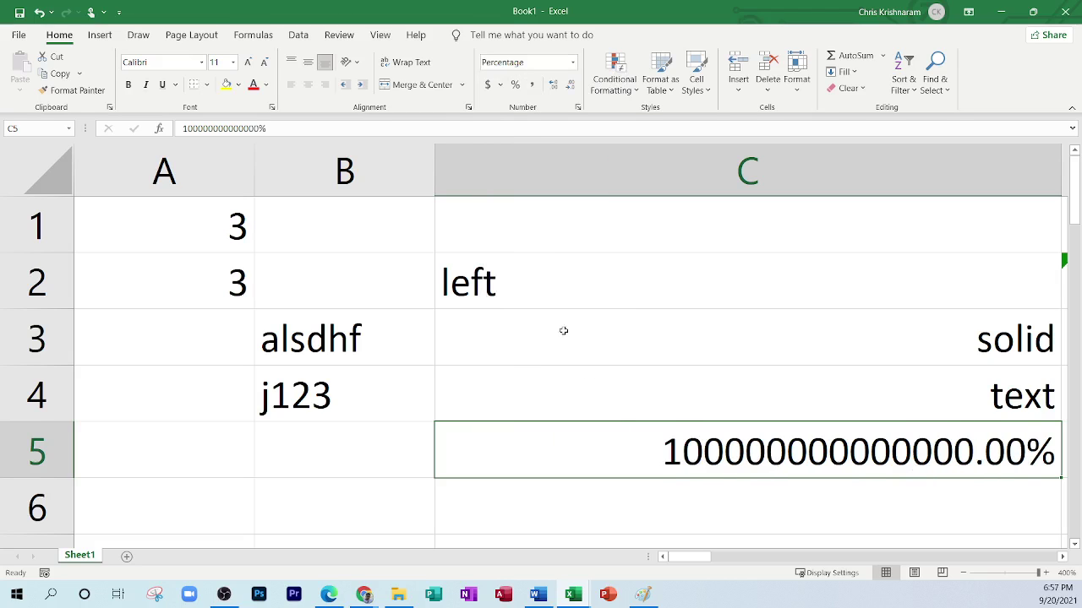
click(572, 62)
click(545, 129)
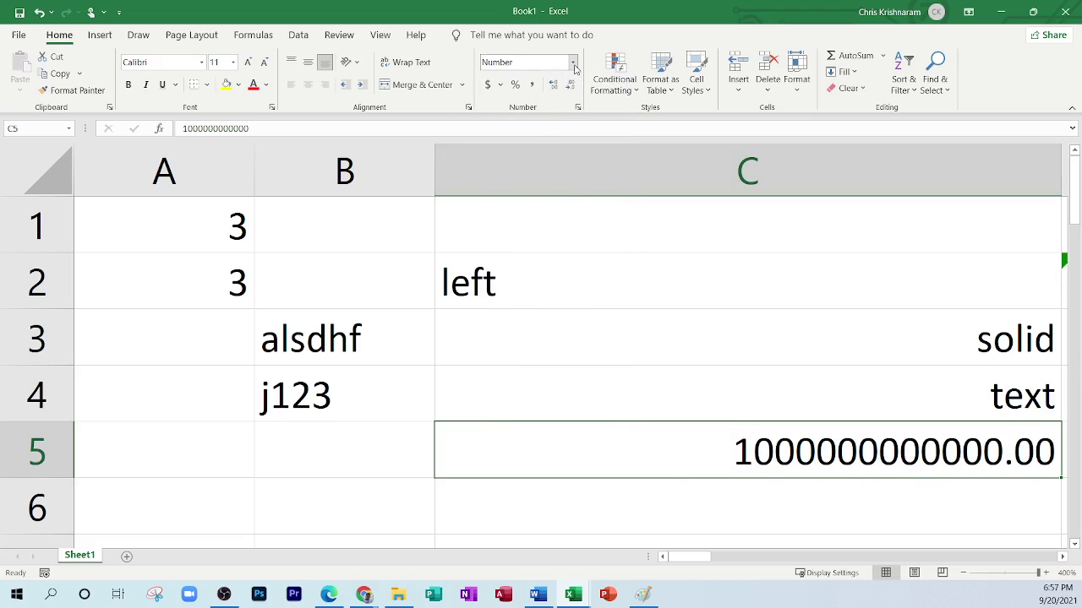
Format cell C5 as Currency and switch it to the Scientific format.
click(572, 63)
click(546, 161)
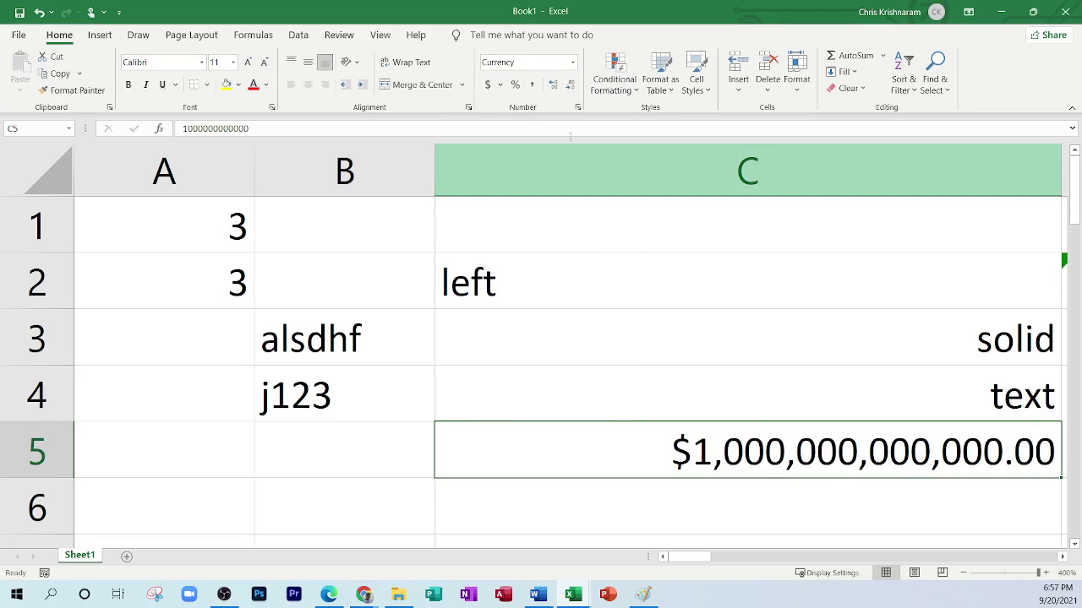
click(572, 62)
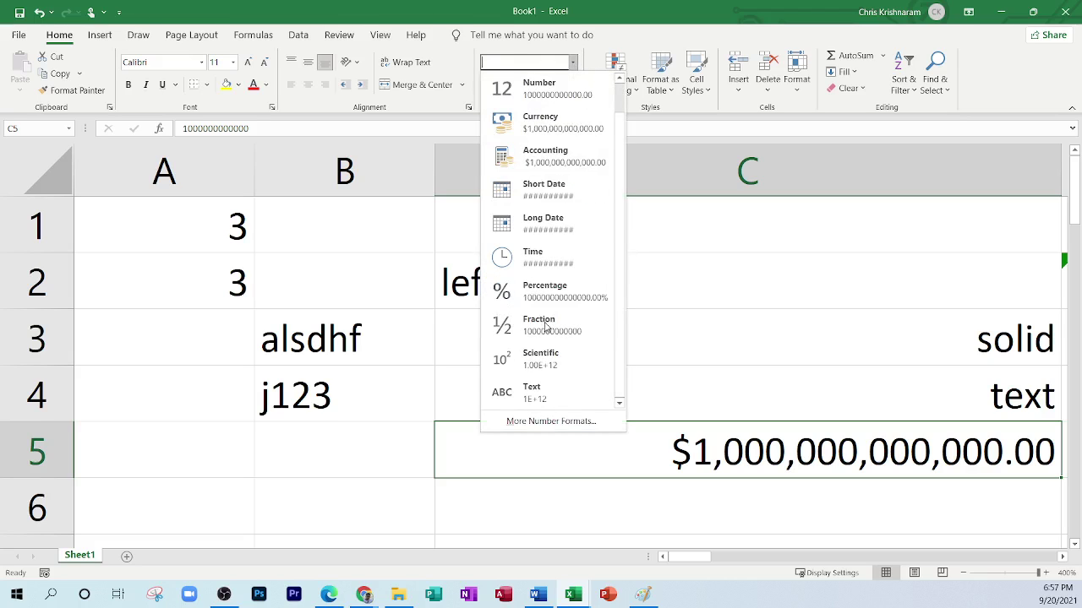
click(530, 368)
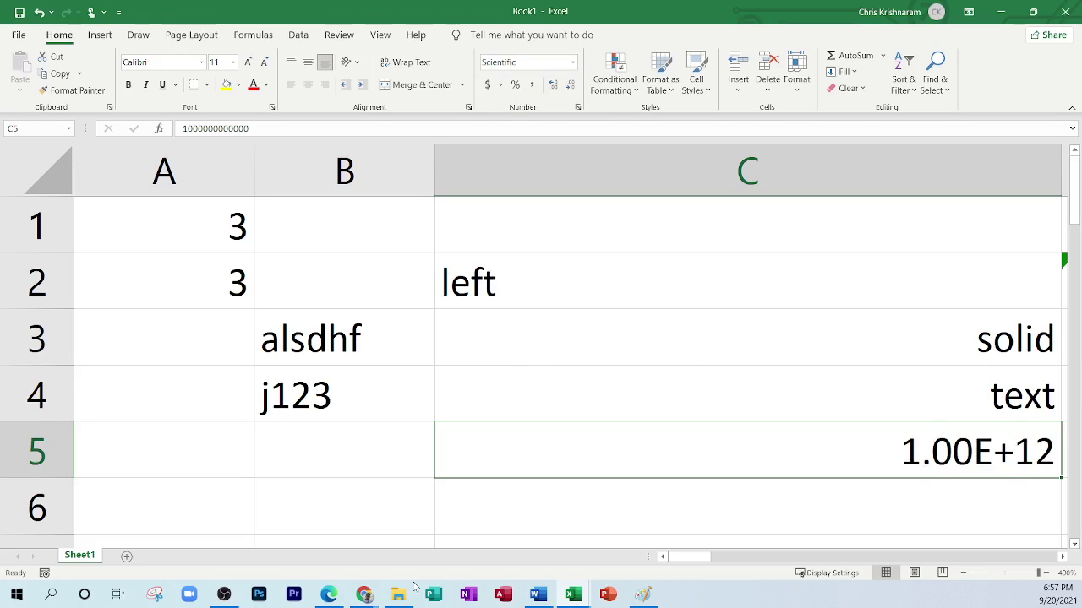
Switch to the PDF notes in Edge, draw boxes around "default format" and "31-Jan-18", and return to Excel.
click(329, 594)
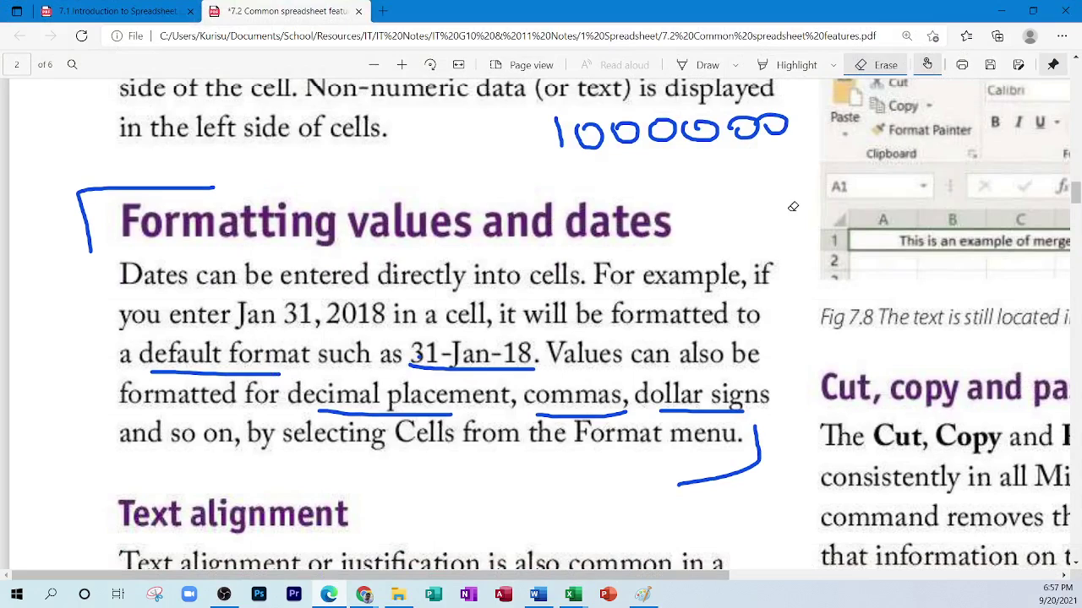
click(685, 73)
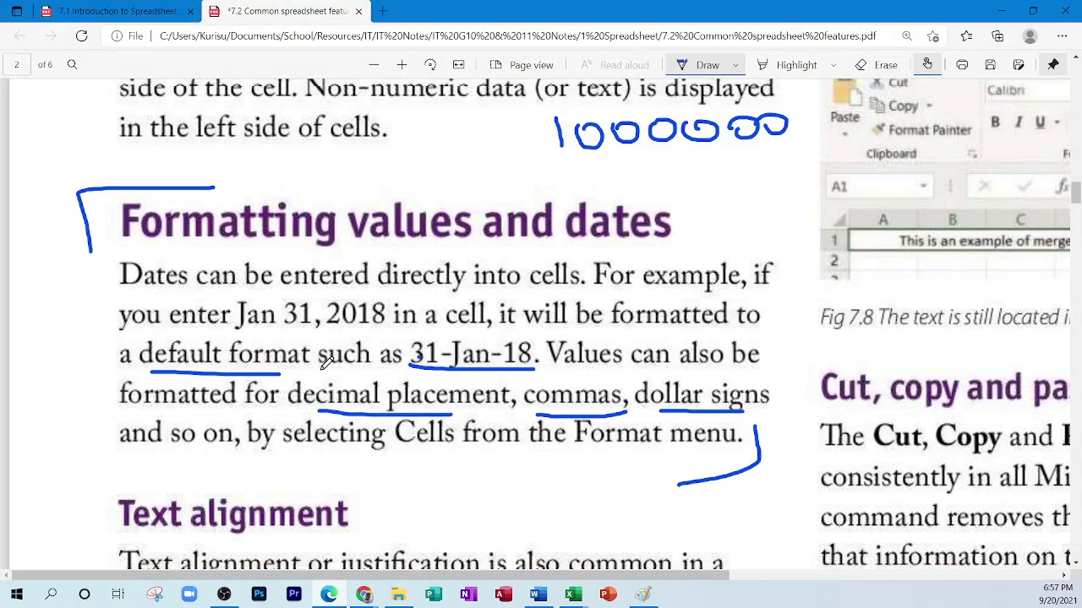
mouse_move(160, 363)
mouse_down()
mouse_move(271, 328)
mouse_move(311, 372)
mouse_move(248, 364)
mouse_up()
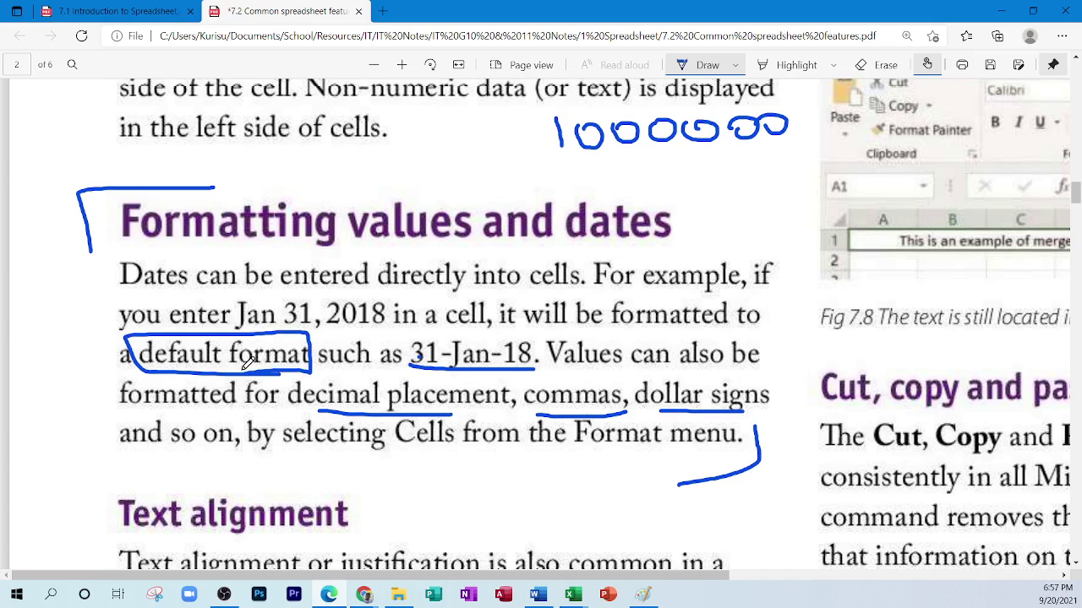
click(1000, 11)
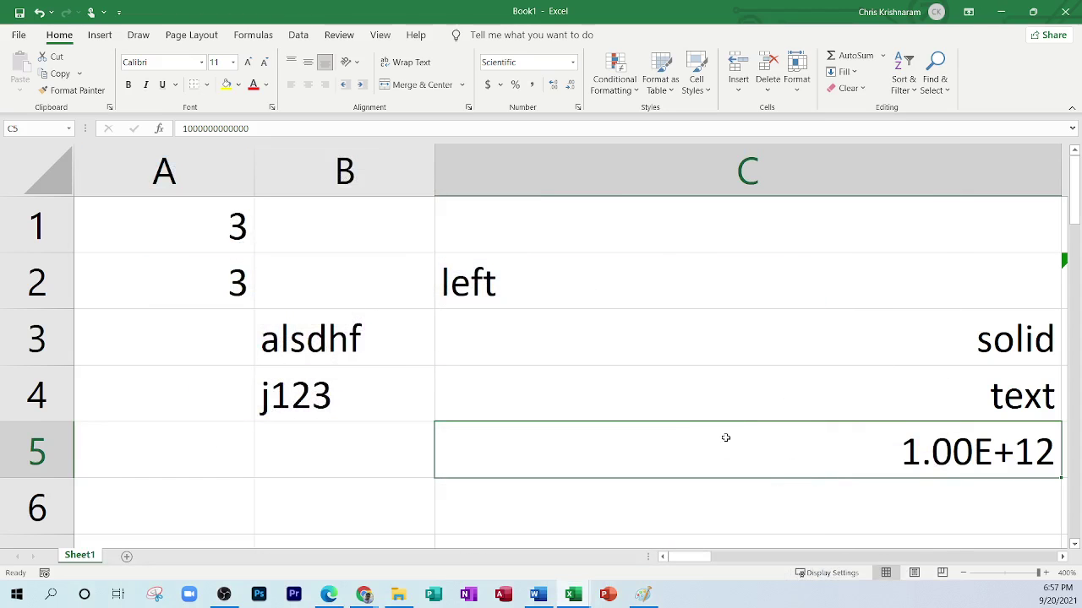
click(328, 594)
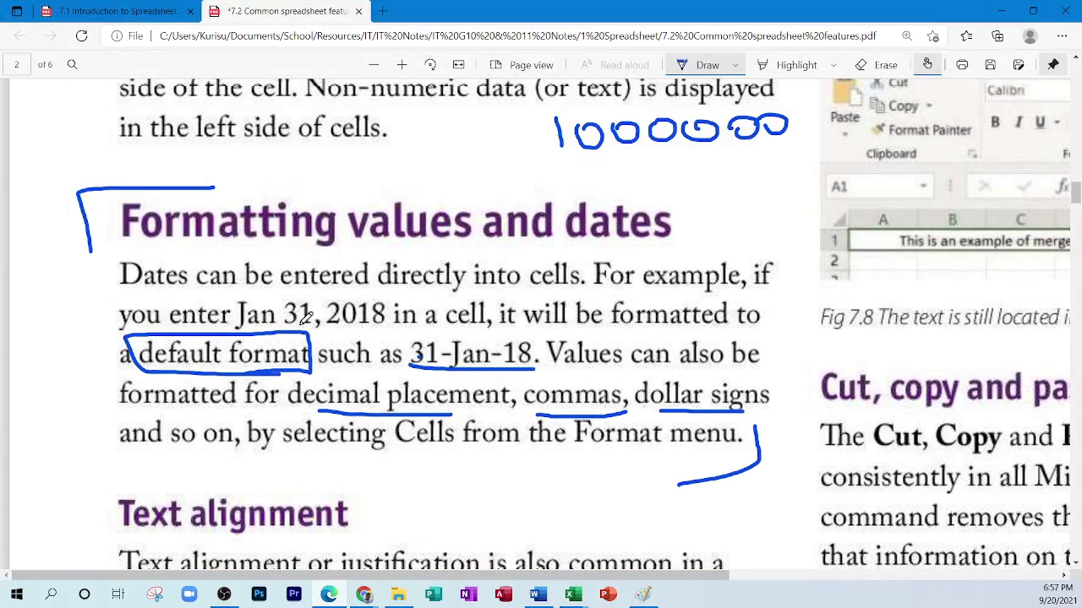
mouse_move(416, 372)
mouse_down()
mouse_move(524, 331)
mouse_move(401, 368)
mouse_move(415, 364)
mouse_up()
click(1001, 10)
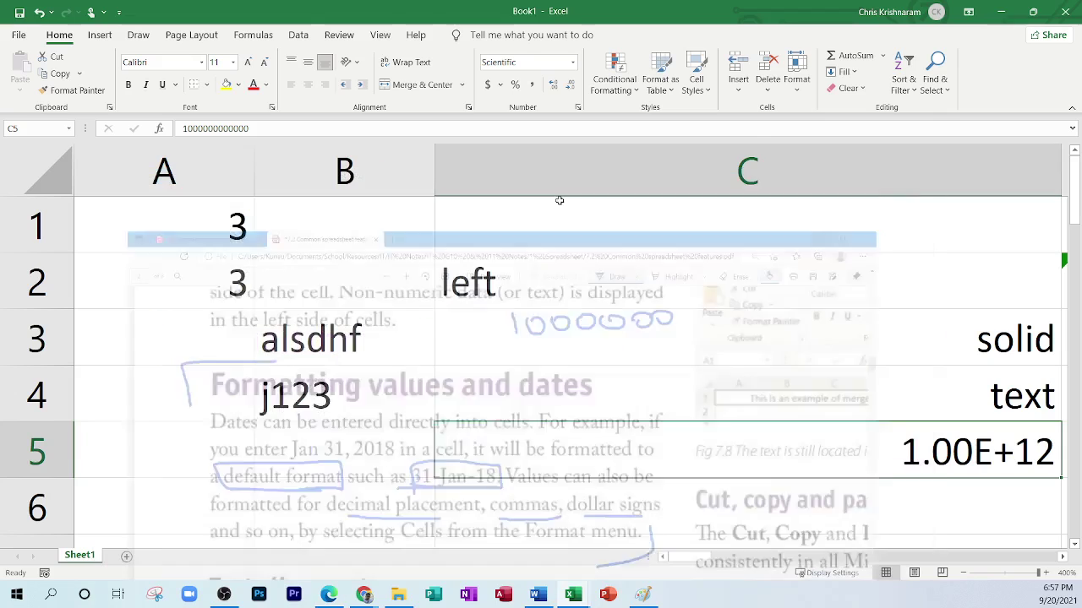
Add a new worksheet and enter the date jan 31, 2018 in cell B2.
click(127, 557)
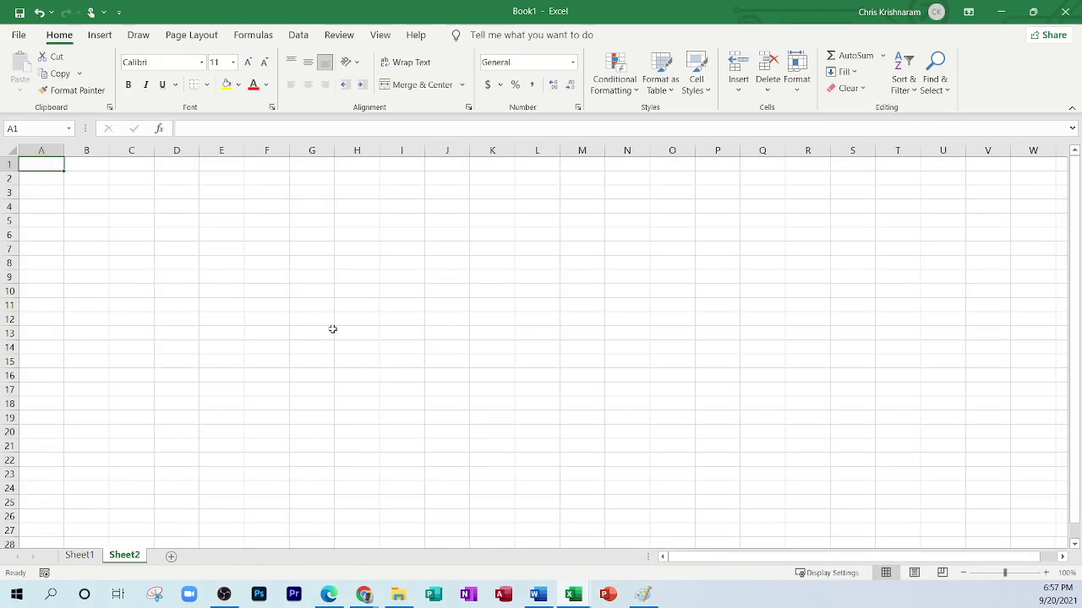
scroll(339, 278, up, 10)
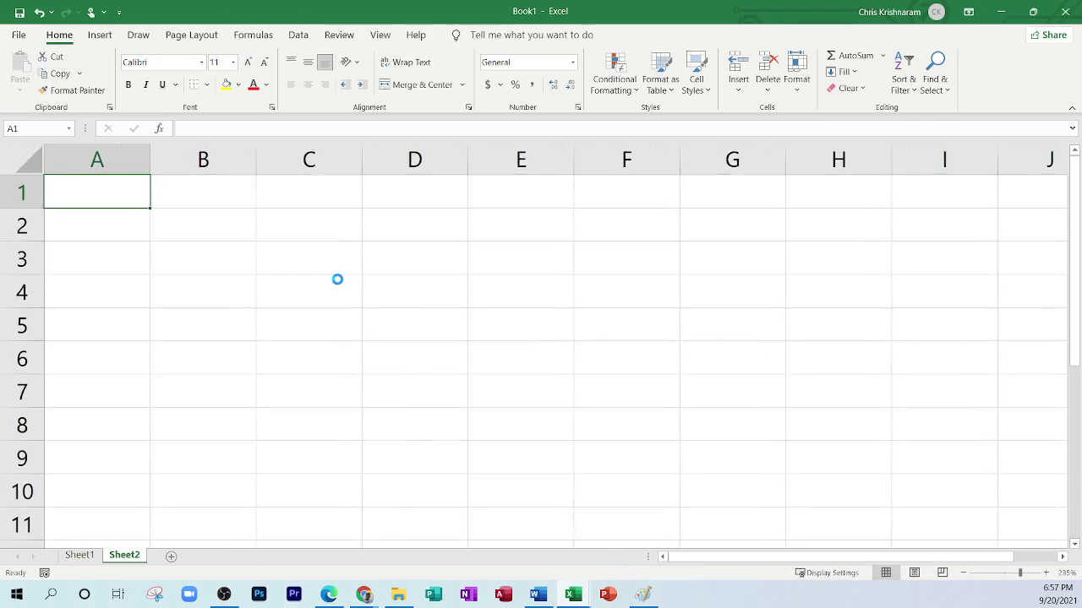
click(269, 246)
text(j)
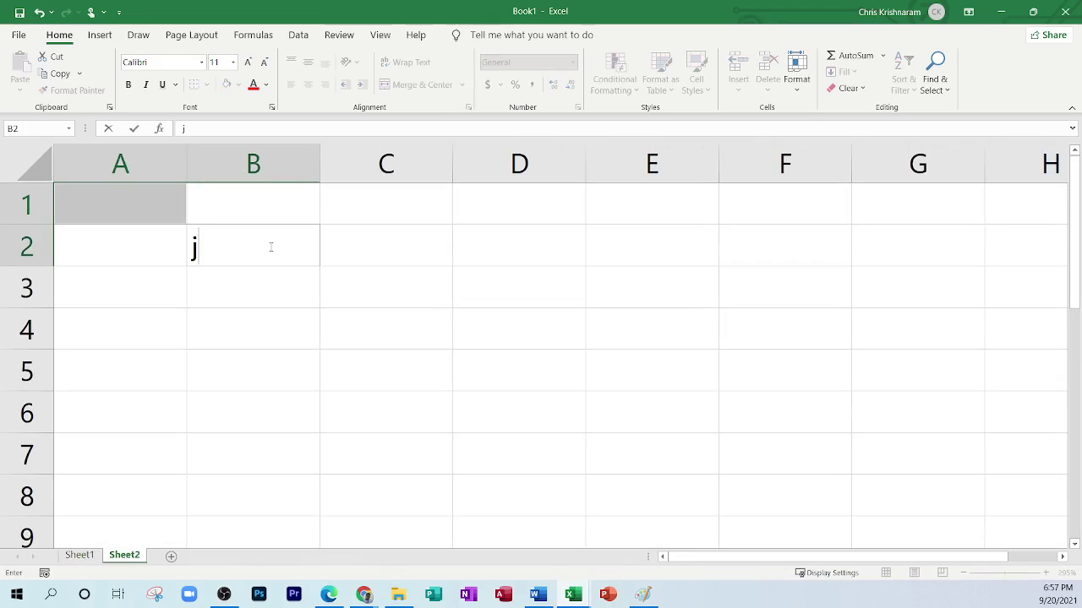
text(an 31,)
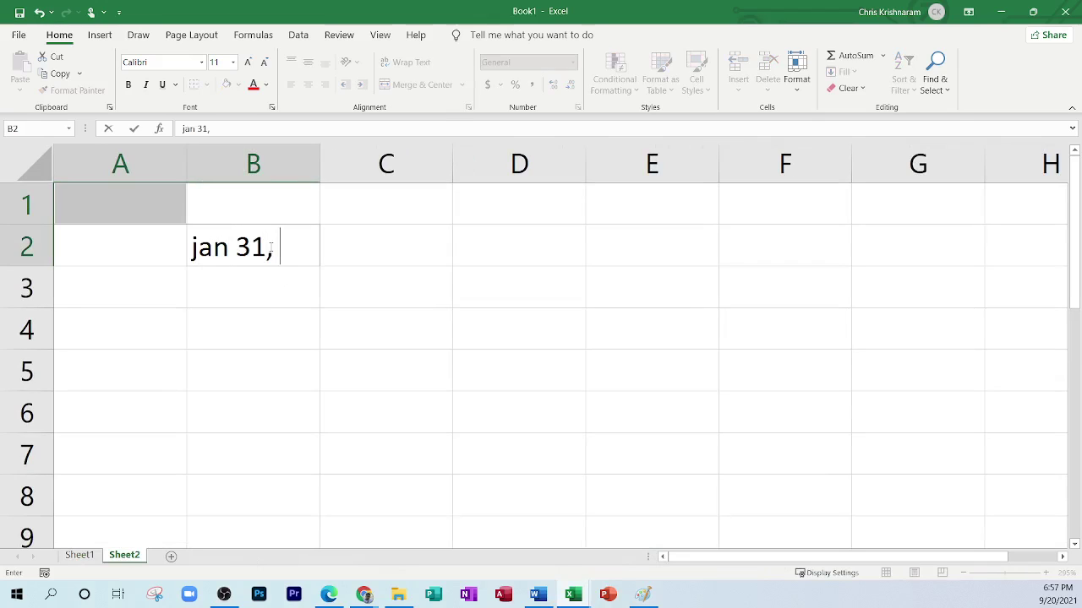
text( 2019)
key(BackSpace)
text(8)
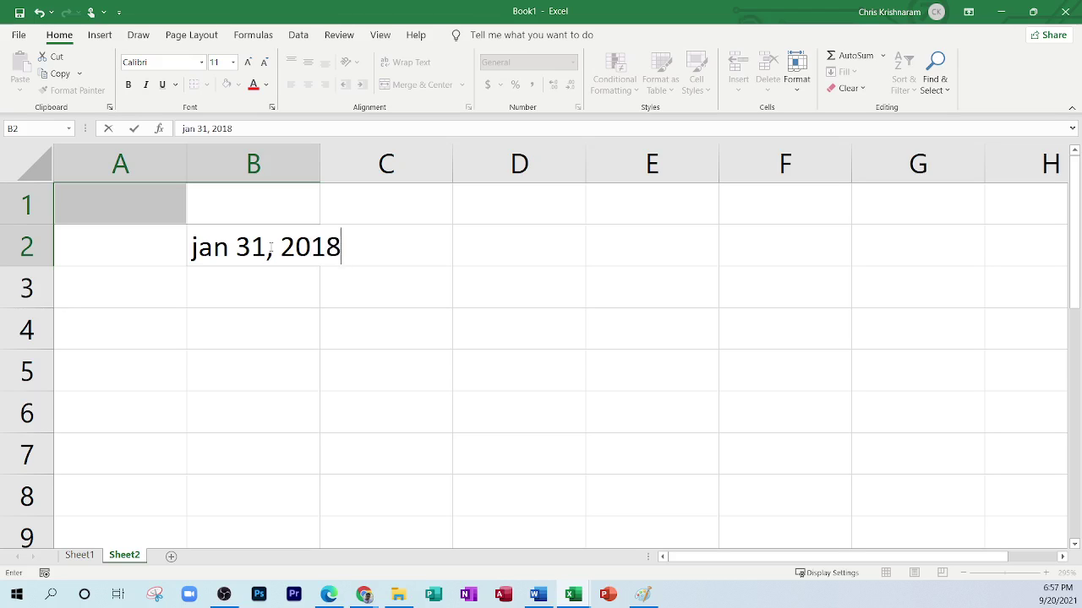
key(Return)
click(269, 247)
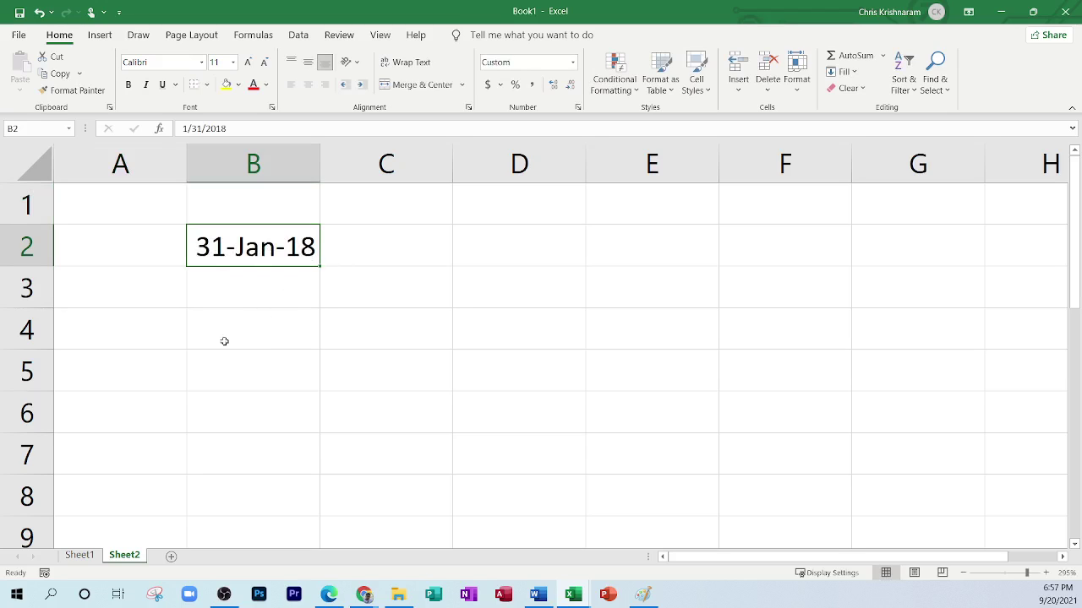
Enter the date December 12, 2021 in cell B4 and select that cell again.
click(212, 320)
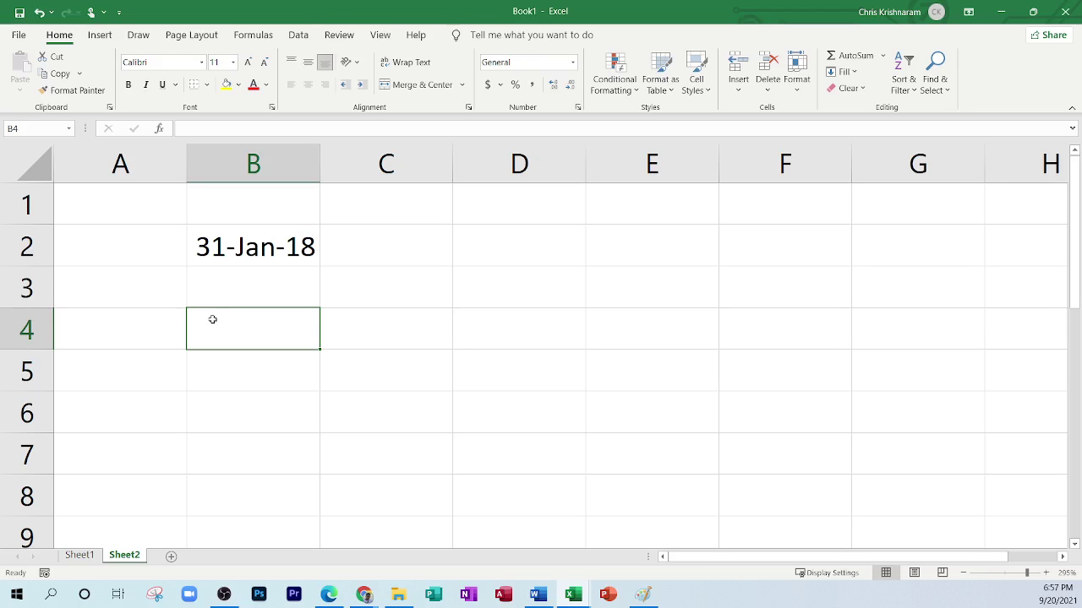
text(De)
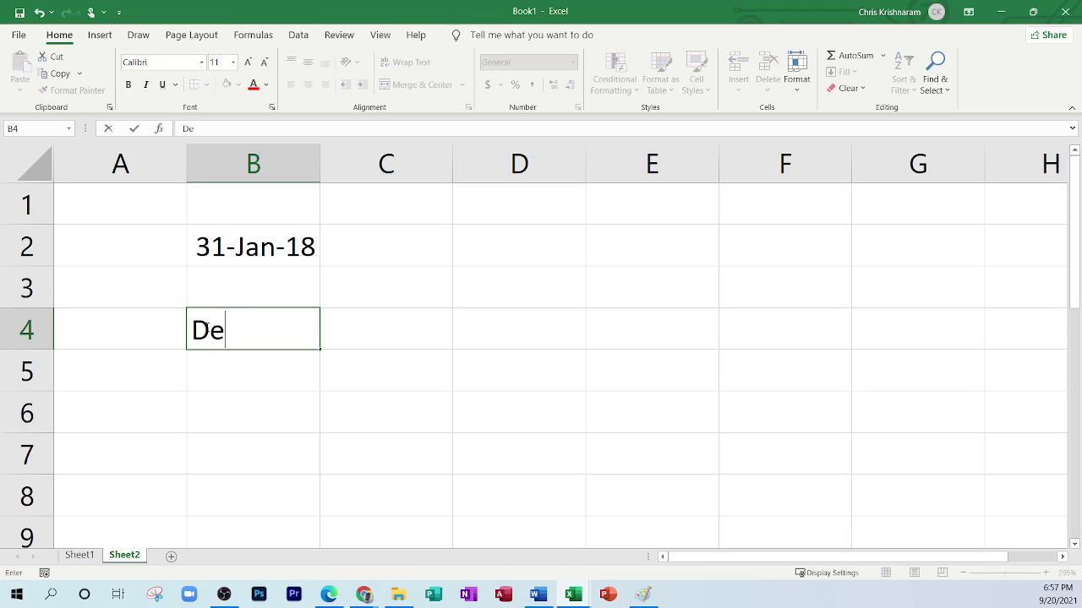
text(cember 12)
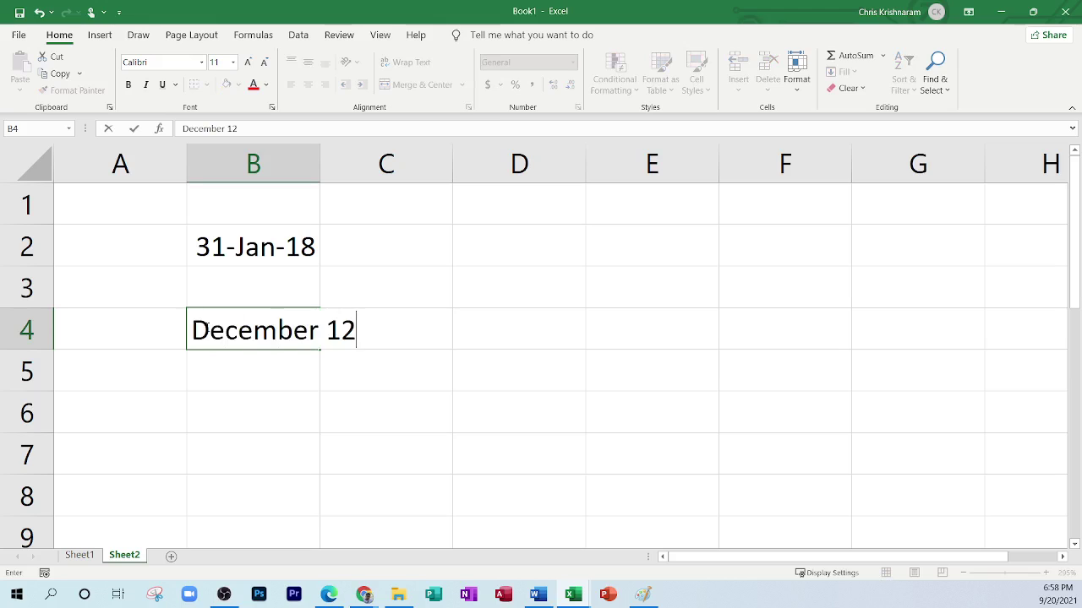
text(, 2021)
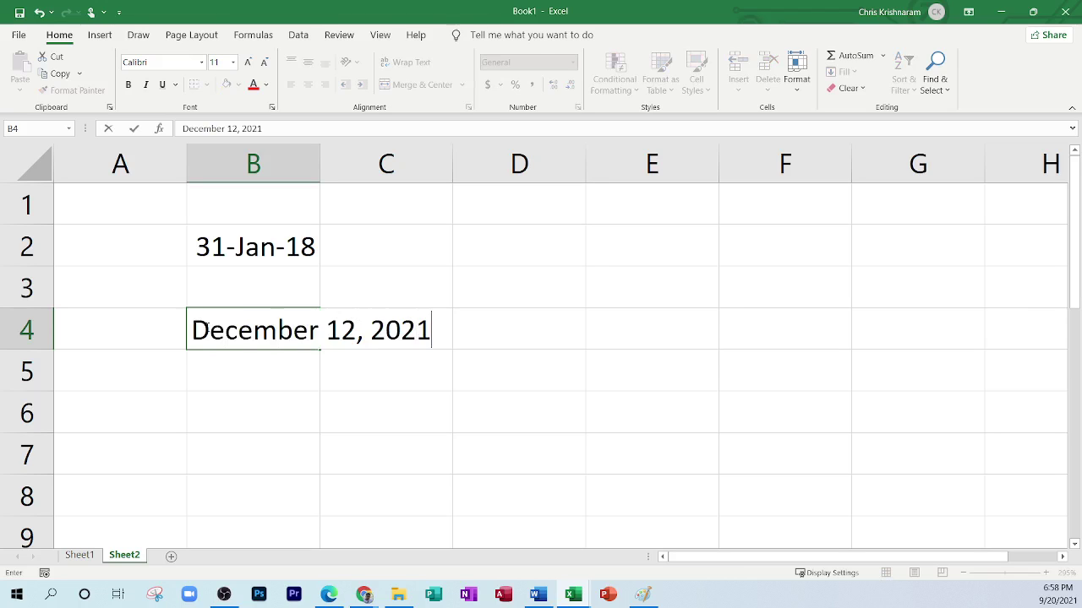
key(Return)
click(291, 345)
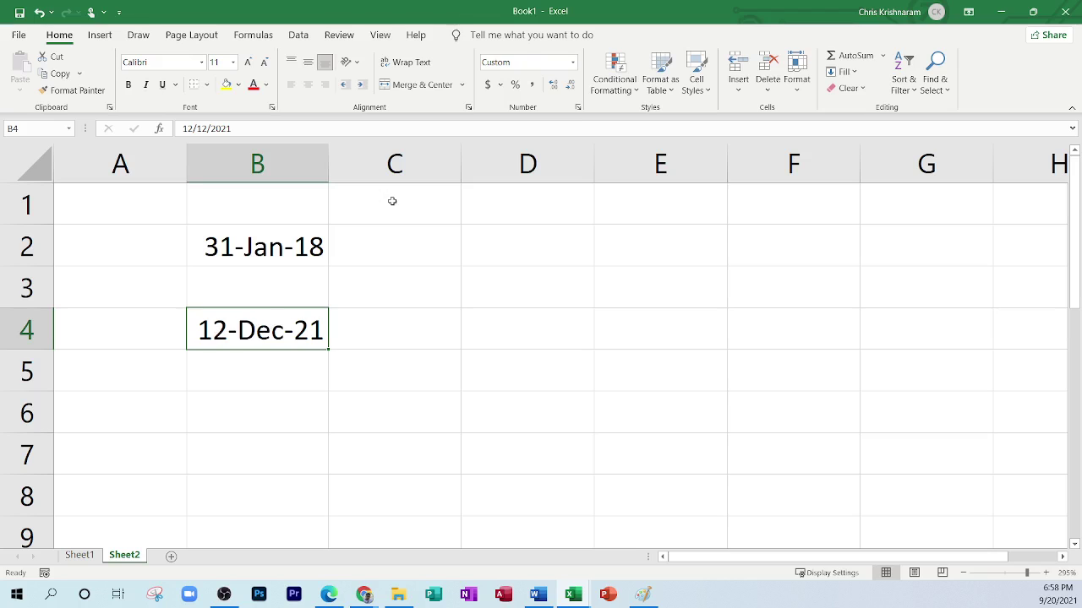
Format the date in cell B4 as Short Date and switch it to Long Date.
click(572, 62)
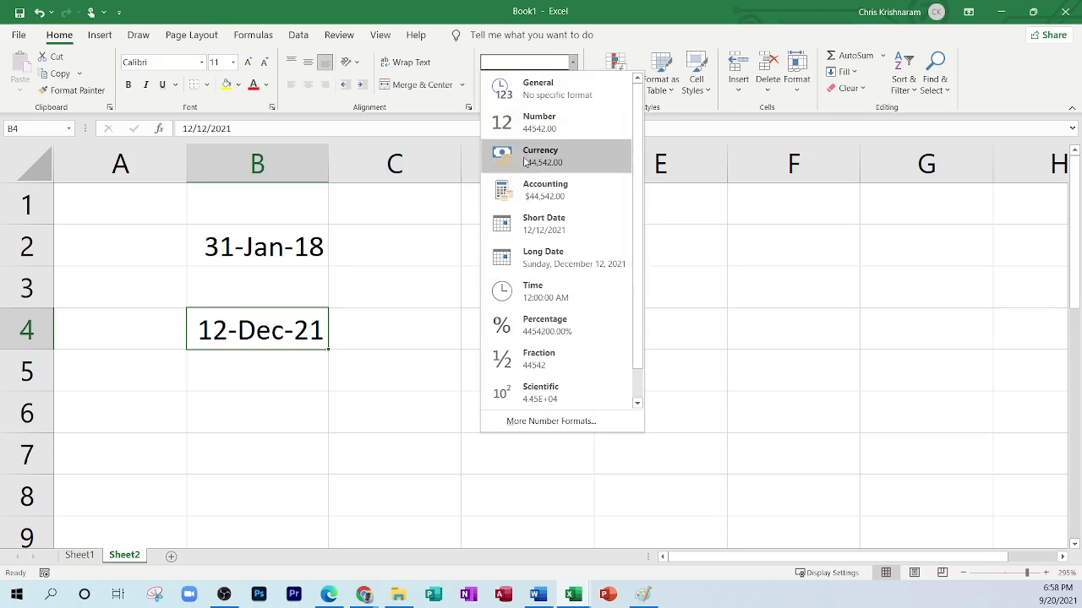
click(546, 224)
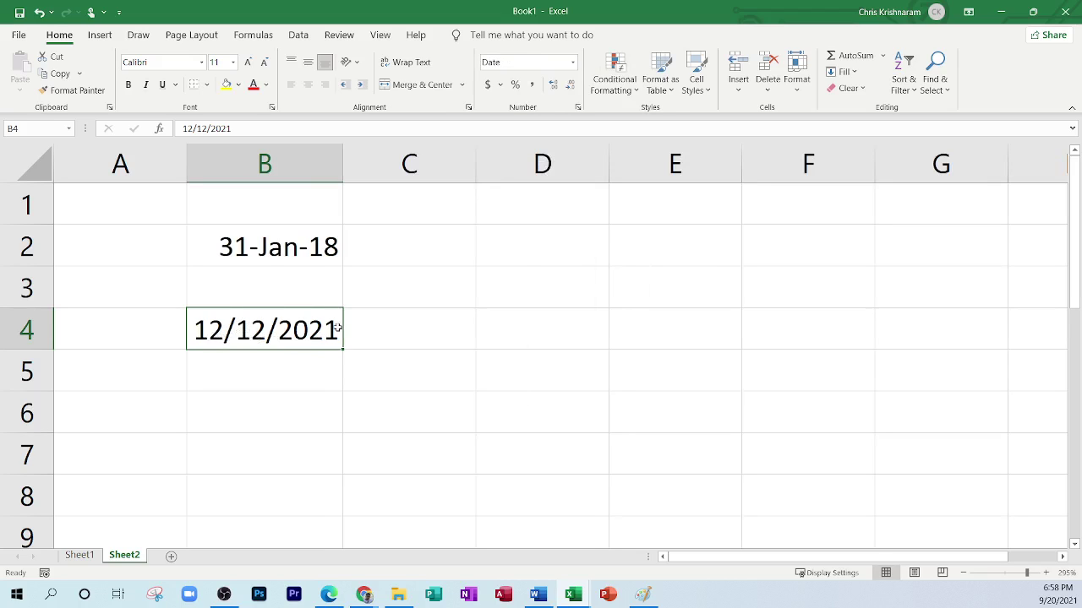
click(572, 61)
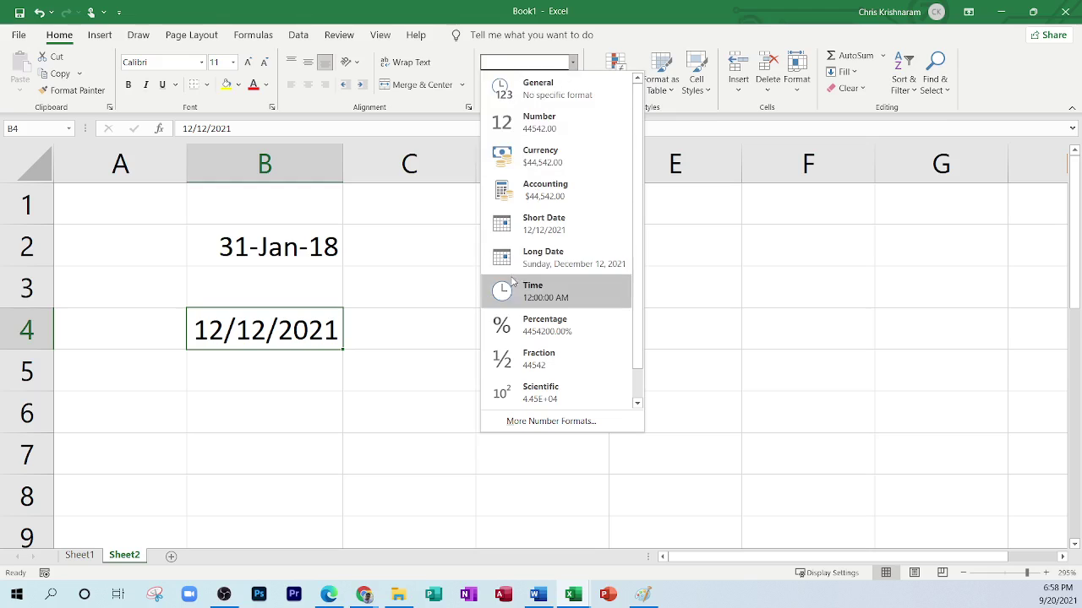
click(540, 263)
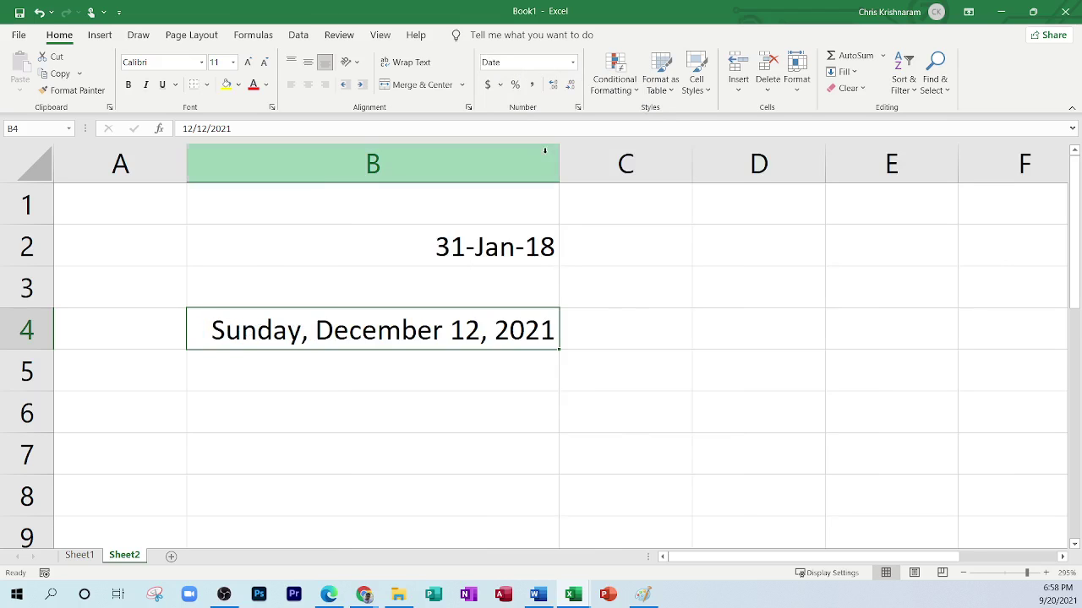
Open the full number format settings for the date in cell B4.
click(573, 62)
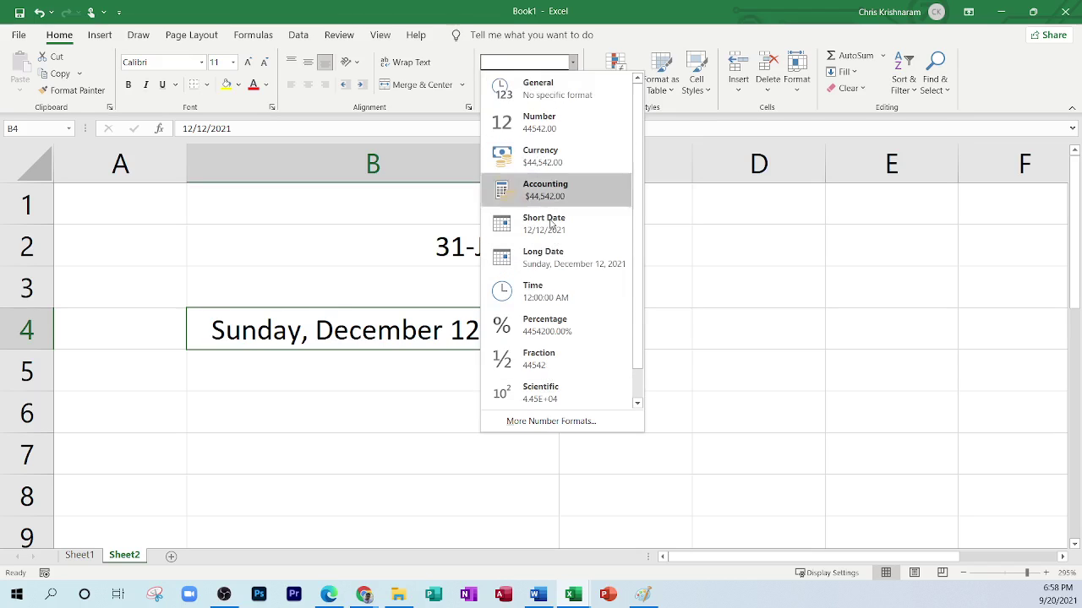
scroll(545, 325, down, 1)
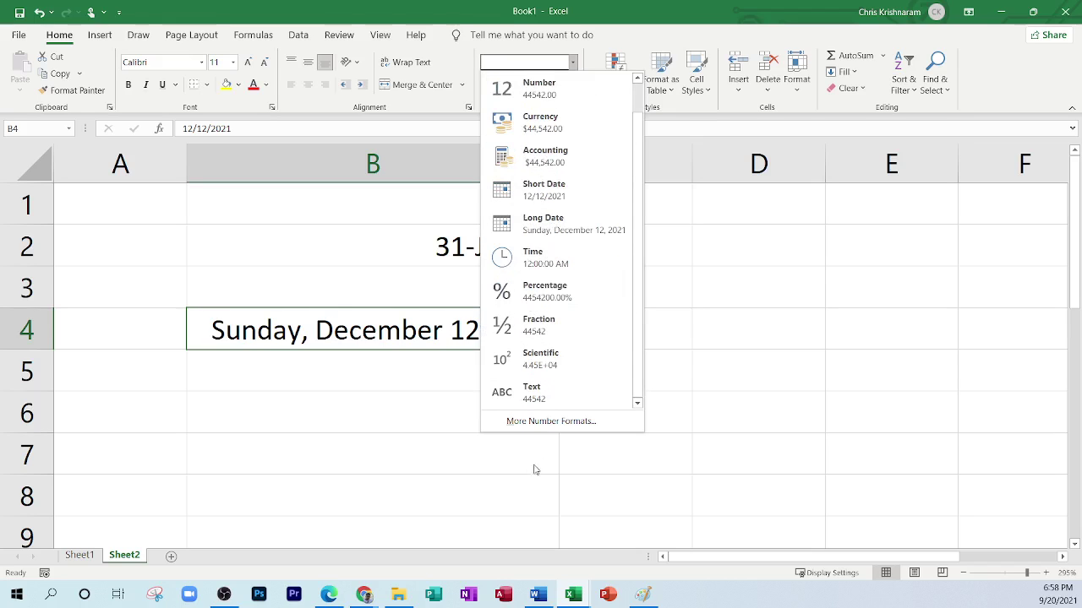
click(550, 426)
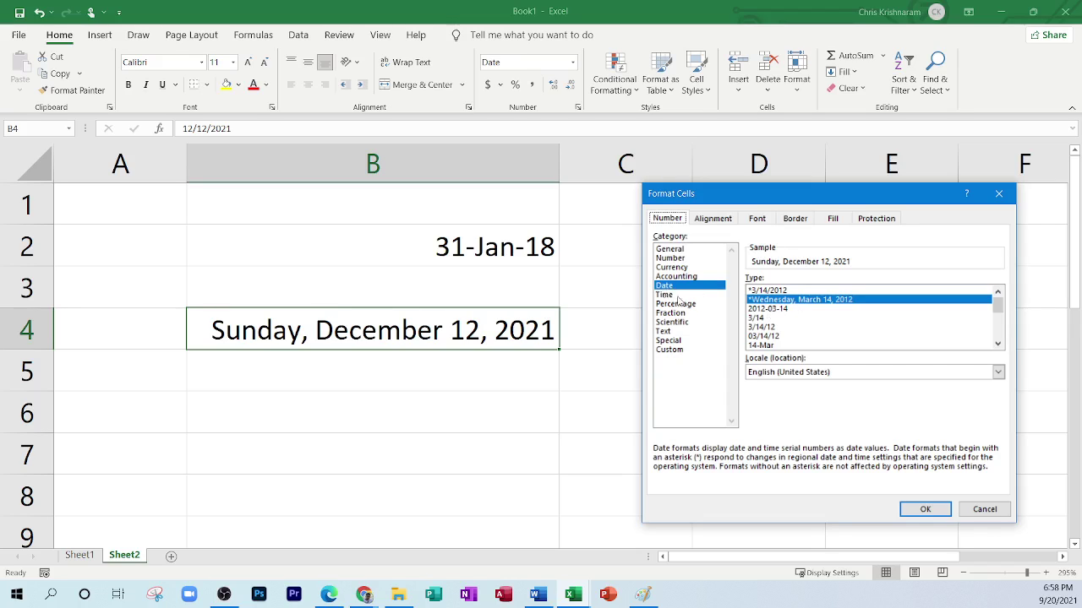
Look through the available date types and format the date in cell B4 with the "March 14, 2012" type.
scroll(792, 328, down, 3)
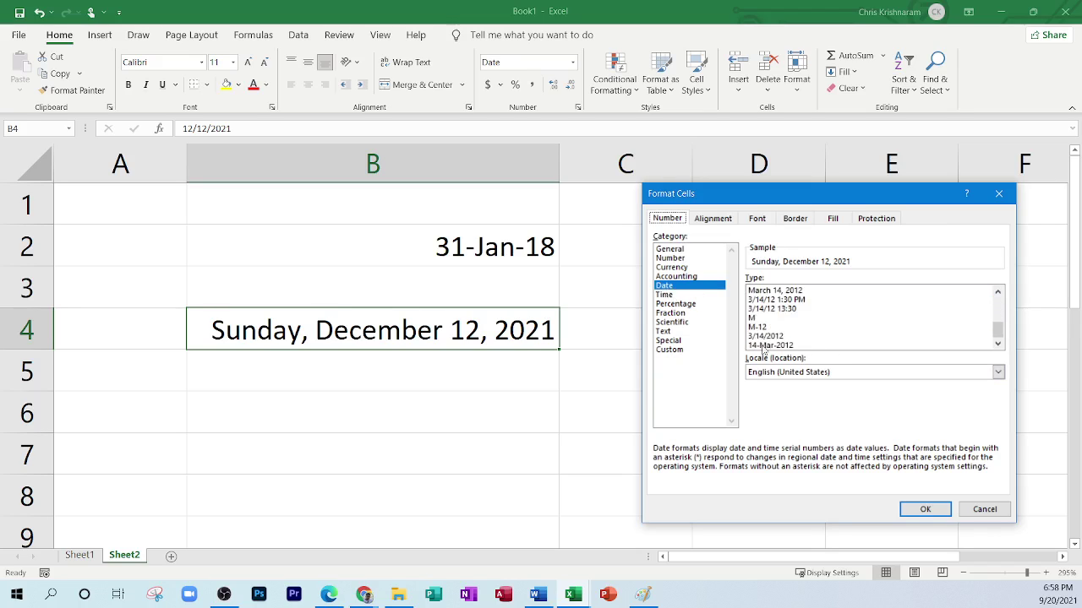
scroll(777, 329, up, 3)
scroll(764, 334, down, 2)
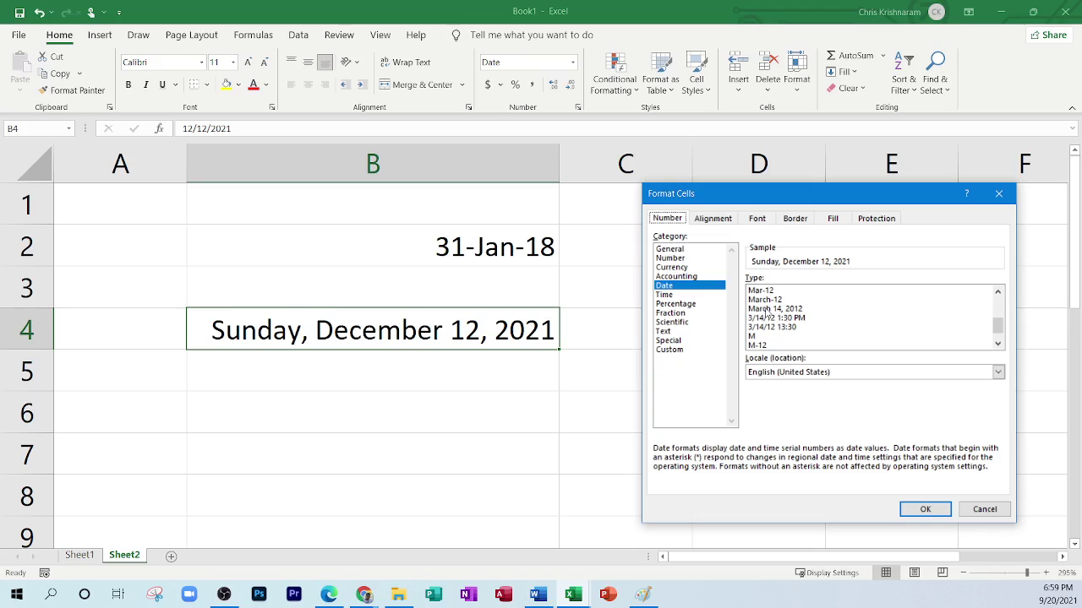
click(774, 310)
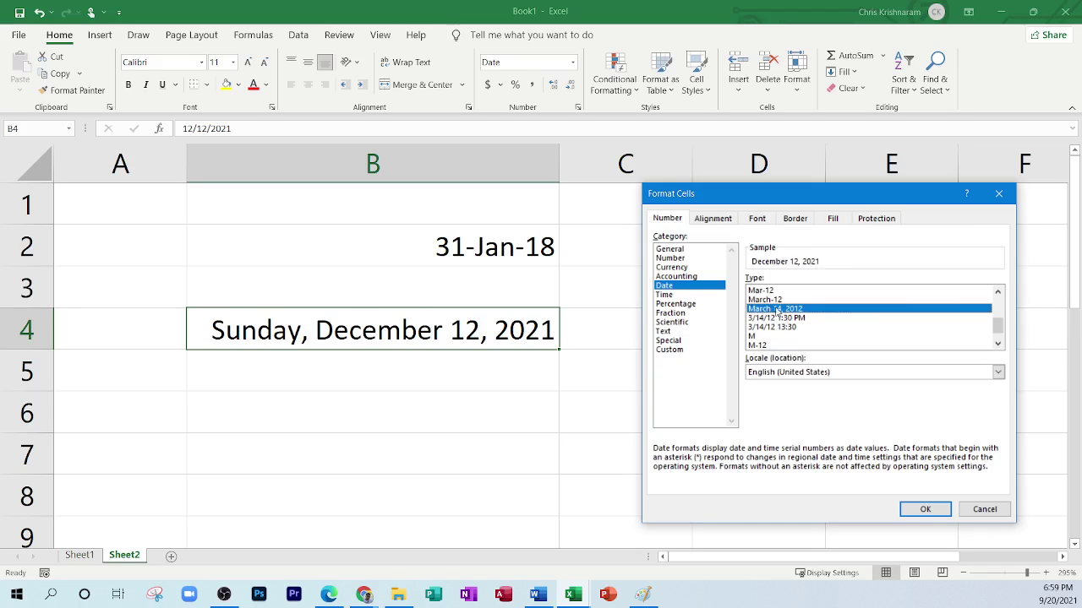
click(921, 509)
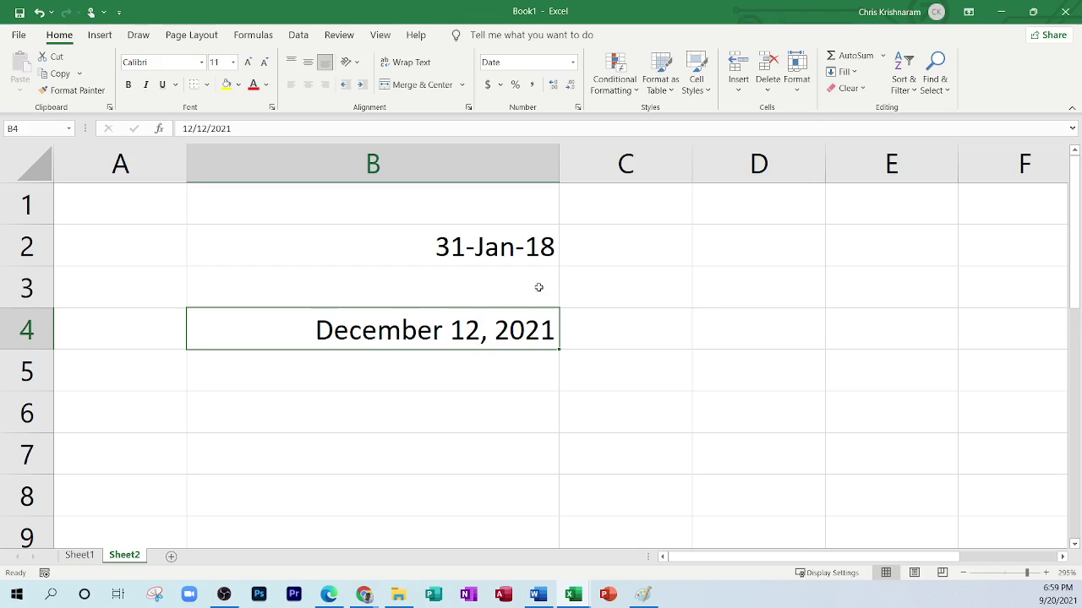
Change the date format of cell B4 to the "M-12" type.
click(573, 62)
click(584, 421)
scroll(794, 327, down, 2)
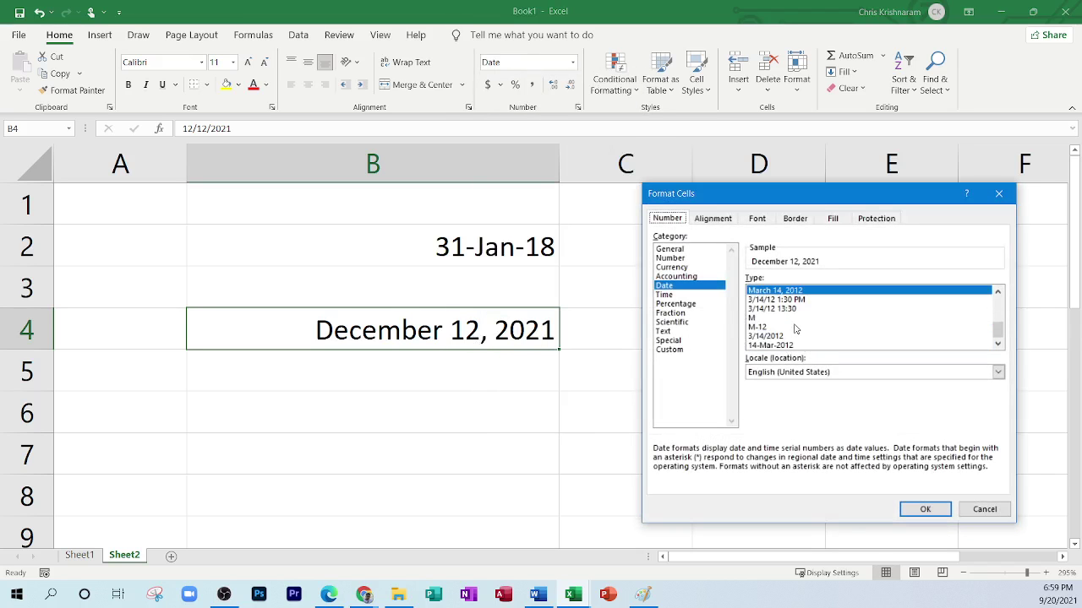
click(758, 328)
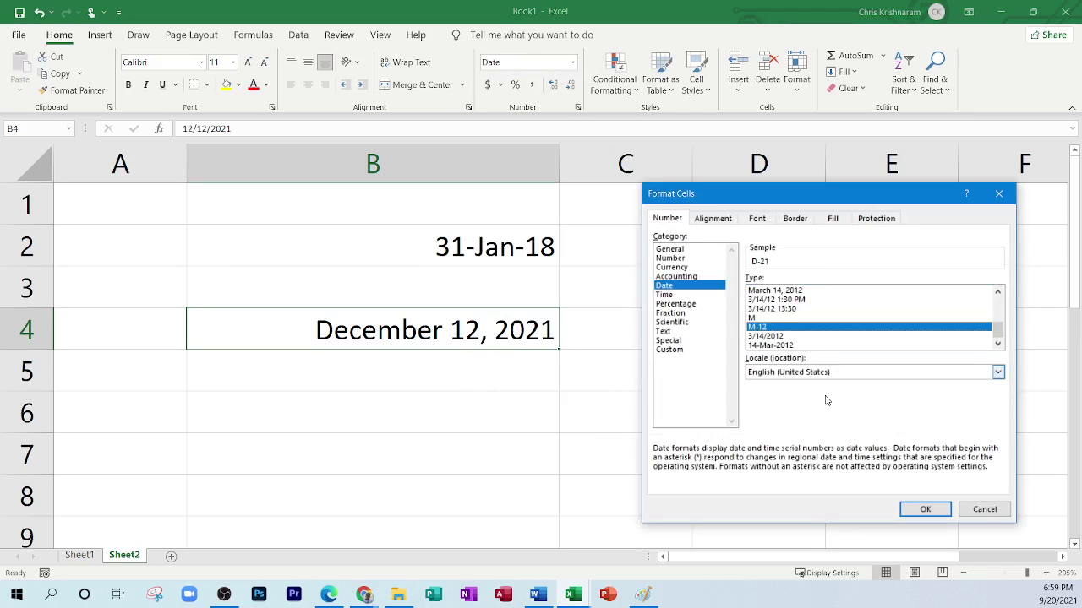
click(909, 511)
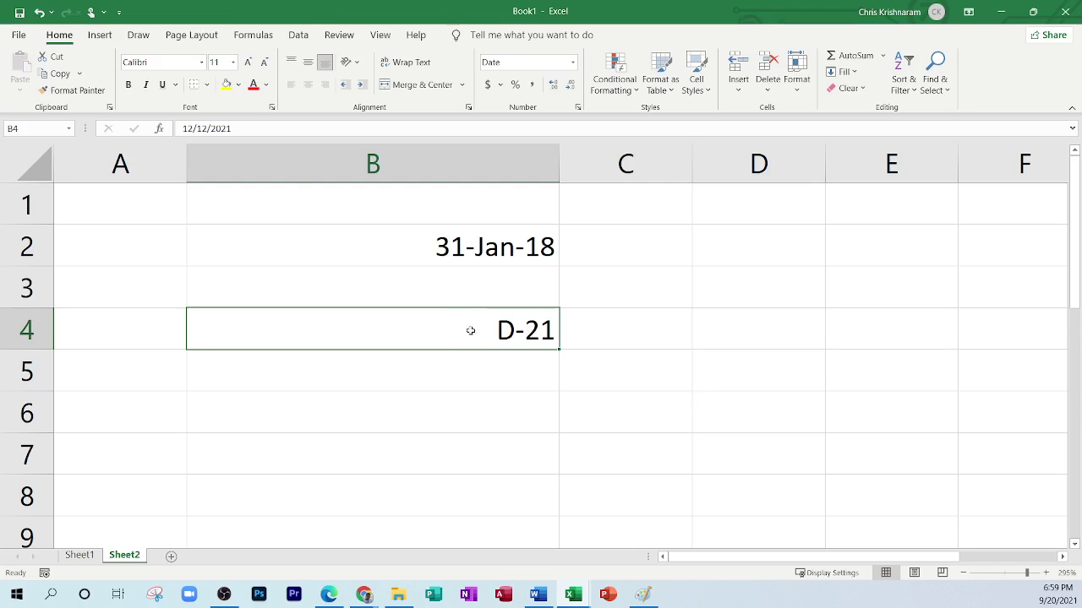
click(261, 132)
click(529, 400)
click(524, 338)
Switch to the spreadsheet features PDF in Edge and underline "change alignment", "single" and "block of cells" in the Text alignment section.
click(329, 595)
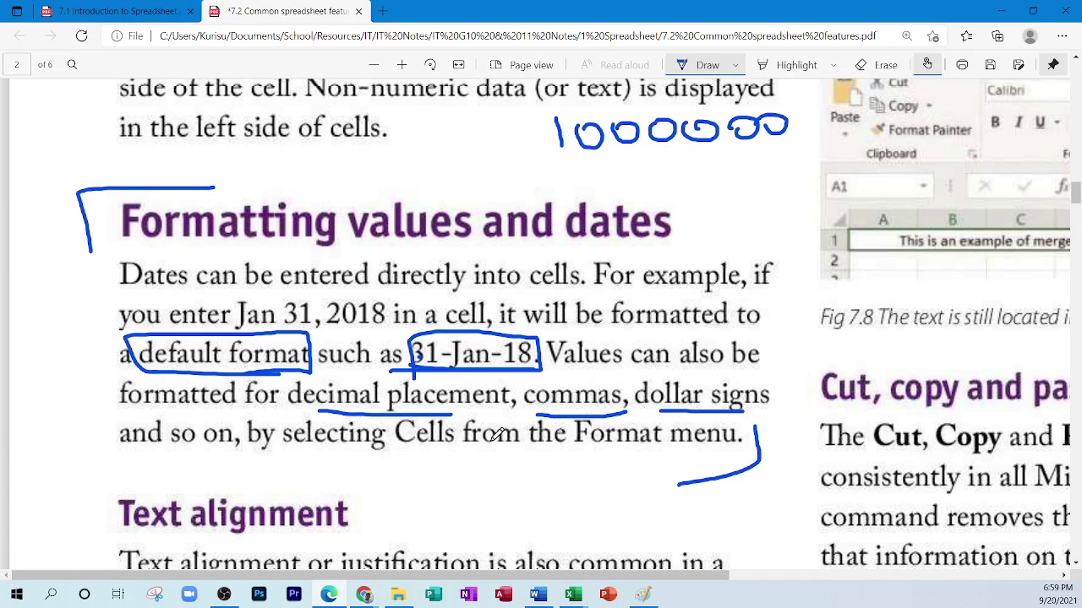
scroll(497, 433, up, 5)
scroll(497, 433, down, 9)
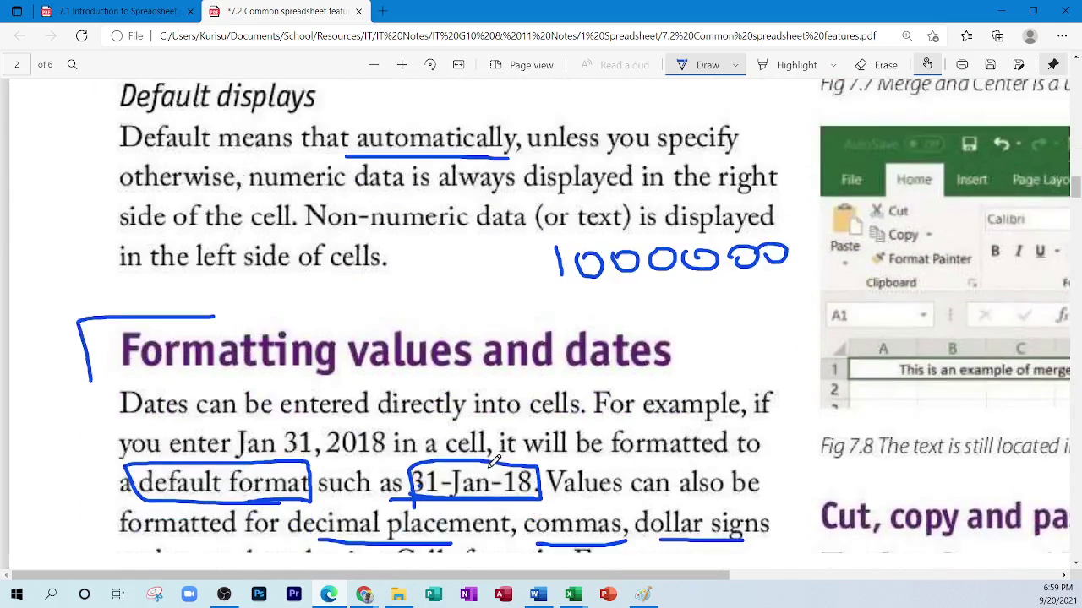
scroll(492, 459, up, 15)
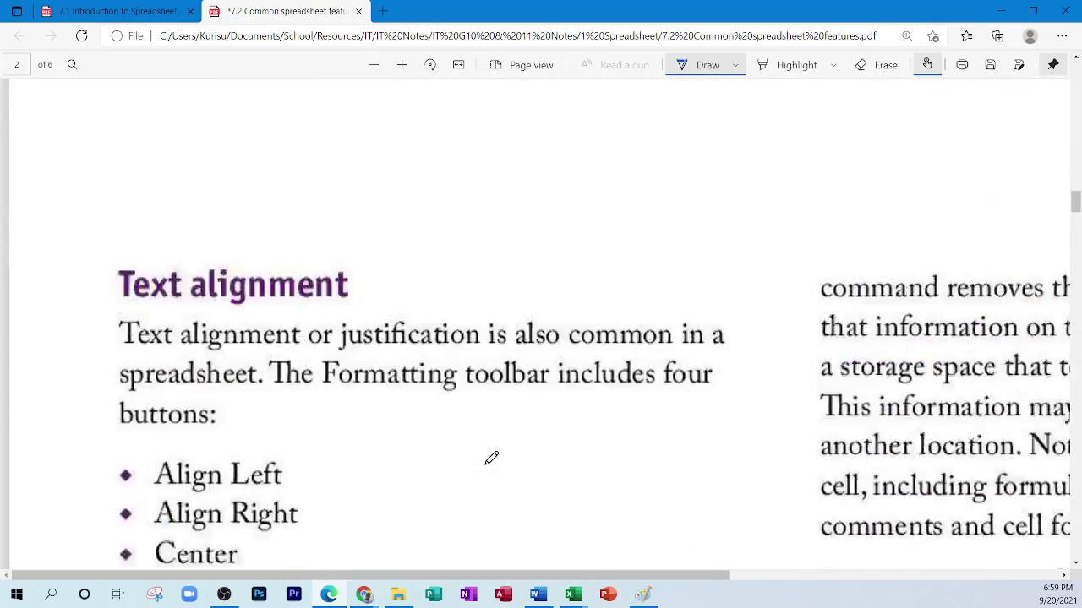
scroll(490, 465, up, 6)
scroll(491, 468, down, 11)
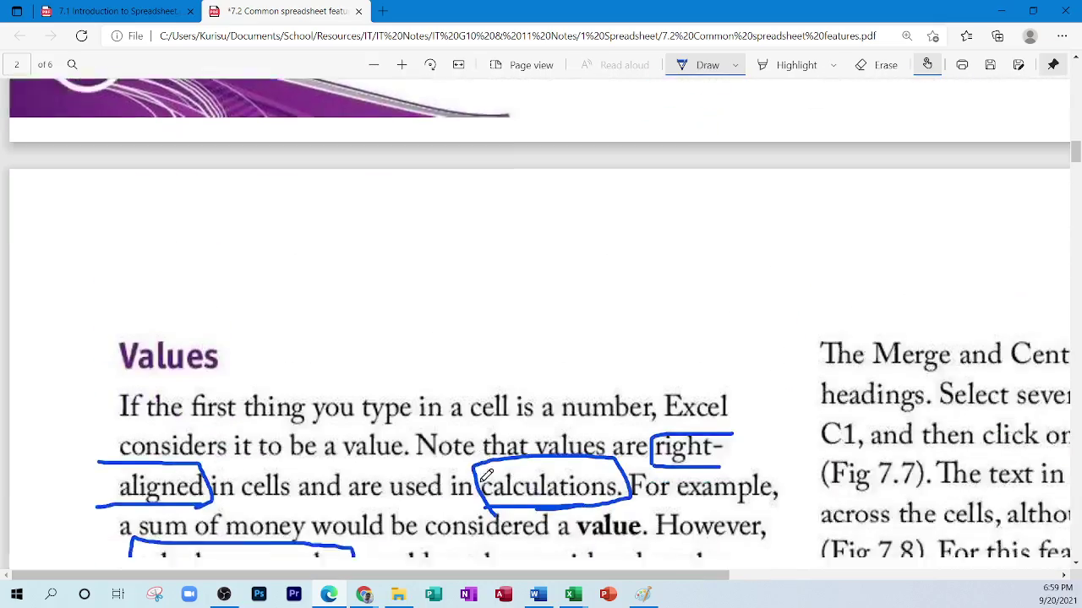
scroll(487, 480, down, 9)
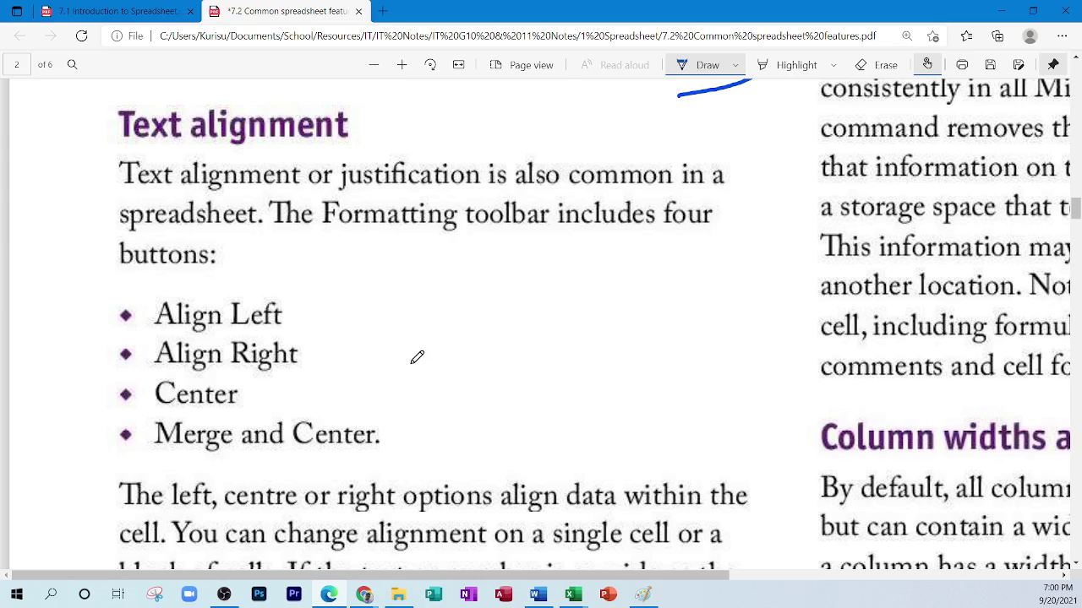
scroll(418, 358, down, 2)
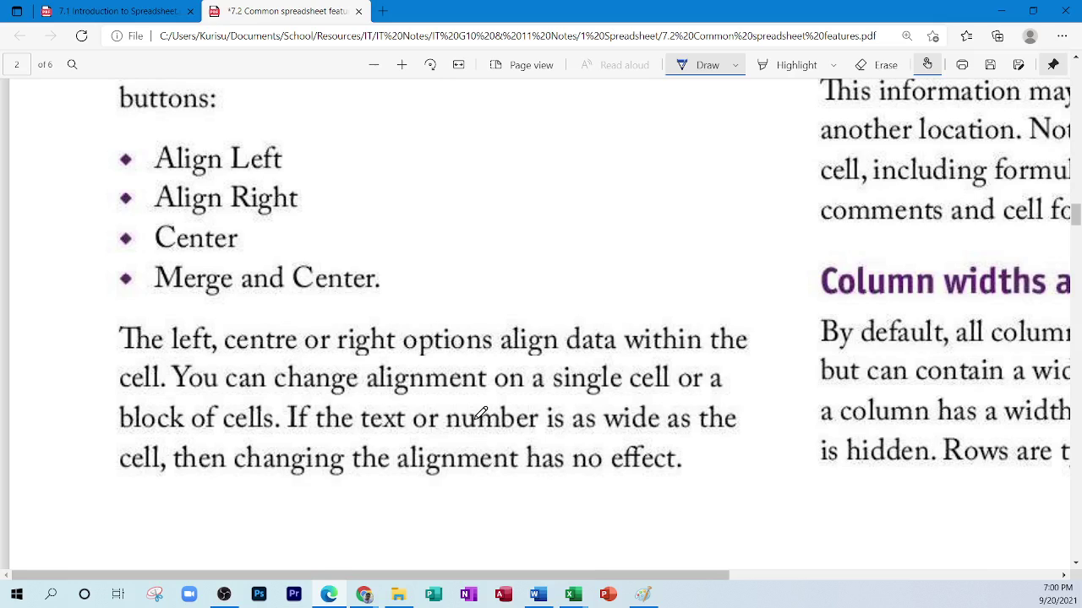
drag(294, 405, 419, 406)
drag(567, 393, 632, 390)
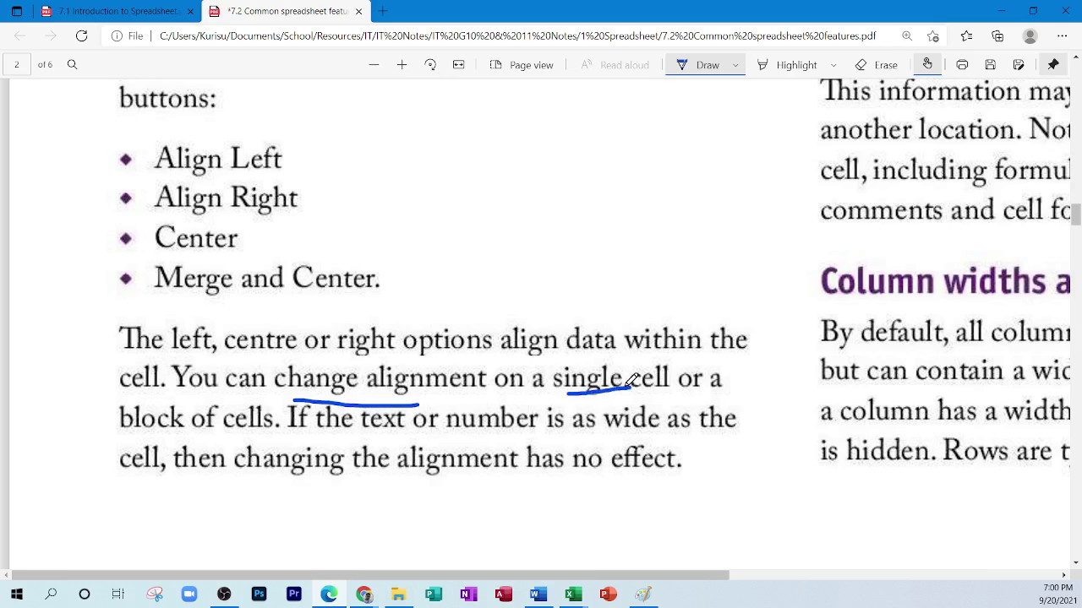
drag(149, 436, 256, 436)
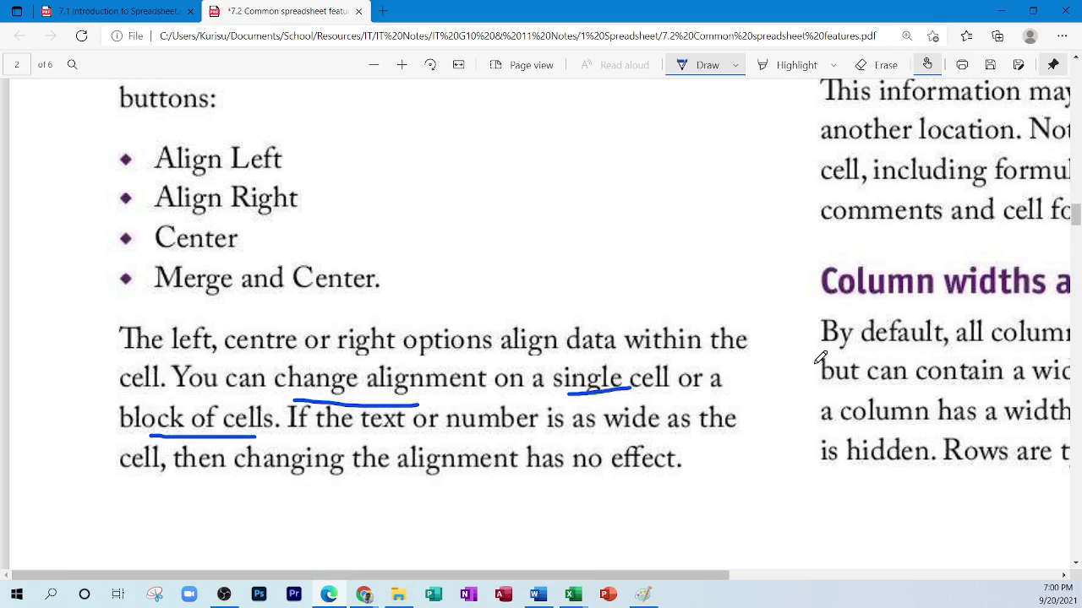
Draw opening and closing corner brackets around the paragraph about the Merge and Center option.
click(884, 576)
scroll(837, 442, up, 12)
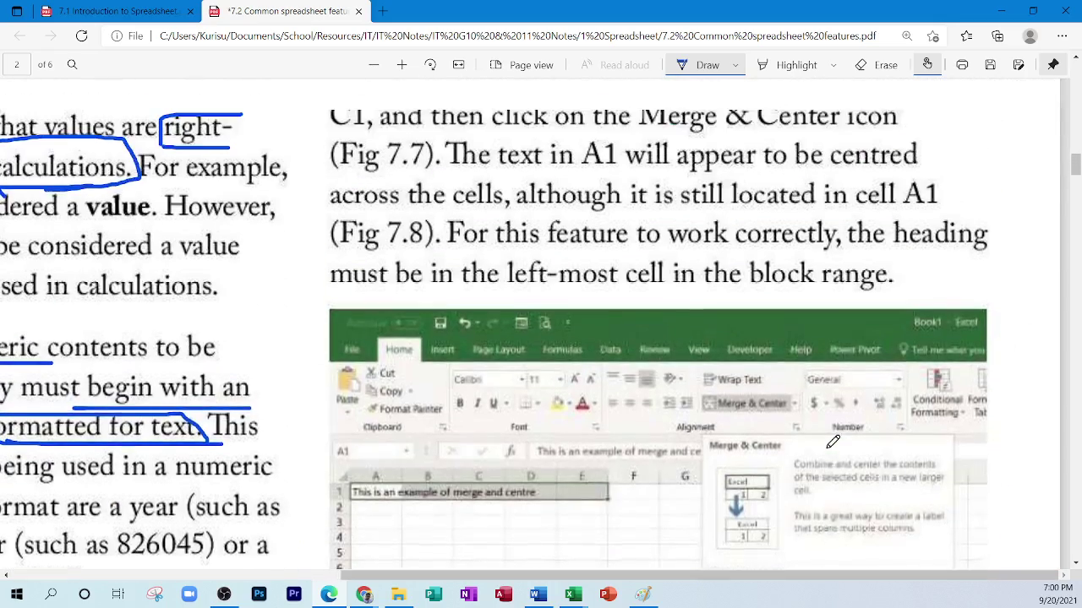
scroll(832, 442, up, 4)
mouse_move(295, 235)
mouse_down()
mouse_move(309, 160)
mouse_move(438, 157)
mouse_up()
drag(830, 464, 915, 431)
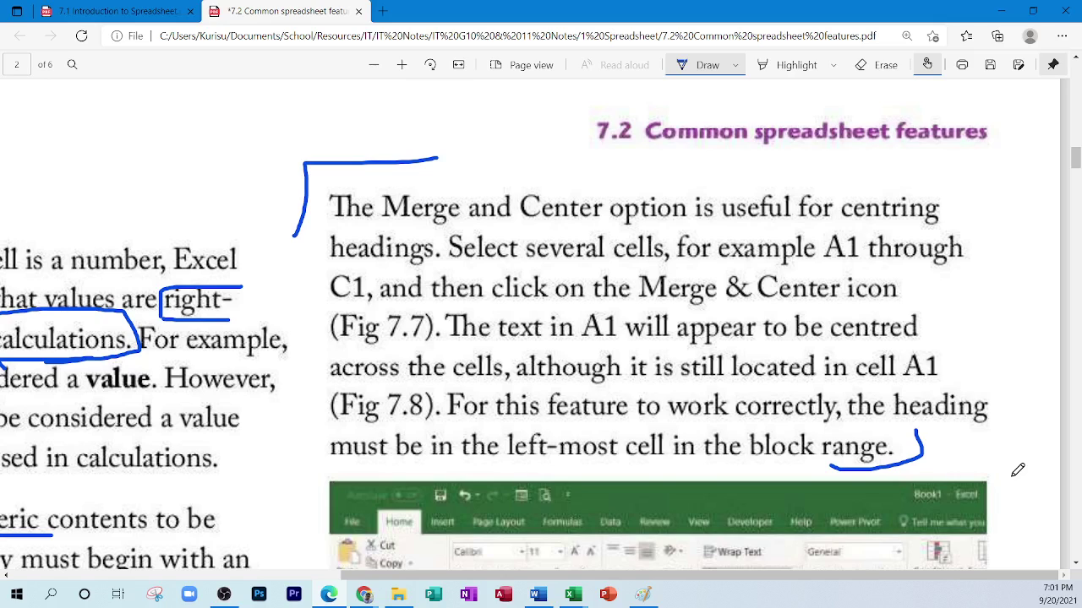
Underline "Select several cells", "A1", "appear", "still located in cell A1" and "block range" in the Merge and Center paragraph.
drag(463, 264, 654, 263)
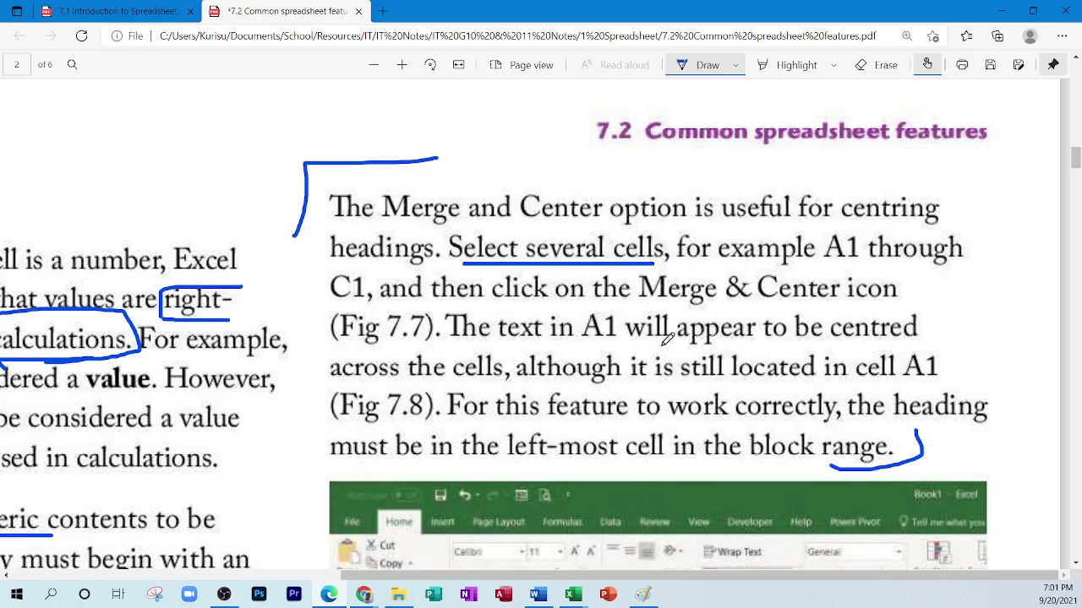
drag(578, 342, 756, 344)
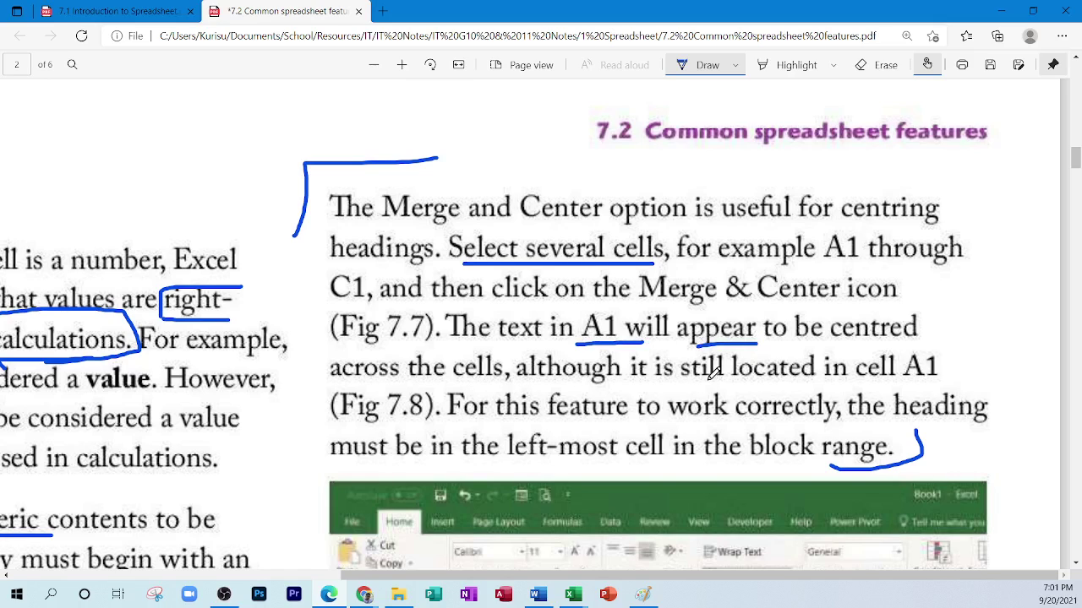
drag(708, 381, 928, 379)
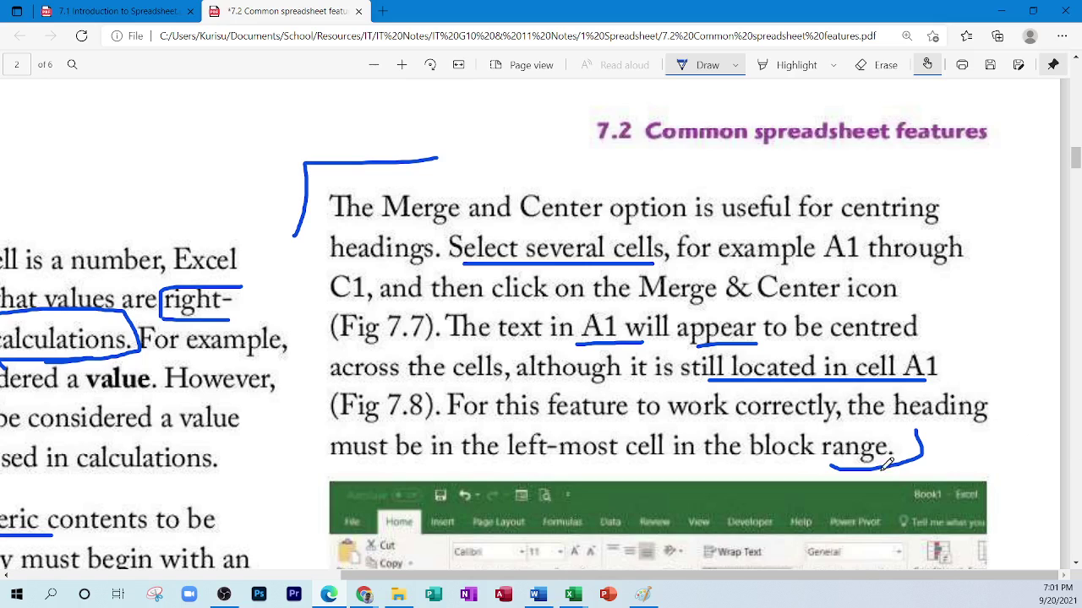
drag(751, 457, 871, 456)
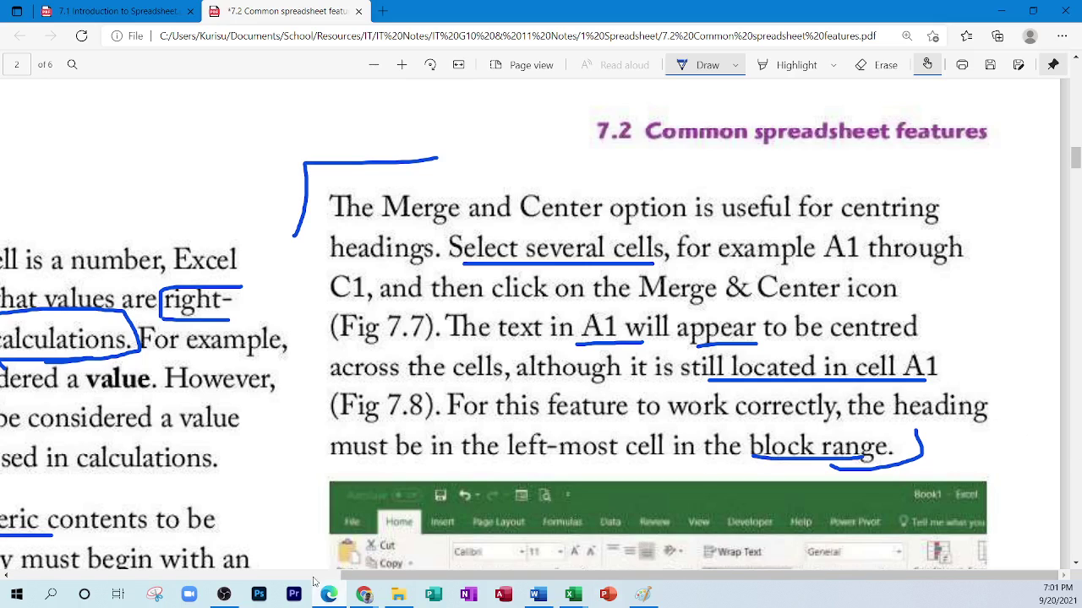
Revisit the PDF's Text alignment list, switch to Word, and demonstrate center and right alignment on the sample line, leaving it right-aligned.
scroll(349, 480, left, 5)
scroll(349, 480, down, 5)
scroll(349, 480, down, 15)
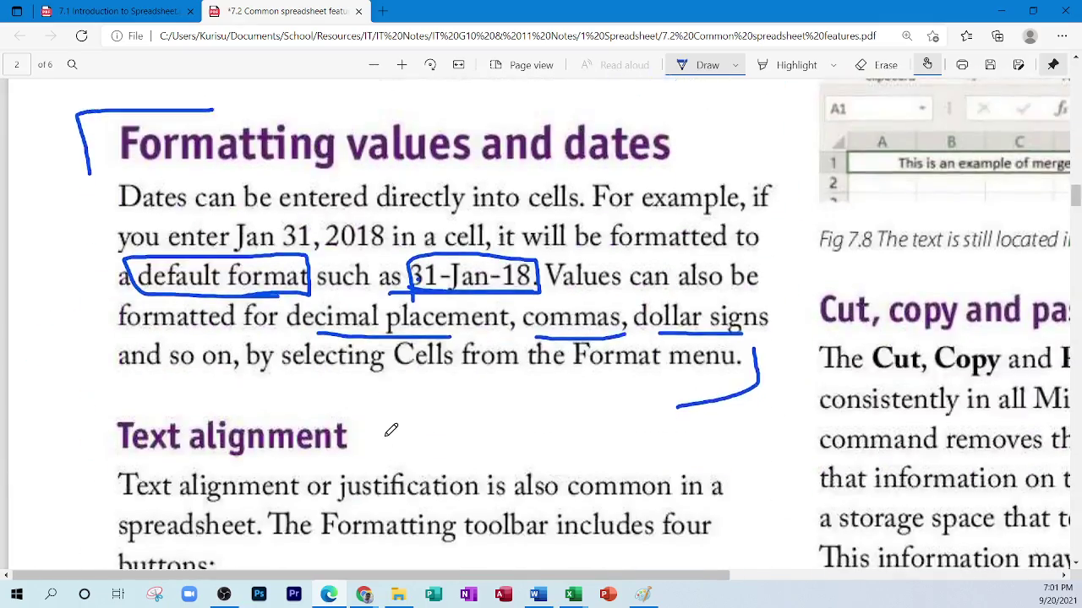
scroll(367, 241, up, 1)
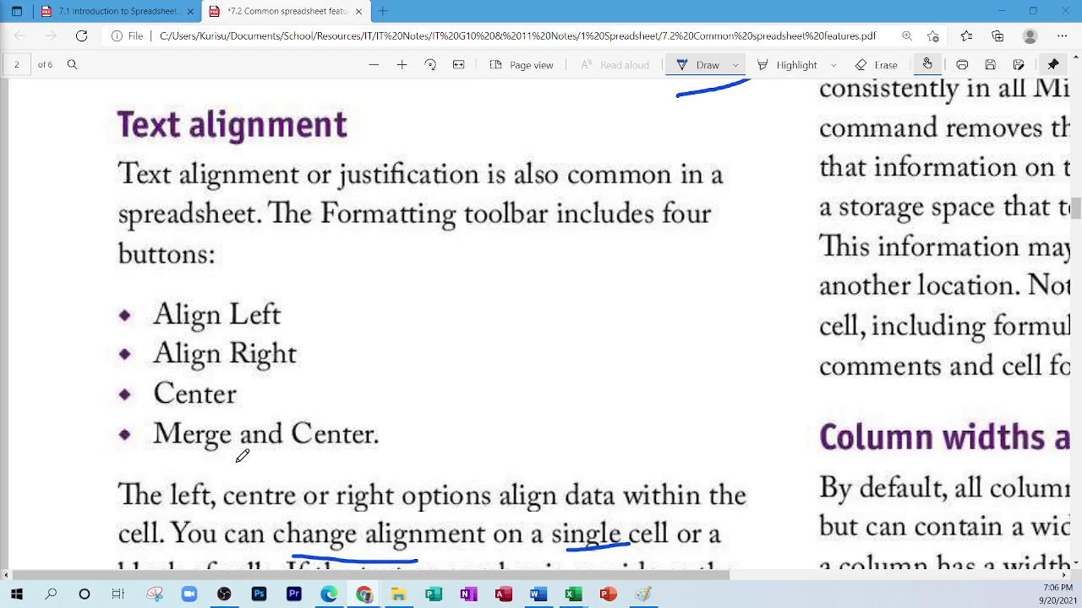
click(537, 595)
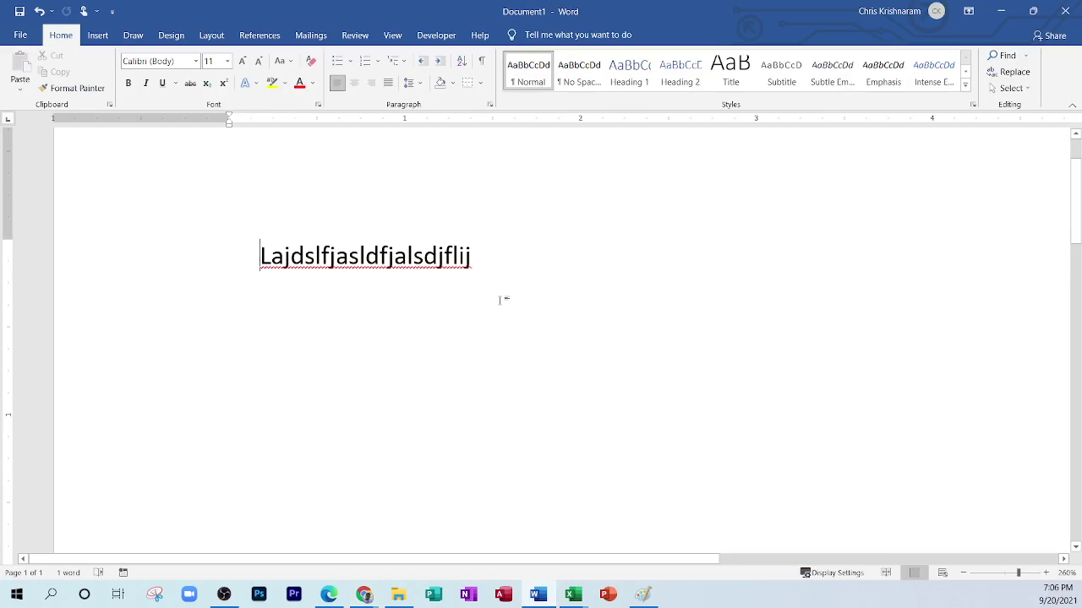
scroll(501, 299, down, 10)
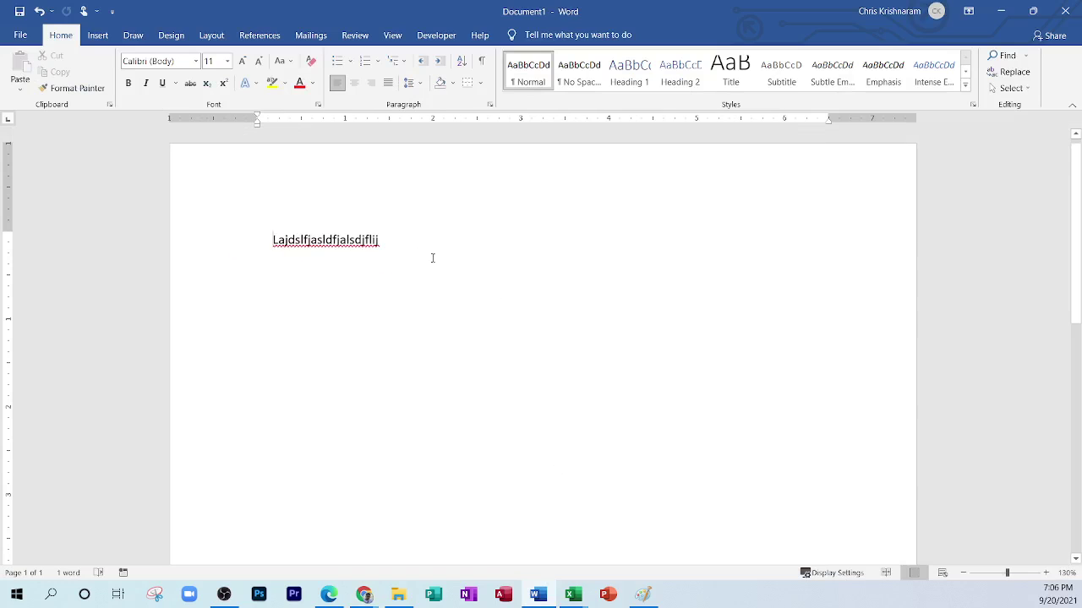
click(358, 85)
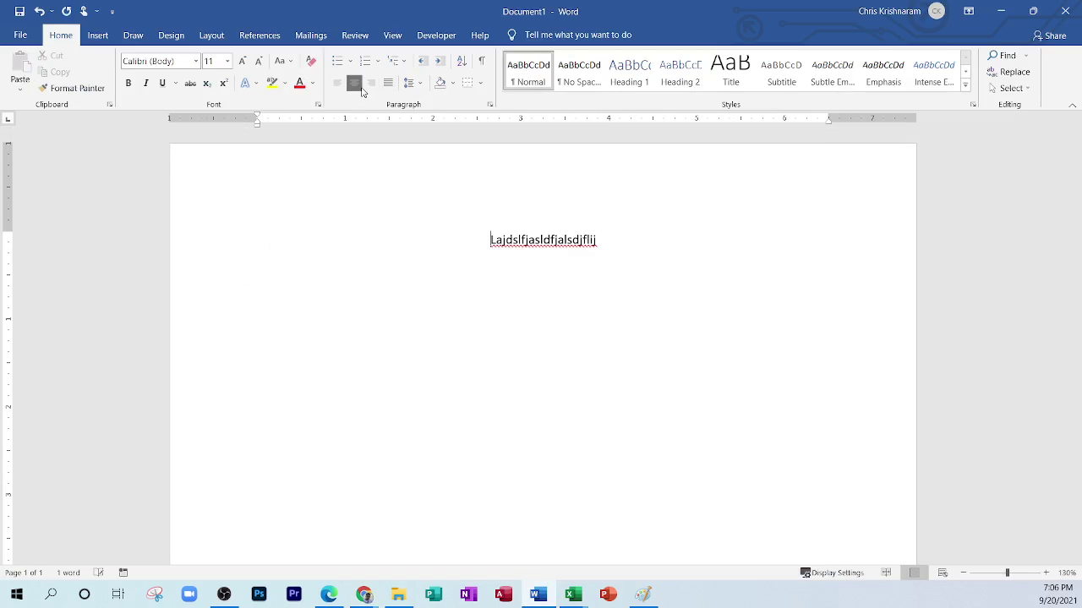
click(373, 85)
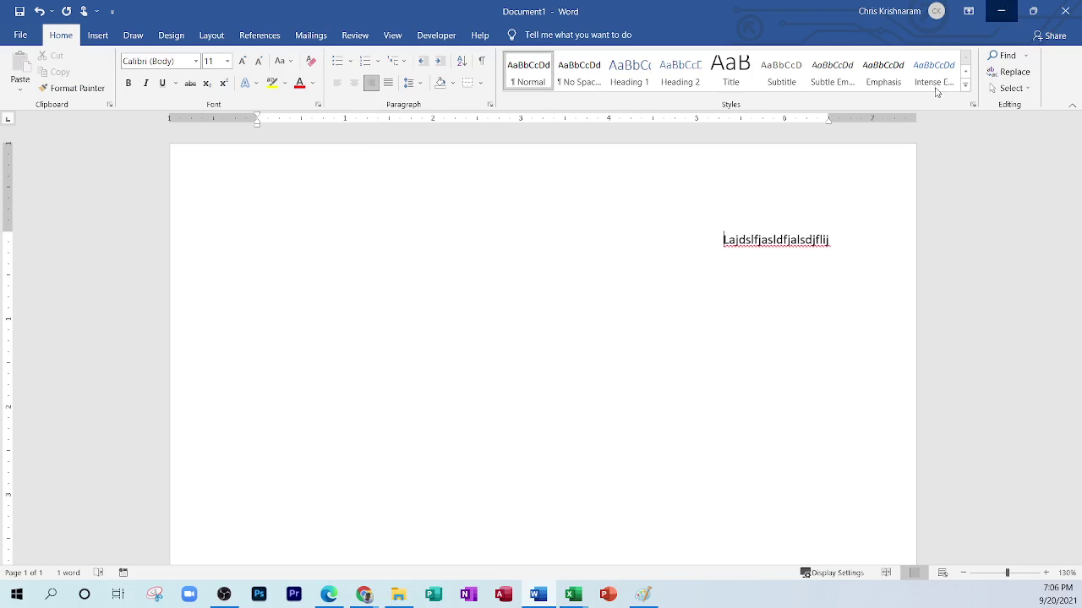
Minimize Word to return to the PDF and draw a pen stroke beside the "Merge and Center" bullet.
click(1000, 11)
click(393, 444)
drag(393, 443, 447, 409)
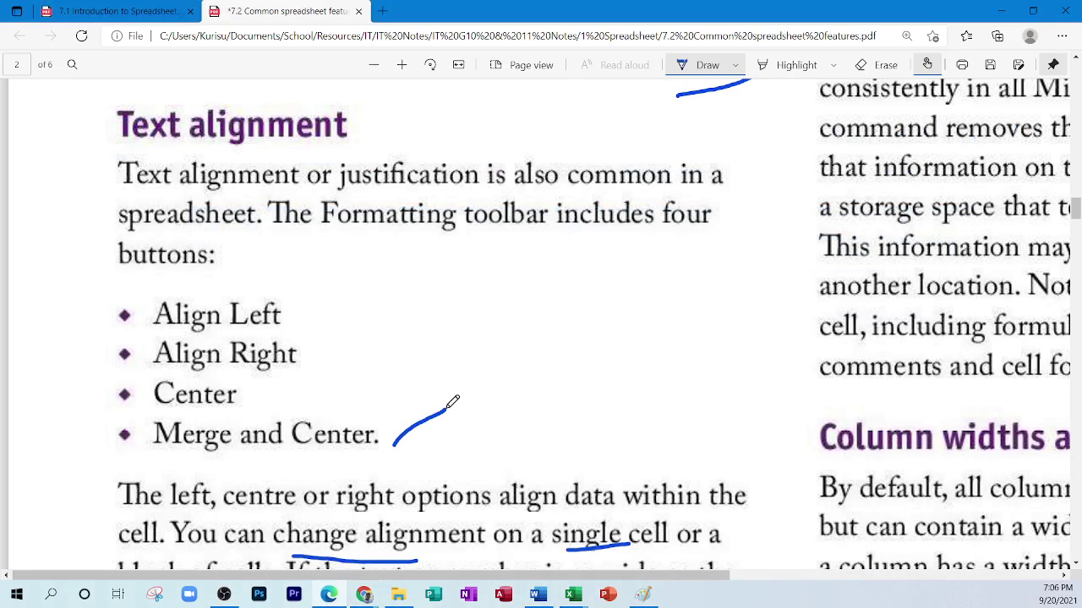
scroll(453, 392, down, 3)
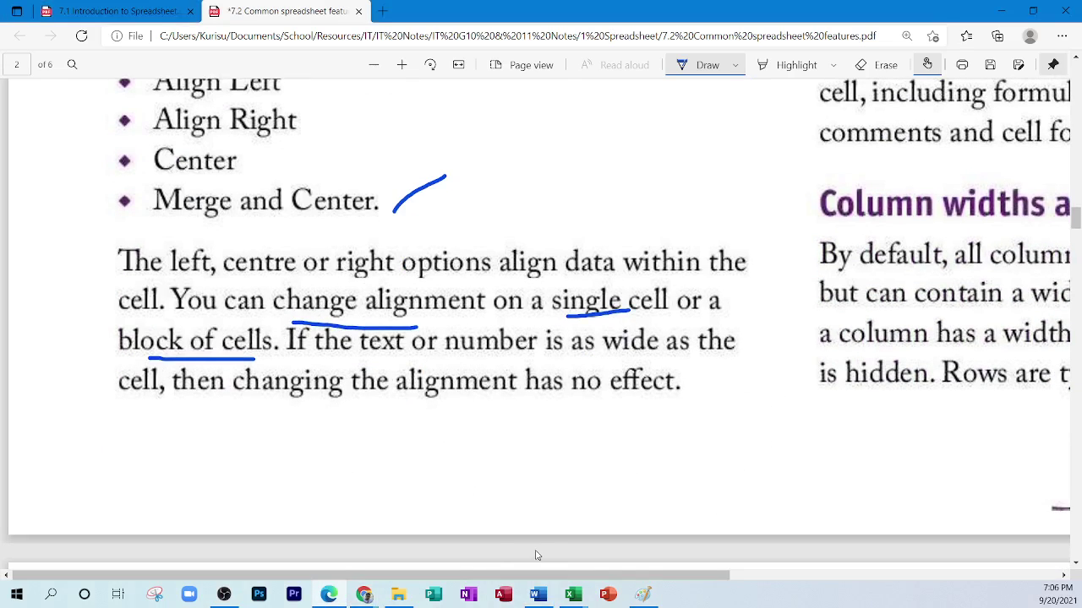
Switch to Excel and demonstrate left, right and center alignment on the date in cell B2, leaving it centered.
mouse_move(573, 595)
click(614, 528)
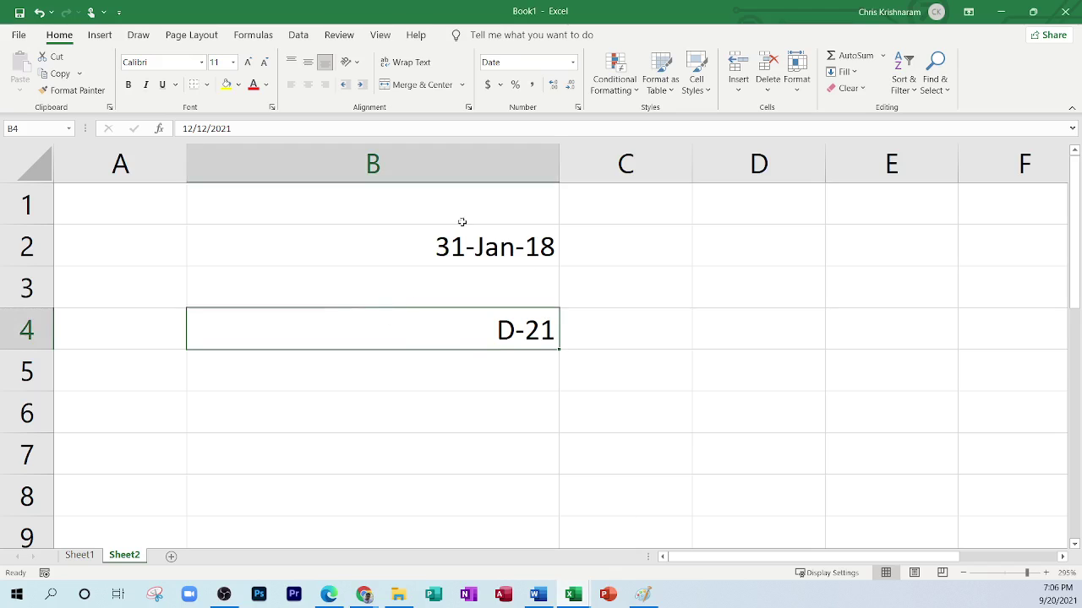
click(476, 247)
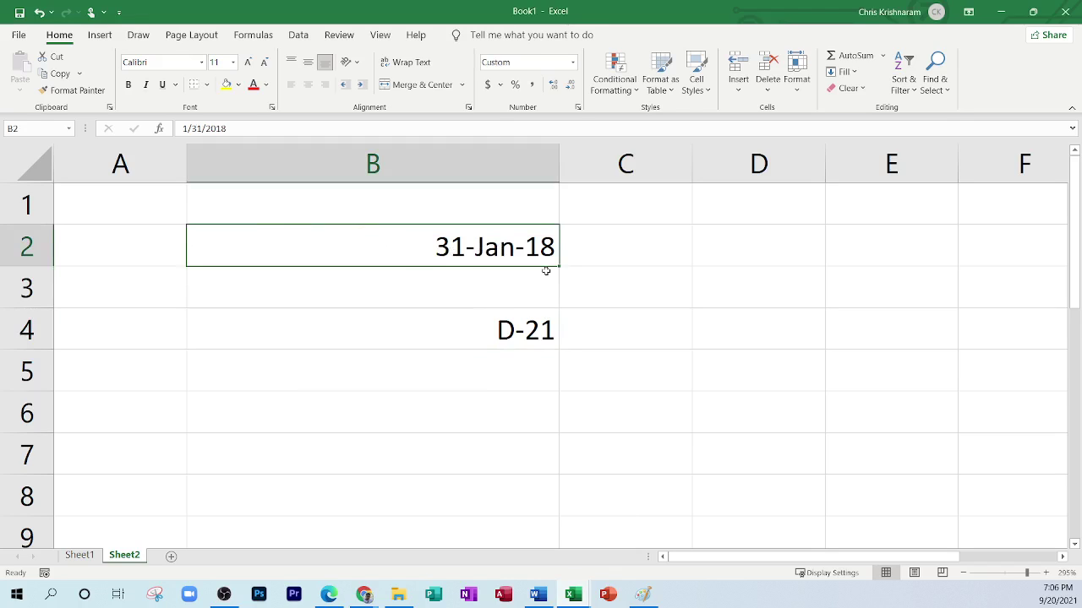
drag(157, 208, 420, 309)
scroll(452, 473, up, 1)
scroll(451, 472, up, 1)
drag(300, 237, 456, 268)
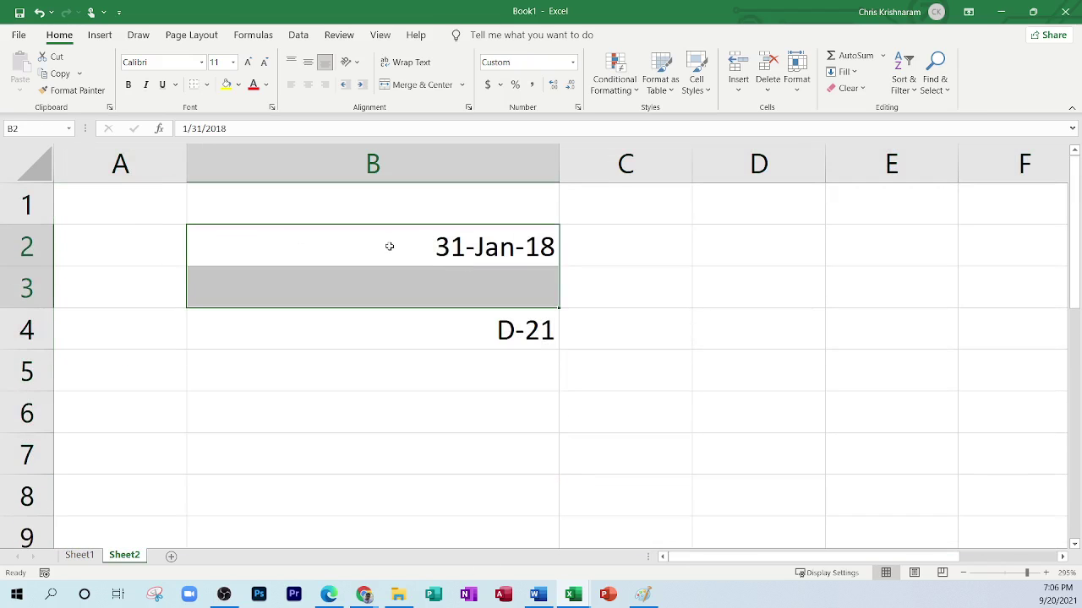
drag(391, 245, 388, 246)
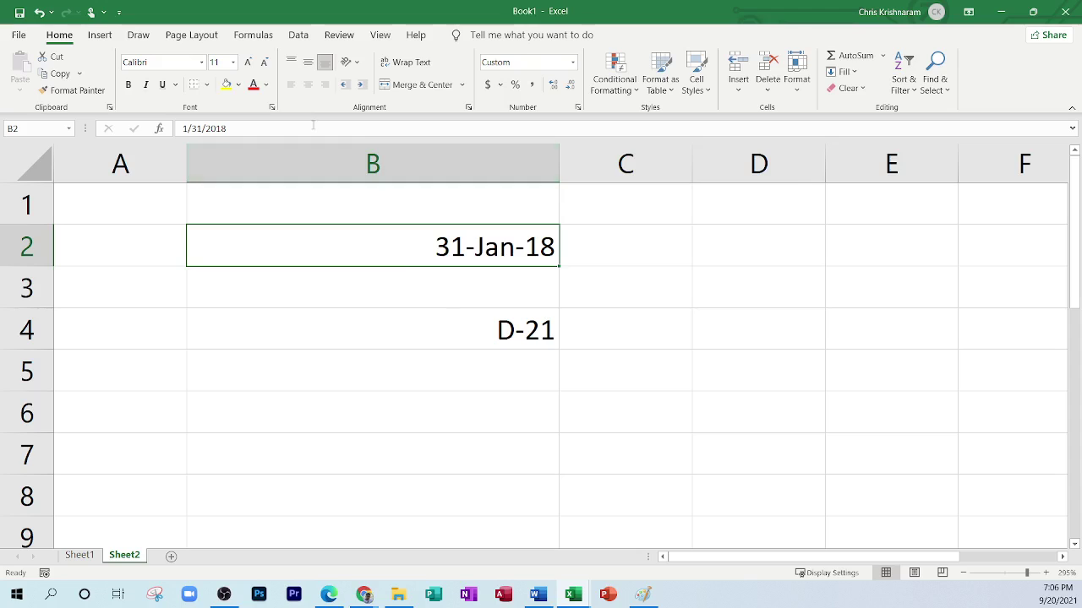
click(290, 84)
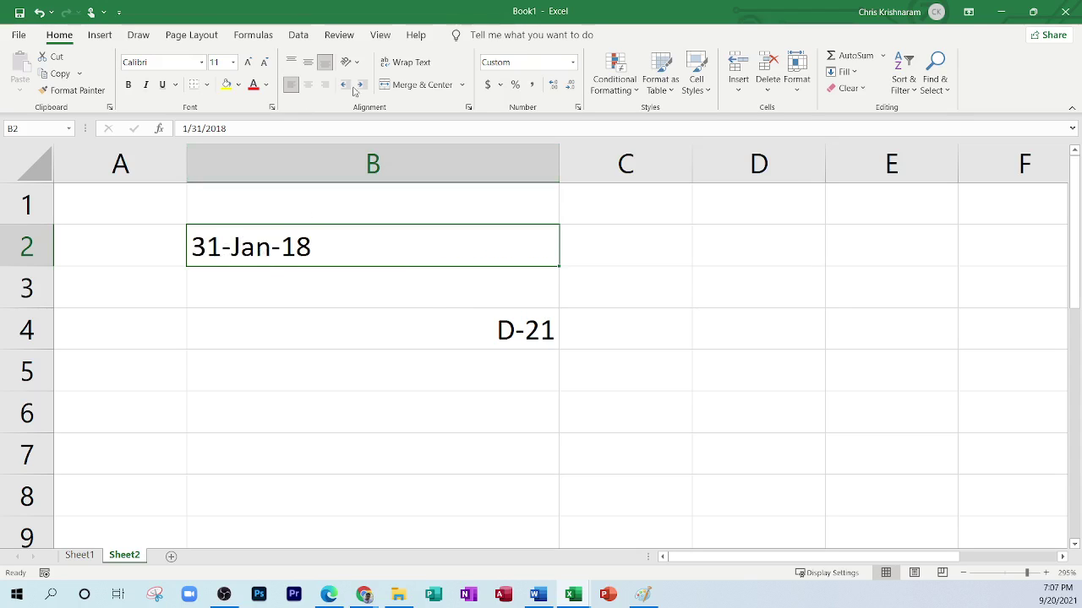
click(325, 84)
click(306, 85)
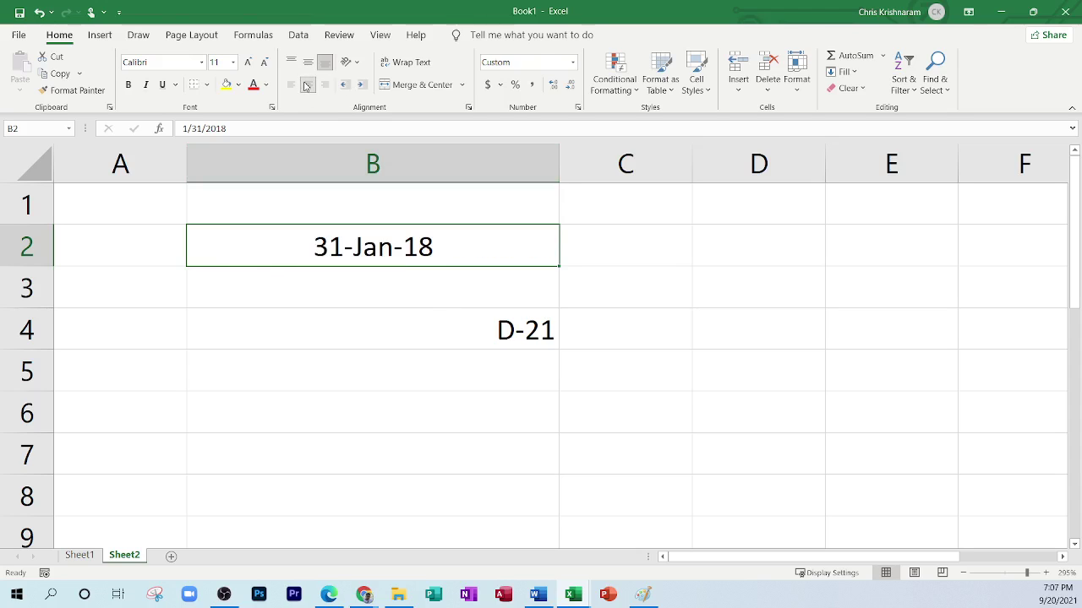
Clear the two dates in B2 and B4 and narrow column B to about half its width.
click(716, 280)
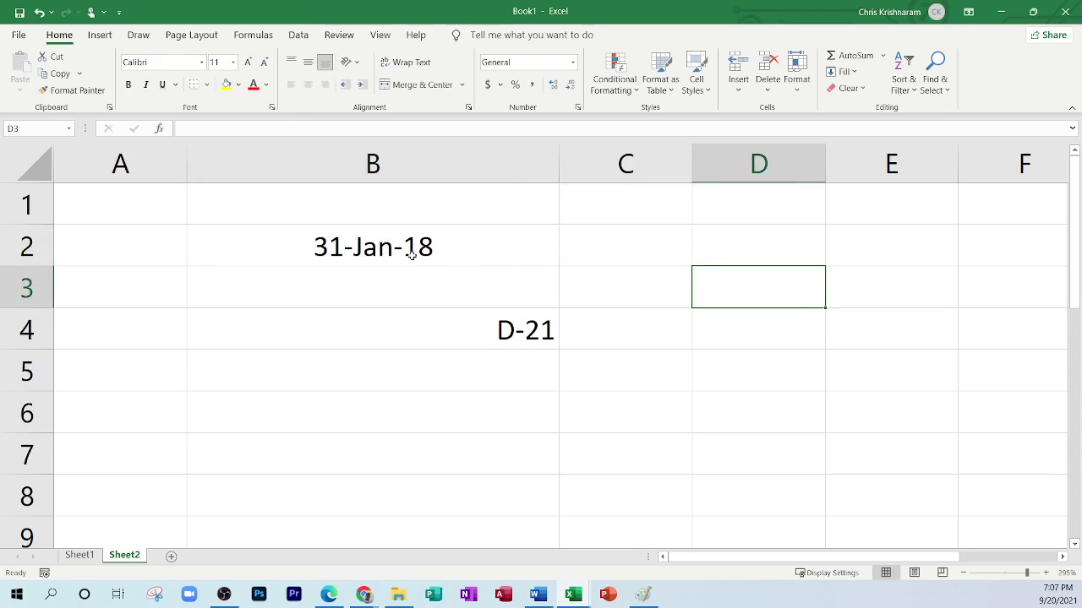
drag(413, 255, 519, 336)
key(Delete)
click(381, 232)
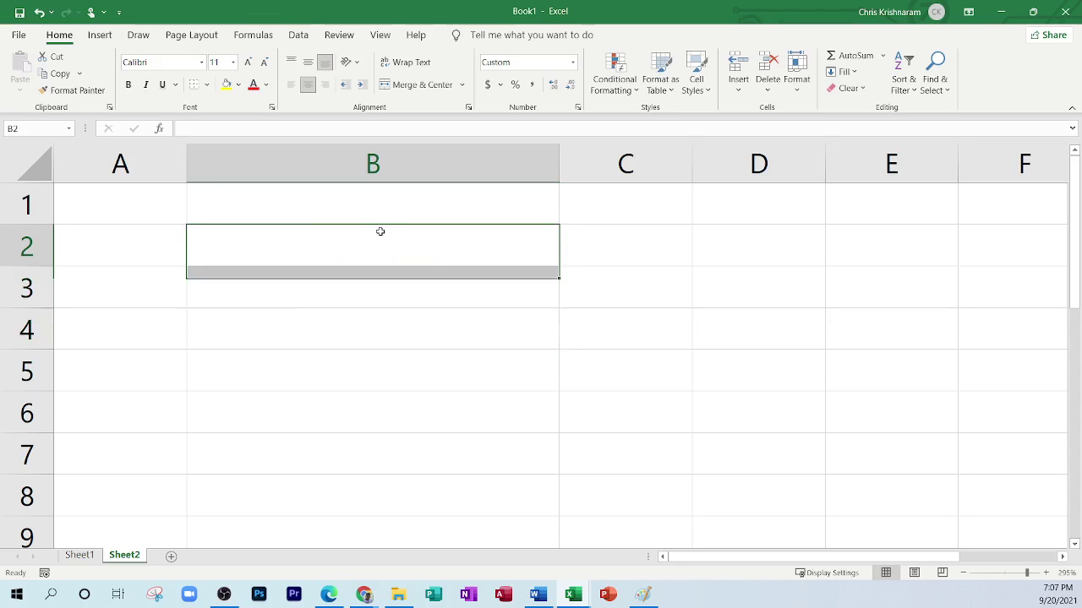
drag(558, 166, 367, 171)
click(463, 201)
Enter the table headings Name, Subject and Grades in cells B2 to D2.
click(314, 245)
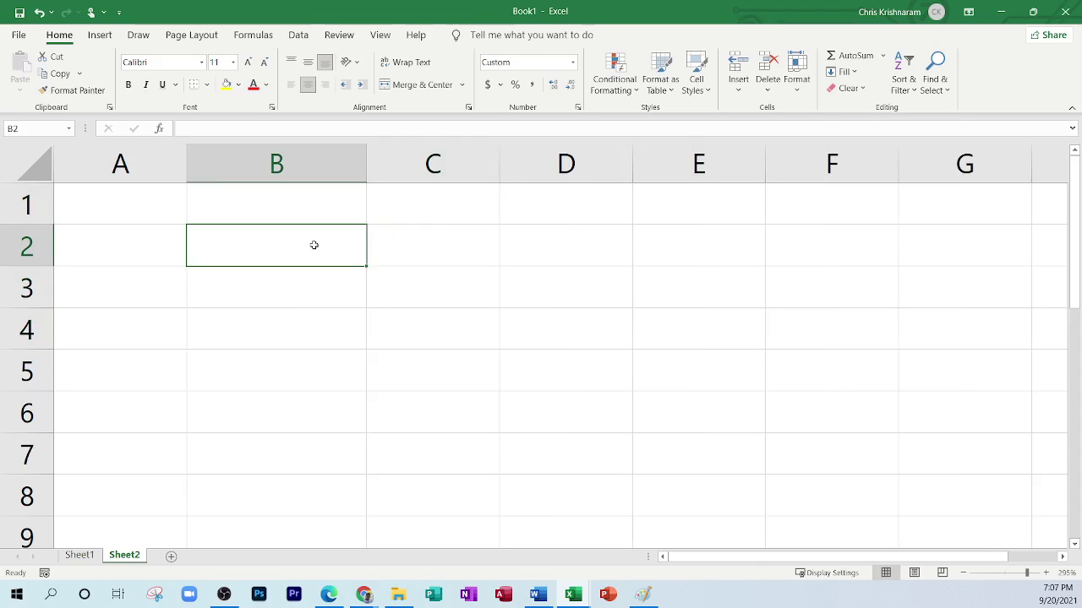
text(Name)
key(Tab)
text(Sbu)
key(BackSpace)
key(BackSpace)
text(ubject)
key(Tab)
text(gRA)
key(BackSpace)
key(BackSpace)
key(BackSpace)
text(Grades)
key(Return)
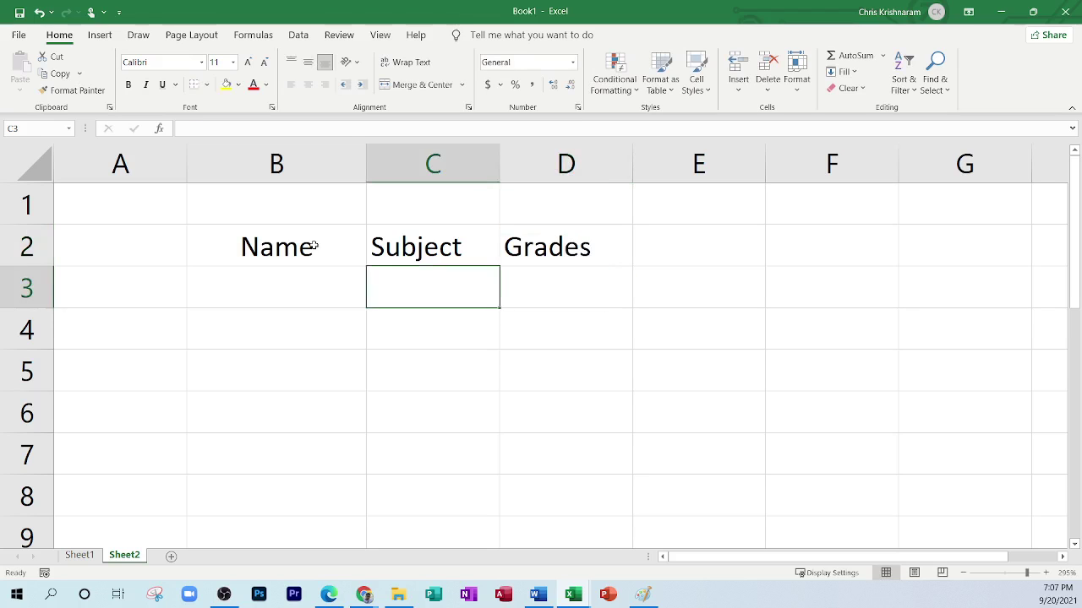
Fill in row 3 with the first student's name, subject "Engs" and grade 30.
key(Left)
text(Pamala)
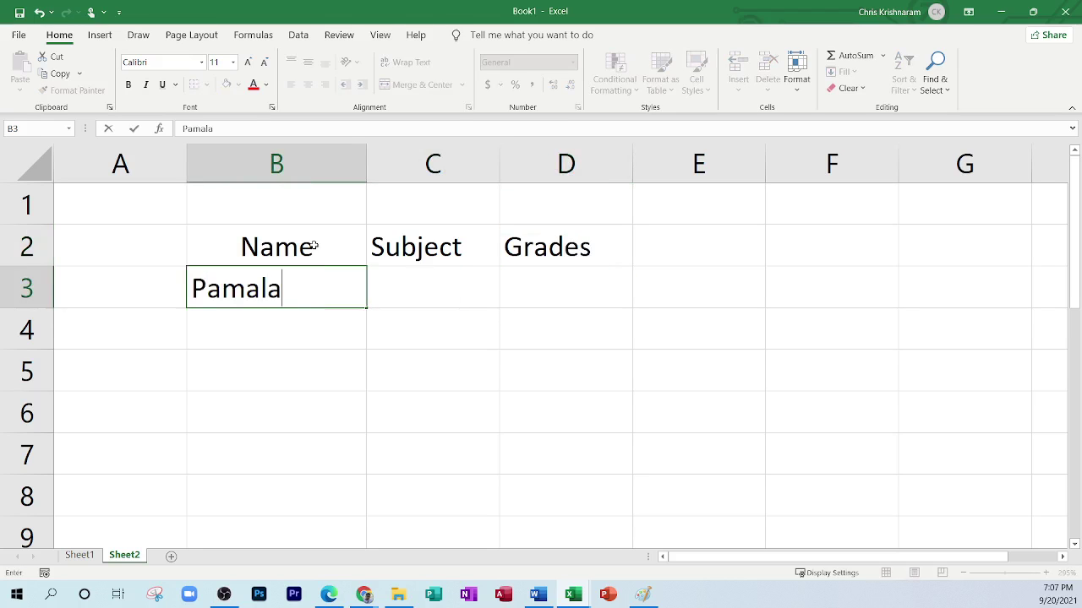
key(Tab)
text(Engs)
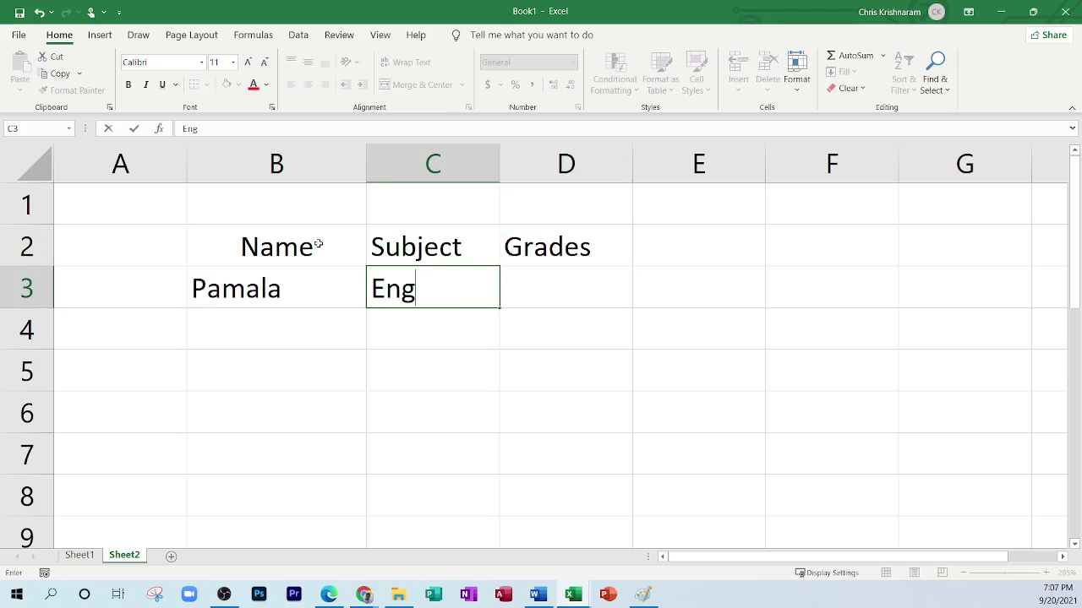
key(Tab)
text(30)
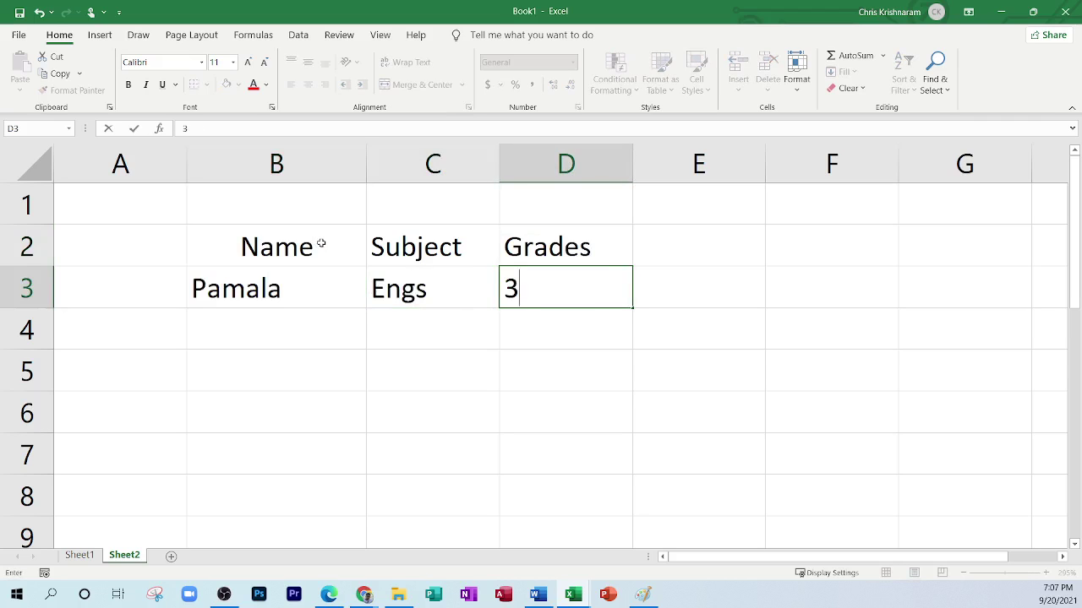
key(Return)
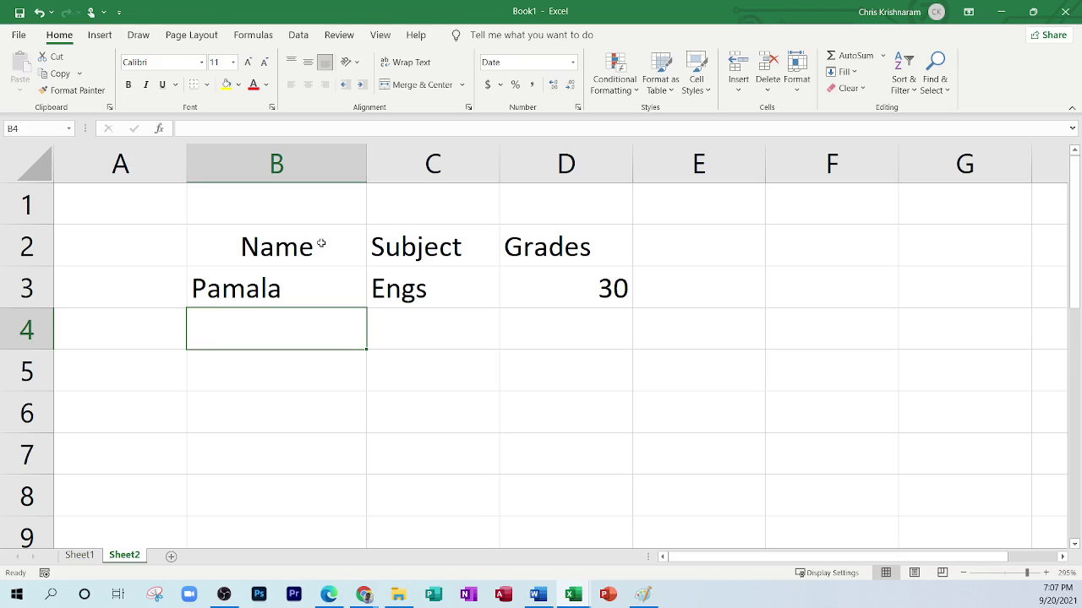
Fill in row 4 with the second student's name, subject "spanis" and grade 40.
text(Shene)
key(Tab)
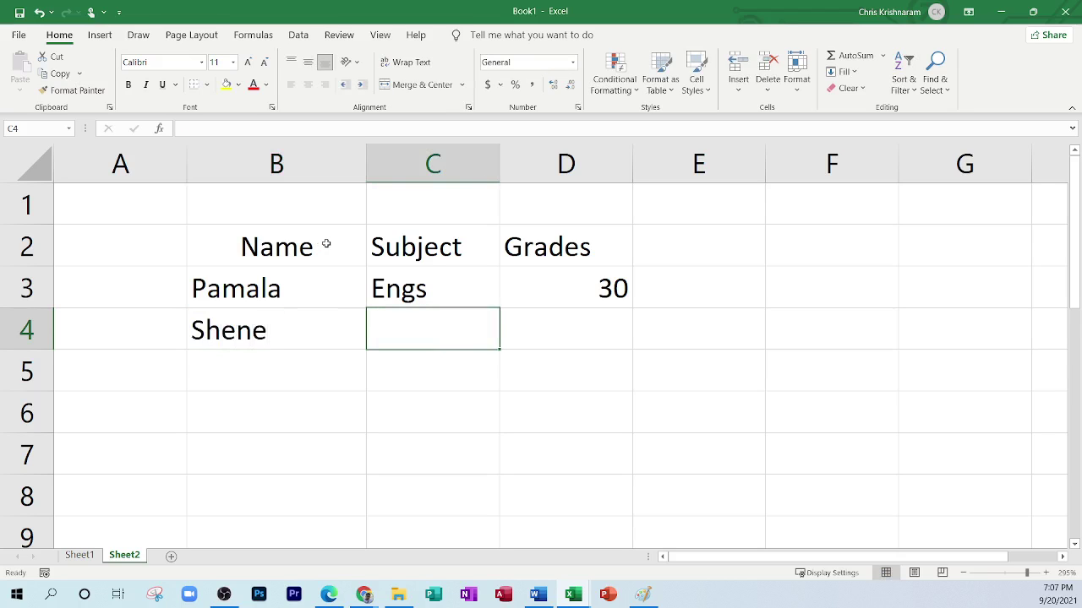
text(spanis)
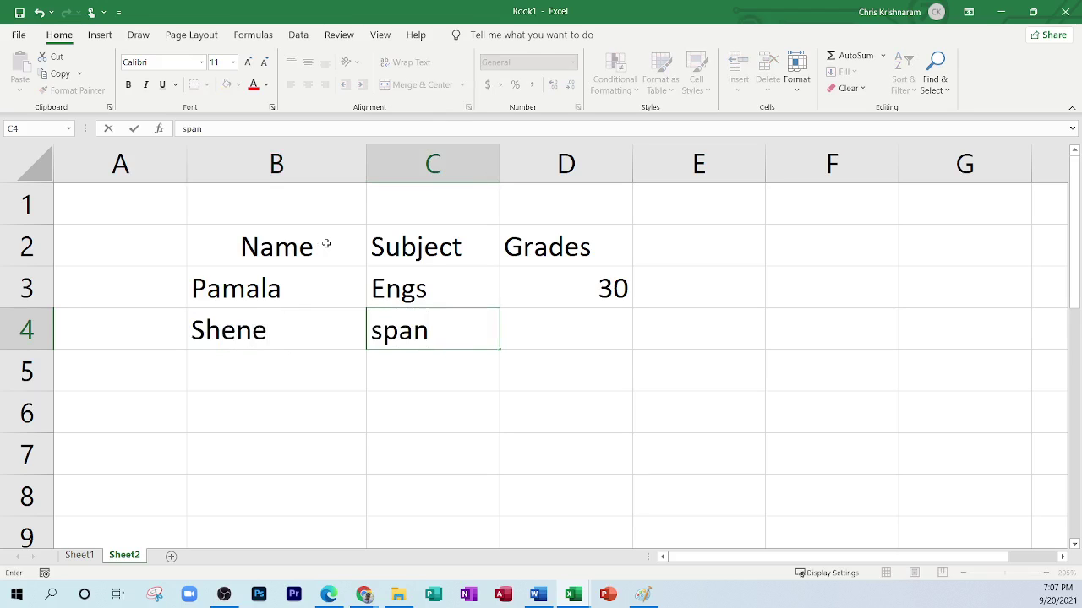
key(Tab)
text(40)
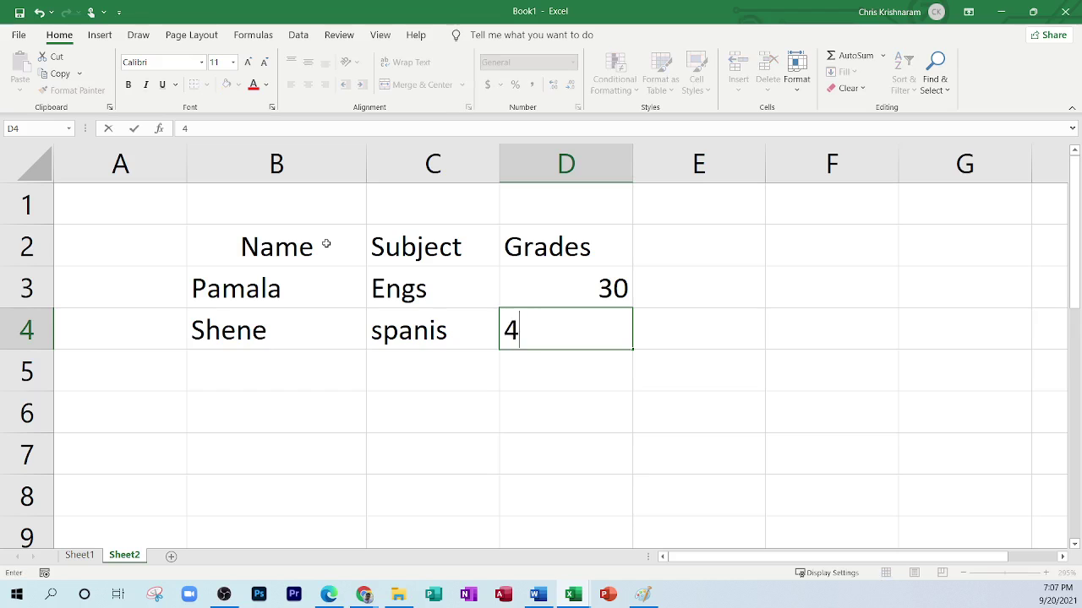
key(Return)
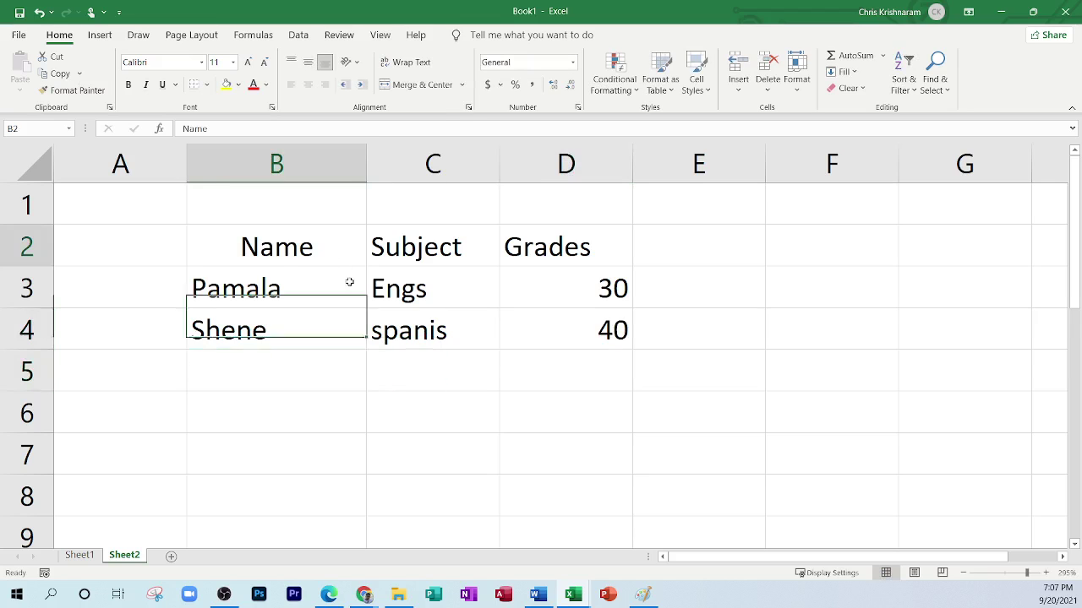
Apply All Borders to the table range B2:D4.
drag(308, 247, 510, 341)
click(206, 85)
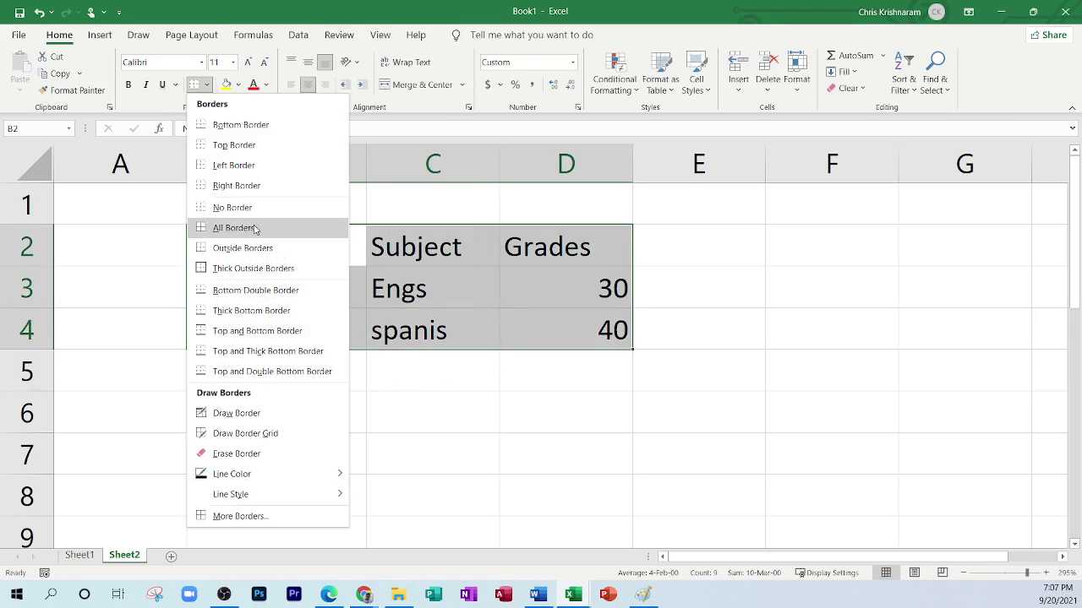
click(271, 230)
click(374, 317)
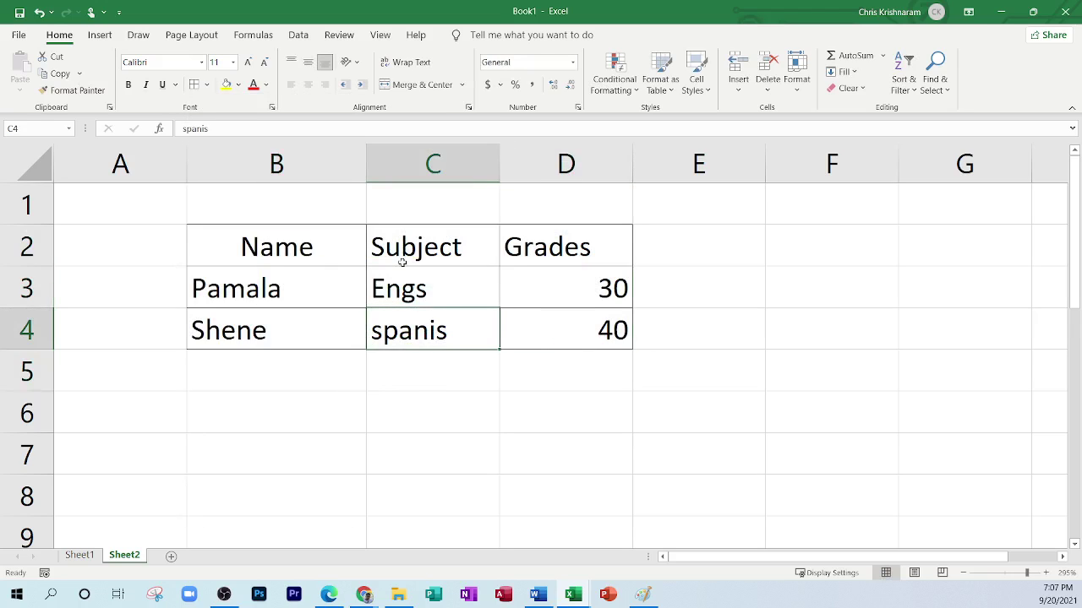
Enter the title "SSC Report 2021" in cell C1 above the table.
click(296, 196)
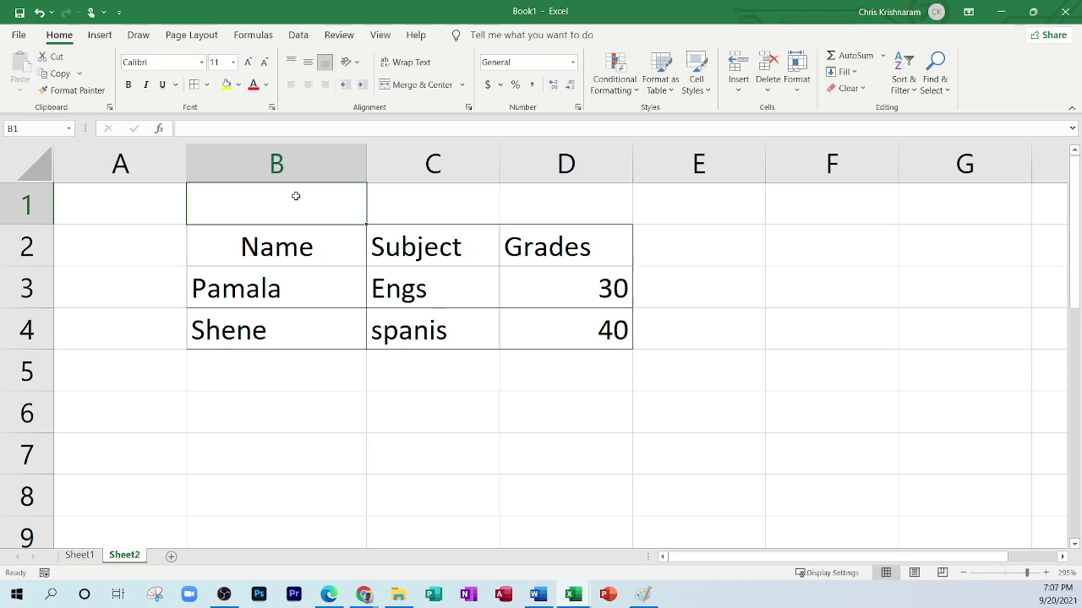
drag(296, 196, 592, 208)
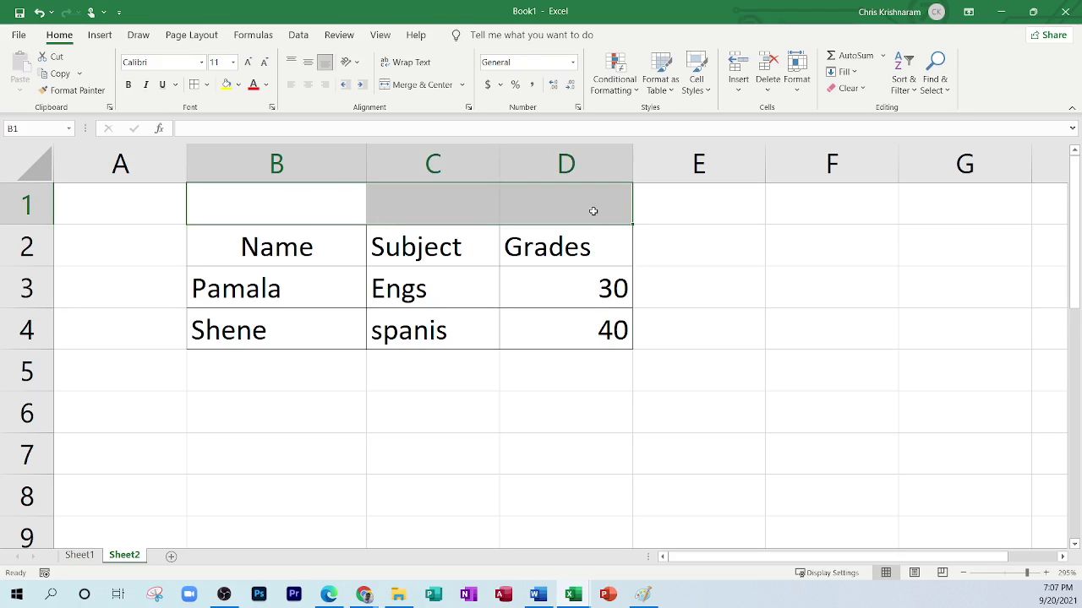
click(539, 218)
click(262, 210)
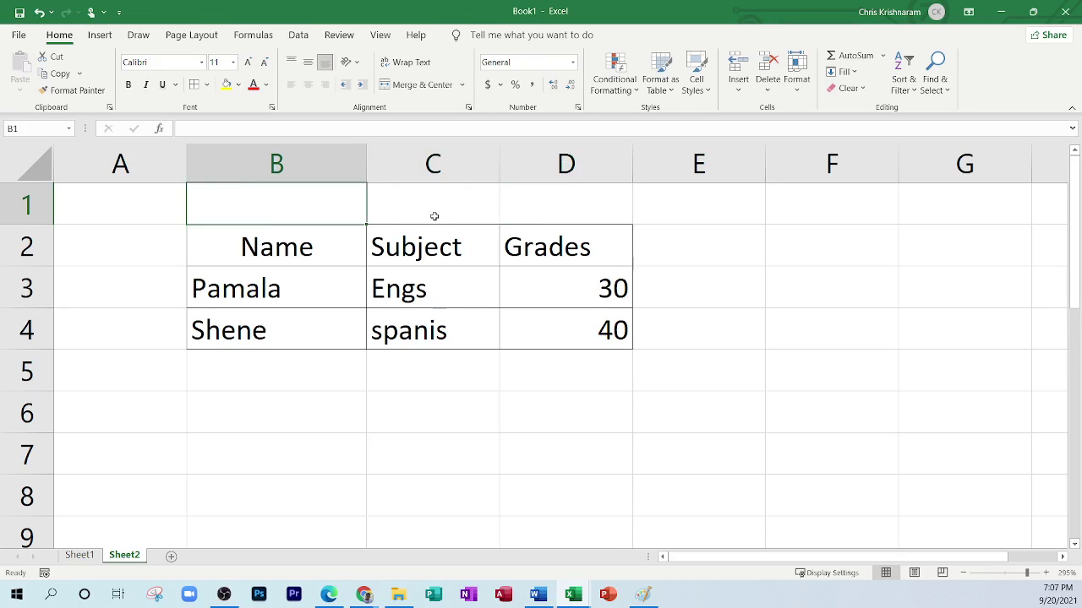
click(435, 216)
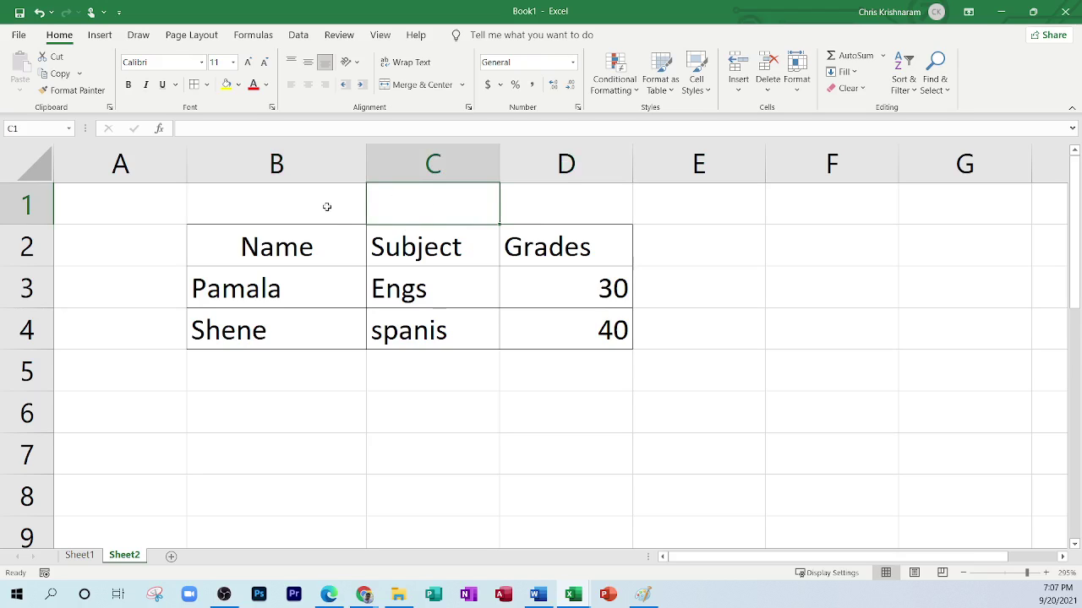
text(SSC Report 2021)
key(Return)
Examine how the title in C1 is positioned relative to the table's columns B to D.
click(416, 201)
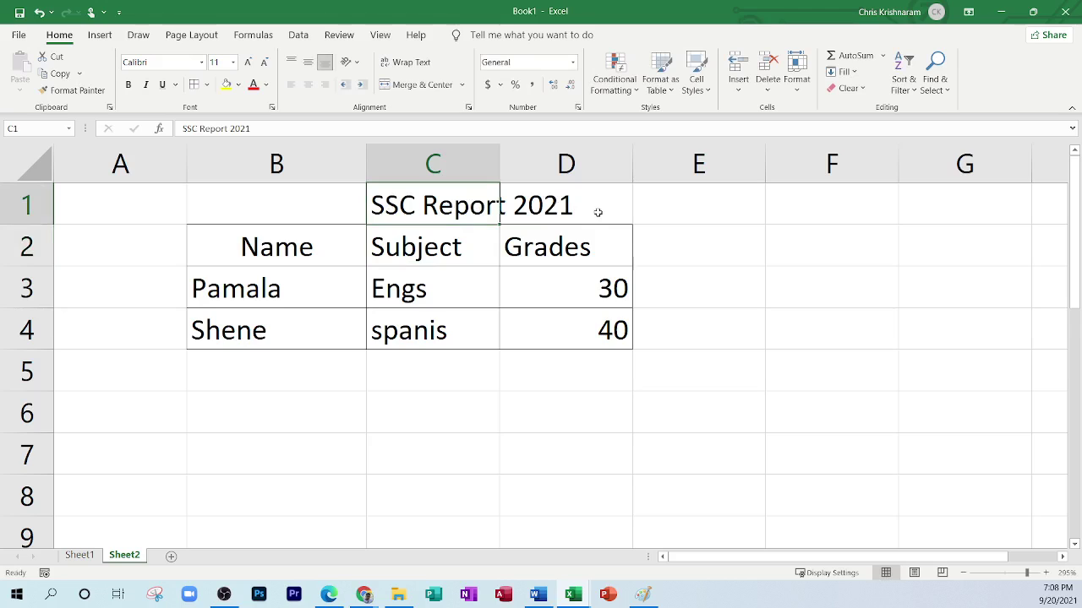
drag(278, 191, 553, 313)
click(541, 304)
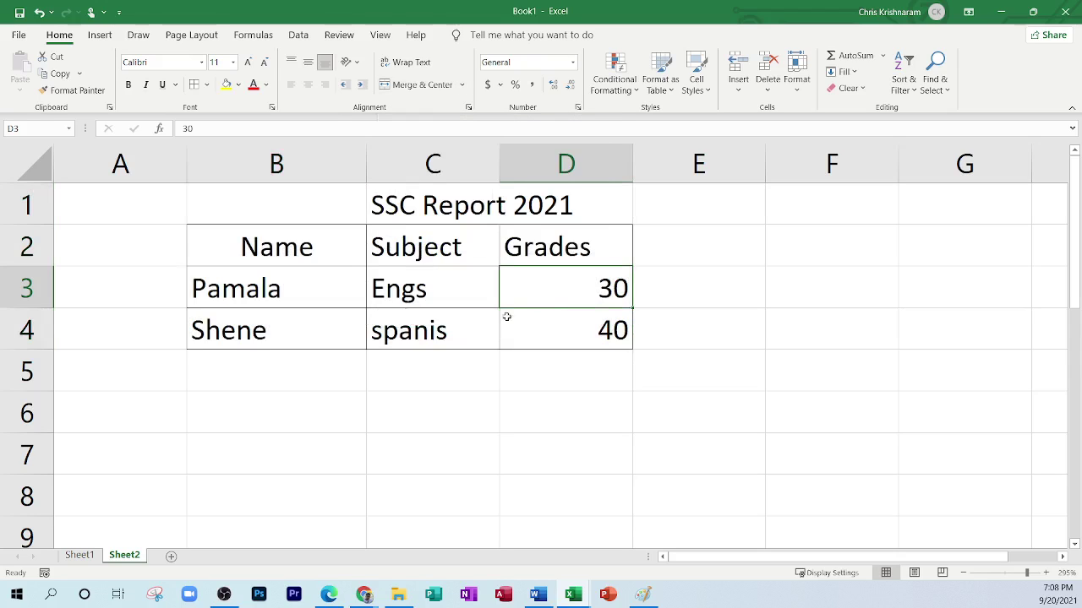
click(285, 246)
drag(253, 195, 587, 209)
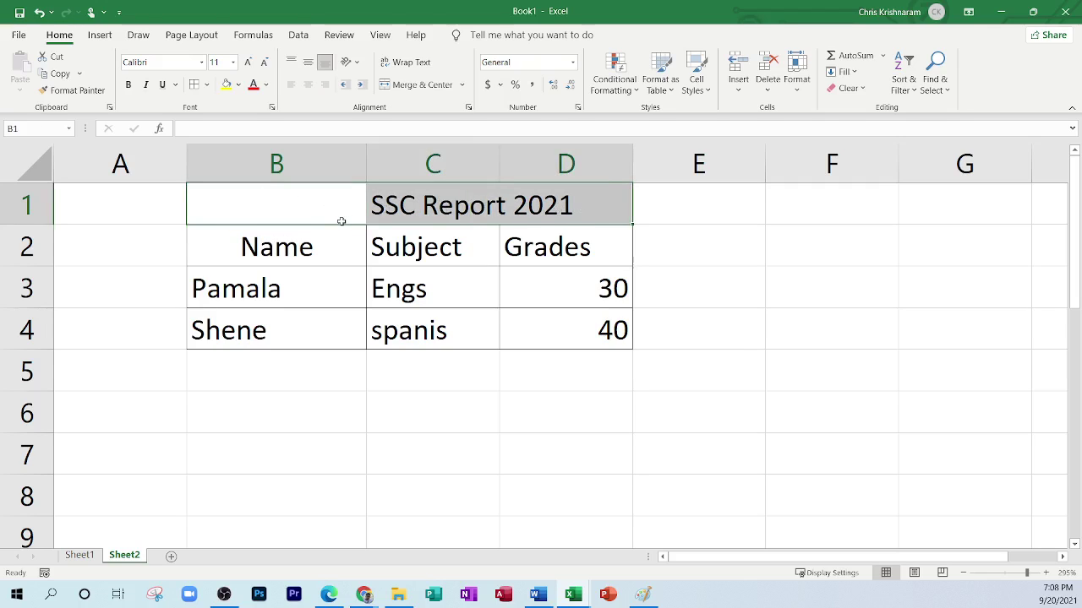
click(488, 415)
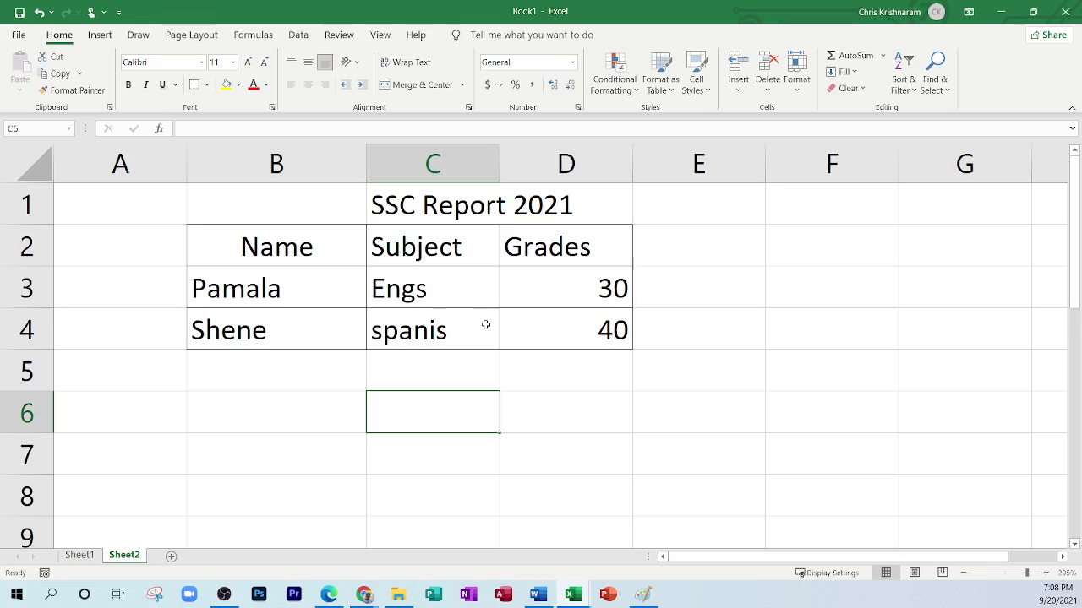
drag(271, 202, 513, 214)
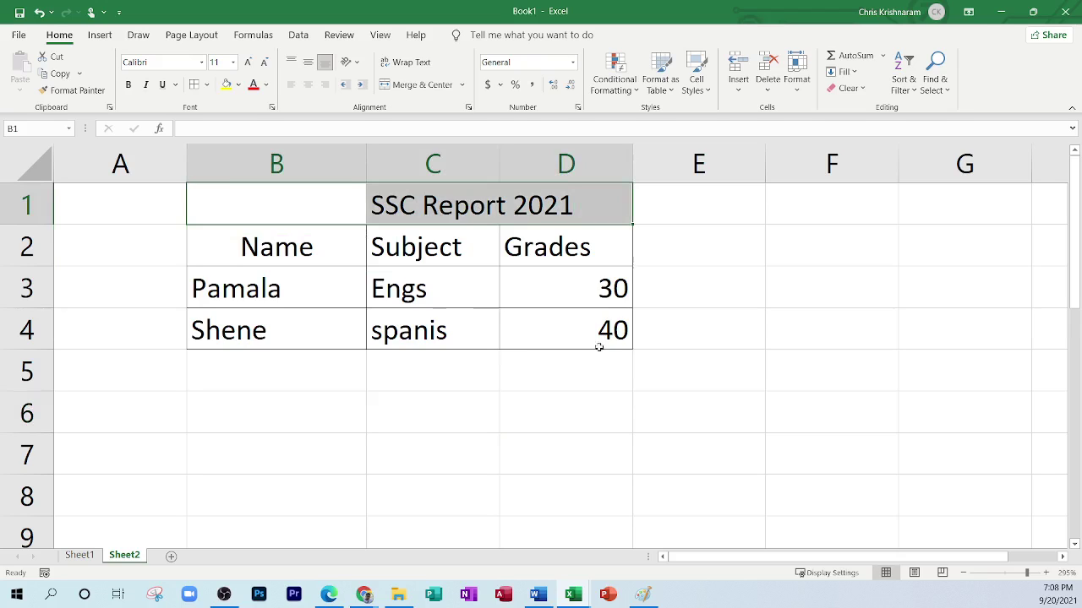
Merge and center C6:F7 and enter the filler text "pjdpofwe0eiwpjosfigrt049-u2eo" in the merged cell.
drag(398, 413, 880, 434)
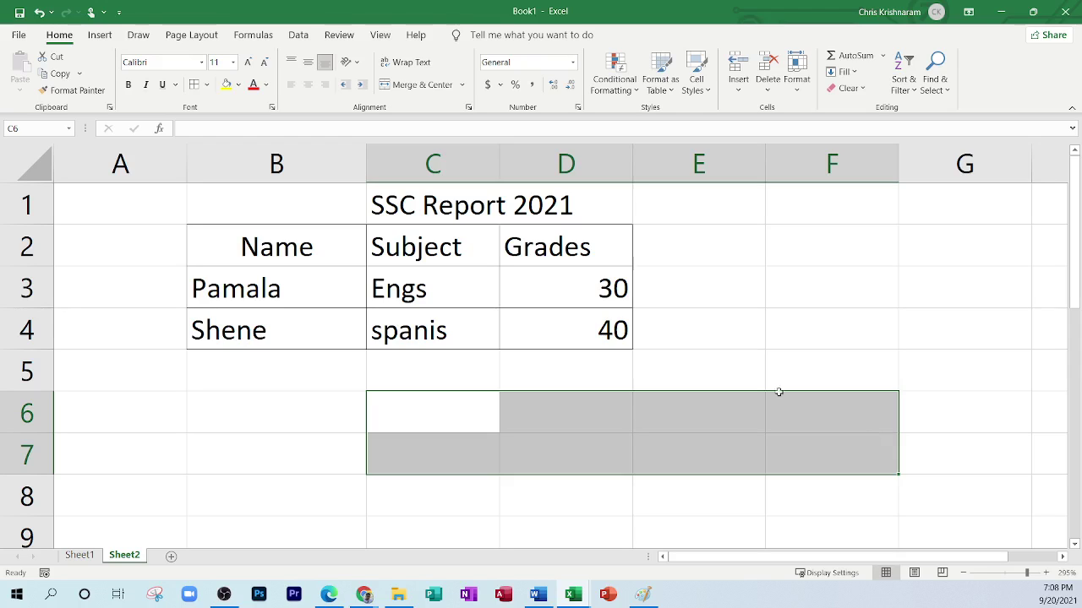
click(414, 84)
click(831, 365)
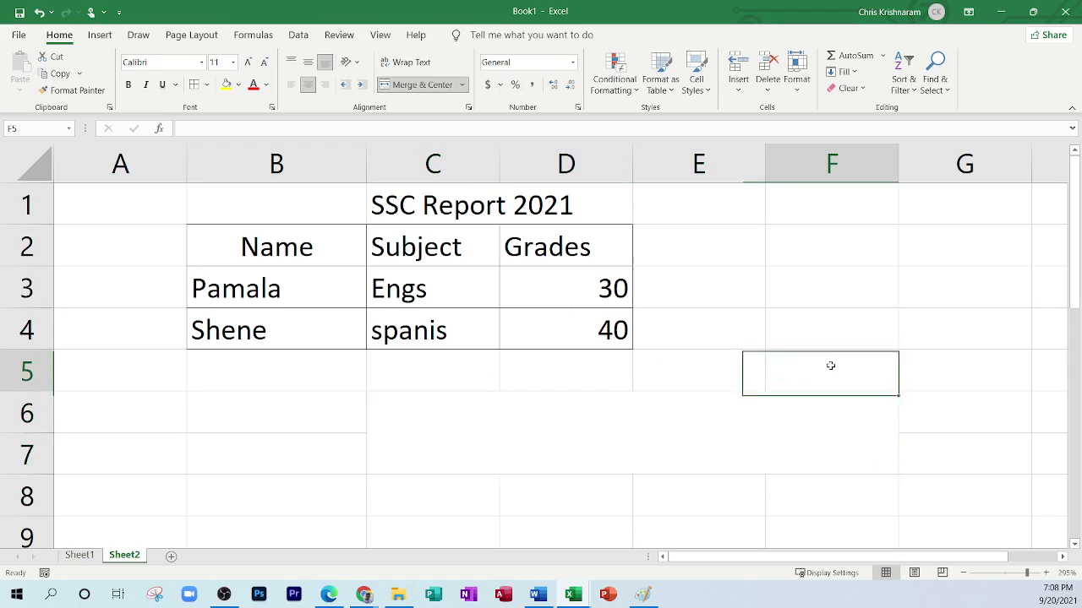
click(626, 430)
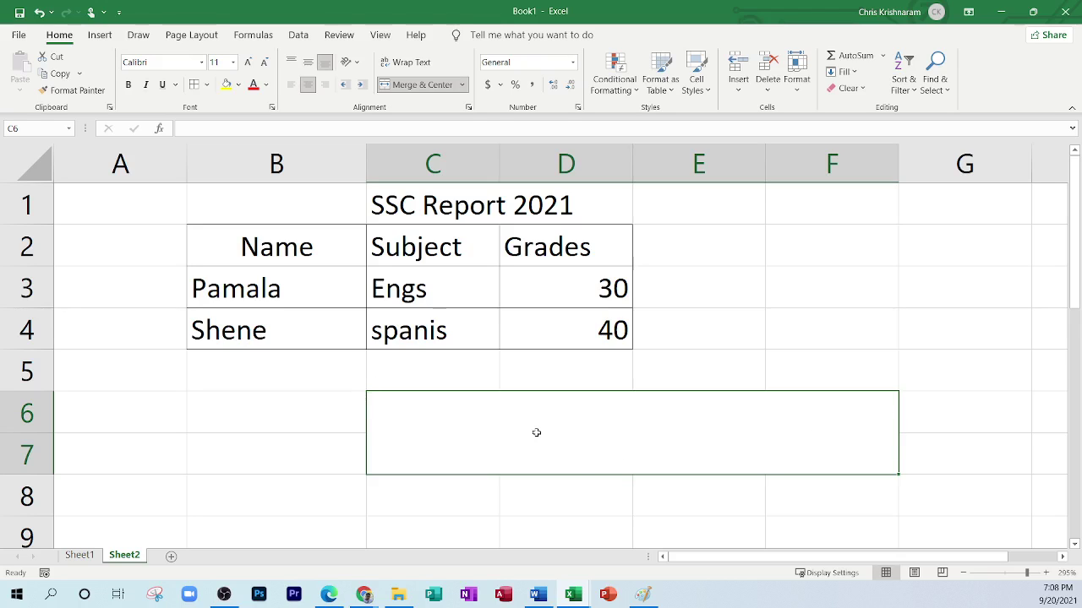
text(pjdpofwe0eiwpjosfigrt049-u2eo)
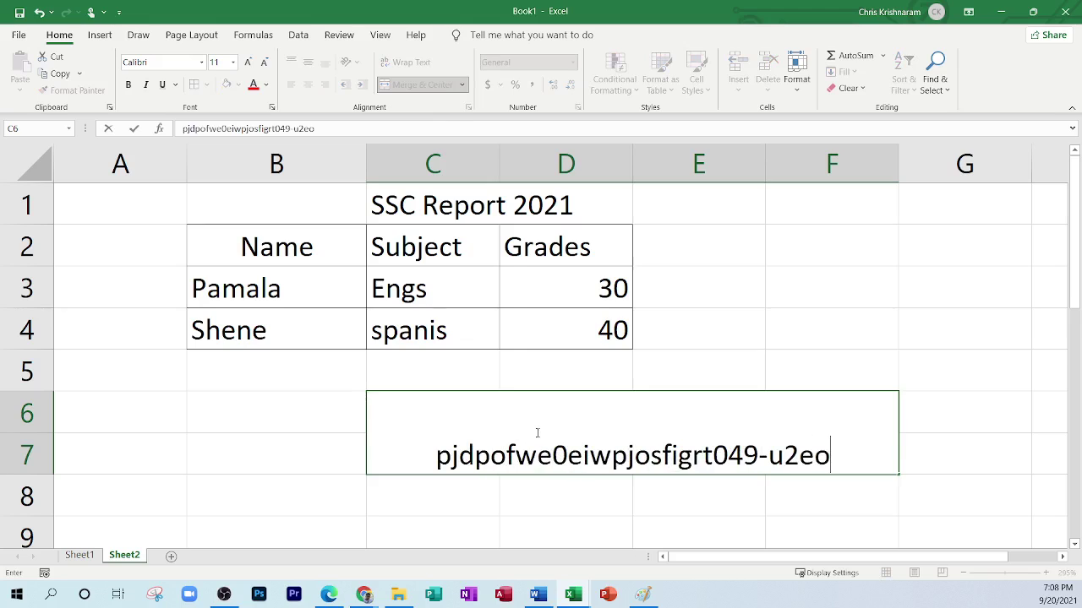
key(Return)
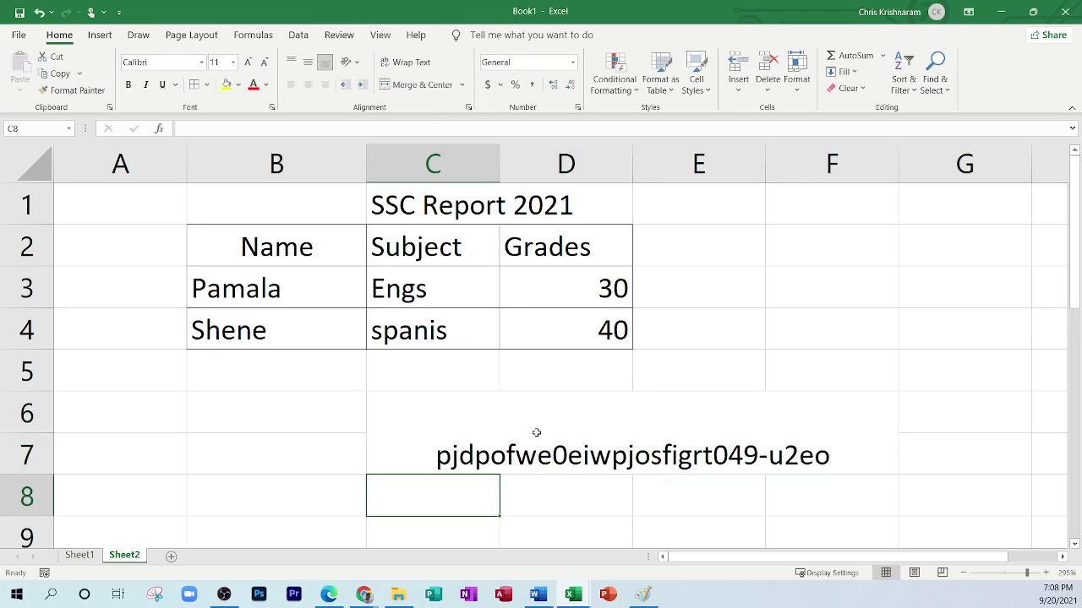
click(539, 431)
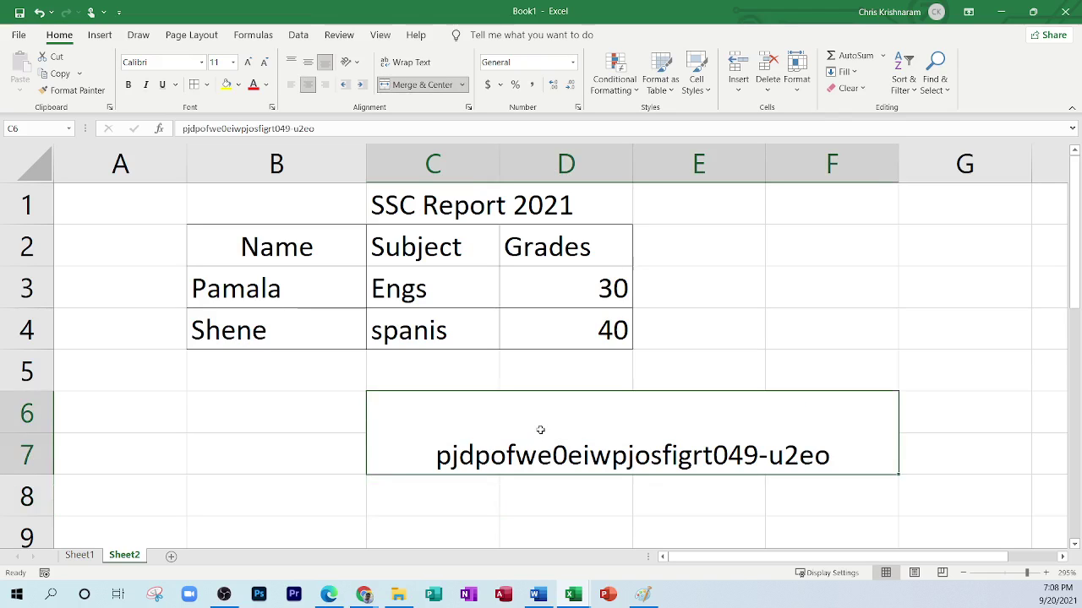
Undo the filler text and the merging of C6:F7.
key(ctrl+z)
key(ctrl+z)
click(695, 333)
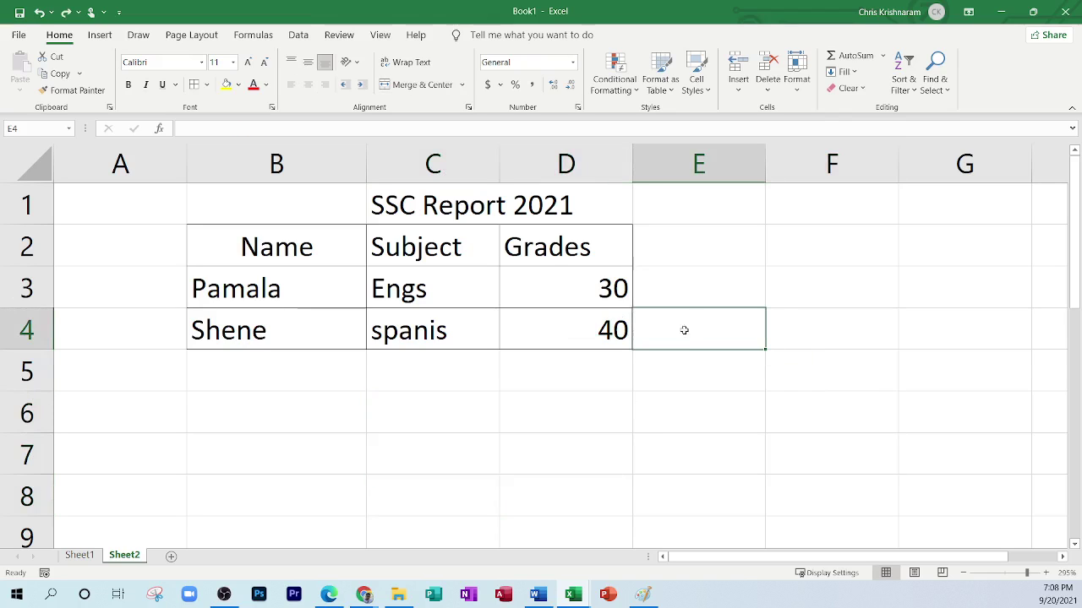
Merge and center the "SSC Report 2021" title across B1:D1 and check it against the table below.
drag(337, 203, 529, 207)
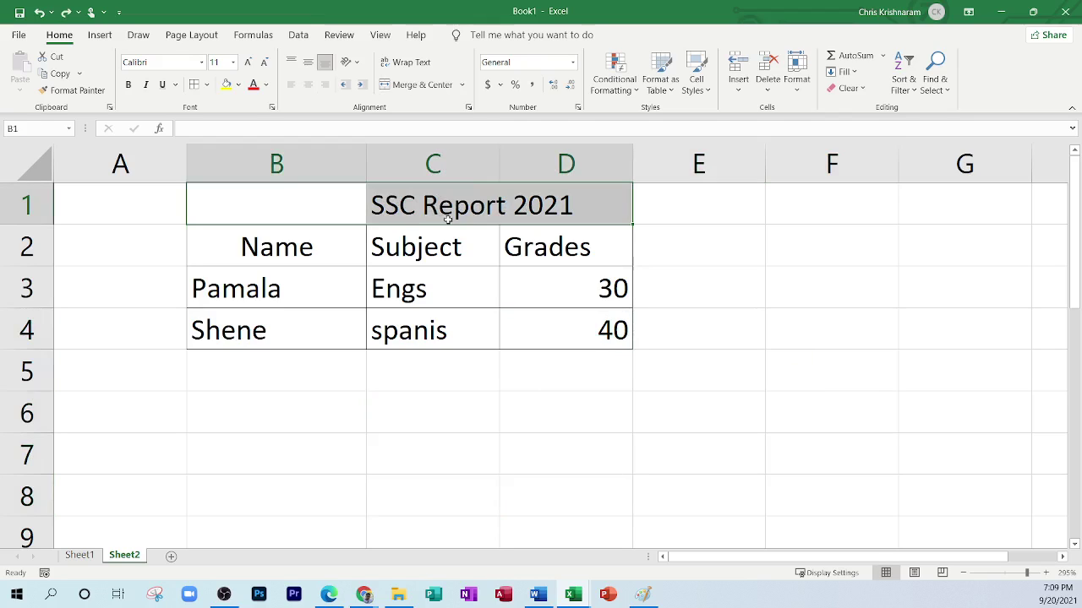
click(414, 85)
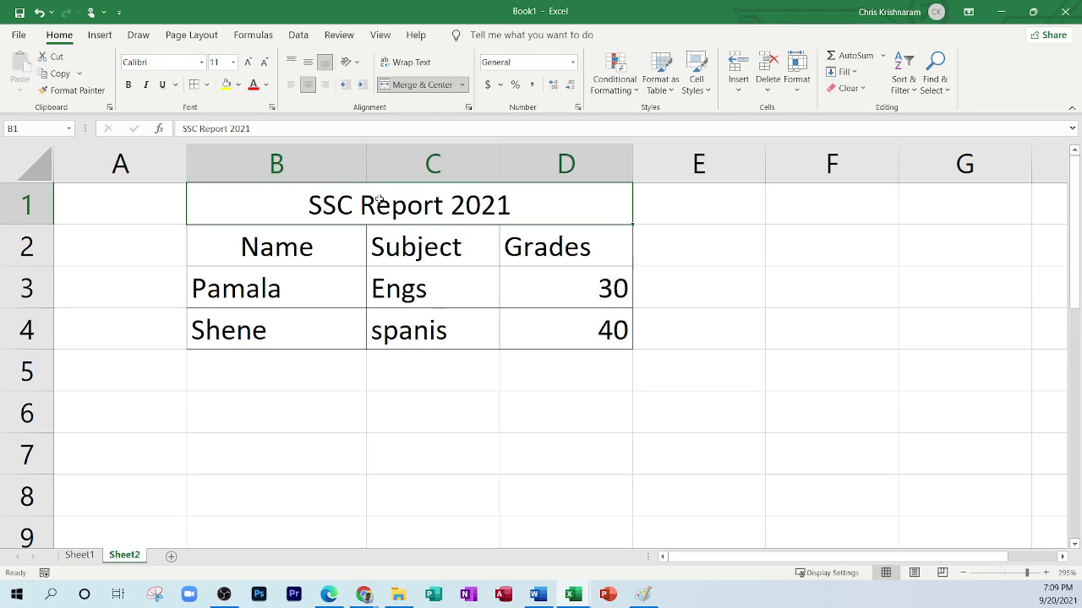
click(625, 437)
drag(355, 203, 516, 329)
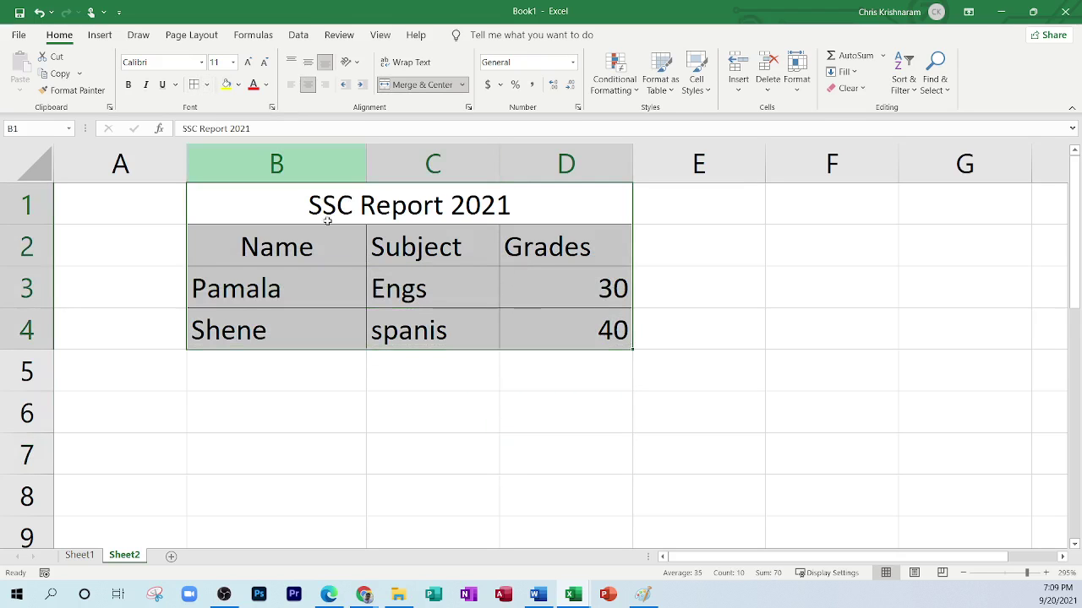
click(489, 250)
click(375, 207)
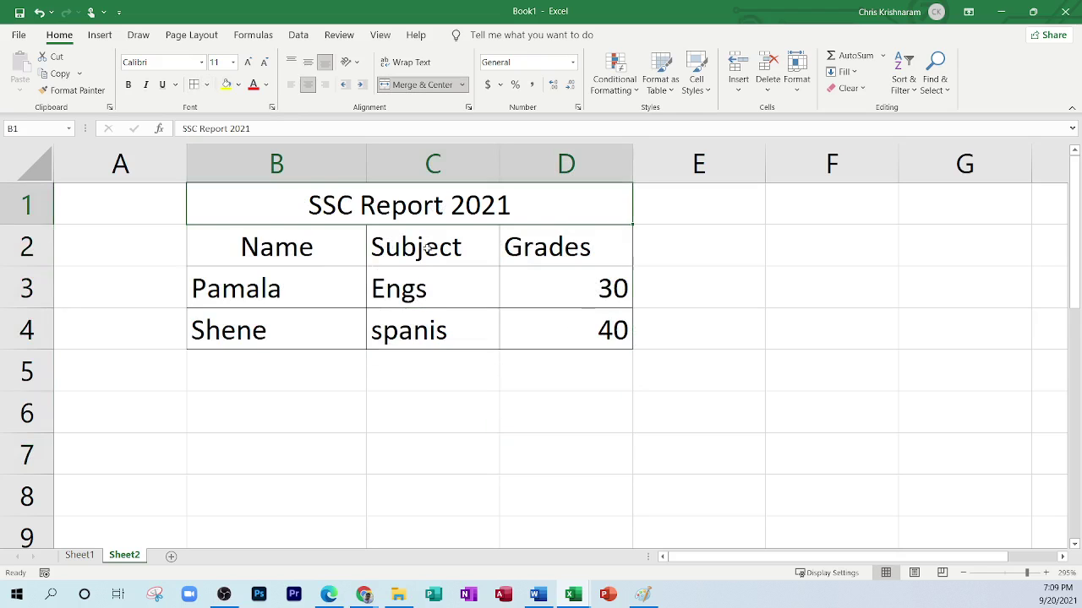
Center the headings Name, Subject and Grades in B2:D2.
drag(323, 235, 575, 245)
click(306, 86)
click(306, 85)
click(433, 272)
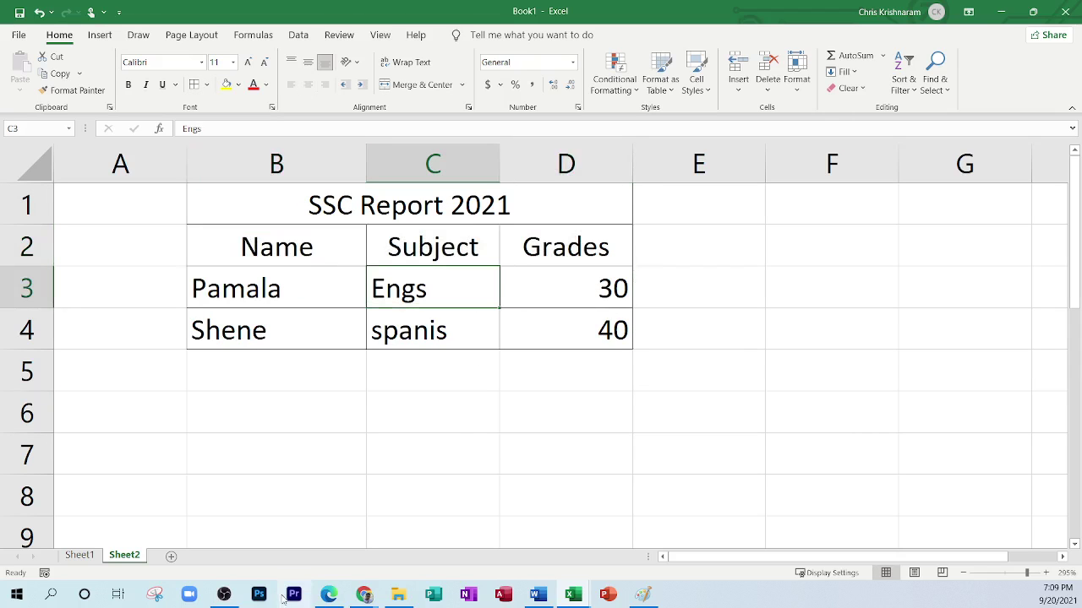
Switch to the PDF notes in Edge, review the Merge and Center passage, and return to the title cell in Excel.
click(328, 594)
scroll(751, 547, right, 5)
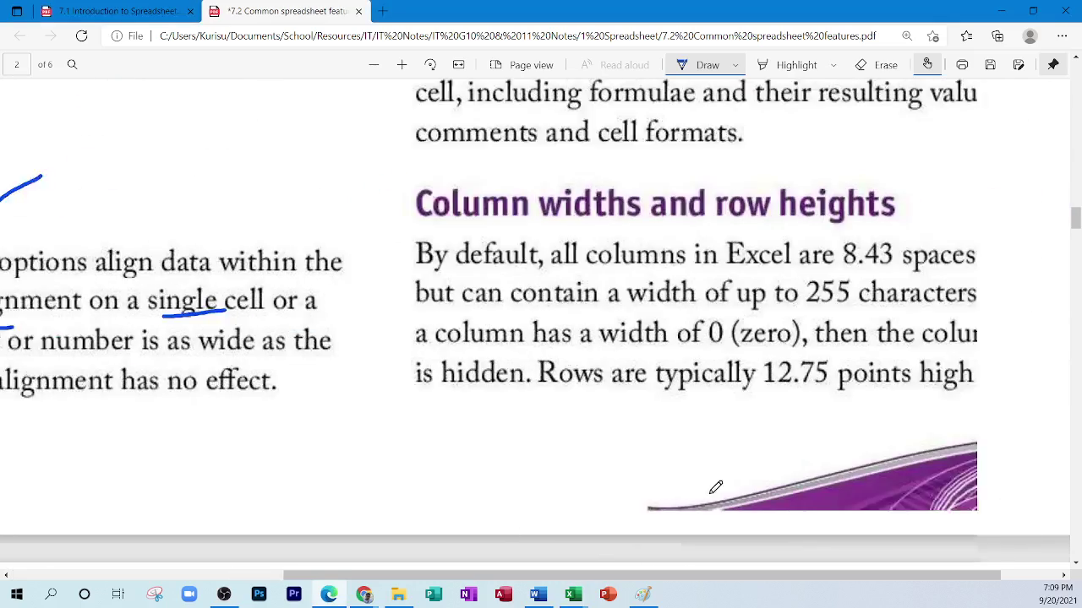
scroll(651, 435, left, 2)
scroll(651, 435, up, 15)
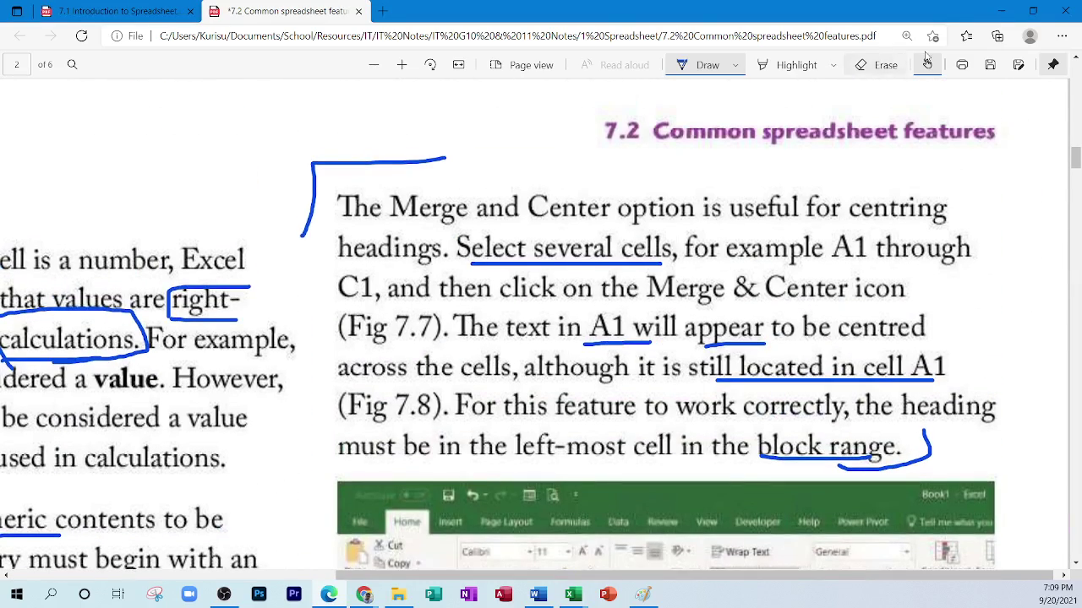
click(1000, 10)
click(394, 203)
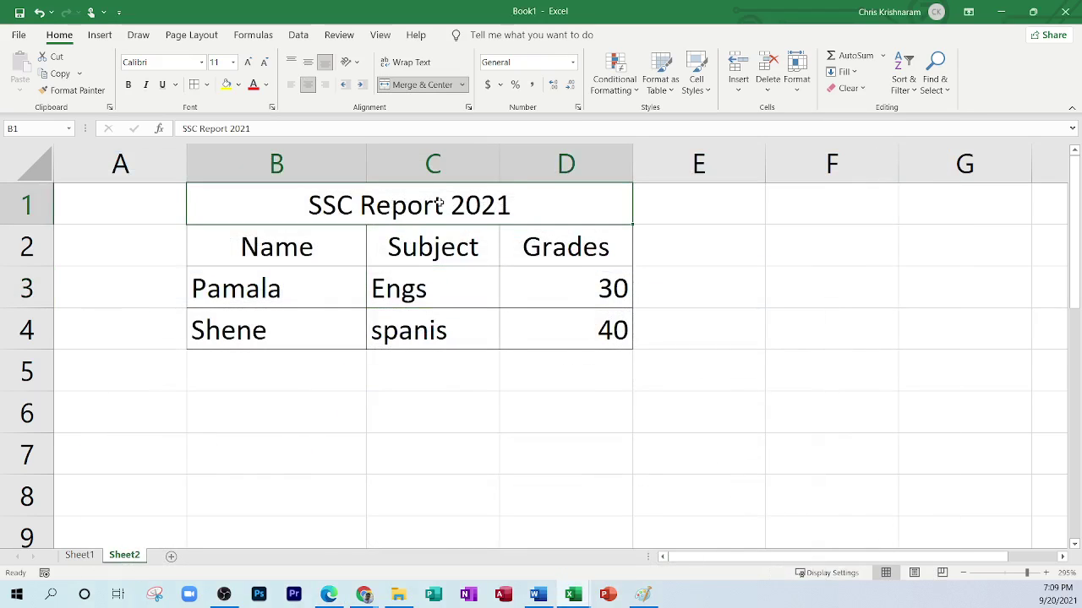
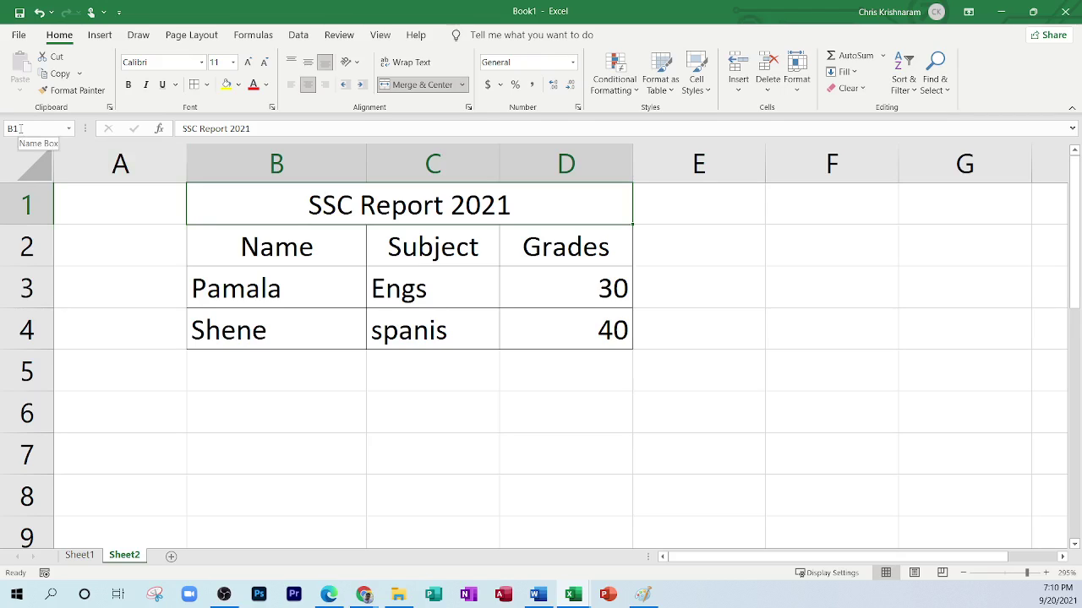
Enter the cell reference b1, select A5, and go to cell A1 by its reference.
click(37, 127)
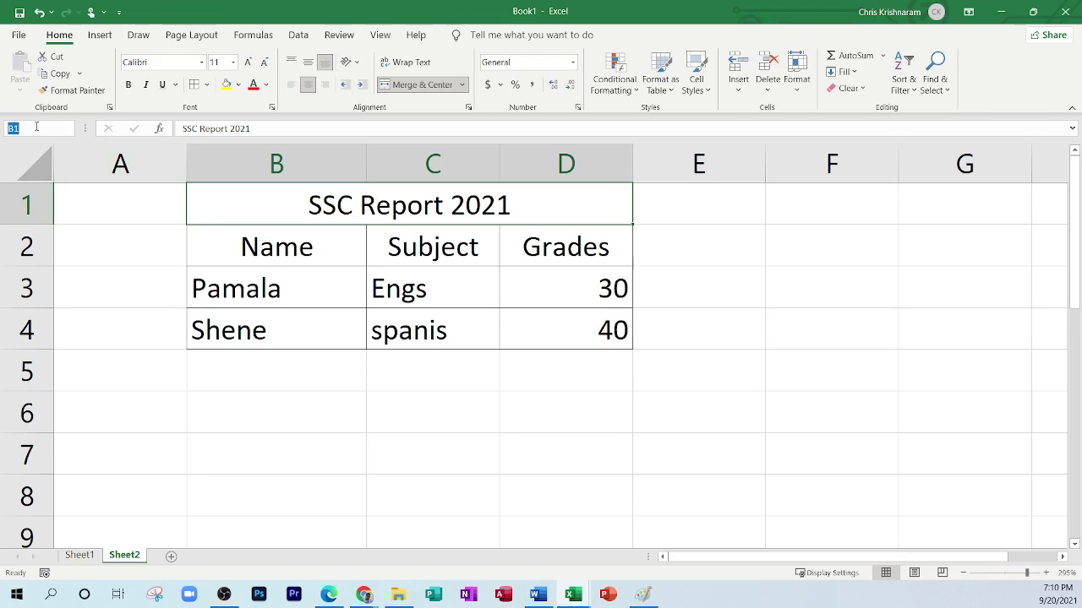
text(b)
text(1)
click(170, 350)
click(38, 127)
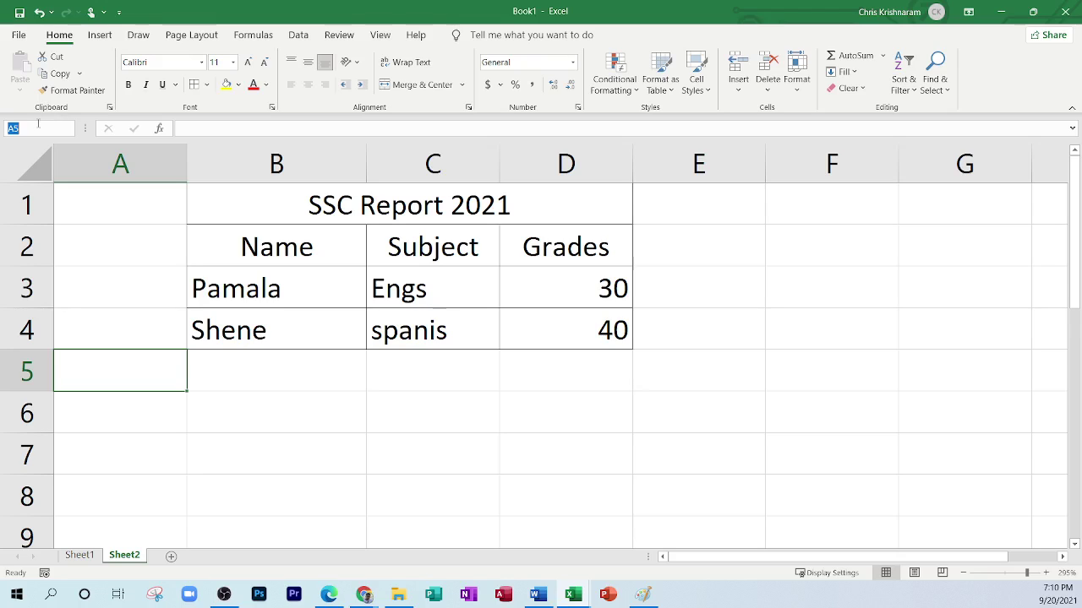
text(a1)
key(Return)
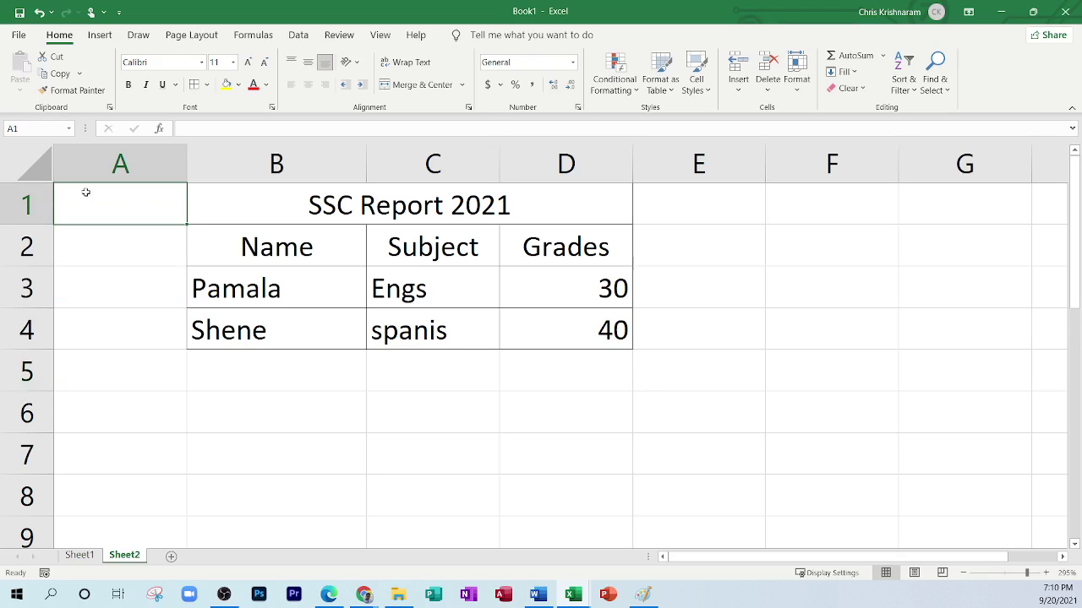
Go to cell F2 by its reference and on to the distant cell BCD1.
click(37, 129)
key(BackSpace)
text(f2)
key(Return)
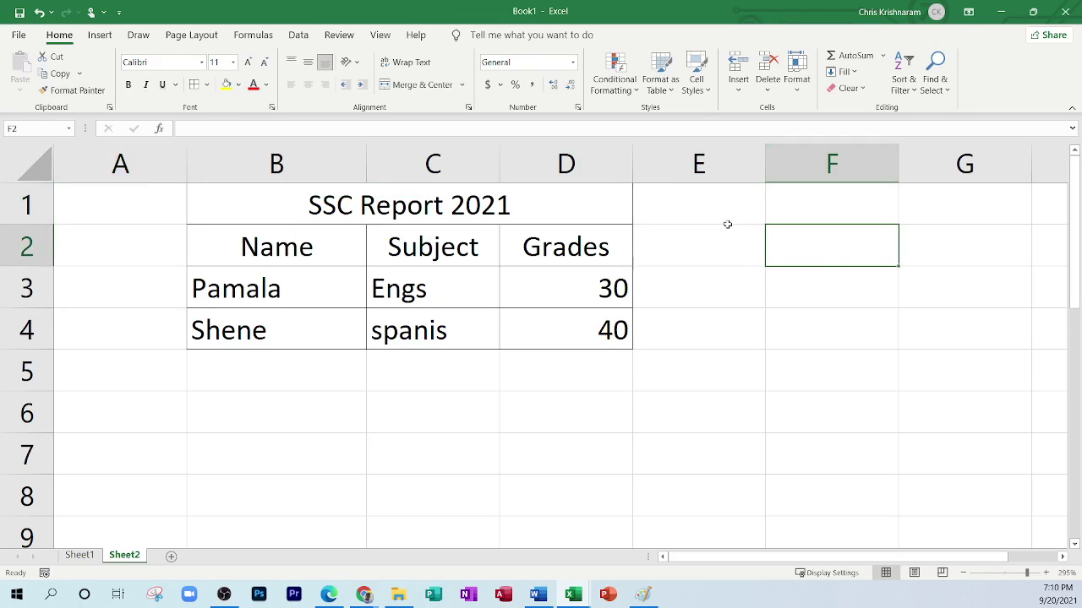
click(26, 130)
text(bcd1)
key(Return)
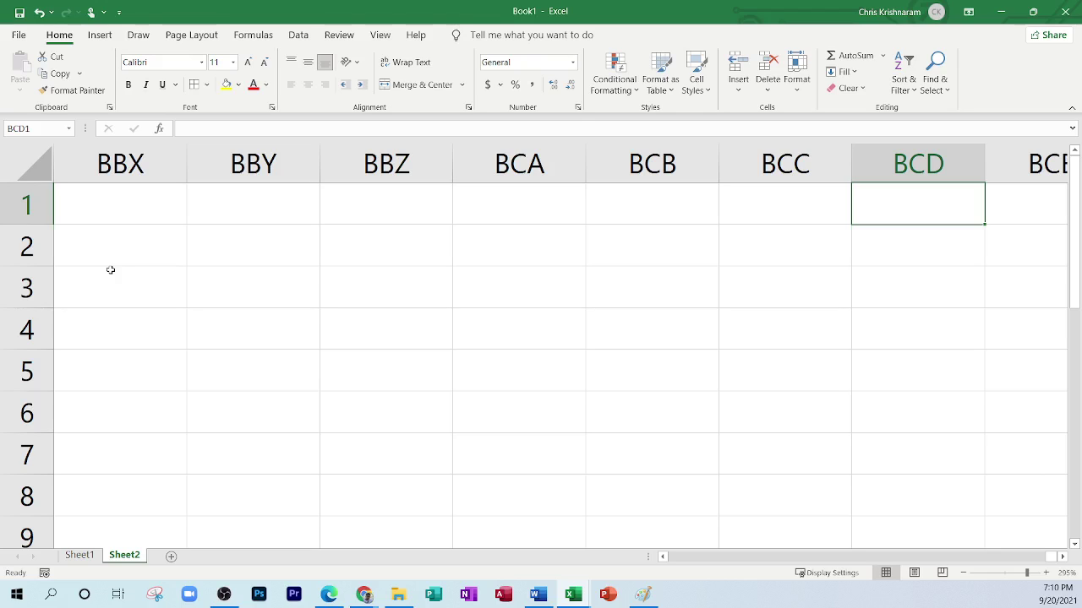
Return to cell A1 by its reference and check columns B and C against the merged title cell.
click(47, 129)
text(a1)
key(Return)
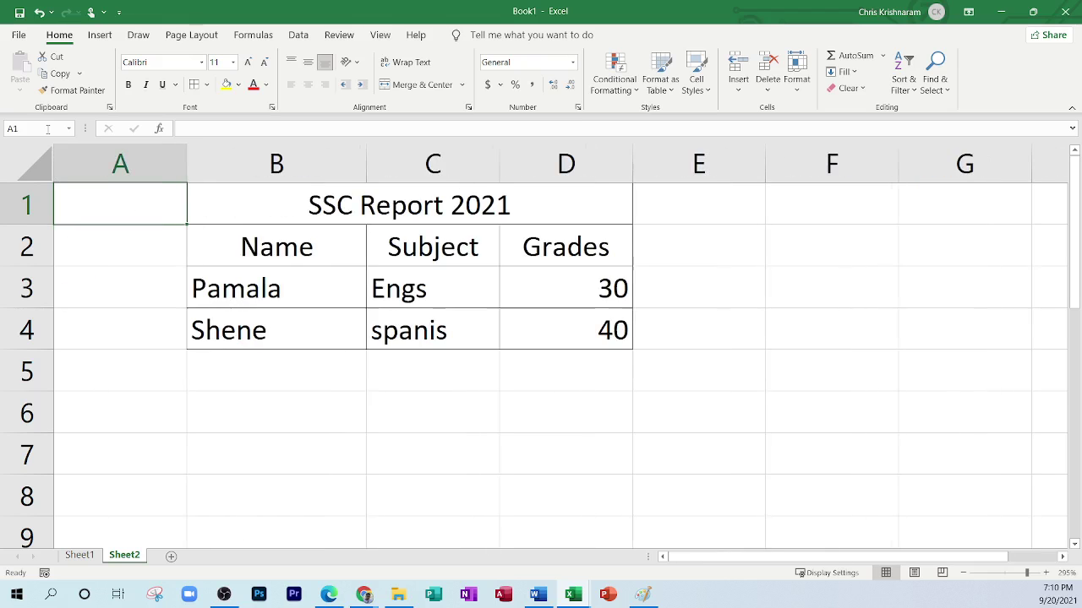
click(283, 161)
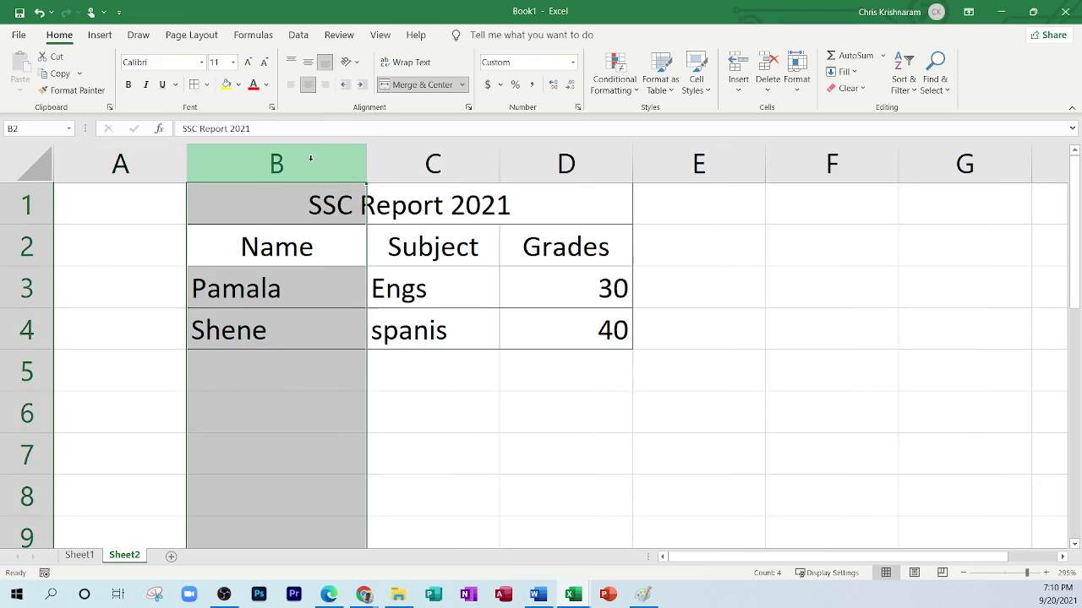
click(412, 165)
click(337, 194)
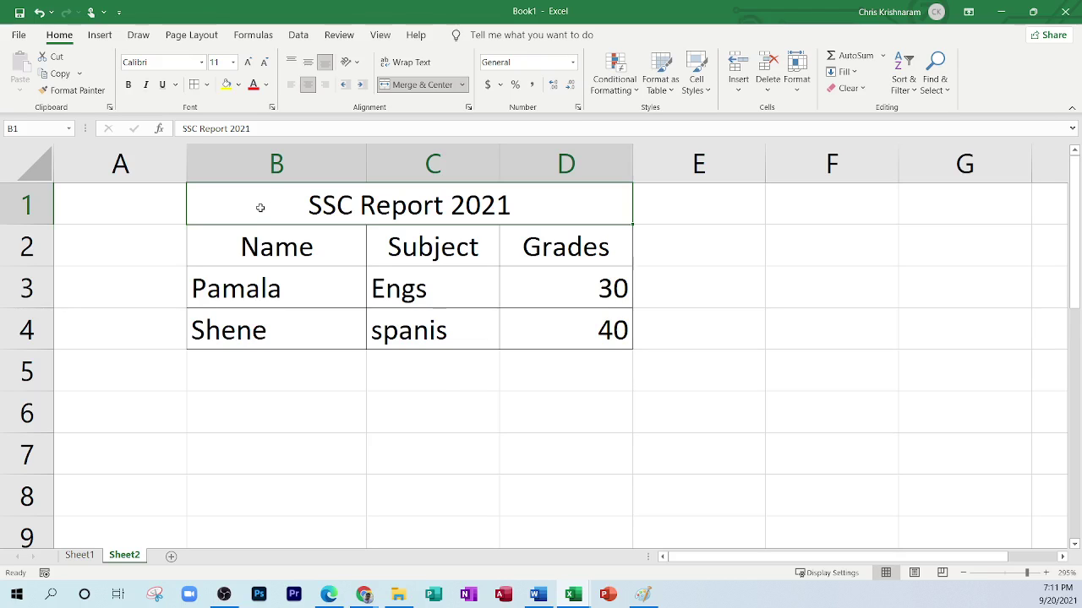
Try out several range selections below the table, then merge and center the block A9:E14.
scroll(438, 416, down, 2)
drag(262, 286, 563, 508)
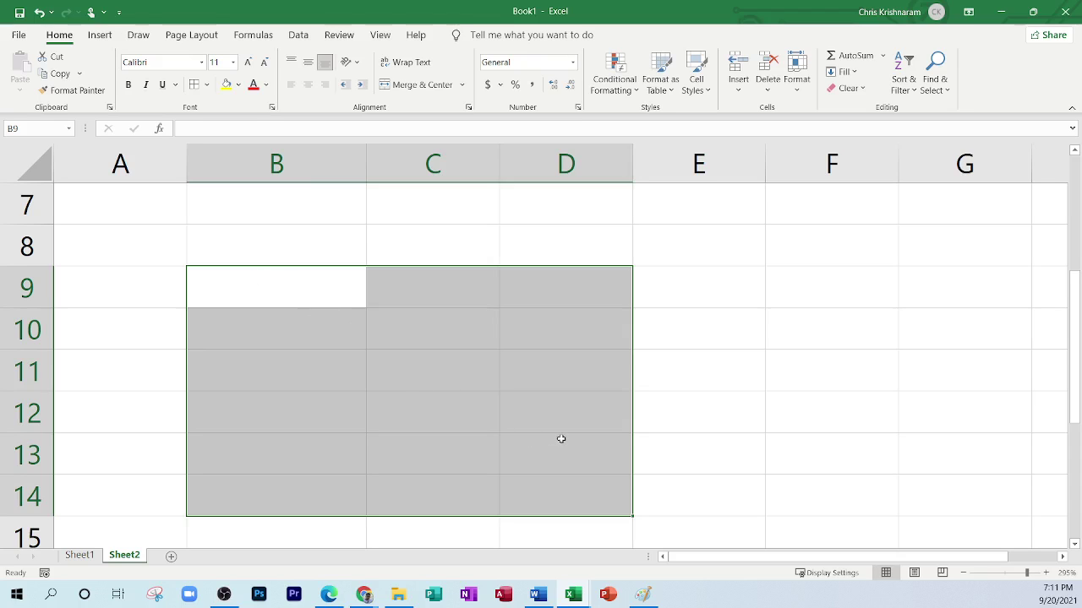
drag(271, 207, 801, 429)
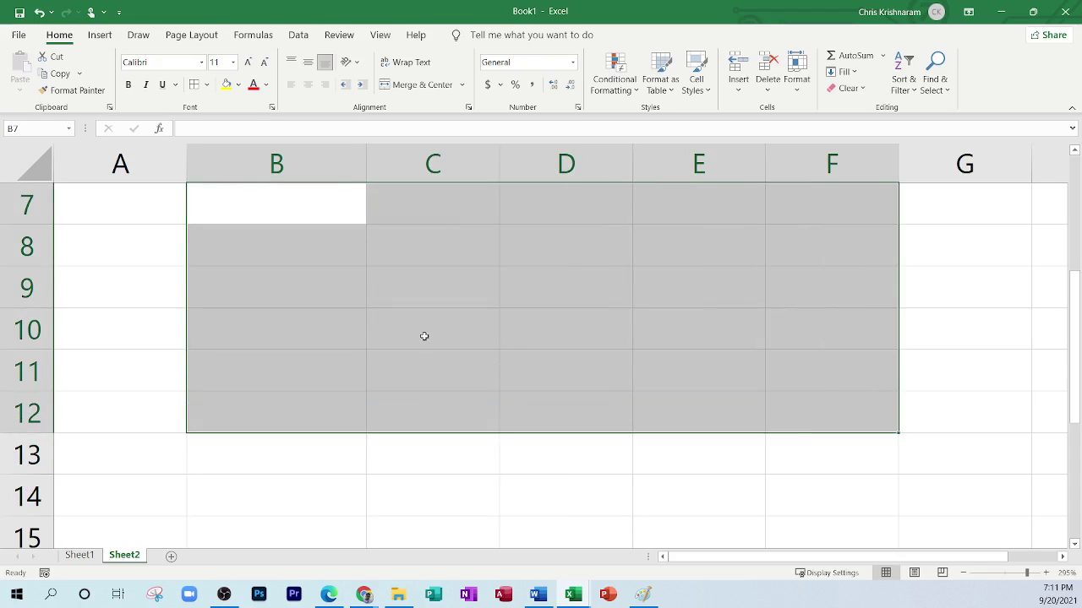
click(436, 330)
drag(423, 279, 544, 288)
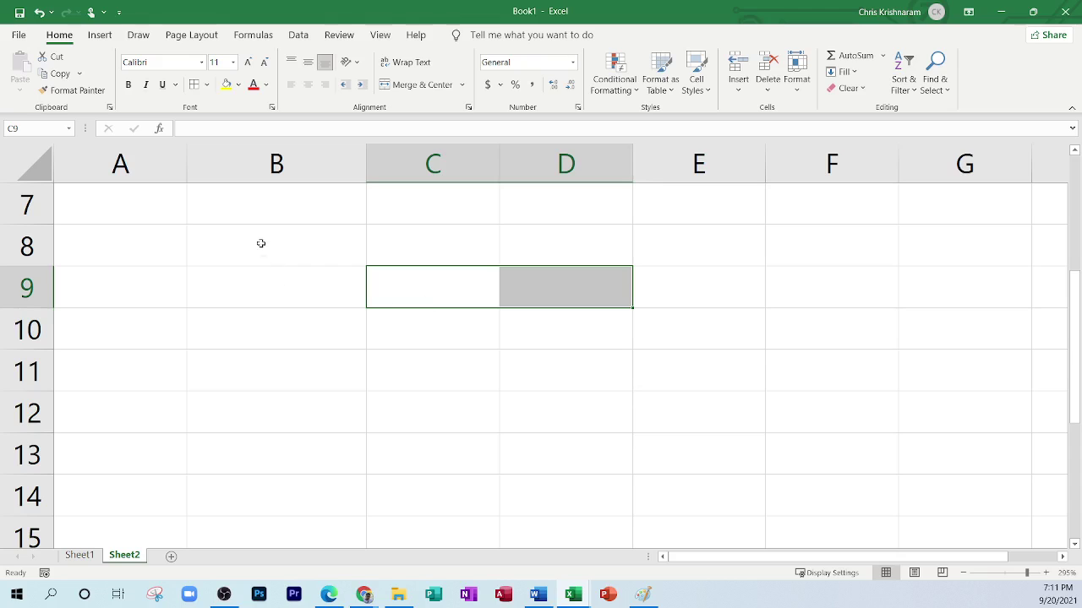
drag(113, 281, 643, 493)
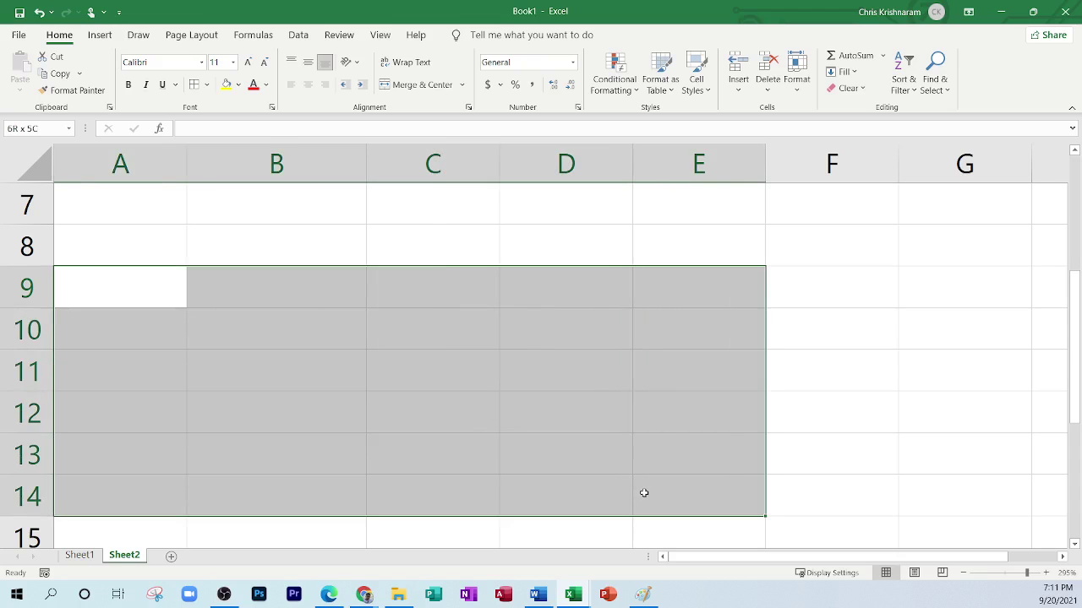
click(414, 84)
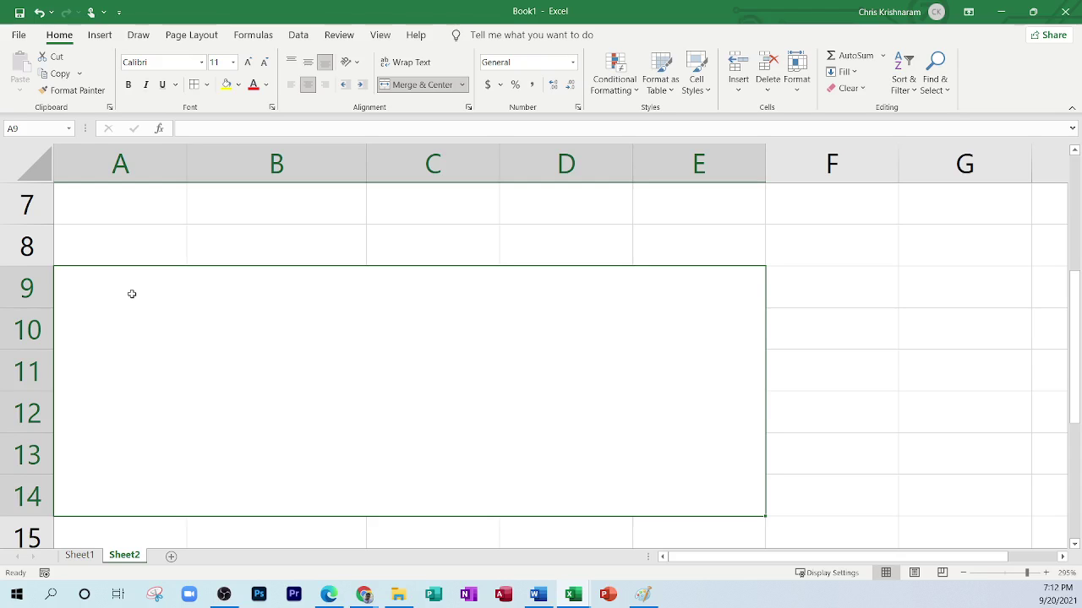
Return to the table and go to cell BCD1 by its reference.
scroll(126, 290, up, 2)
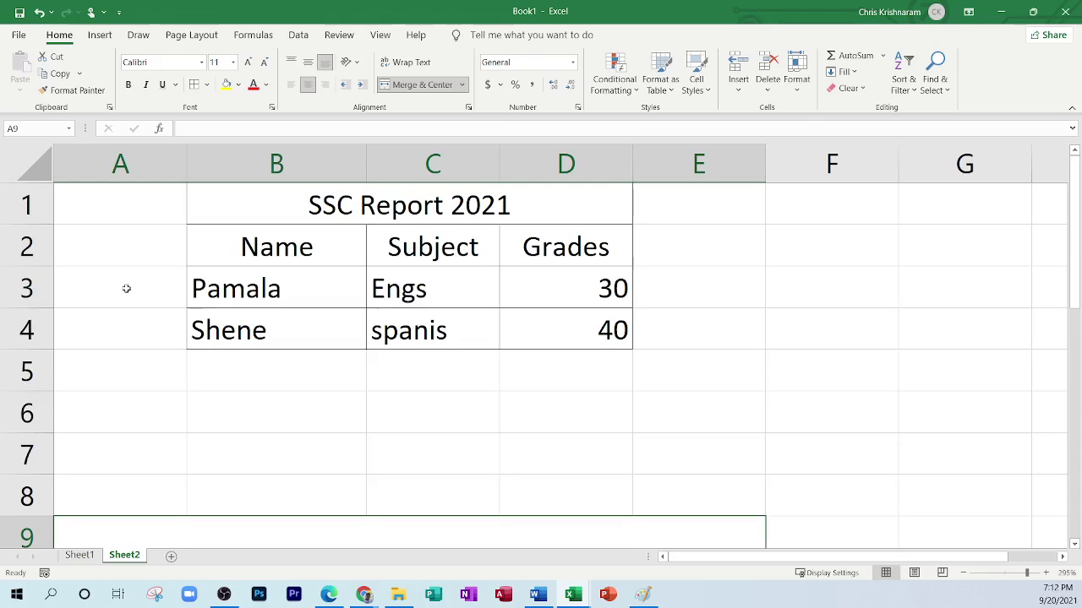
click(47, 127)
text(bcd1)
key(Return)
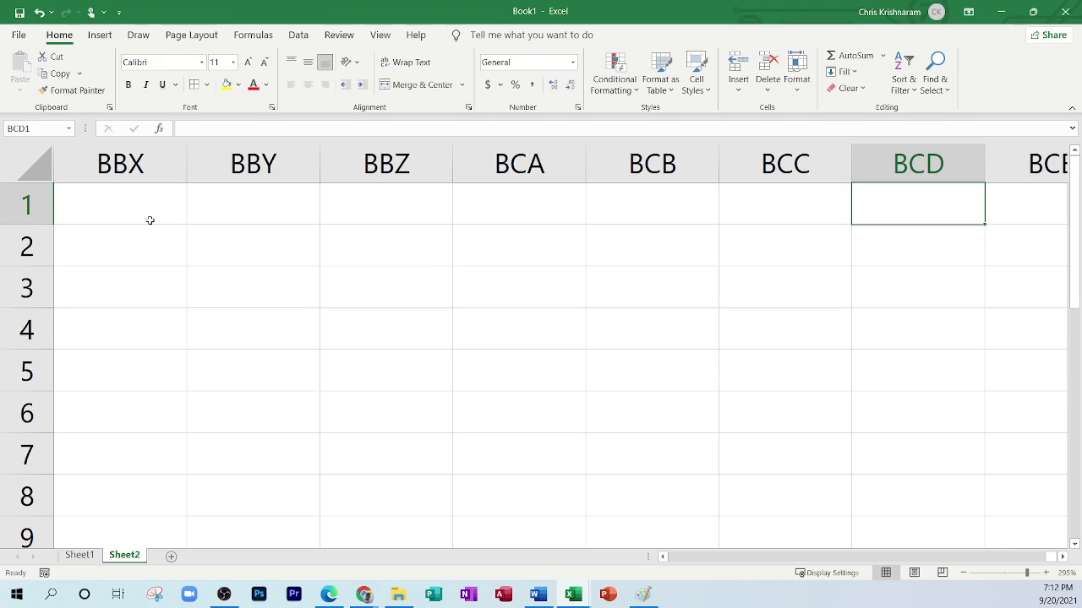
Try to go to the cell reference BCDrty1.
click(28, 129)
click(26, 129)
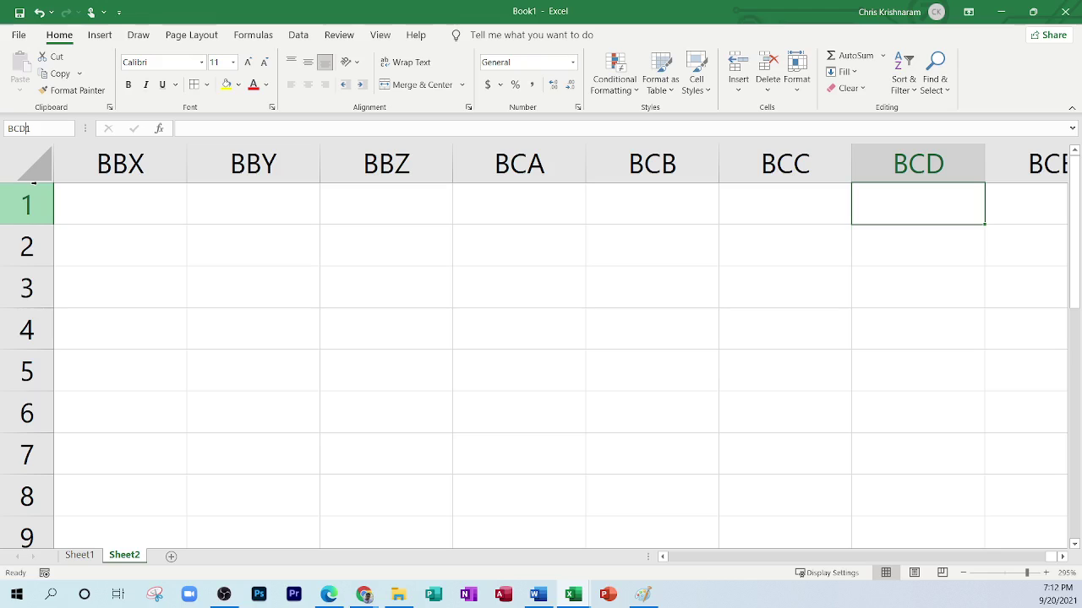
text(rty)
key(Return)
click(51, 128)
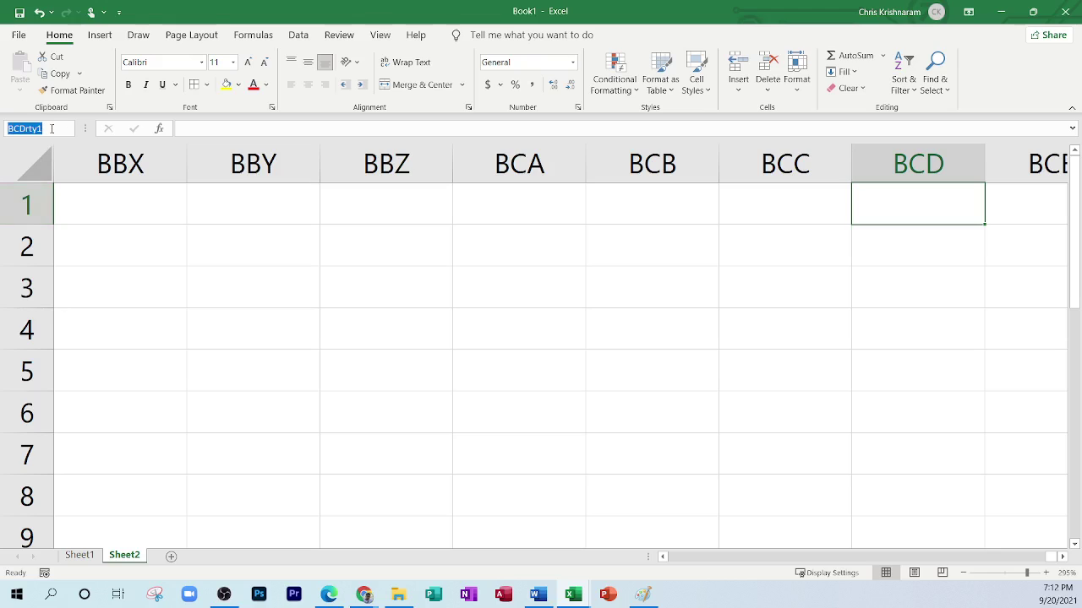
click(37, 129)
key(Escape)
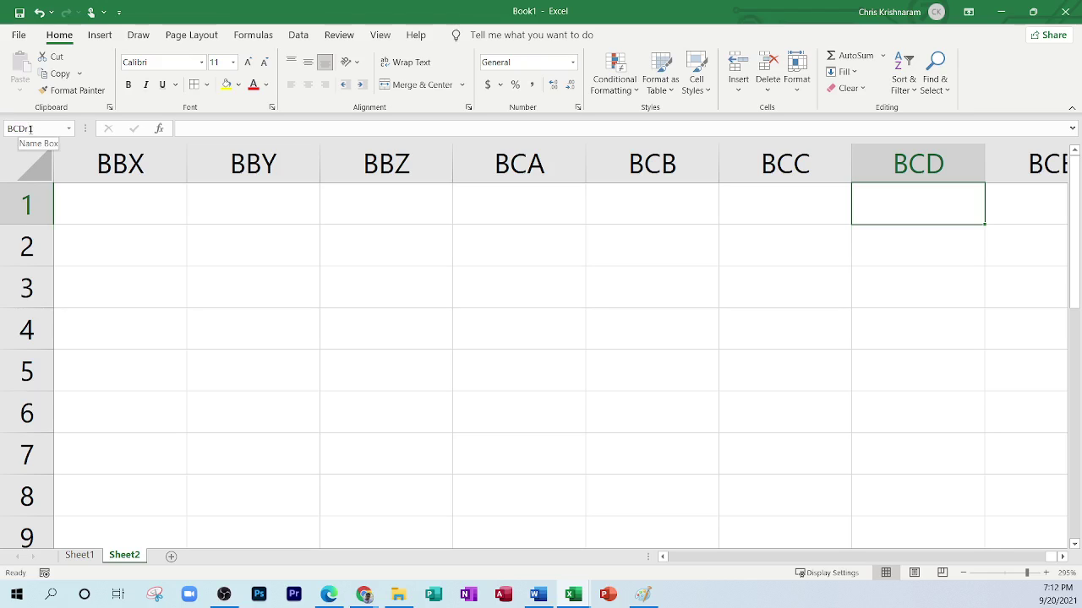
Try to go to other distant cells by changing the reference's column letters to xfd and yy.
click(30, 128)
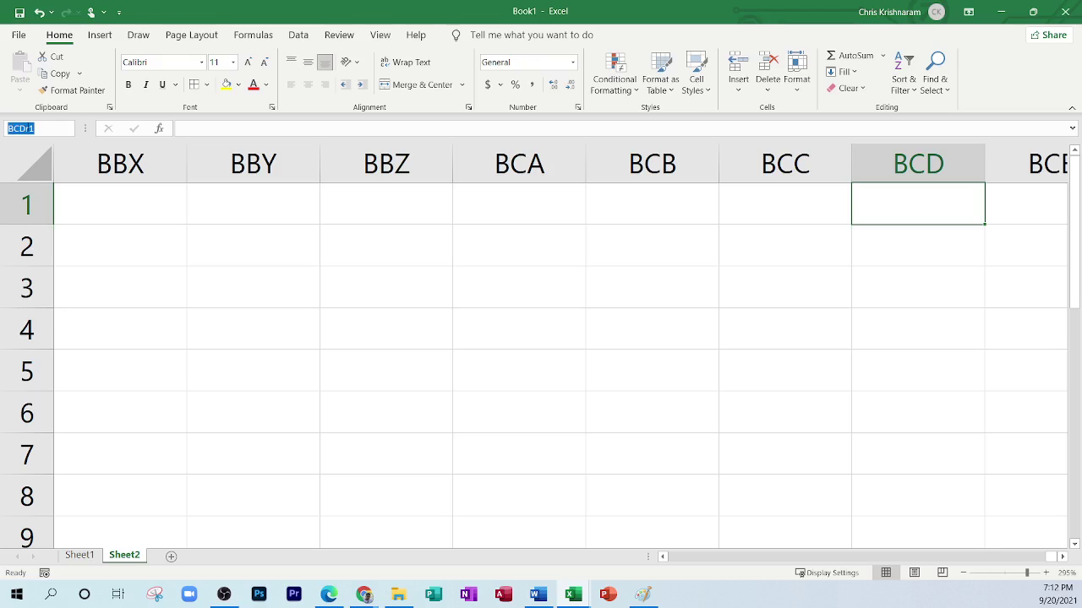
text(BCD1)
key(BackSpace)
key(BackSpace)
key(BackSpace)
text(xfd)
key(Return)
click(28, 127)
click(31, 128)
key(BackSpace)
key(BackSpace)
key(BackSpace)
text(yy)
key(Escape)
Go to cell DBH1 by its reference and look at the columns beyond it.
click(30, 128)
click(30, 127)
text(dbh1)
key(Return)
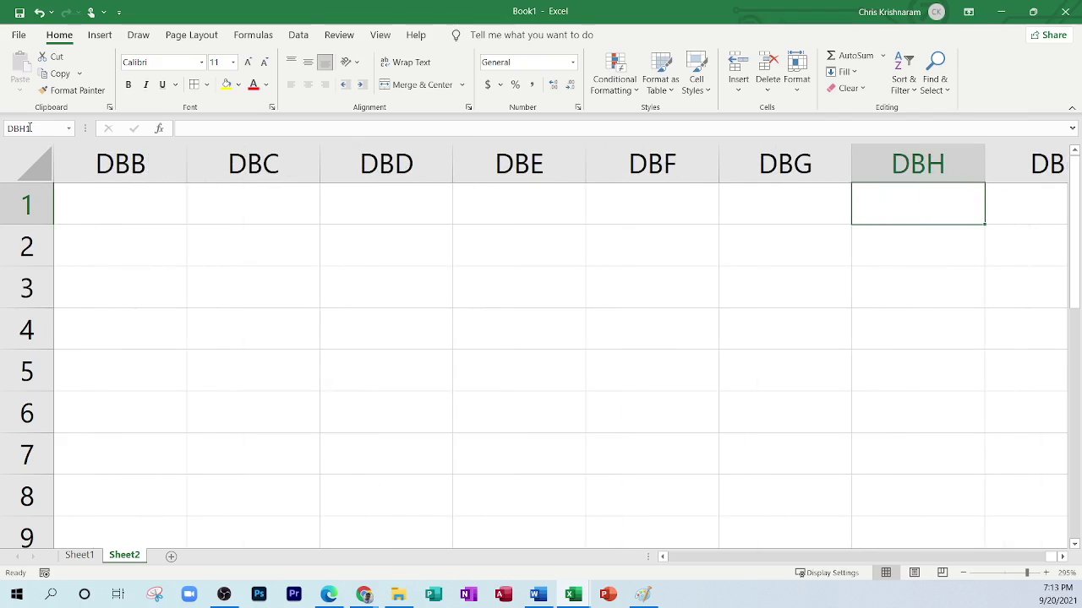
click(1062, 558)
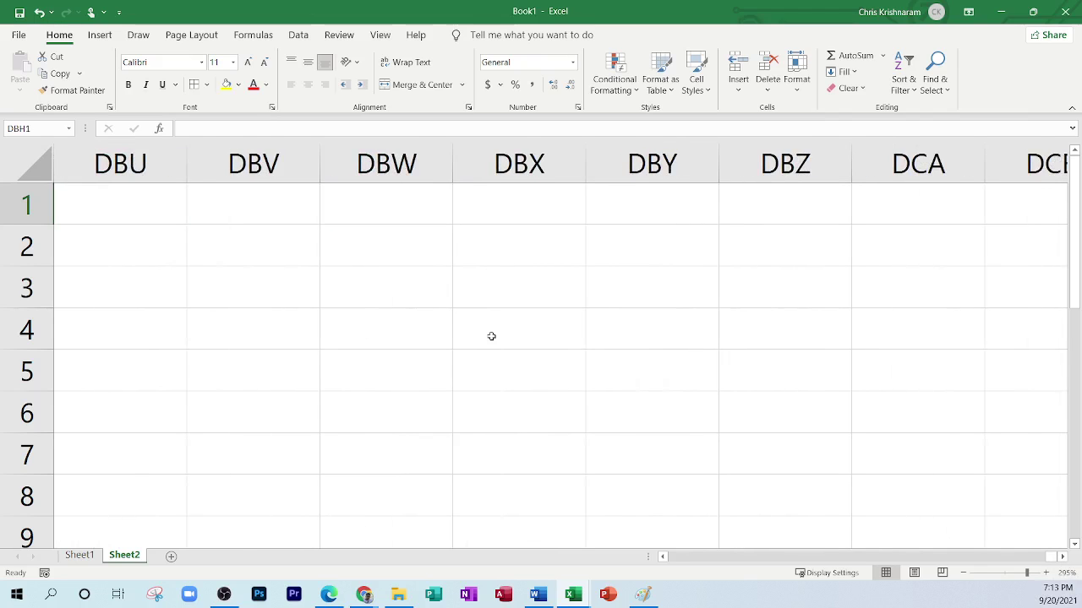
Go to cell EBH1 by its reference and on to HBH1 by changing the first column letter.
click(15, 129)
click(15, 129)
text(EBH1)
key(Return)
click(9, 129)
key(BackSpace)
text(H)
key(Return)
Go to cell KBH1 and on to OBH1 by changing the reference's first column letter.
click(16, 129)
click(16, 129)
key(BackSpace)
text(K)
key(Return)
click(19, 129)
click(12, 128)
key(BackSpace)
text(O)
key(Return)
Go to cell RBH1 and on to UBH1 by changing the reference's first column letter.
click(12, 129)
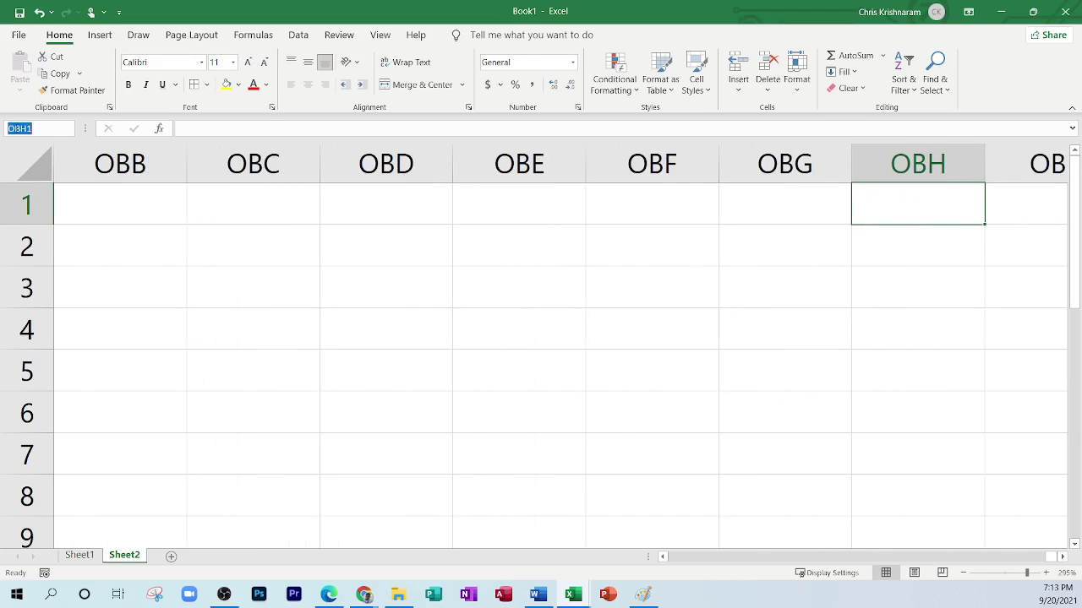
click(11, 128)
key(BackSpace)
text(R)
key(Return)
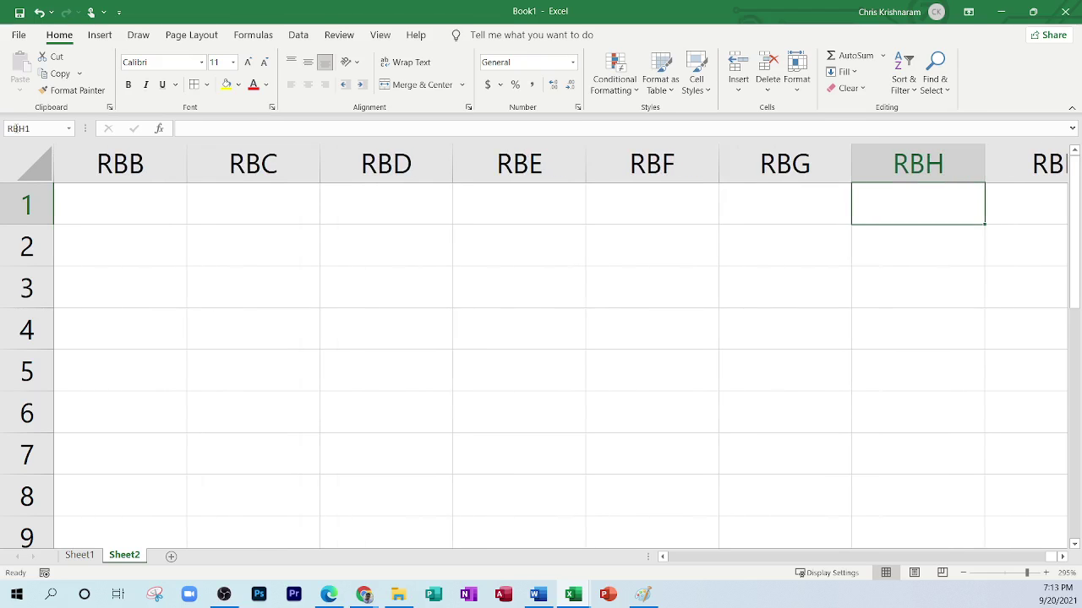
click(16, 129)
click(11, 128)
key(BackSpace)
text(U)
key(Return)
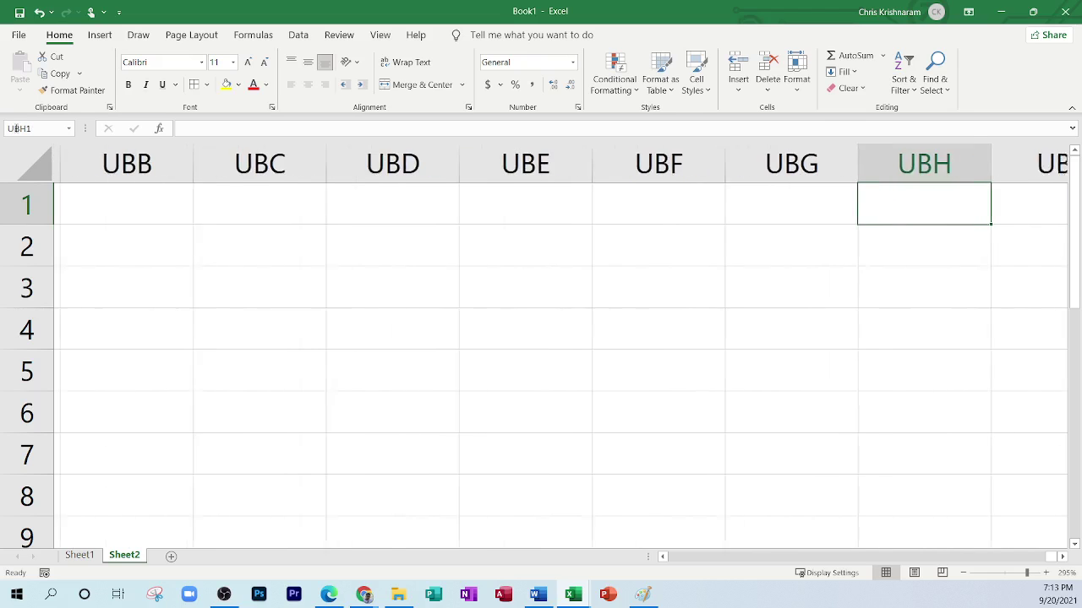
Go to cell VBH1 and on to XBH1 by changing the reference's first column letter.
click(11, 128)
click(11, 128)
key(BackSpace)
text(V)
key(Return)
click(11, 129)
click(11, 128)
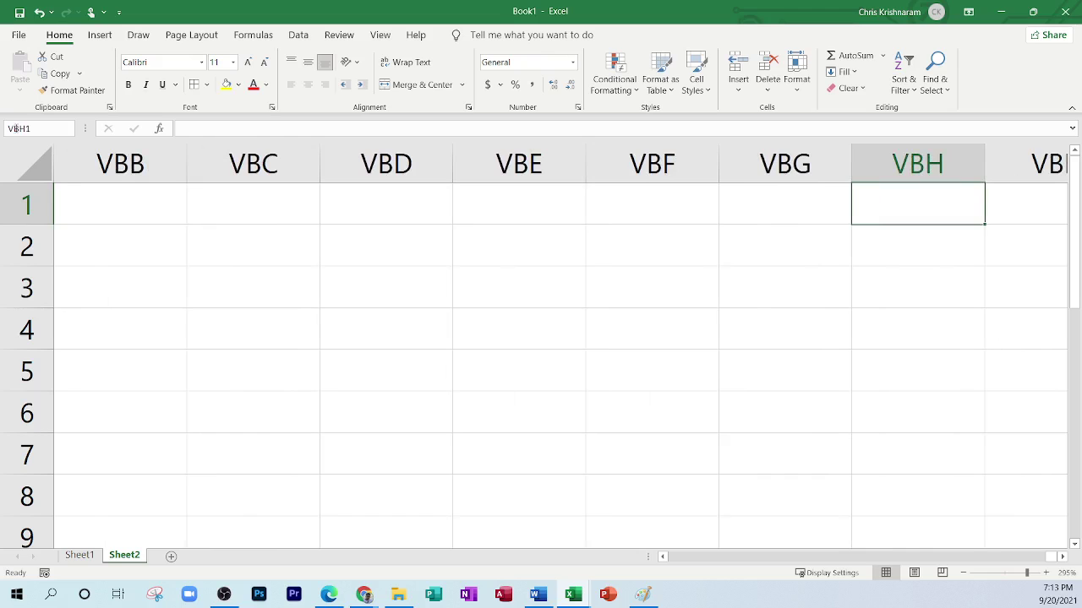
key(BackSpace)
text(X)
key(Return)
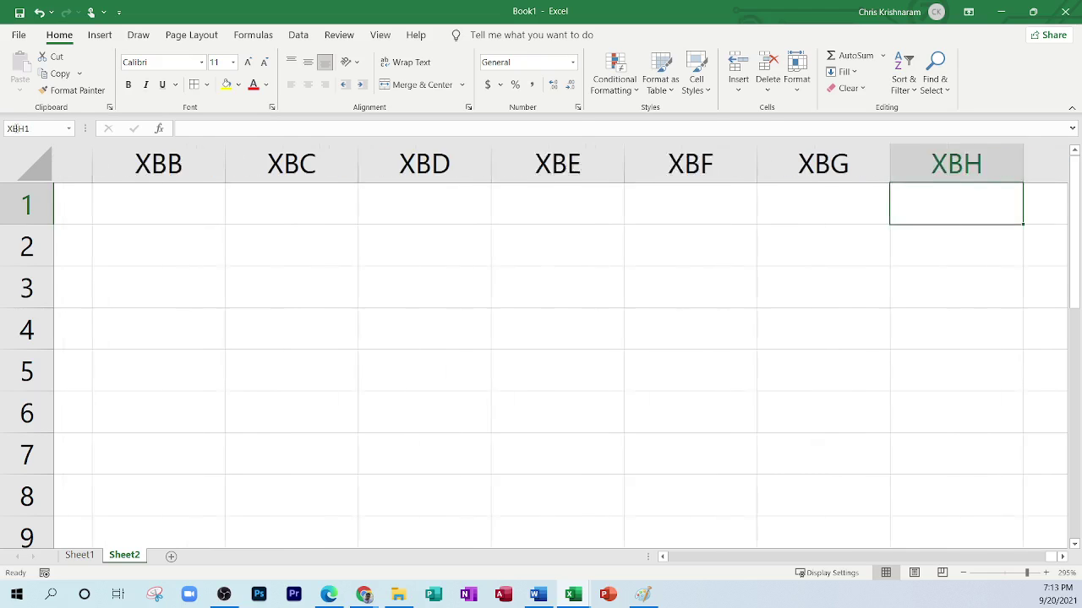
Find the last column of the sheet beyond XBH and examine the column letters before it.
scroll(734, 248, right, 15)
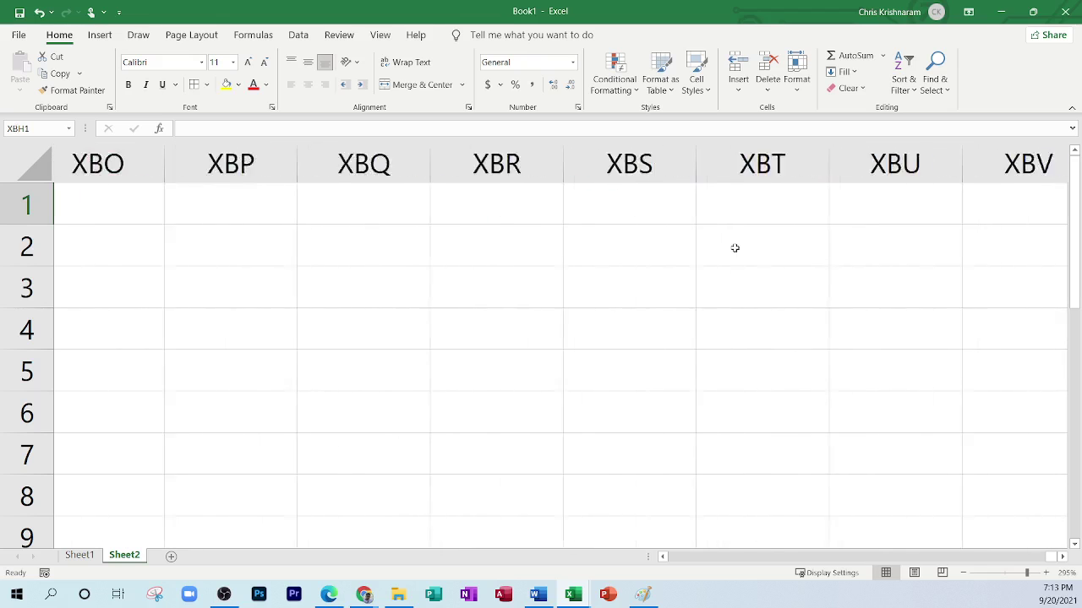
scroll(734, 247, right, 18)
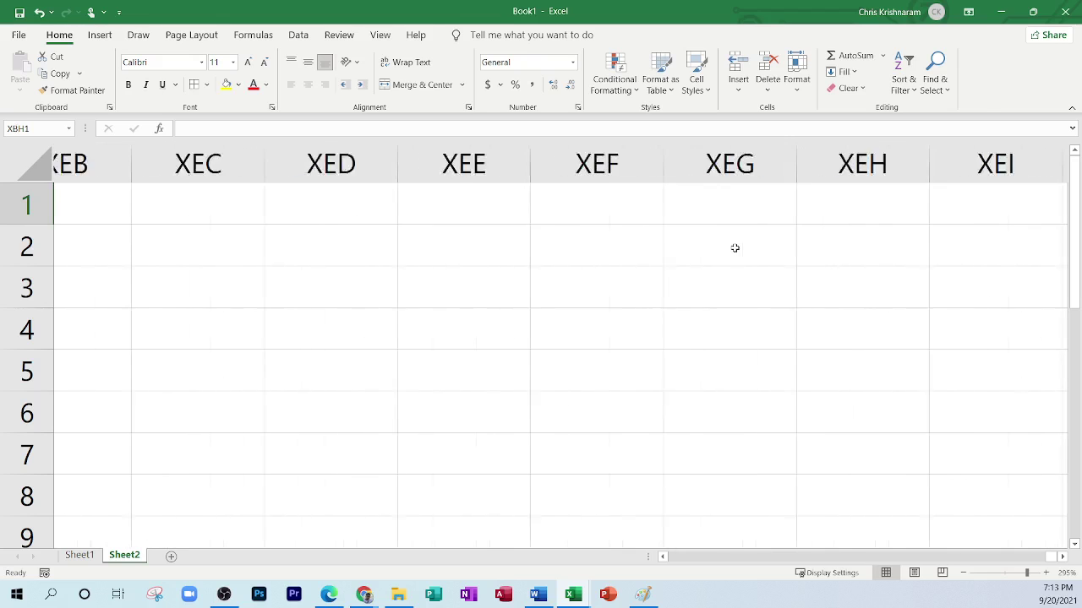
scroll(734, 248, right, 5)
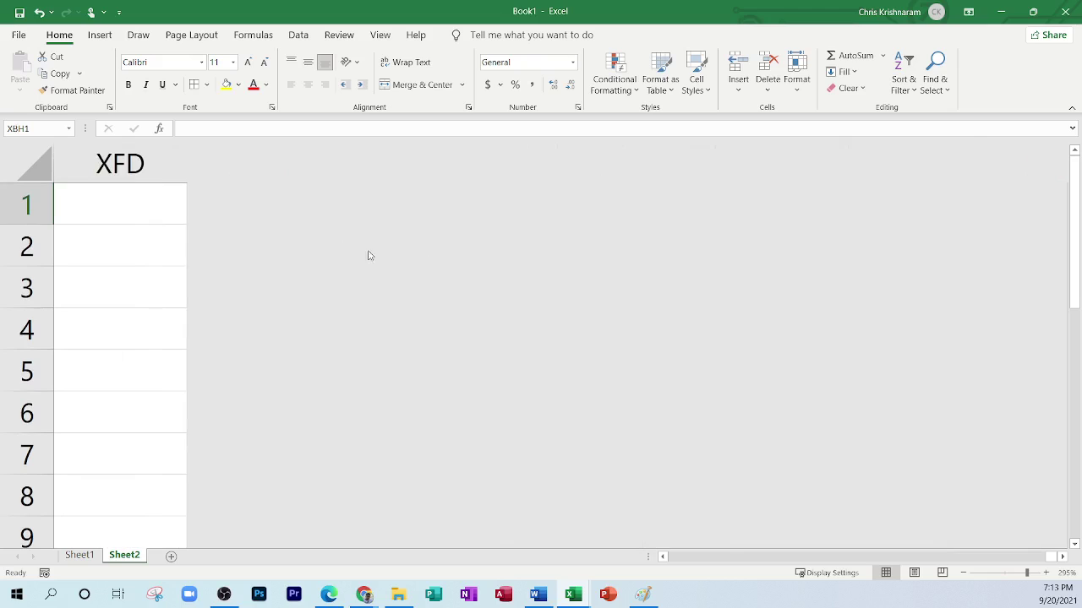
scroll(429, 262, left, 2)
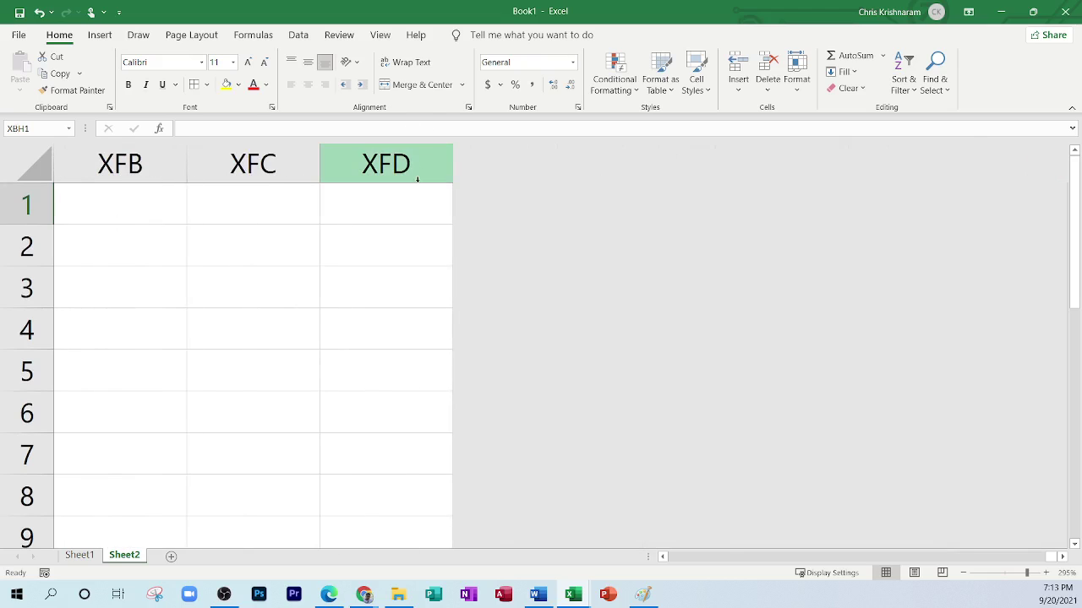
scroll(405, 177, left, 4)
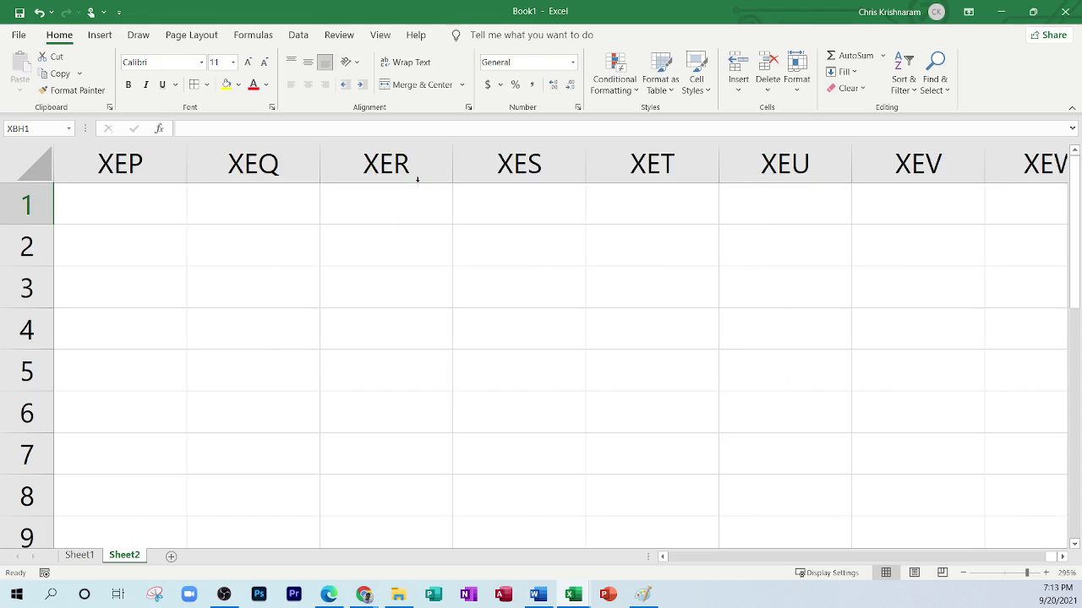
Review the column letters back to about XCM and return to the sheet's last column.
scroll(306, 217, left, 12)
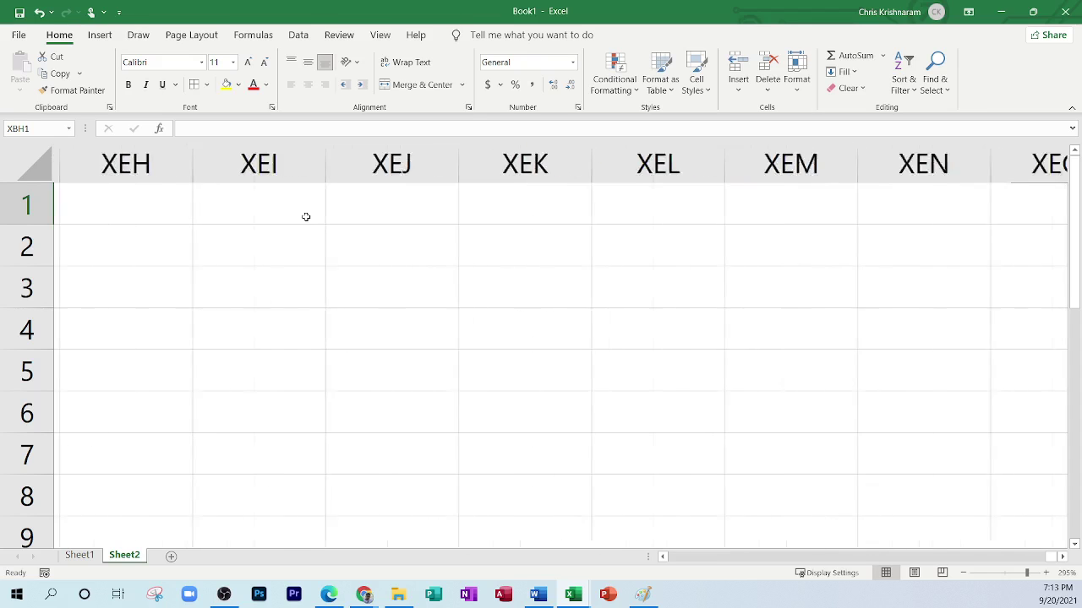
scroll(343, 211, left, 6)
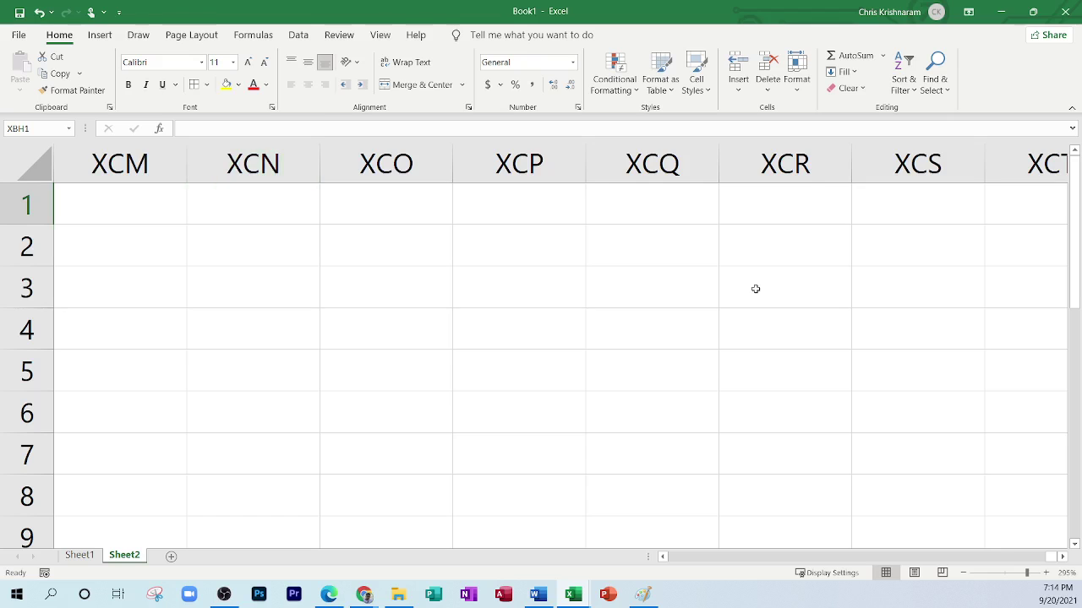
scroll(755, 289, right, 12)
scroll(756, 289, right, 10)
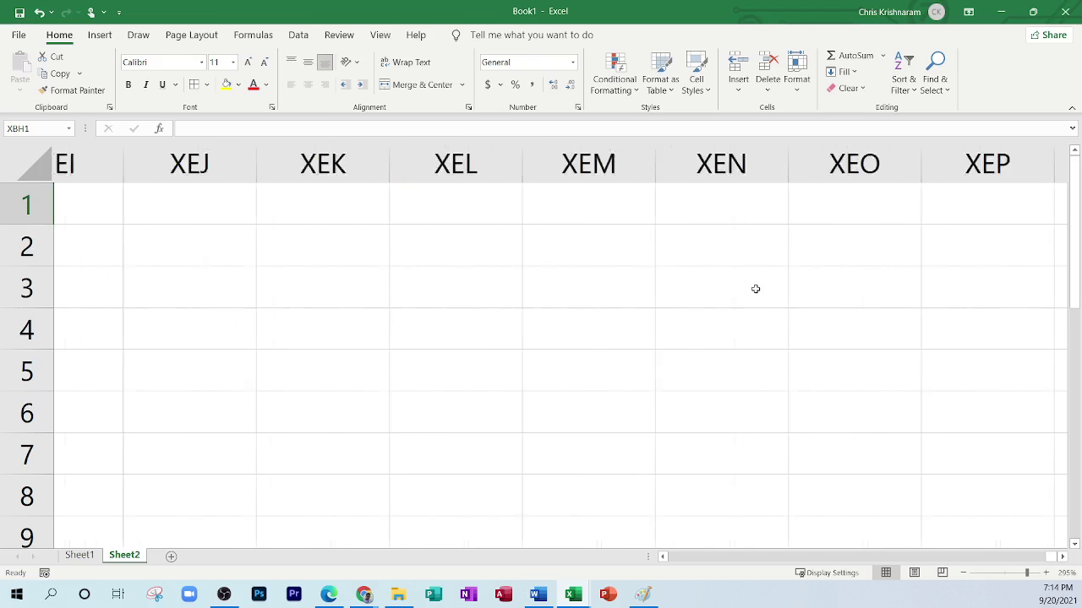
scroll(427, 440, left, 2)
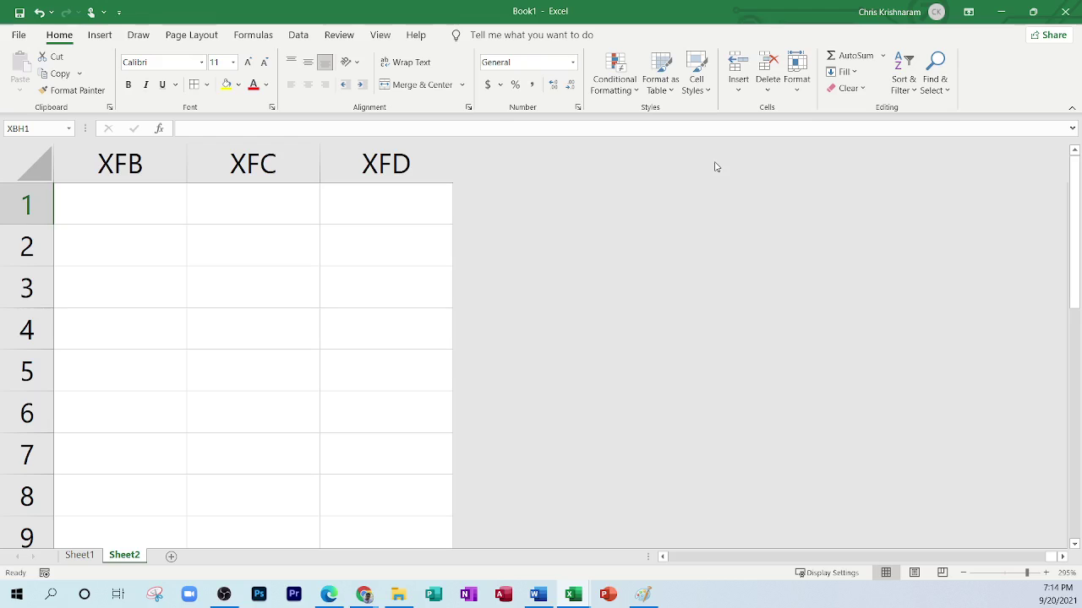
Return to cell A1 by entering its reference, and select cell D5 below the report table.
click(23, 130)
click(26, 128)
text(ftftf)
key(BackSpace)
key(BackSpace)
key(BackSpace)
key(BackSpace)
key(BackSpace)
key(BackSpace)
key(BackSpace)
key(BackSpace)
key(Delete)
text(A1)
key(Return)
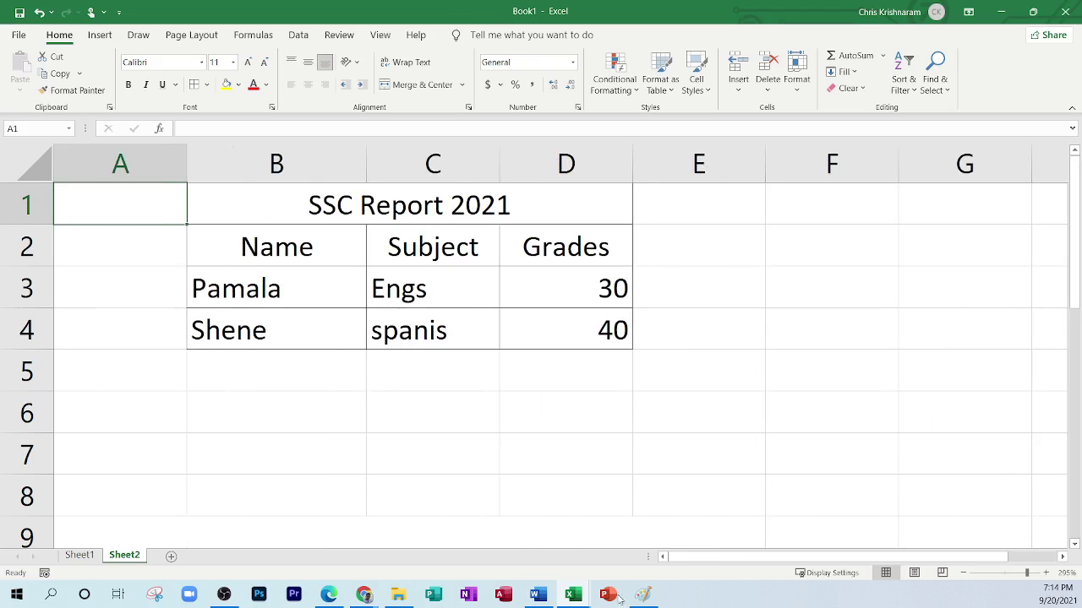
click(551, 374)
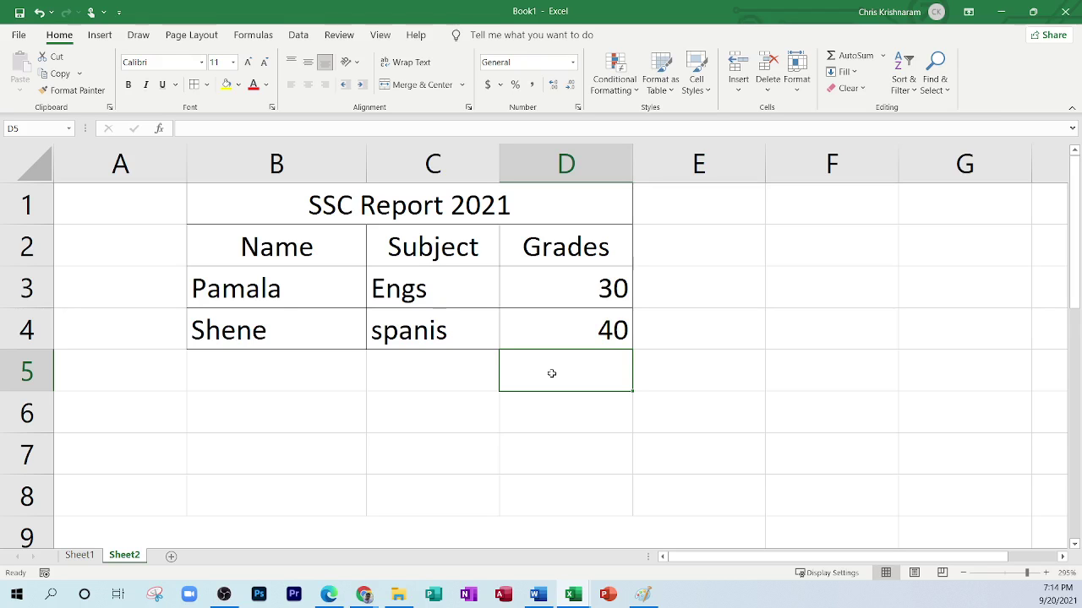
Switch to the PDF notes in Microsoft Edge and draw a box around "block range" in the Merge and Center paragraph.
click(329, 594)
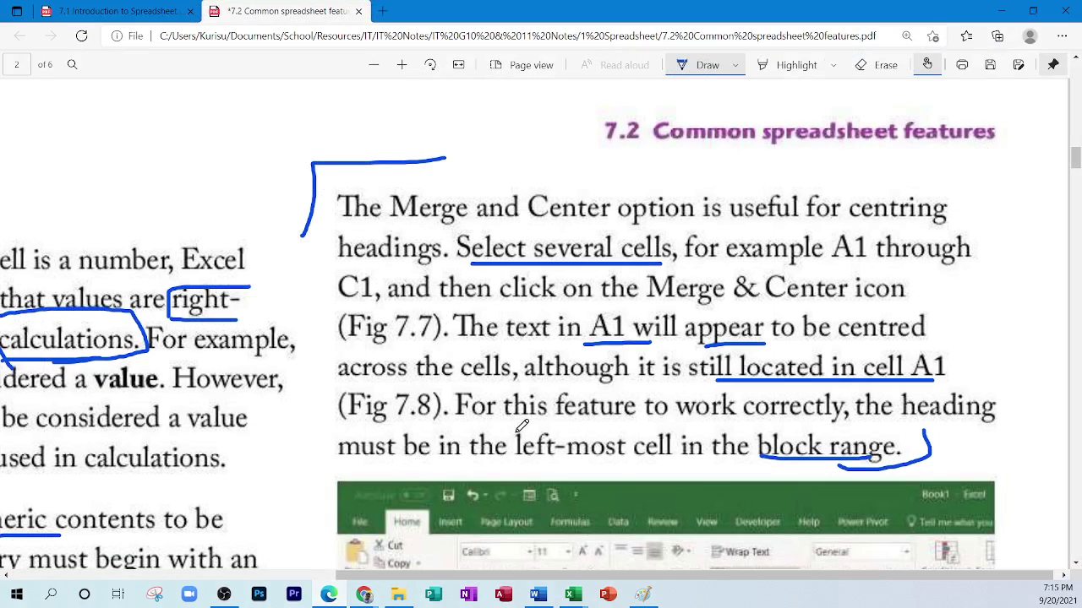
click(337, 594)
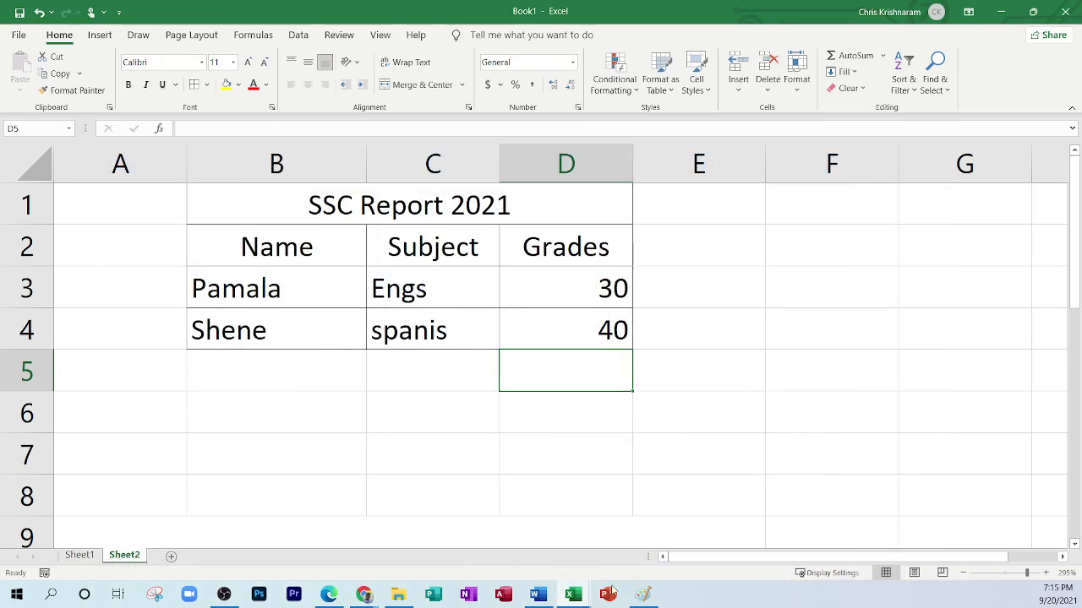
click(328, 594)
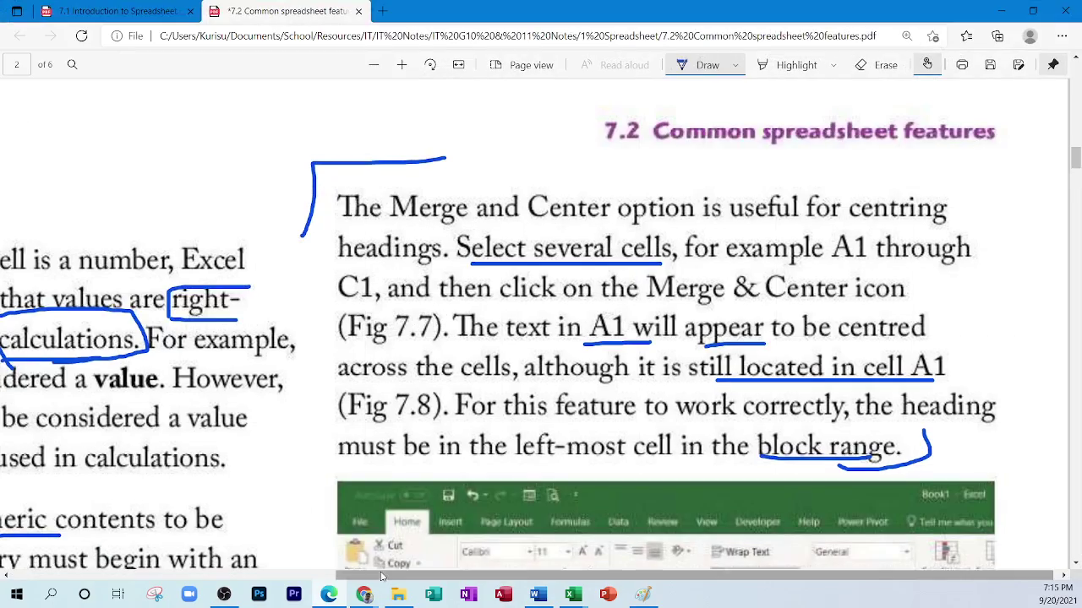
scroll(140, 524, left, 5)
scroll(251, 417, down, 4)
scroll(251, 417, down, 2)
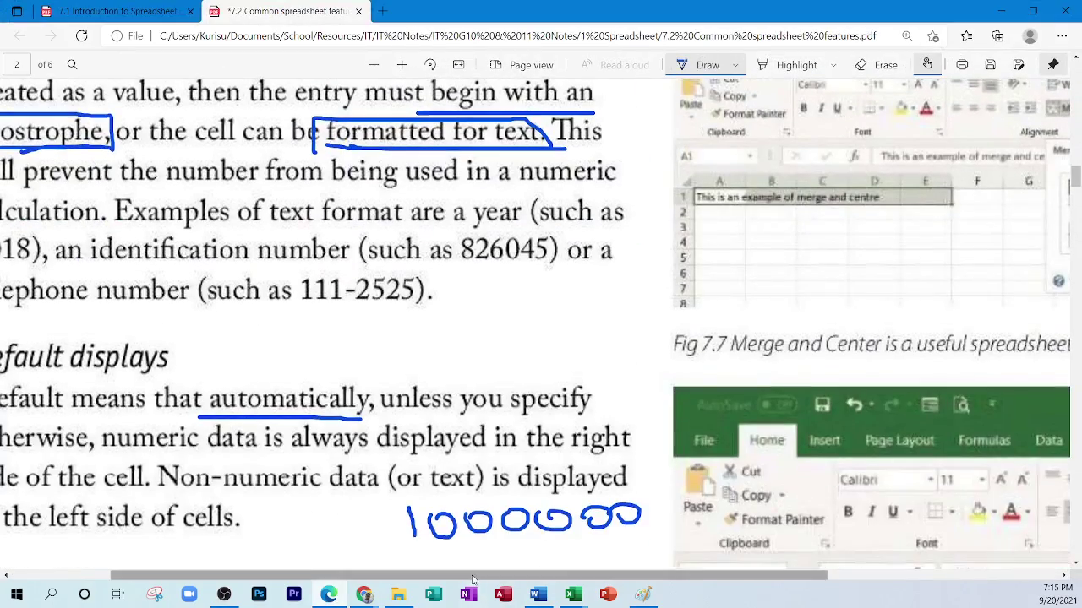
scroll(657, 541, right, 4)
scroll(657, 541, up, 4)
scroll(657, 541, up, 4)
scroll(561, 355, down, 3)
scroll(592, 363, up, 1)
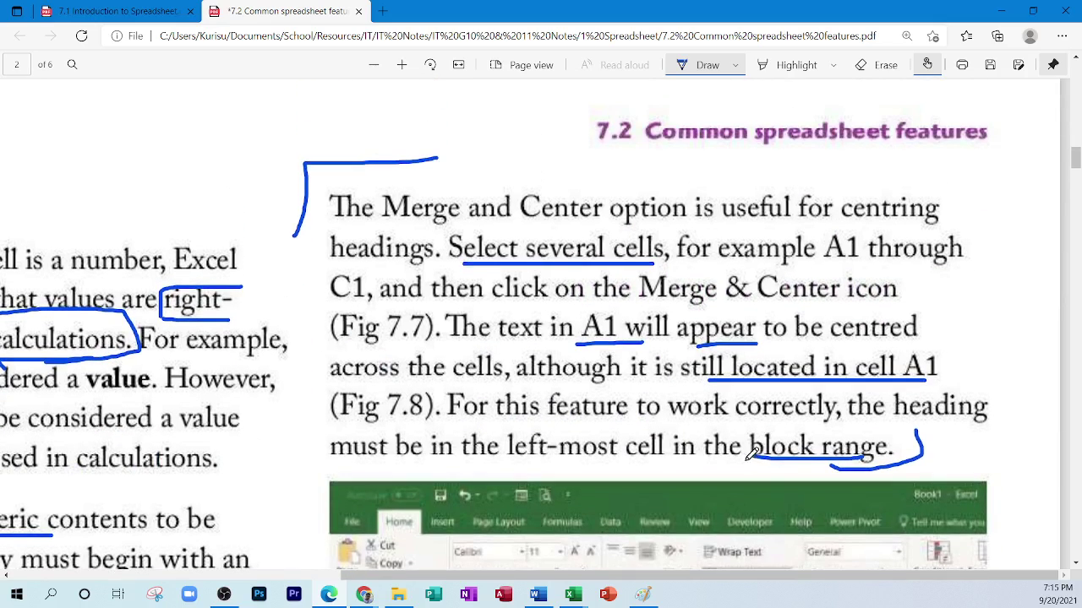
mouse_move(745, 456)
mouse_down()
mouse_move(920, 431)
mouse_move(732, 454)
mouse_up()
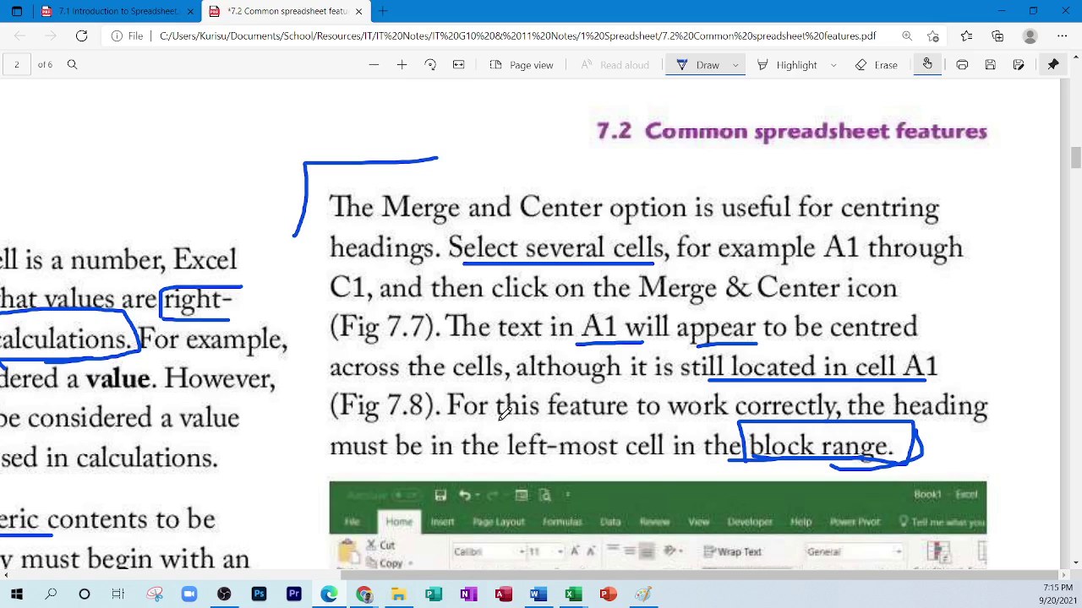
Switch back to Excel, make row 1 several times taller, and resize column A wider and back to slightly narrower than it started.
mouse_move(329, 596)
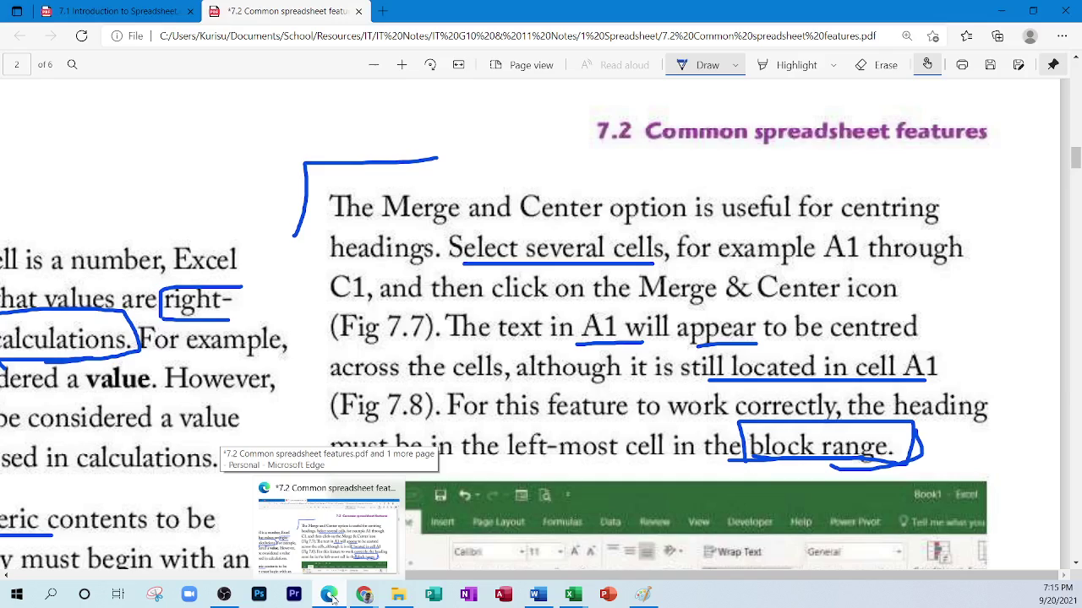
click(329, 595)
click(455, 435)
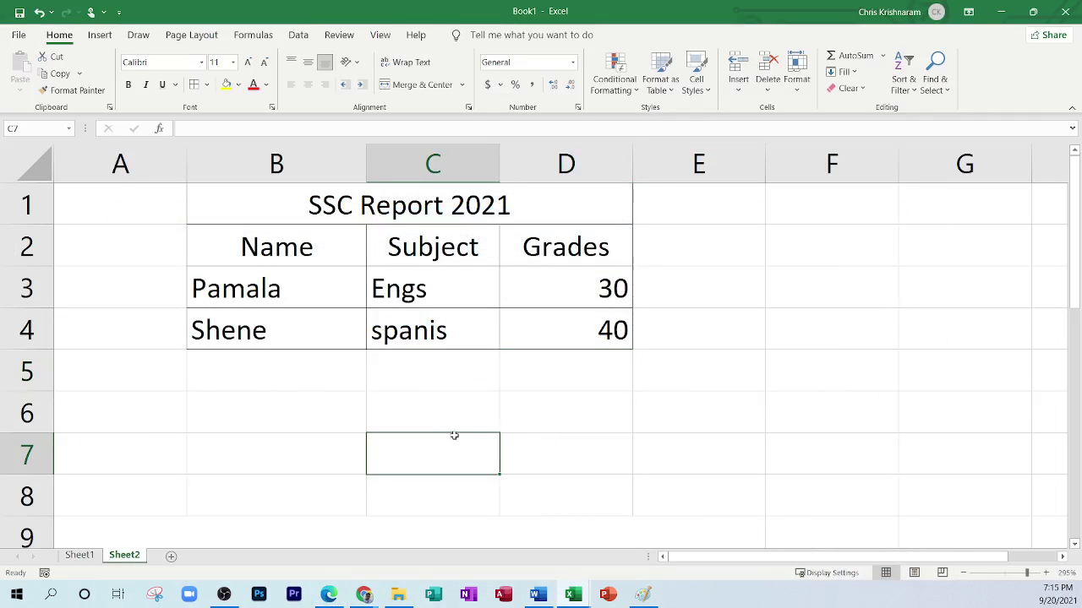
click(278, 332)
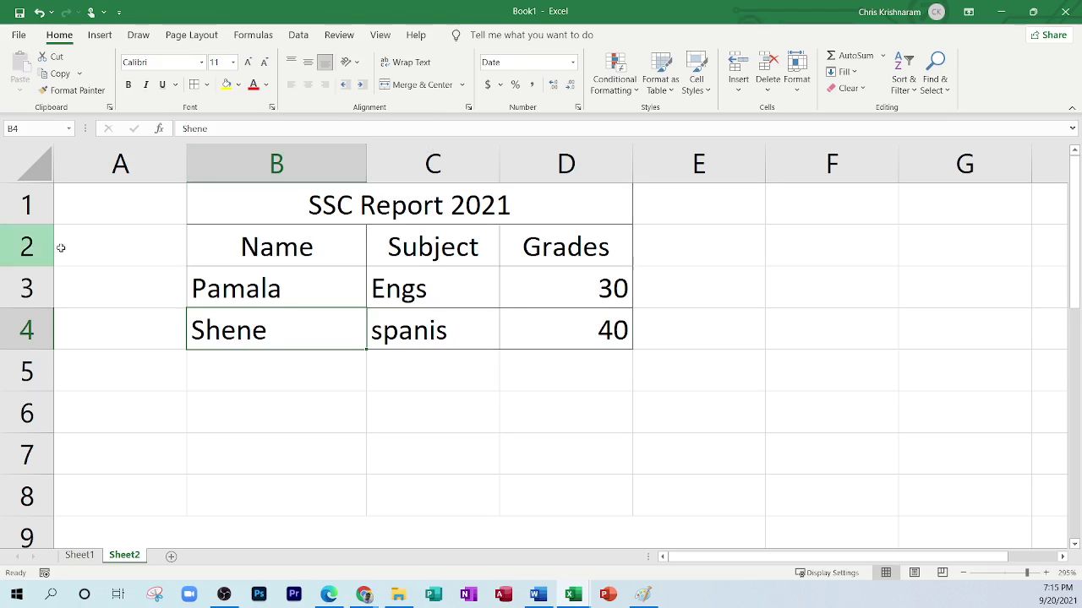
drag(41, 225, 15, 422)
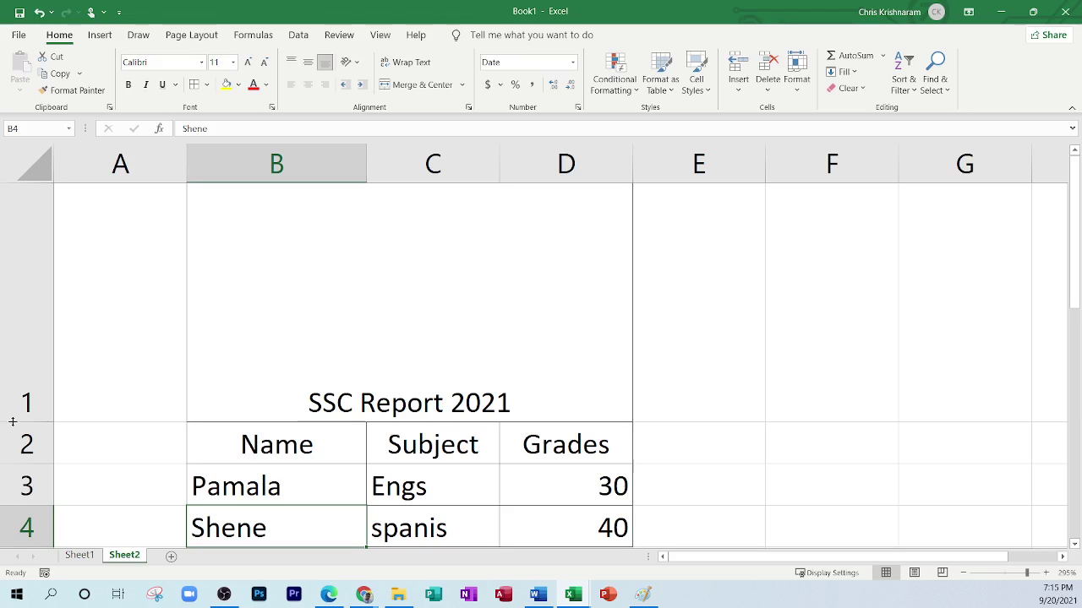
drag(186, 167, 333, 172)
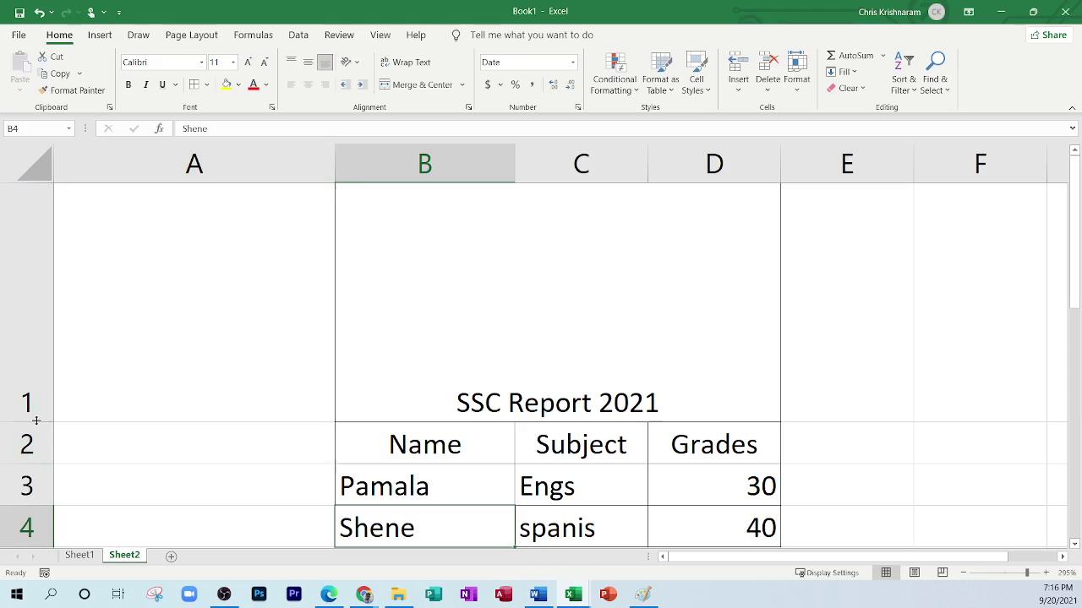
drag(335, 169, 437, 169)
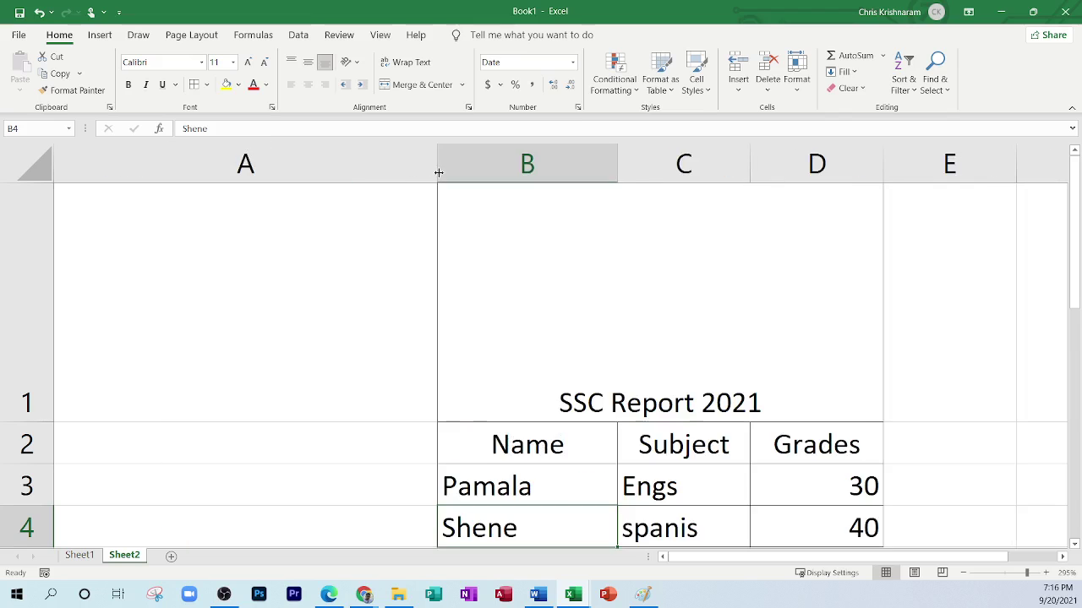
drag(28, 423, 11, 379)
drag(436, 164, 172, 166)
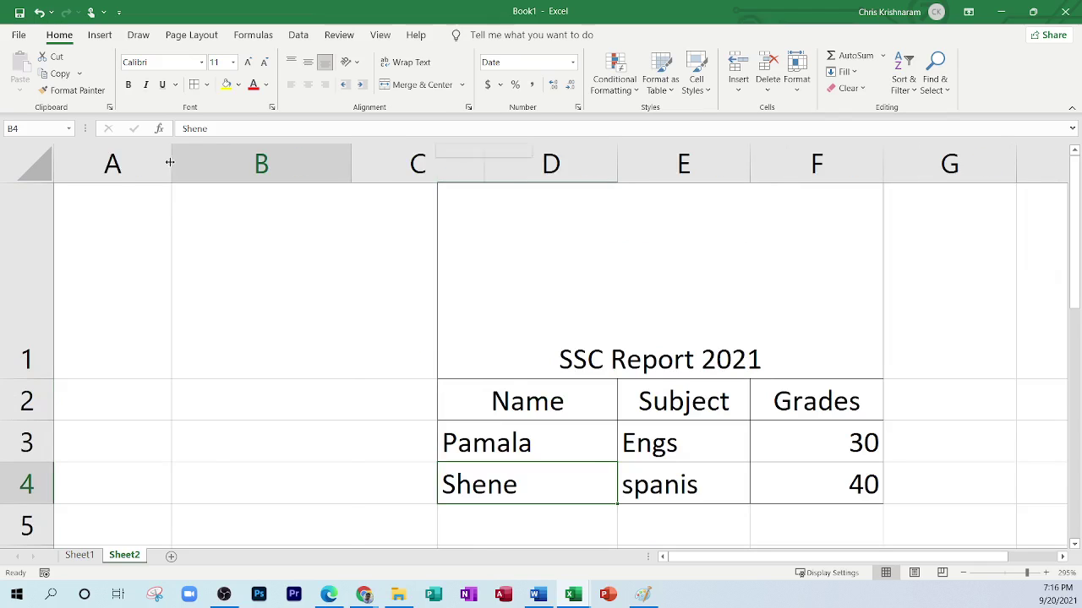
Try the horizontal alignments and the top, middle and bottom alignments on the merged title "SSC Report 2021", finishing at right and bottom.
click(344, 285)
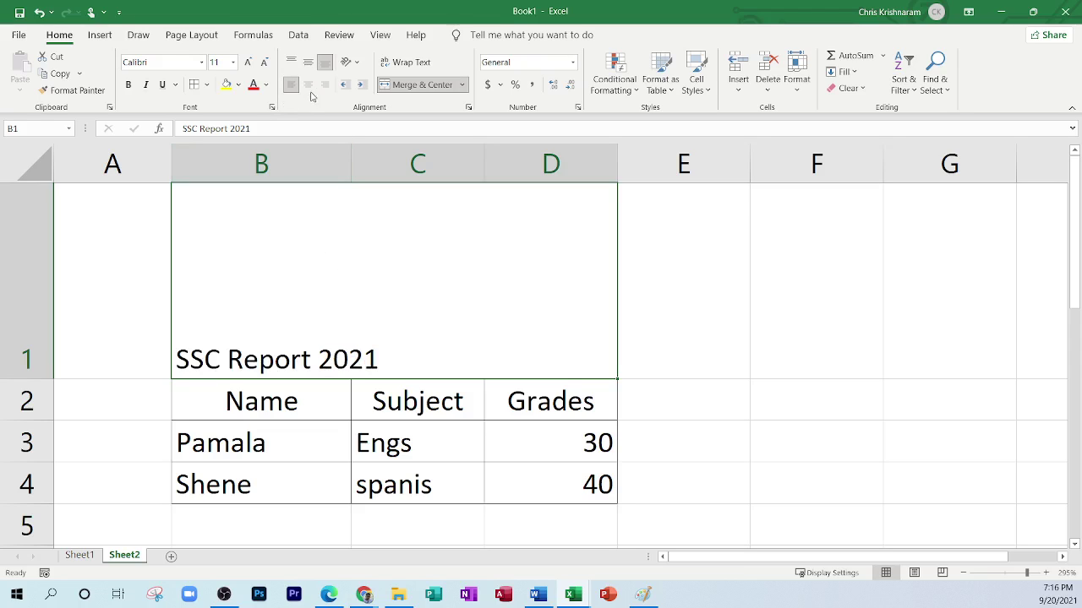
click(308, 84)
click(324, 85)
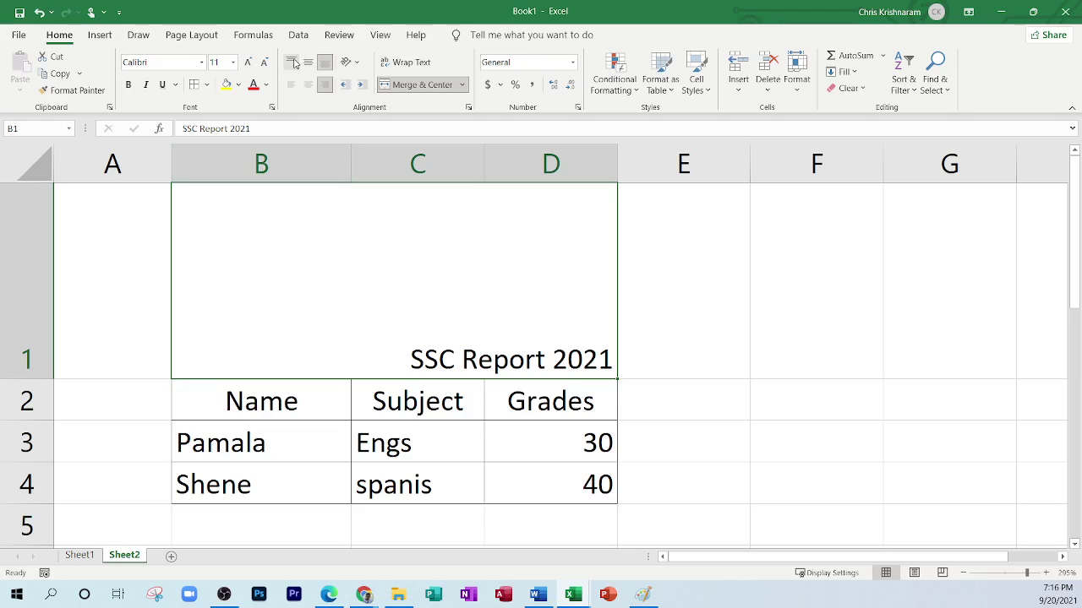
click(291, 61)
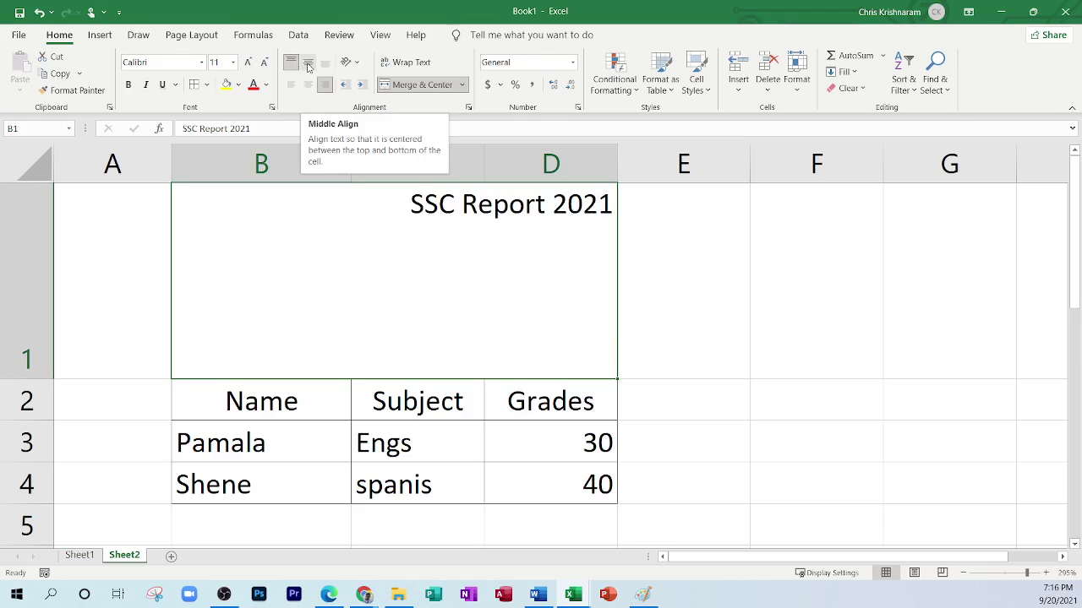
click(308, 65)
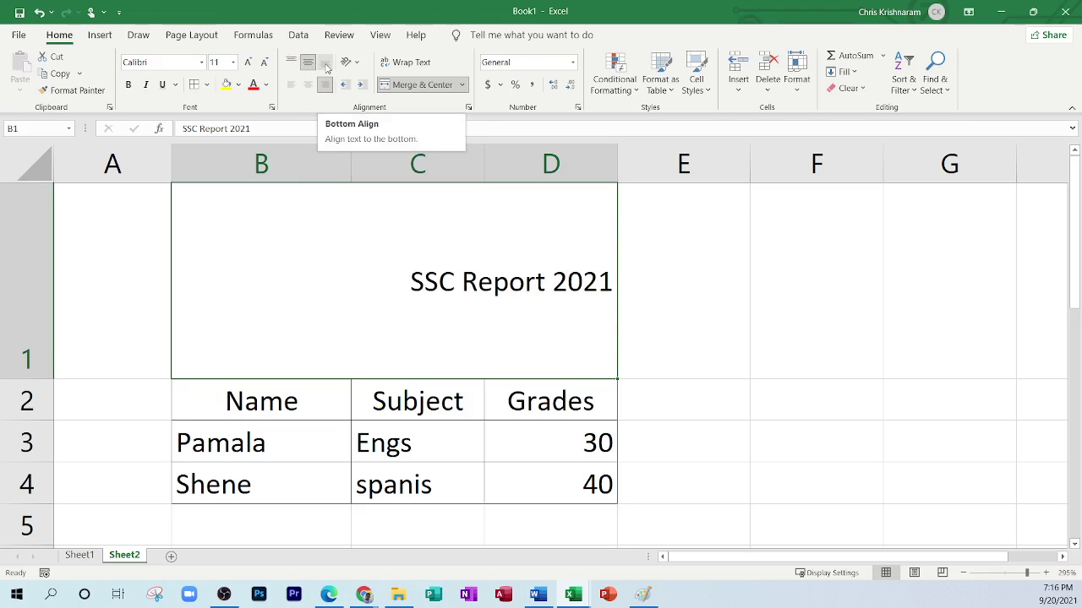
click(326, 67)
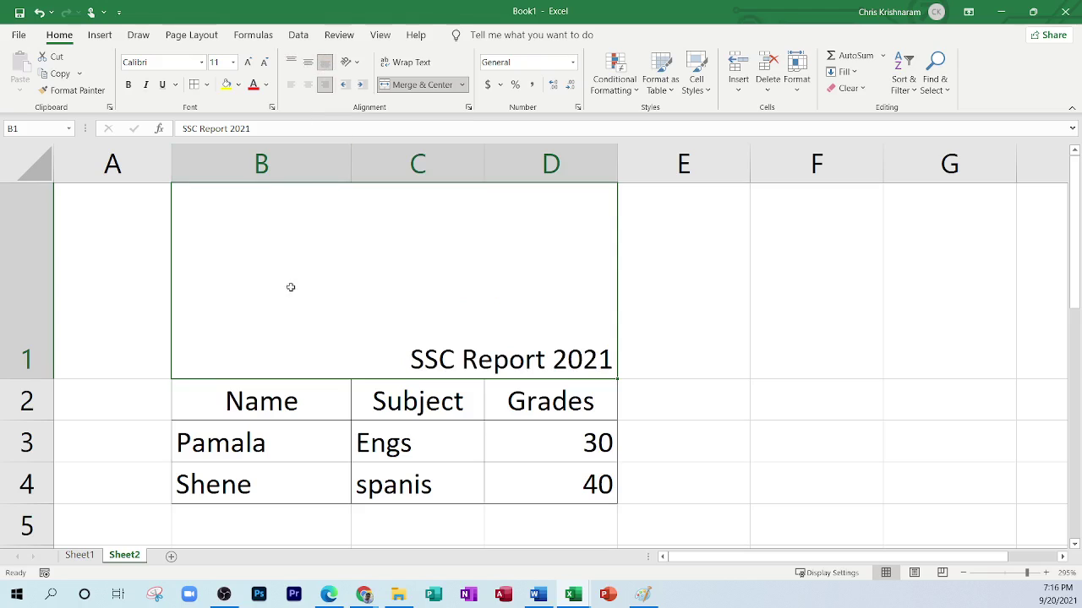
double_click(326, 259)
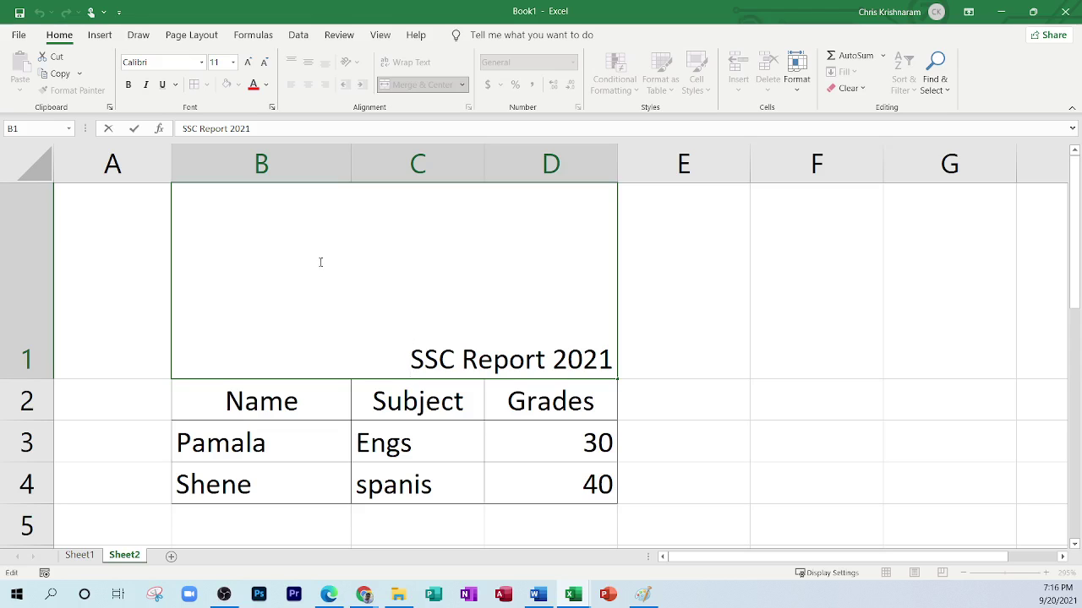
click(774, 306)
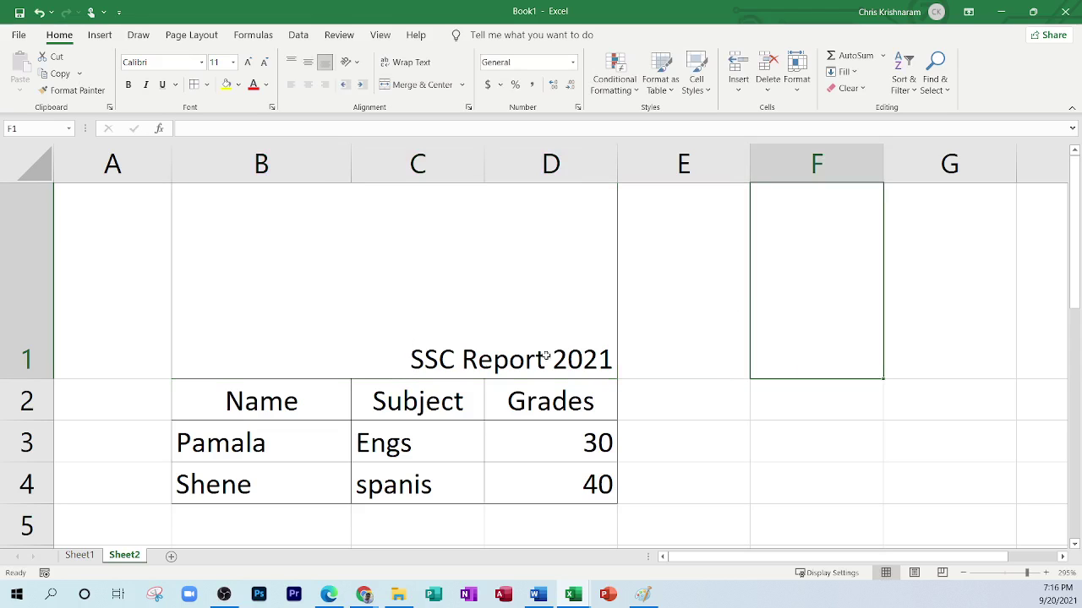
Align the merged title to the centre horizontally and to the middle vertically.
click(434, 318)
click(308, 84)
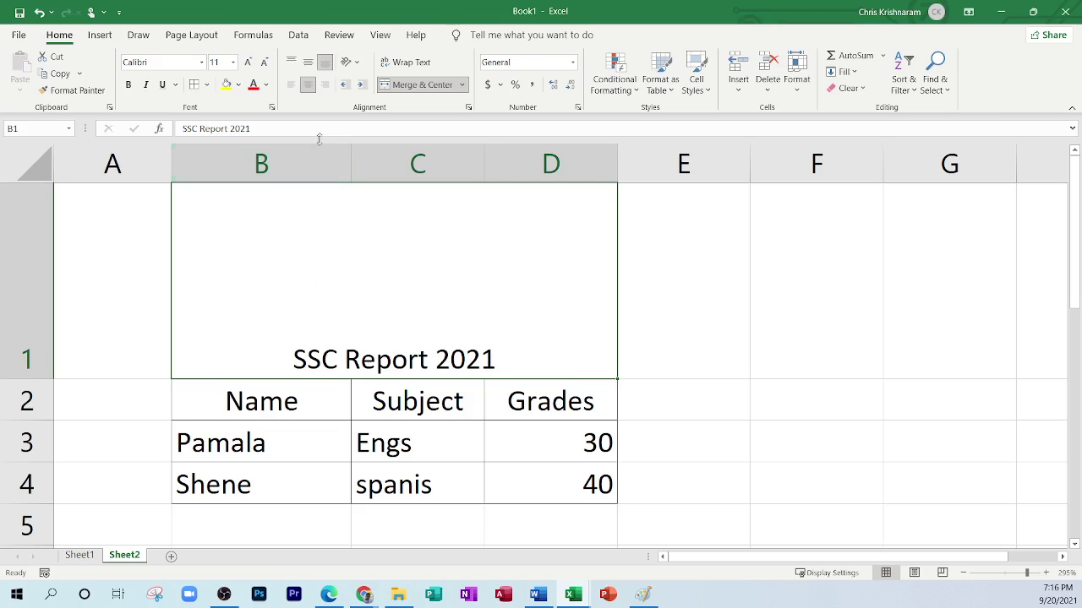
click(308, 62)
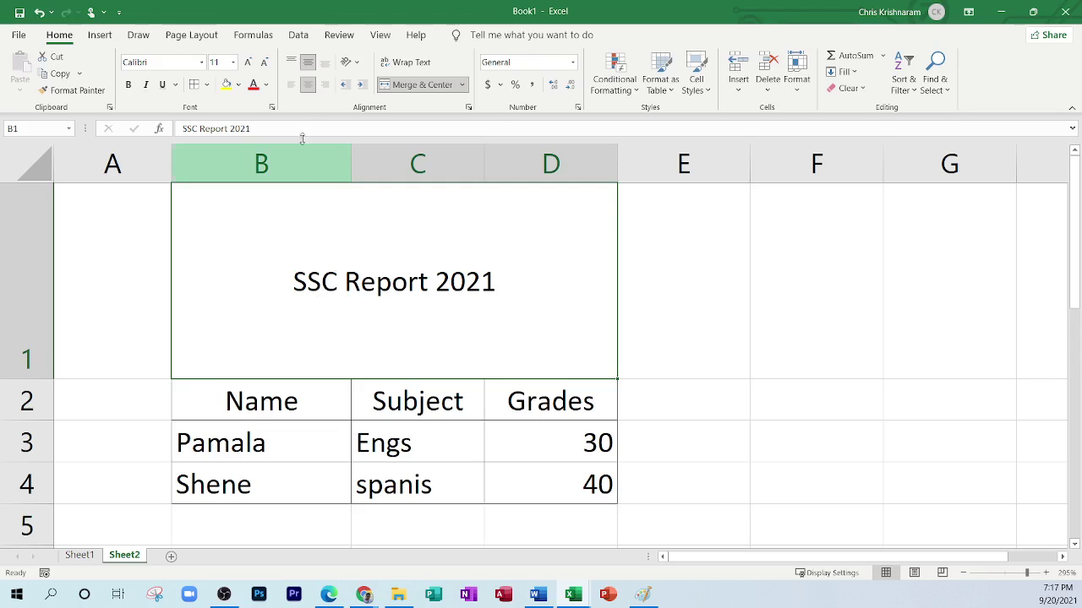
Cycle the merged title through left and right alignments at different heights, finishing with it centred at the bottom of its cell.
click(291, 84)
click(290, 61)
click(307, 62)
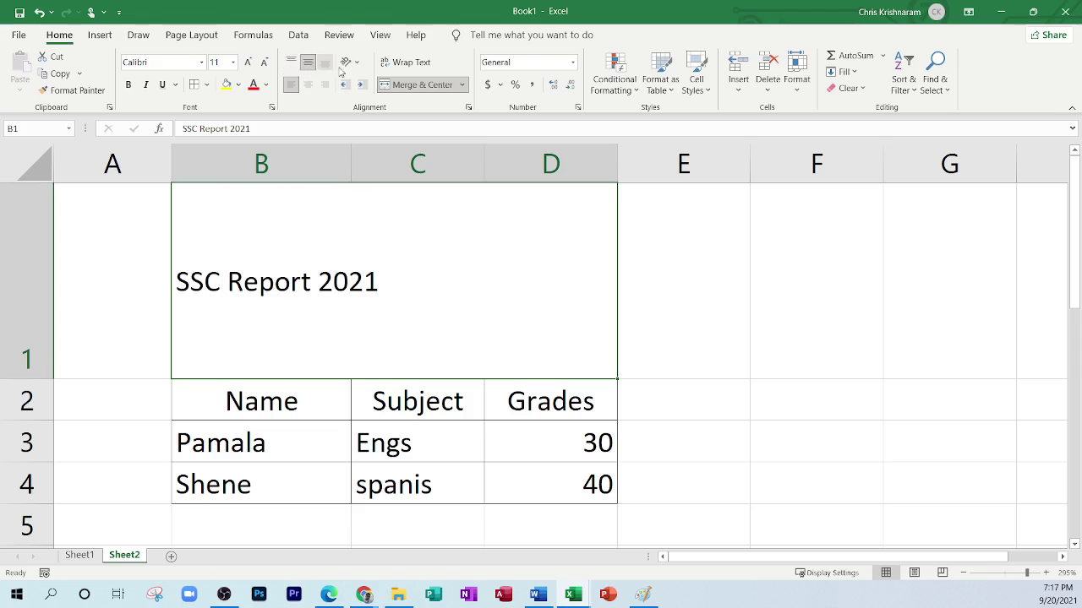
click(325, 62)
click(324, 85)
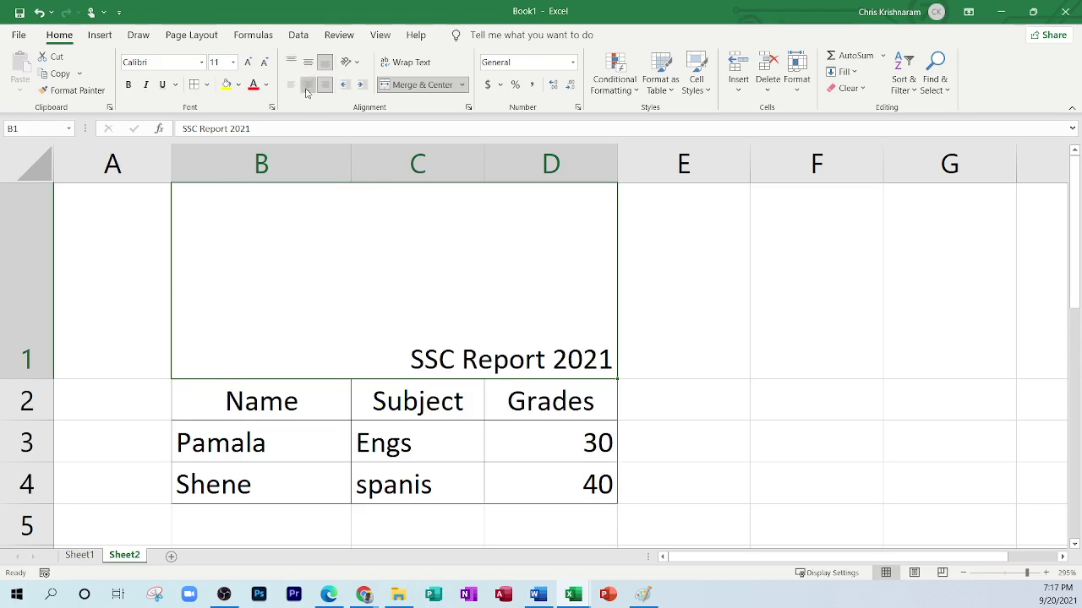
click(308, 85)
click(307, 62)
click(325, 64)
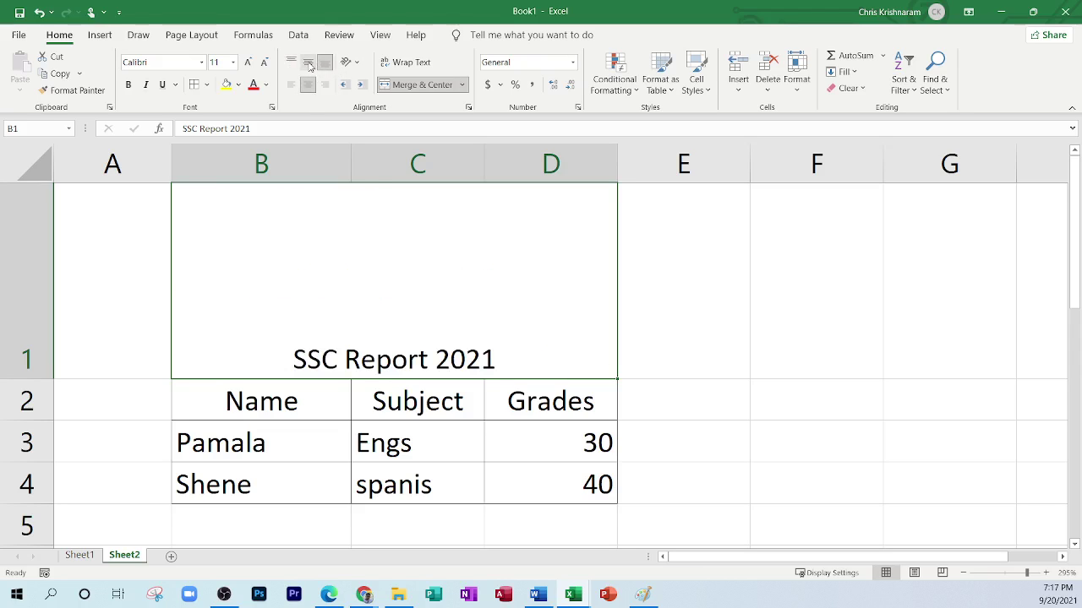
Set the merged title's orientation to Angle Clockwise, Angle Counterclockwise and finally Vertical Text.
click(349, 63)
click(393, 102)
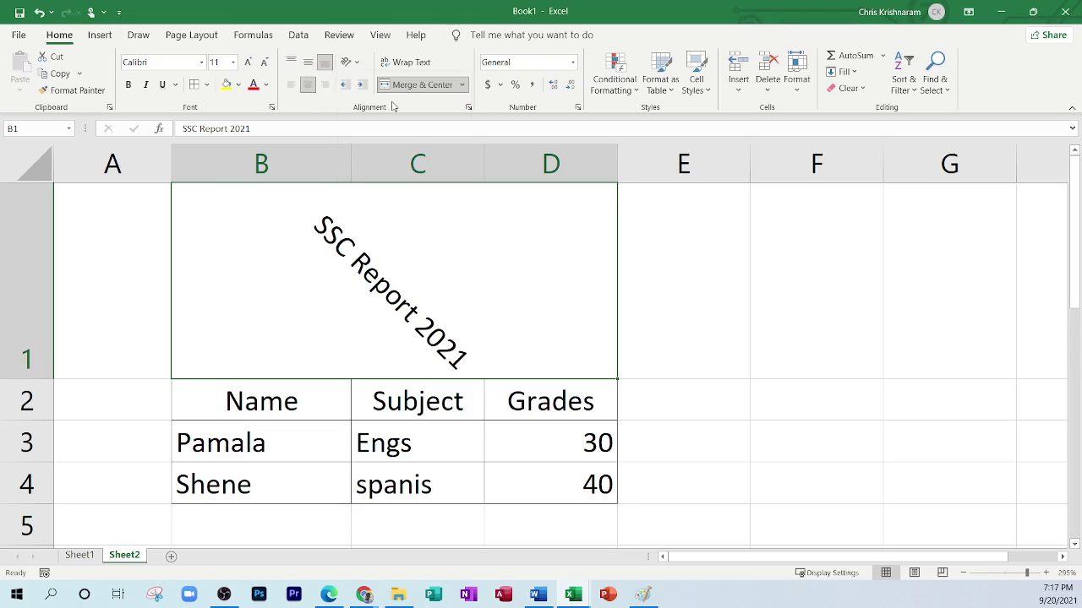
click(355, 66)
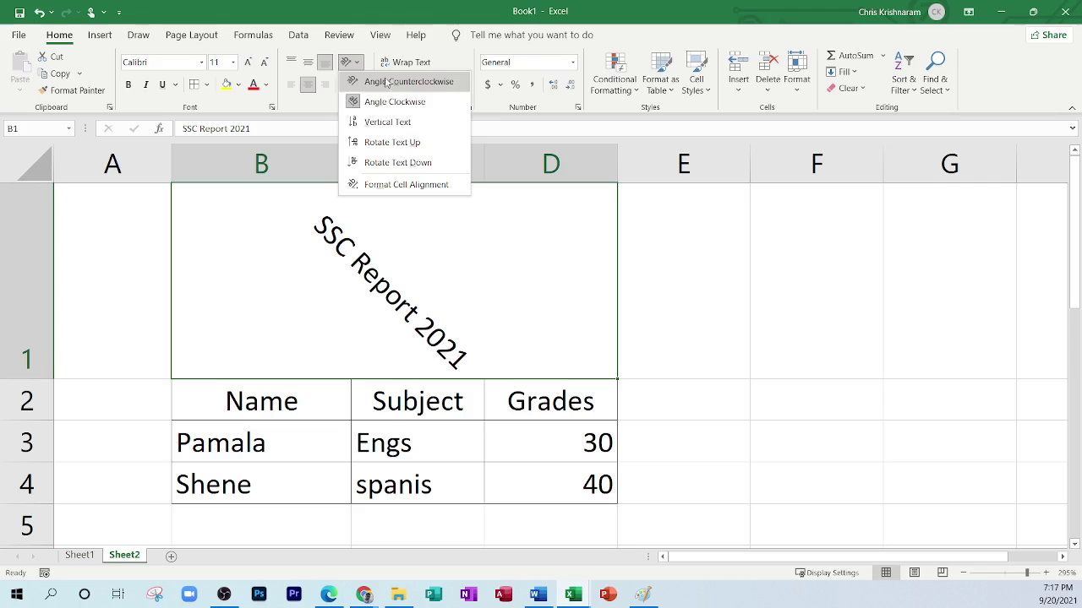
click(384, 82)
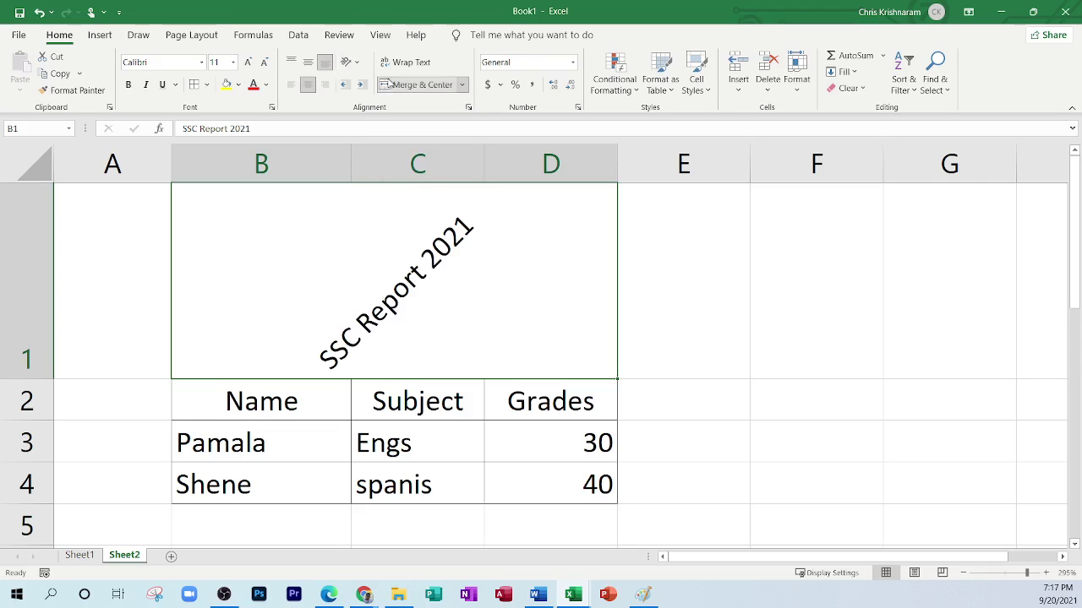
click(349, 64)
click(385, 124)
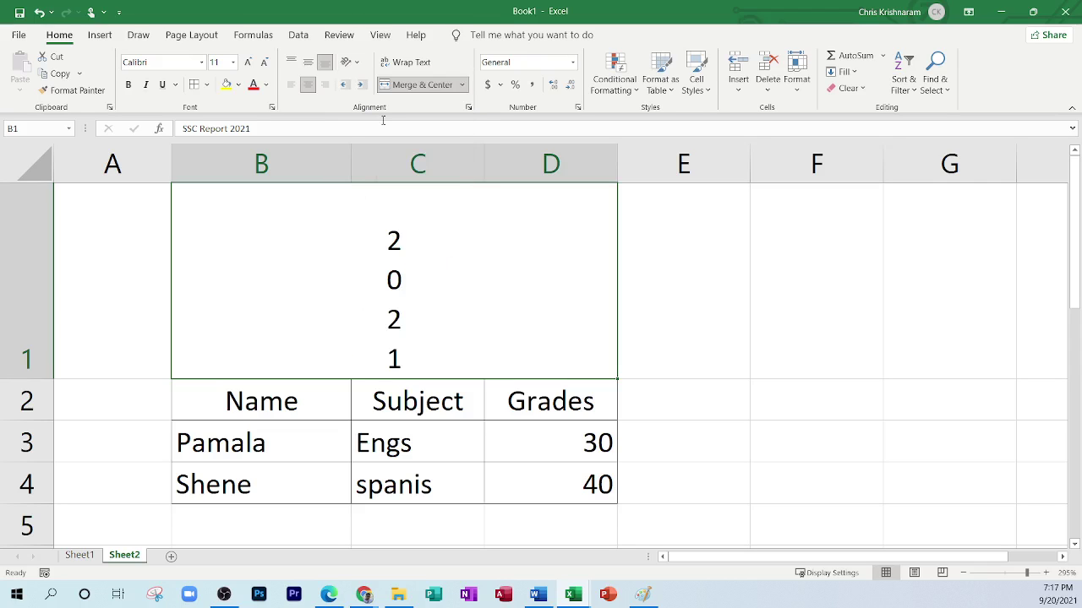
Inspect the merged title's cell alignment settings with Angle Counterclockwise applied, and turn the angle off to make the title horizontal.
click(347, 68)
click(382, 81)
click(349, 63)
click(397, 185)
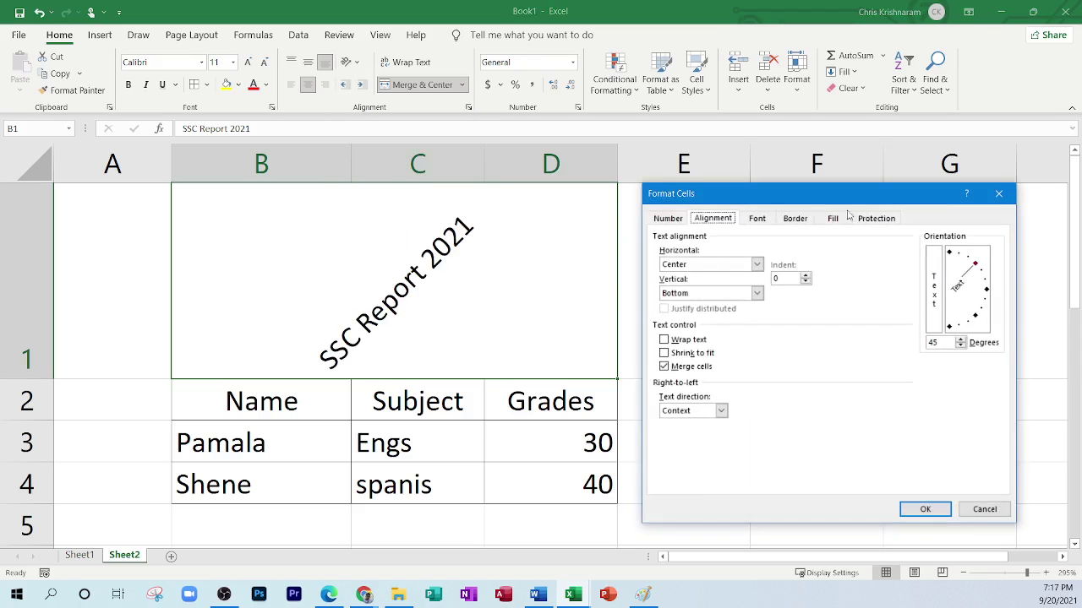
click(999, 194)
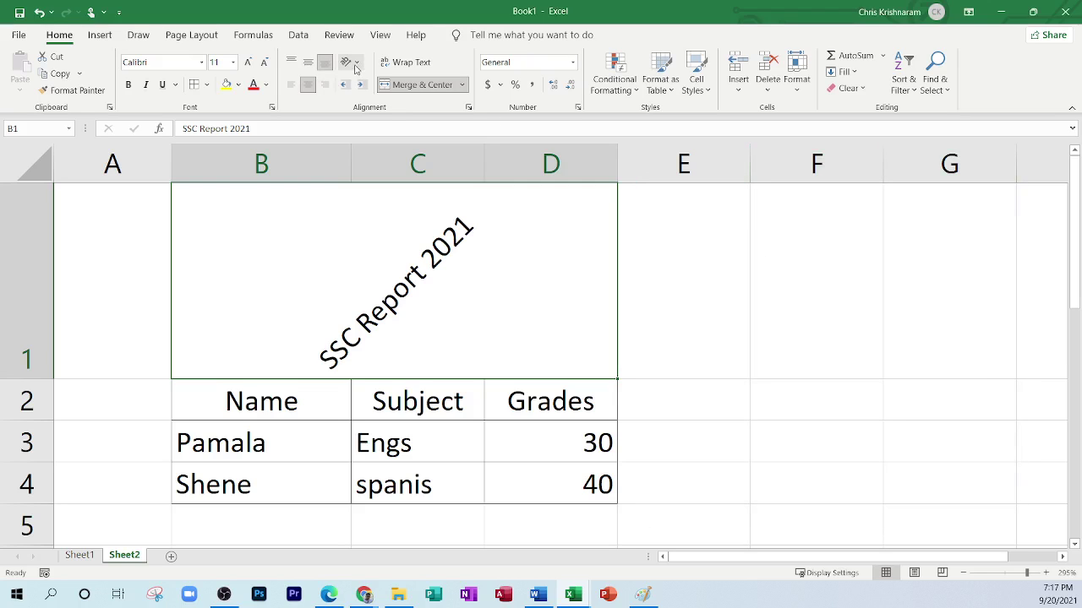
click(349, 63)
click(371, 85)
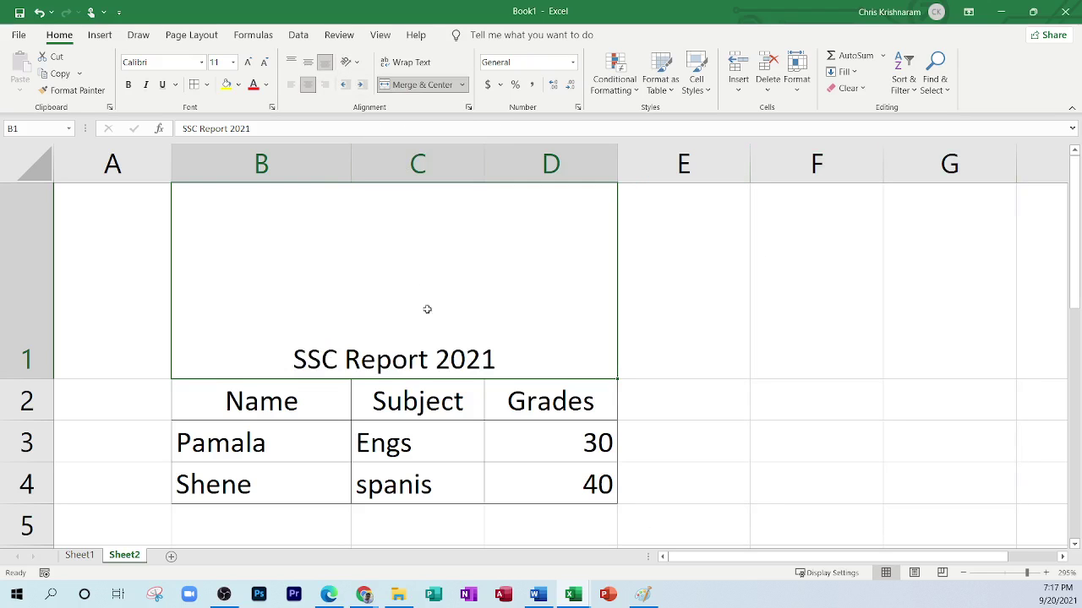
Switch to the PDF notes in Edge and draw corner brackets around the "Cut, copy and paste" section.
click(329, 594)
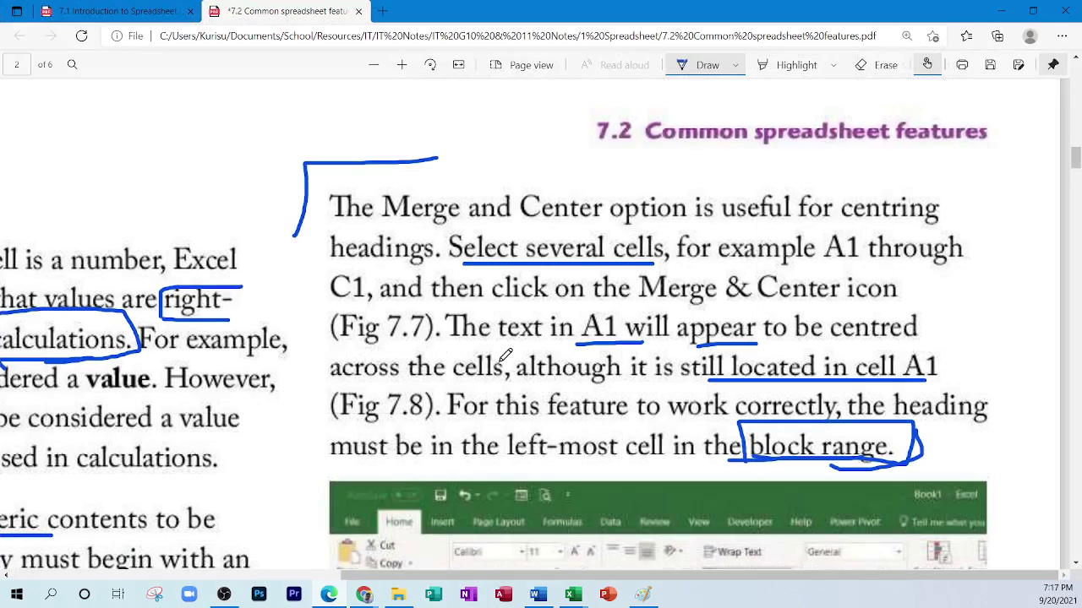
scroll(504, 359, down, 5)
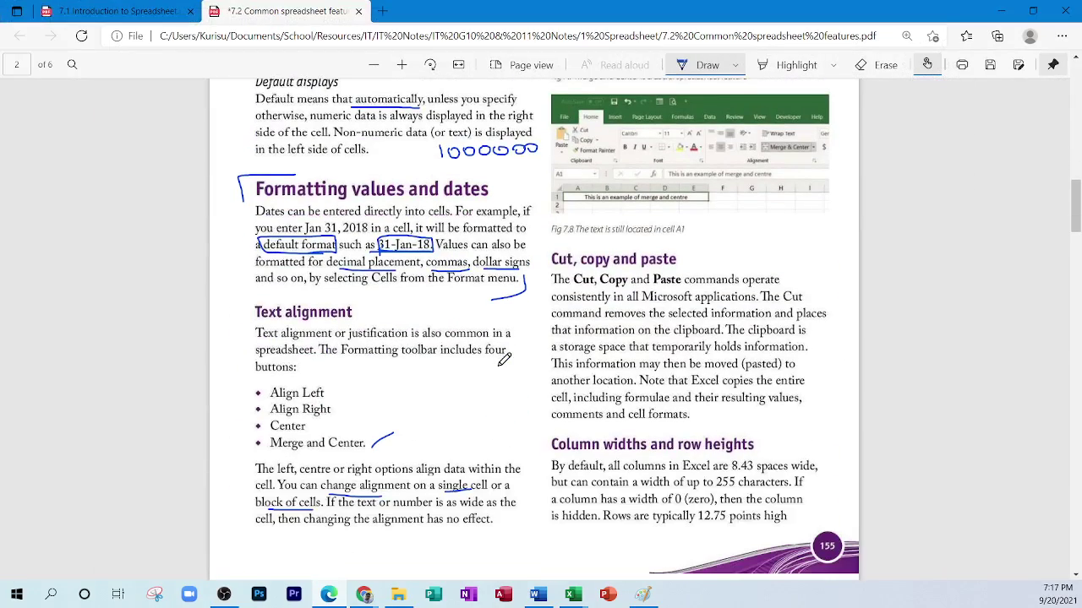
scroll(504, 359, up, 4)
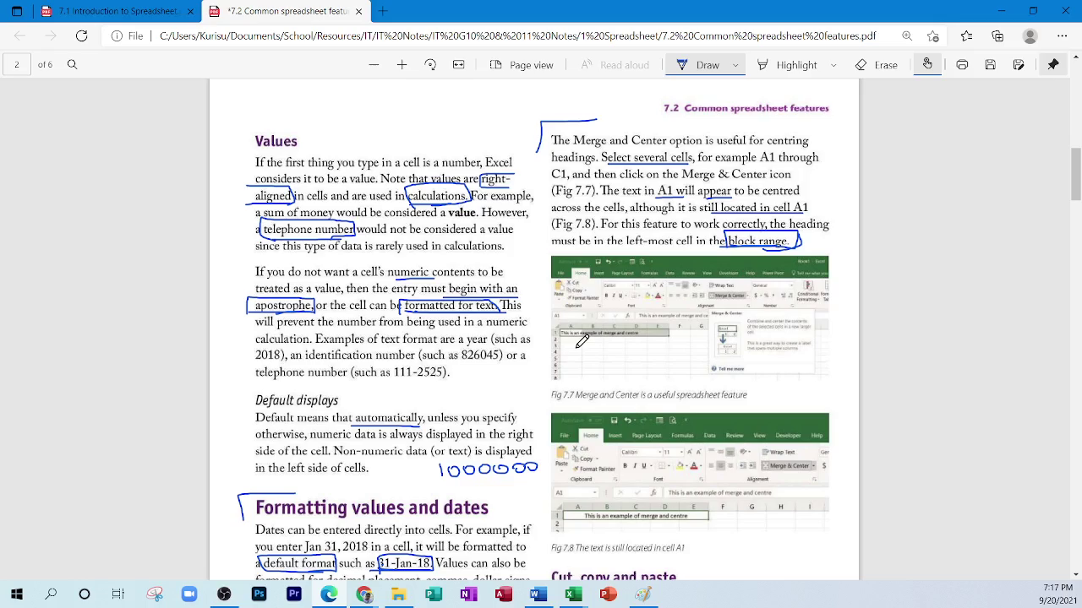
scroll(581, 340, up, 2)
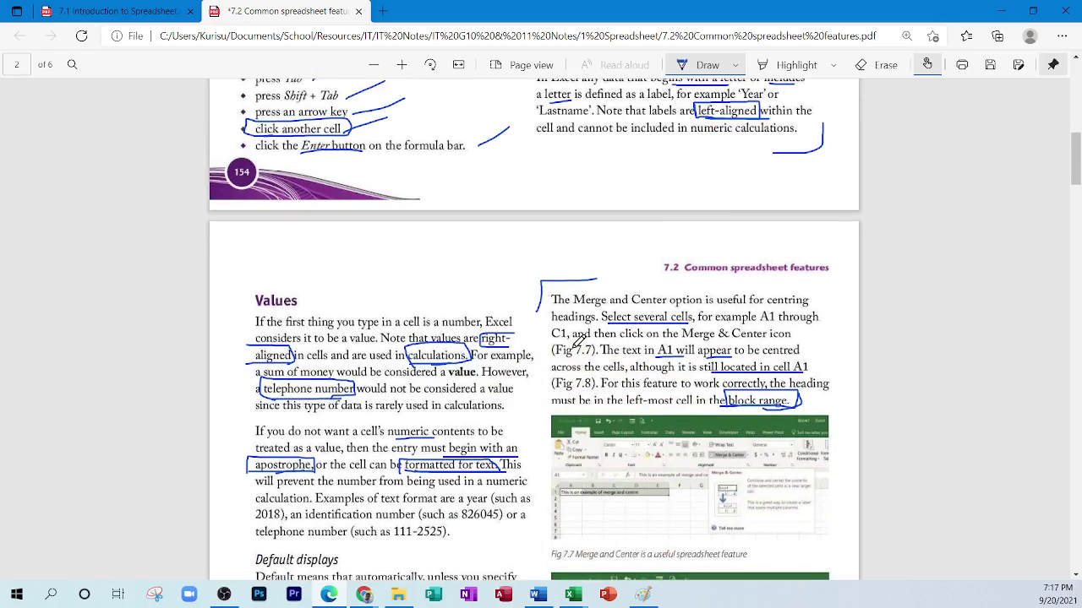
scroll(582, 340, down, 8)
scroll(580, 342, up, 2)
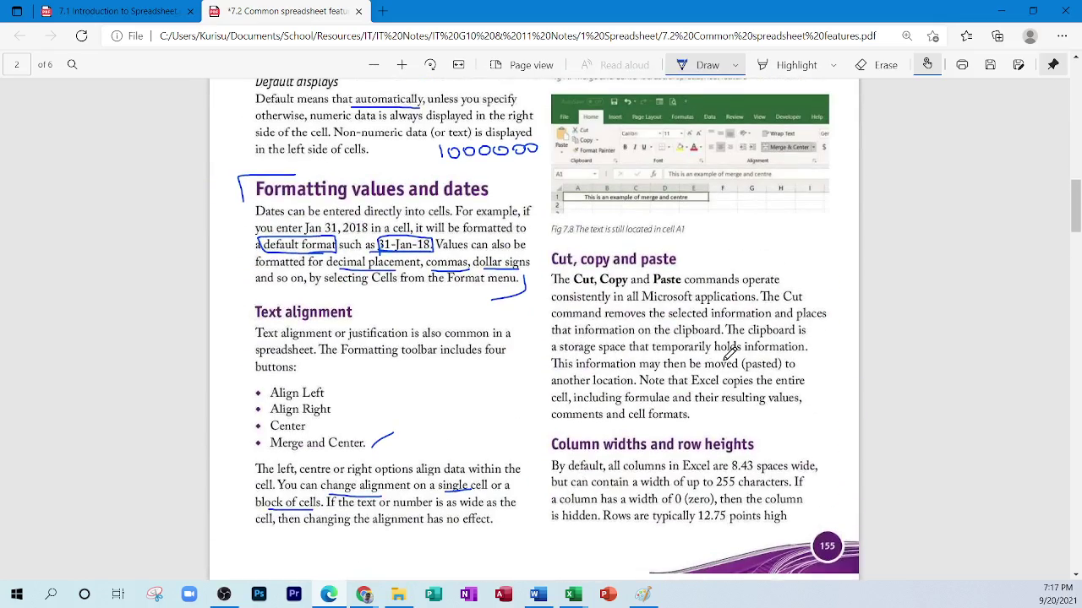
scroll(728, 352, up, 3)
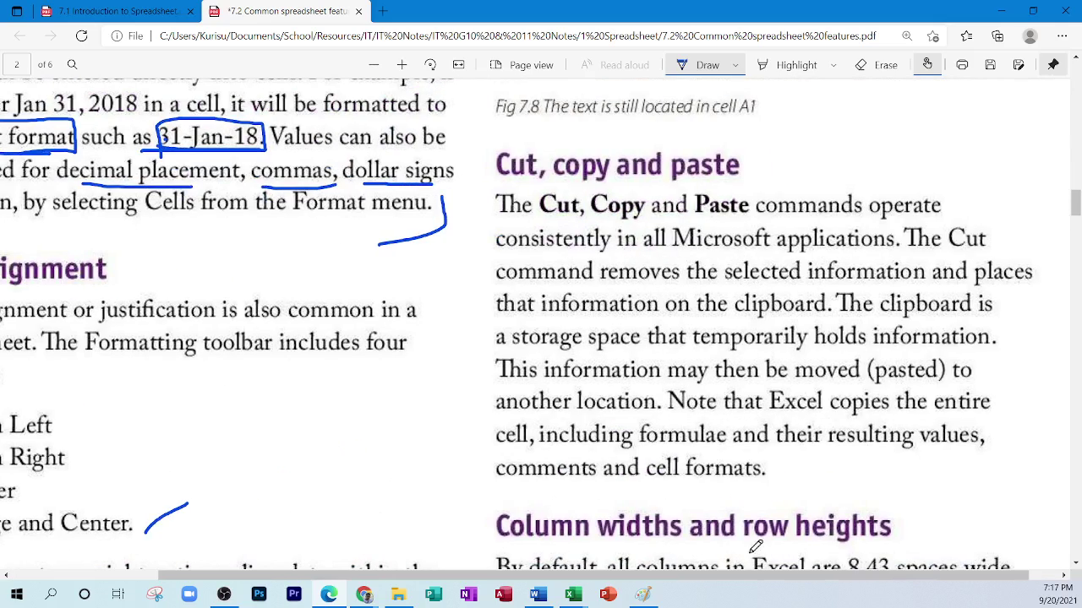
scroll(716, 541, right, 1)
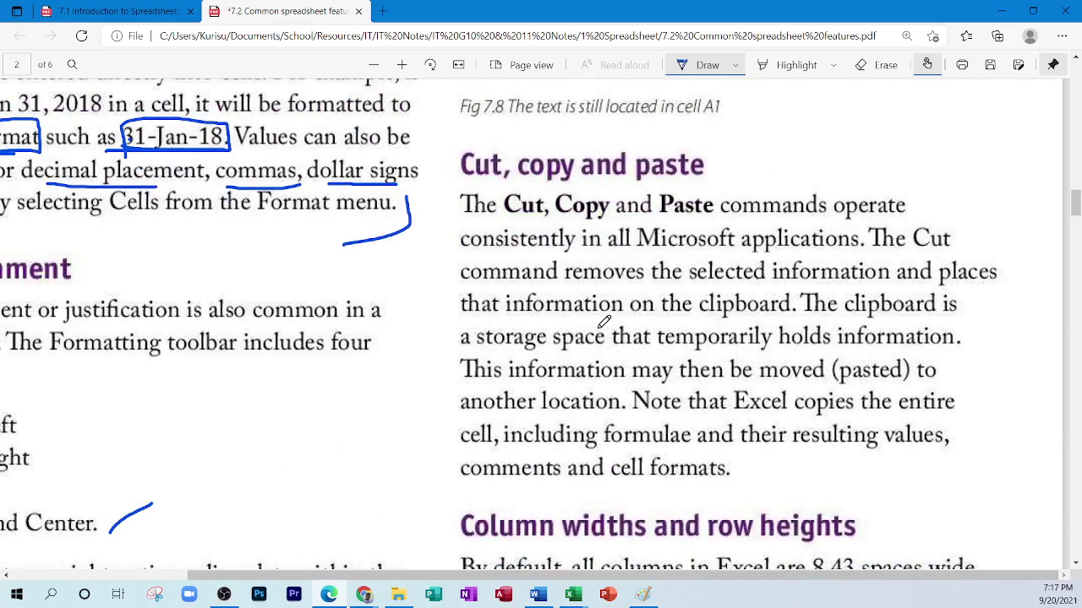
drag(434, 201, 571, 131)
mouse_move(647, 501)
mouse_down()
mouse_move(728, 505)
mouse_move(764, 451)
mouse_up()
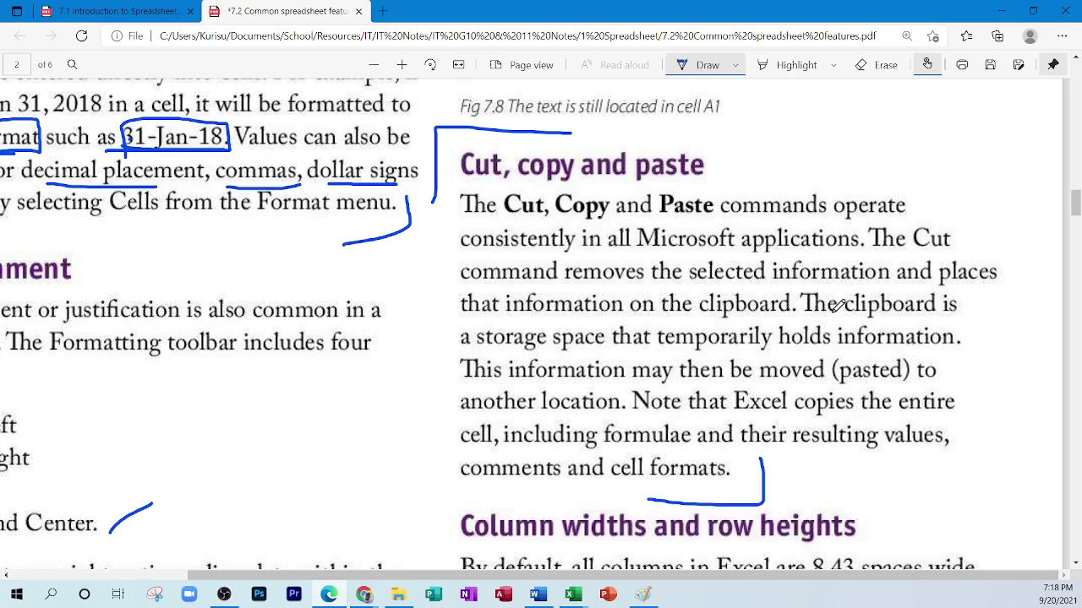
Underline "Cut", "removes", both mentions of "clipboard" and "temporarily holds information" in the section's text.
drag(906, 250, 960, 249)
drag(553, 287, 635, 285)
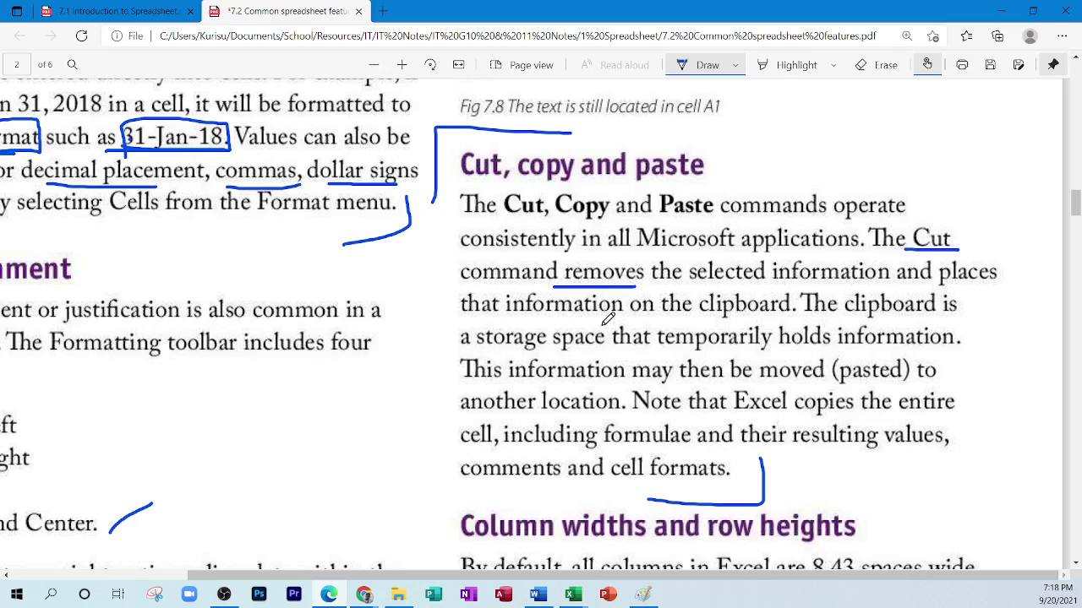
drag(695, 321, 918, 318)
drag(674, 355, 894, 355)
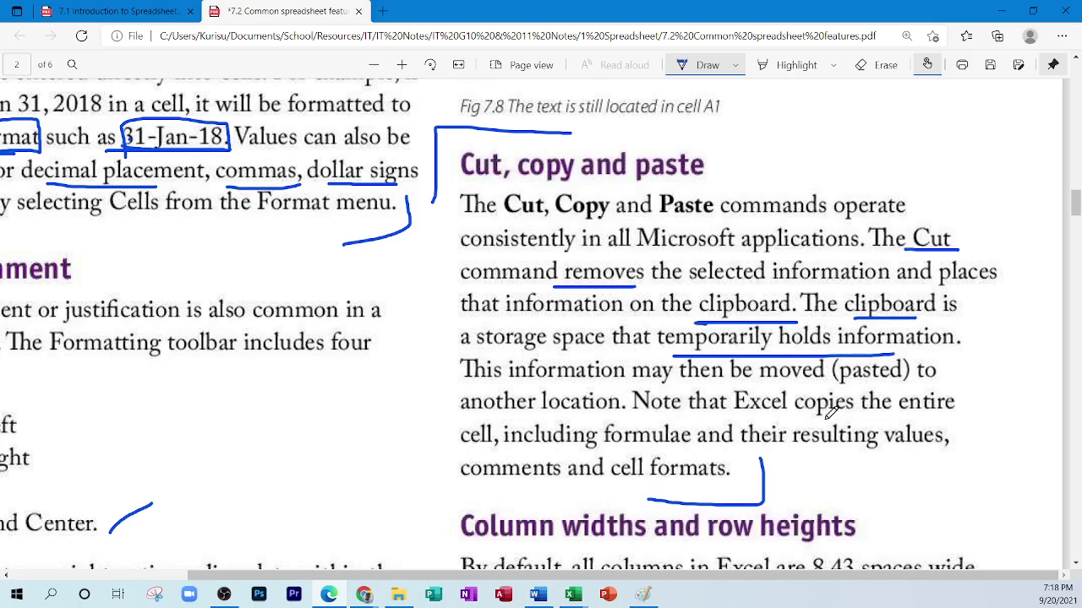
Underline "copies the entire cell", "formulae", "resulting values" and "comments and cell formats" in the section's closing sentence.
drag(818, 413, 984, 414)
drag(461, 451, 507, 452)
drag(605, 449, 691, 448)
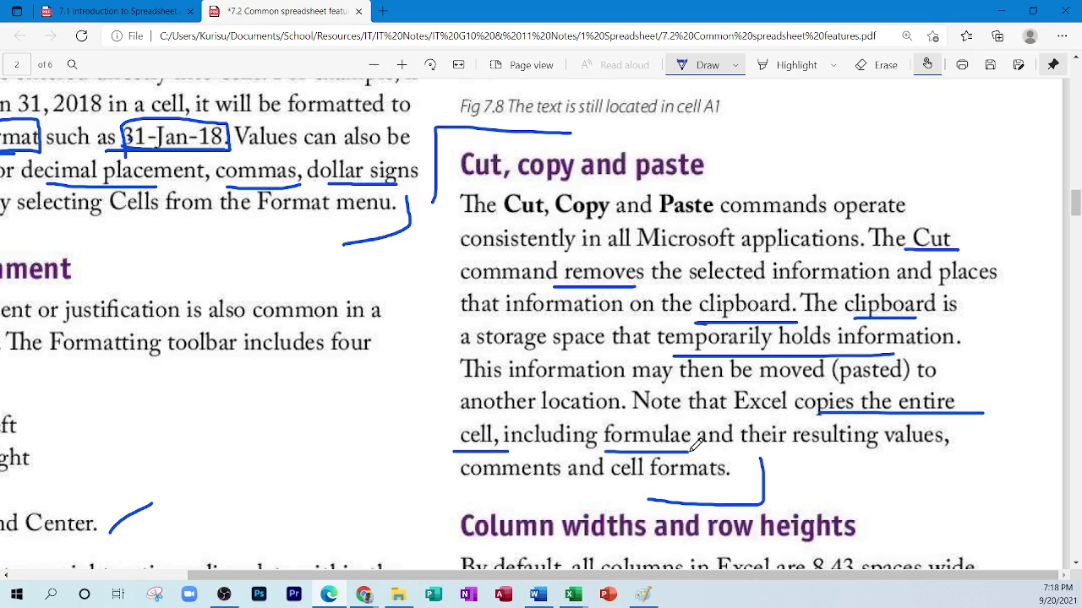
drag(820, 454, 945, 455)
drag(494, 487, 682, 485)
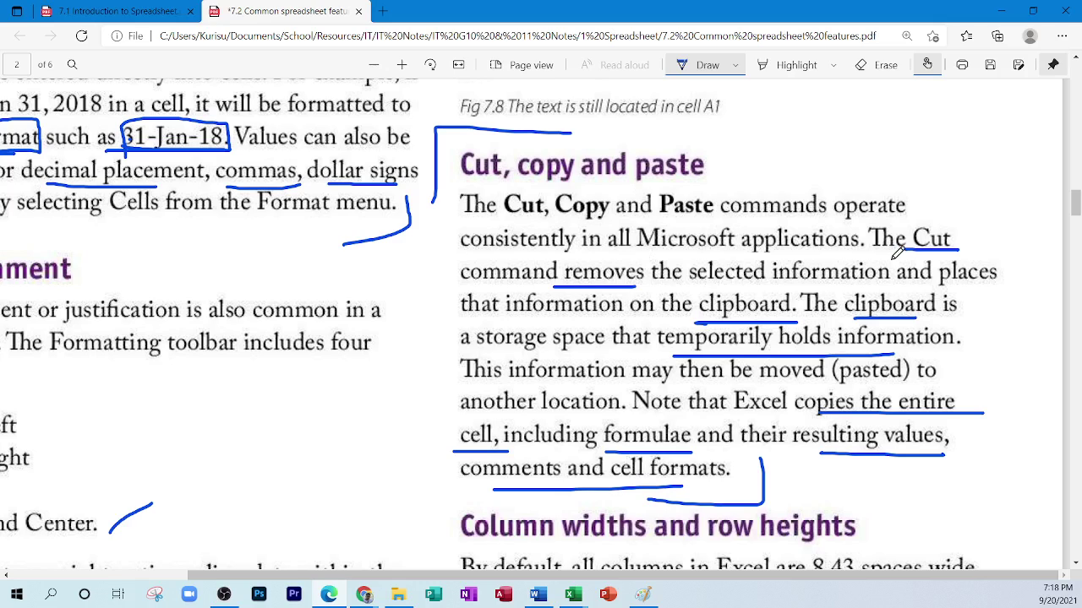
Draw boxes around "Cut", "removes", the first "clipboard" and "temporarily holds information" for emphasis.
mouse_move(914, 245)
mouse_down()
mouse_move(972, 233)
mouse_move(896, 252)
mouse_up()
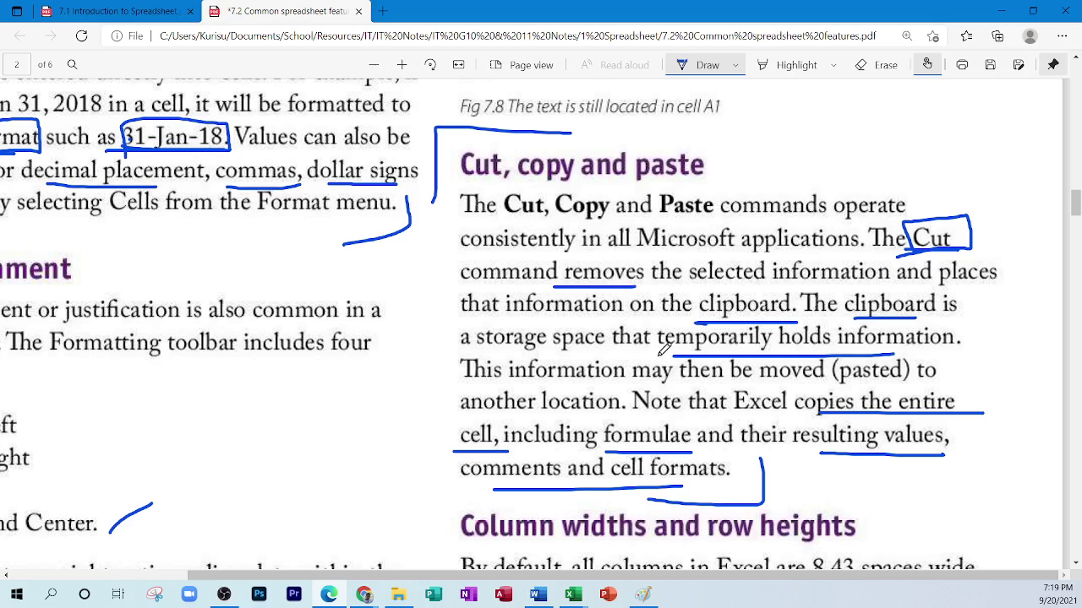
mouse_move(558, 287)
mouse_down()
mouse_move(557, 250)
mouse_move(658, 281)
mouse_move(607, 287)
mouse_up()
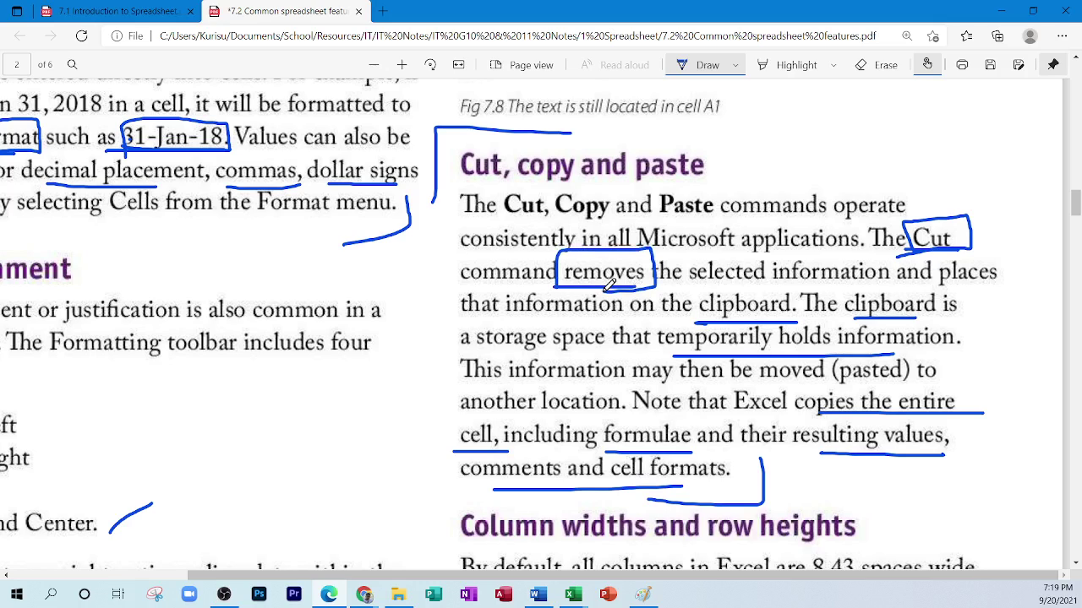
mouse_move(695, 322)
mouse_down()
mouse_move(694, 276)
mouse_move(799, 273)
mouse_move(805, 318)
mouse_move(758, 321)
mouse_up()
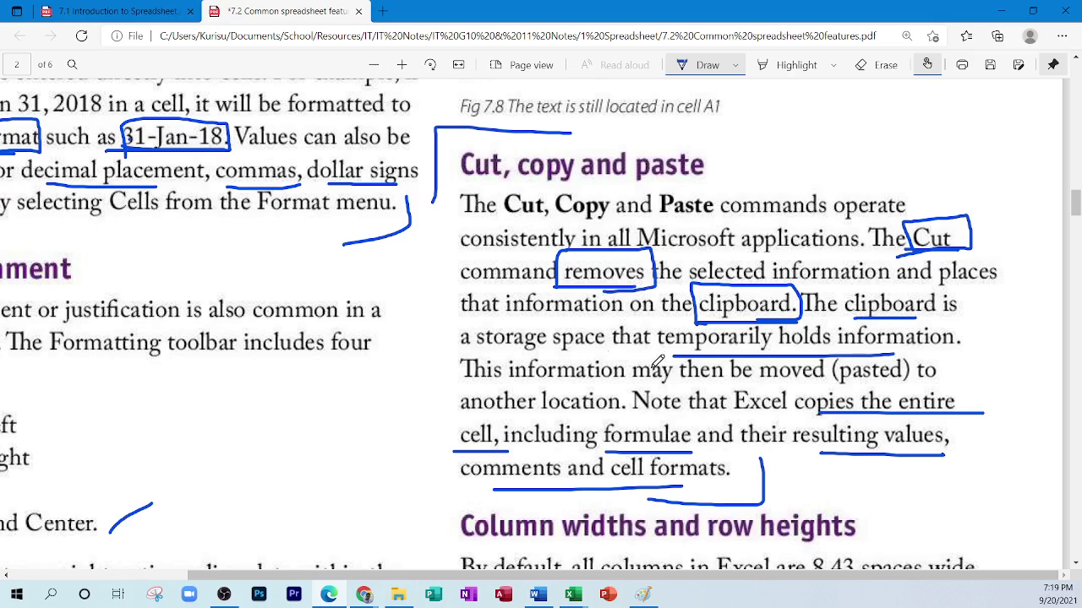
mouse_move(683, 351)
mouse_down()
mouse_move(668, 315)
mouse_move(972, 325)
mouse_move(879, 349)
mouse_up()
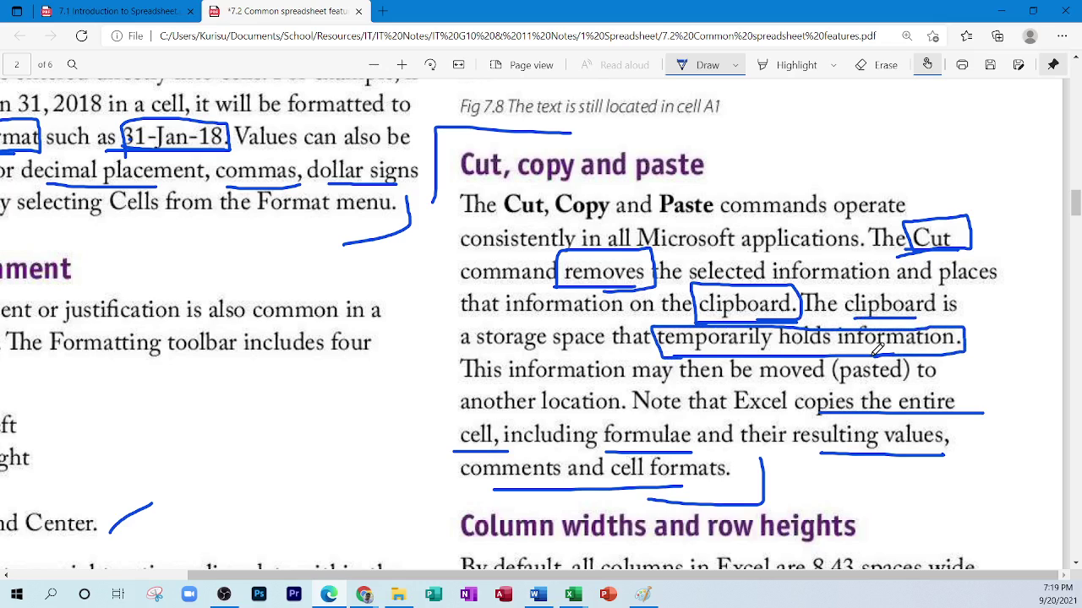
Switch to the Book1 workbook in Excel and add a new blank worksheet after Sheet2.
mouse_move(574, 595)
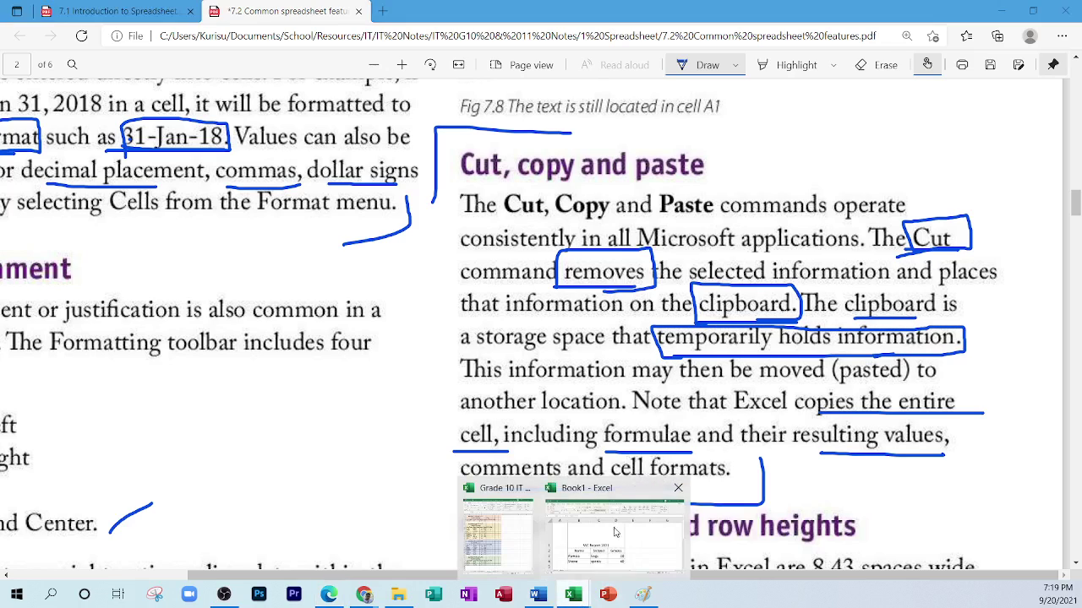
click(606, 541)
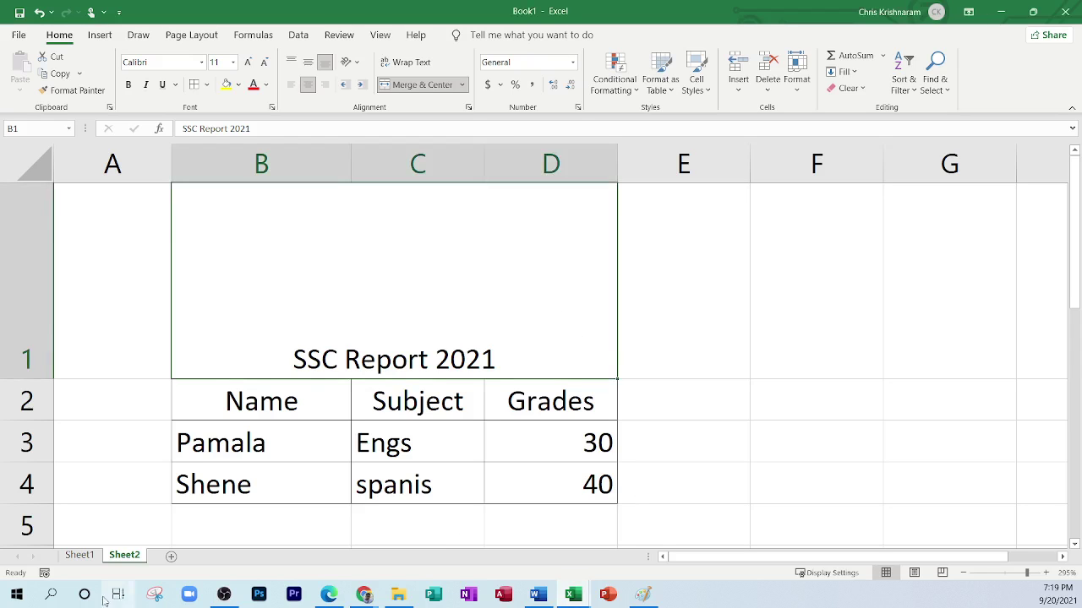
click(171, 556)
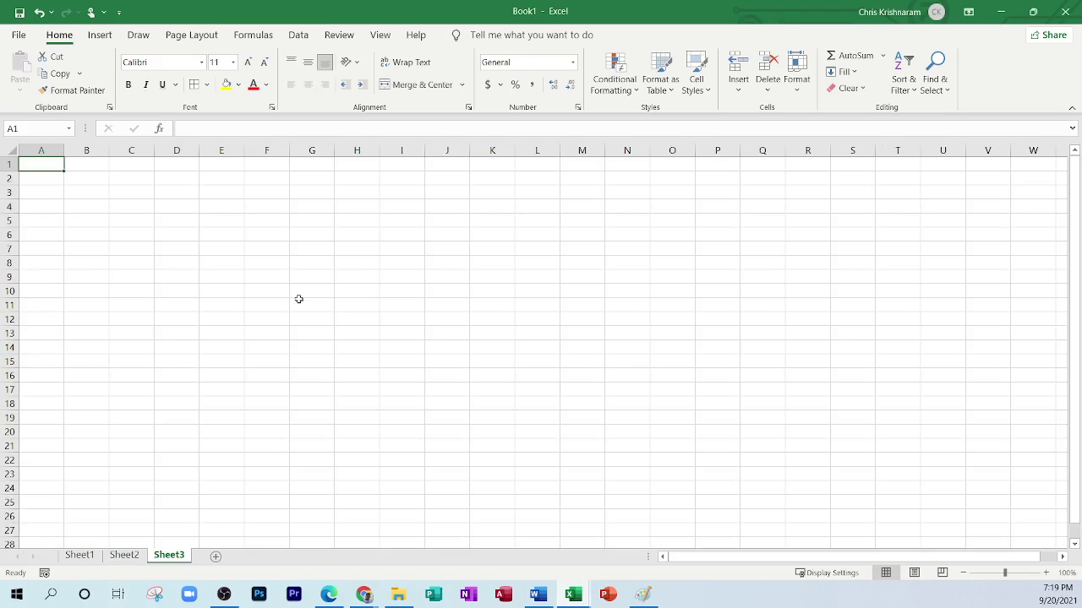
scroll(312, 302, up, 8)
scroll(313, 302, up, 6)
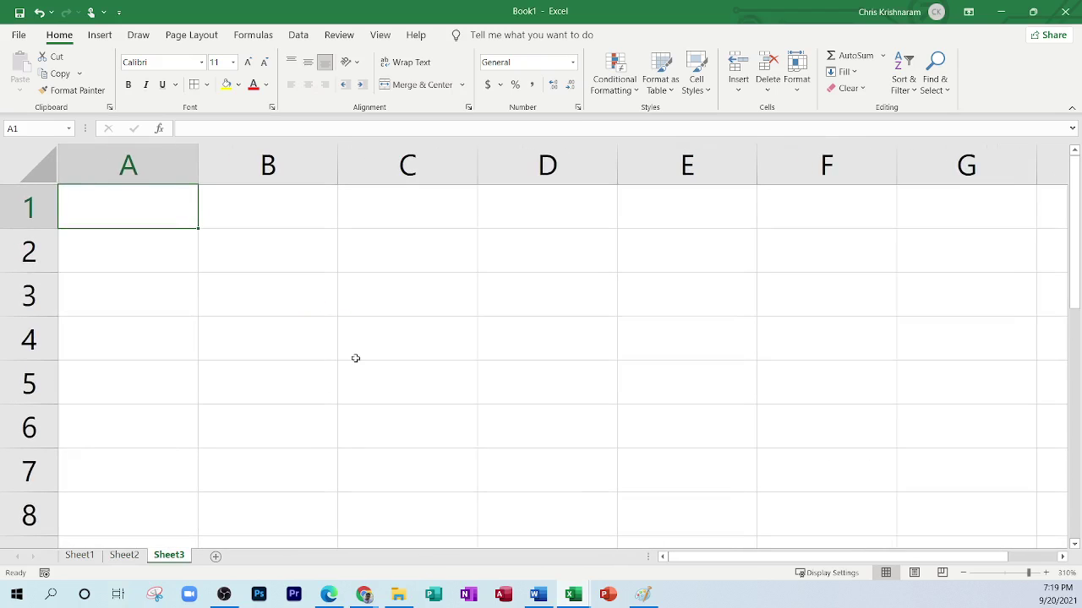
Enter the sample text "jsdpjf" in cell B2 of the new worksheet.
click(282, 260)
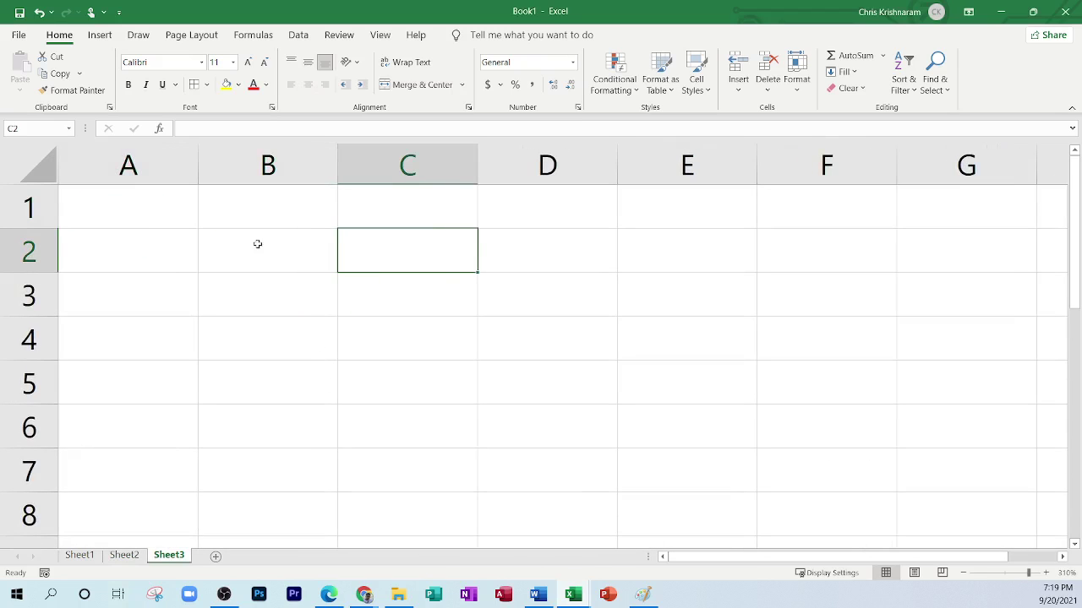
key(Left)
text(jsdpjf)
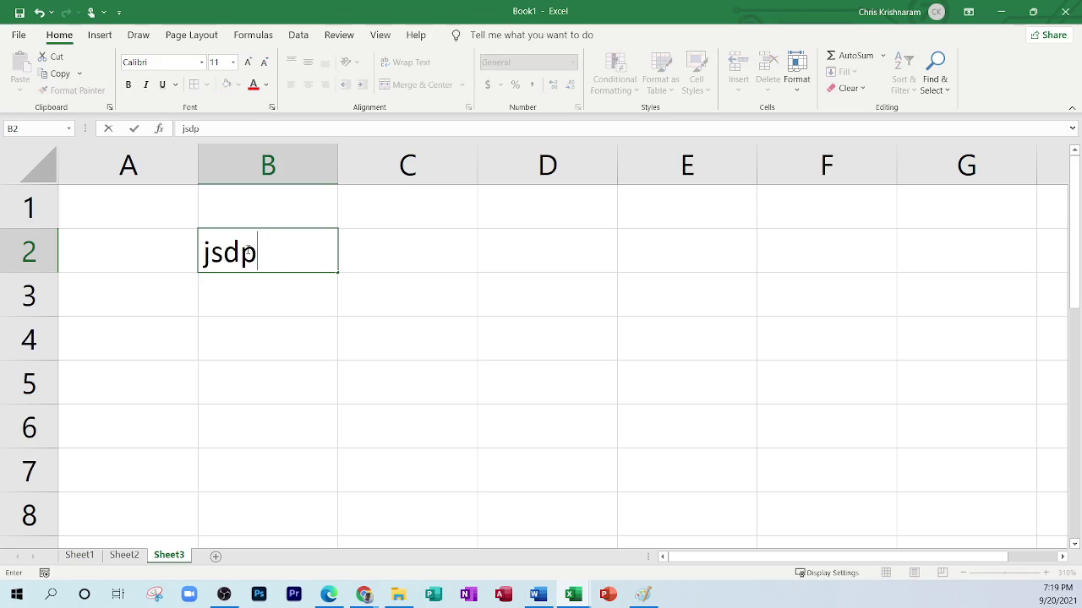
key(Return)
Copy the sample text from cell B2 and paste it into cell C2.
click(248, 249)
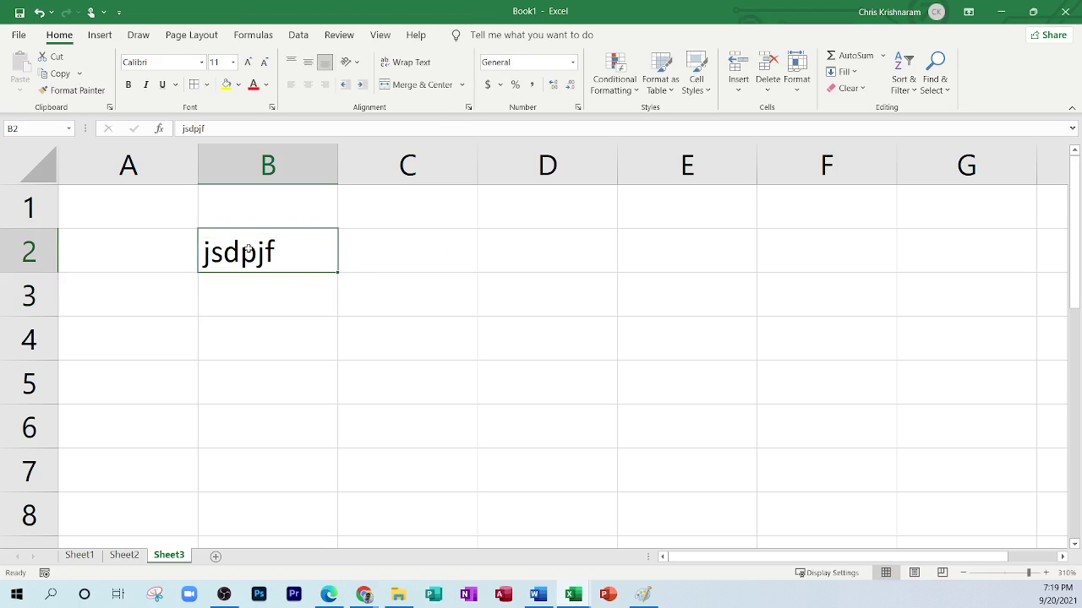
right_click(247, 249)
click(287, 207)
click(444, 241)
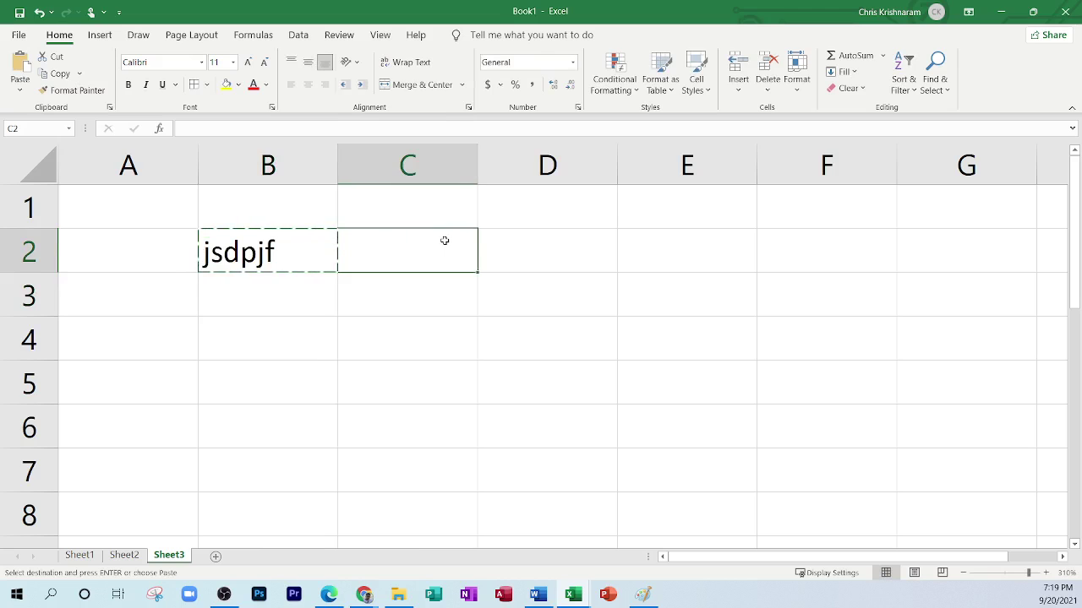
key(ctrl+v)
click(398, 324)
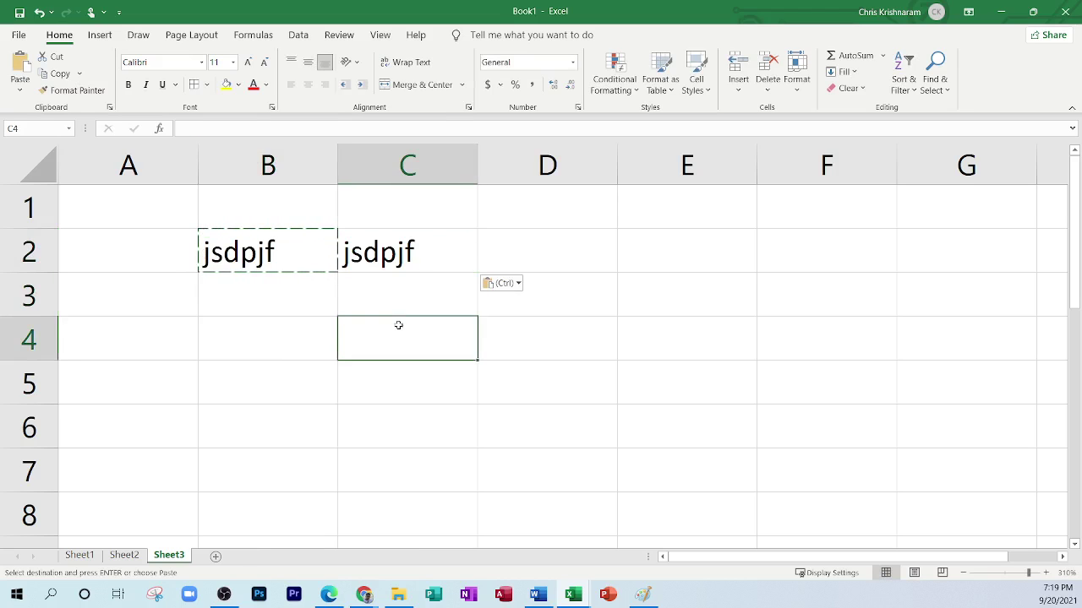
Cut the sample text from cell B2 and paste it into cell C3.
click(295, 248)
right_click(295, 248)
click(321, 186)
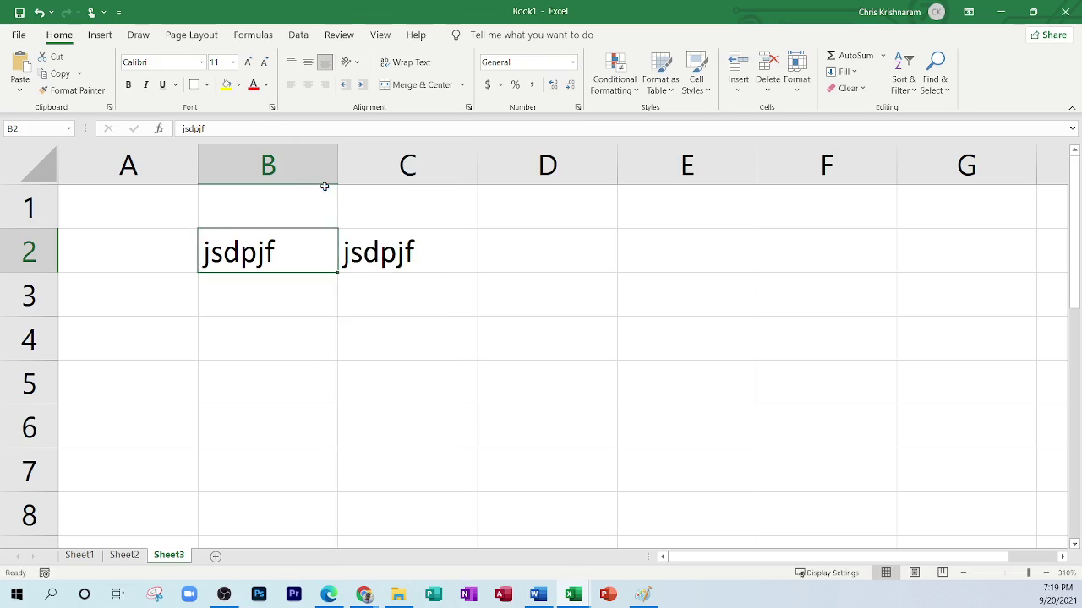
right_click(372, 293)
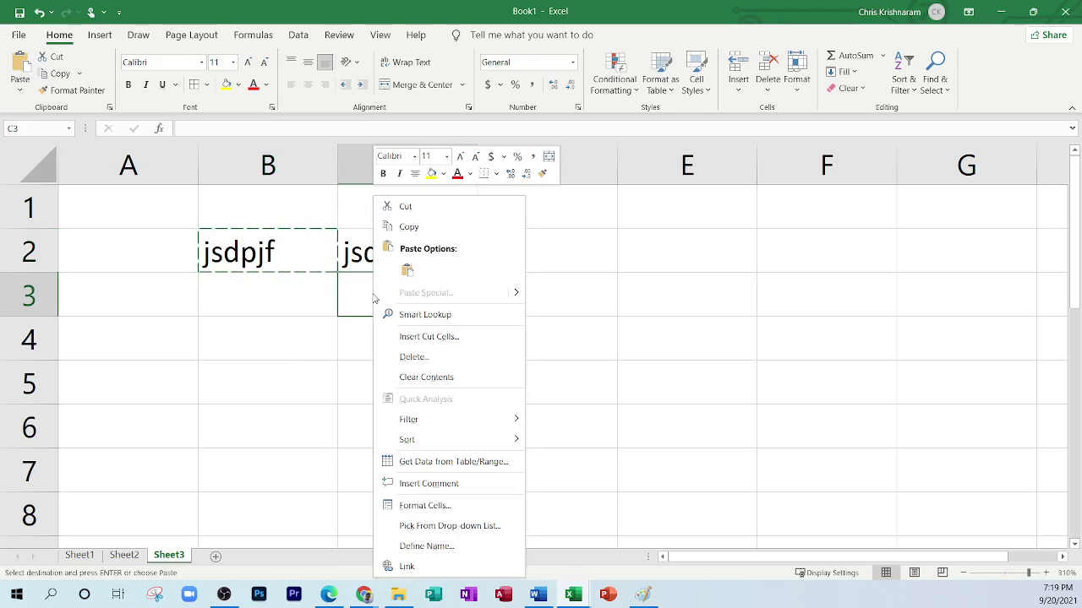
click(407, 270)
click(566, 304)
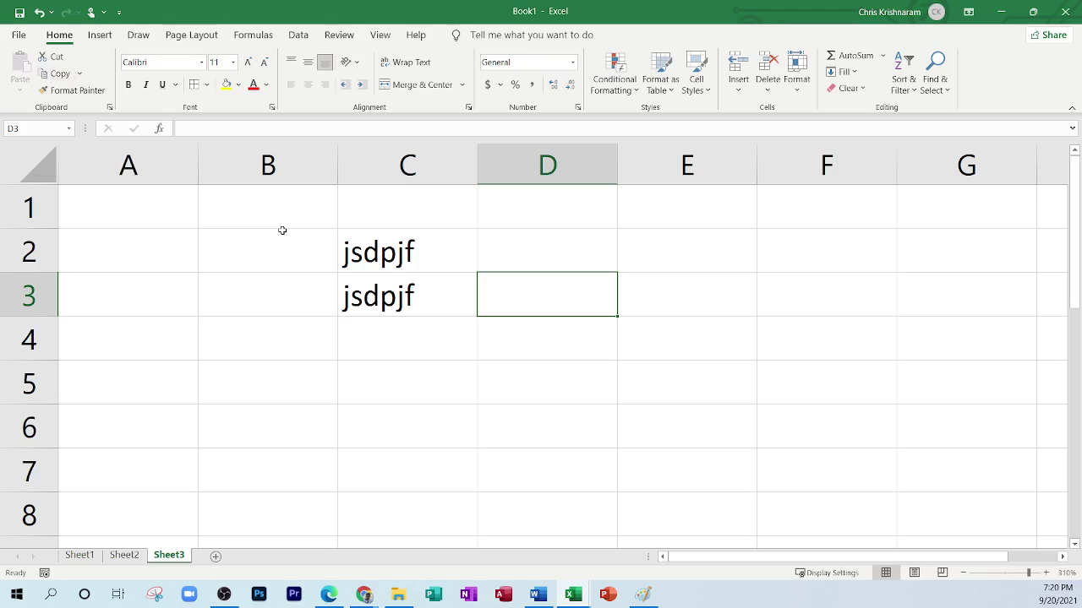
Clear the sample text from cells C2 and C3.
drag(410, 251, 431, 296)
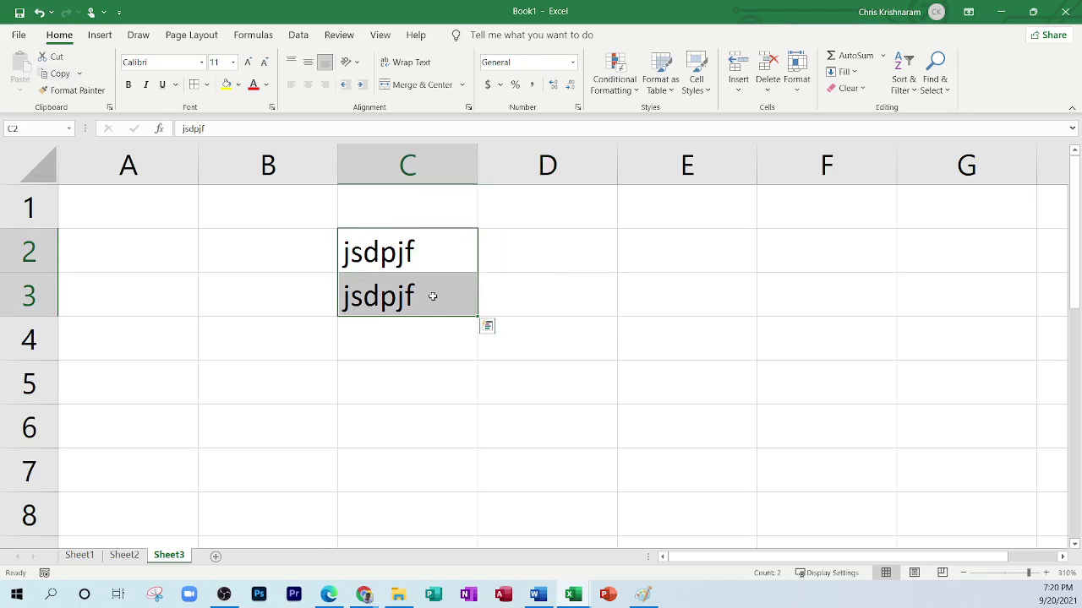
key(Delete)
key(Up)
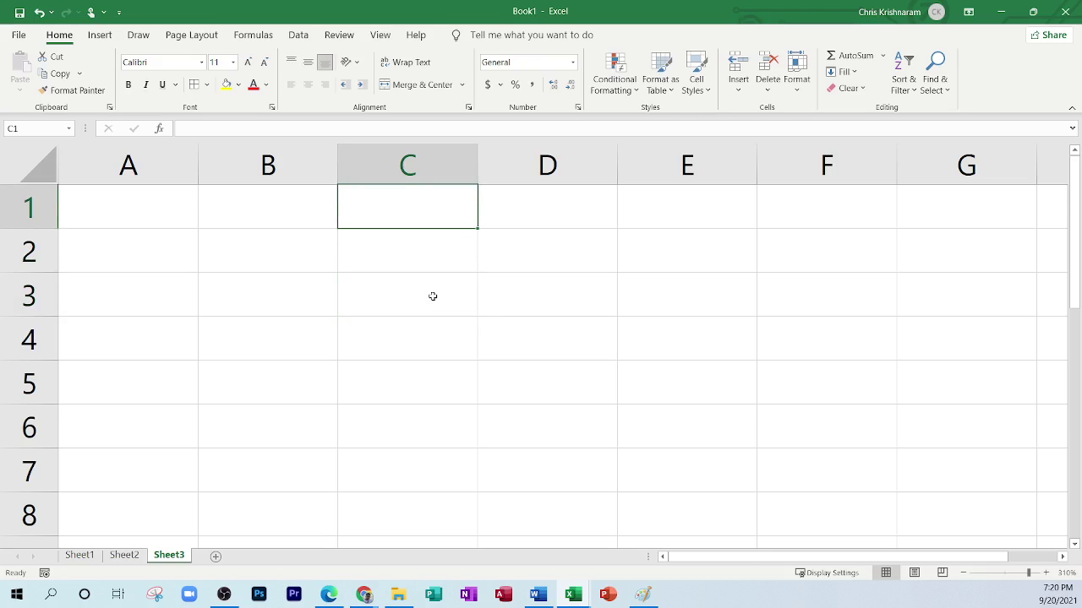
Enter the label "copy" in cell C2 and the heading "ctrl" in cell D1.
key(Down)
text(copy)
key(Tab)
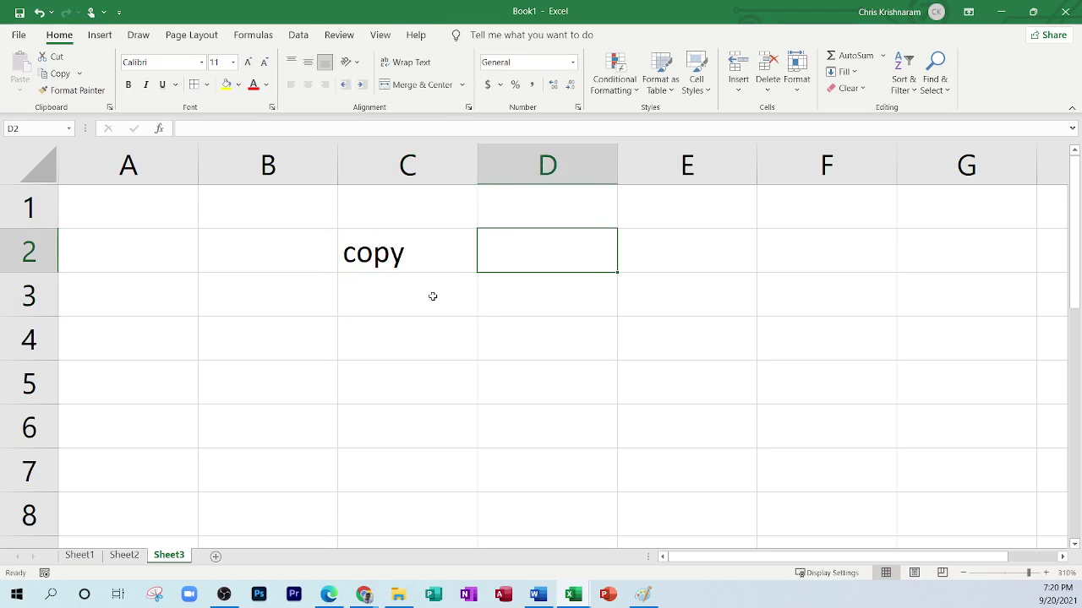
text(c)
key(BackSpace)
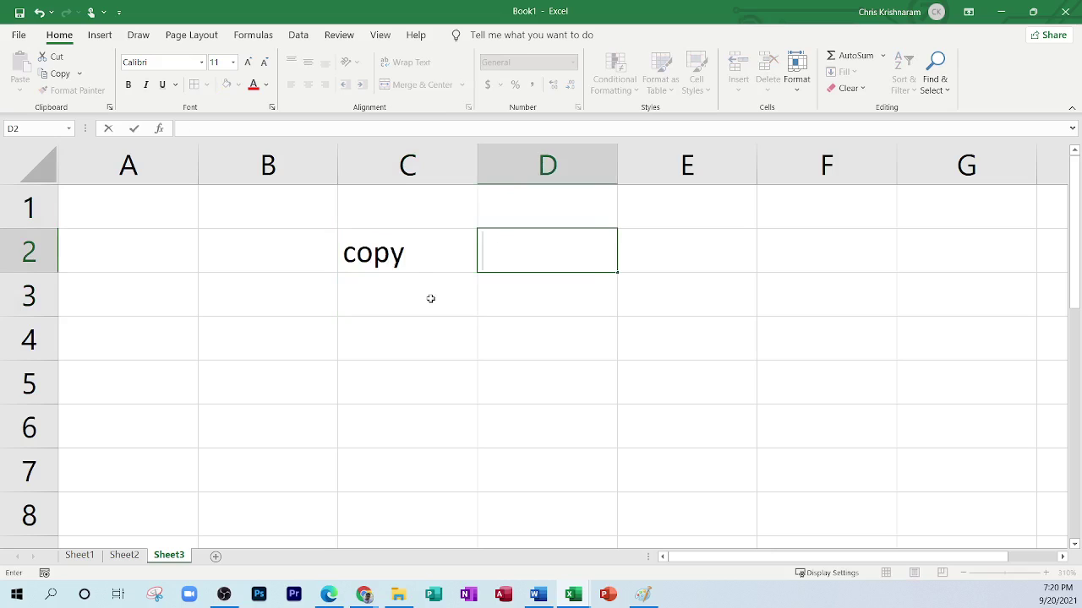
key(Up)
text(ctrl)
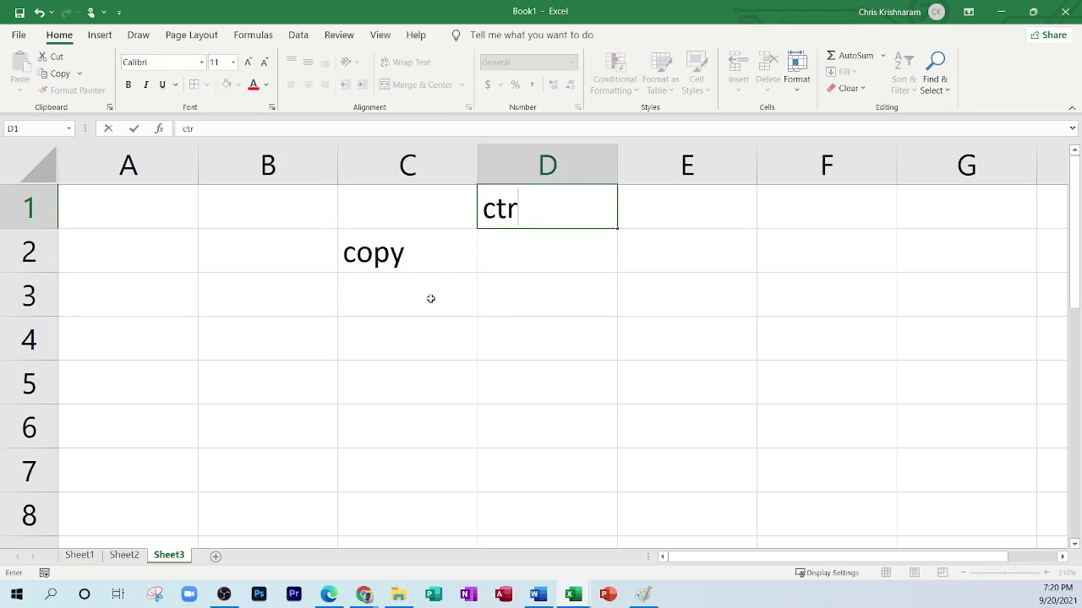
key(Return)
Enter the shortcut letter "c" in cell D2, beside the copy label.
text(ctrl)
key(Return)
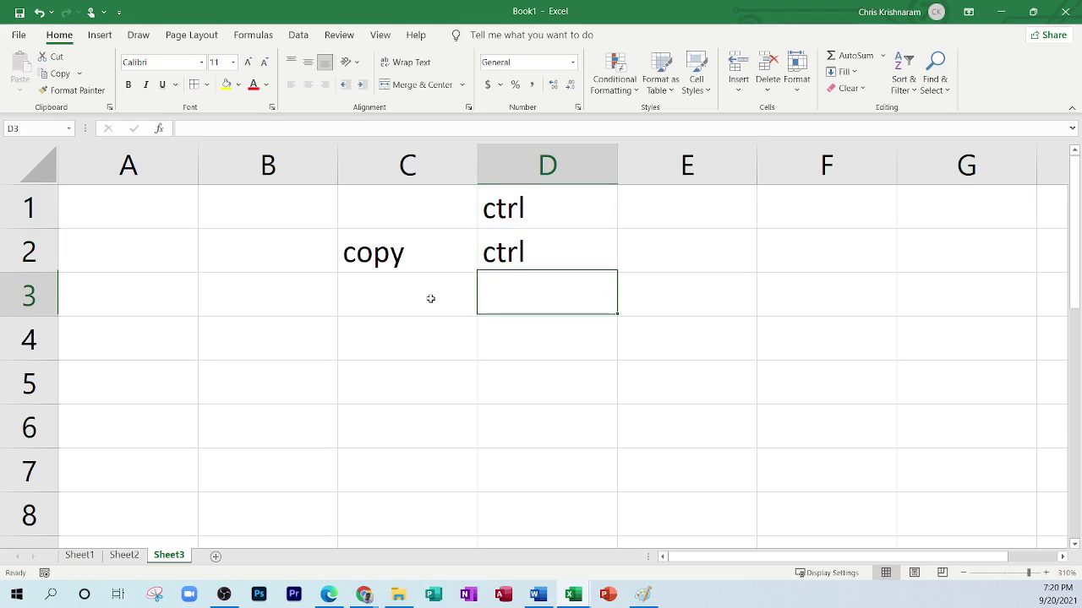
key(Left)
key(Up)
key(Right)
key(Down)
key(Up)
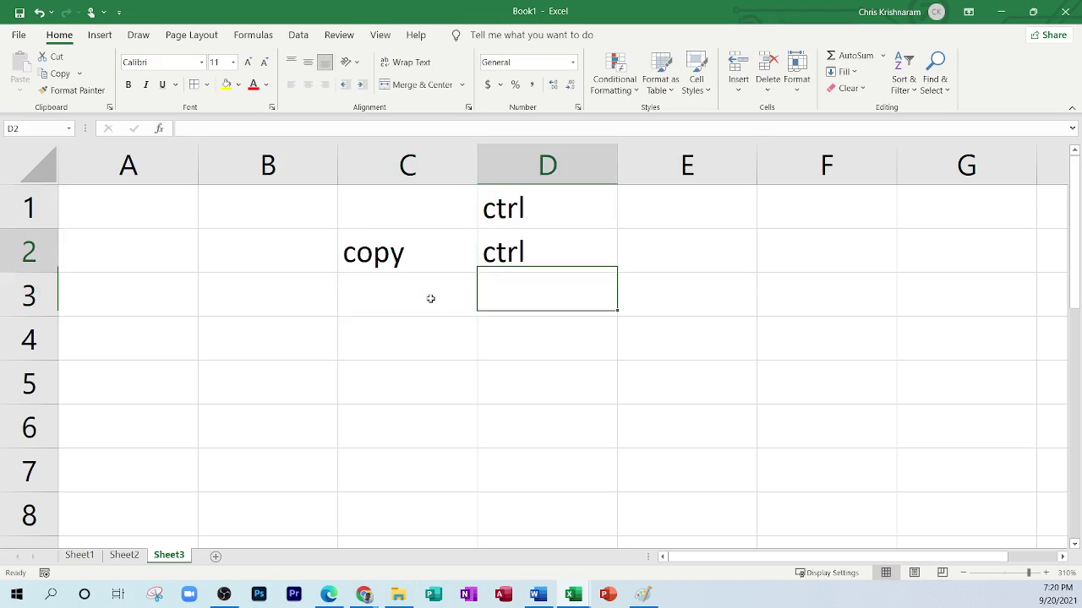
key(Right)
key(Left)
text(c)
key(BackSpace)
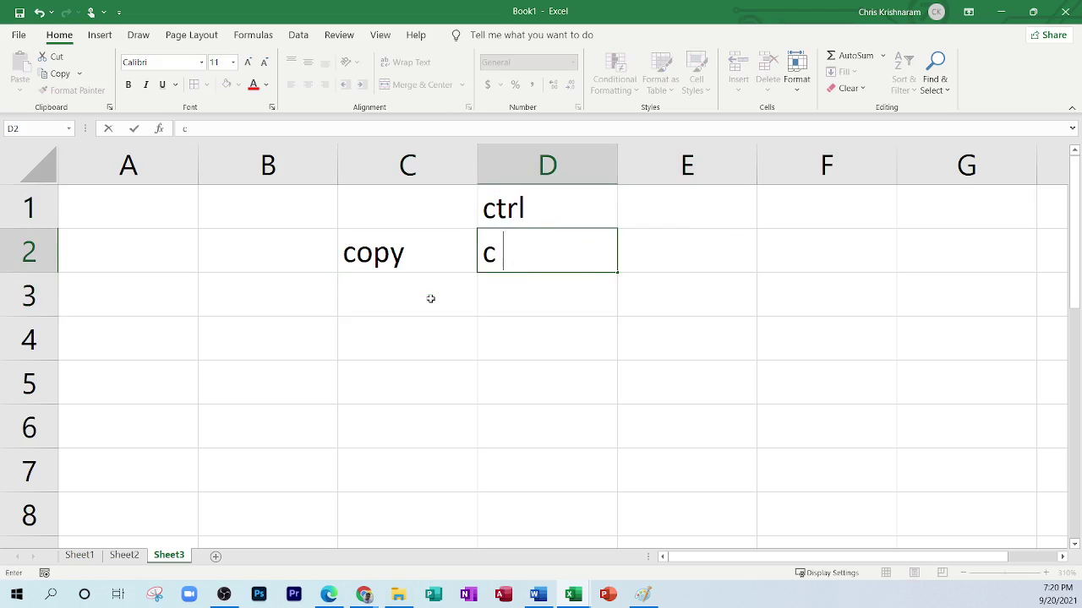
key(Return)
Enter "cut" in cell C3 and its shortcut letter "x" in cell D3.
key(Left)
text(cut)
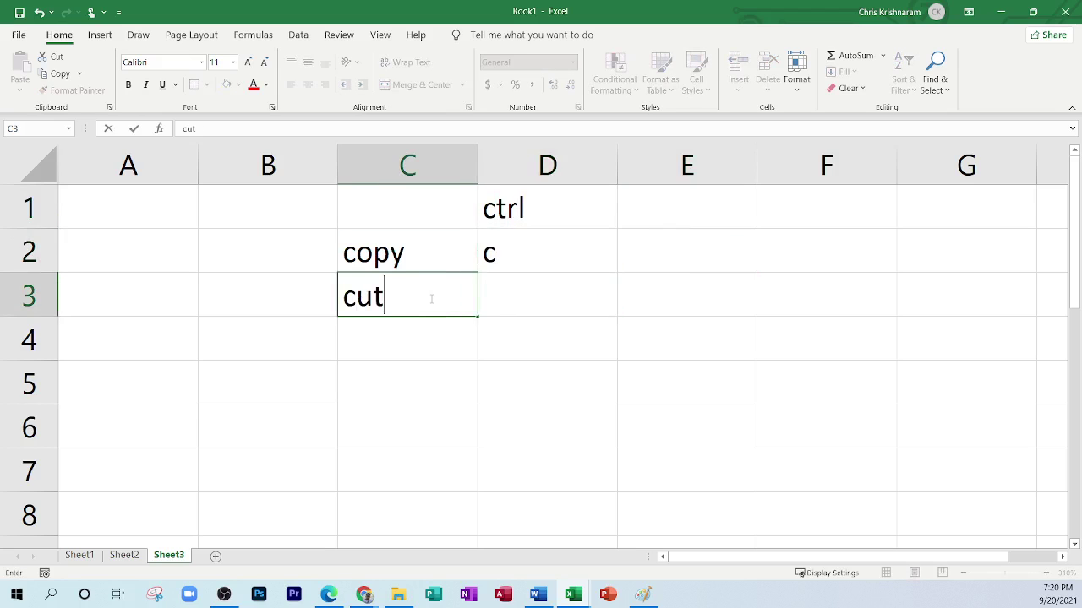
key(Tab)
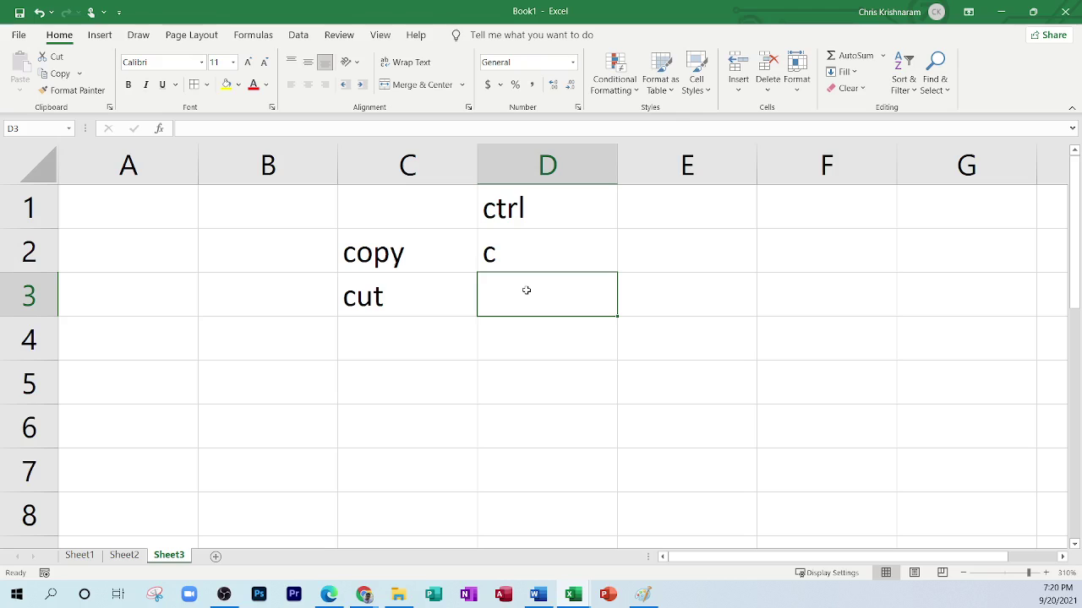
text(x)
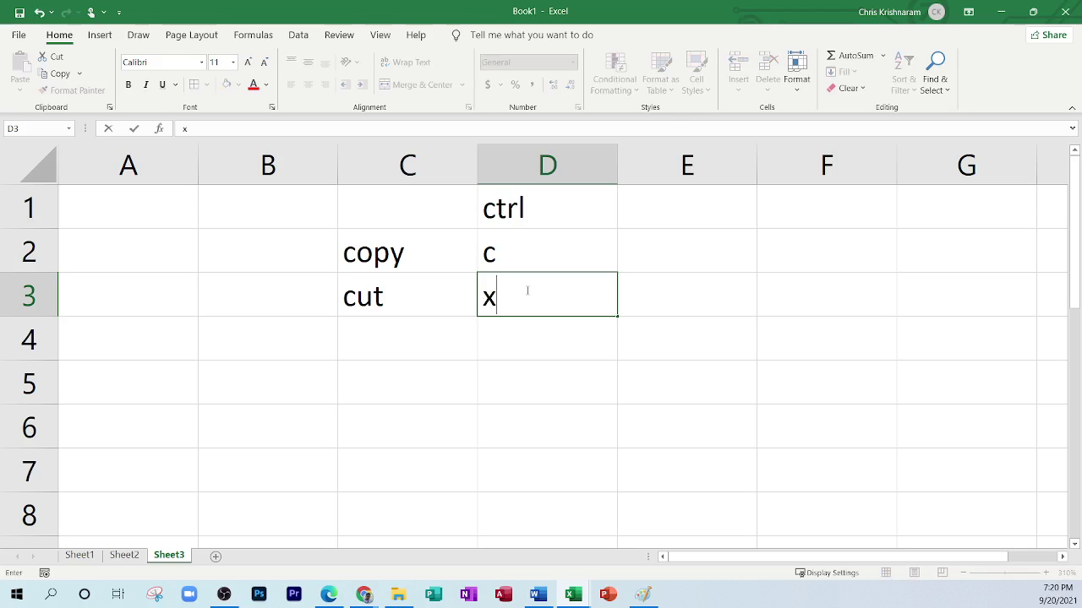
key(Return)
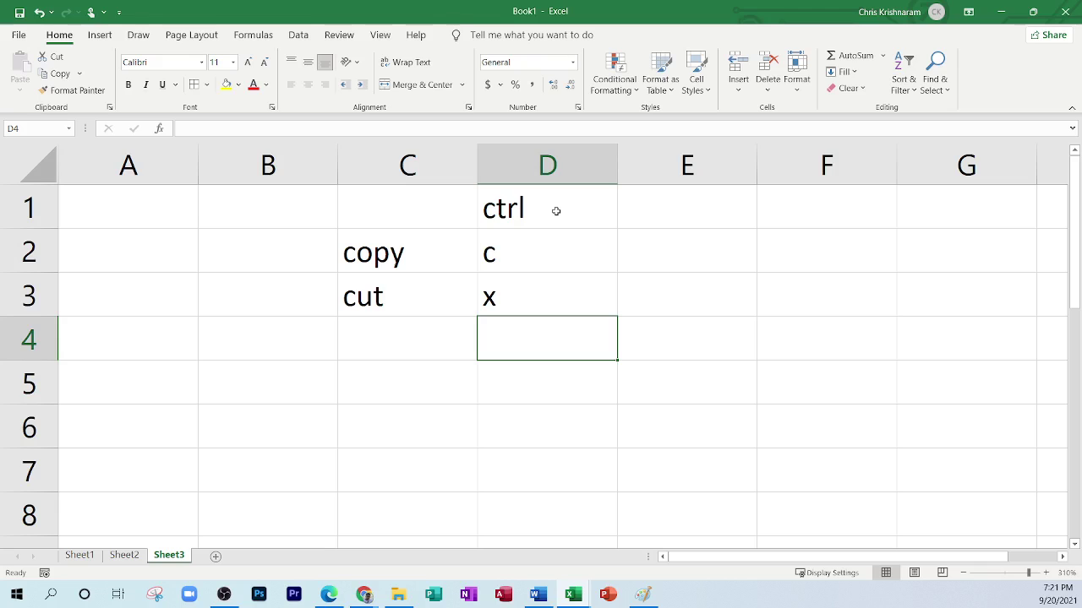
Enter "paste" in cell C4 and its shortcut letter "v" in cell D4.
click(391, 336)
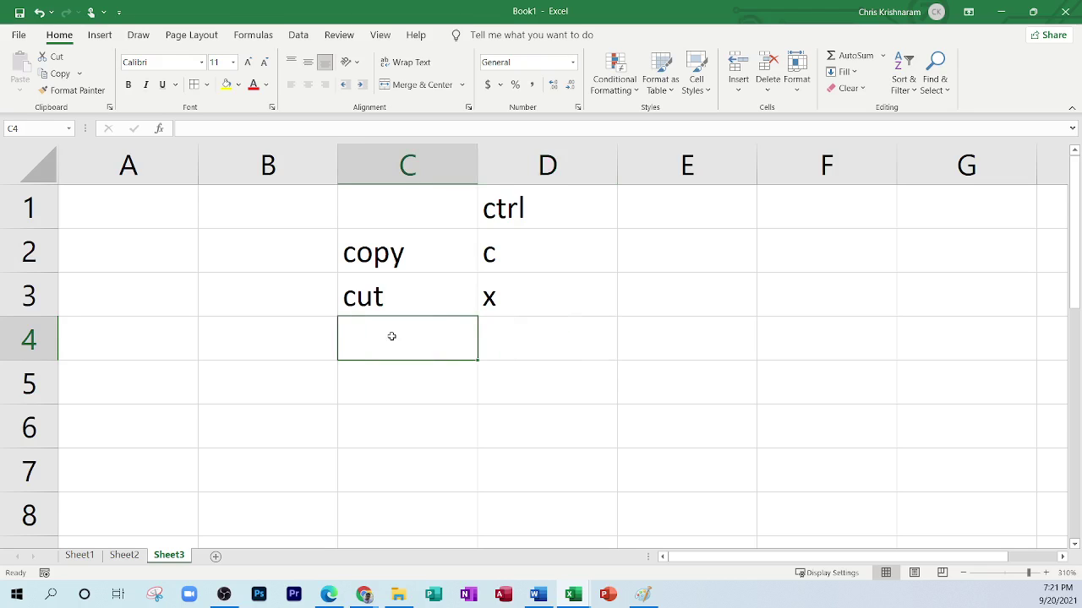
text(paste)
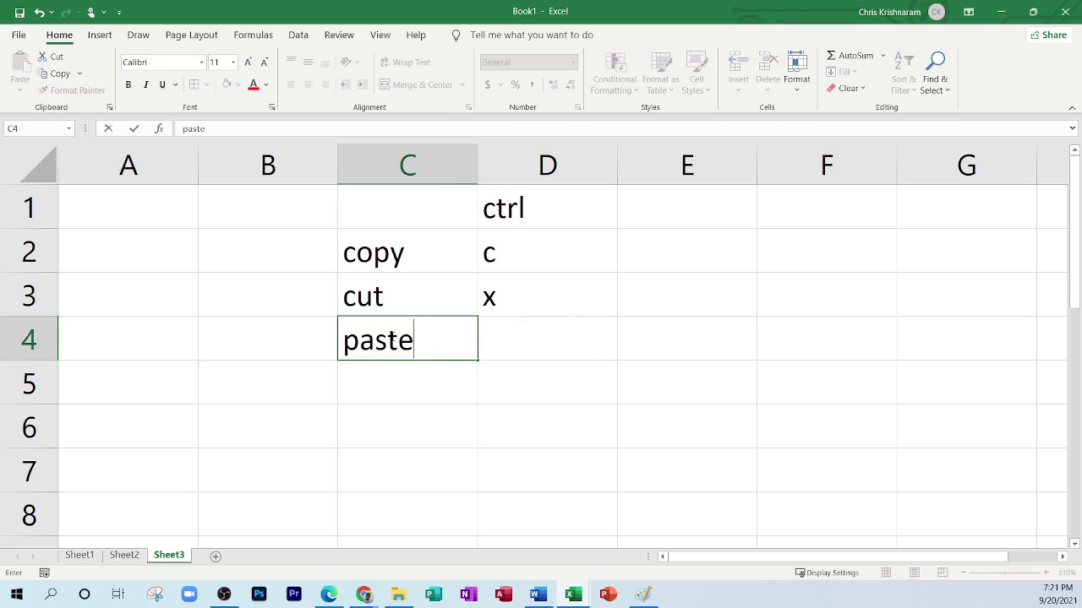
key(Tab)
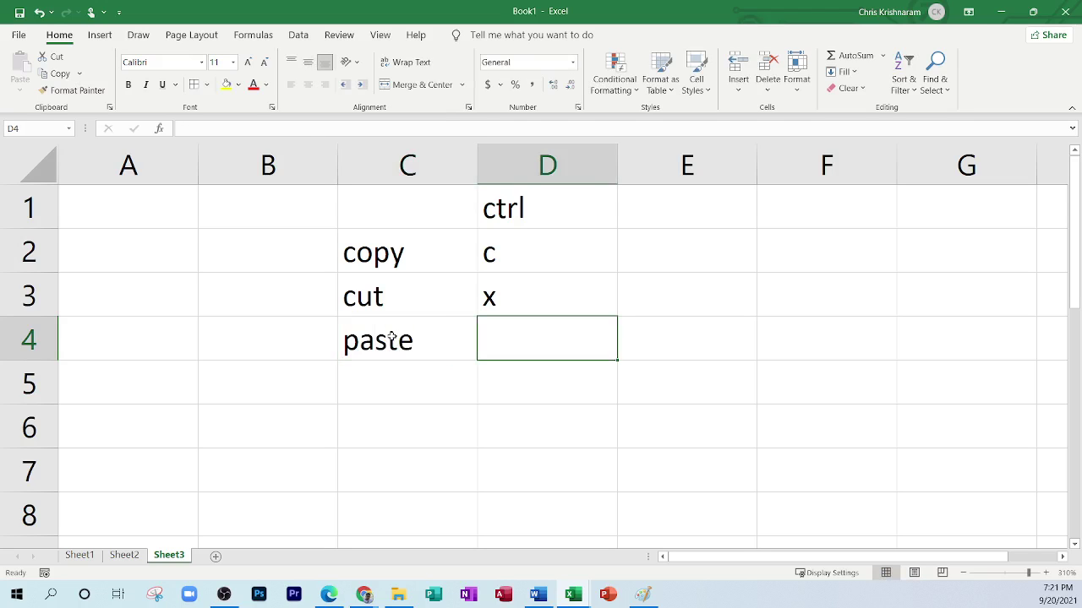
text(v)
key(Return)
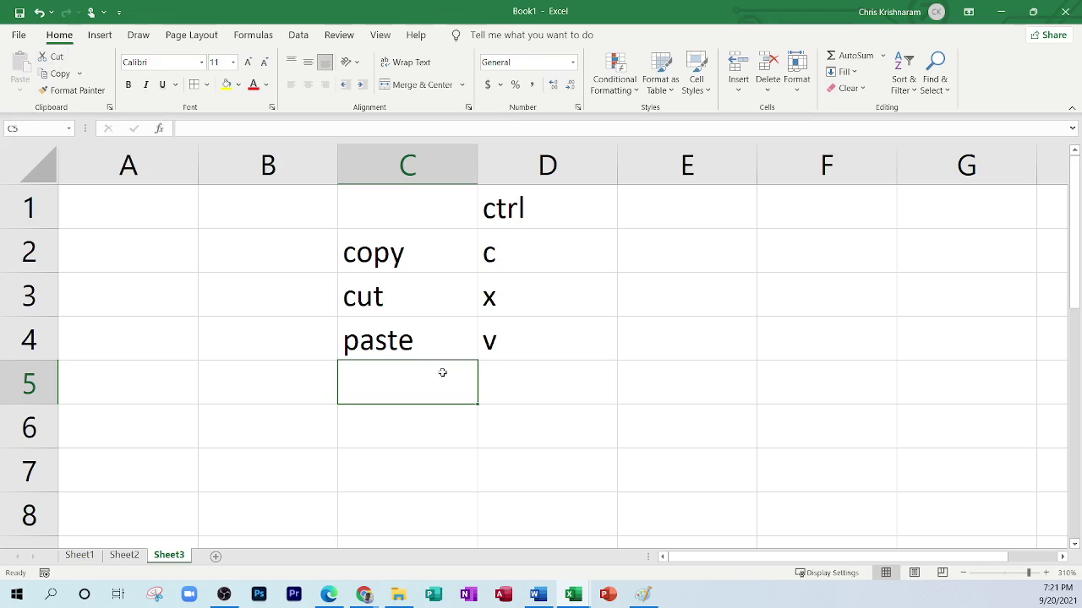
Enter "undo" with "z" in cells C5 and D5, and "redo" with "y" in cells C6 and D6.
text(undo)
key(Tab)
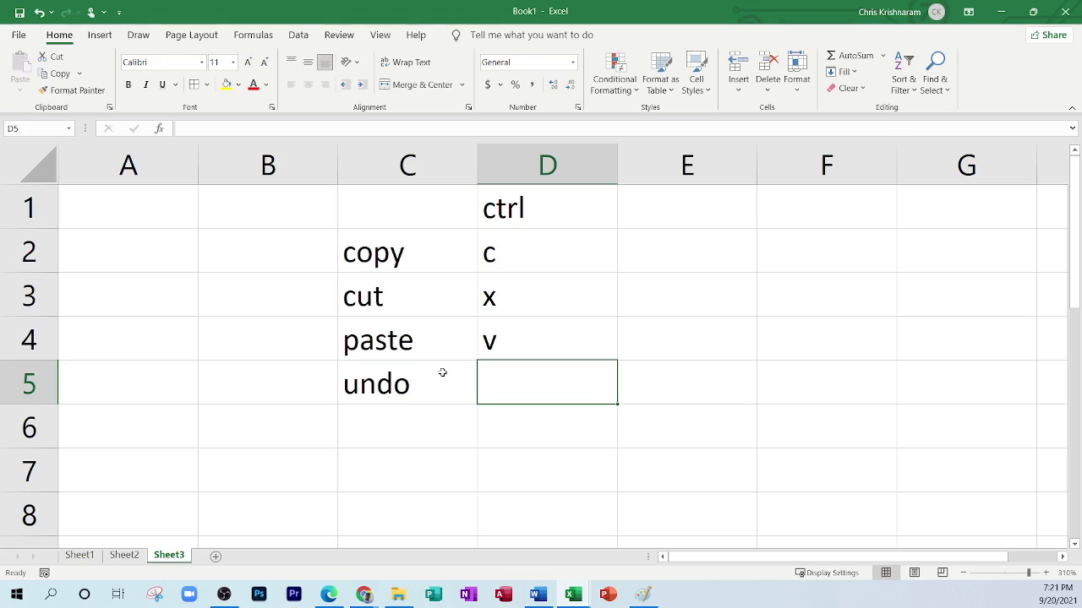
text(z)
key(Return)
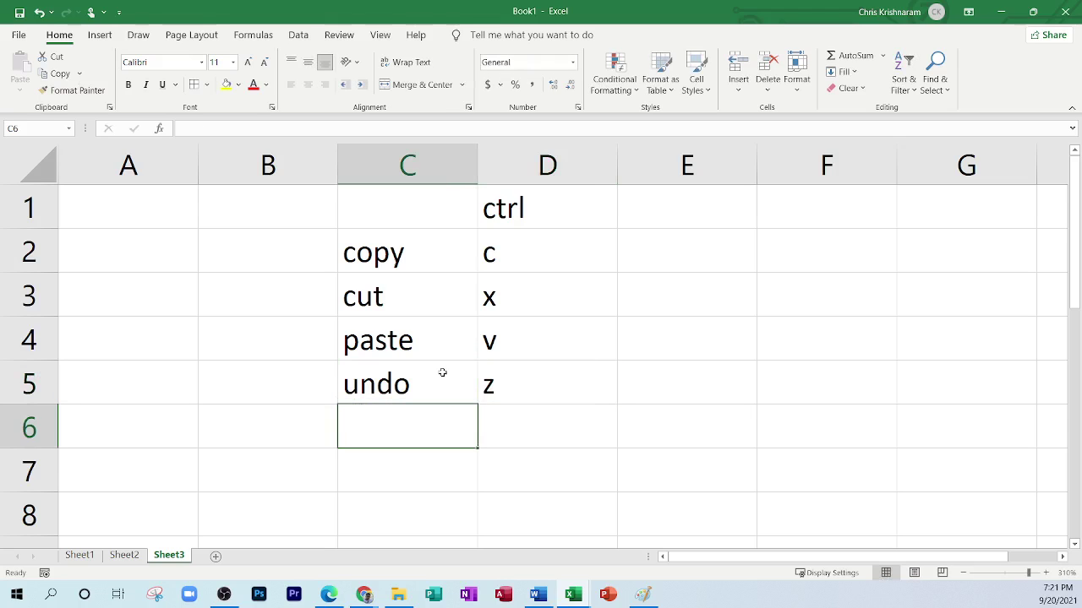
text(redo)
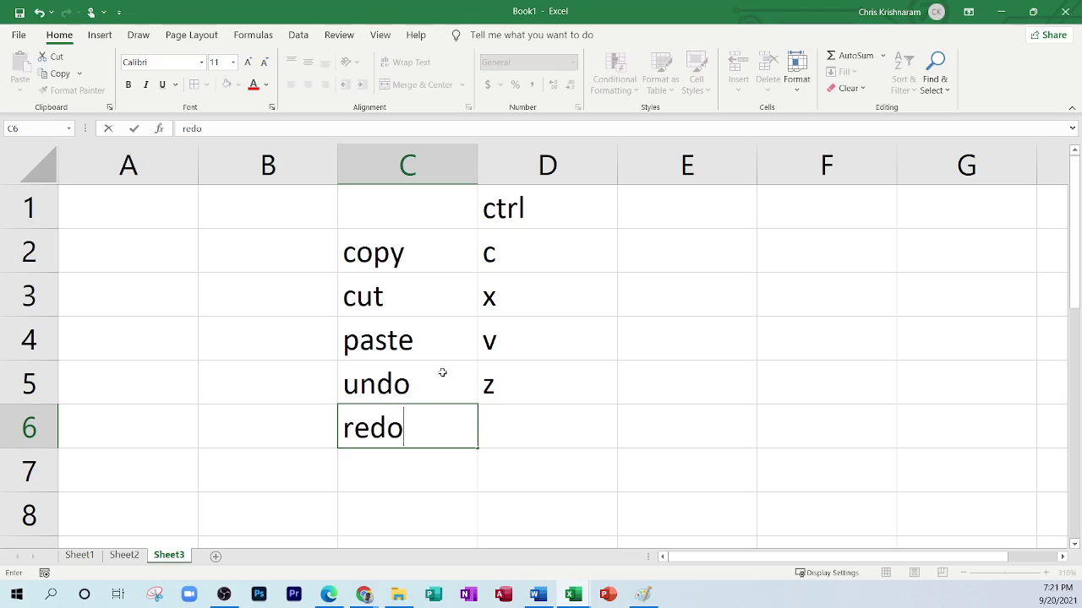
key(Tab)
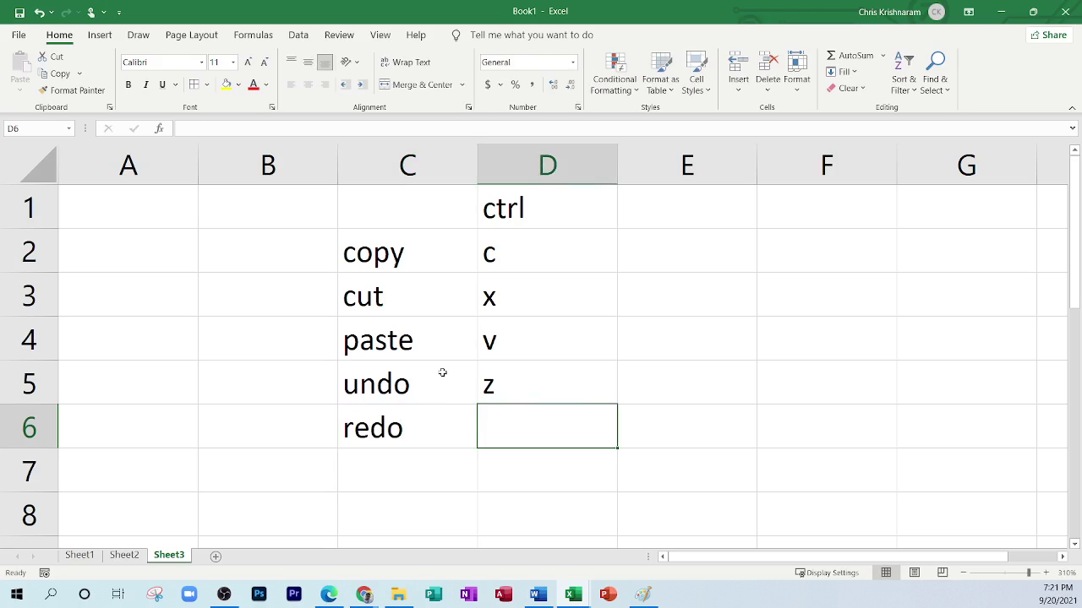
text(y)
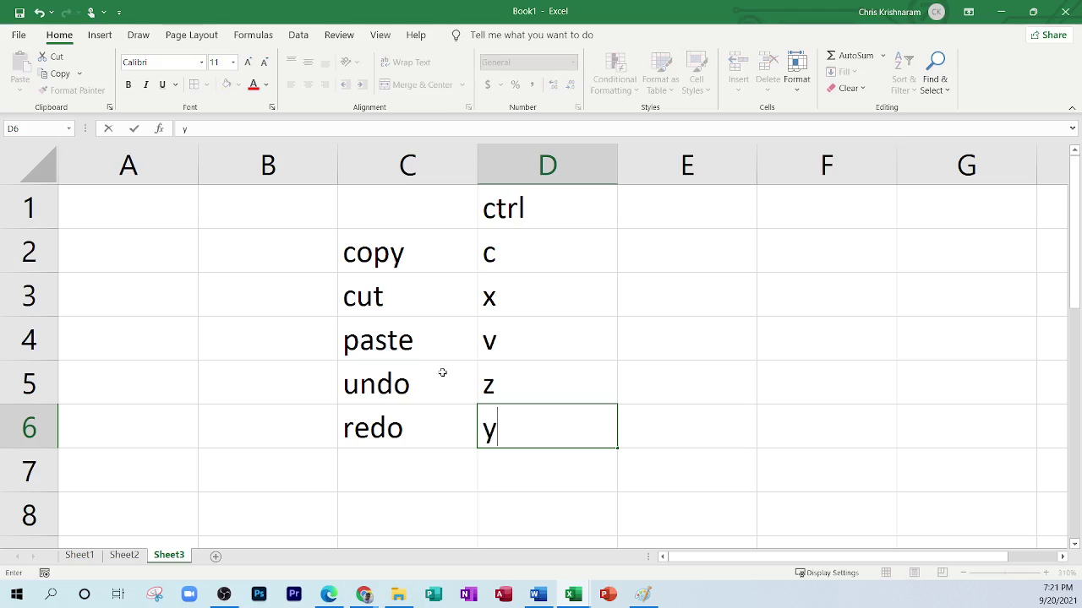
key(Return)
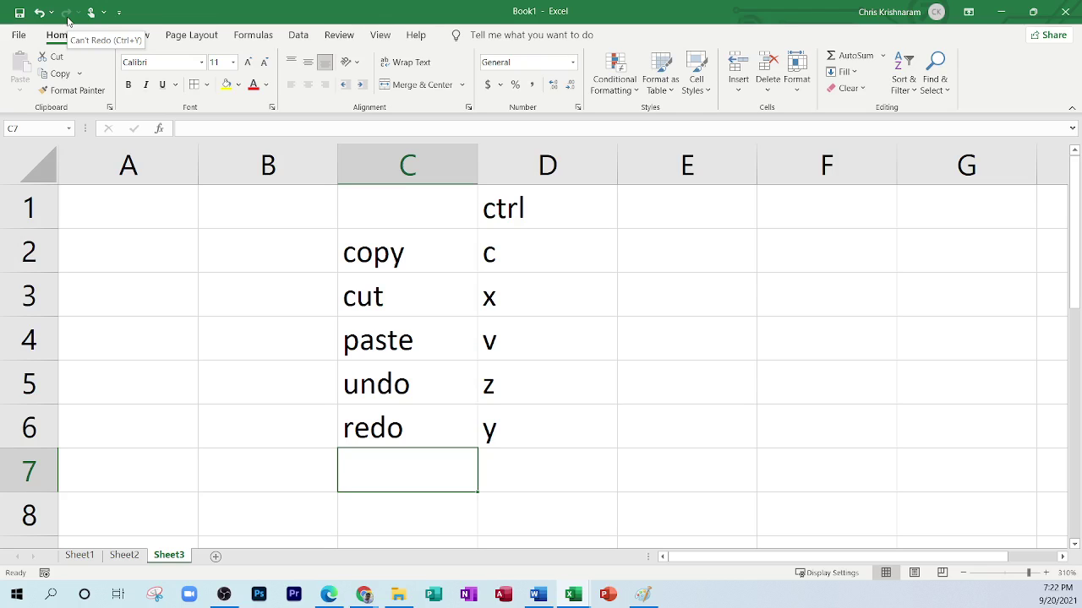
Review the Cut, copy and paste section of the PDF notes in the browser and return to the Excel worksheet.
click(431, 262)
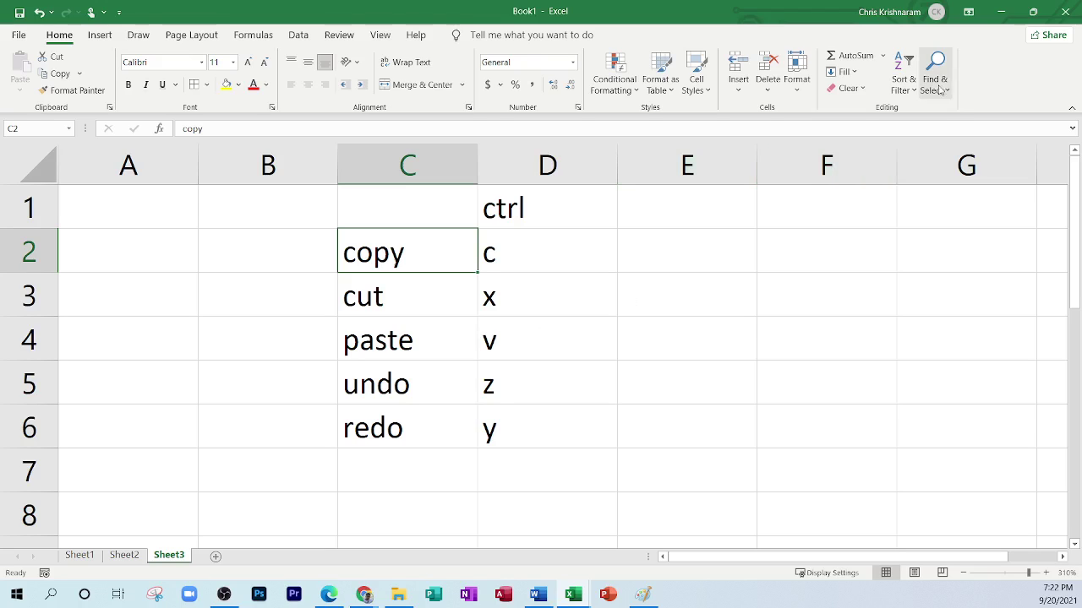
key(alt+Tab)
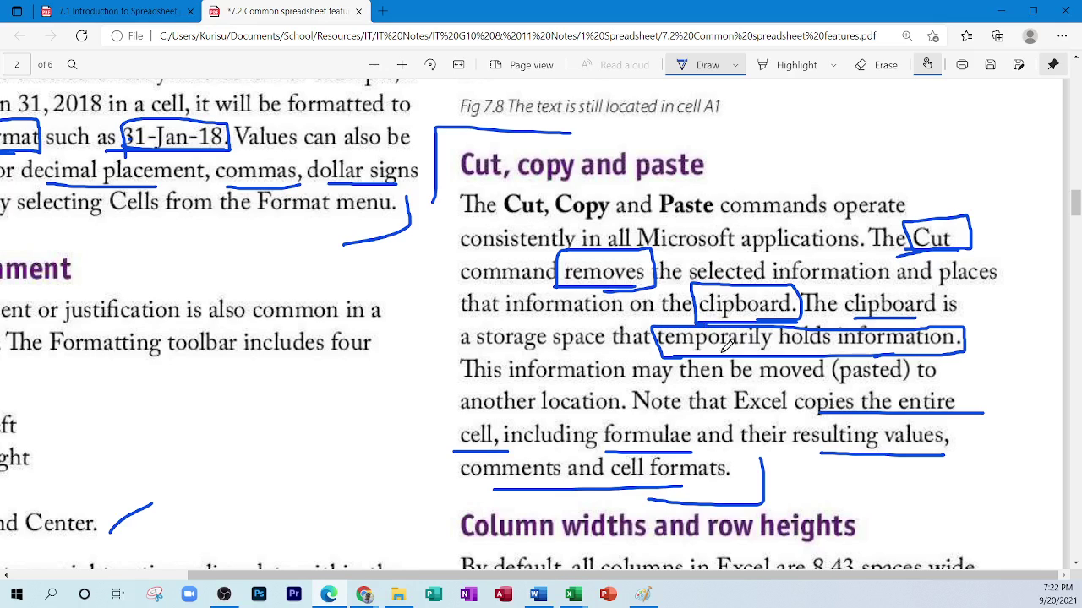
click(1000, 11)
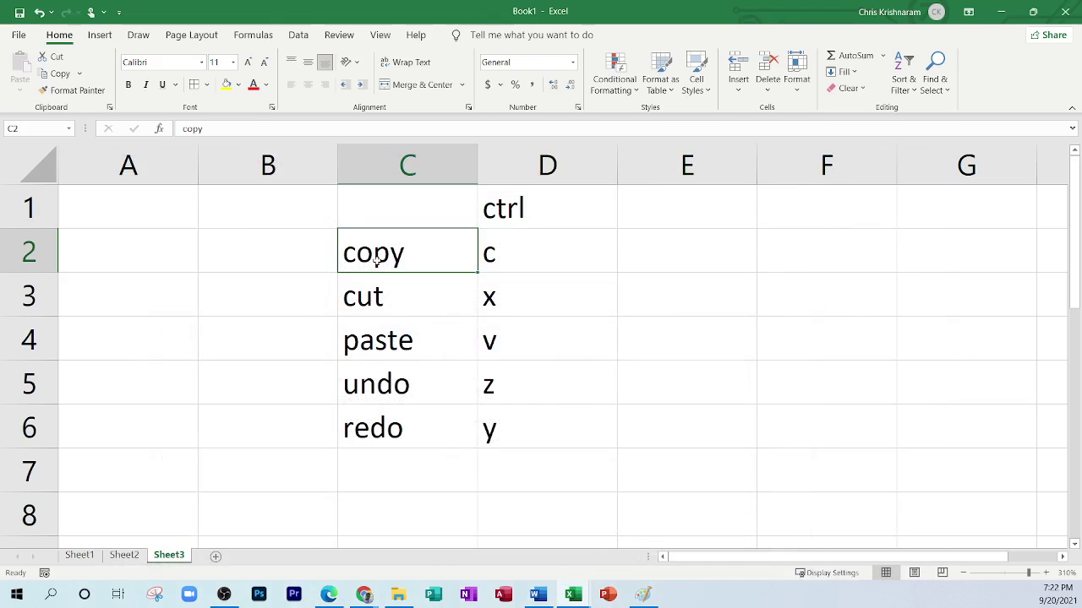
Copy cell C2 and display the Clipboard's list of collected items.
click(298, 257)
click(413, 245)
click(60, 74)
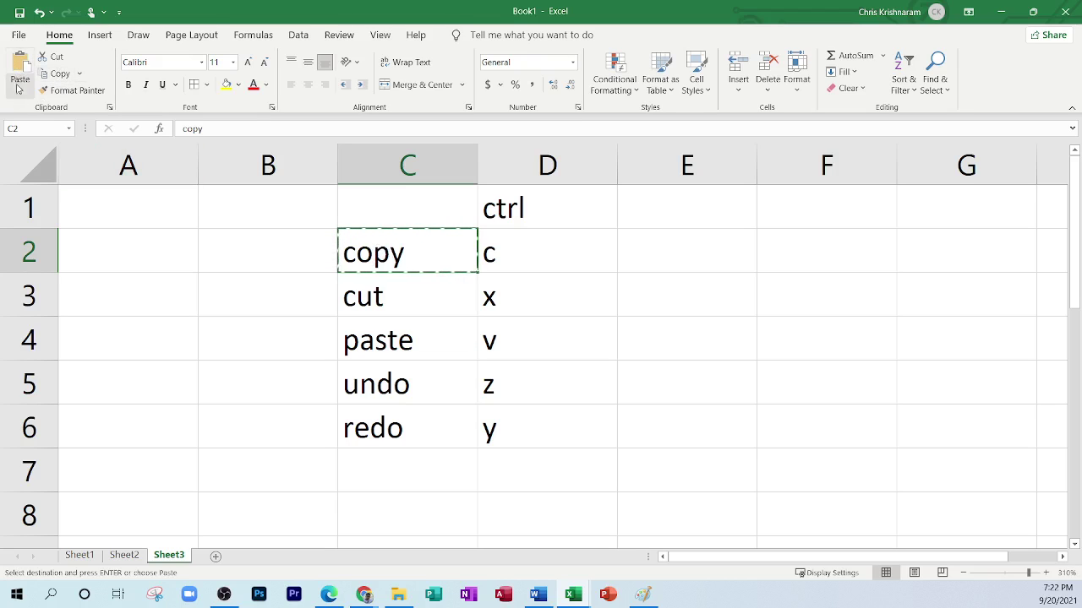
click(21, 88)
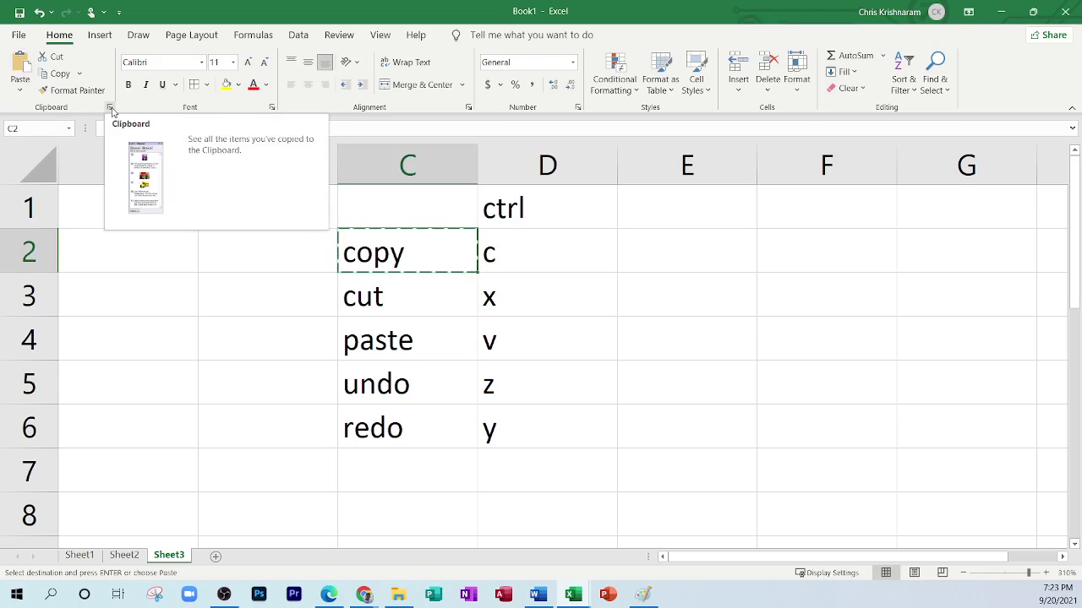
click(110, 107)
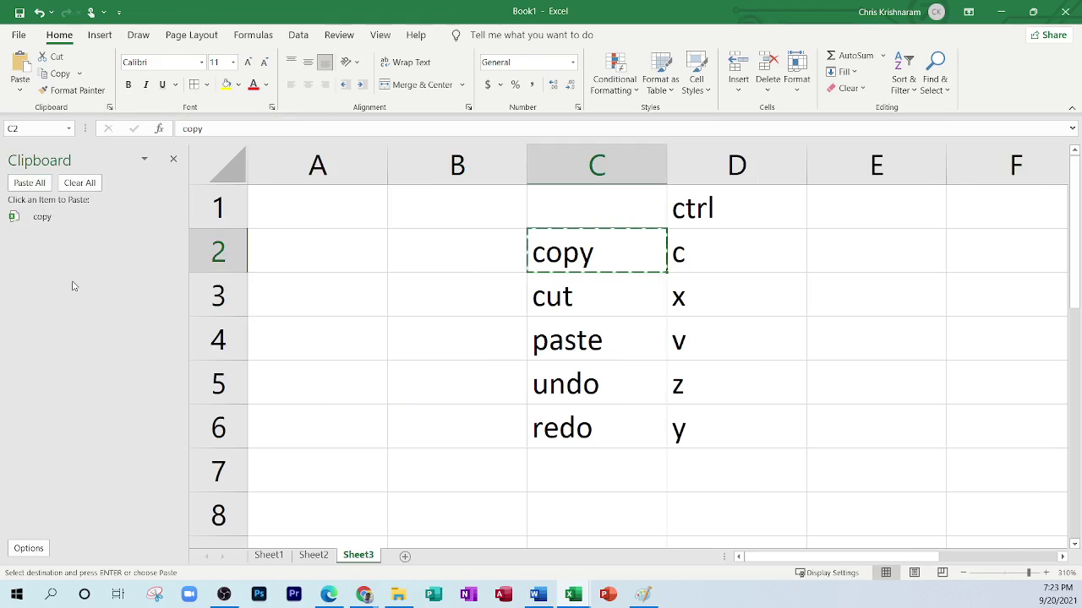
Collect the words in column C on the Clipboard by cutting cell C3 and copying cells C4, C5 and C6.
click(585, 299)
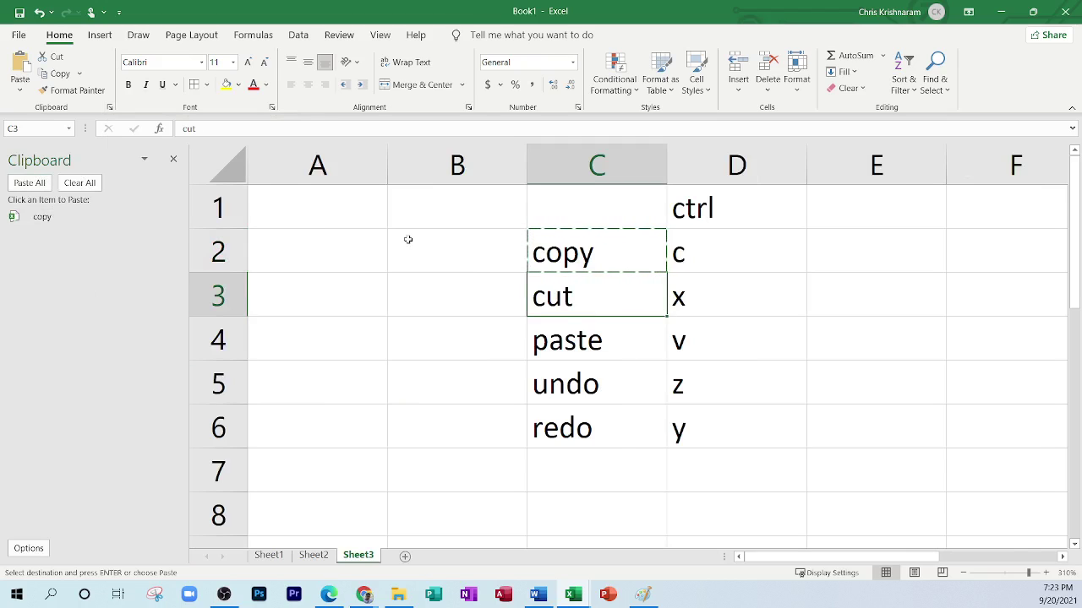
key(ctrl+x)
click(595, 331)
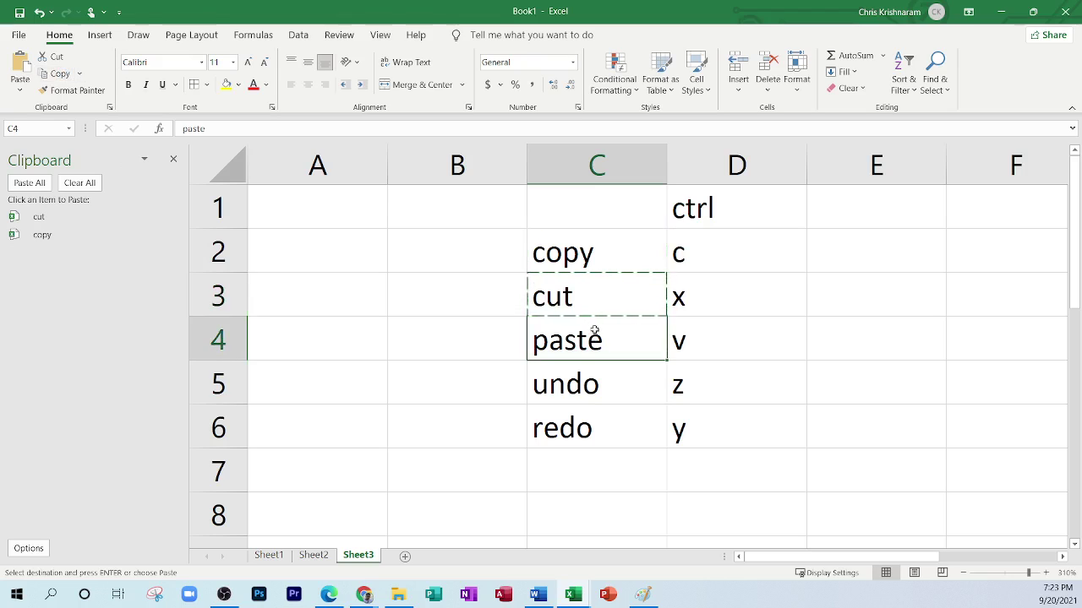
click(58, 73)
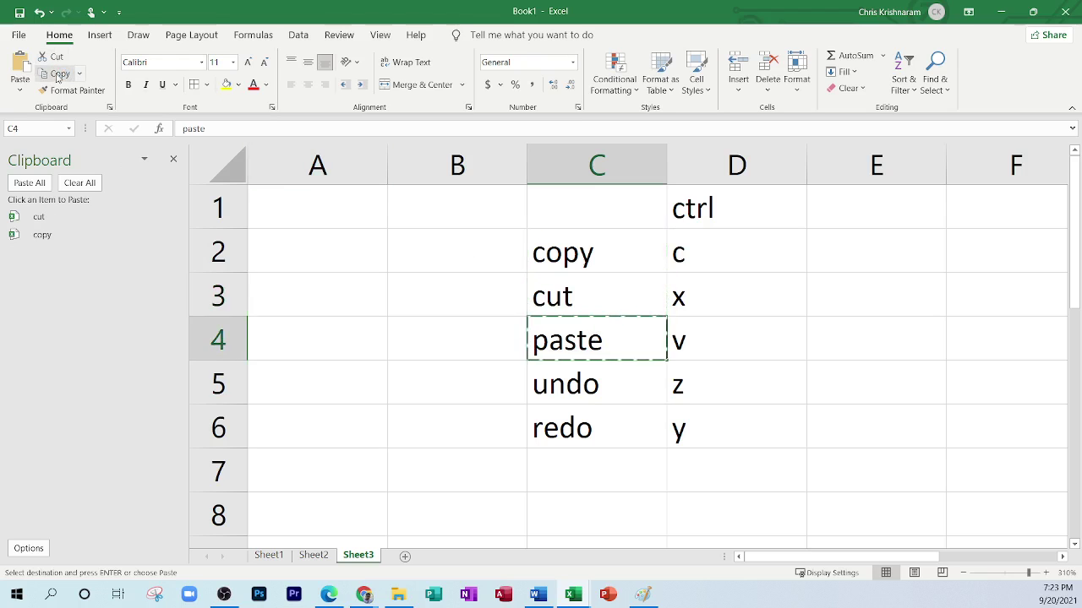
click(611, 375)
click(57, 74)
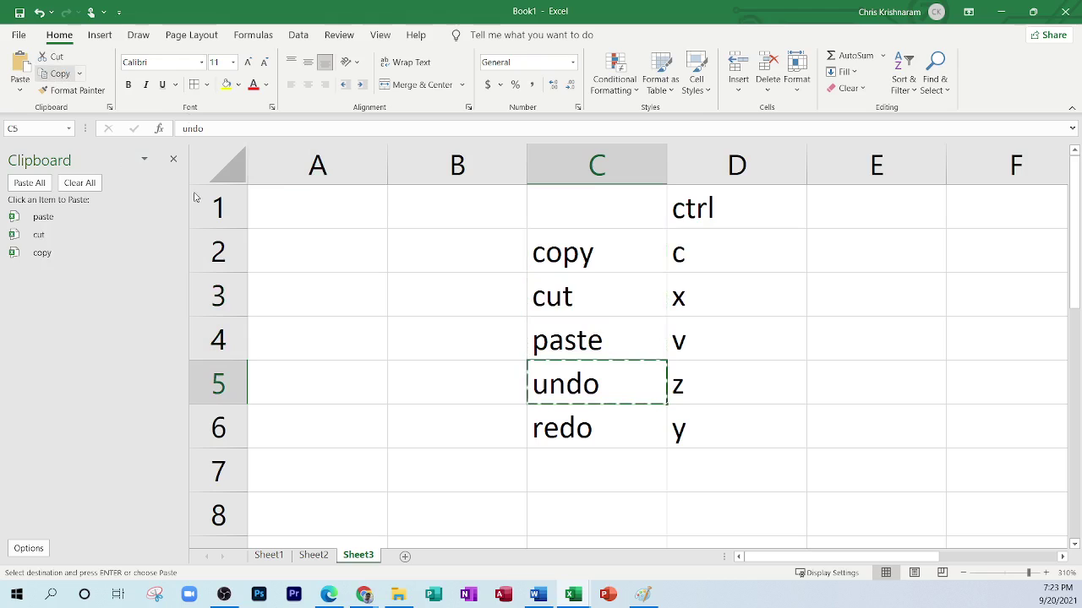
click(616, 431)
click(56, 73)
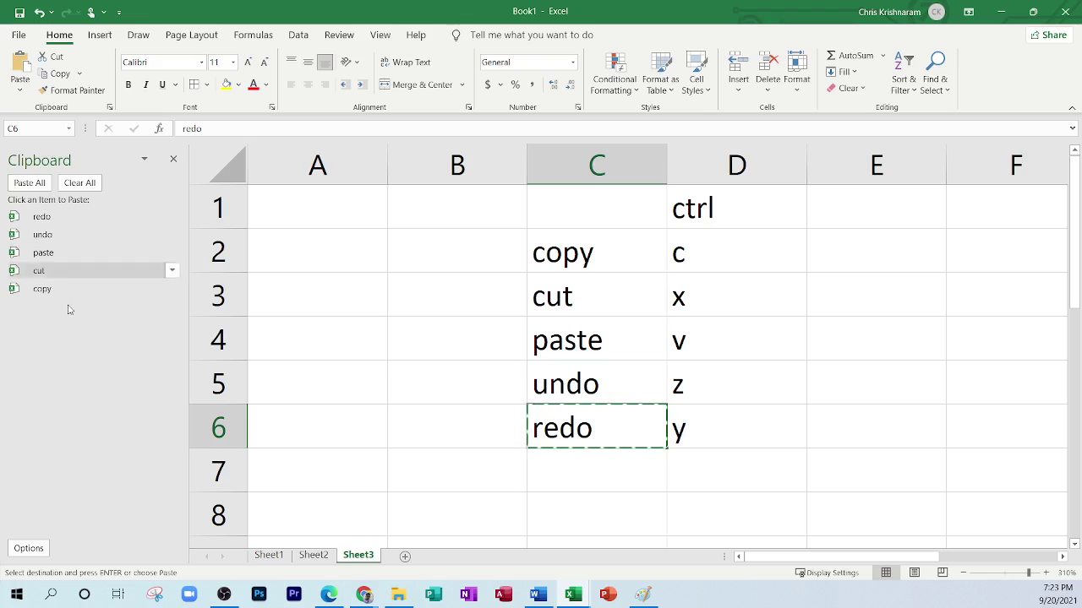
Cut the letter "c" from cell D2 and paste it into cell B2.
click(690, 264)
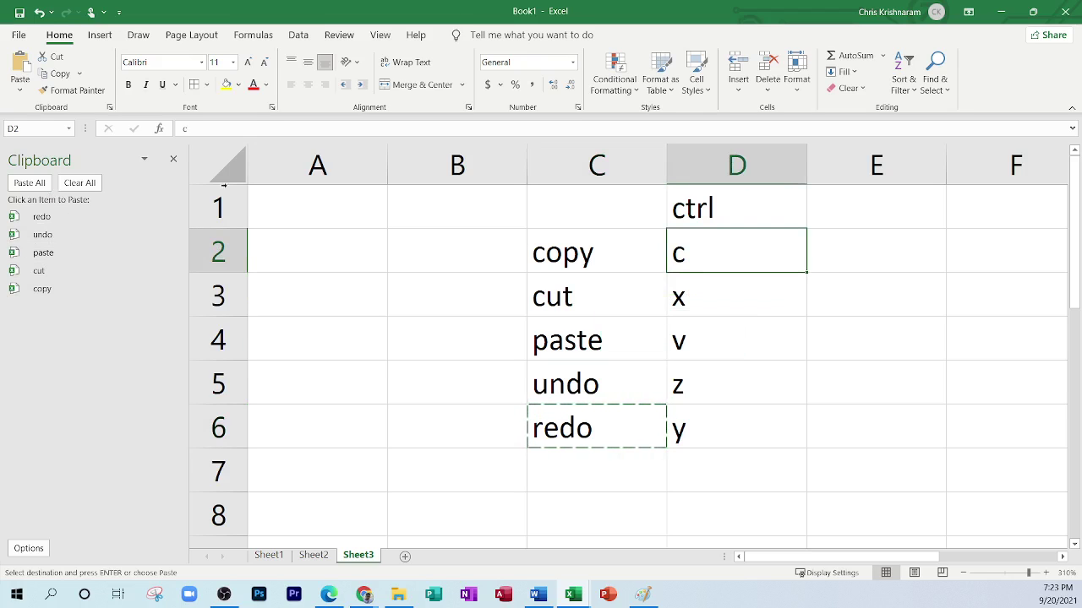
click(51, 57)
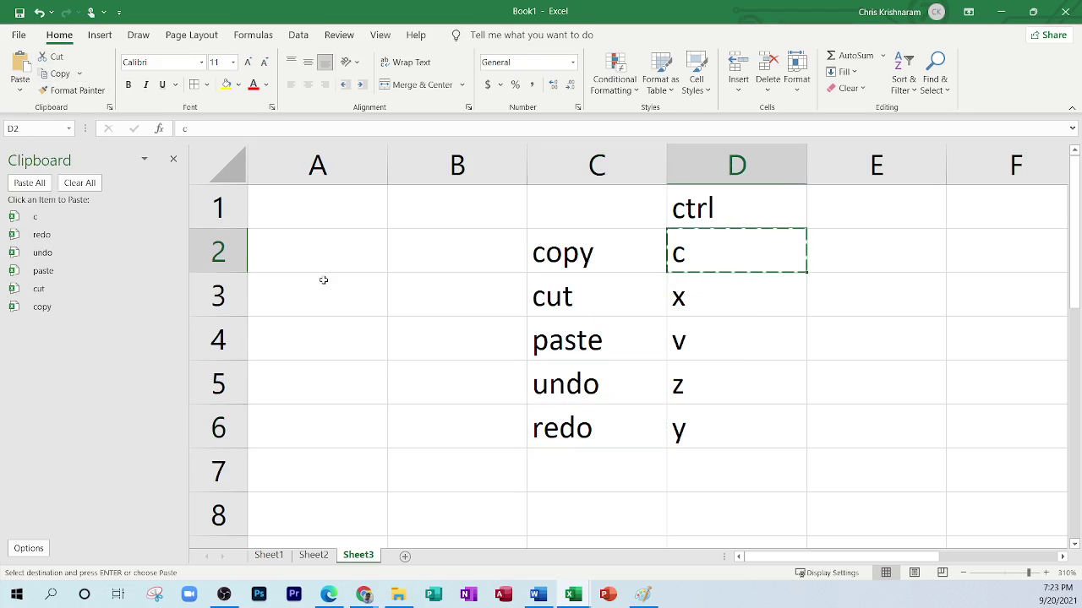
click(451, 256)
key(ctrl+v)
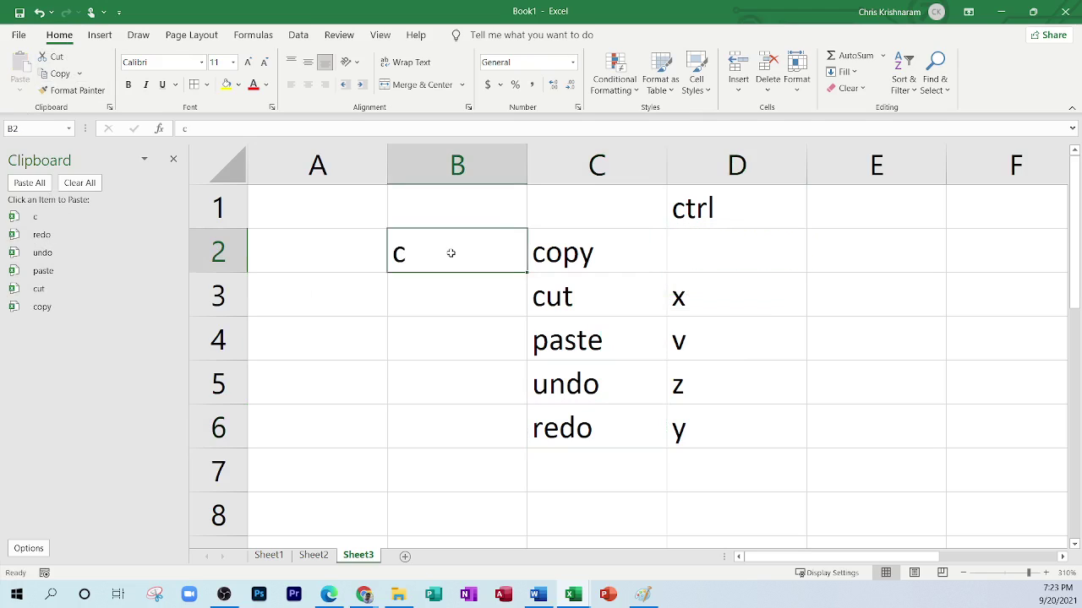
Paste the stored Clipboard item "c" into cell B3.
click(44, 219)
click(492, 311)
click(38, 217)
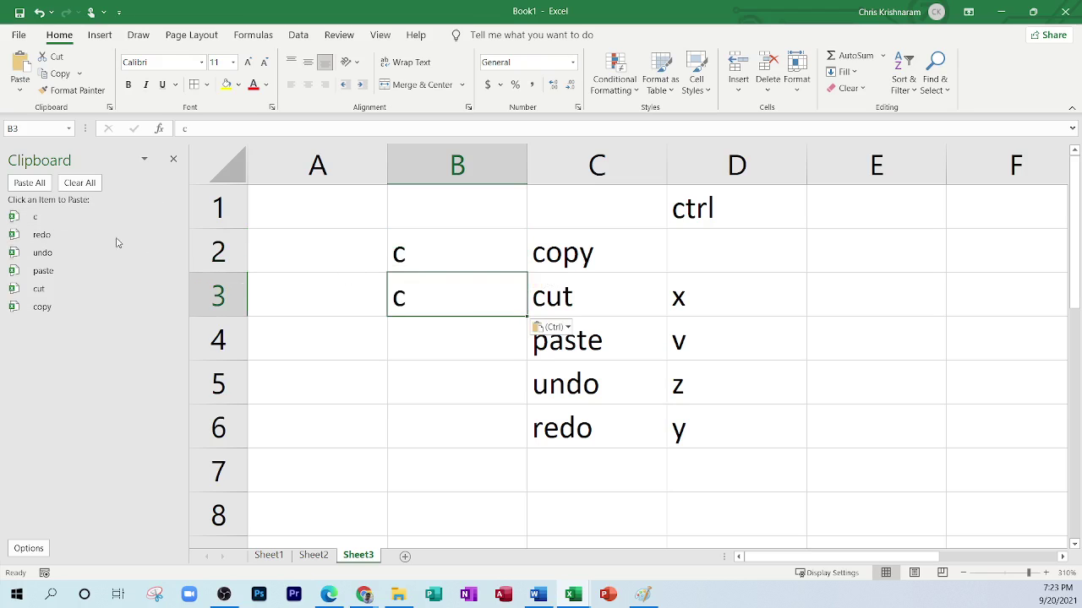
Paste the stored Clipboard item "c" into cells B4, B5, B6 and B7.
click(437, 349)
click(40, 217)
click(471, 385)
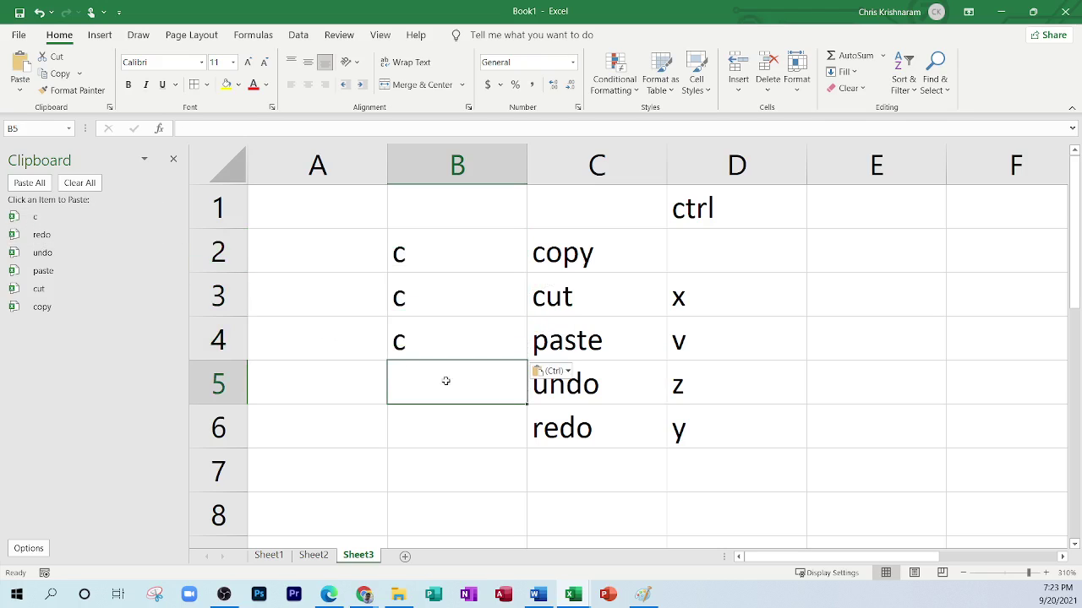
click(89, 218)
click(474, 423)
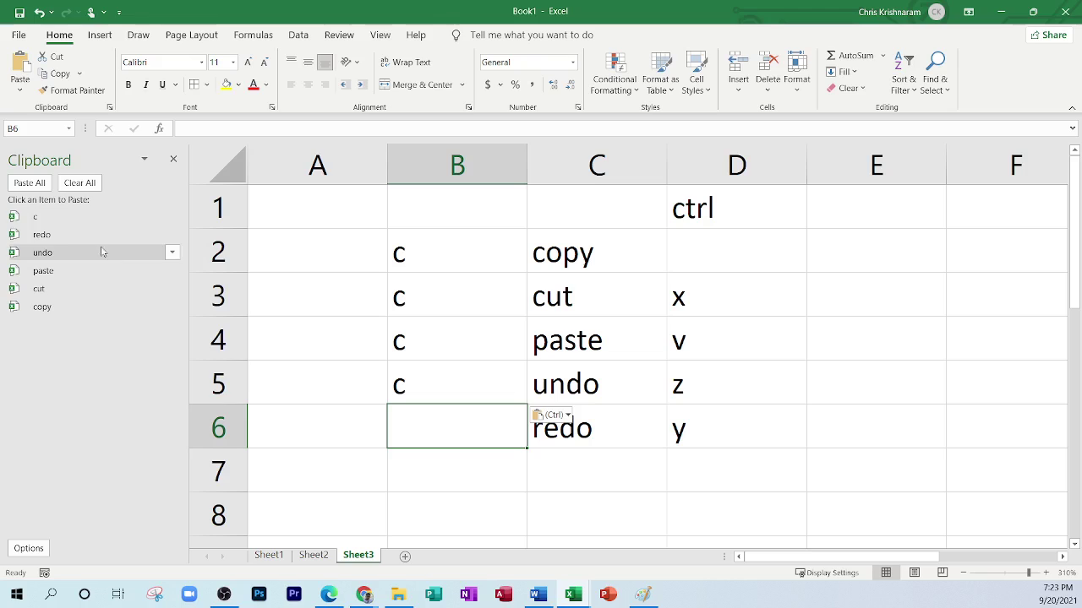
click(51, 217)
click(439, 458)
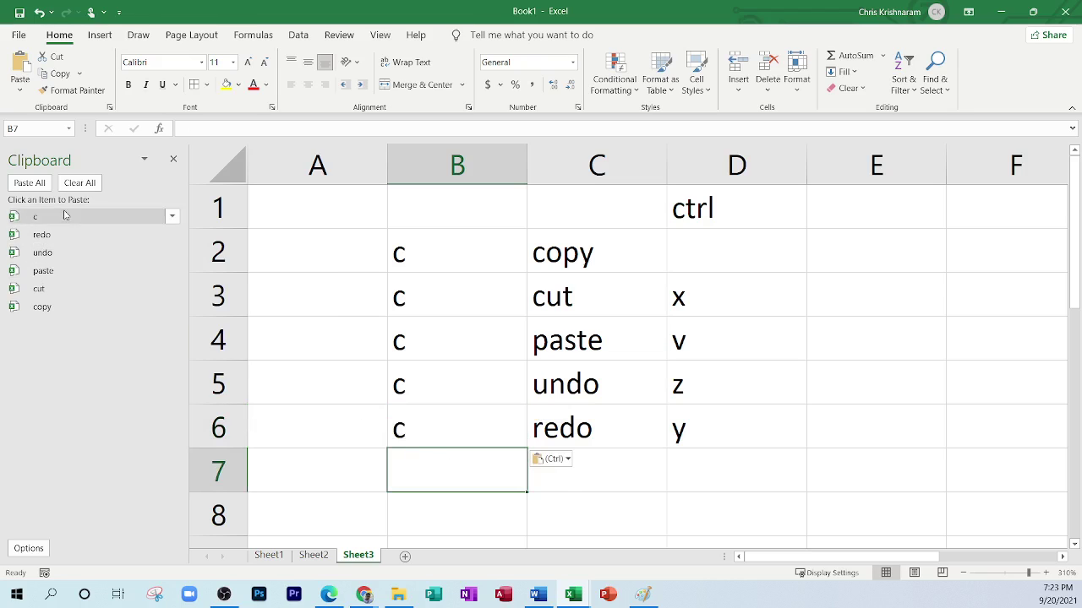
click(38, 217)
Paste the stored Clipboard item "c" into cells E2, E3 and E5.
click(740, 307)
click(810, 246)
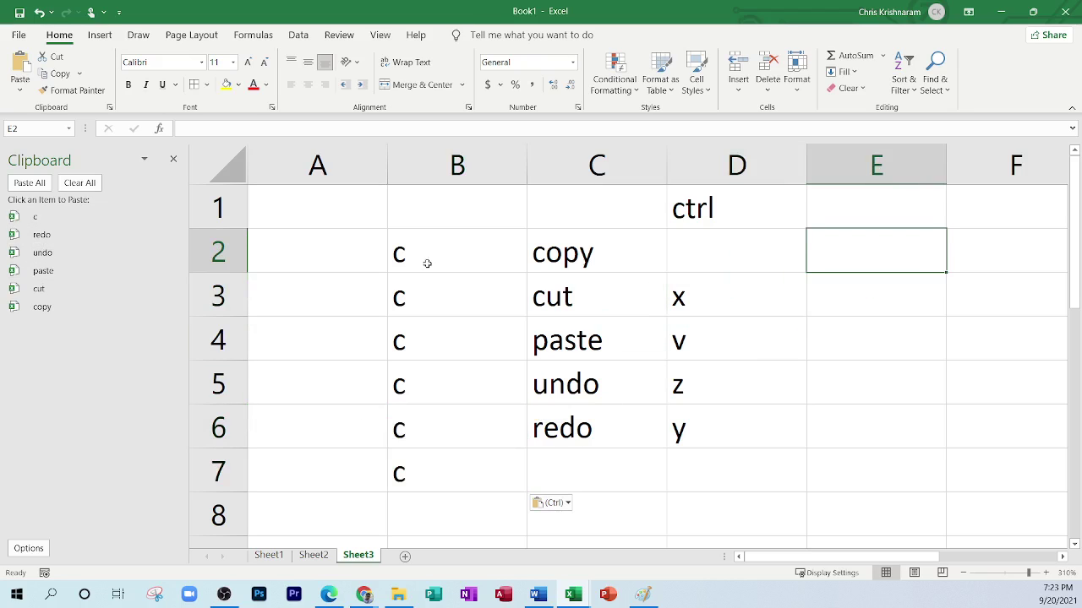
click(77, 217)
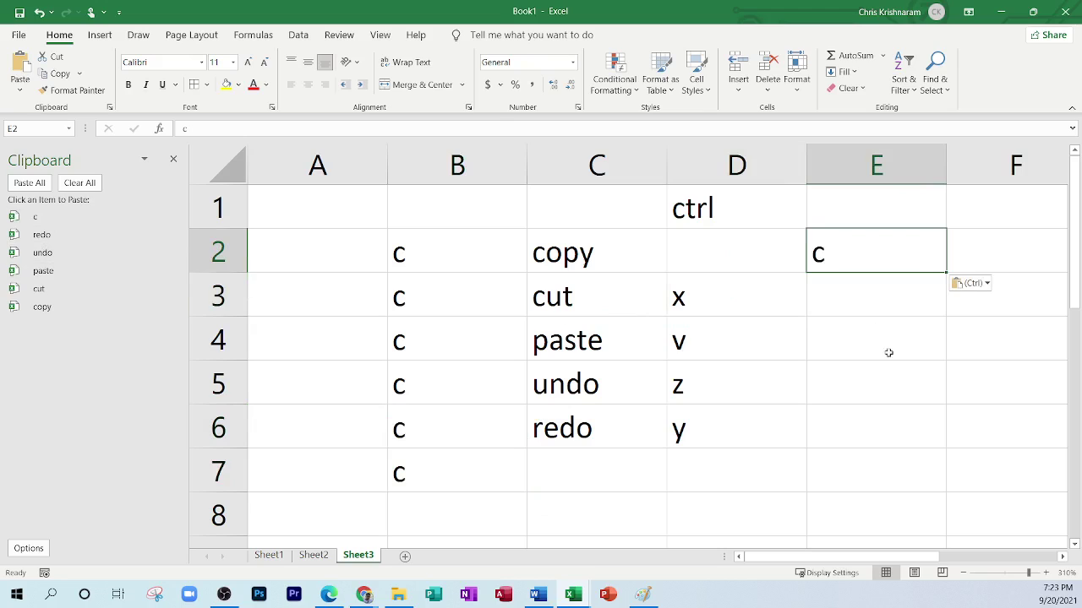
key(Return)
click(46, 217)
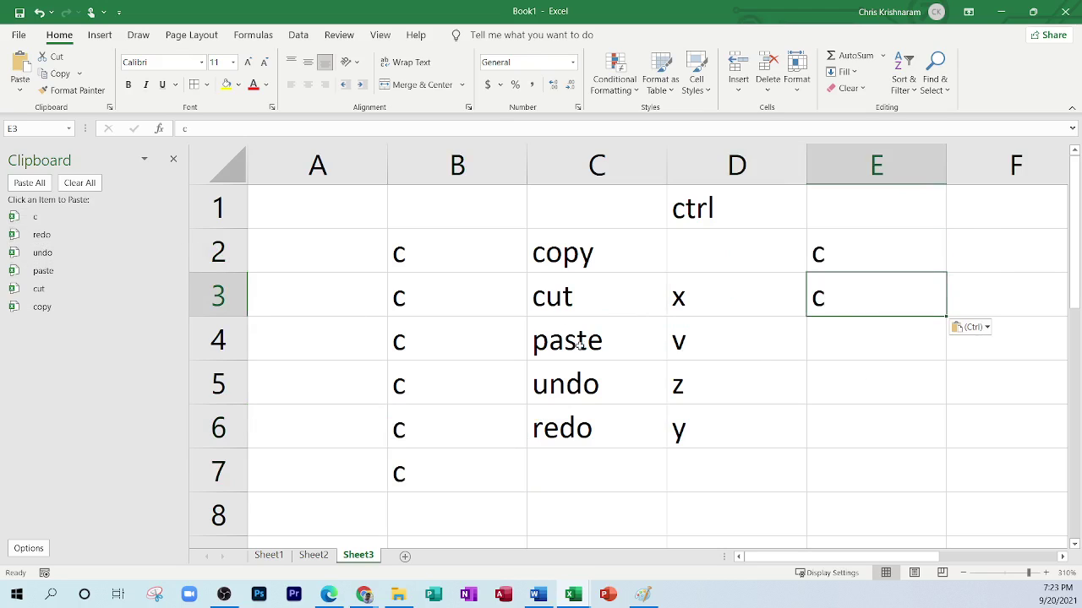
click(860, 365)
click(73, 218)
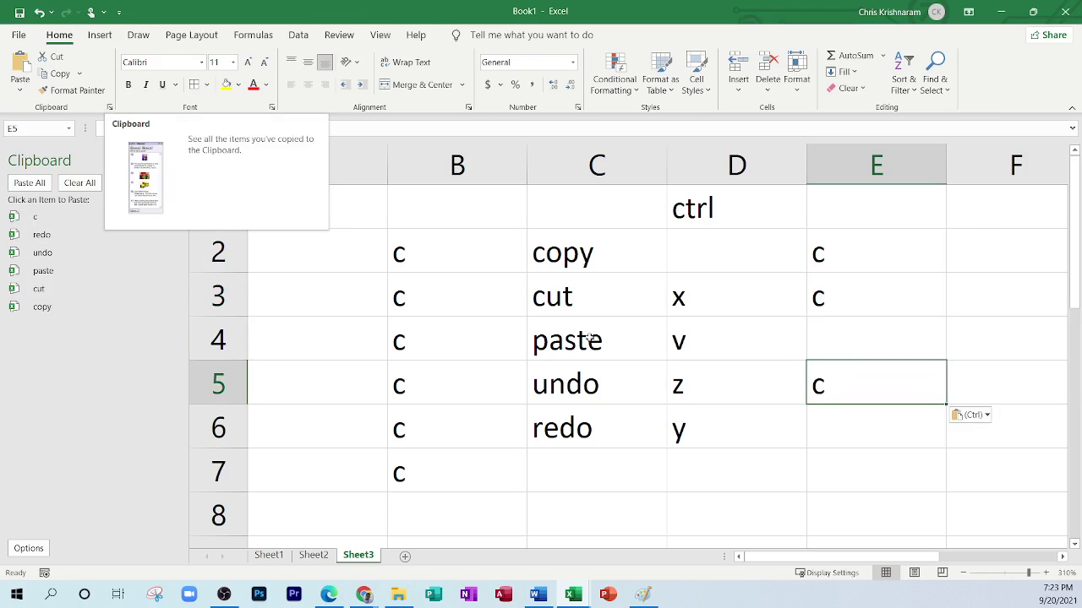
click(558, 480)
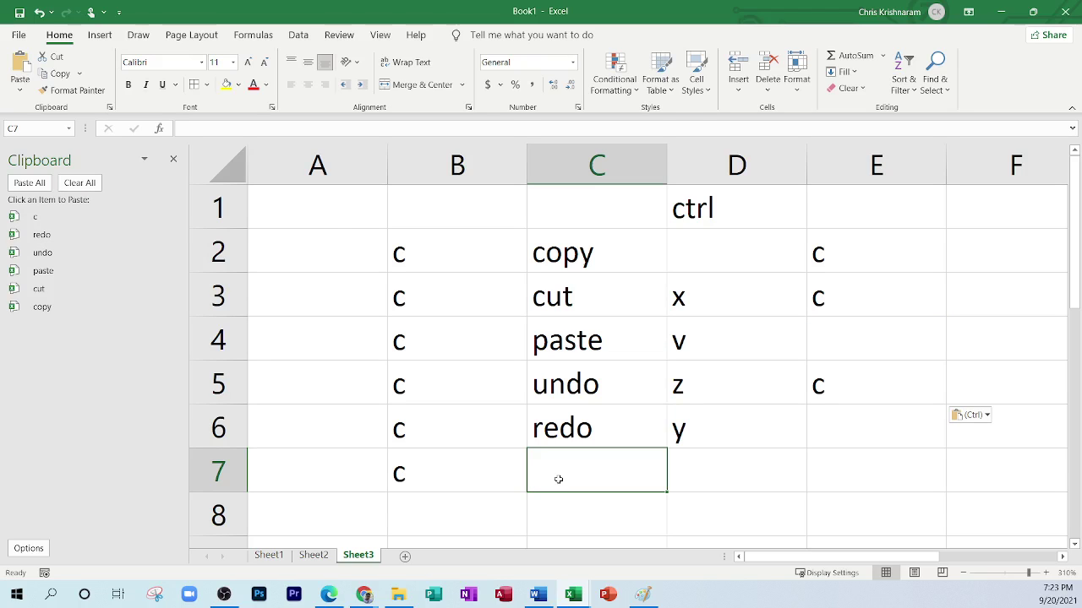
Consult the clipboard definition in the PDF notes and check the Clipboard contents in a new blank Excel workbook, closing that workbook without edits.
click(329, 595)
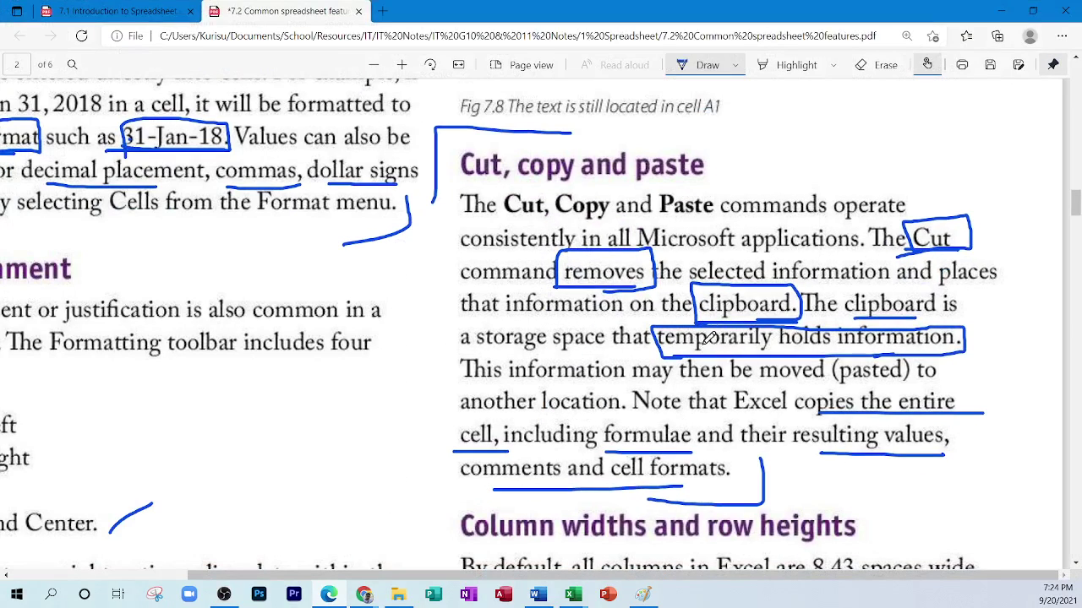
click(1000, 10)
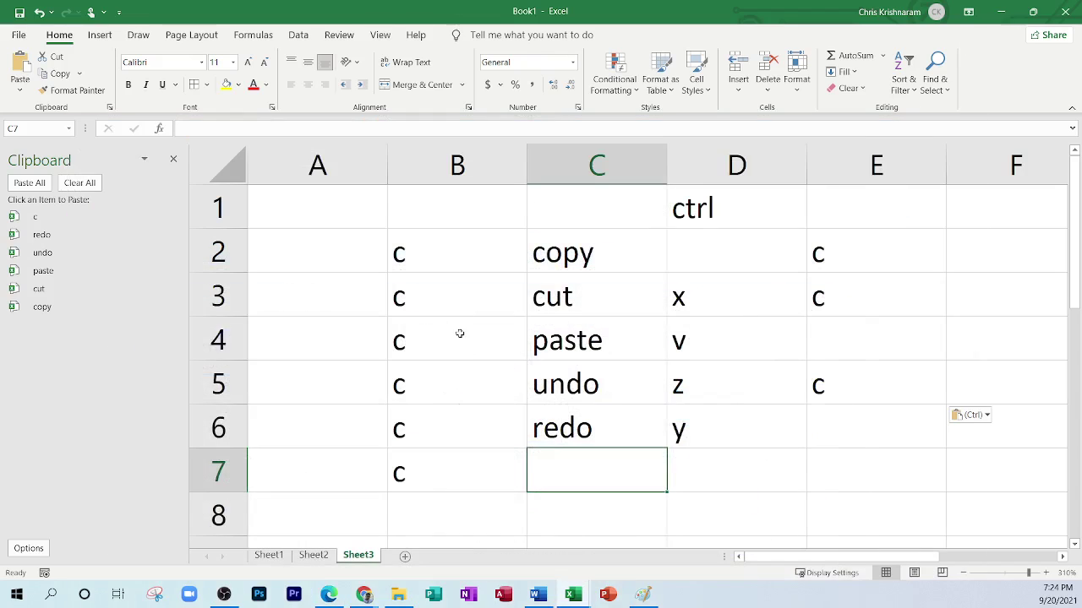
click(564, 594)
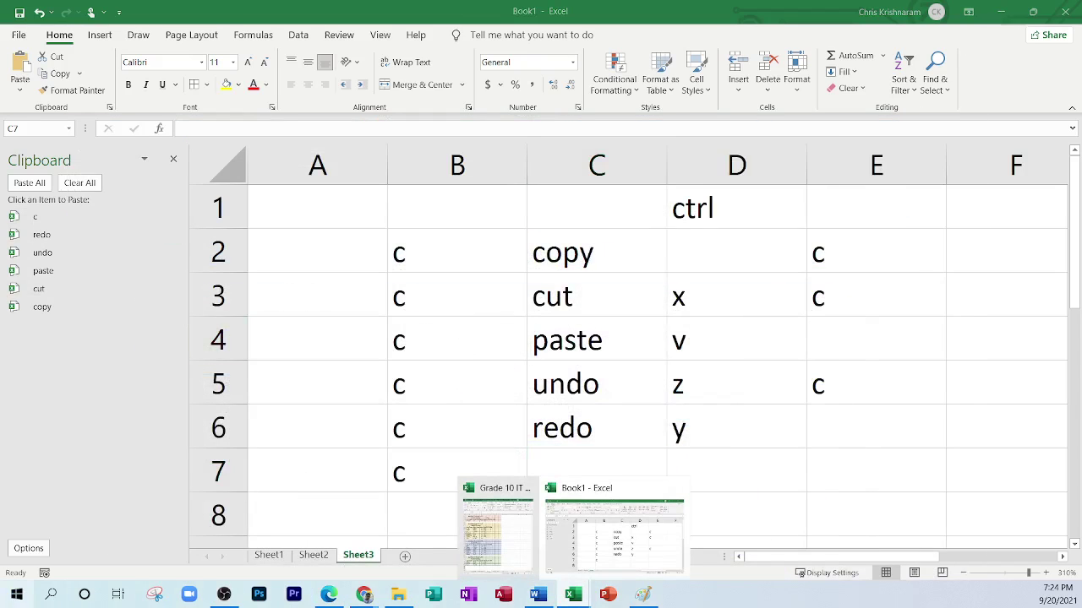
click(10, 598)
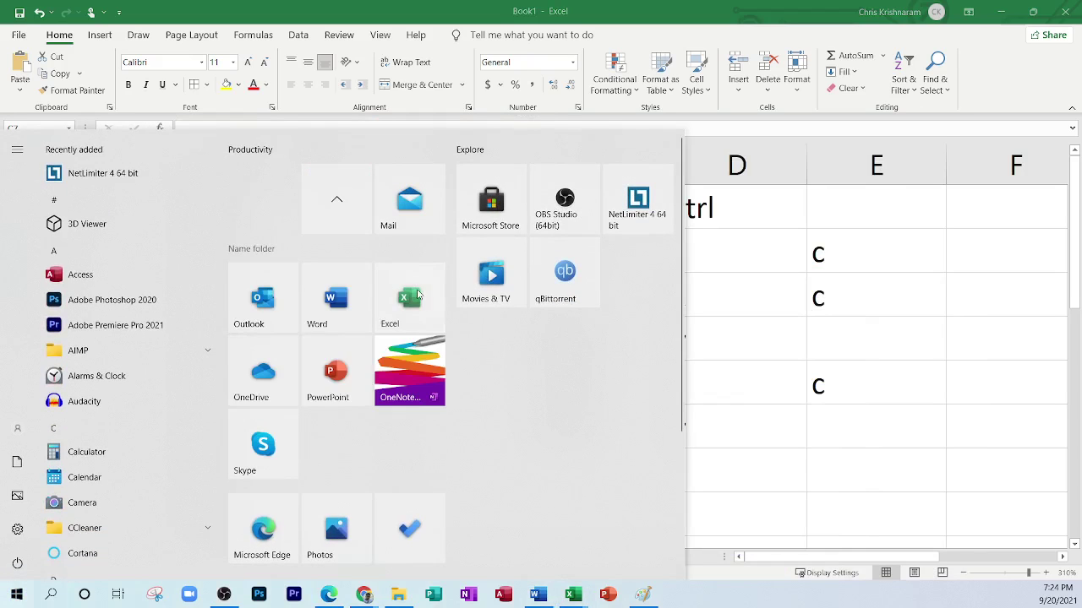
key(Escape)
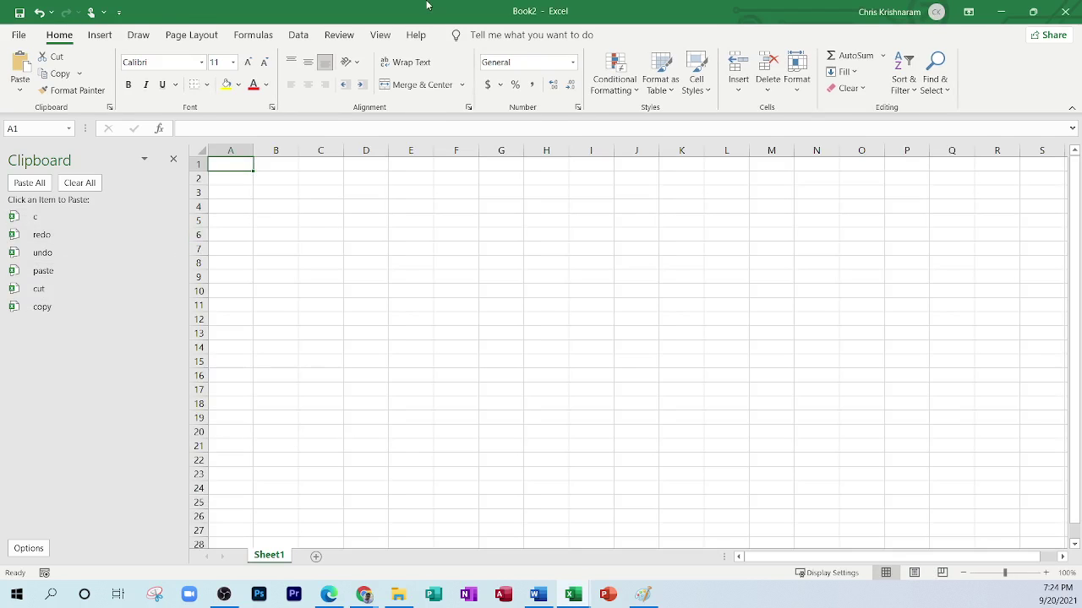
drag(541, 10, 481, 99)
double_click(481, 99)
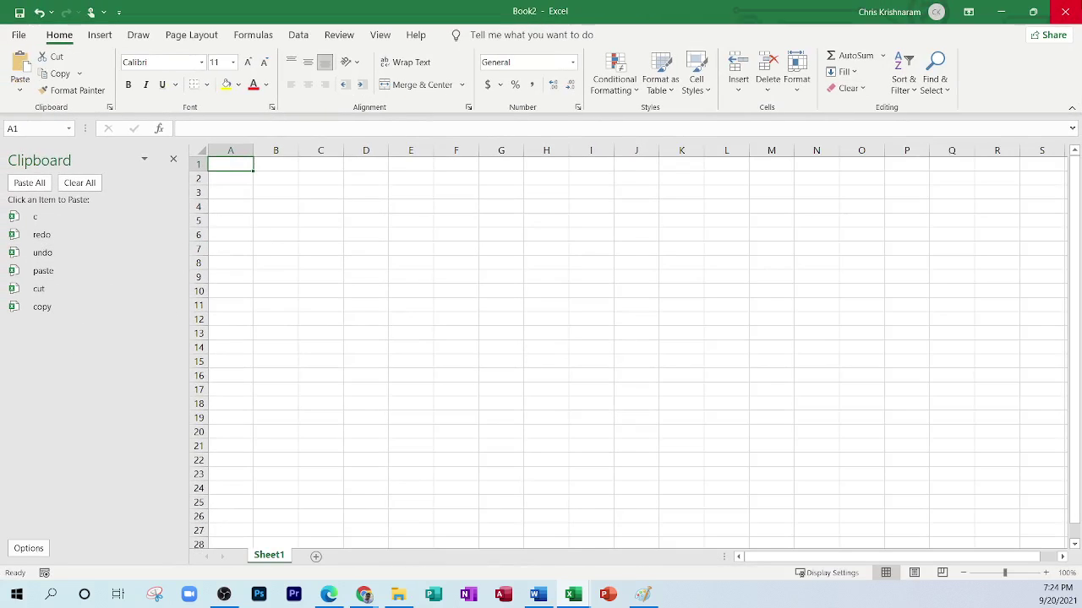
click(1065, 11)
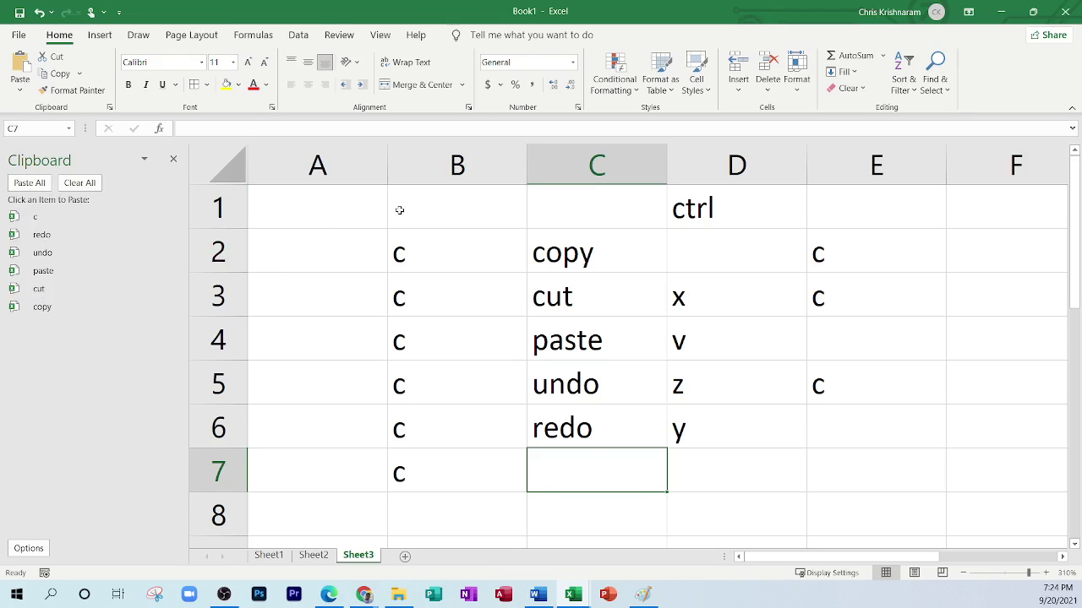
Copy the word "copy" from cell C2 to the Clipboard.
key(super)
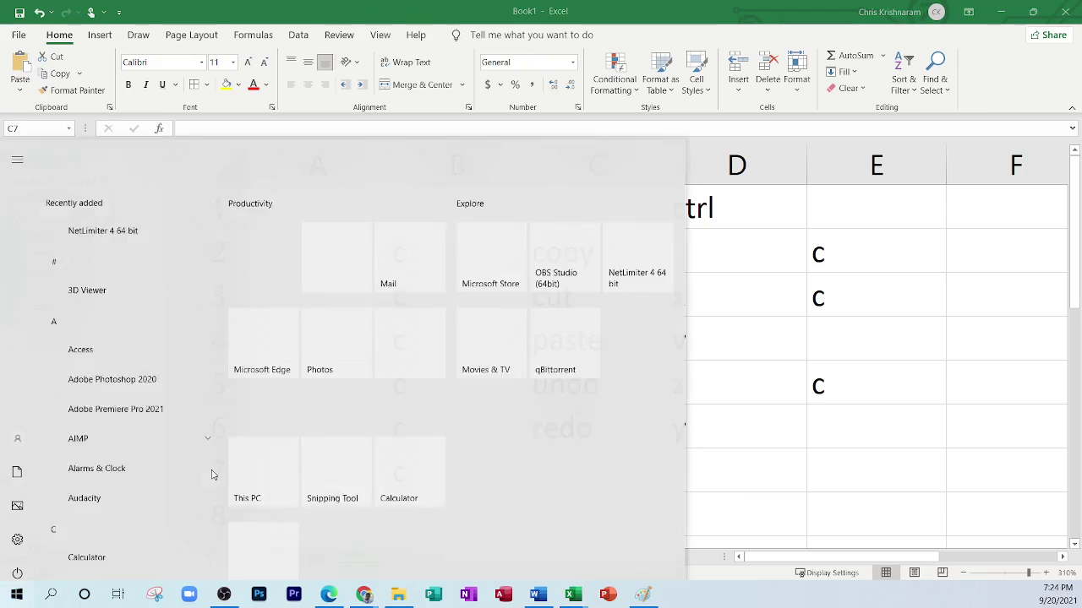
key(super)
click(862, 200)
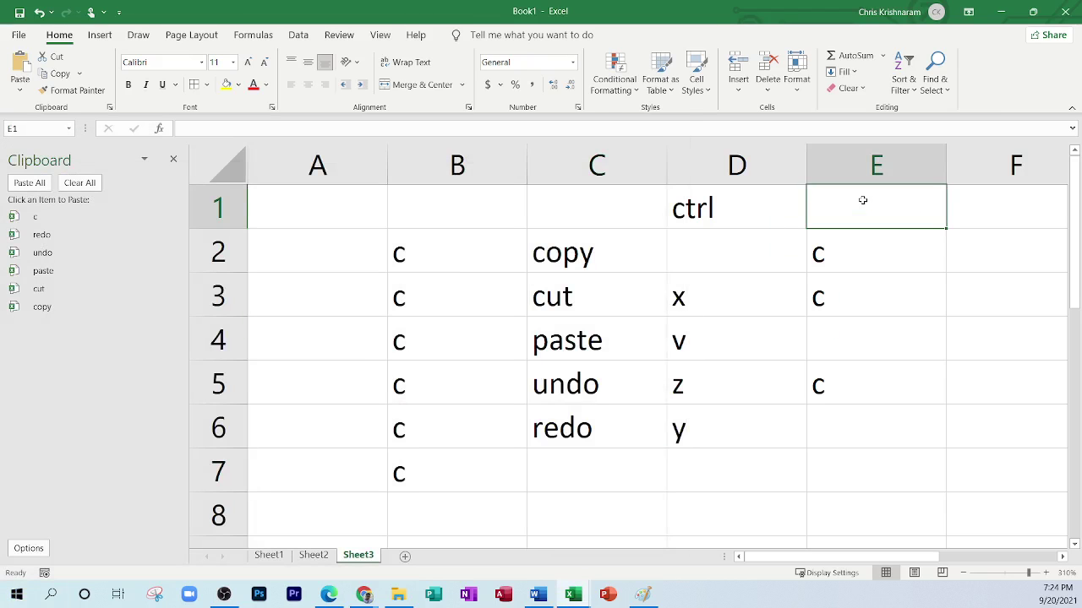
click(568, 253)
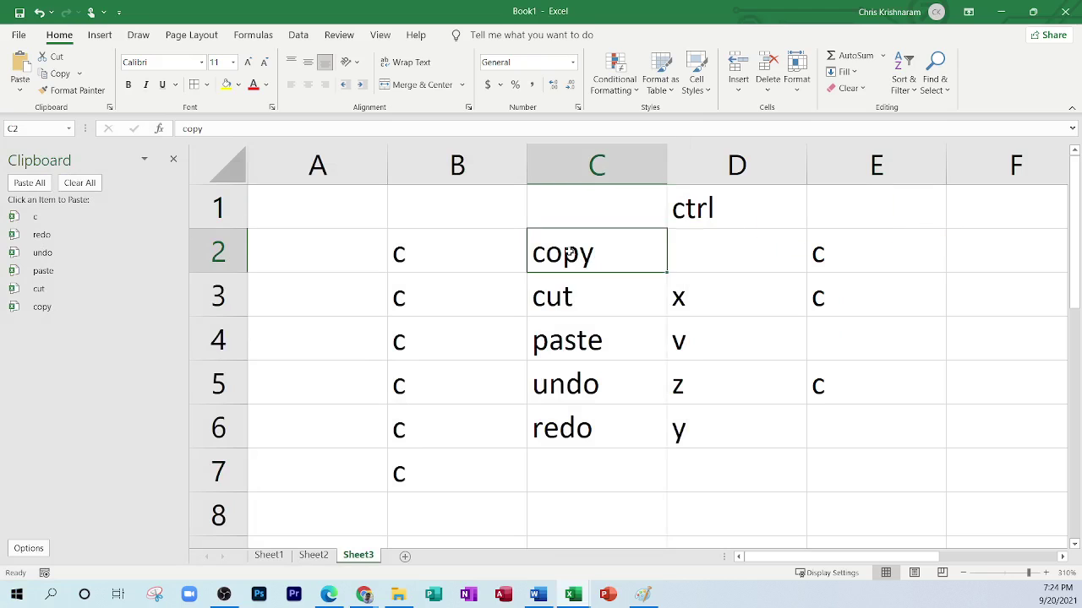
key(ctrl+c)
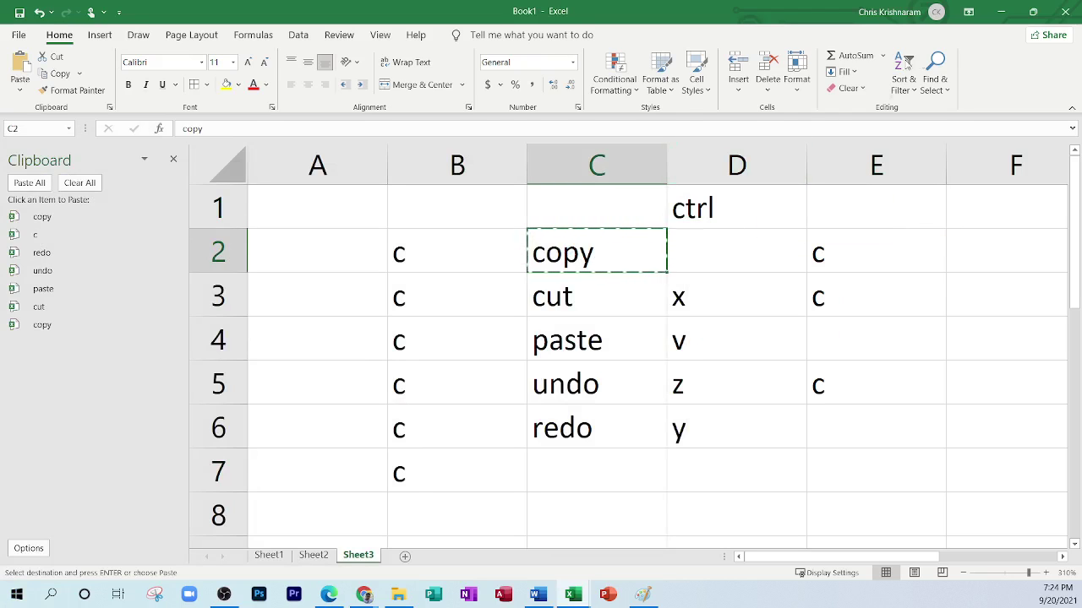
click(1065, 12)
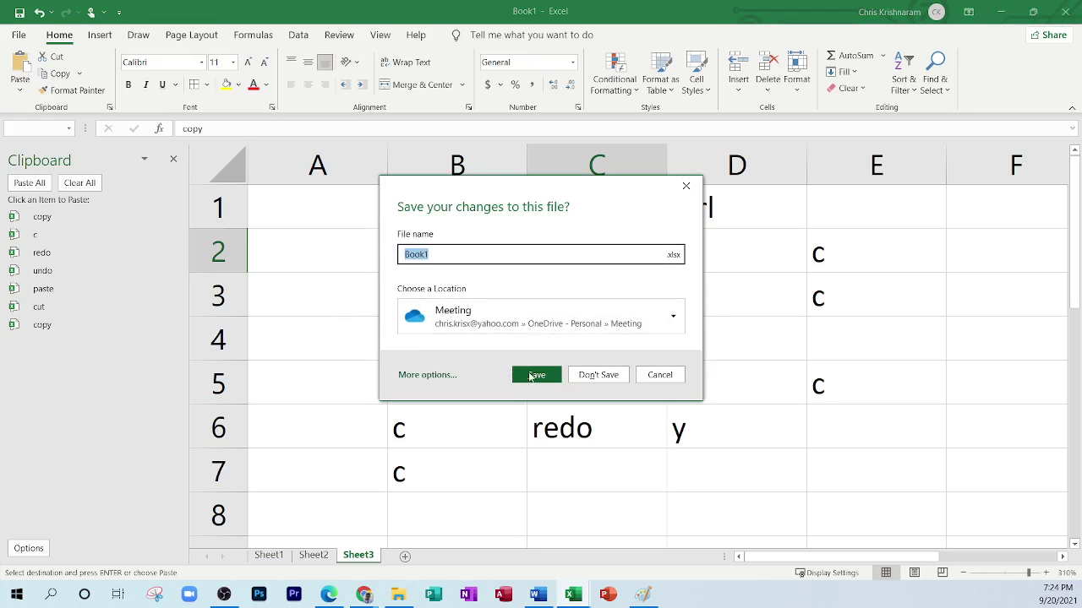
click(490, 325)
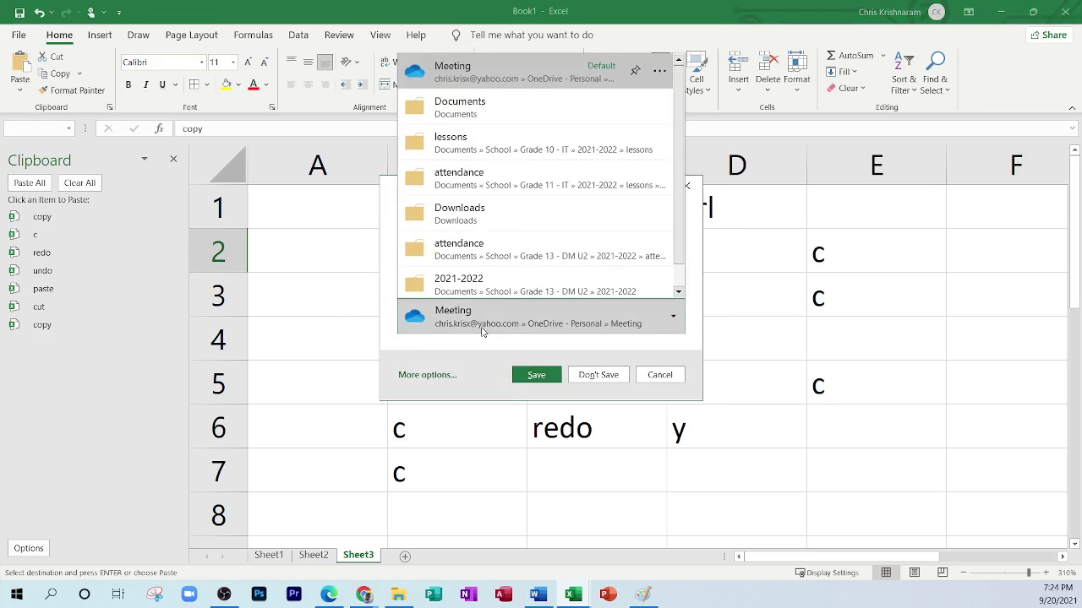
click(658, 374)
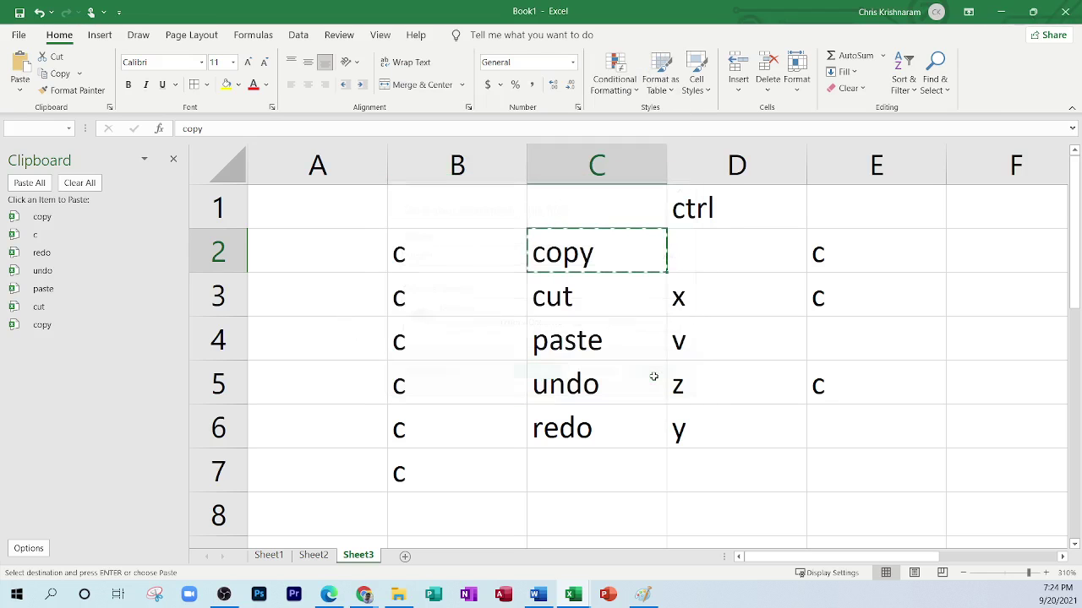
Switch to the PDF notes in Edge and redraw the blue box around "temporarily holds information", erasing the messy strokes.
click(329, 594)
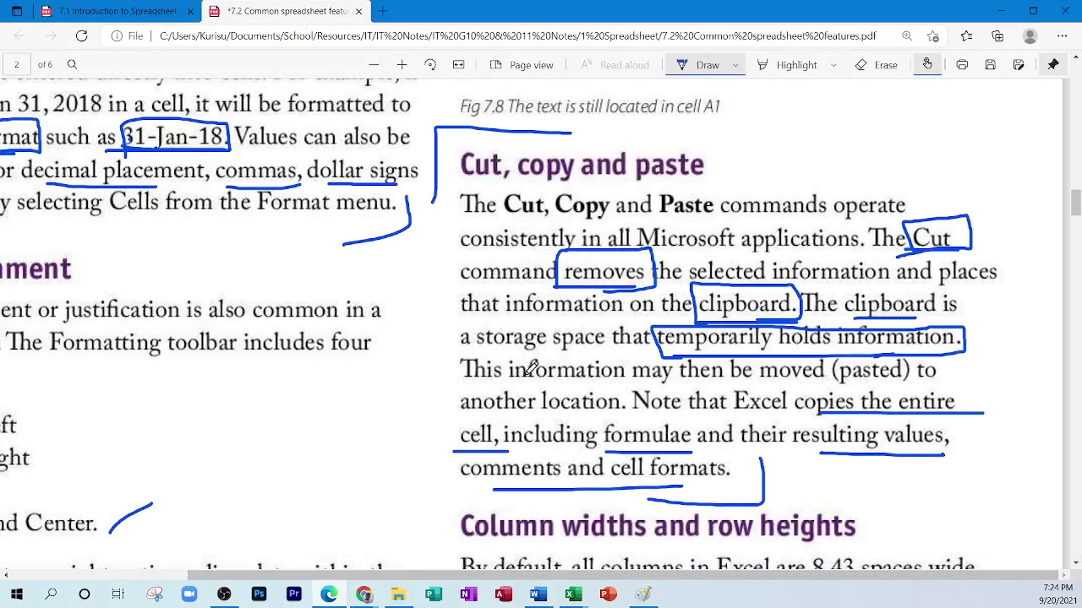
mouse_move(660, 342)
mouse_down()
mouse_move(655, 328)
mouse_move(840, 329)
mouse_move(974, 355)
mouse_move(613, 355)
mouse_up()
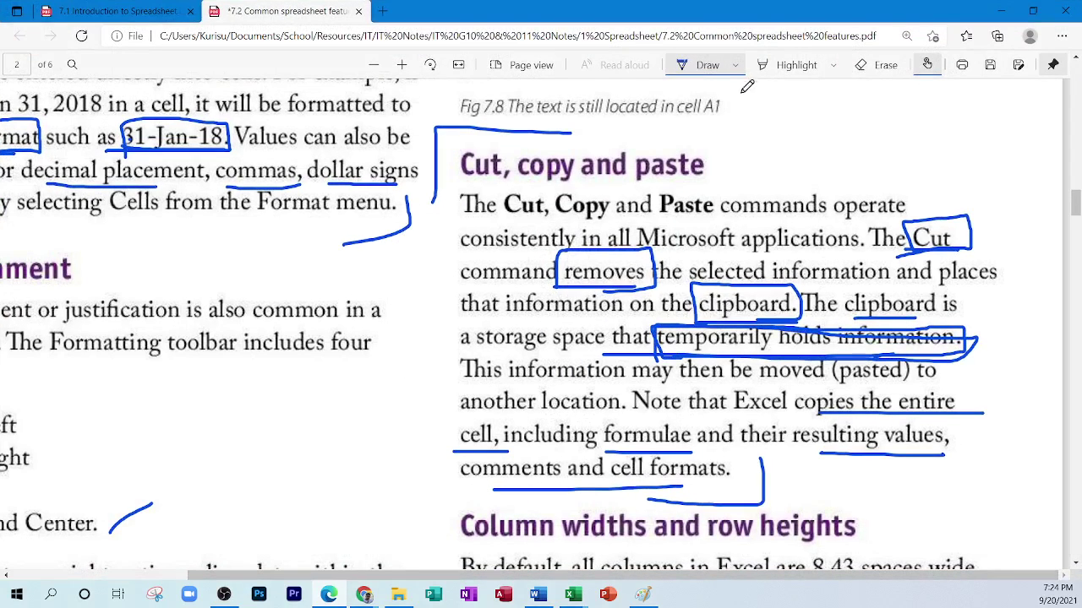
click(879, 66)
mouse_move(659, 345)
mouse_down()
mouse_move(697, 357)
mouse_move(963, 346)
mouse_move(698, 319)
mouse_move(655, 338)
mouse_move(685, 353)
mouse_up()
click(704, 65)
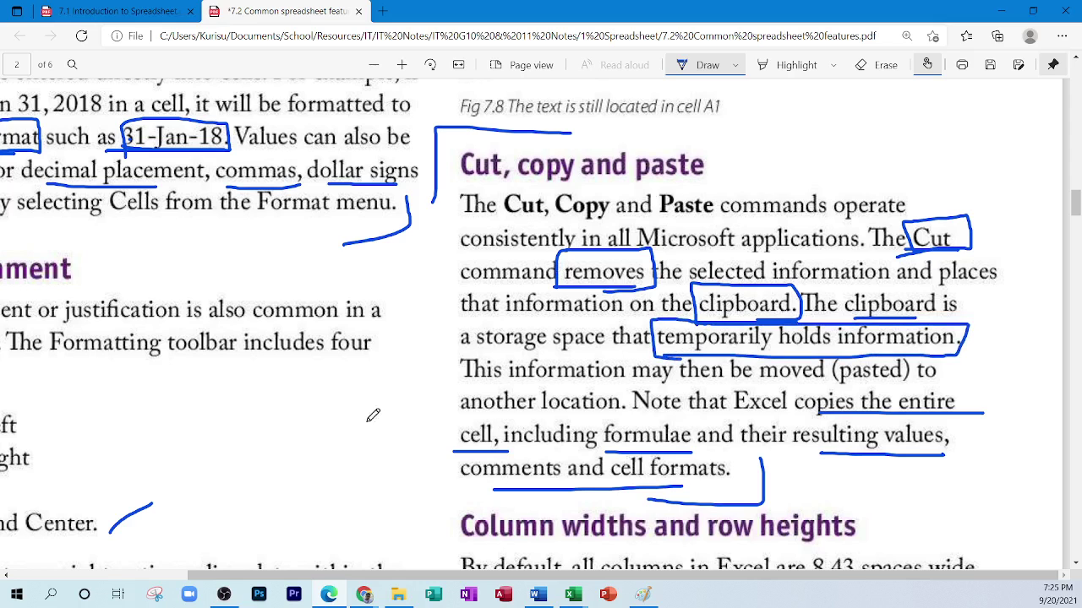
Return to Excel and copy cells B2, B3 and C2 to the Clipboard one after another.
key(alt+Tab)
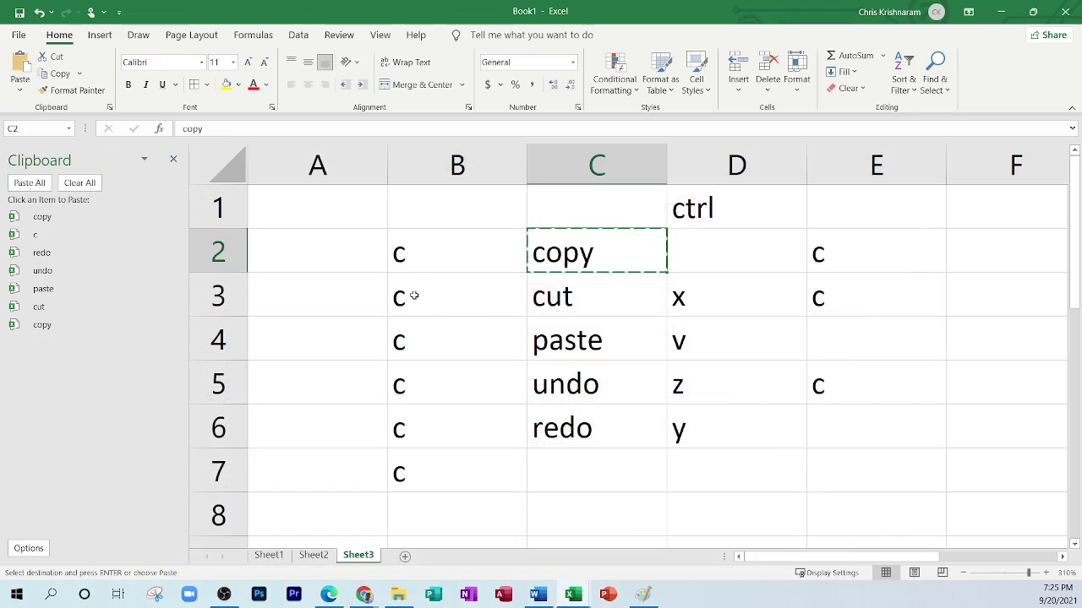
click(491, 233)
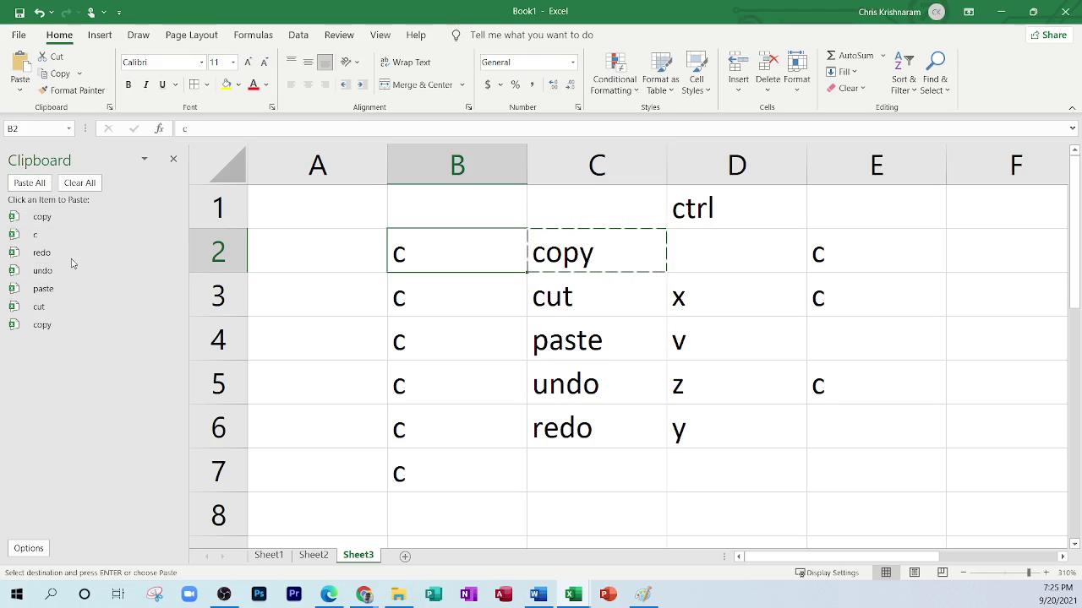
click(374, 355)
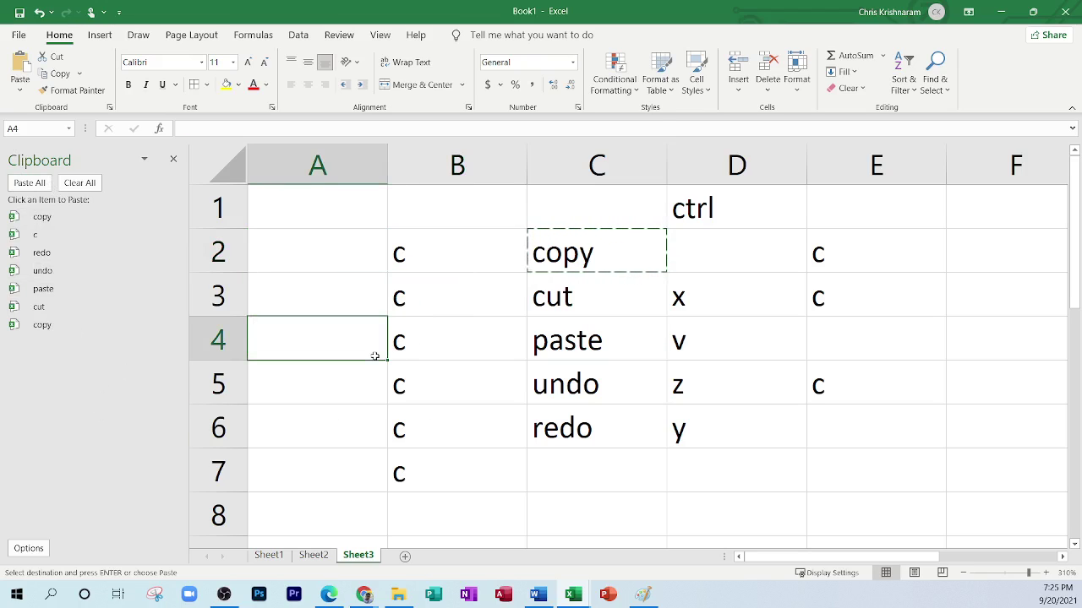
click(428, 251)
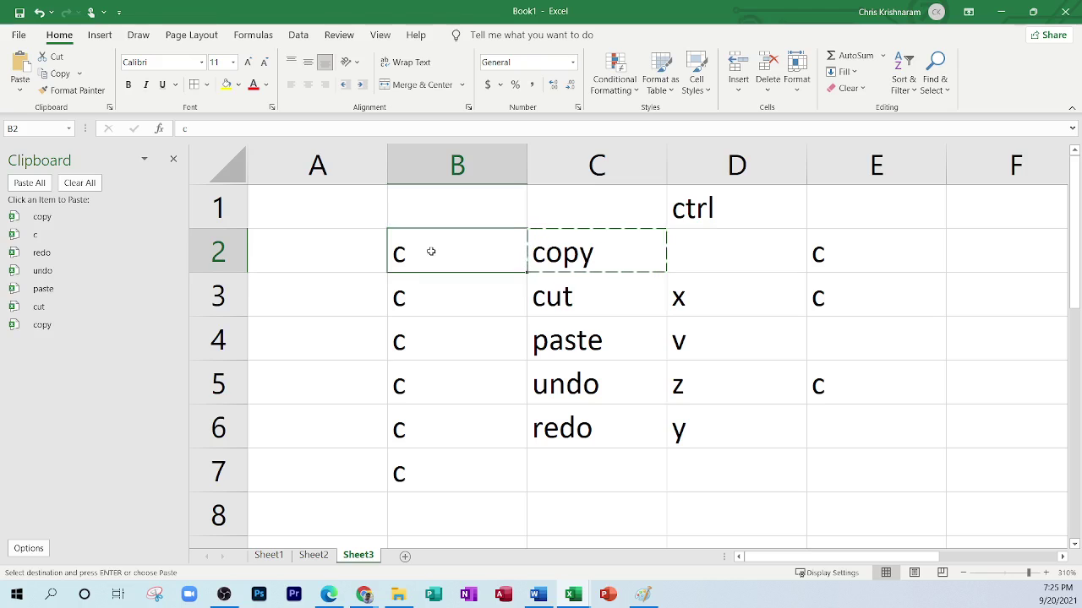
key(ctrl+c)
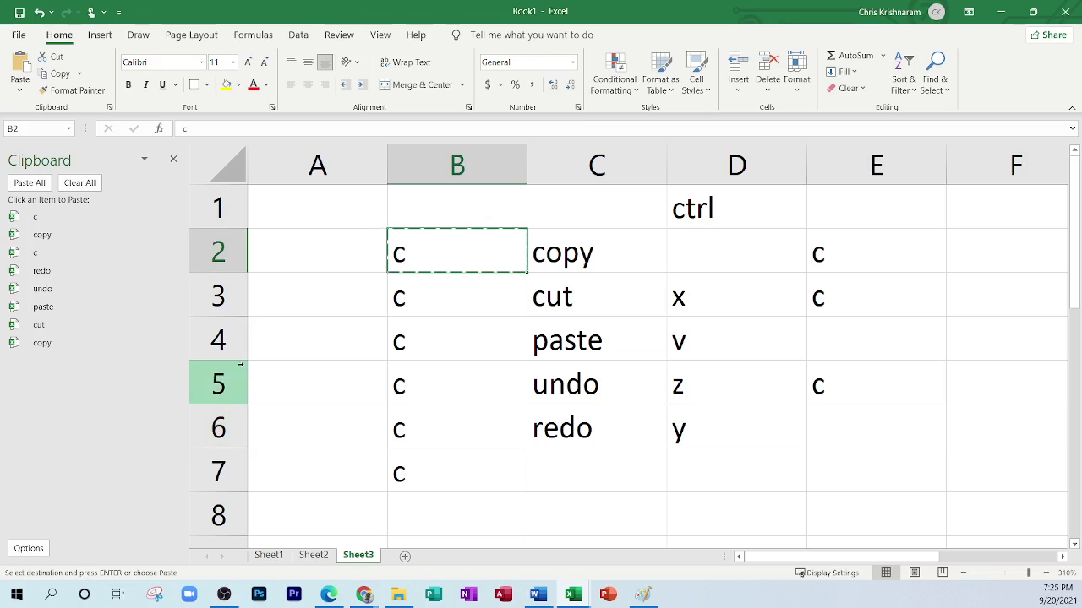
click(362, 286)
click(436, 300)
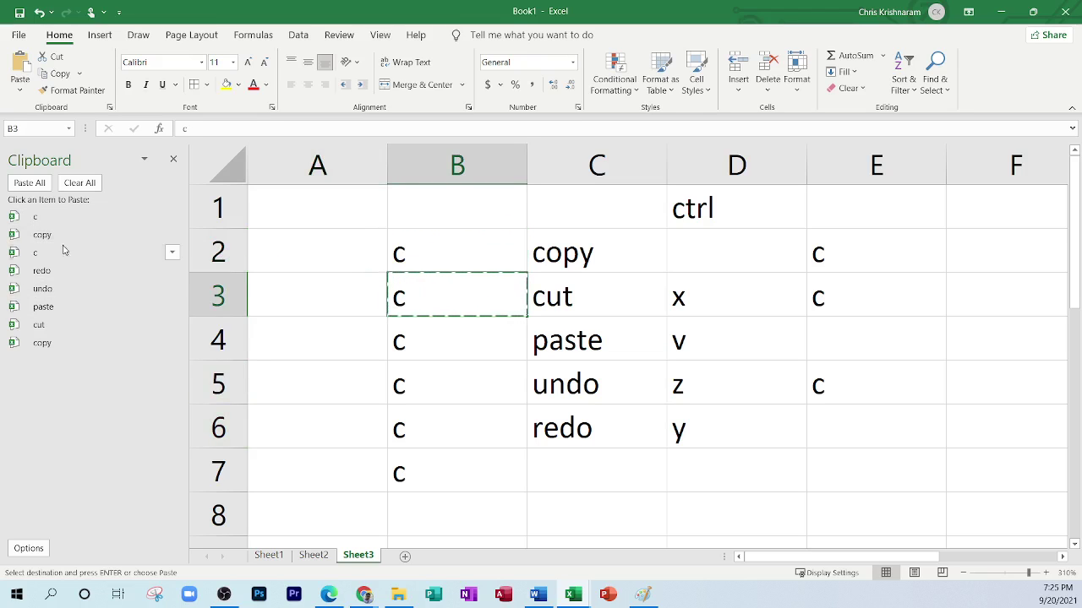
click(403, 257)
key(Right)
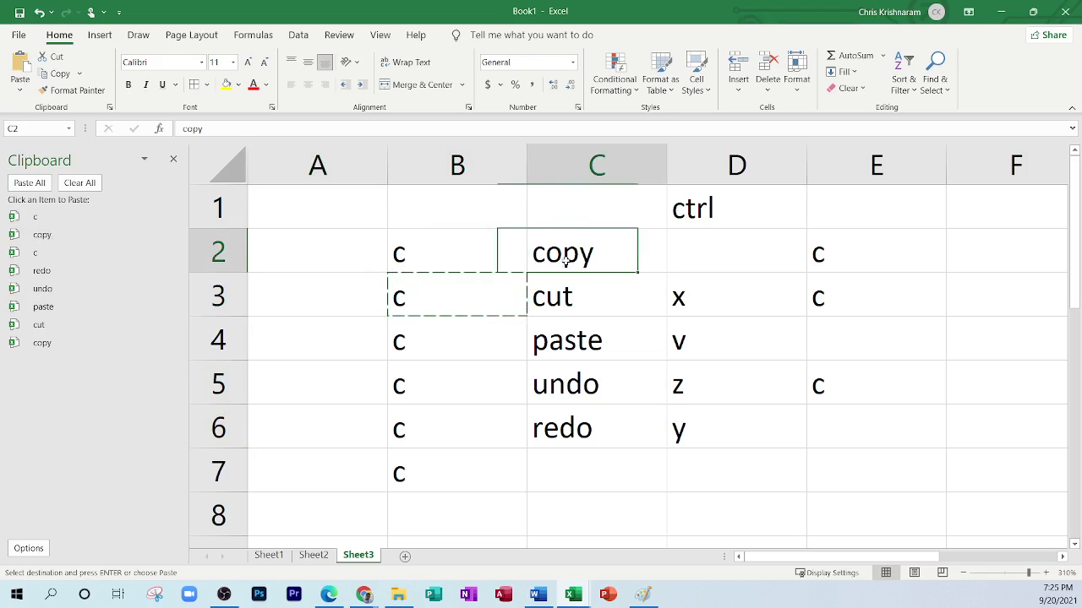
key(ctrl+c)
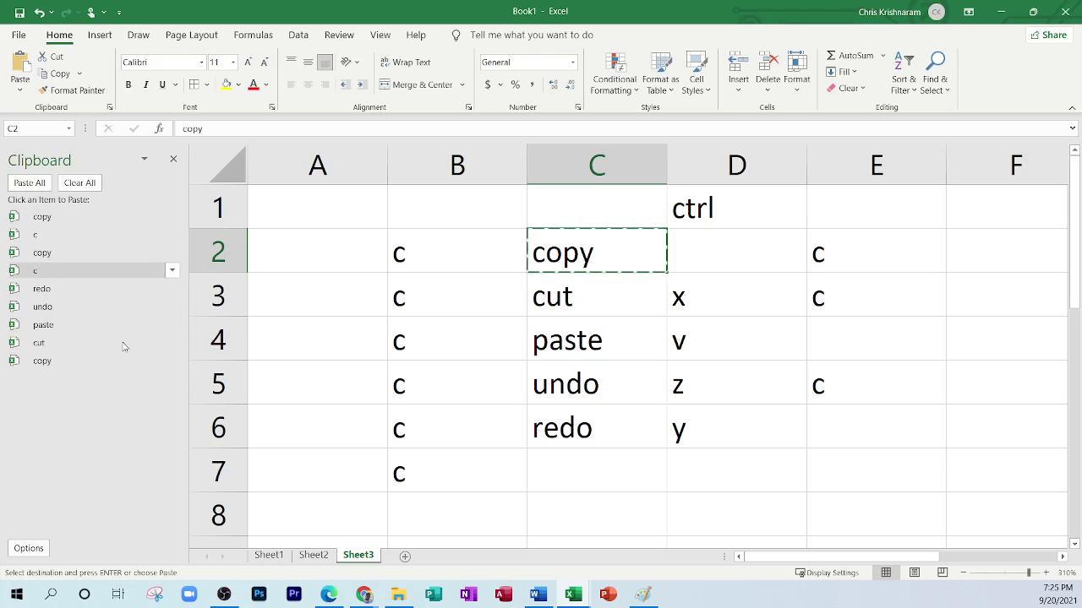
Copy the shortcut letters x, v, z and y from cells D3 to D6 to the Clipboard individually.
click(853, 268)
click(730, 300)
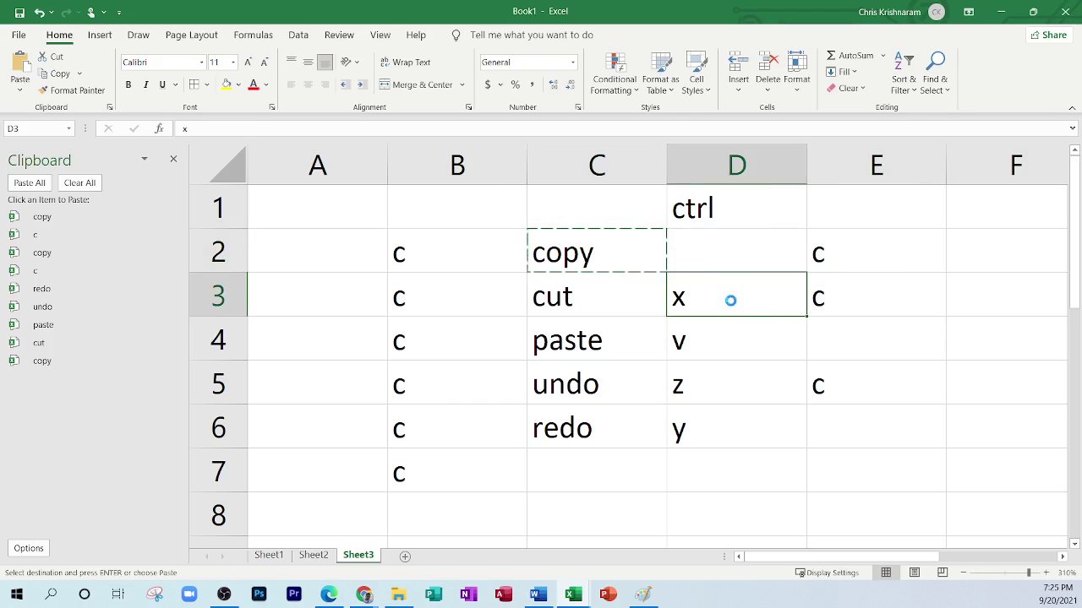
key(ctrl+c)
click(710, 333)
key(ctrl+c)
click(714, 396)
key(ctrl+c)
click(728, 440)
key(ctrl+c)
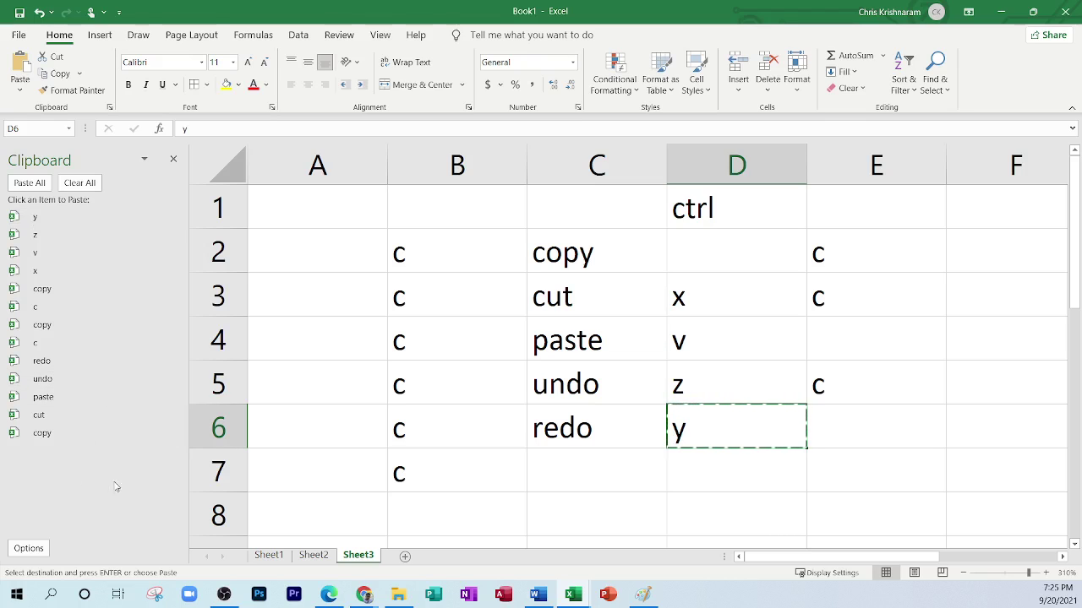
Copy cells B4, C3, C2 and D1 to the Clipboard one after another.
click(507, 338)
key(ctrl+c)
click(584, 299)
key(ctrl+c)
click(630, 257)
key(ctrl+c)
click(724, 210)
key(ctrl+c)
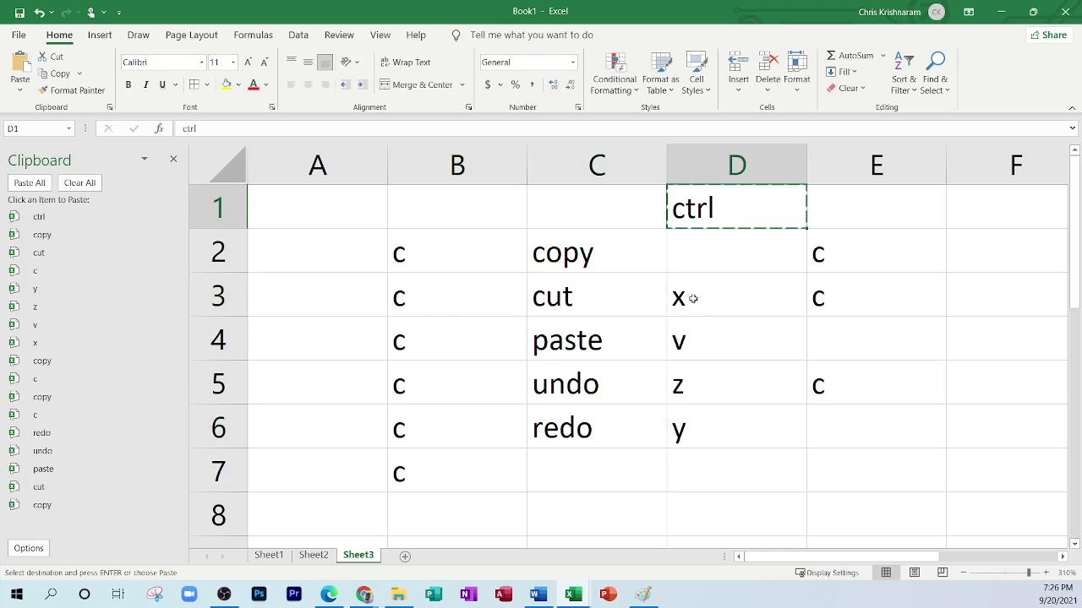
Copy the letters x and y from cells D3 and D6 and the word "undo" from C5 to the Clipboard.
click(698, 299)
key(ctrl+c)
click(698, 410)
key(ctrl+c)
click(605, 368)
key(ctrl+c)
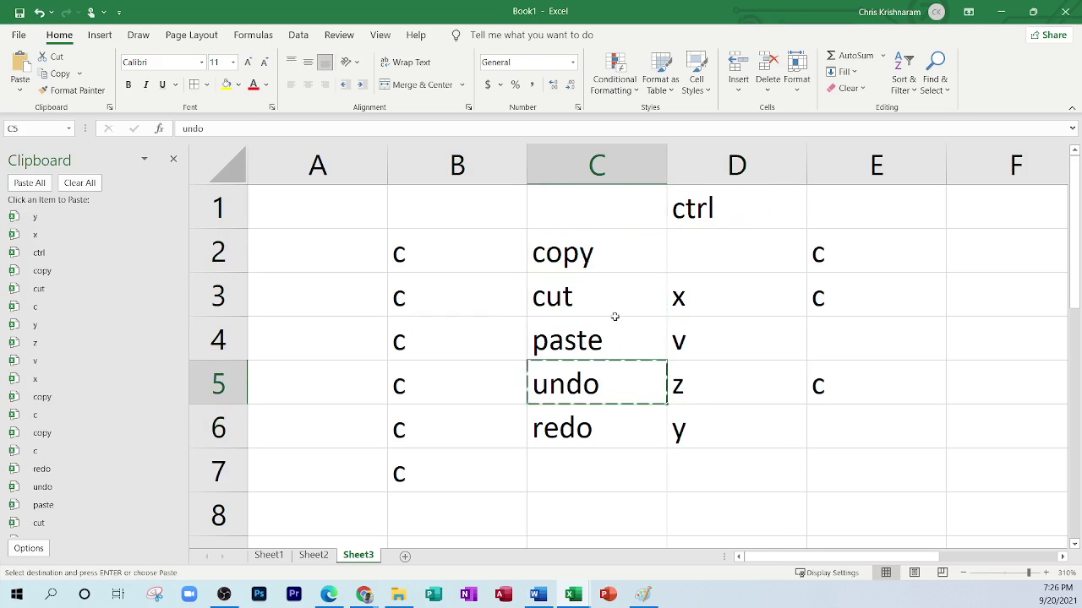
Copy the words in cells C4, C3, C2, C4, C5 and C3 to the Clipboard individually, in that order.
click(609, 323)
key(ctrl+c)
click(606, 284)
key(ctrl+c)
click(602, 258)
key(ctrl+c)
click(592, 340)
key(ctrl+c)
click(581, 385)
key(ctrl+c)
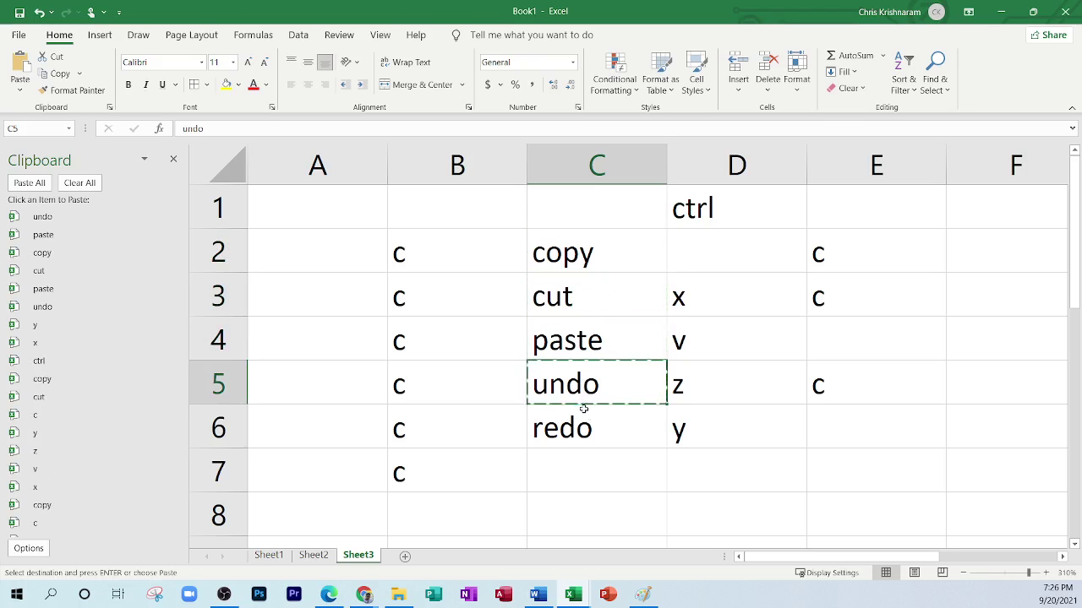
click(581, 309)
key(ctrl+c)
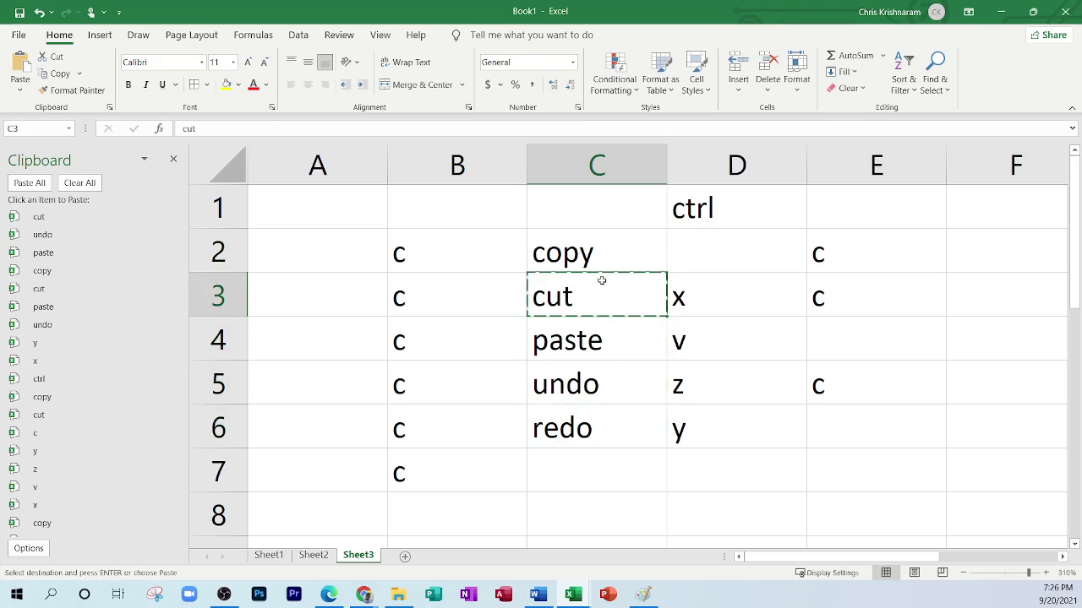
Copy the letter x from cell D3 and the letter c from column E to the Clipboard.
click(723, 313)
key(ctrl+c)
click(843, 256)
key(ctrl+c)
click(857, 302)
click(857, 246)
click(854, 293)
key(ctrl+c)
Copy cells D3 to D6 individually to the Clipboard, go through them a second time, and look through the collected items.
click(717, 307)
key(ctrl+c)
click(715, 355)
key(ctrl+c)
click(712, 394)
key(ctrl+c)
click(712, 427)
key(ctrl+c)
click(721, 289)
key(ctrl+c)
click(725, 342)
key(ctrl+c)
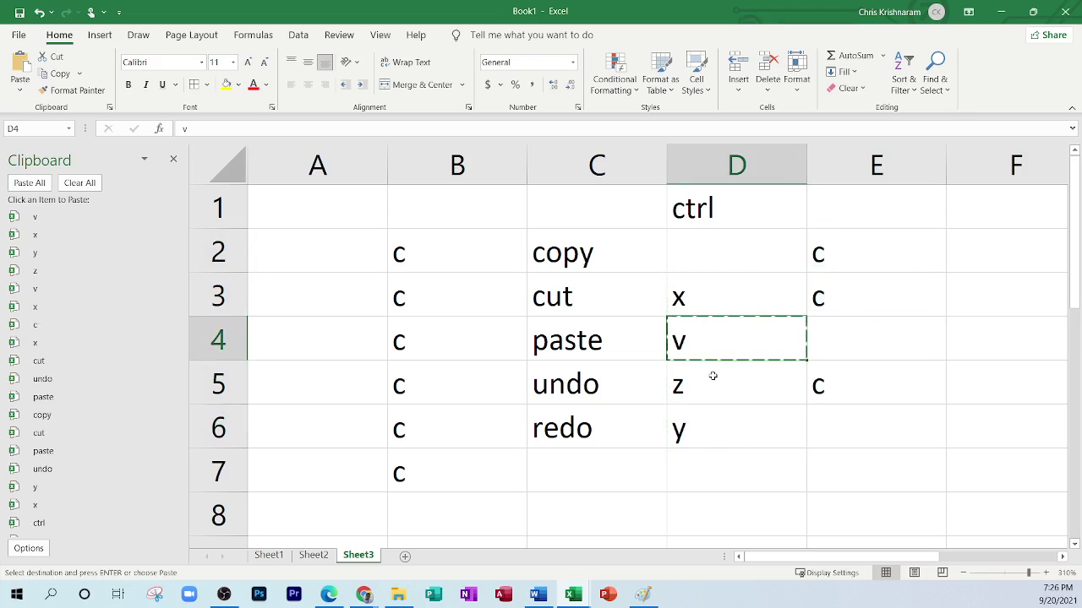
click(711, 384)
key(ctrl+c)
click(707, 416)
scroll(116, 483, down, 3)
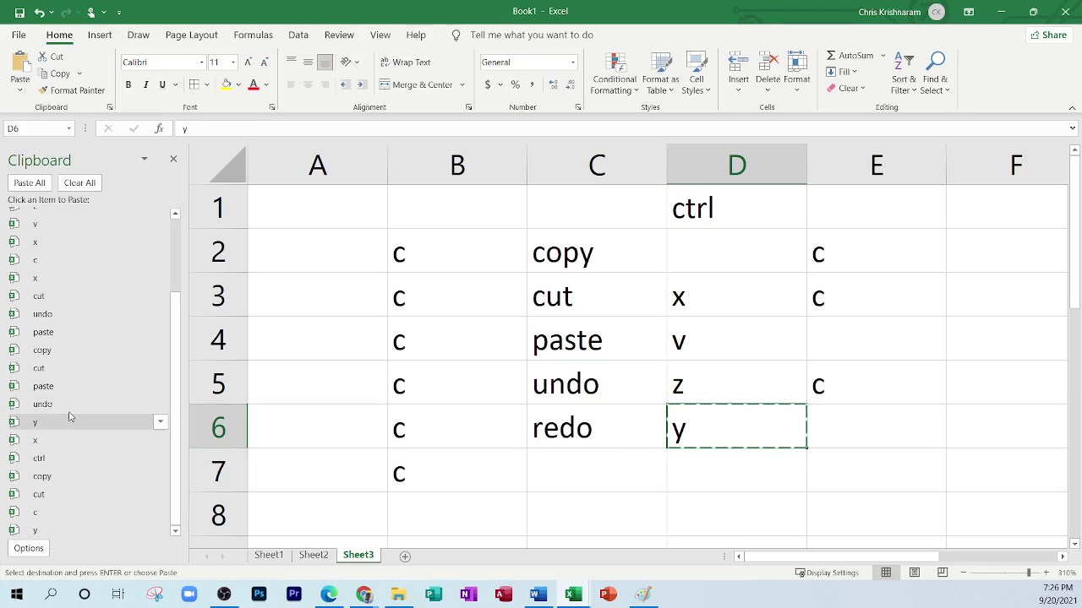
scroll(70, 428, up, 3)
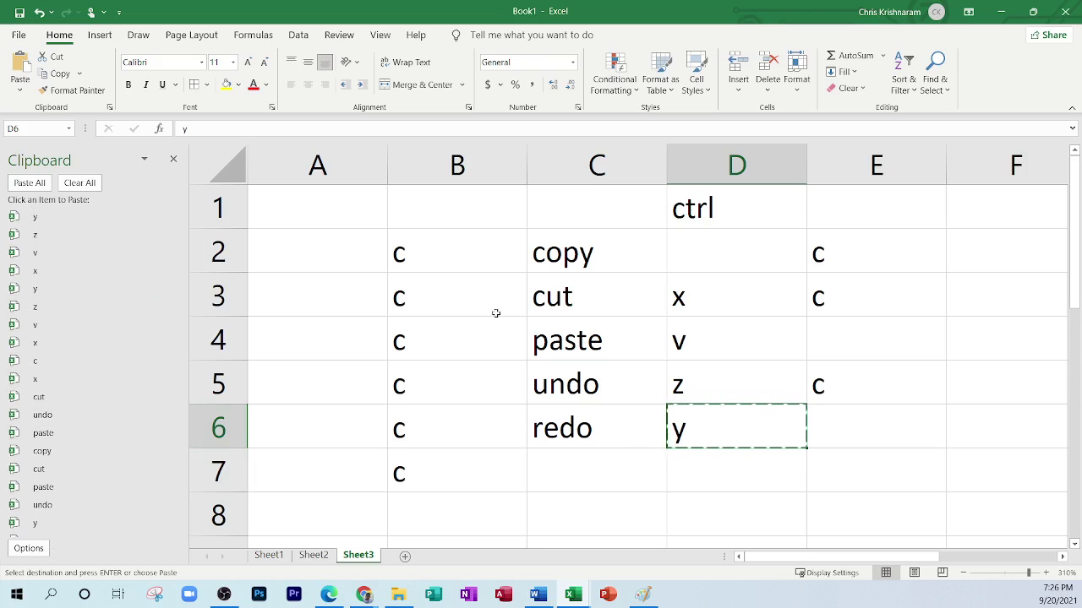
Switch to the PDF notes in Edge, checking the Clipboard list in Excel once more.
click(1002, 12)
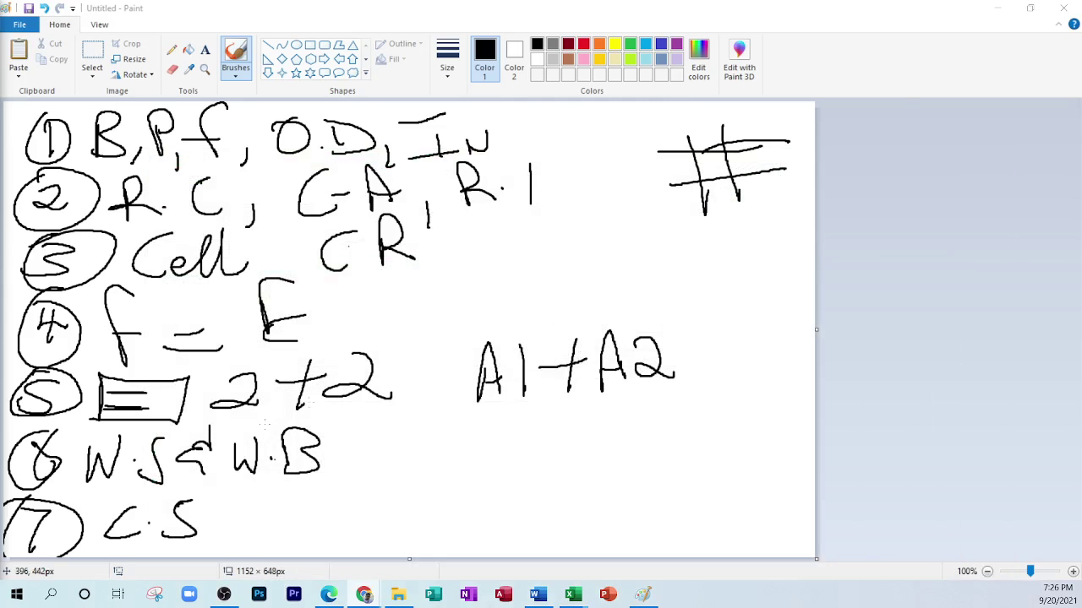
key(alt+Tab)
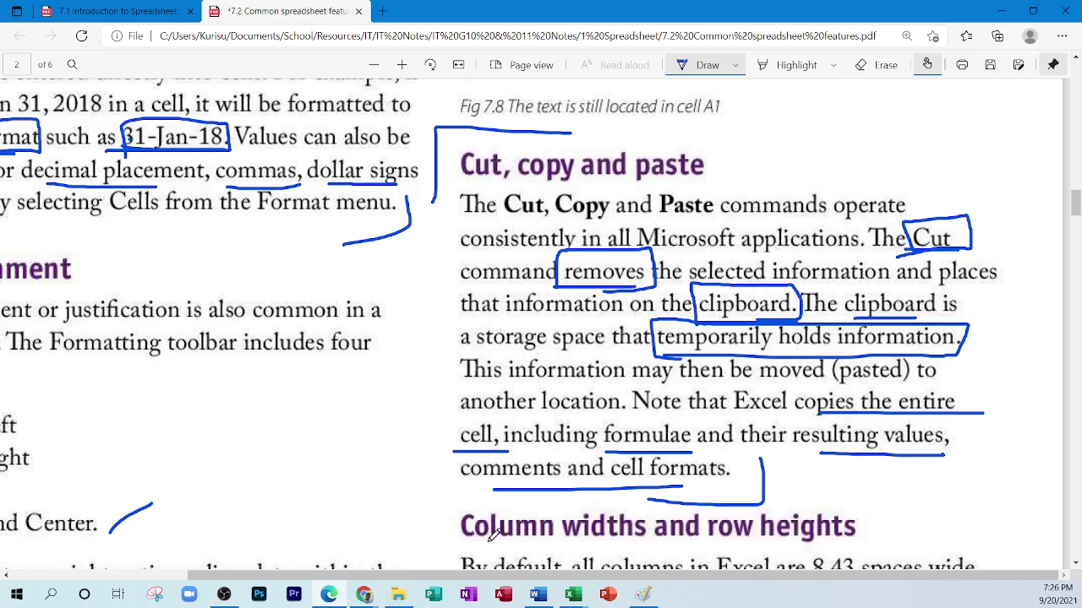
mouse_move(566, 597)
click(642, 515)
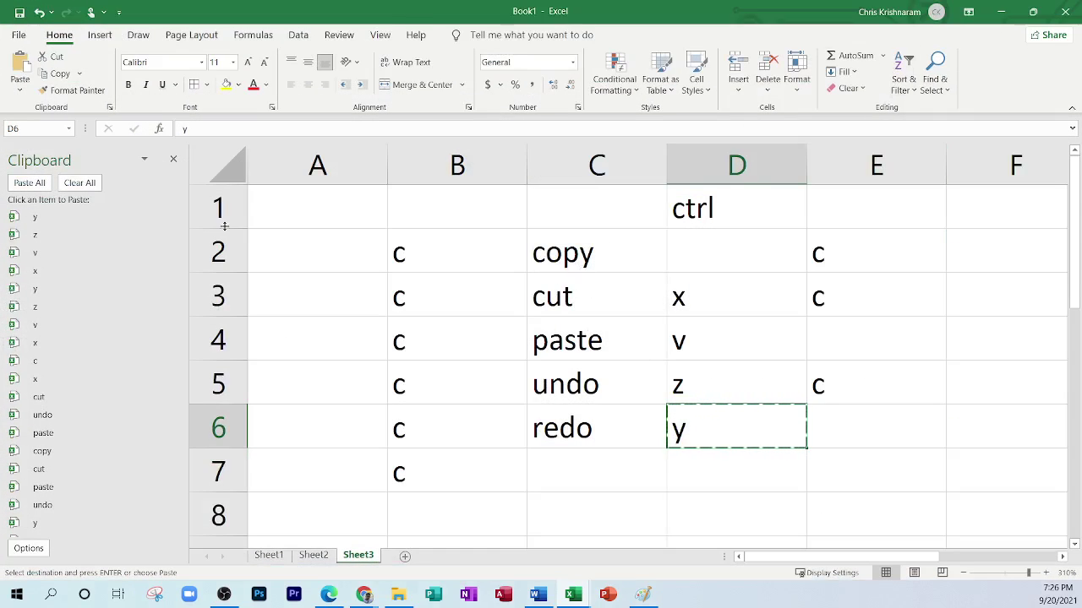
click(1011, 7)
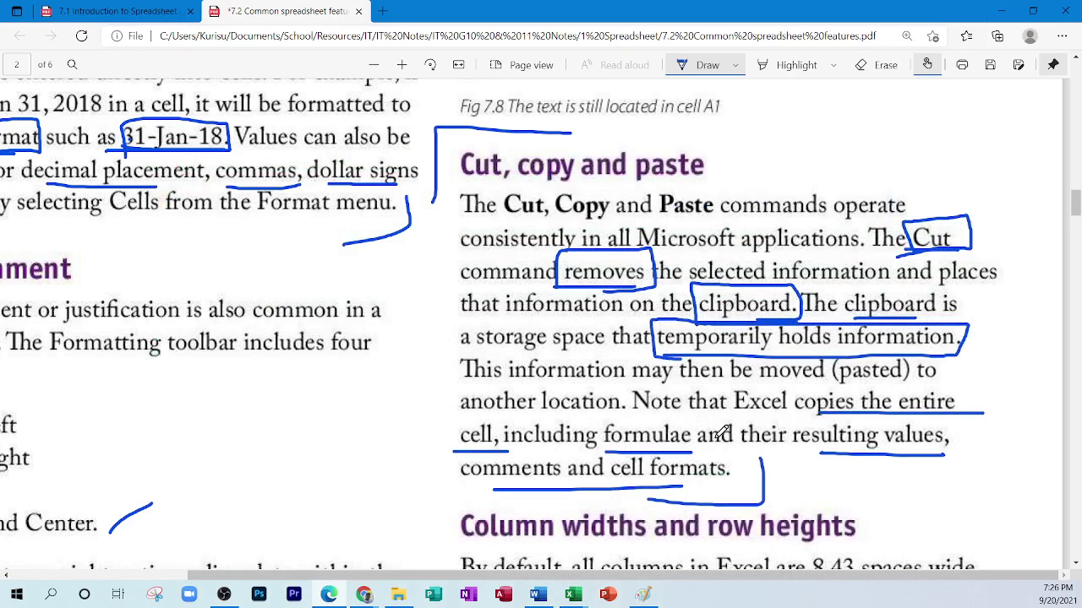
Mark "copies the entire" with blue lines and underline "formulae", "resulting values" and "comments and cell formats" in the notes.
mouse_move(797, 389)
mouse_down()
mouse_move(794, 416)
mouse_move(965, 385)
mouse_up()
drag(821, 414, 882, 416)
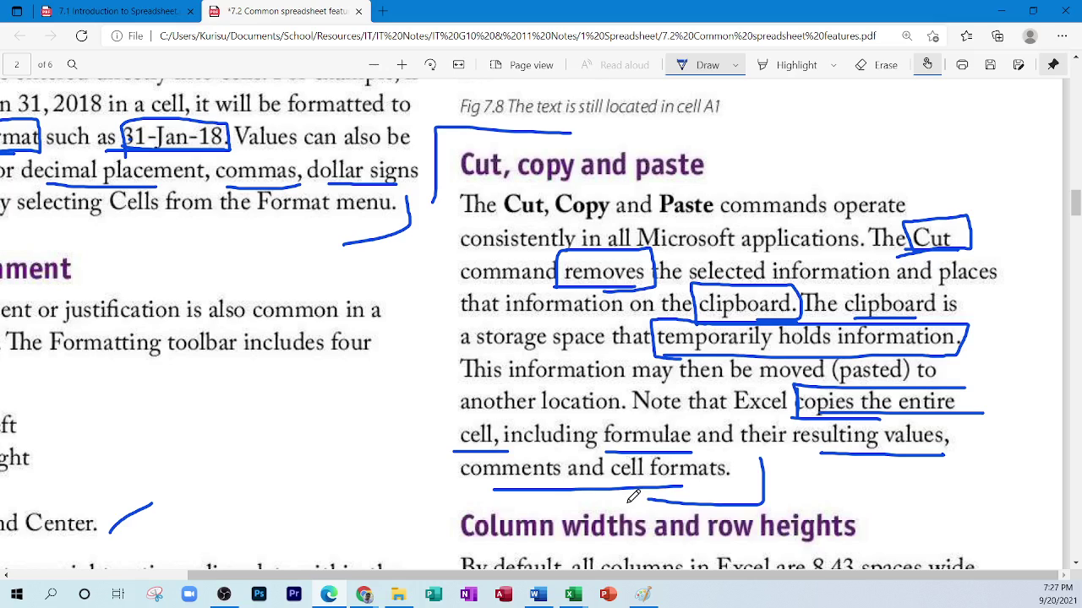
drag(597, 454, 708, 451)
drag(805, 456, 945, 453)
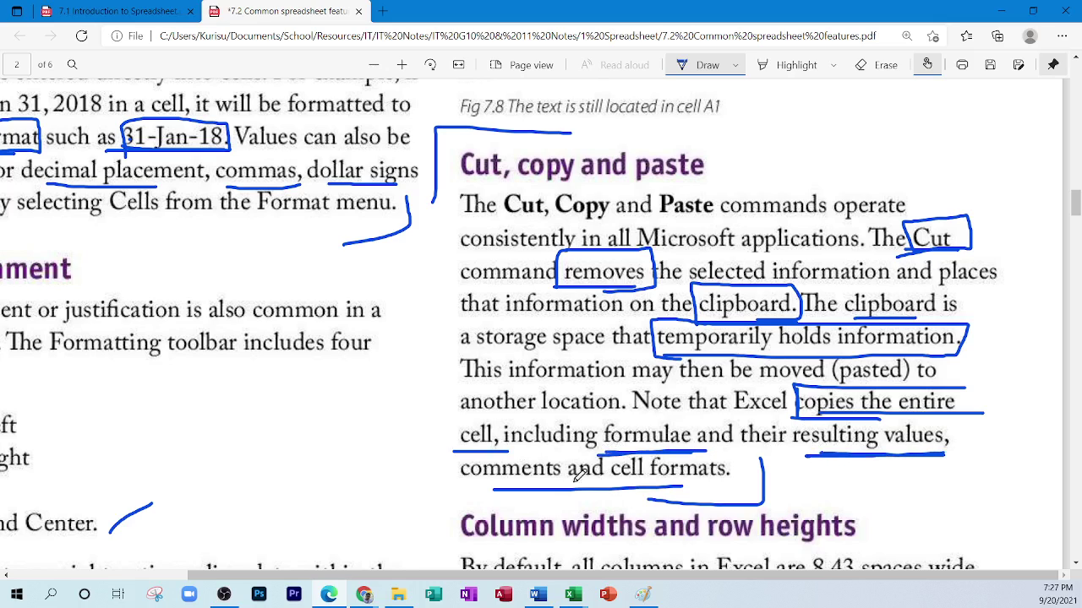
drag(437, 487, 765, 487)
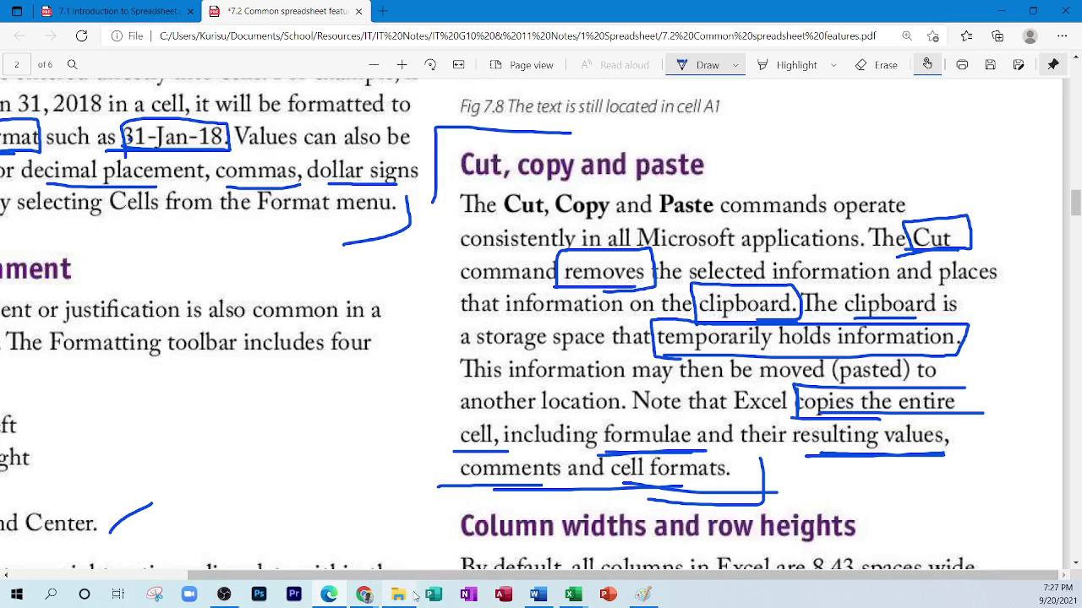
Switch back to Excel, add a new worksheet and close the Clipboard pane.
click(332, 594)
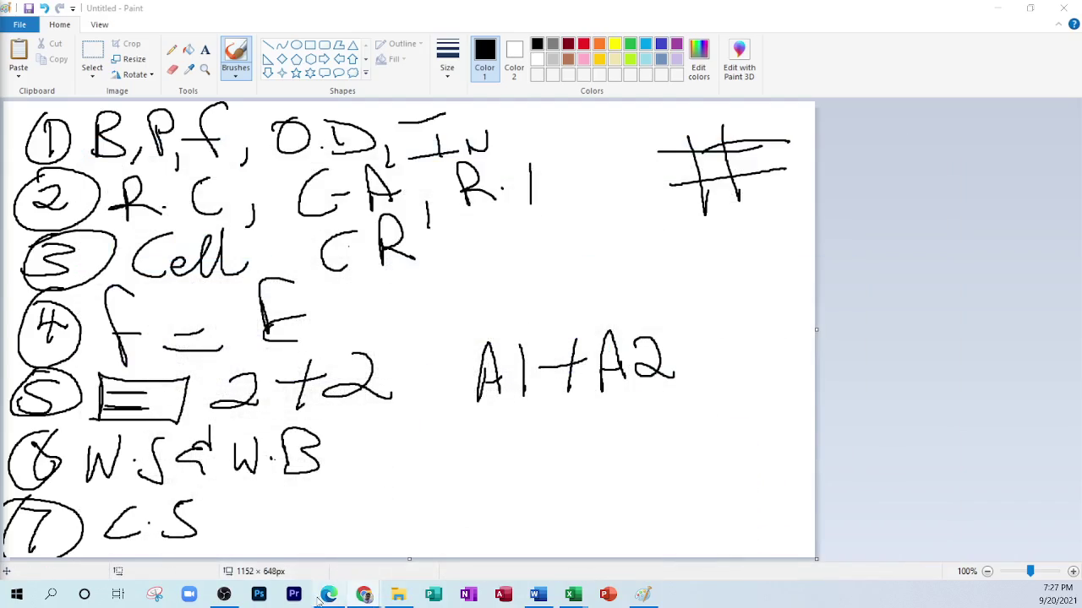
click(331, 593)
click(574, 594)
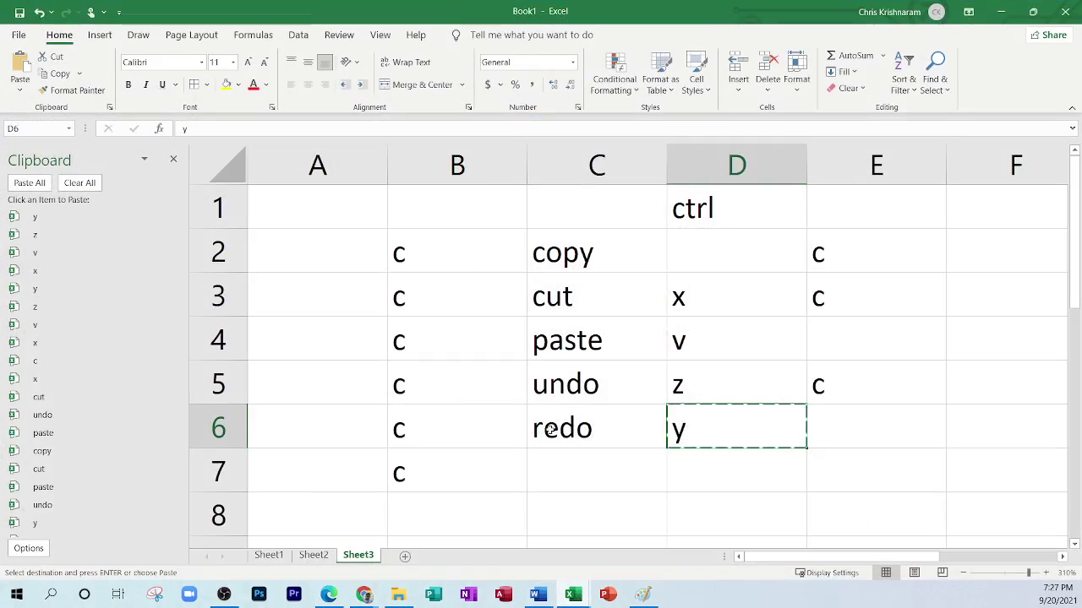
click(406, 555)
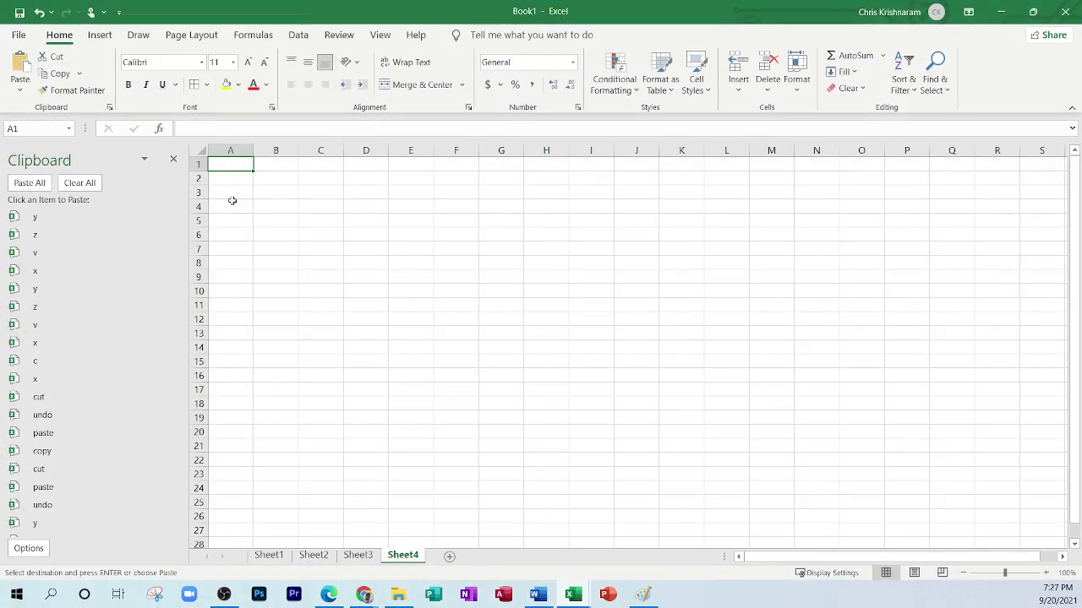
click(171, 160)
ctrl+scroll(212, 278, up, 8)
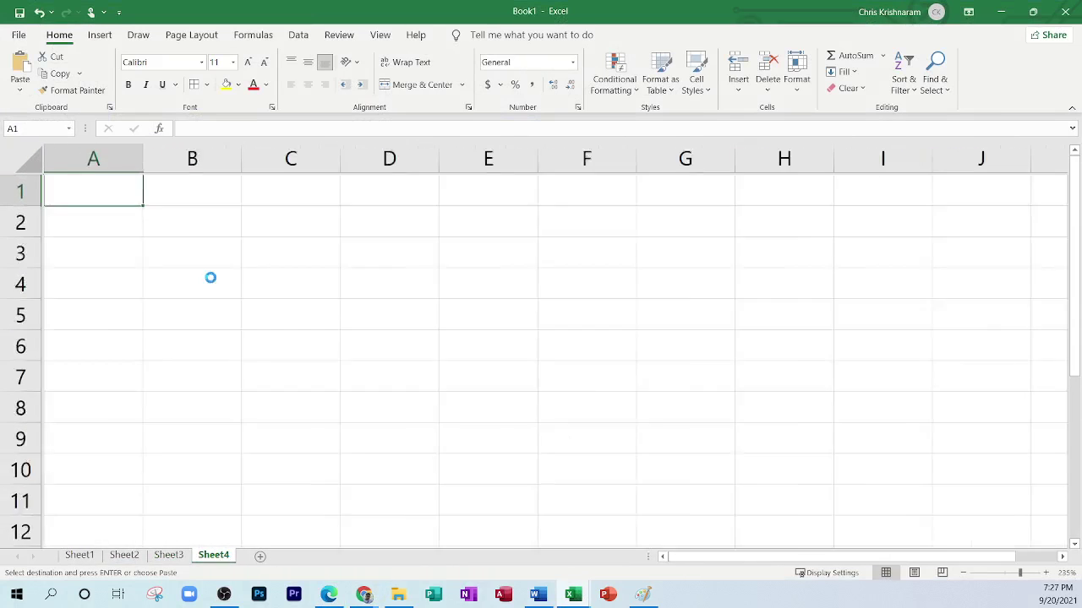
ctrl+scroll(211, 278, up, 5)
Enter the sample text "afjasdf" in cell B2 of the new sheet.
click(287, 265)
text(afjasdf)
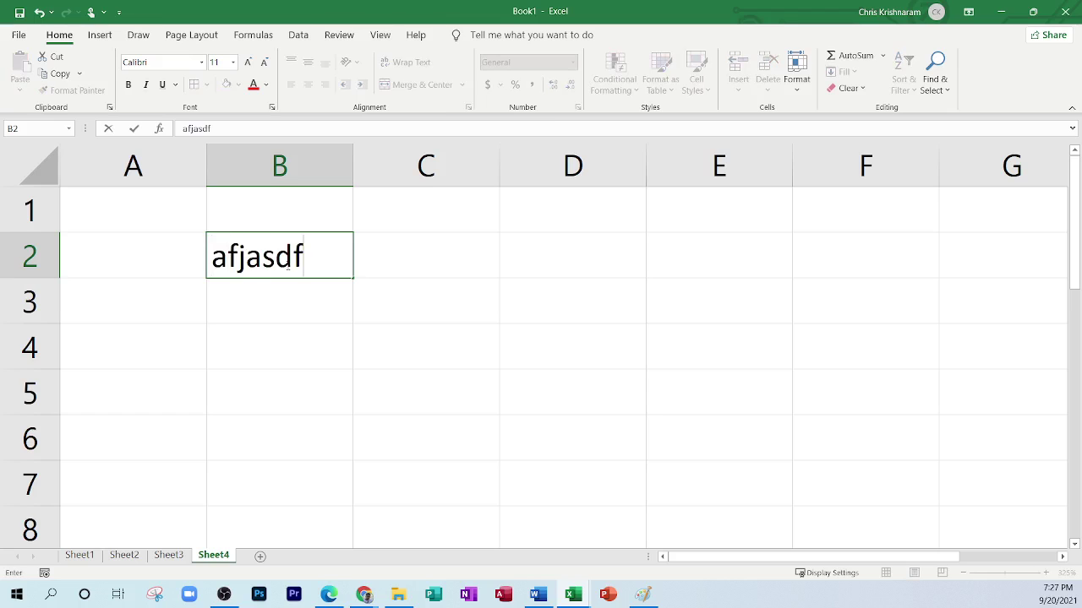
key(Tab)
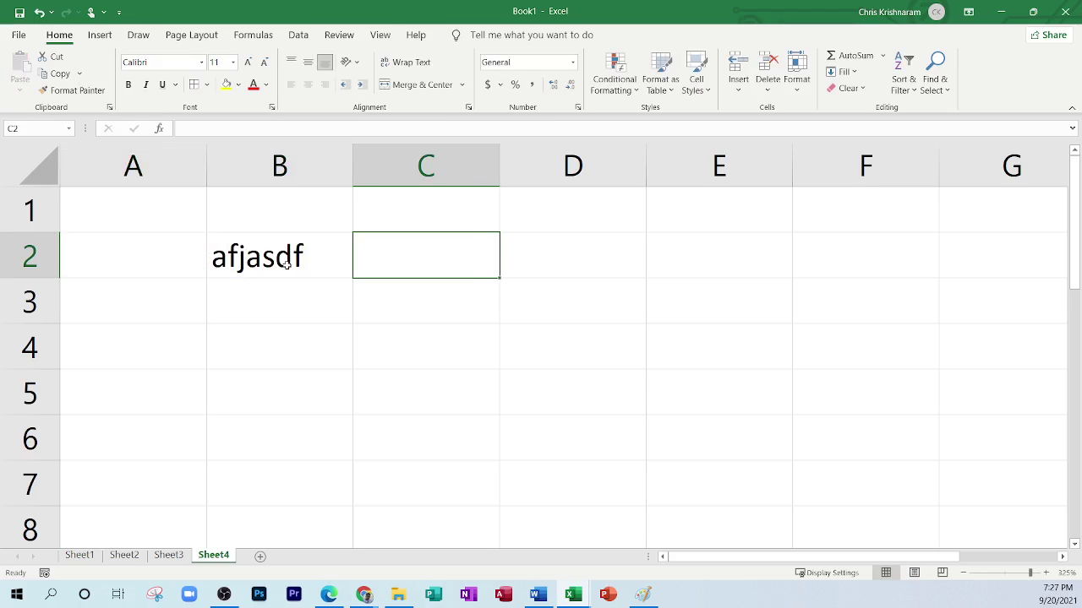
Make cell B2 bold and italic, in the Algerian font at size 16.
click(288, 265)
click(128, 84)
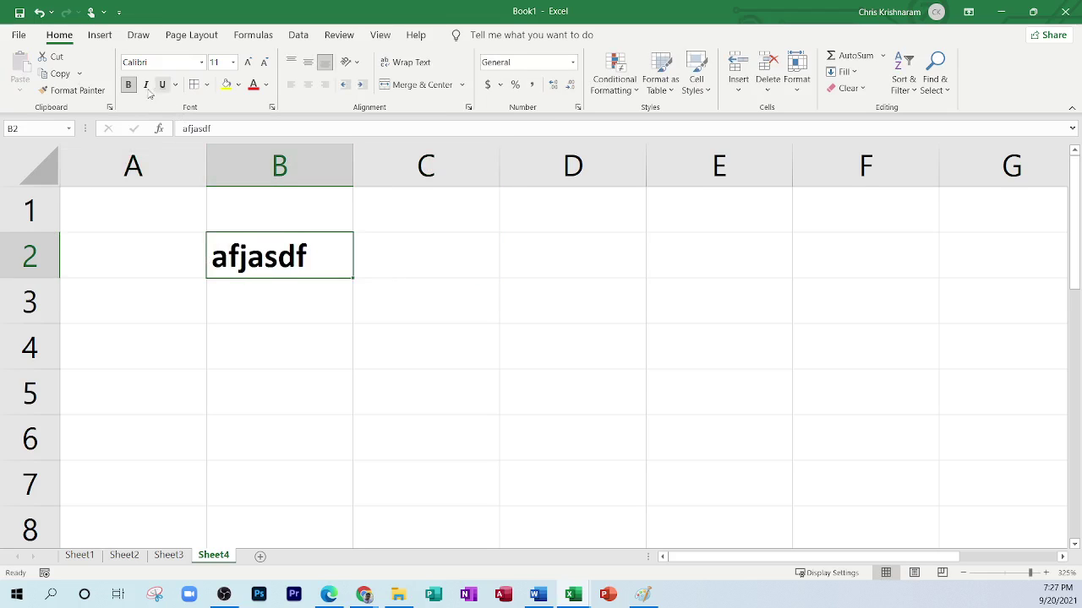
click(145, 84)
click(201, 61)
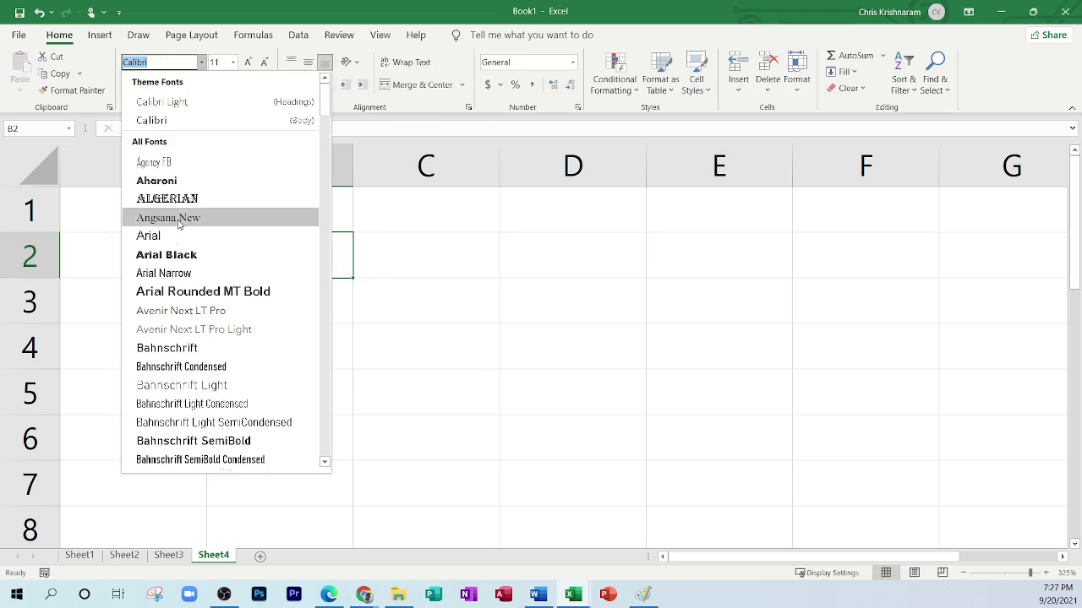
click(173, 199)
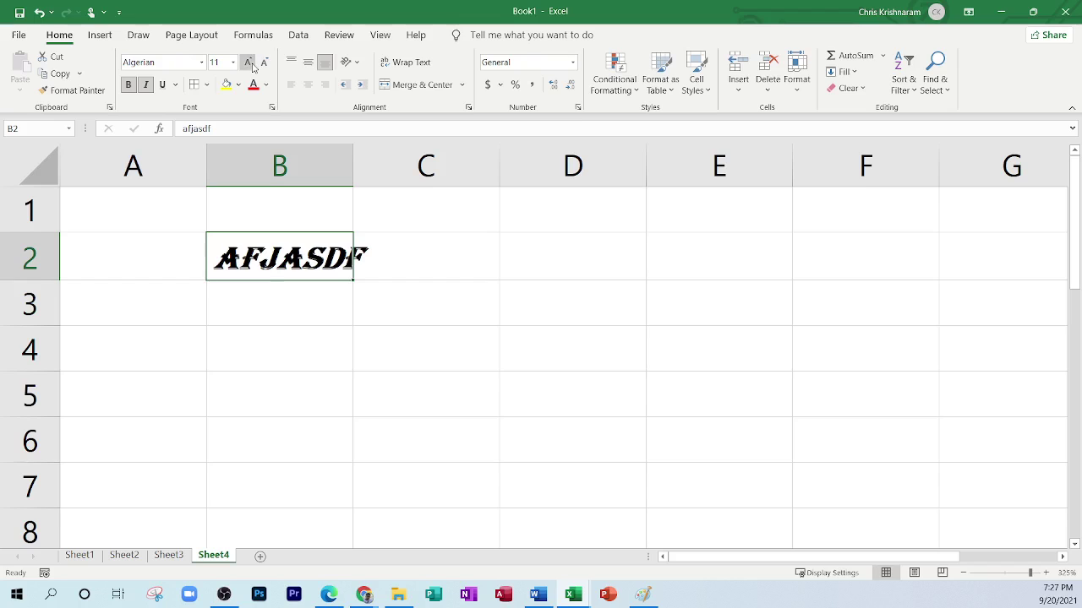
click(247, 62)
click(248, 62)
click(247, 62)
Give cell B2 a red font color and a black fill.
click(253, 85)
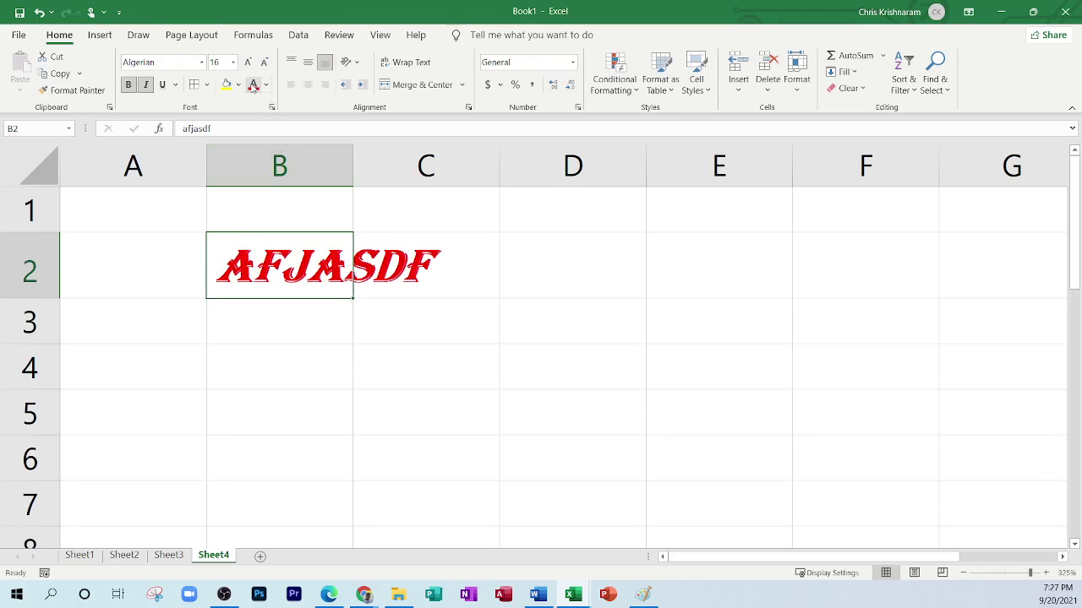
click(238, 85)
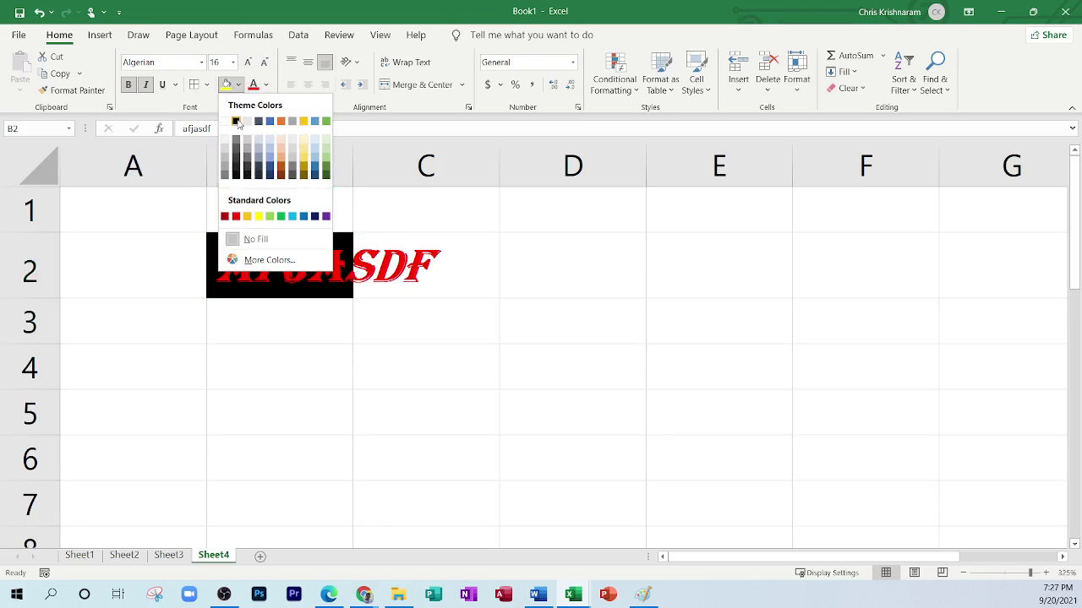
click(237, 123)
click(357, 329)
Insert a new comment on cell B2 without adding text, view it, and reselect the cell.
click(301, 282)
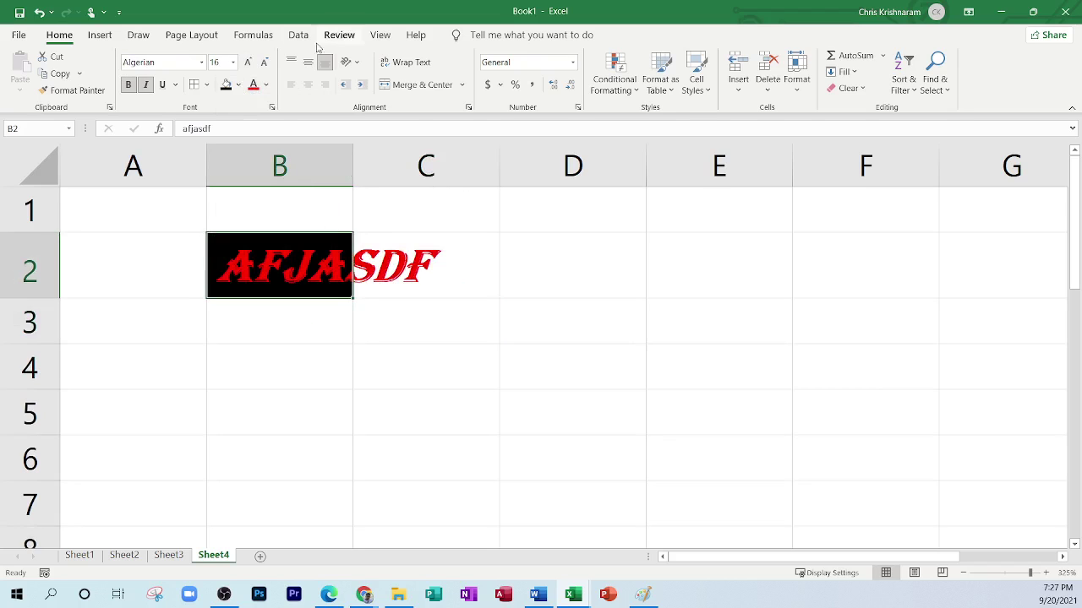
click(339, 35)
click(307, 72)
click(368, 367)
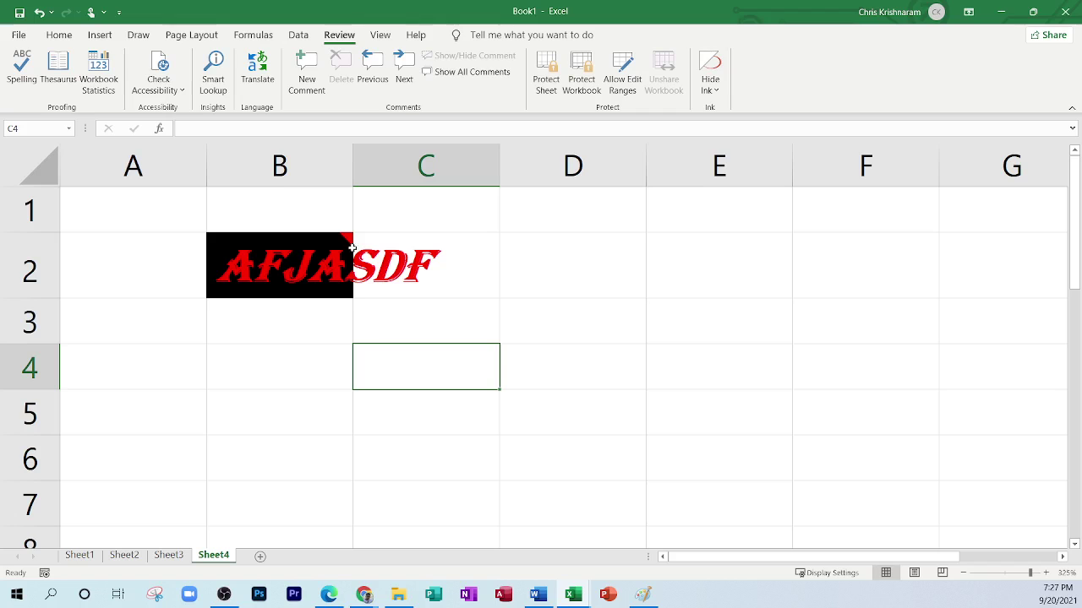
mouse_move(348, 238)
click(299, 258)
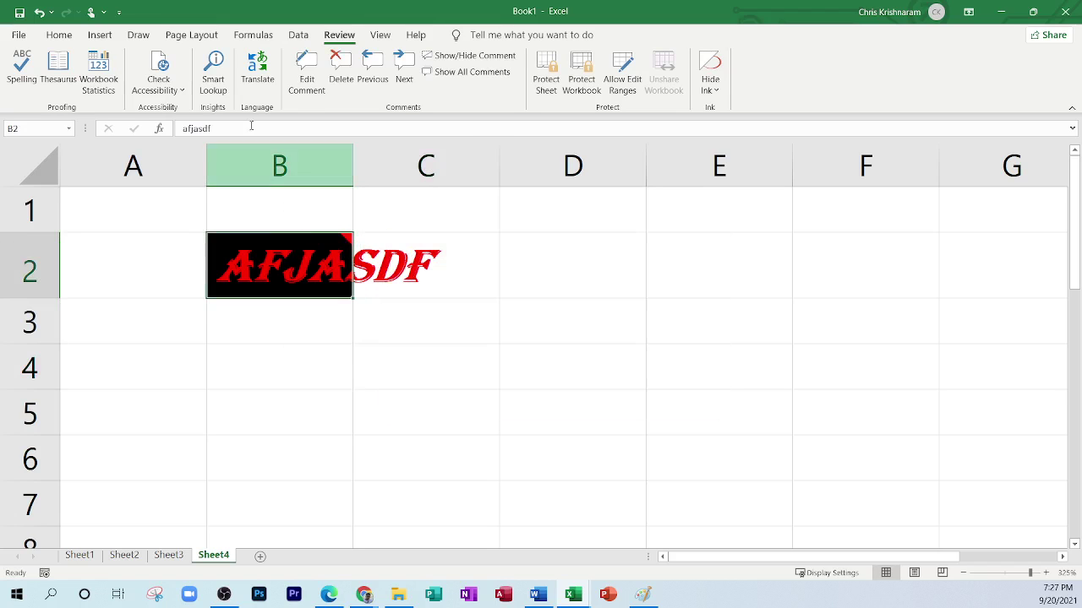
Change the font colour of cell B2 to a light gray theme colour.
click(58, 35)
click(265, 85)
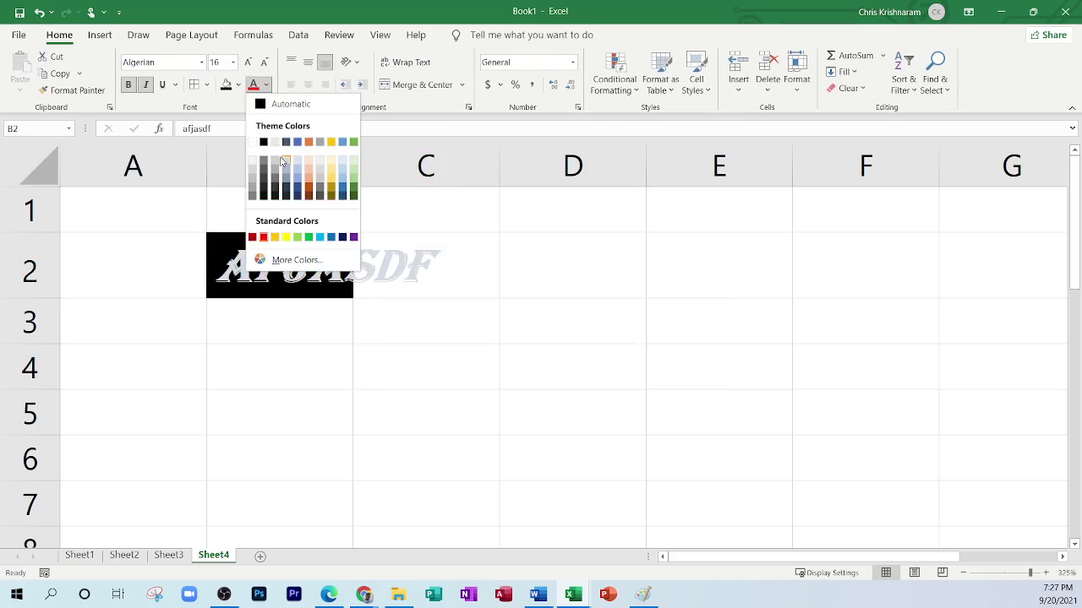
click(565, 287)
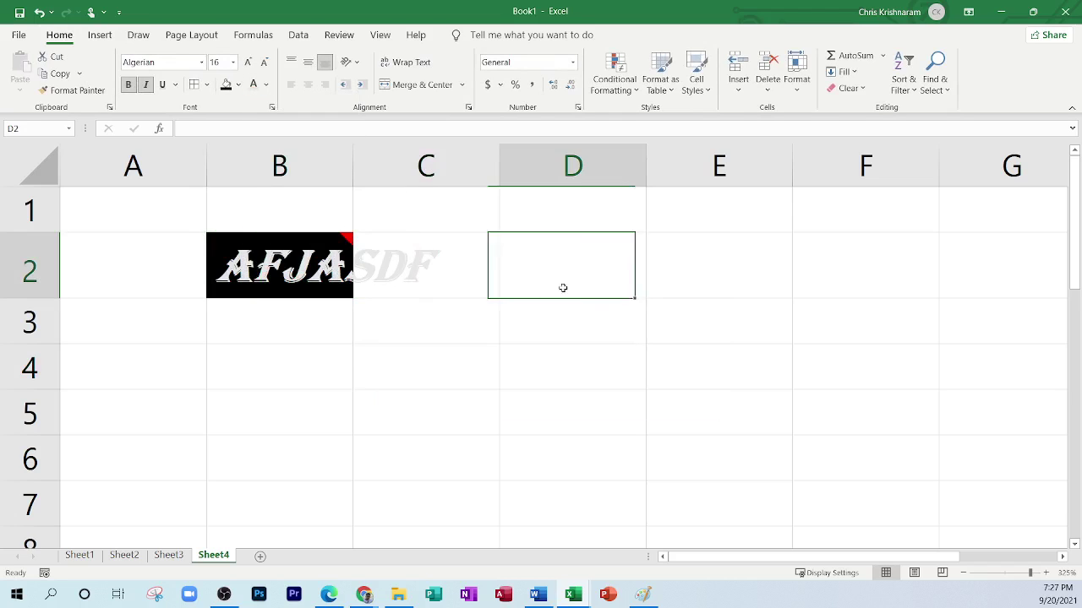
Copy cell B2 with its formatting and comment, and paste it into cell D5.
mouse_move(355, 234)
click(285, 236)
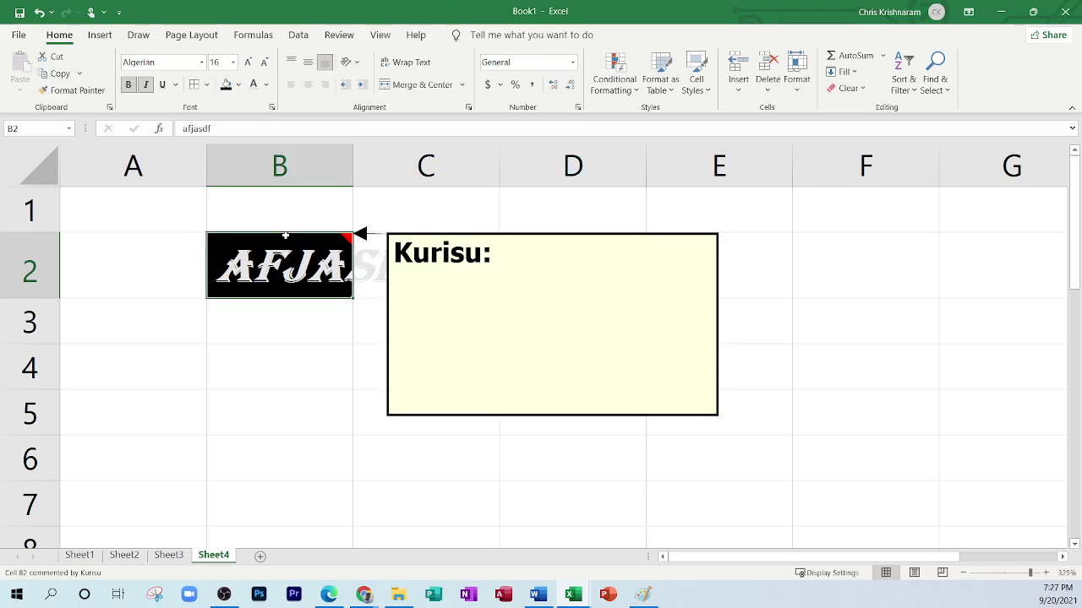
key(ctrl+c)
click(603, 408)
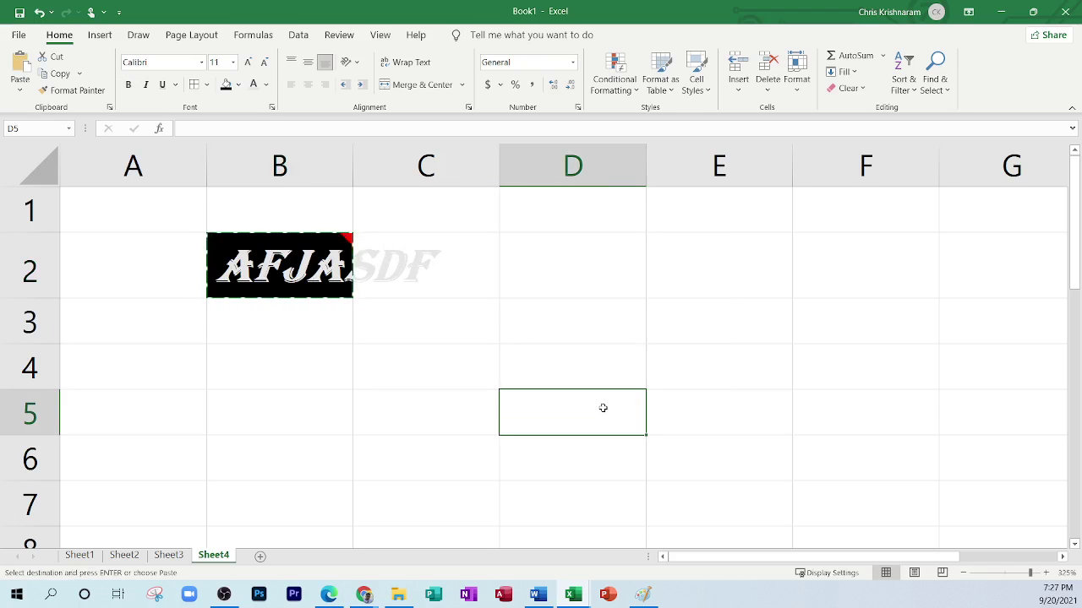
key(ctrl+v)
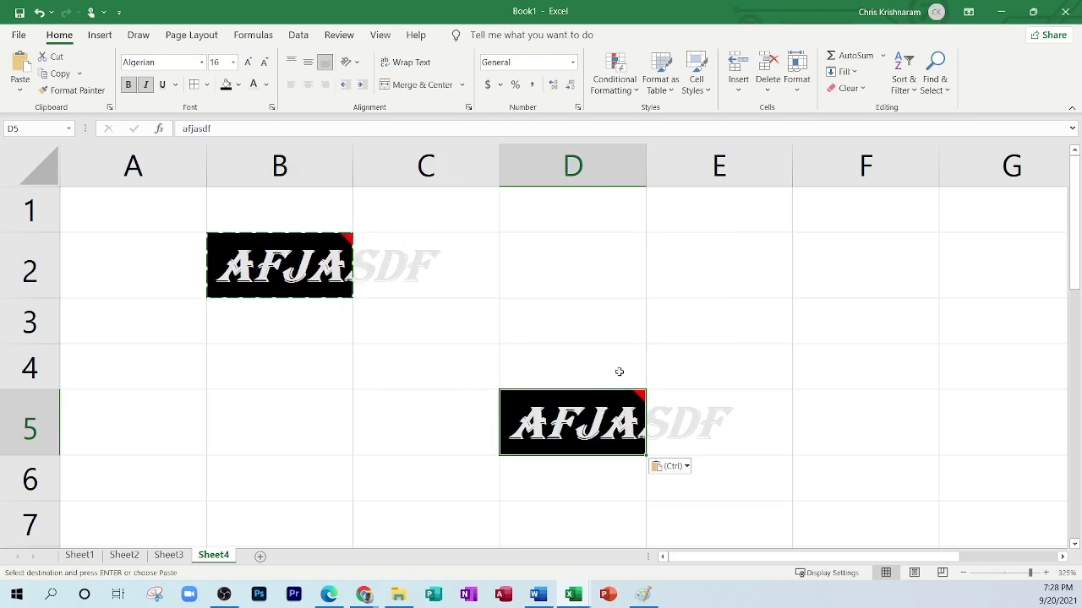
click(571, 310)
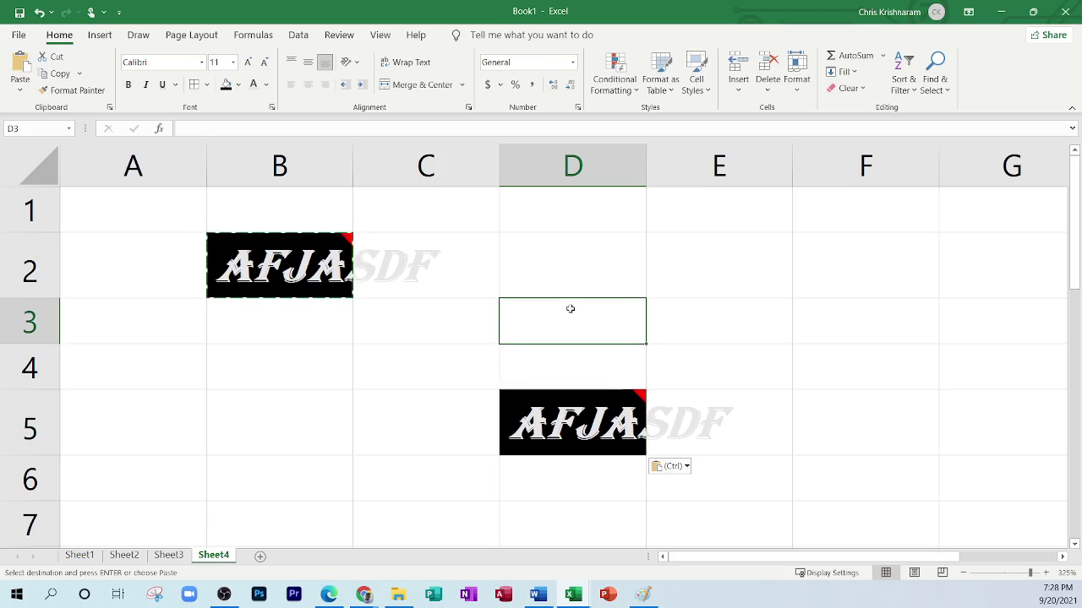
Switch to the spreadsheet features PDF in Edge, skim ahead through the title locking section, and return to page 2.
click(1000, 12)
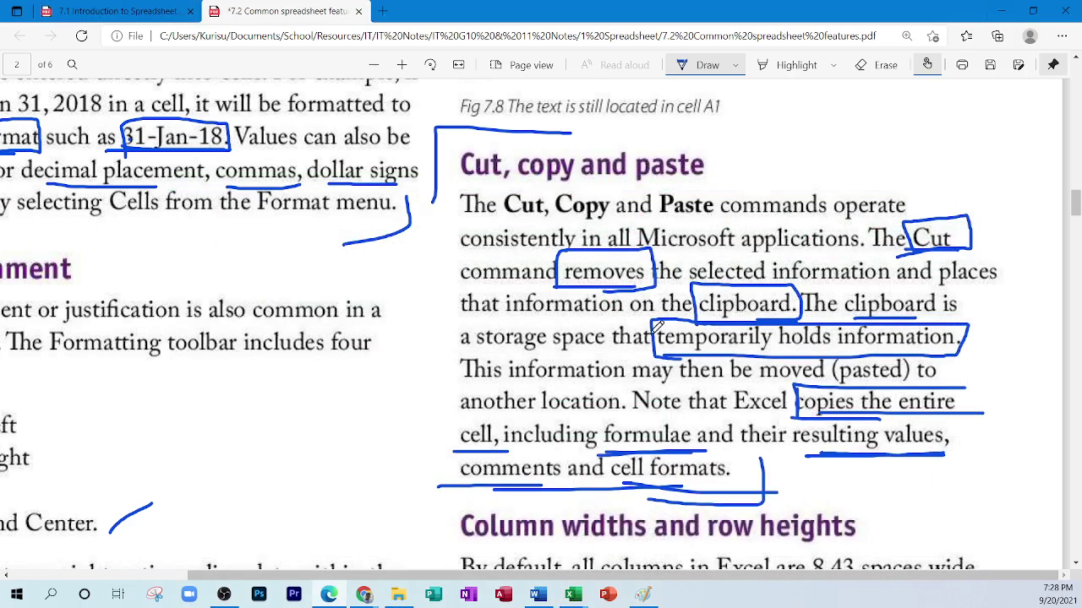
ctrl+scroll(650, 328, down, 3)
scroll(650, 328, down, 10)
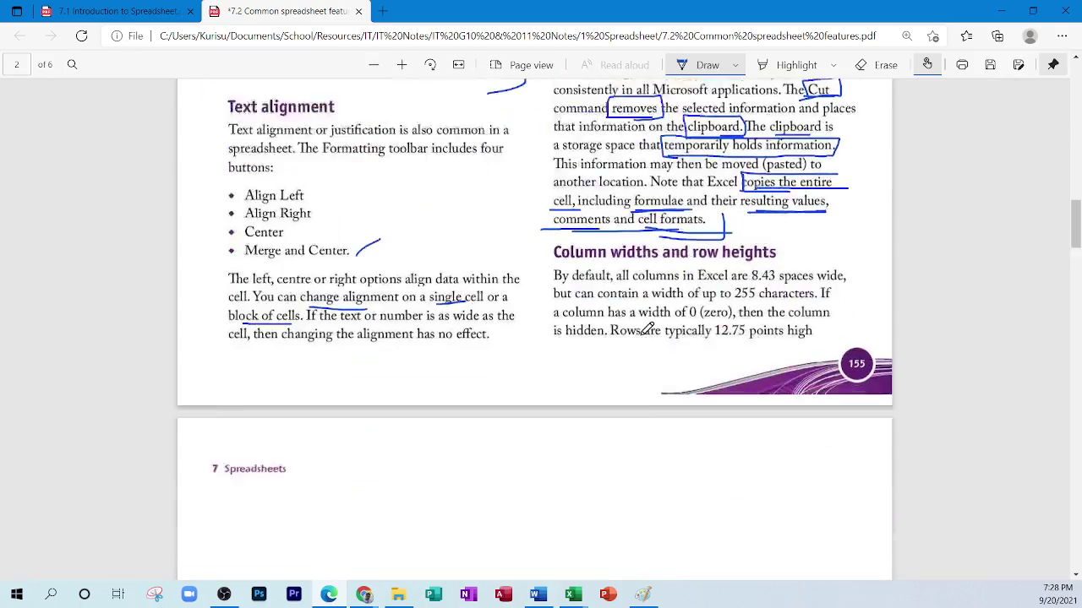
scroll(647, 329, down, 7)
scroll(647, 328, up, 10)
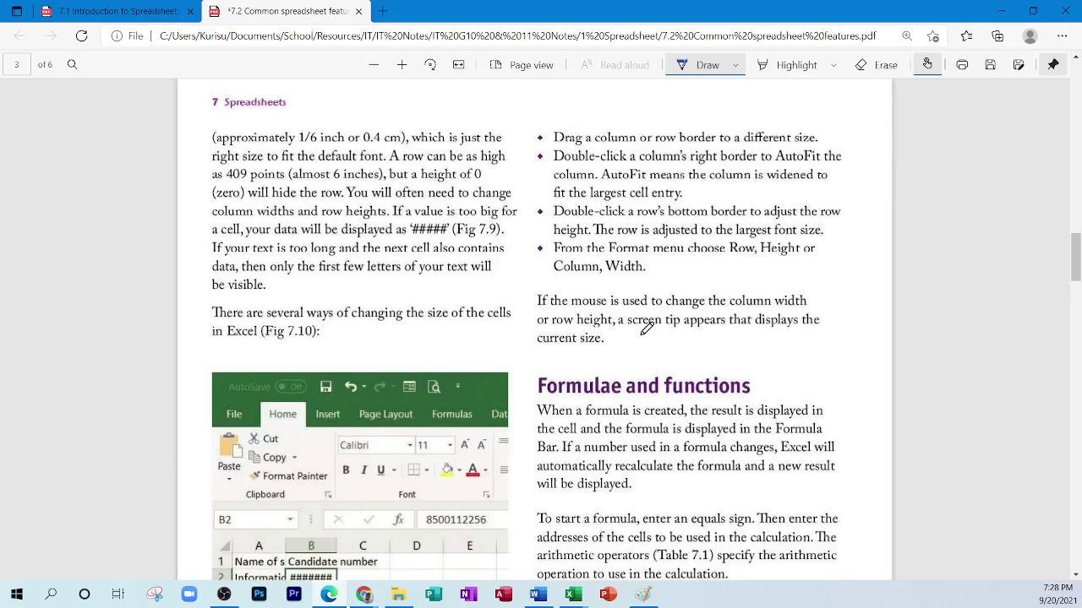
scroll(647, 328, down, 10)
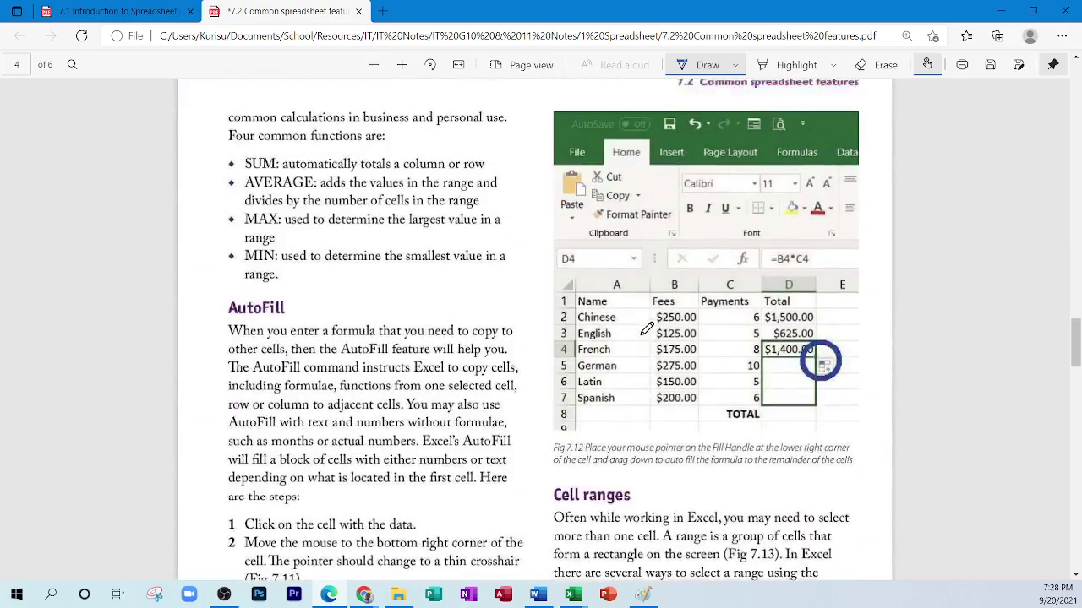
scroll(647, 329, down, 12)
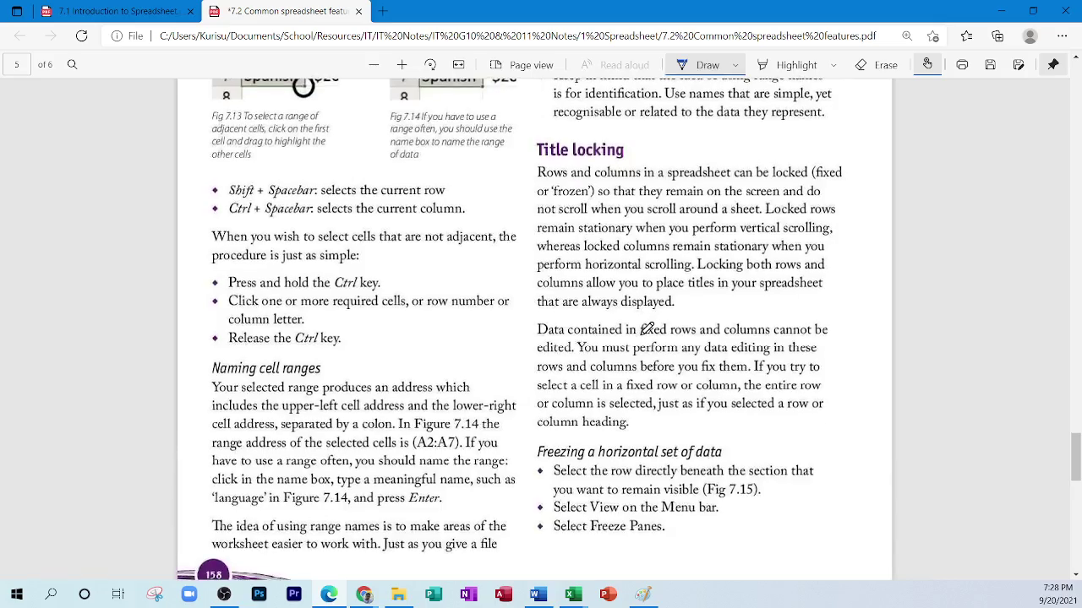
scroll(646, 329, down, 12)
scroll(647, 328, up, 4)
scroll(646, 329, up, 20)
scroll(647, 329, up, 10)
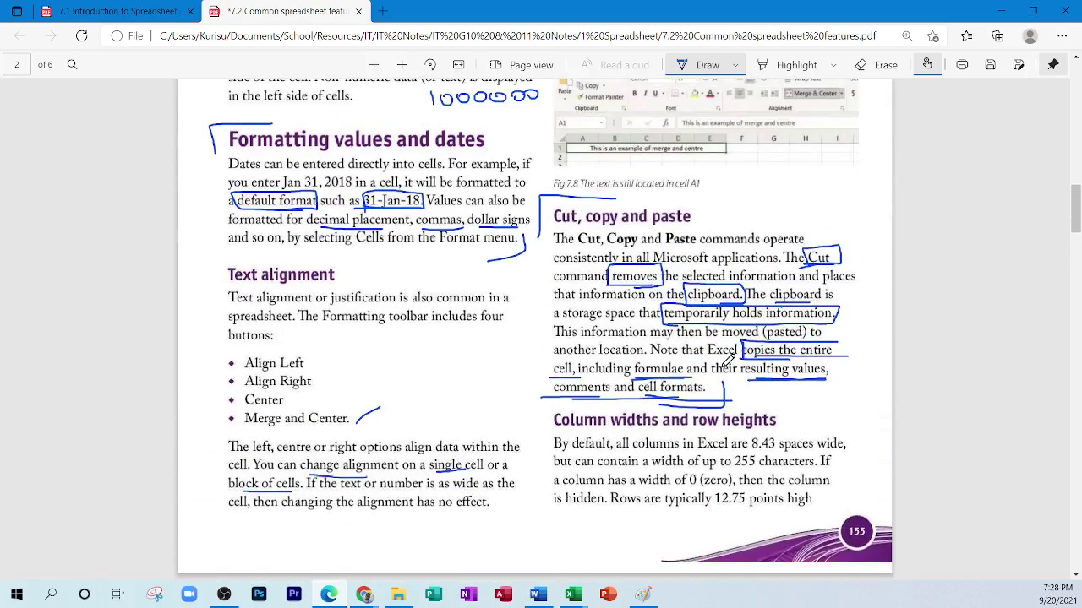
Look over the pages on column widths, formulae and functions, and return enlarged to the "Column widths and row heights" section on page 155.
scroll(755, 337, down, 1)
scroll(752, 337, up, 2)
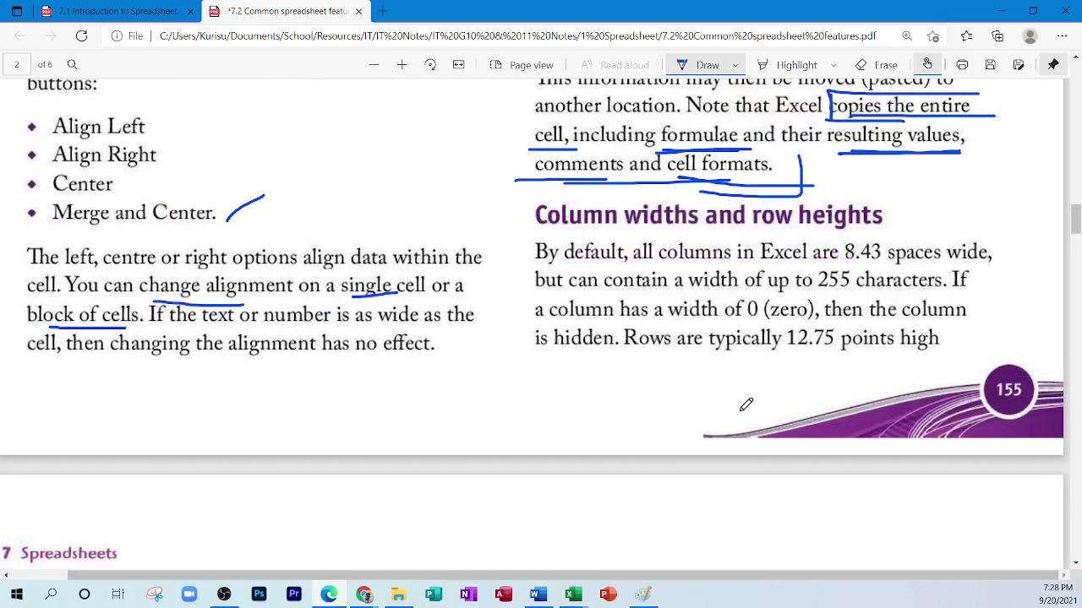
scroll(744, 406, up, 2)
scroll(681, 428, down, 3)
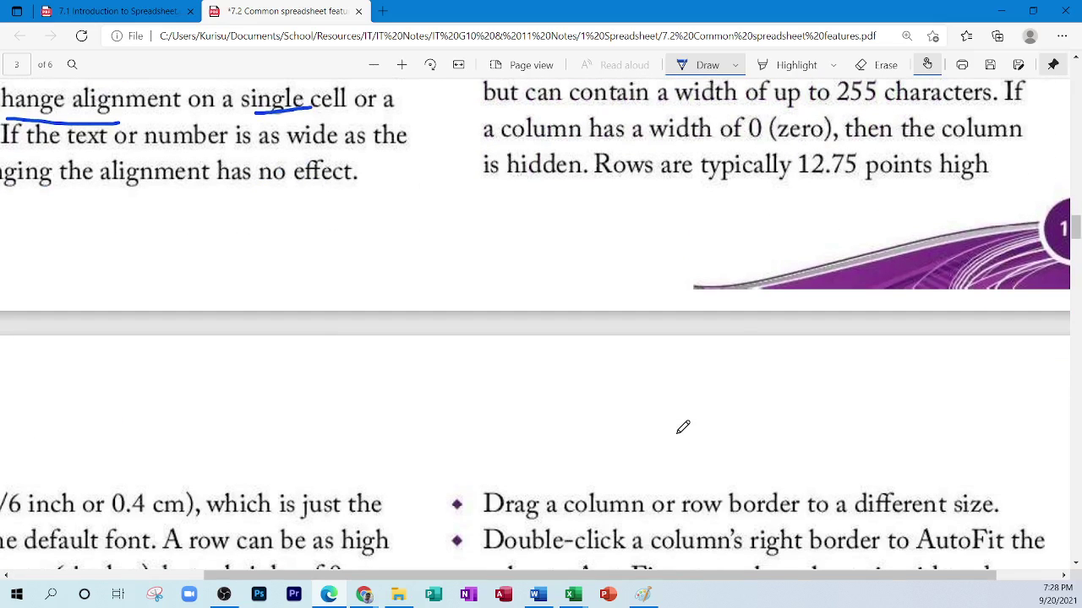
scroll(683, 427, down, 2)
scroll(683, 428, down, 15)
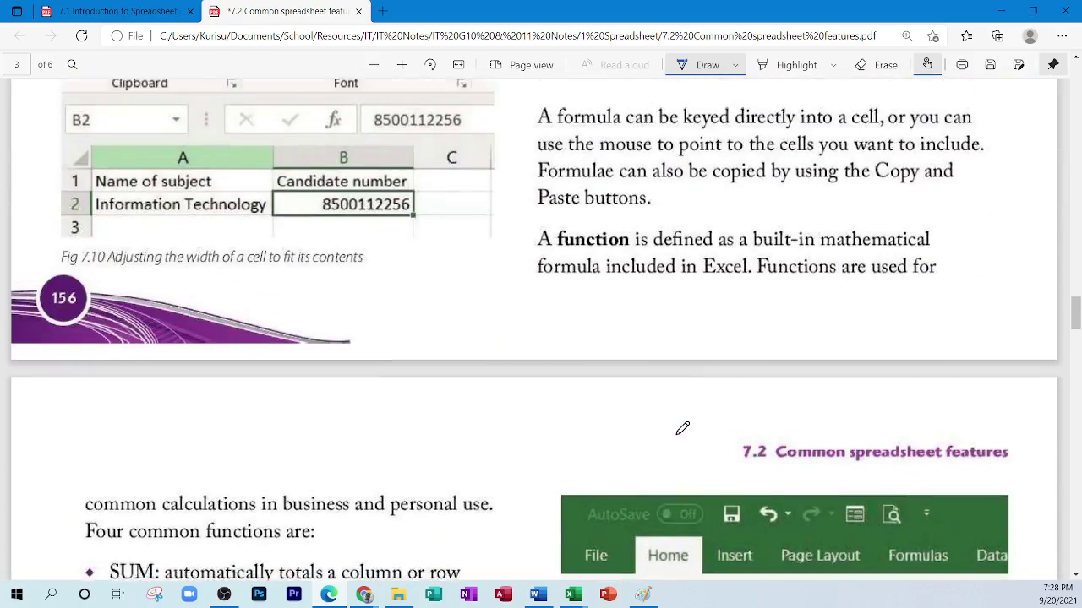
scroll(683, 427, up, 10)
scroll(683, 427, down, 5)
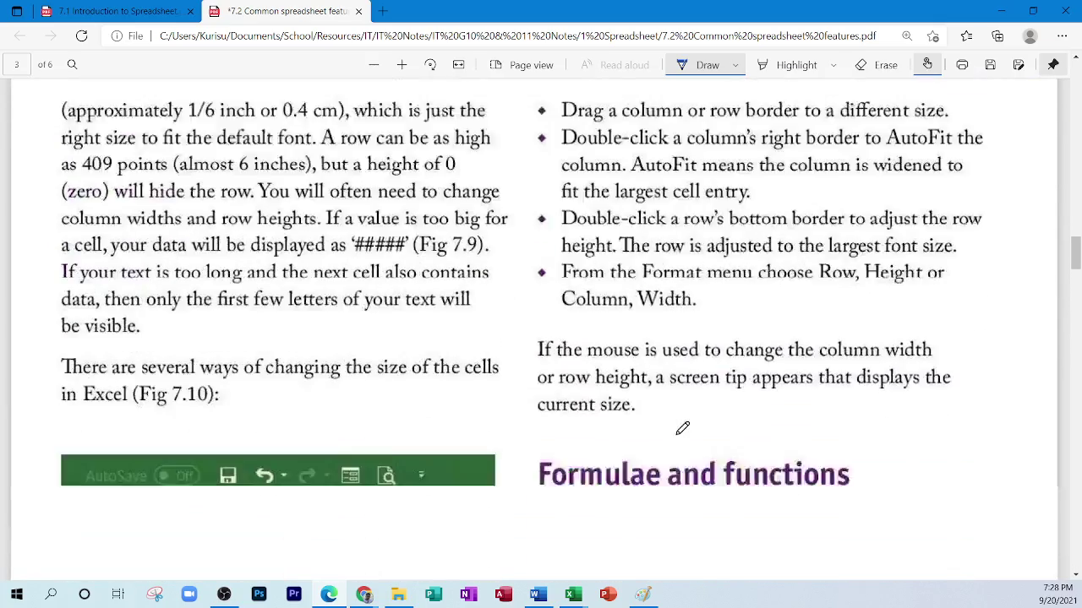
scroll(678, 415, down, 15)
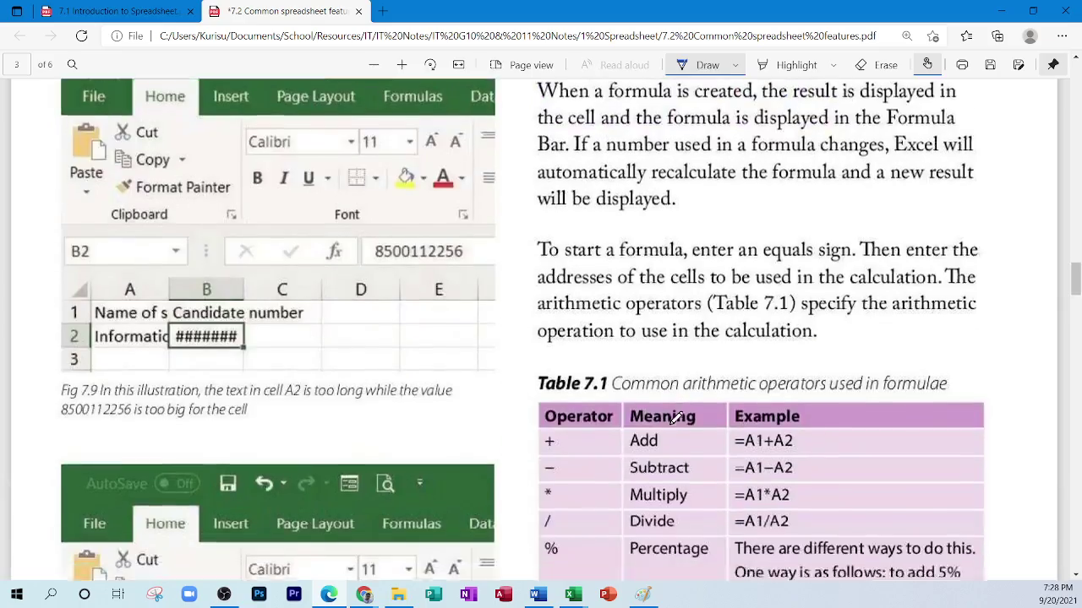
scroll(676, 418, down, 13)
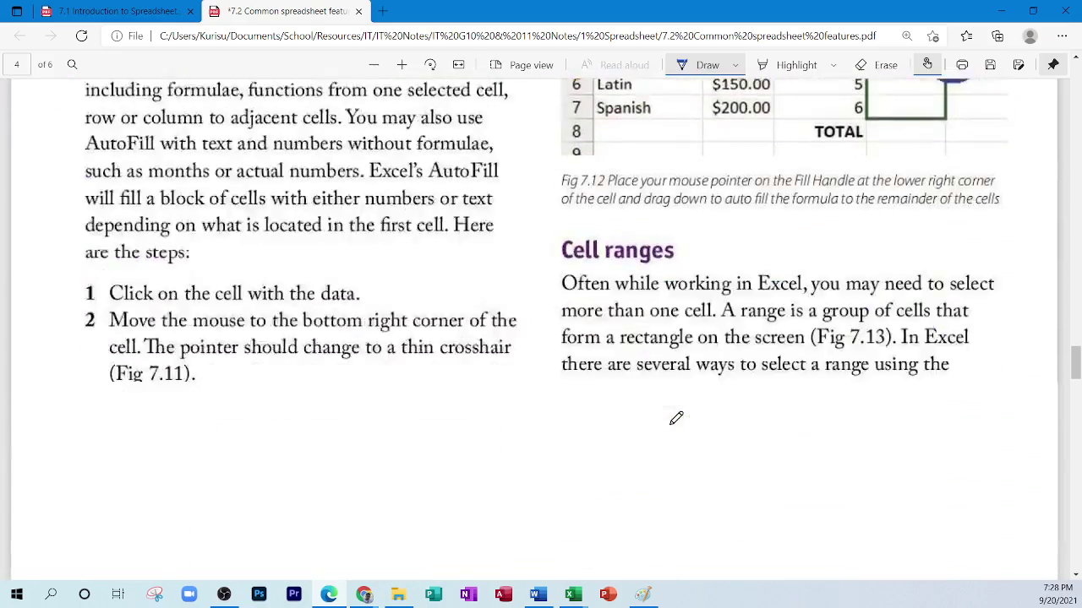
scroll(676, 419, up, 14)
scroll(676, 418, up, 20)
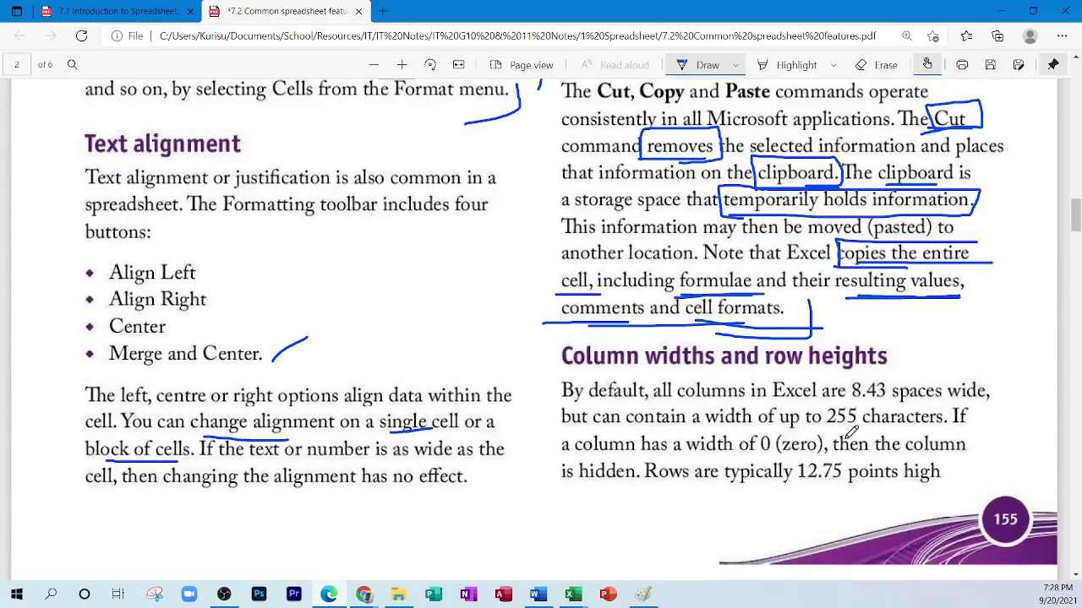
scroll(882, 417, up, 3)
scroll(882, 417, down, 2)
scroll(659, 393, down, 1)
scroll(660, 400, down, 10)
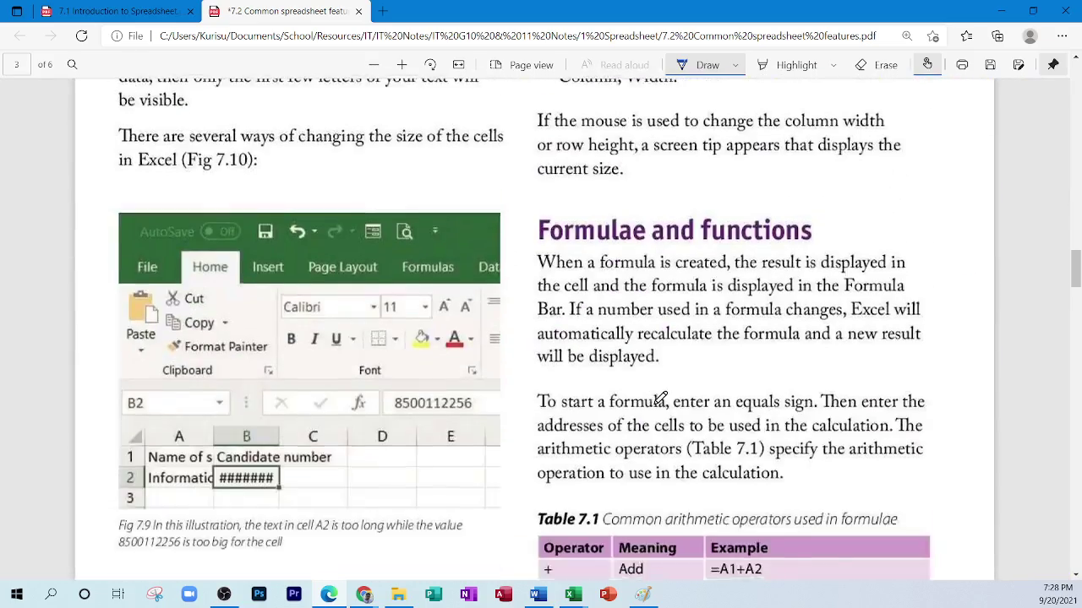
scroll(661, 398, up, 10)
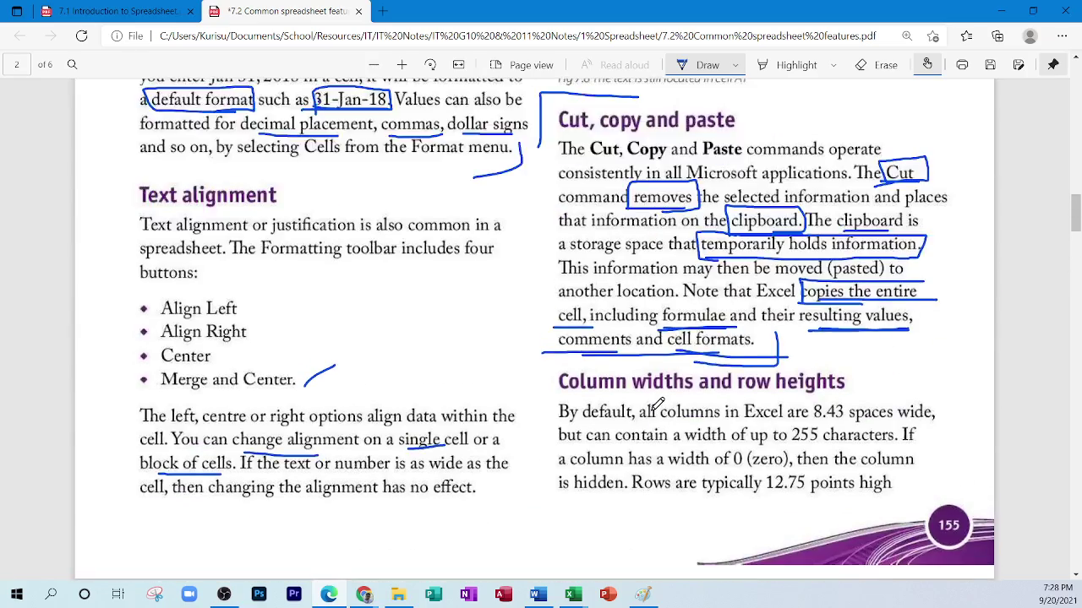
scroll(657, 404, up, 3)
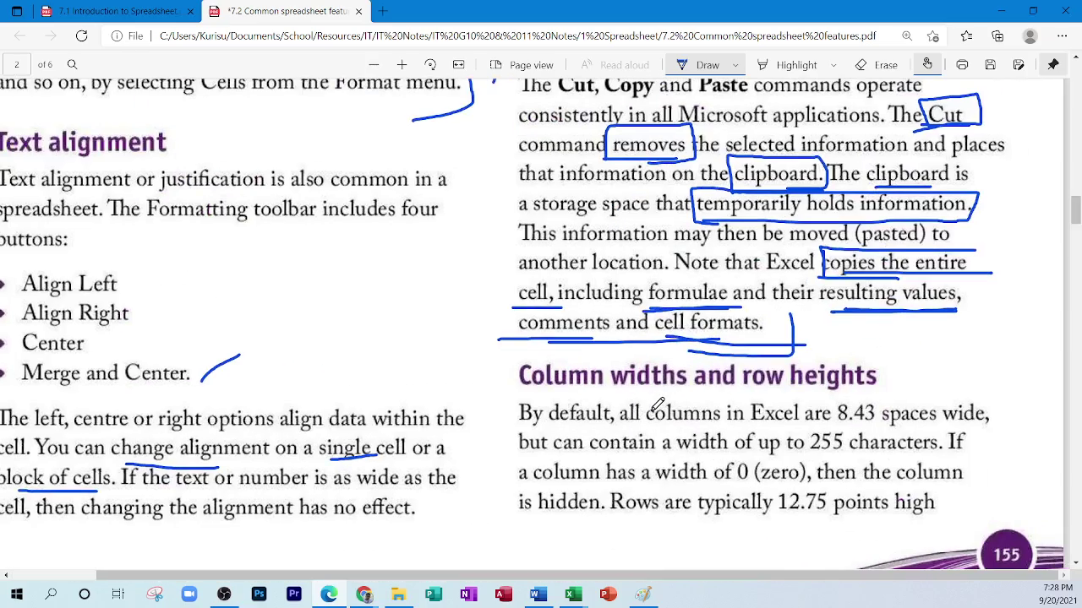
scroll(658, 406, down, 2)
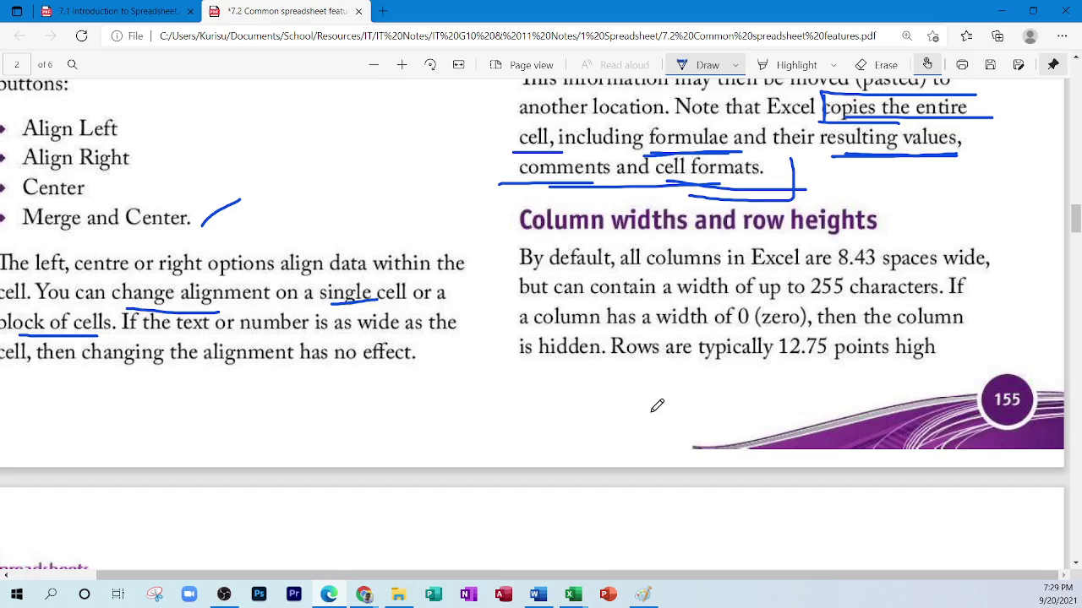
Underline "8.43 spaces", "255", "0 (zero)" and "hidden" in the column widths and row heights paragraph.
click(699, 68)
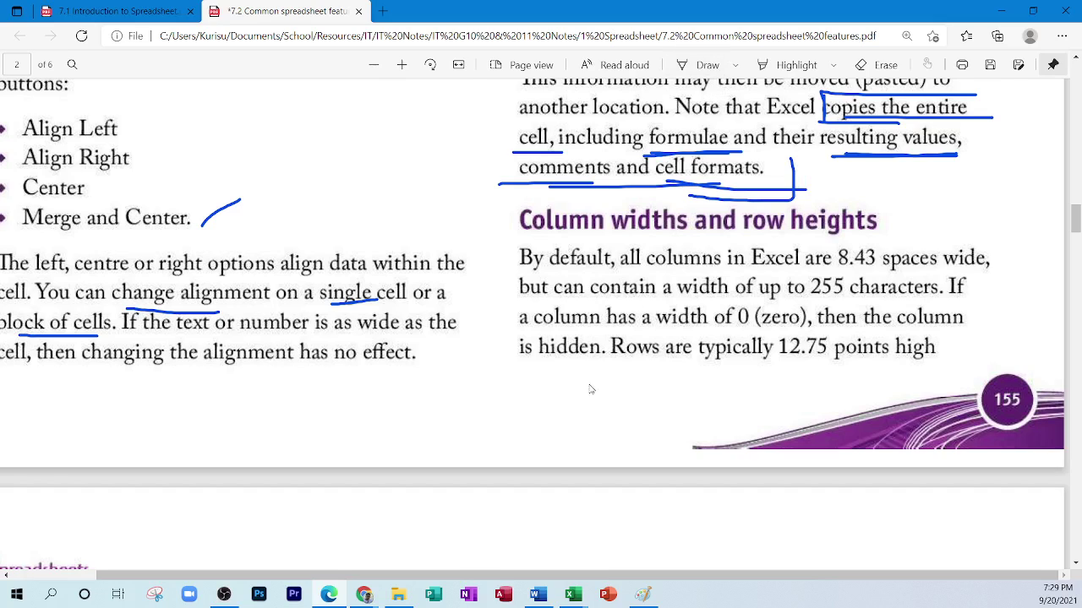
click(701, 64)
drag(841, 272, 940, 271)
drag(812, 298, 868, 297)
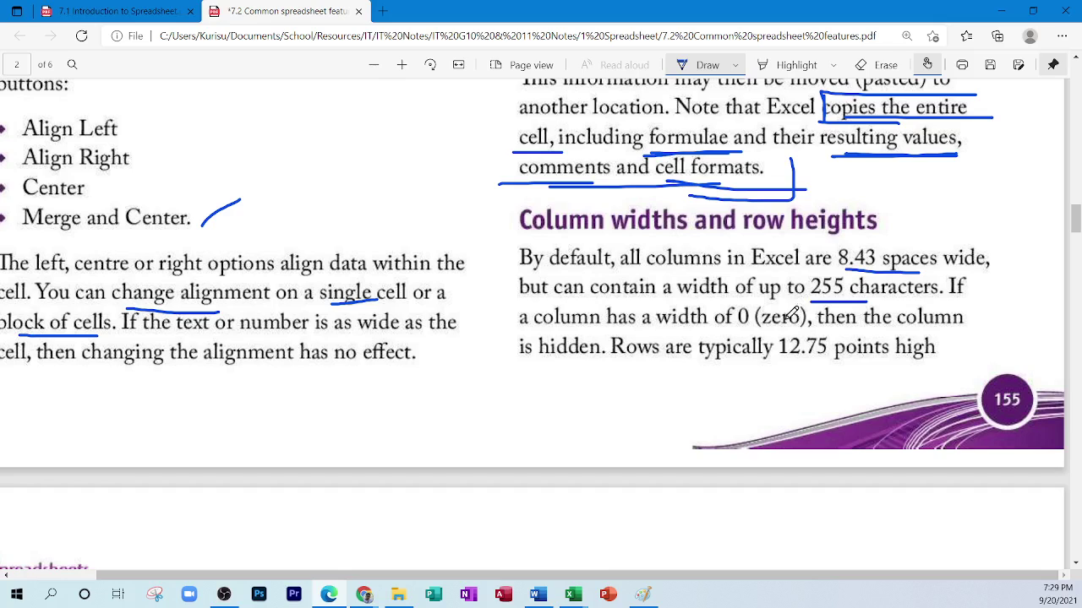
drag(728, 332, 783, 329)
drag(538, 366, 580, 366)
click(695, 70)
Underline "height of 0" and "will hide the row" in the first paragraph of PDF page 3.
scroll(541, 321, down, 5)
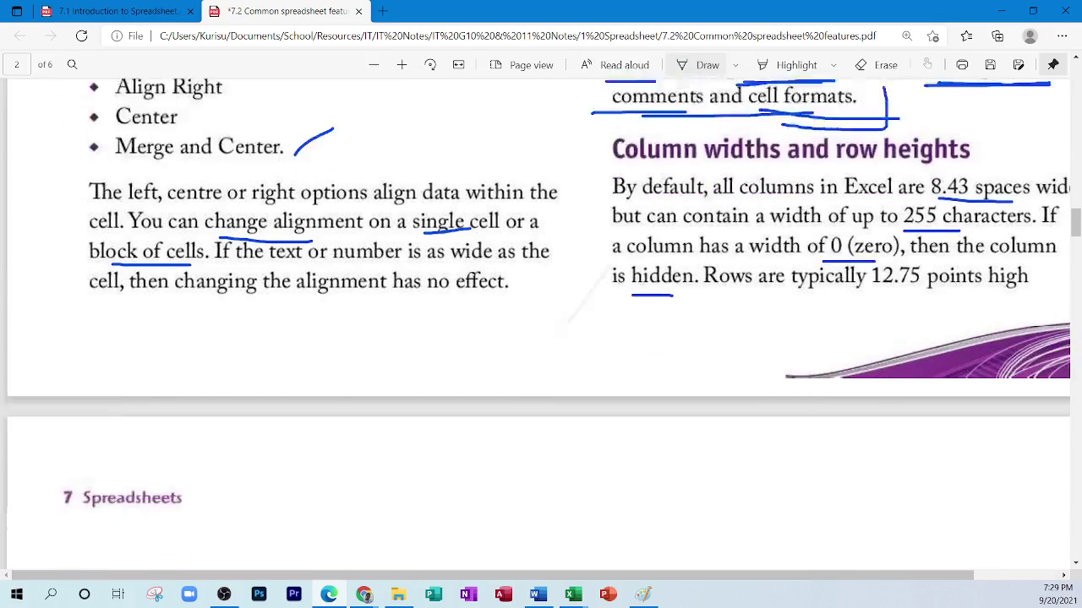
scroll(792, 437, up, 1)
scroll(792, 437, right, 1)
scroll(856, 428, right, 1)
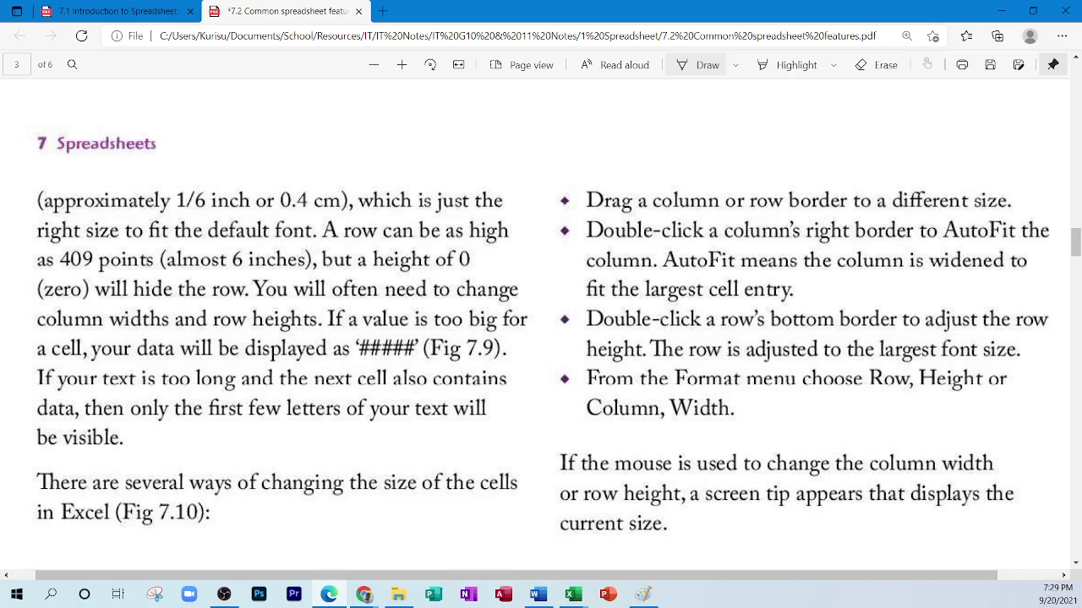
click(708, 65)
drag(370, 269, 499, 267)
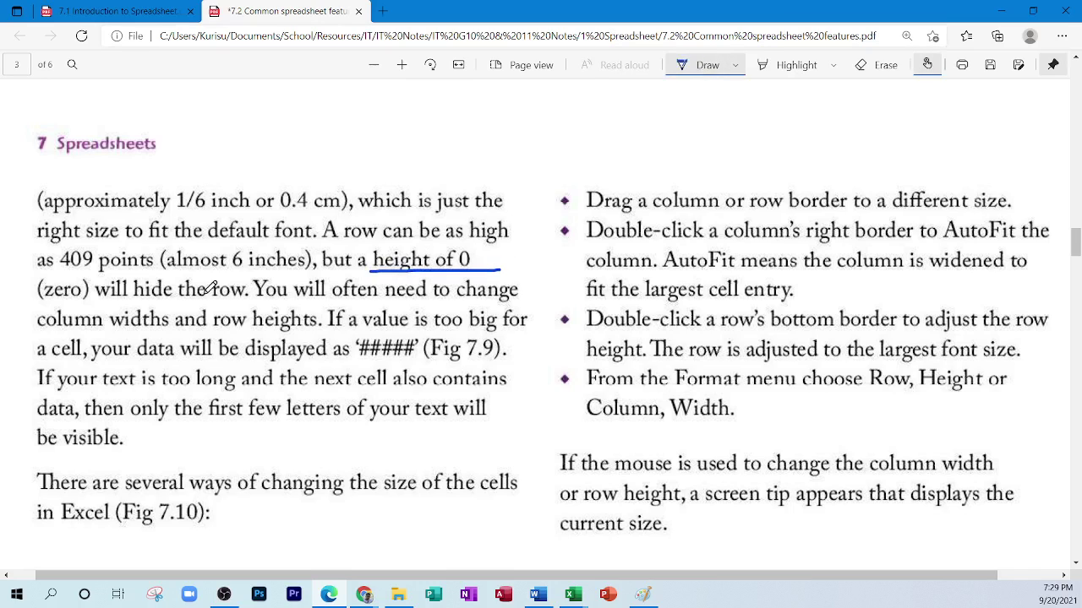
drag(108, 304, 230, 303)
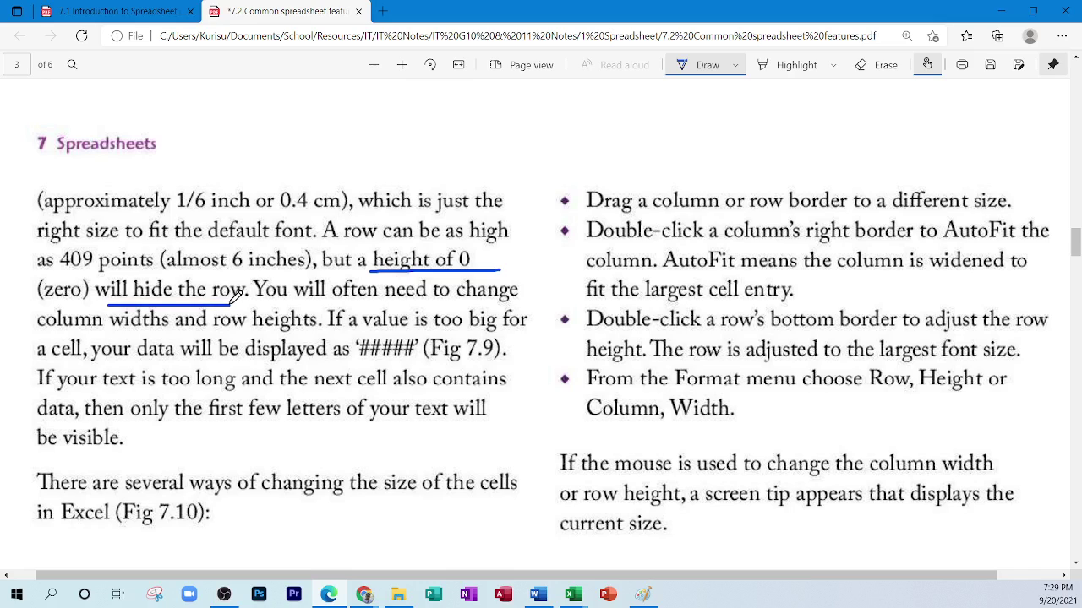
Underline "displayed as '#####'", "too big for a cell", "text is too long", "first few letters of your text" and "be visible" in the same paragraph.
mouse_move(305, 363)
mouse_down()
mouse_move(399, 358)
mouse_move(517, 331)
mouse_up()
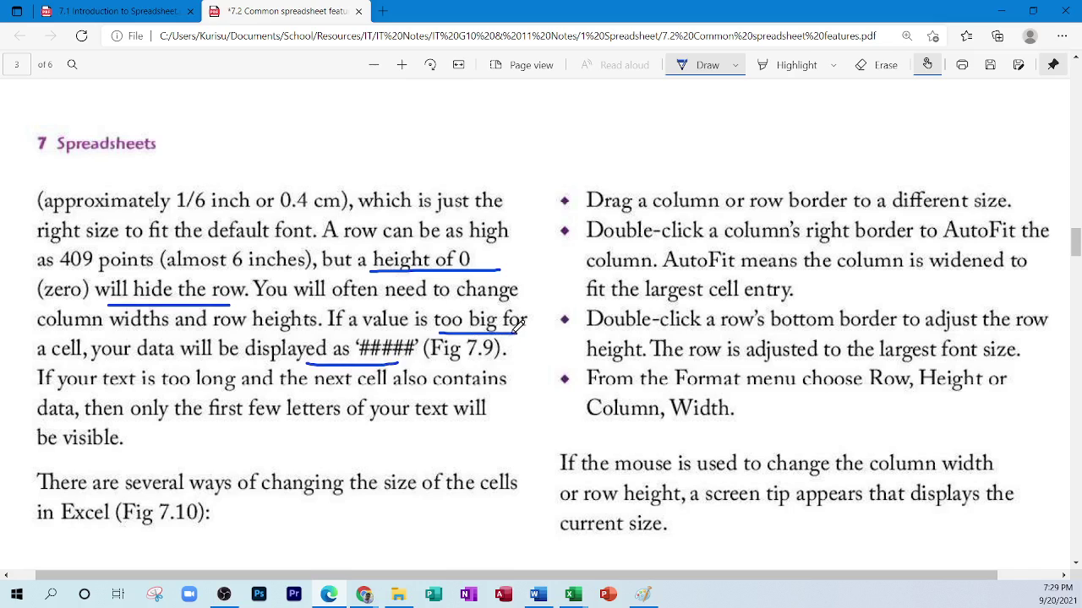
drag(49, 366, 88, 365)
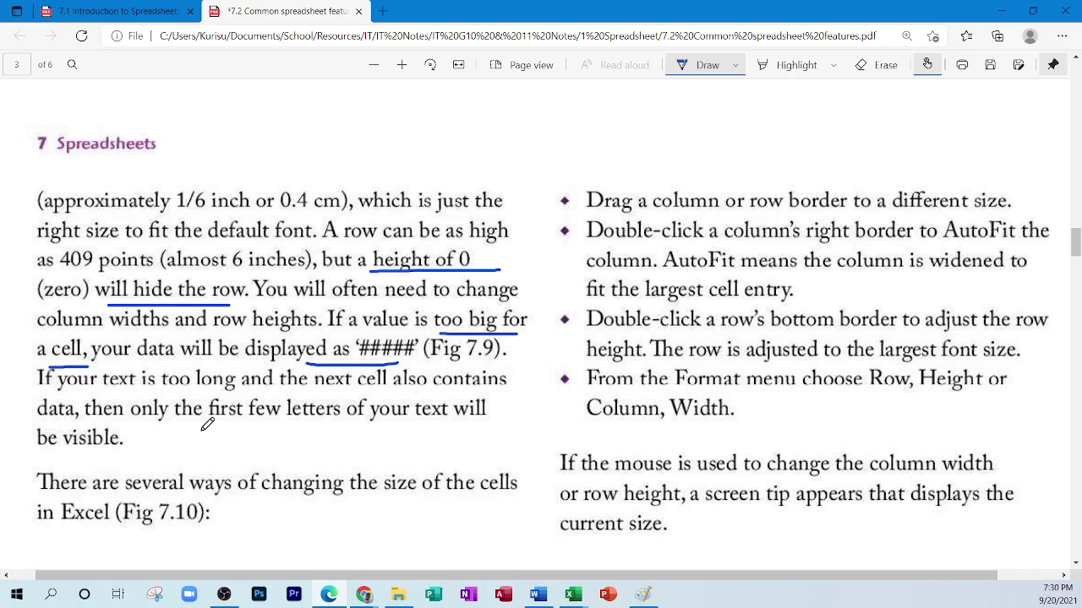
drag(108, 389, 235, 389)
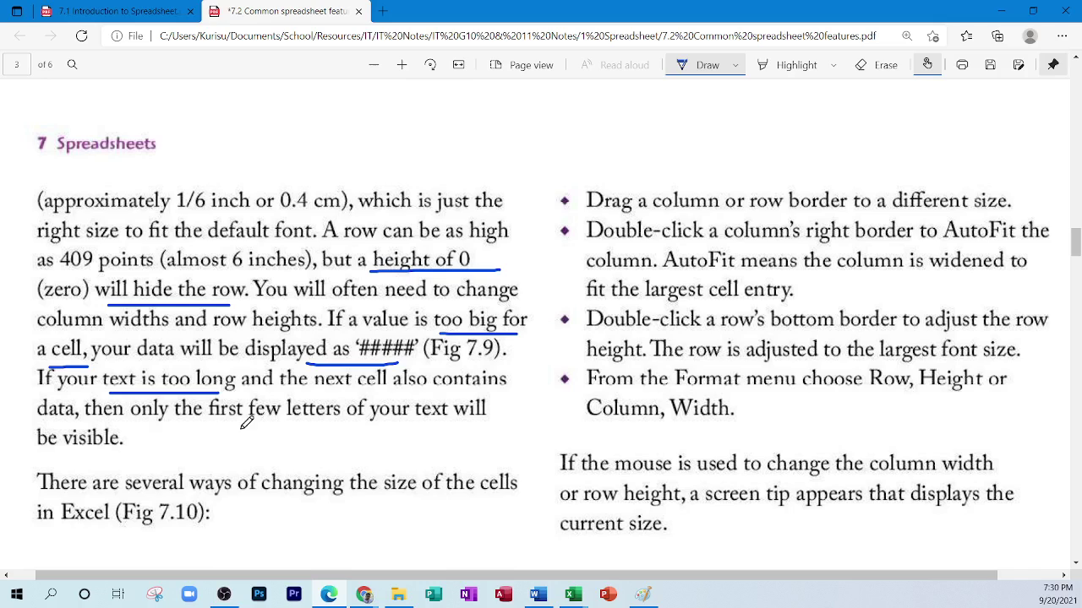
drag(219, 424, 435, 423)
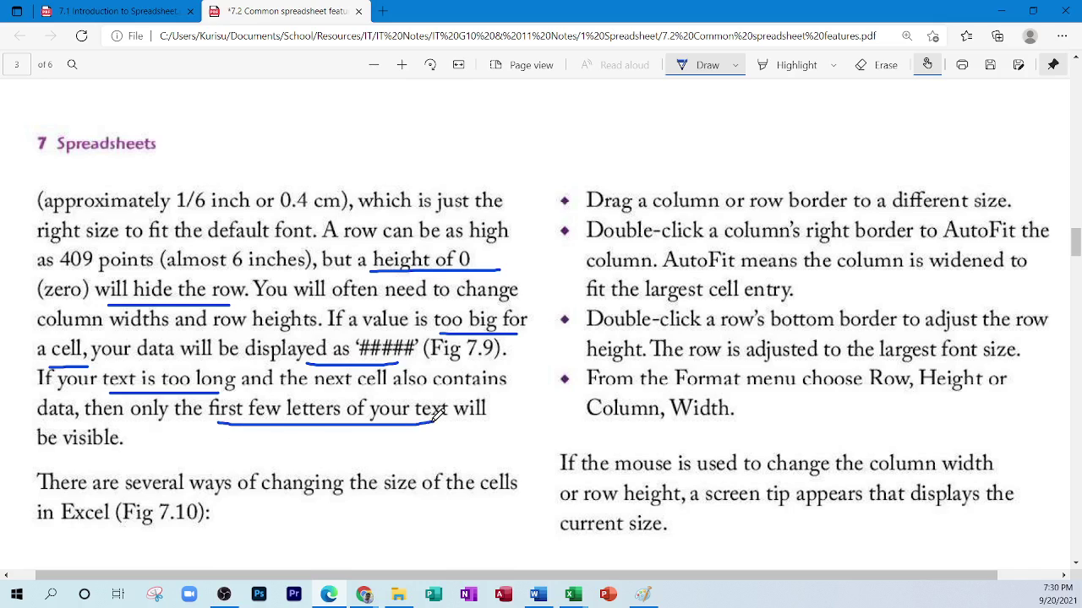
drag(48, 452, 146, 452)
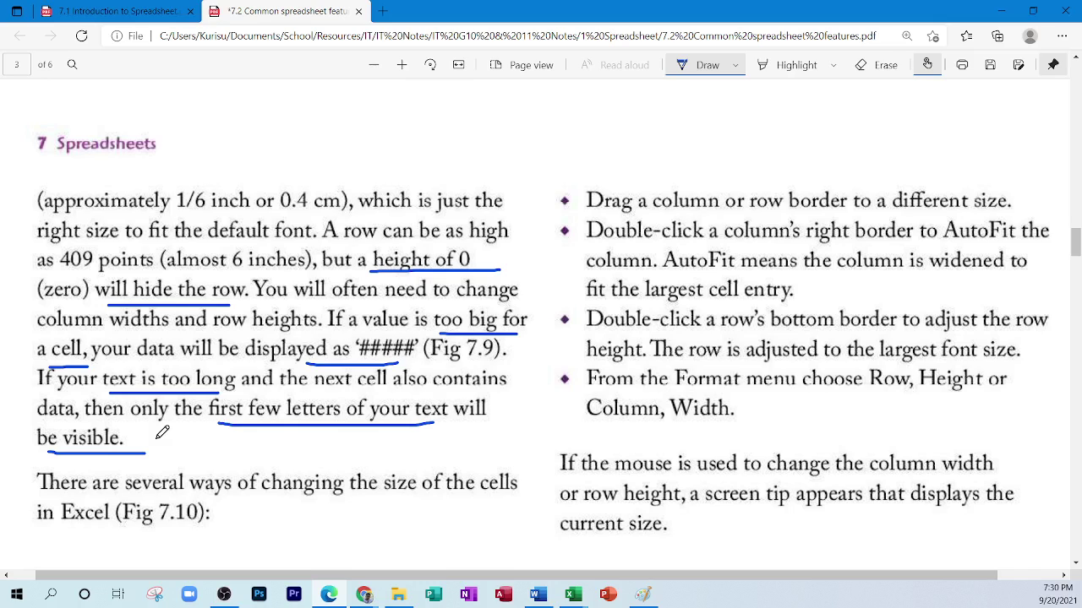
Draw opening and closing corner brackets around the resizing methods, from the "Drag a column or row border" bullet to "current size".
drag(541, 229, 630, 168)
drag(635, 541, 686, 525)
scroll(461, 413, down, 3)
scroll(461, 412, up, 3)
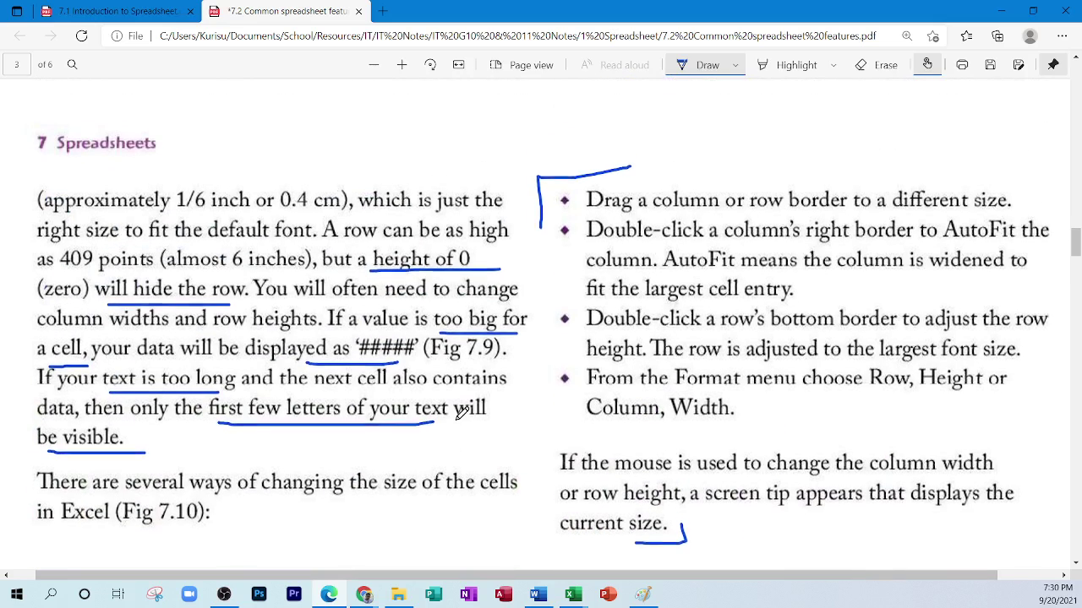
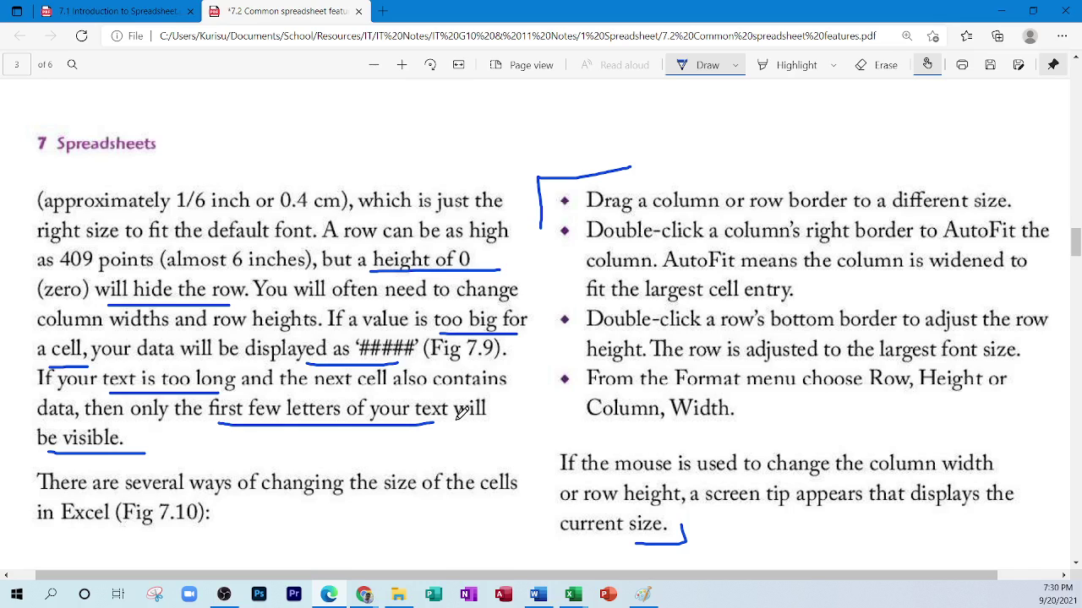
Draw a box around "default" in the Column widths and row heights paragraph on PDF page 2.
scroll(550, 439, up, 8)
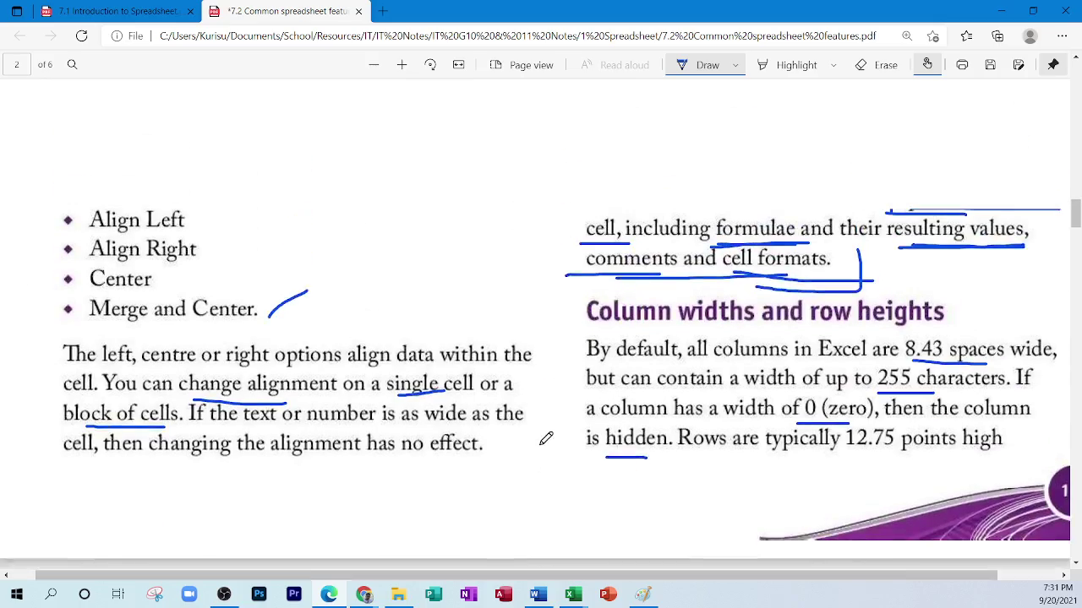
click(1028, 582)
scroll(780, 484, up, 1)
scroll(831, 482, down, 1)
scroll(831, 488, up, 1)
scroll(831, 488, up, 1)
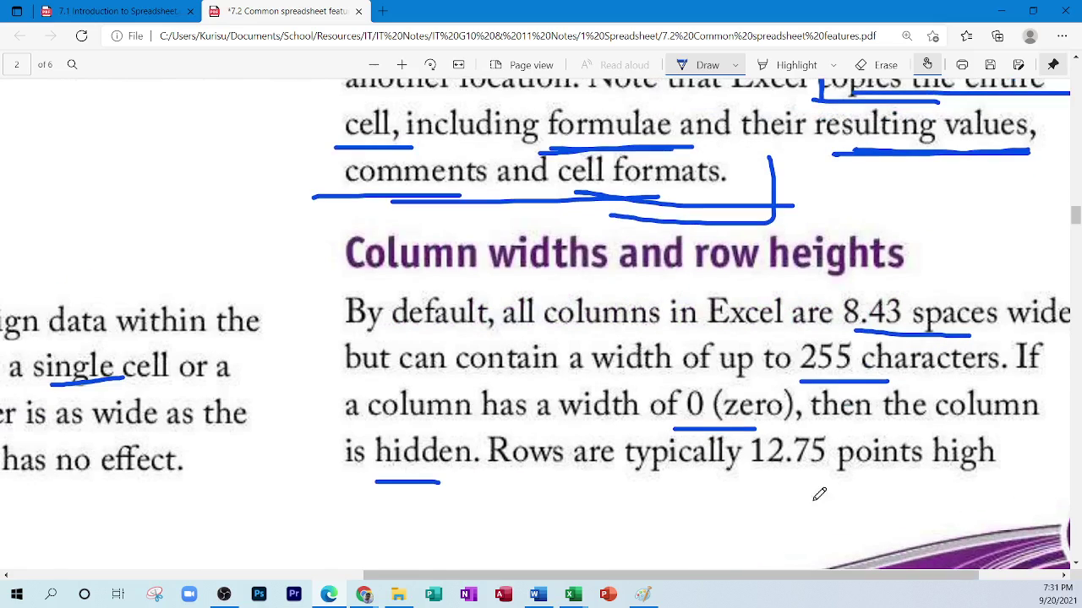
scroll(828, 490, right, 3)
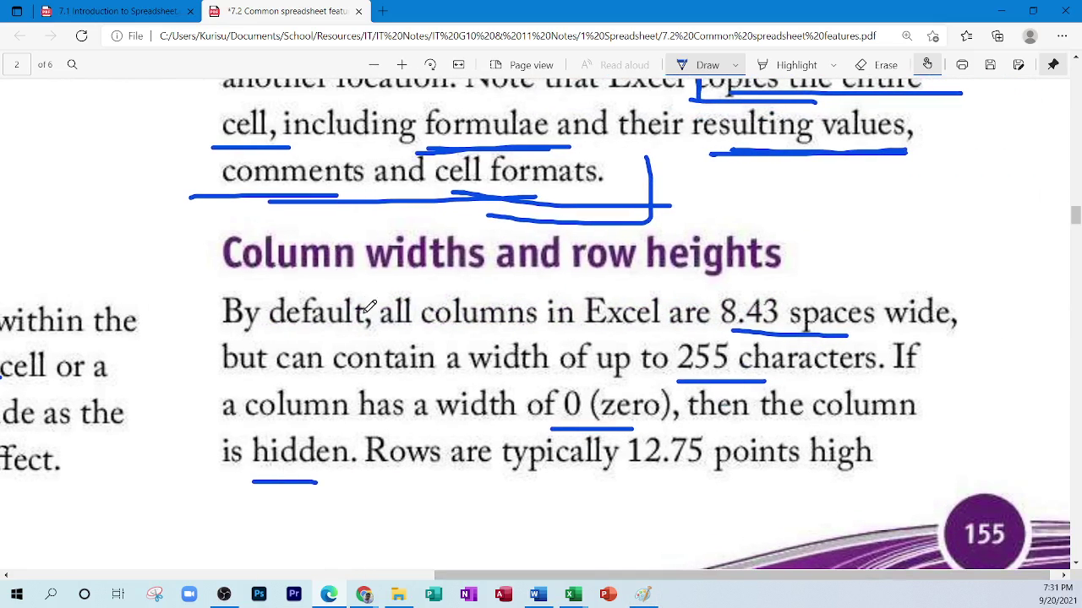
mouse_move(271, 332)
mouse_down()
mouse_move(368, 333)
mouse_move(371, 301)
mouse_move(258, 321)
mouse_move(292, 331)
mouse_up()
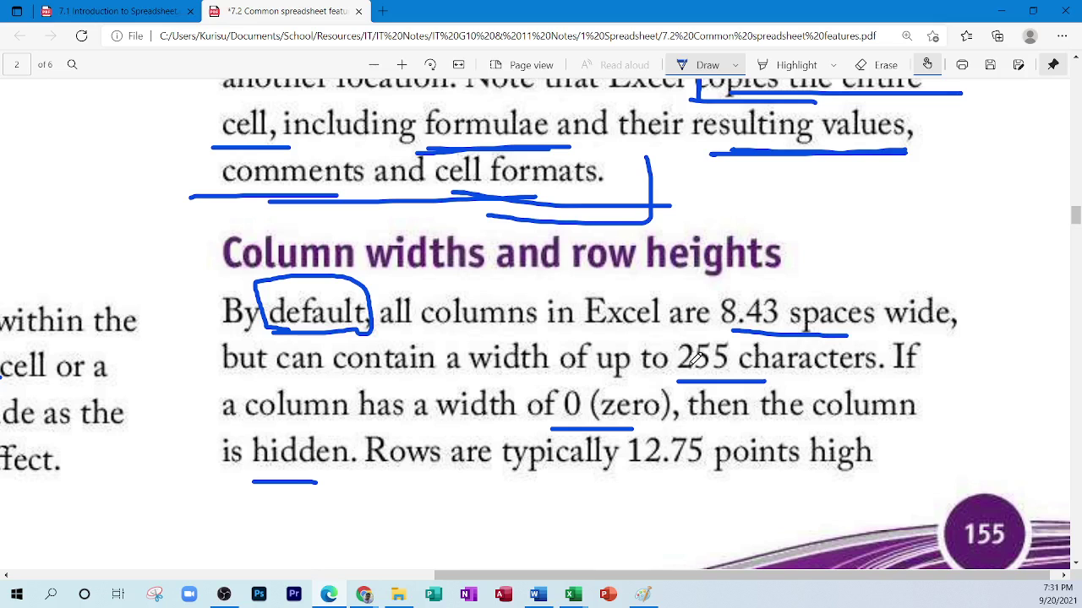
Switch to the Book1 workbook in Excel, add a blank worksheet and zoom it in to 220%.
click(574, 596)
click(622, 510)
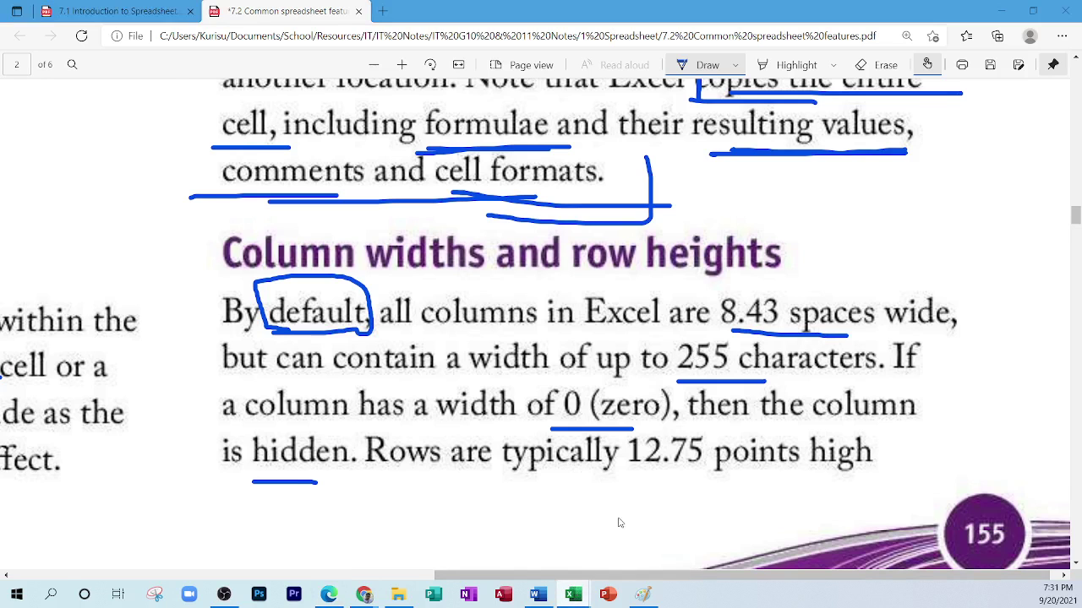
click(259, 556)
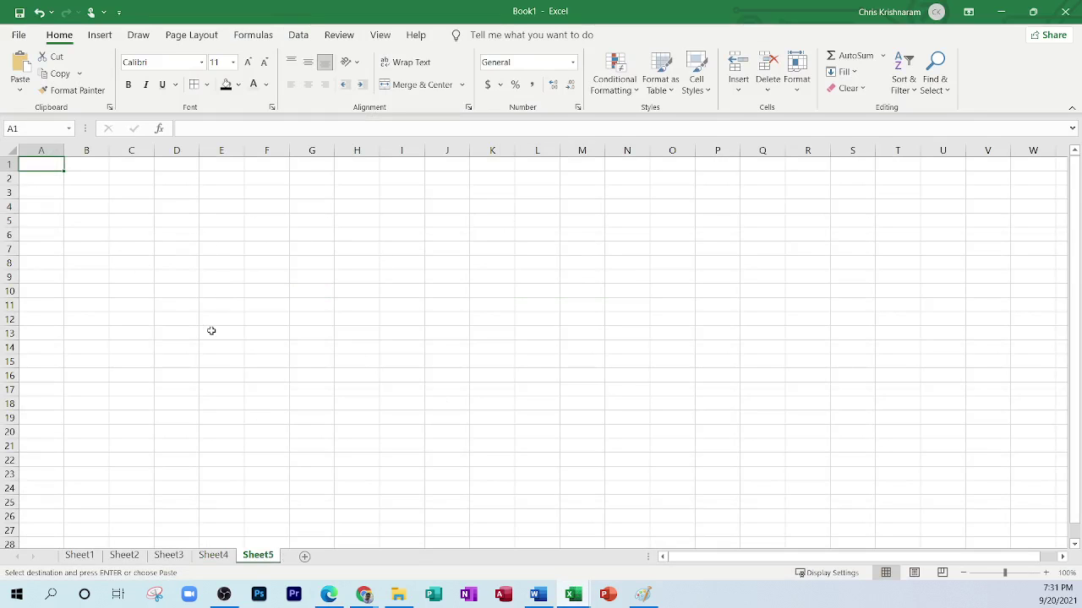
ctrl+scroll(202, 324, up, 8)
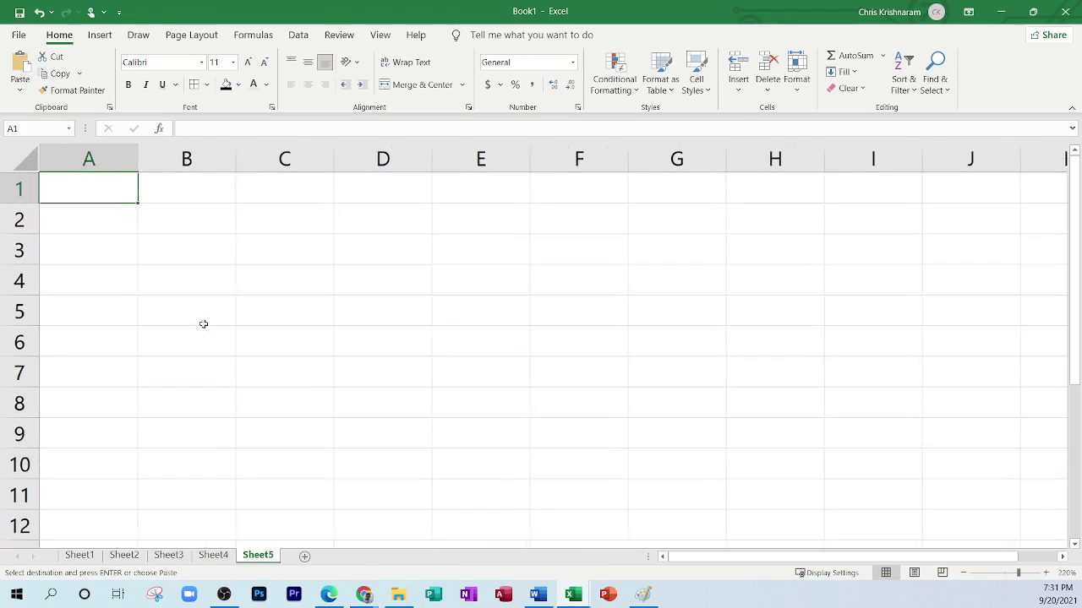
Return to the PDF notes and draw a box around "0 (zero)" in the column width paragraph.
click(1004, 12)
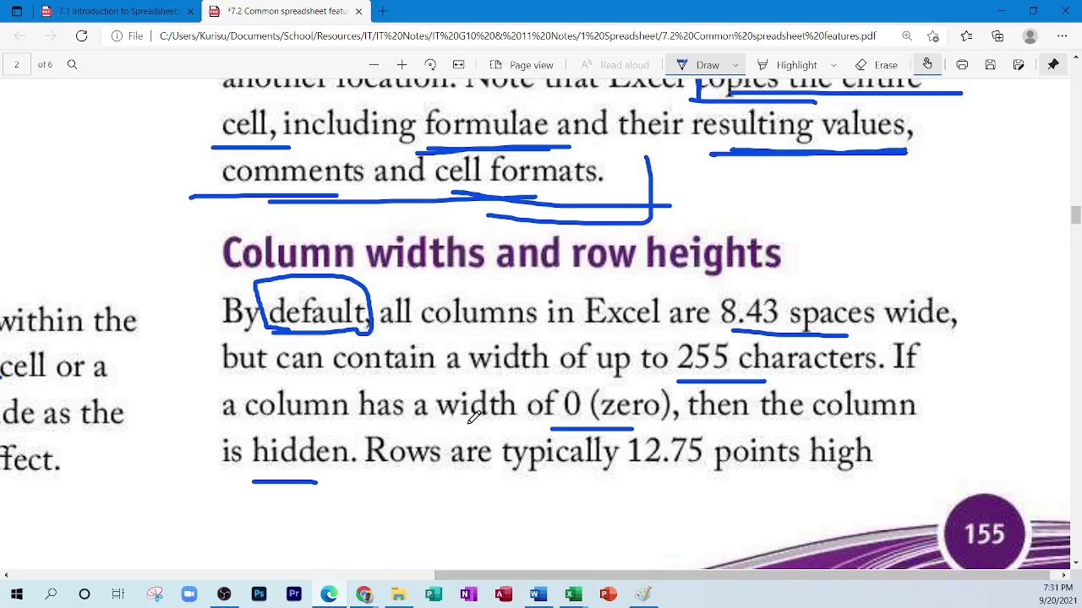
mouse_move(553, 429)
mouse_down()
mouse_move(558, 386)
mouse_move(679, 379)
mouse_move(607, 429)
mouse_up()
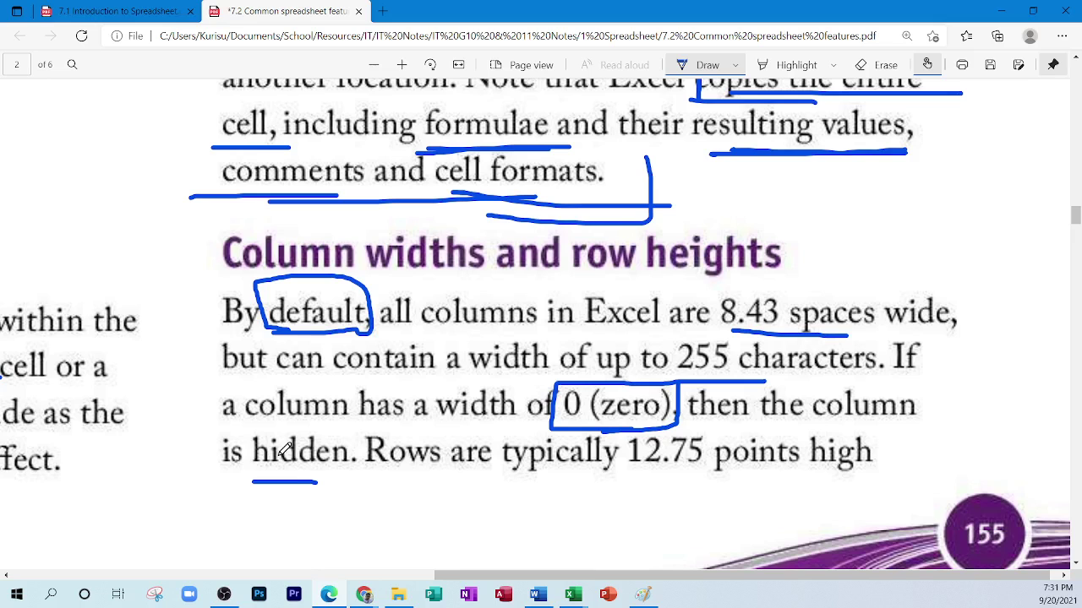
Switch to Excel, widen column E on the blank sheet, and shrink its width to 0 to hide it.
mouse_move(571, 598)
click(620, 507)
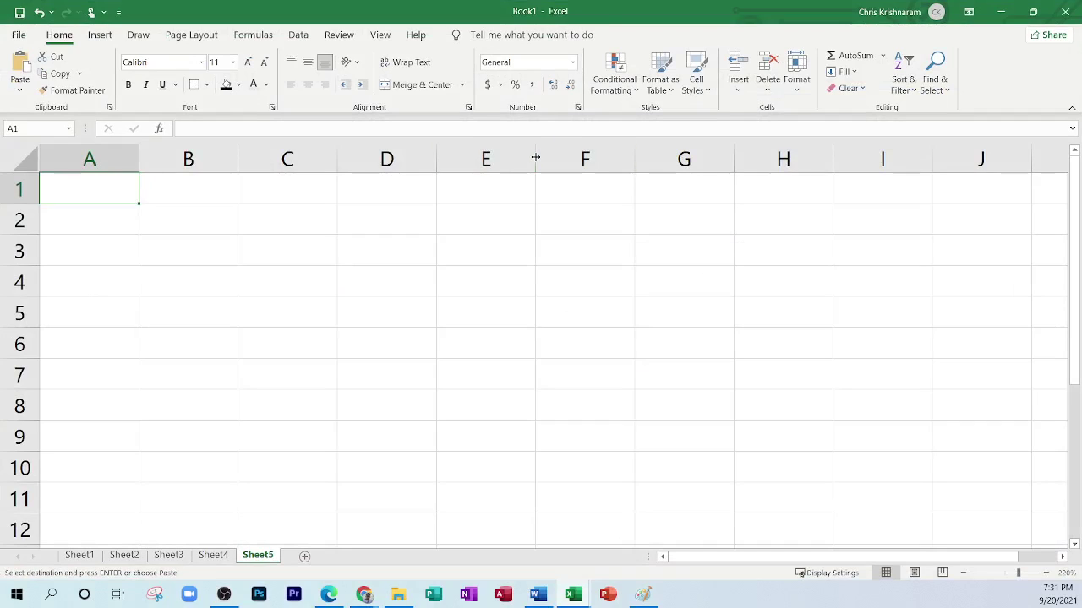
drag(533, 157, 591, 157)
drag(497, 154, 575, 158)
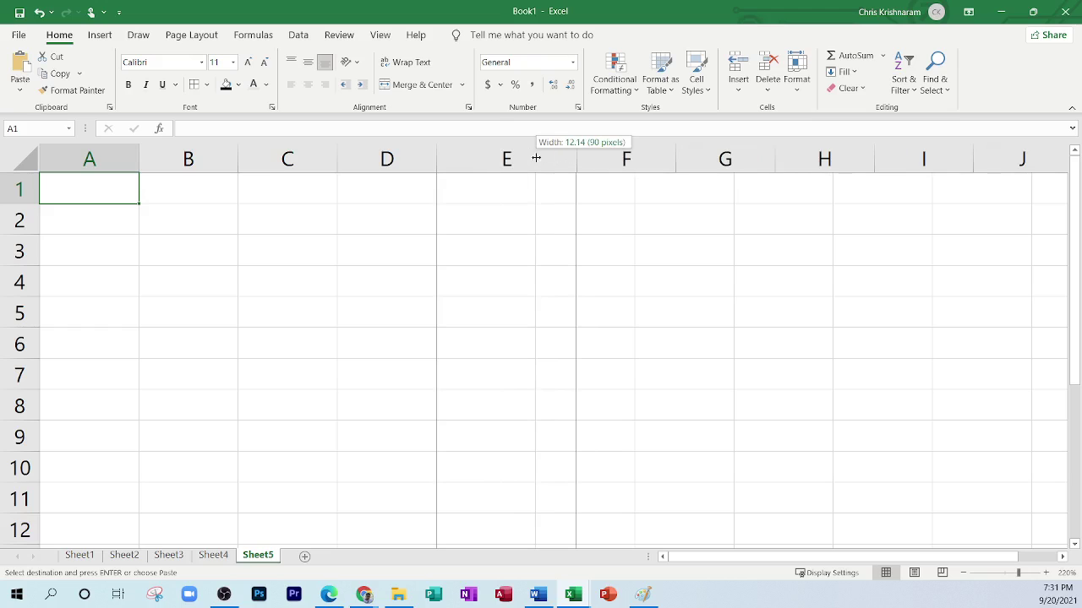
drag(497, 156, 436, 145)
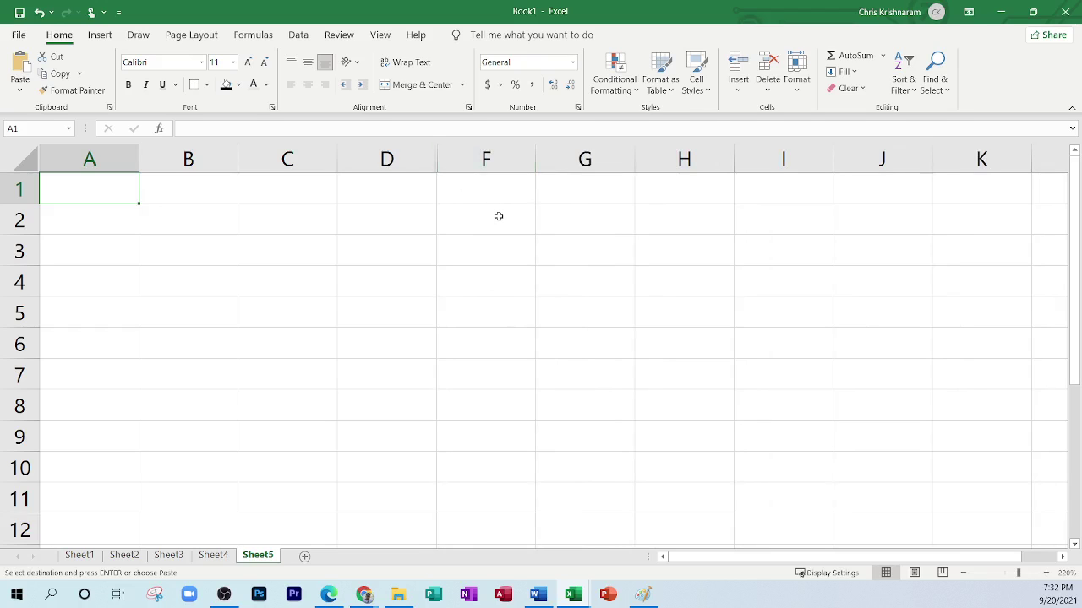
Unhide column E by pulling its collapsed border outward, adjust its width to slightly wider than column B, and select cell E1.
click(437, 156)
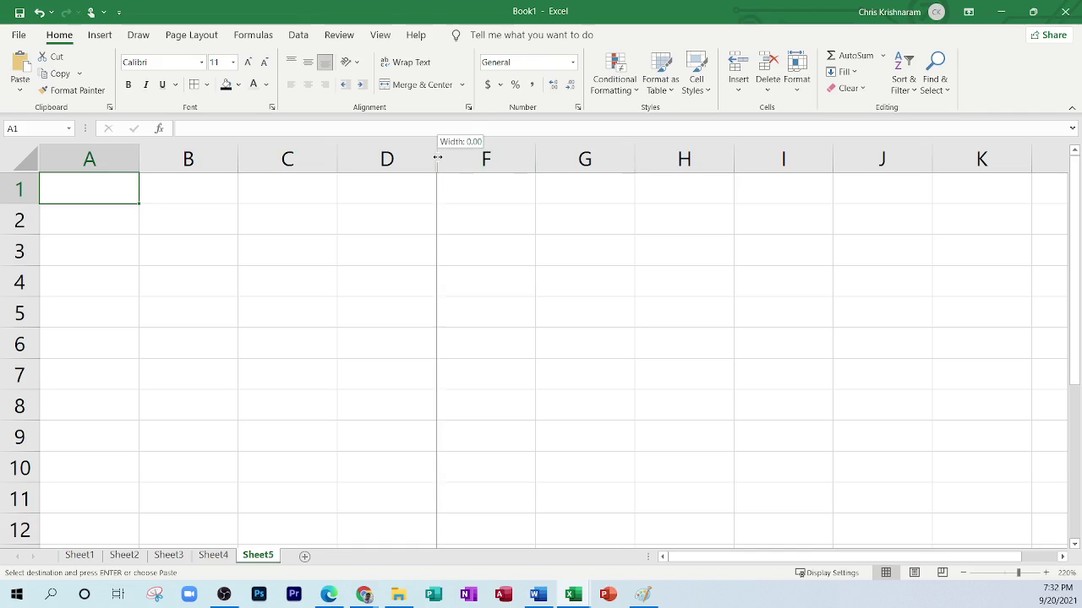
click(438, 157)
drag(440, 161, 577, 159)
drag(494, 157, 443, 157)
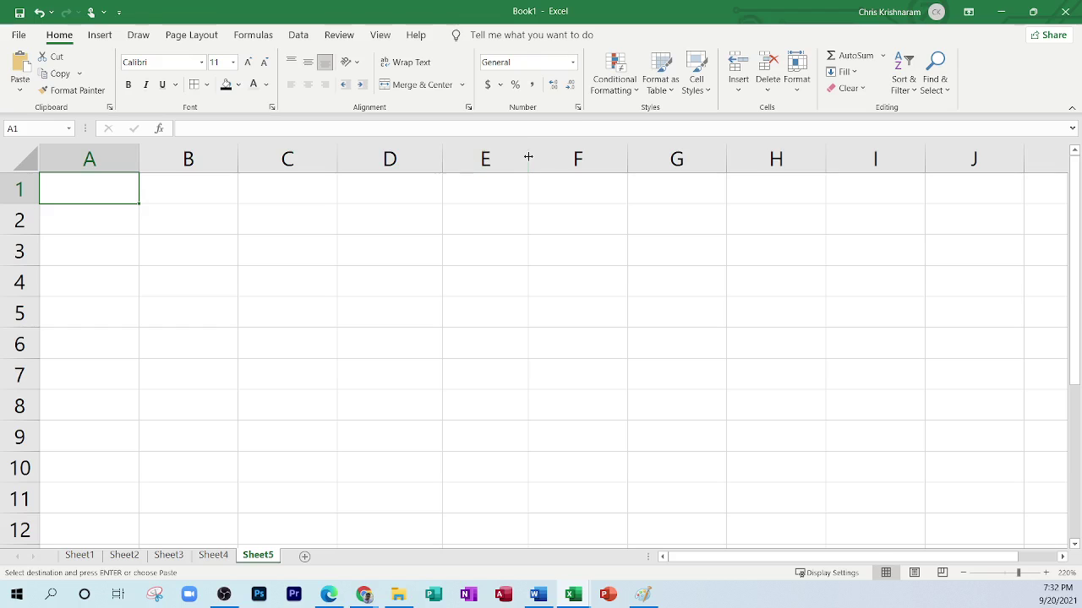
drag(528, 156, 546, 157)
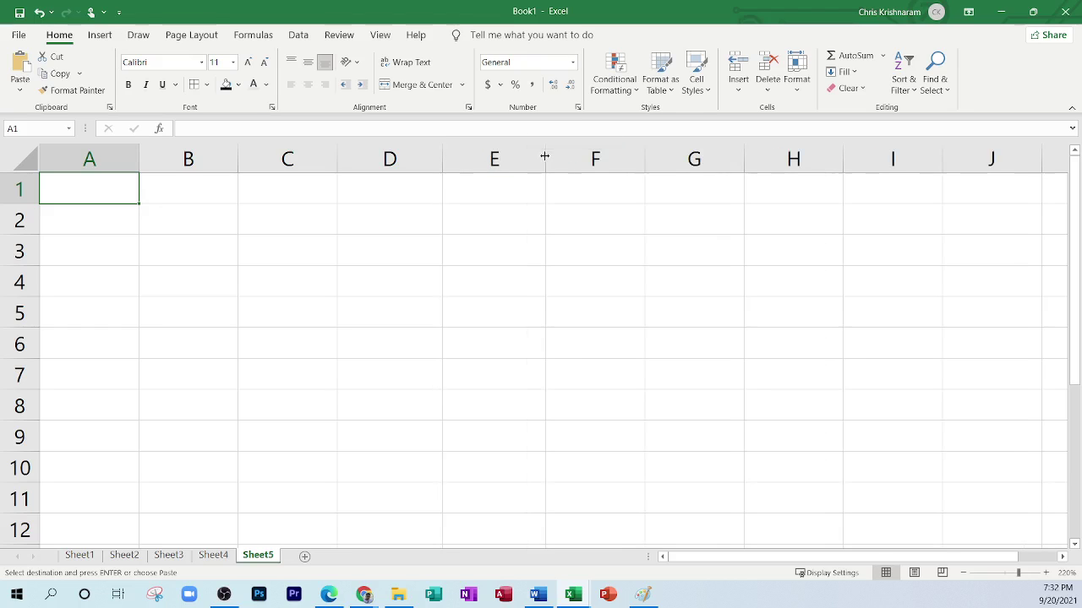
key(shift+Left)
click(524, 251)
click(519, 189)
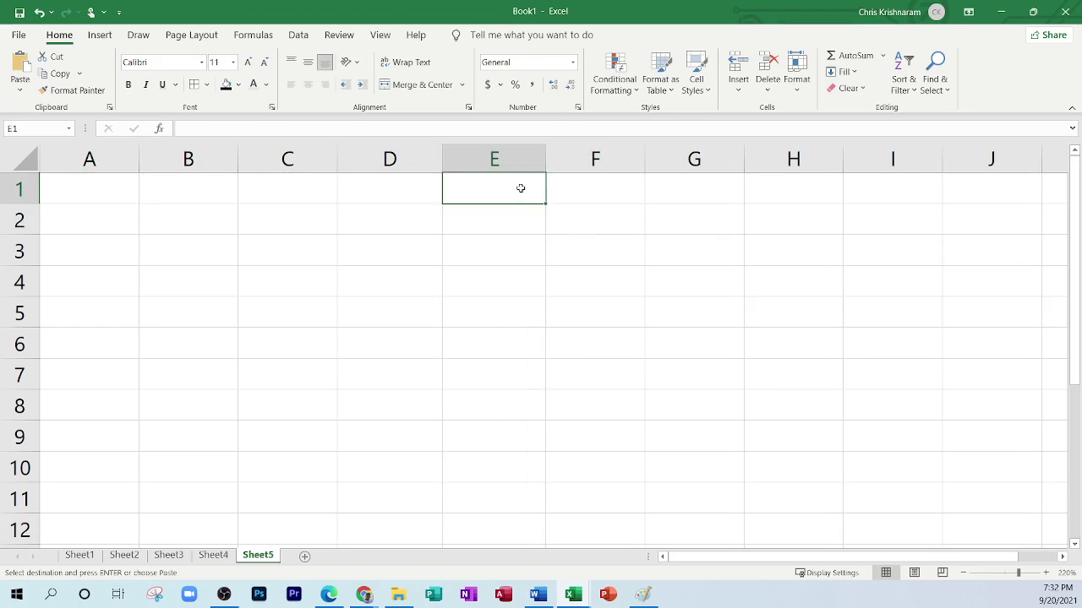
Switch back to the PDF notes in Edge and underline "12.75 points" in the sentence about typical row height.
click(329, 594)
scroll(463, 412, down, 1)
drag(619, 396, 759, 390)
scroll(292, 452, left, 8)
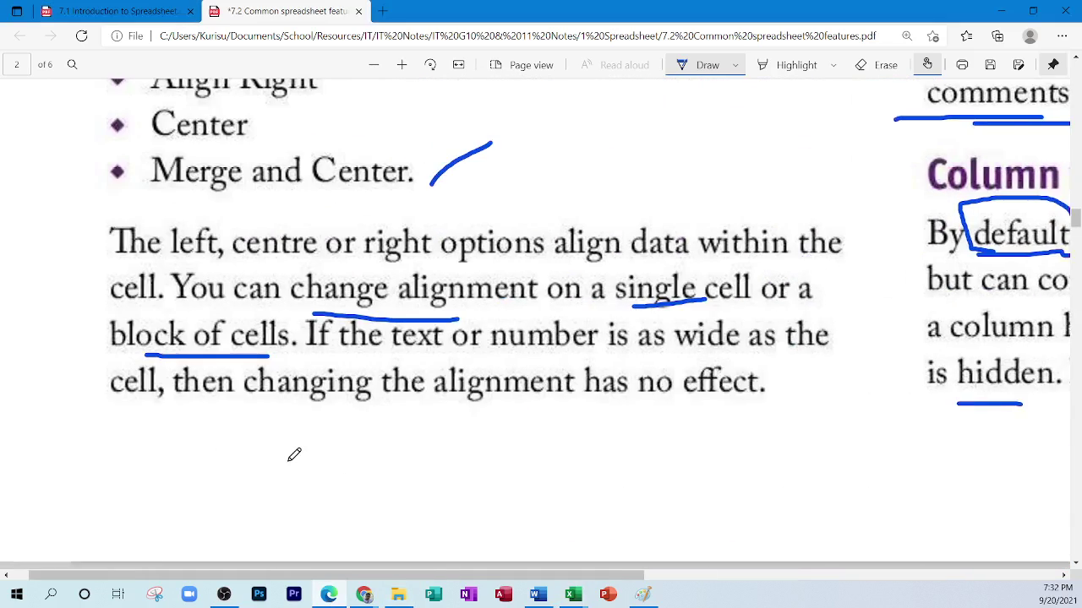
scroll(292, 451, down, 7)
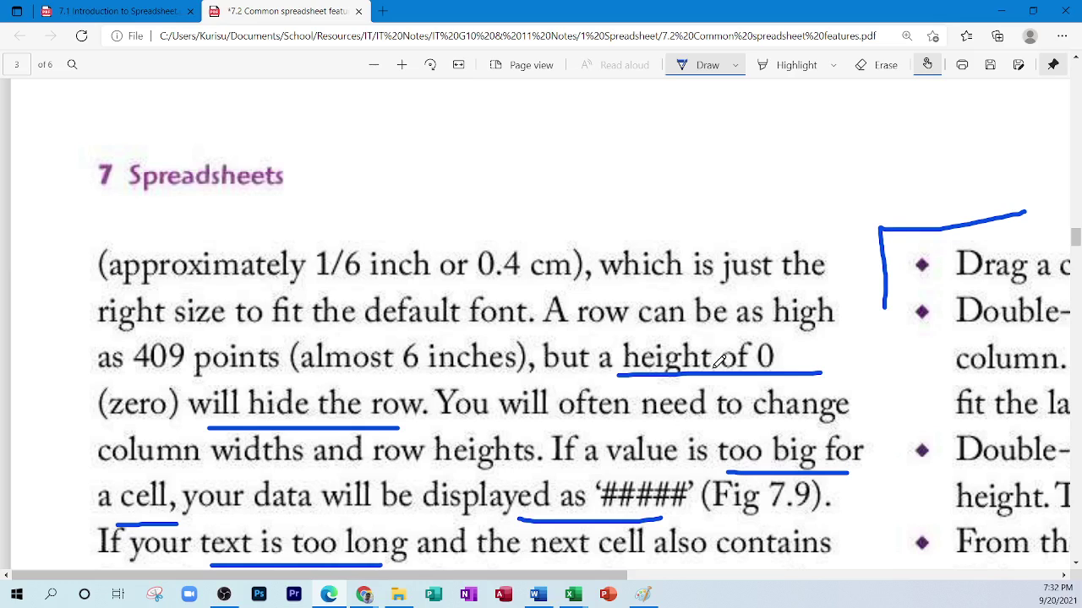
Switch to Excel, hide row 5 by reducing its height to 0, and unhide it again.
click(573, 595)
click(629, 568)
drag(26, 327, 26, 295)
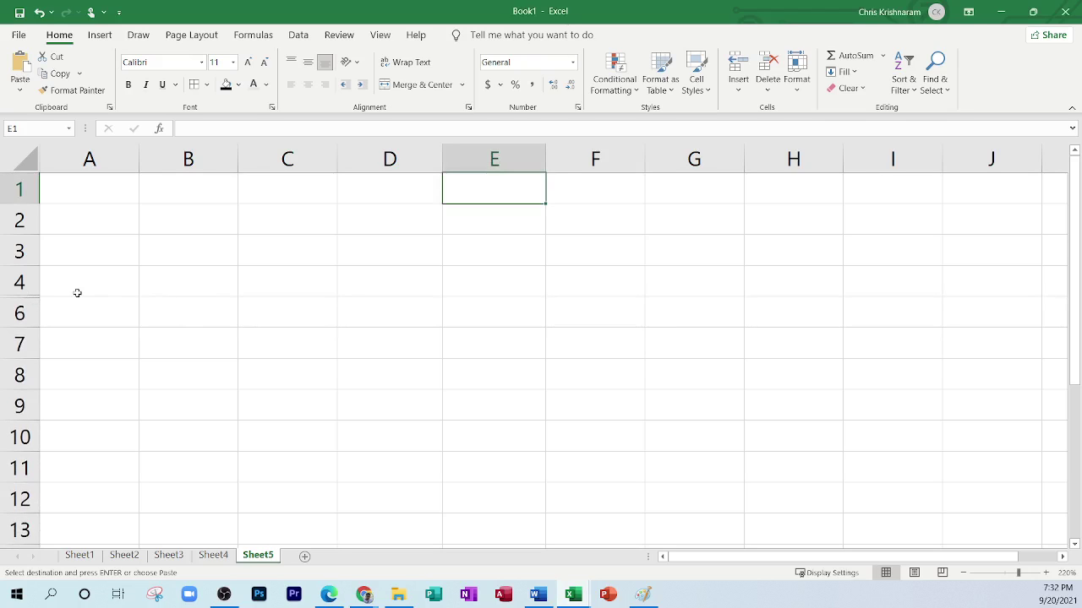
mouse_move(23, 296)
mouse_down()
mouse_move(20, 351)
mouse_move(19, 296)
mouse_up()
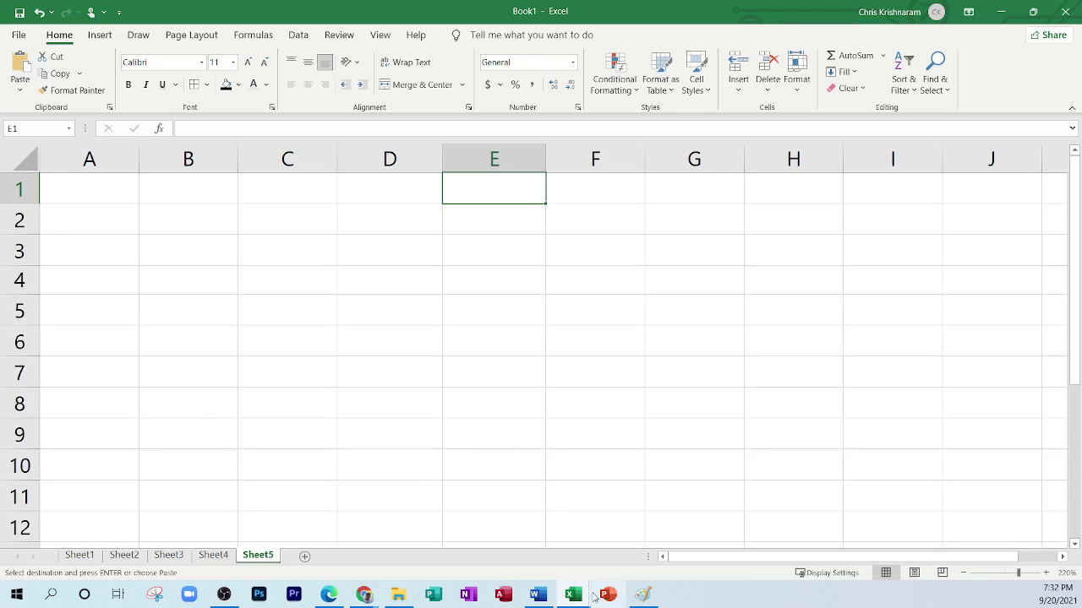
Return to the PDF notes in Edge and draw a box around "'#####'" in the first paragraph of page 3.
click(328, 594)
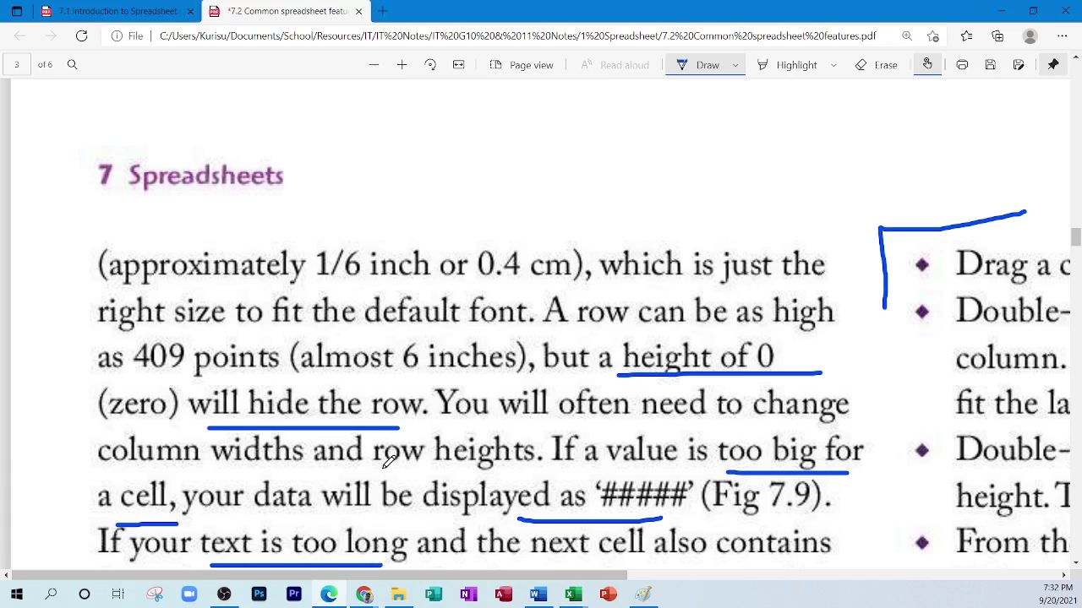
scroll(440, 429, down, 2)
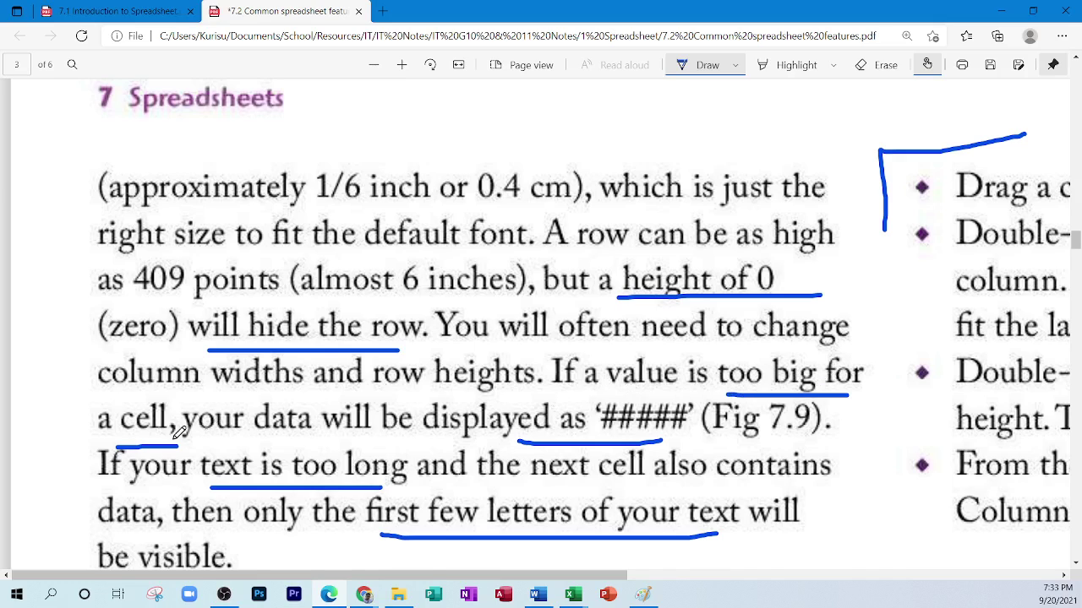
mouse_move(591, 420)
mouse_down()
mouse_move(692, 422)
mouse_move(595, 441)
mouse_up()
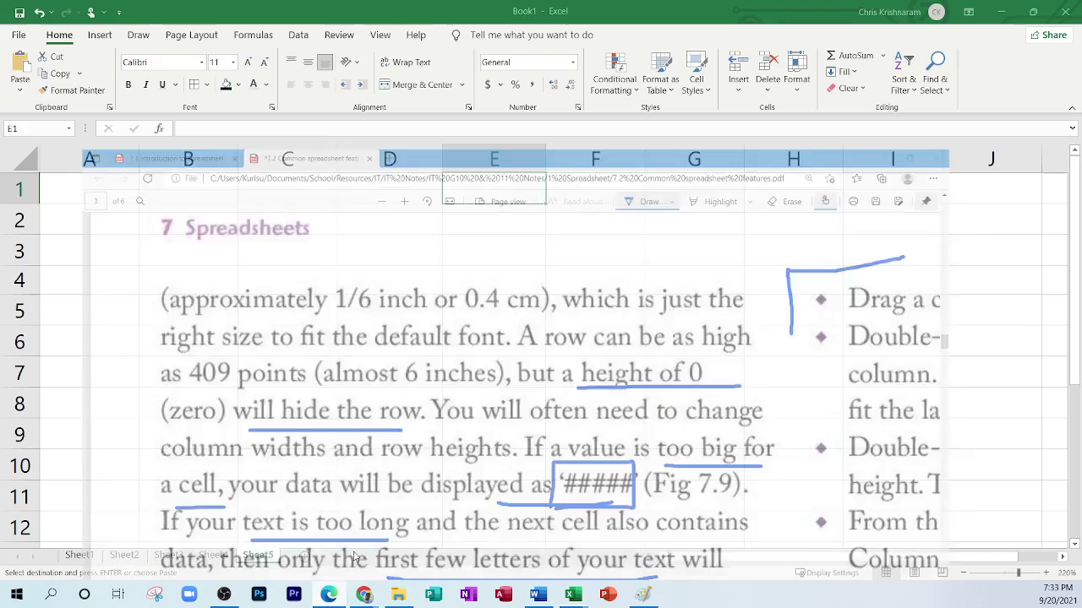
Switch to Excel and enter "text" in cell E3.
key(alt+Tab)
click(506, 238)
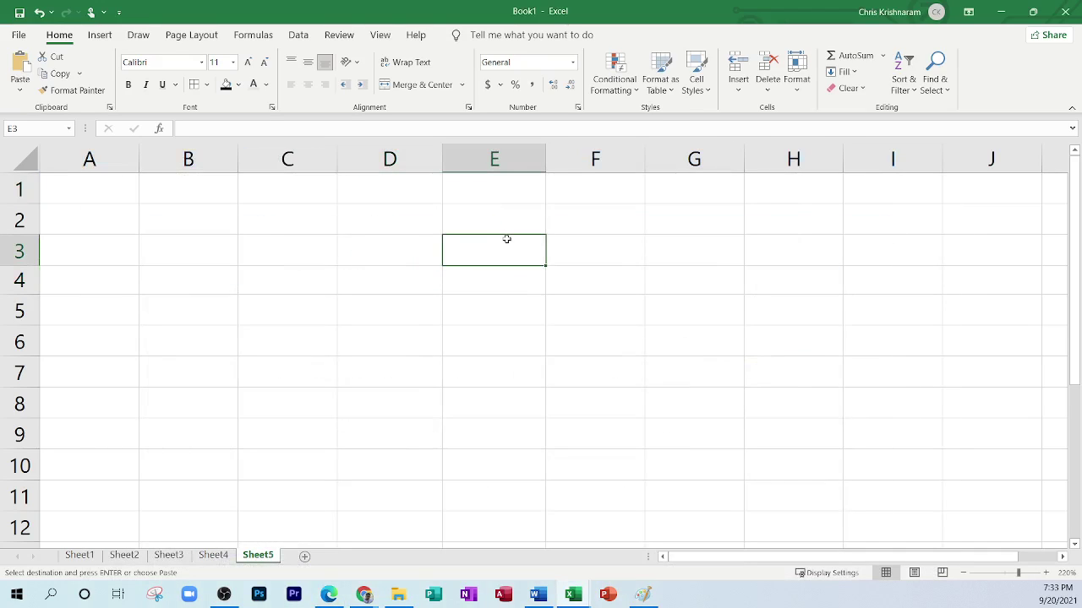
text(text)
key(Return)
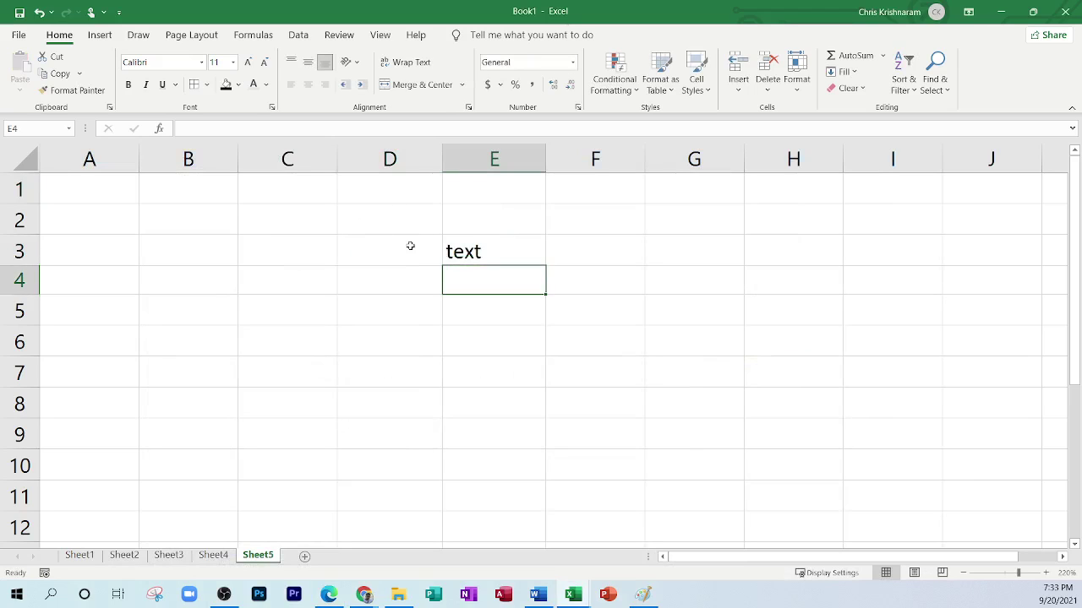
click(410, 246)
text(1234567890)
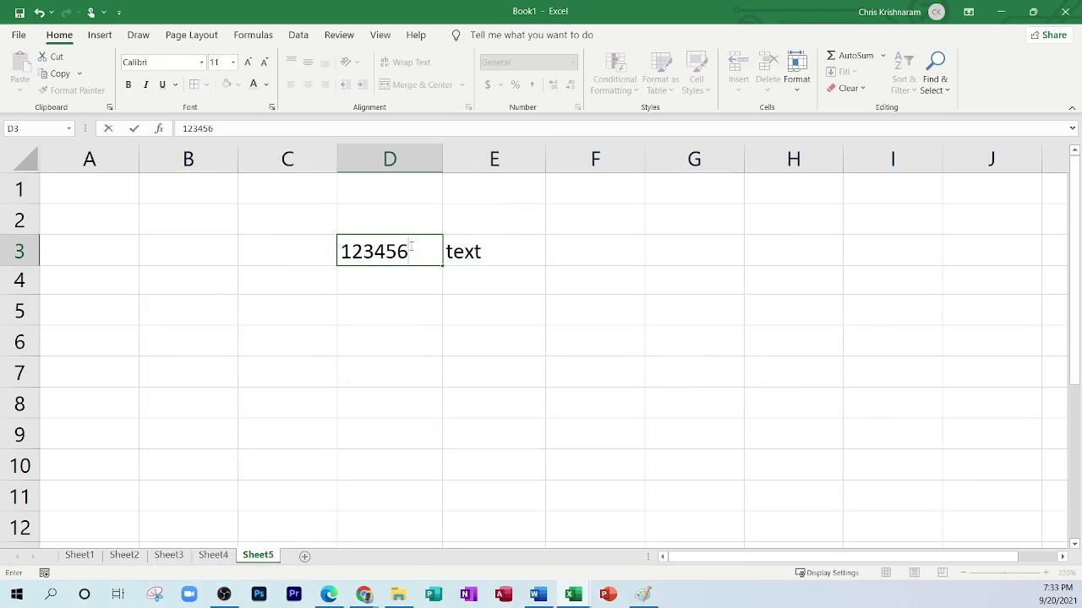
key(Return)
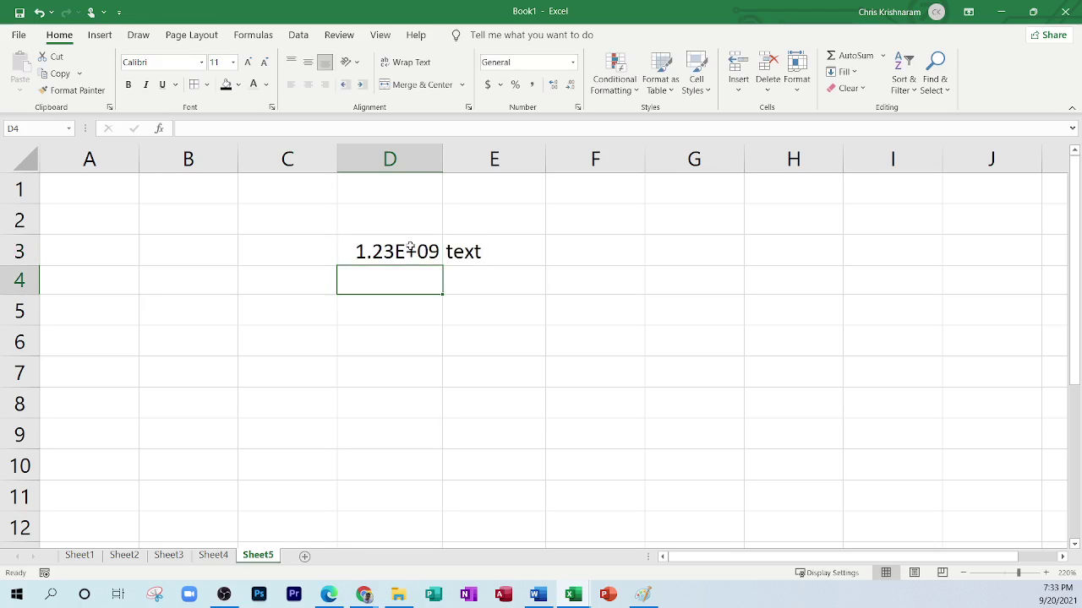
click(409, 247)
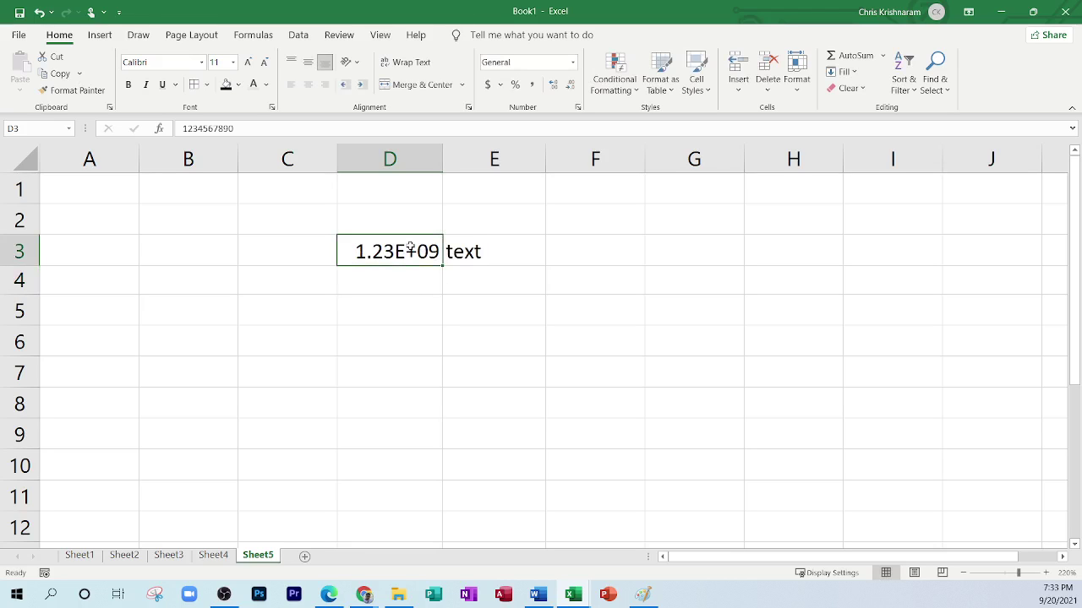
text(423456)
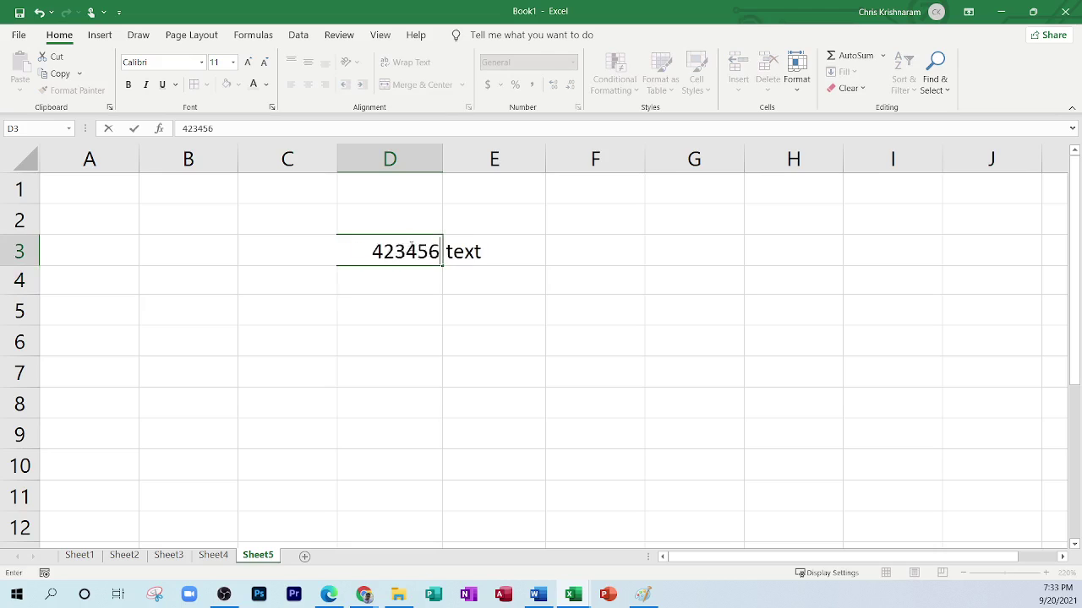
text(7898765432345678)
key(Return)
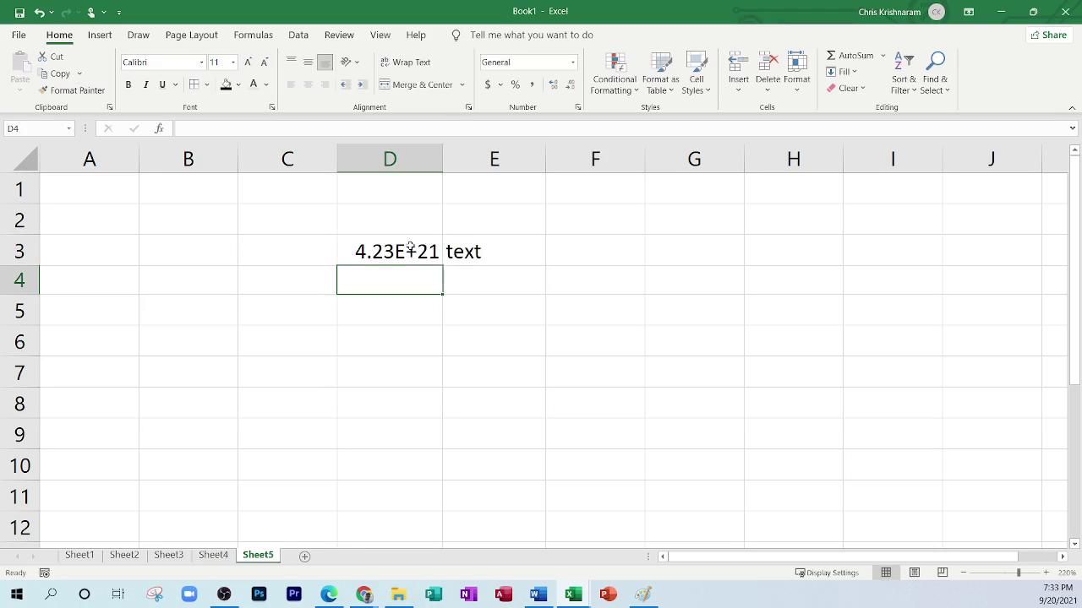
Apply the Number format to cell D3 and move the selection away to cell G4.
click(410, 248)
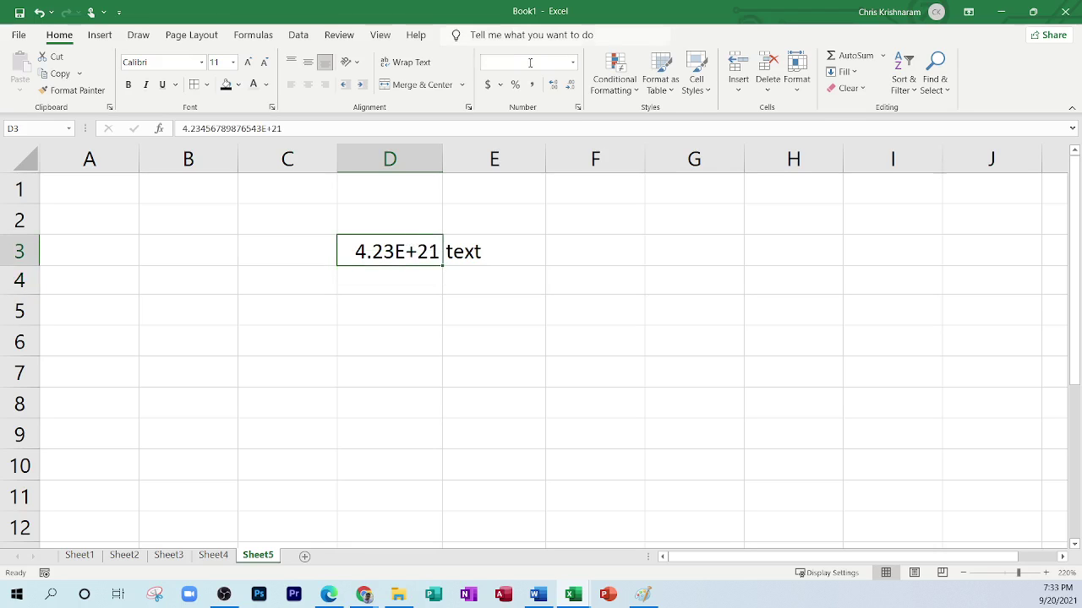
click(572, 62)
click(567, 120)
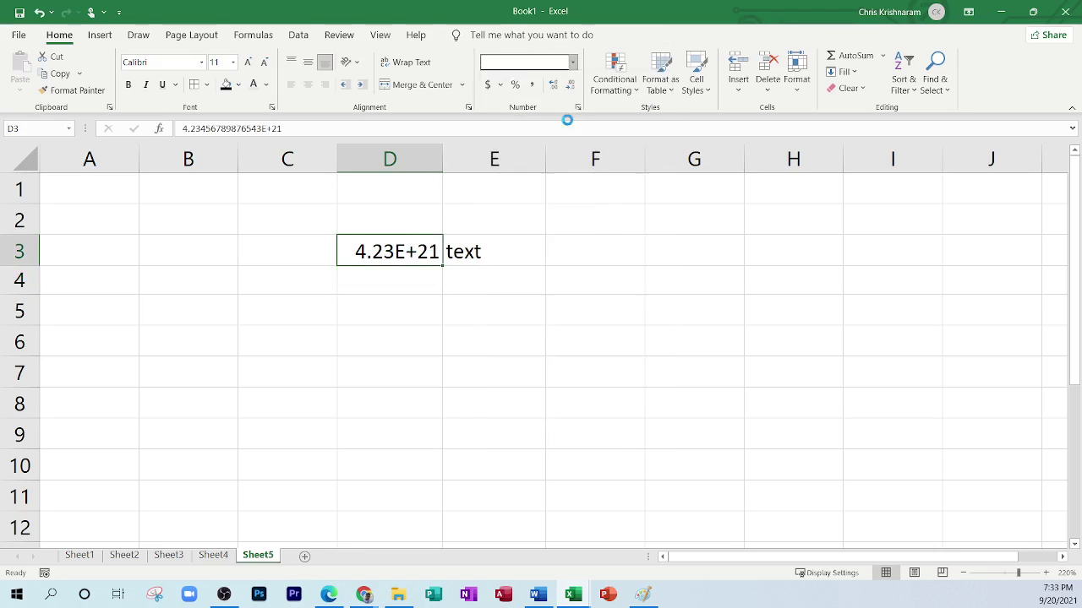
click(650, 292)
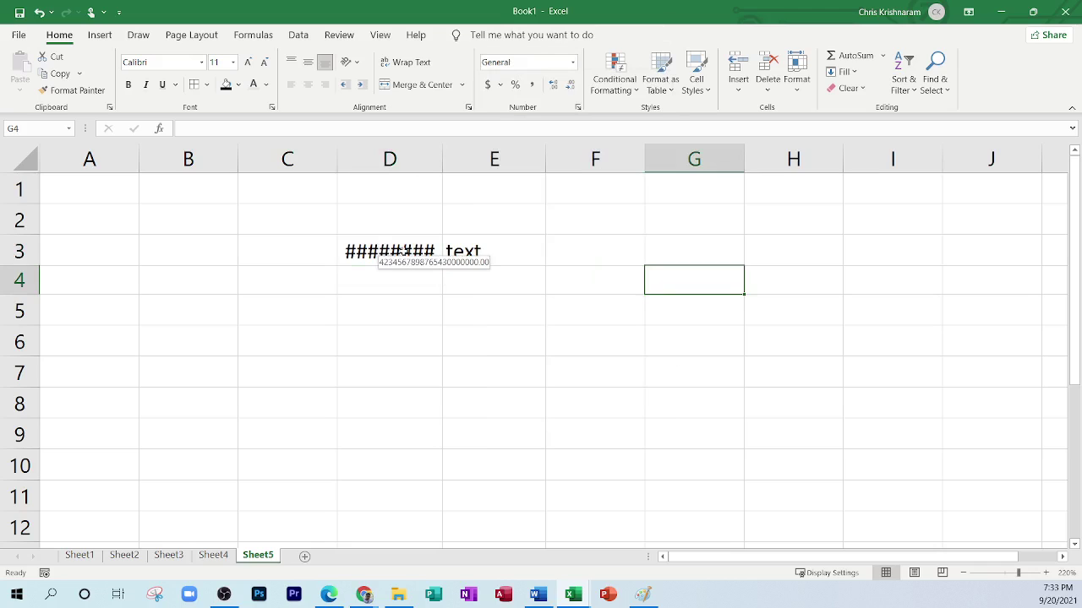
Widen column D in two stages until the long number in D3 fits, and narrow it again so ##### shows.
drag(442, 159, 557, 158)
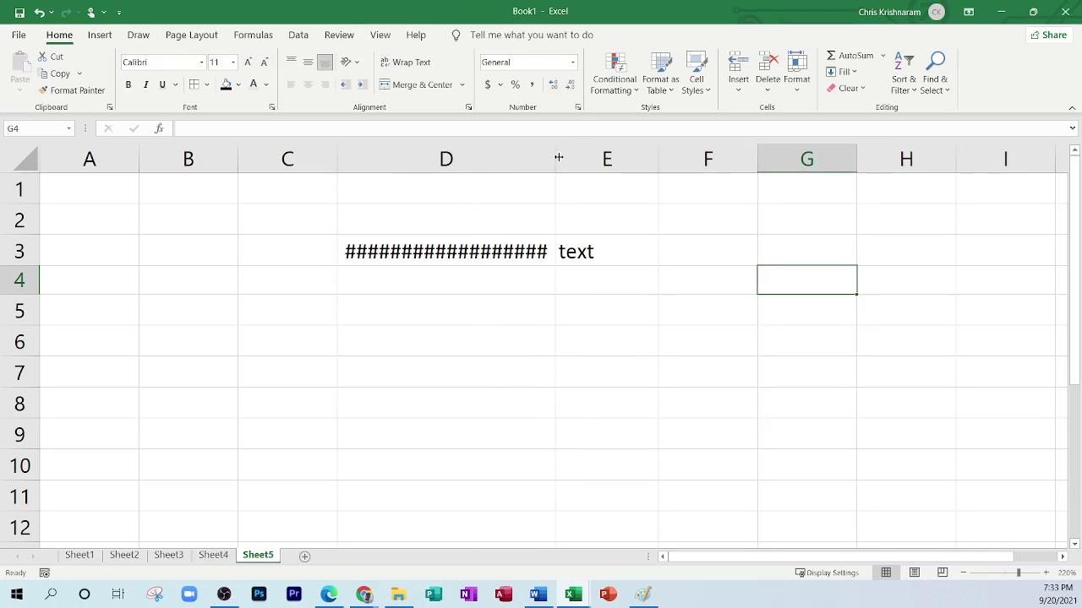
click(408, 246)
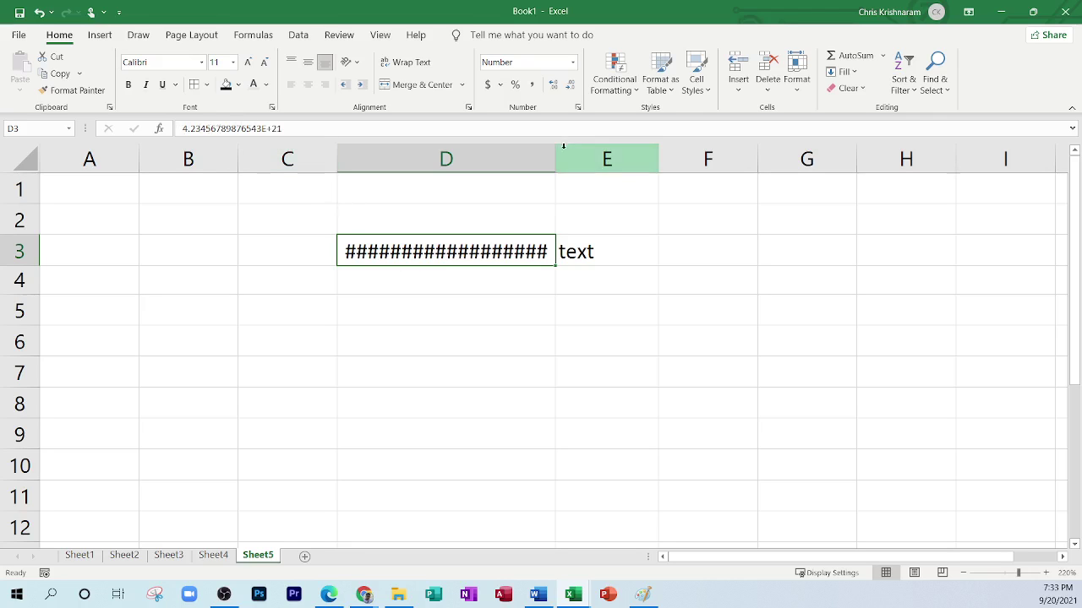
drag(557, 152, 685, 153)
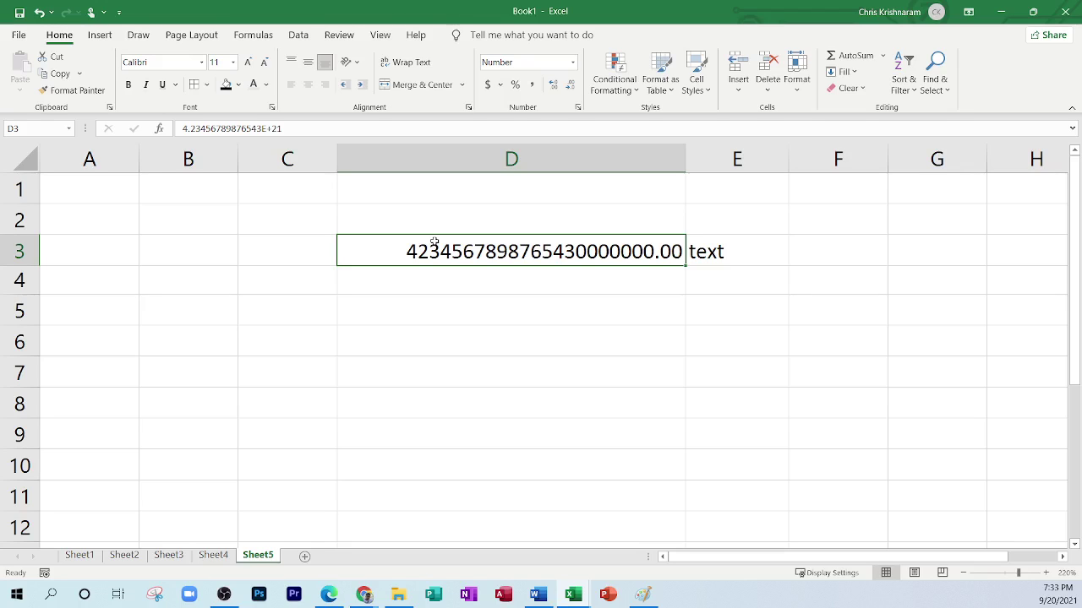
drag(685, 158, 505, 159)
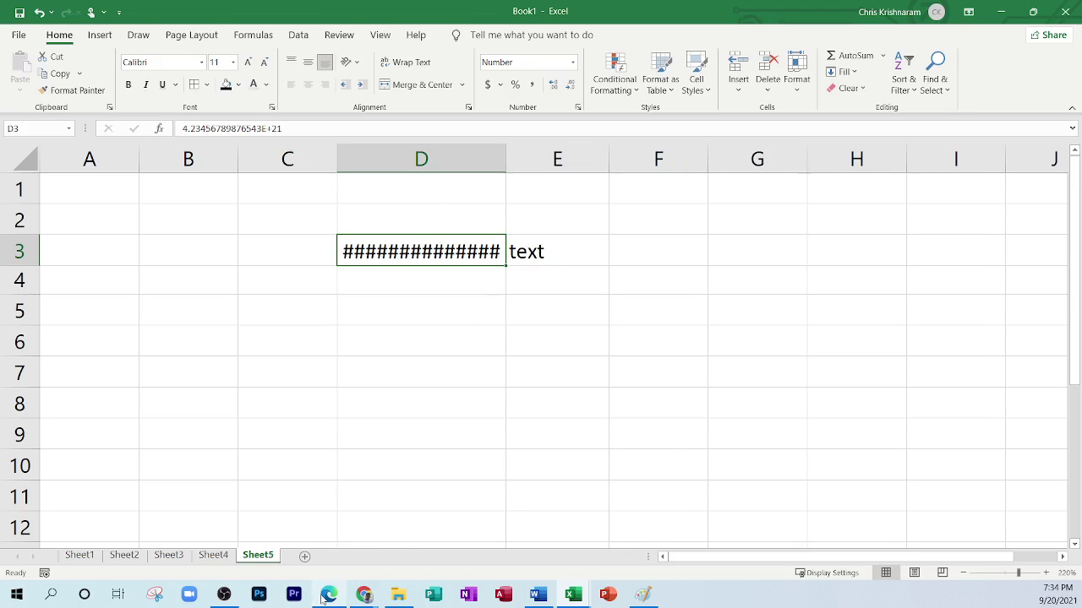
Switch to the PDF notes in Edge, circle the phrase "text is too long" and underline "long".
click(364, 592)
scroll(482, 381, down, 1)
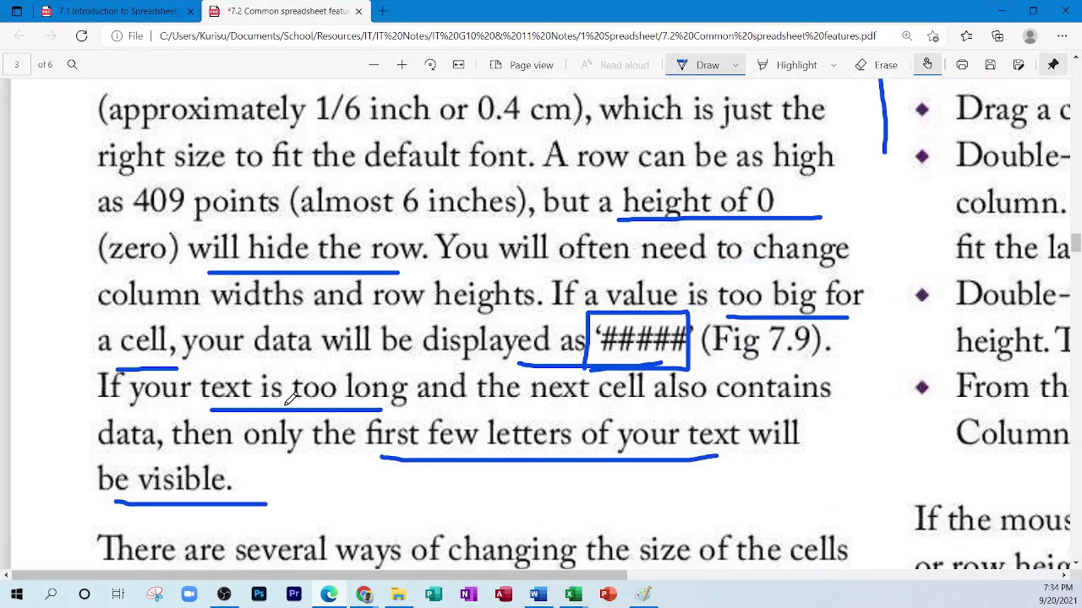
mouse_move(211, 405)
mouse_down()
mouse_move(210, 360)
mouse_move(413, 377)
mouse_move(353, 404)
mouse_up()
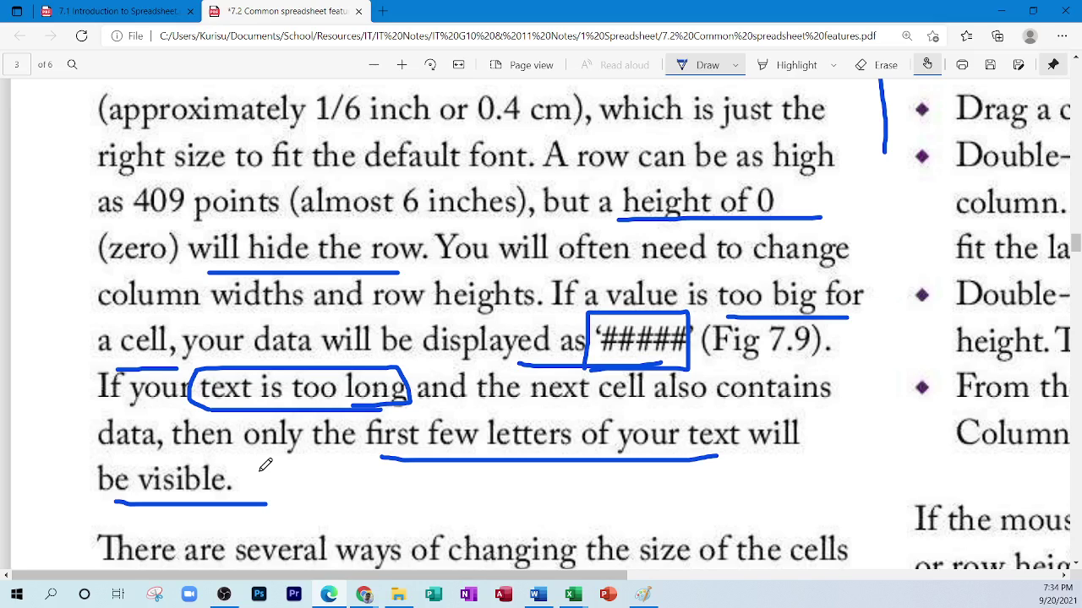
Return to the Excel workbook and clear the content of cell E3.
click(1001, 11)
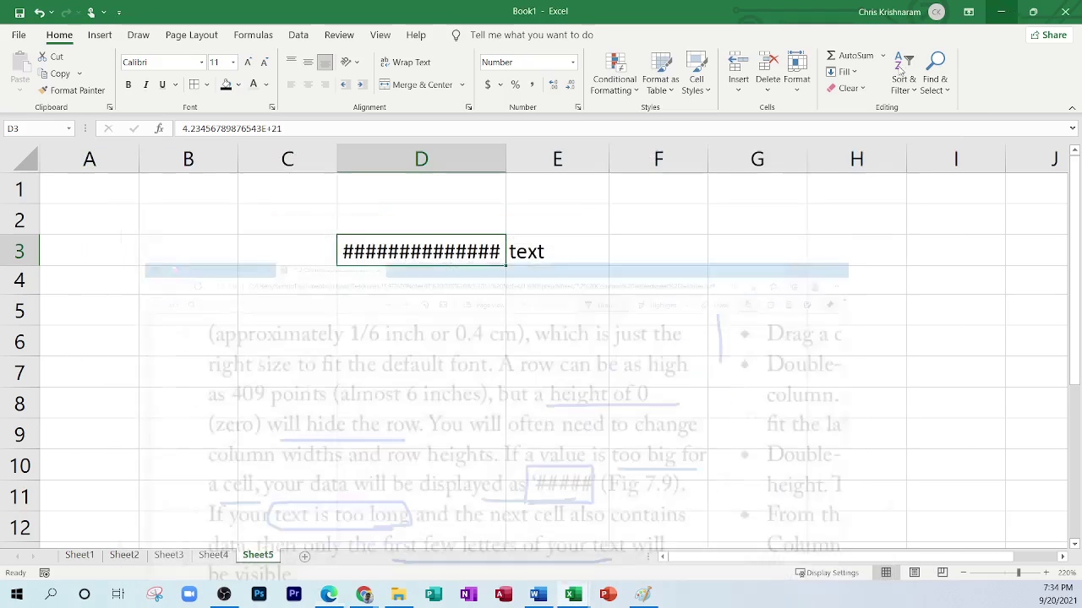
click(521, 252)
key(Delete)
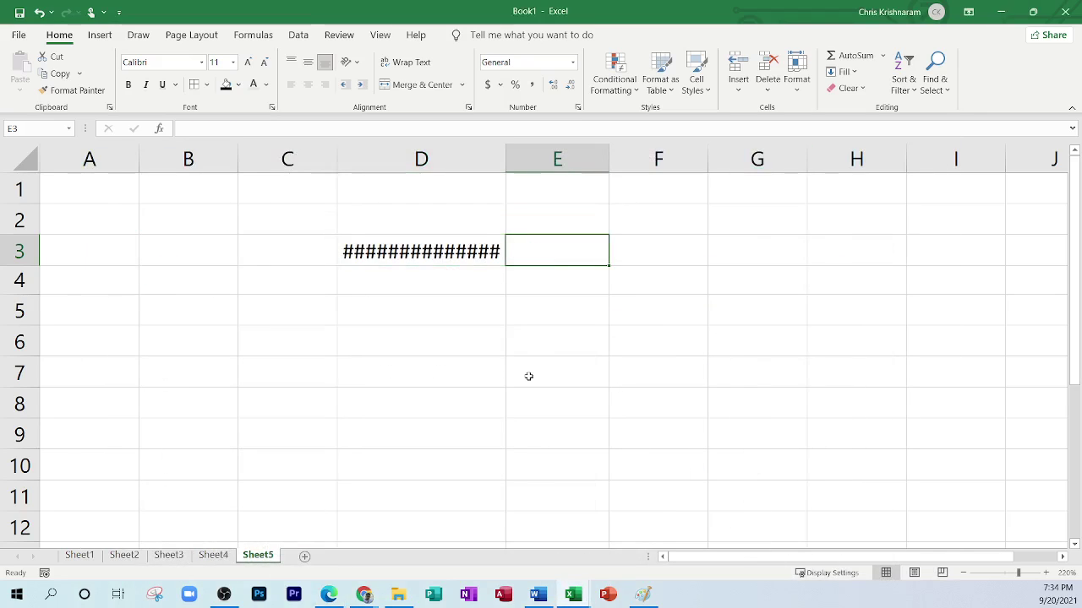
Enter the text "type soemthing really long" in cell C3, beside the long number.
key(Left)
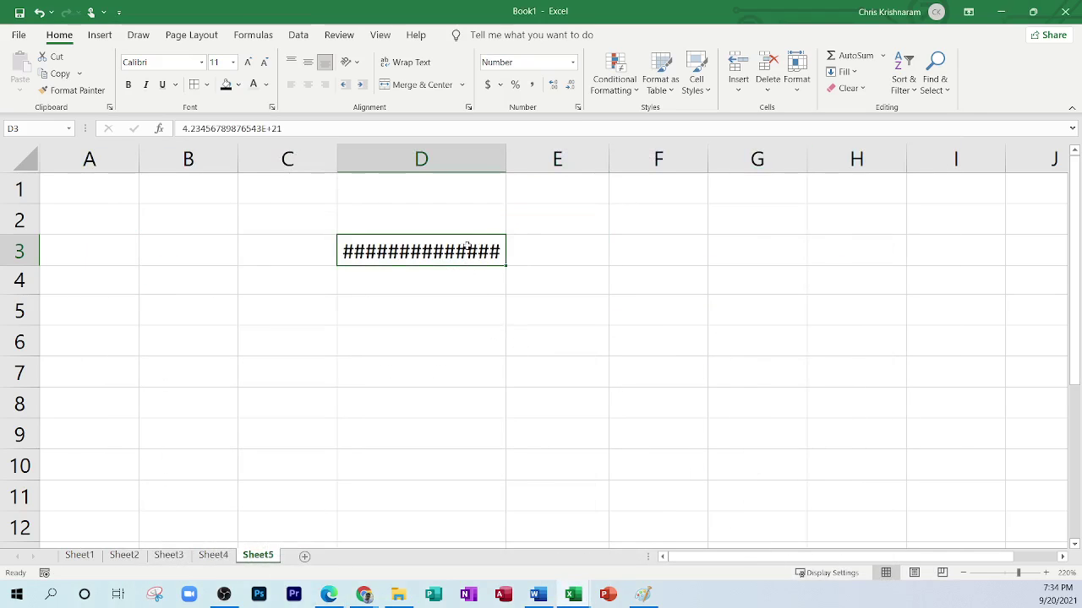
mouse_move(493, 252)
click(281, 255)
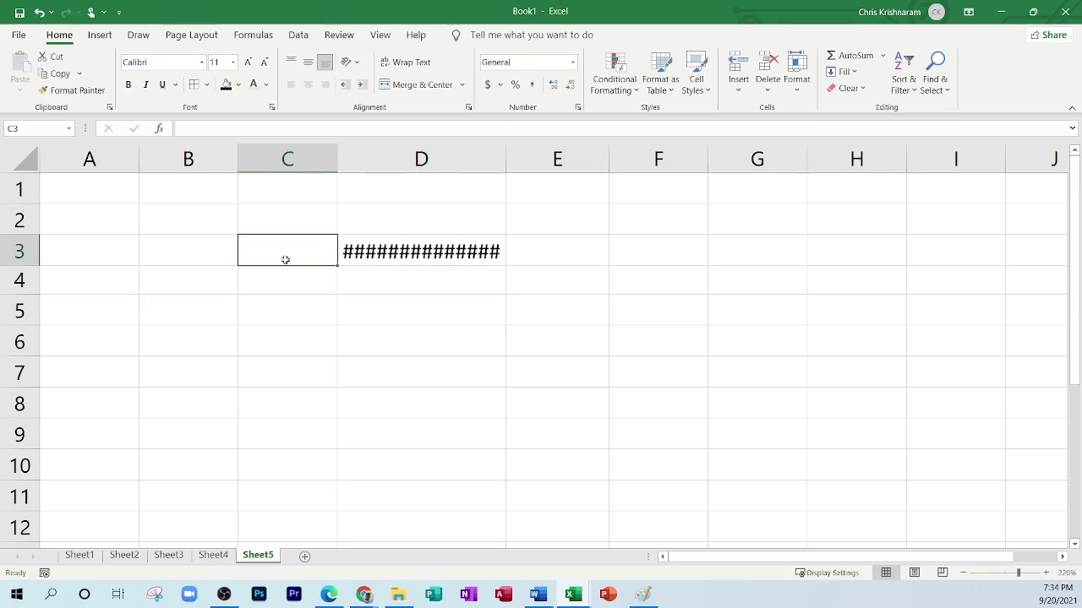
text(type soemthing really long)
key(Return)
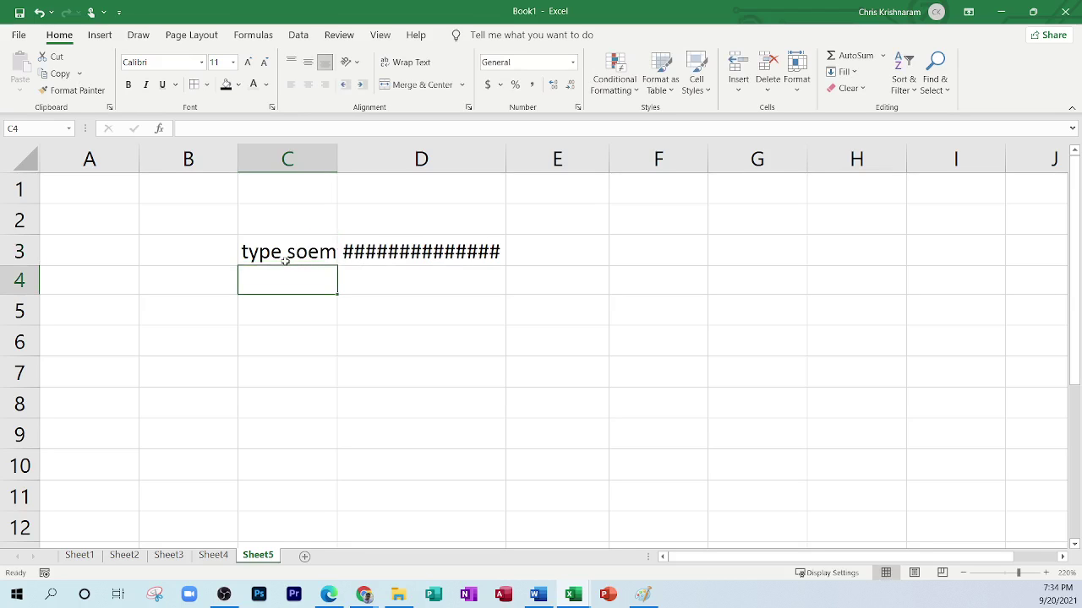
Compare the contents of cells C3 and D3, and clear the number from D3 so C3's text can overflow.
click(361, 251)
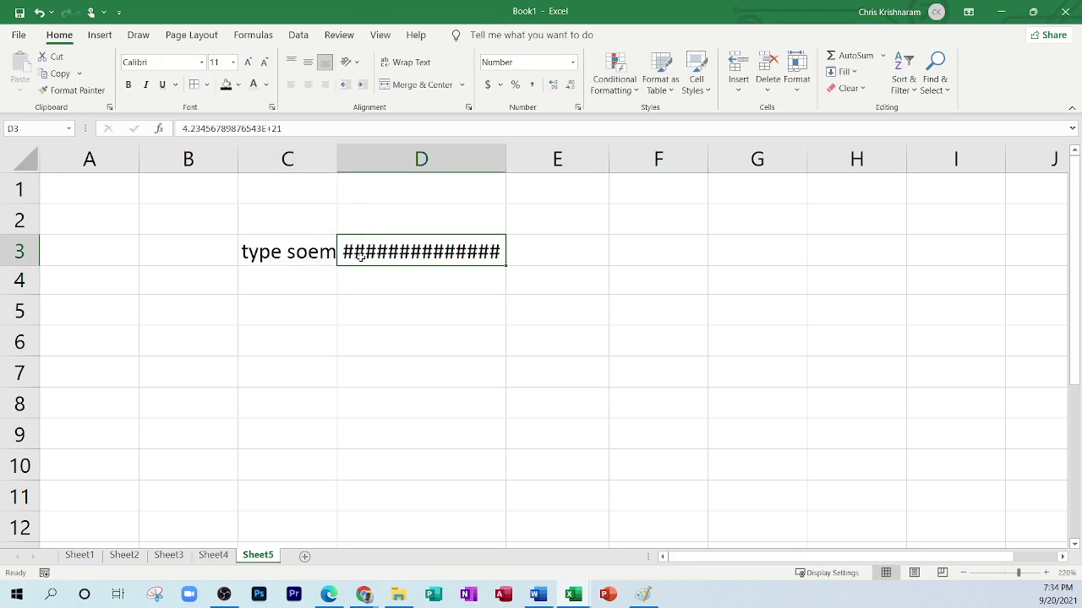
click(307, 251)
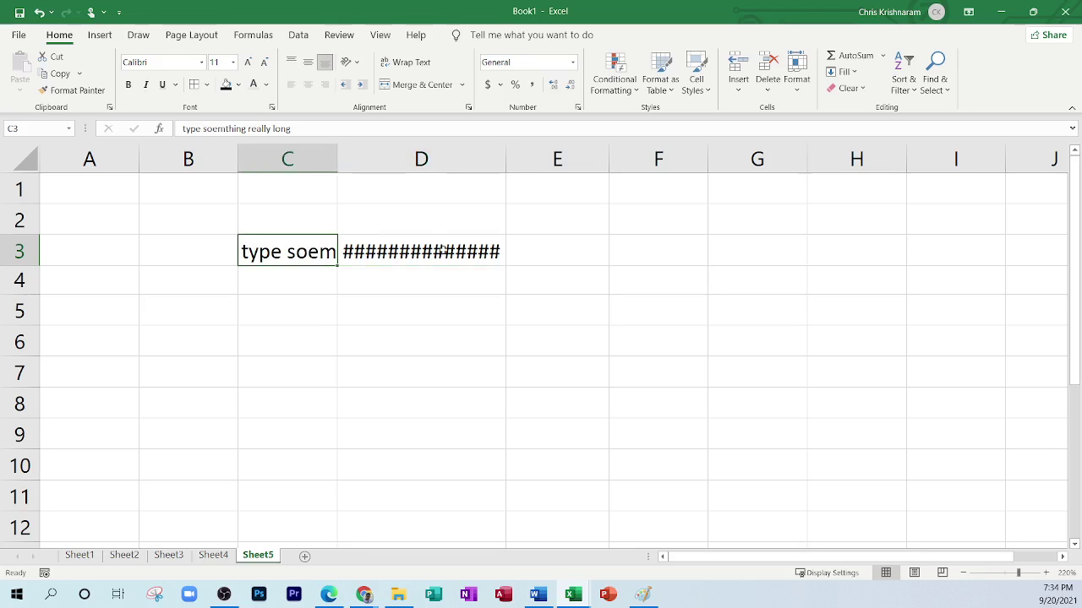
mouse_move(441, 251)
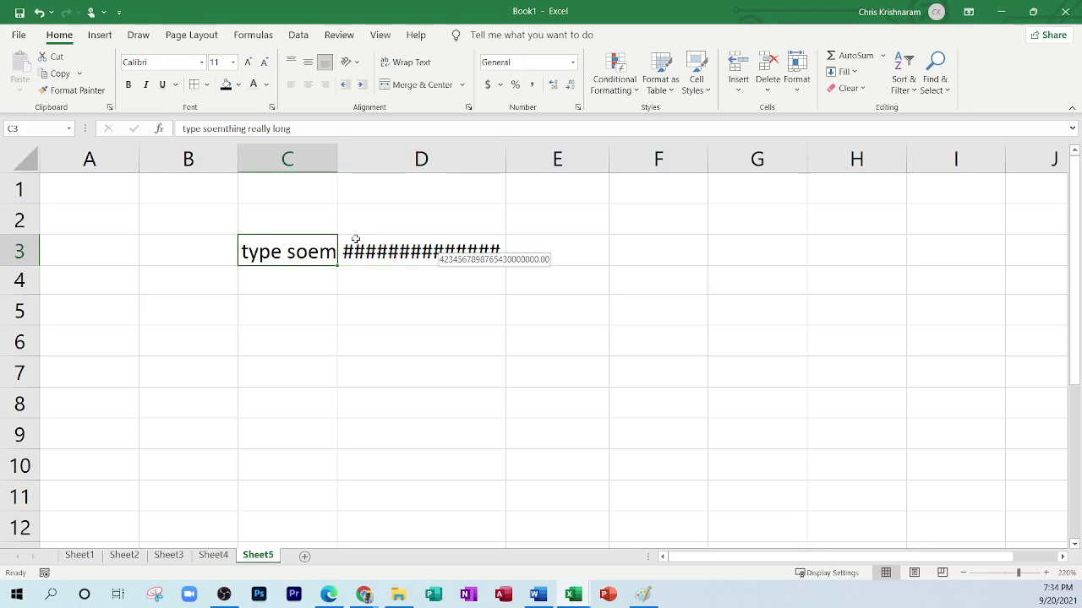
click(391, 246)
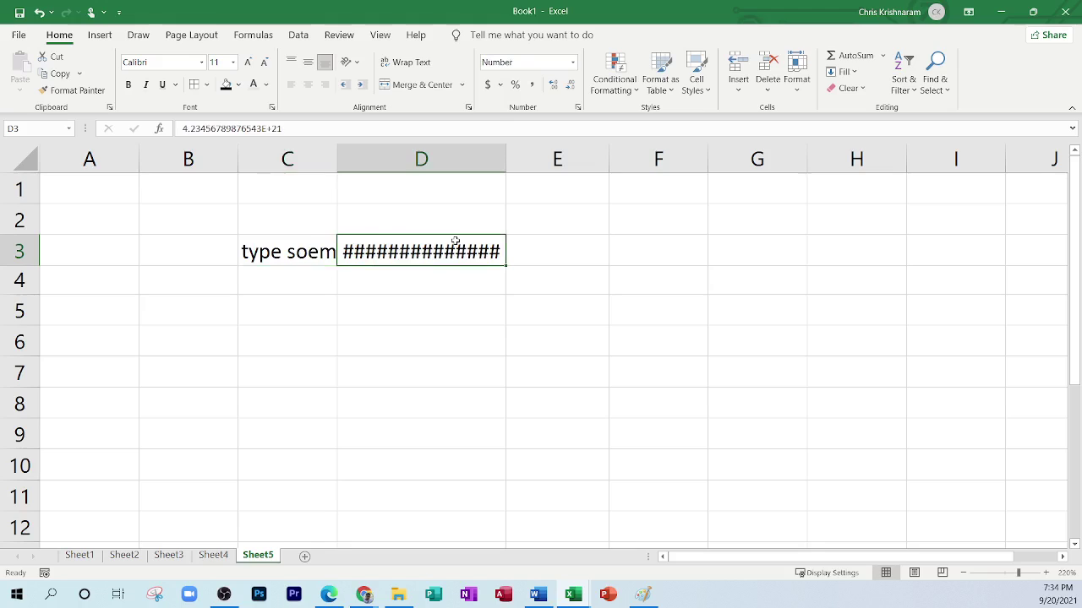
click(296, 252)
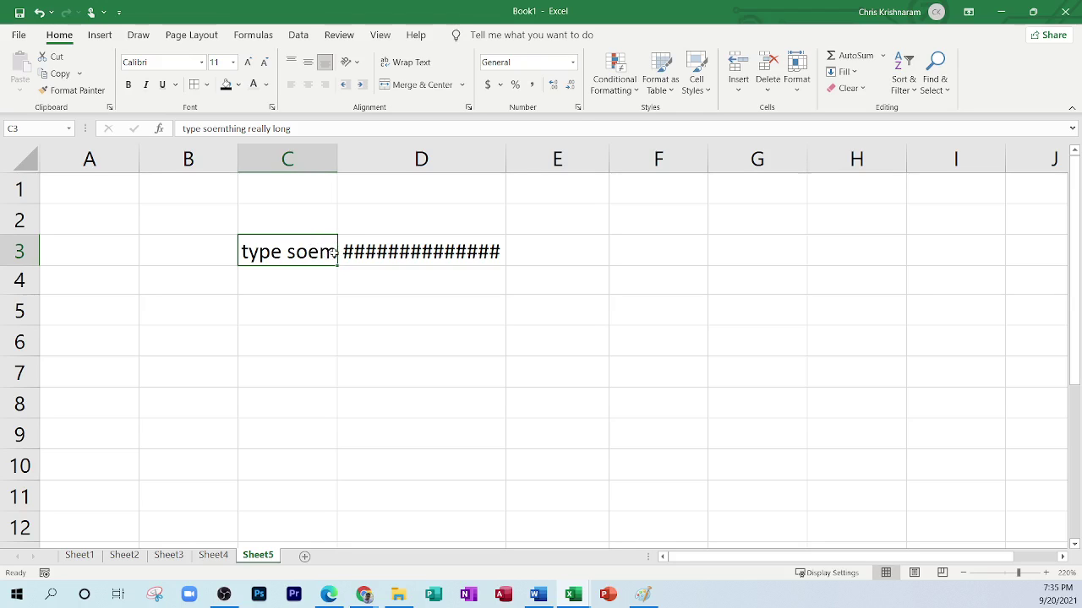
click(387, 260)
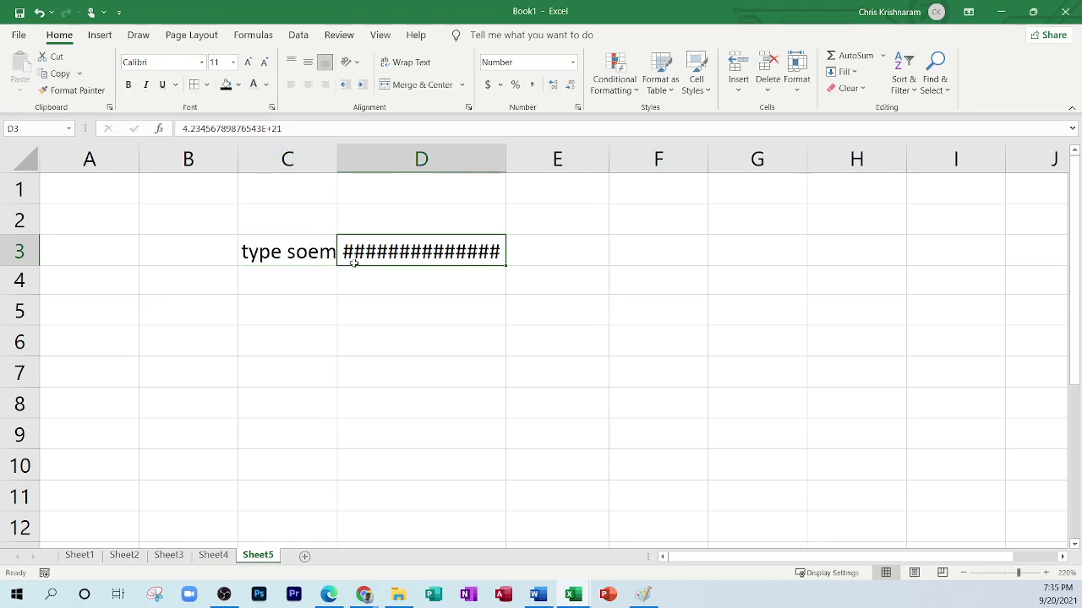
key(Delete)
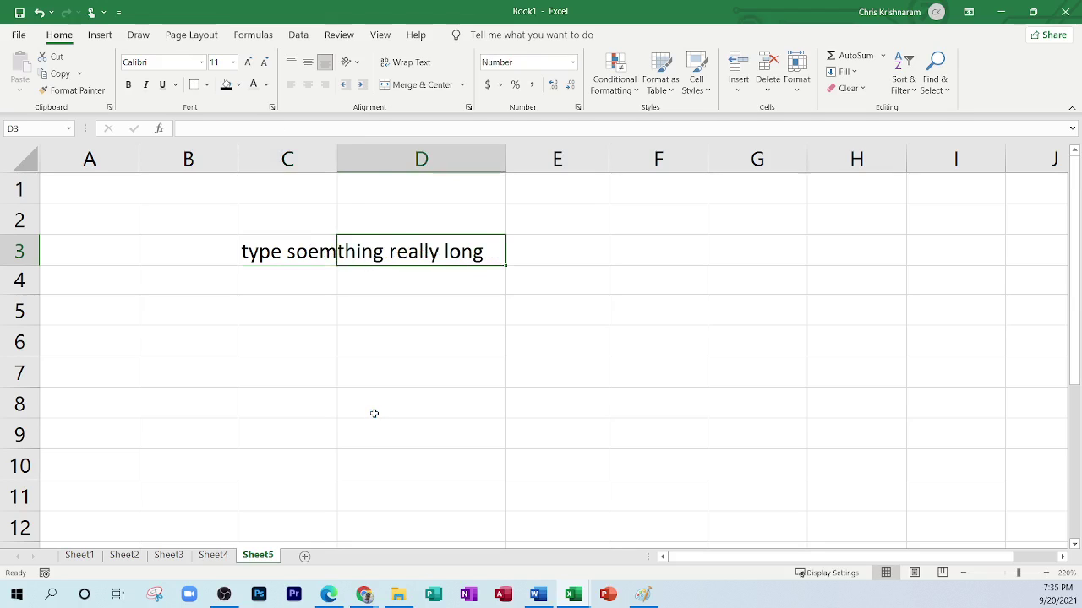
click(396, 213)
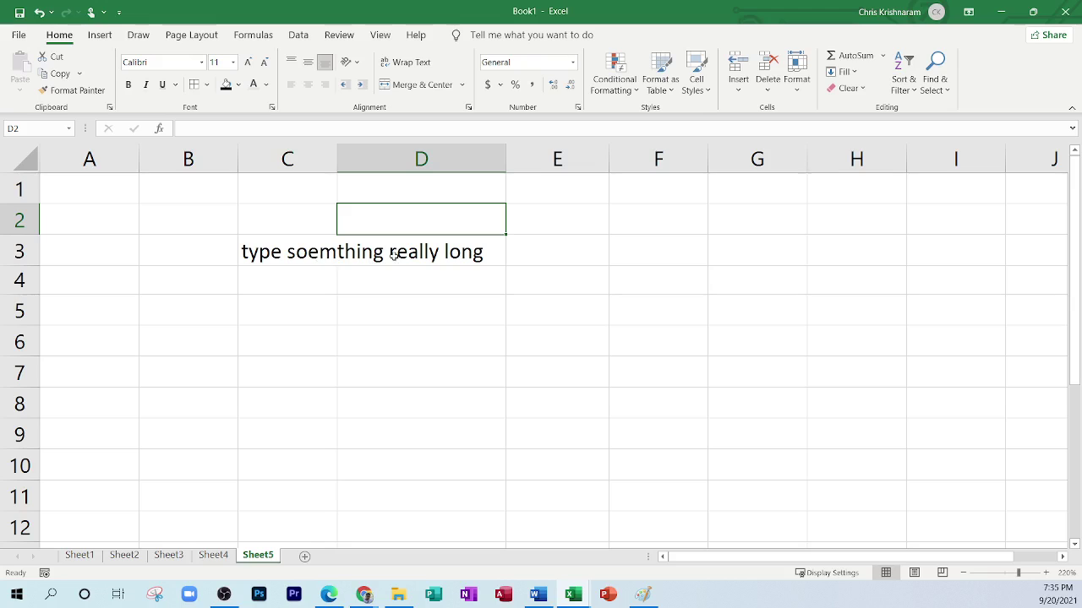
Enter "fghj" in cell D3 and select C3 to check its full text.
click(487, 256)
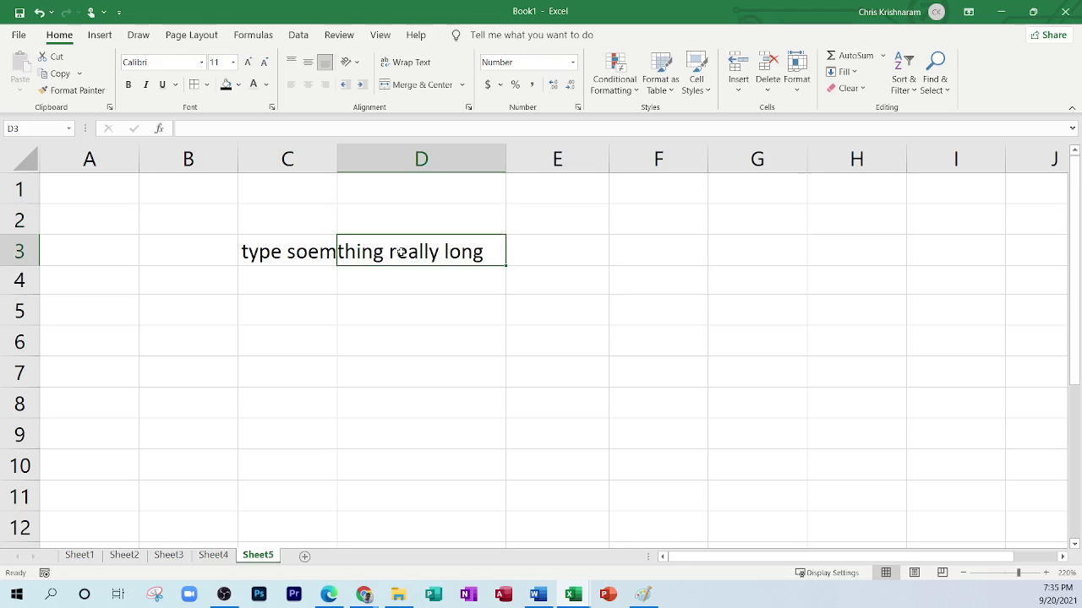
text(fghj)
key(Return)
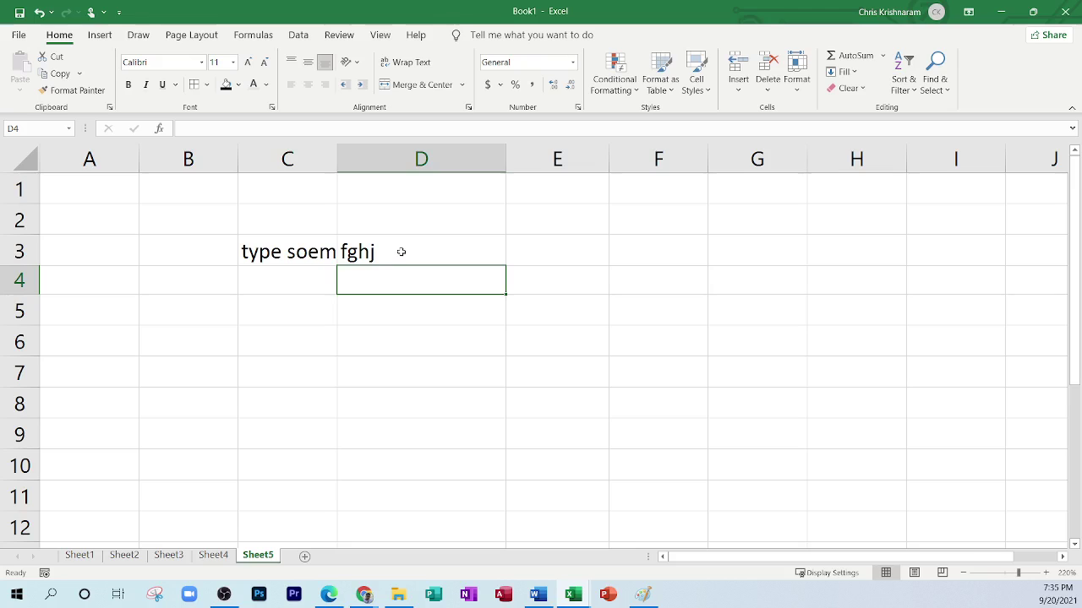
click(302, 247)
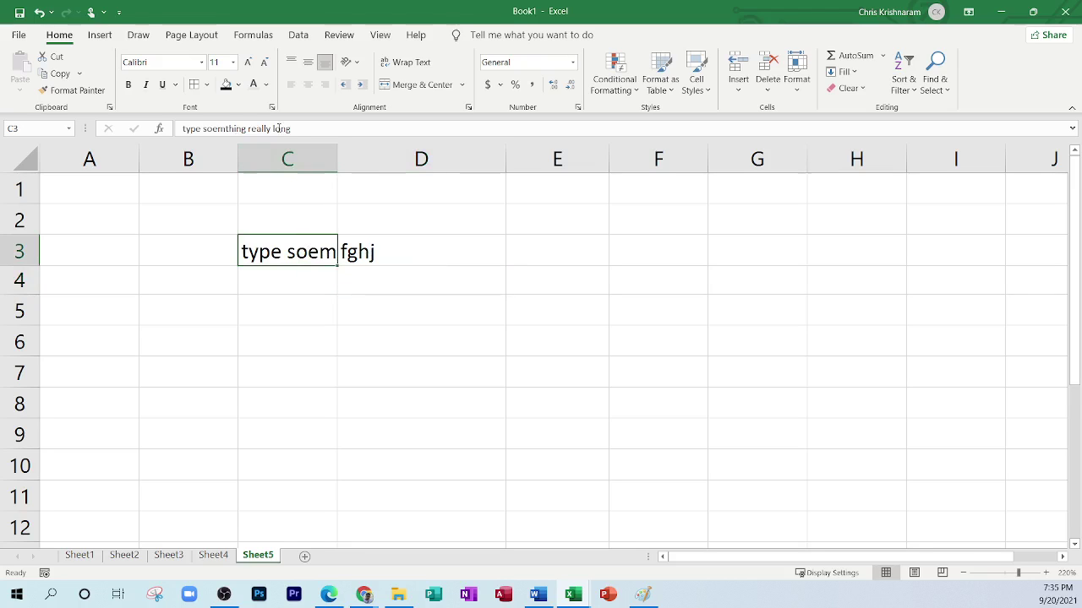
Clear "fghj" from cell D3 and move the selection away to cell D6.
click(411, 287)
click(374, 251)
key(Delete)
click(448, 354)
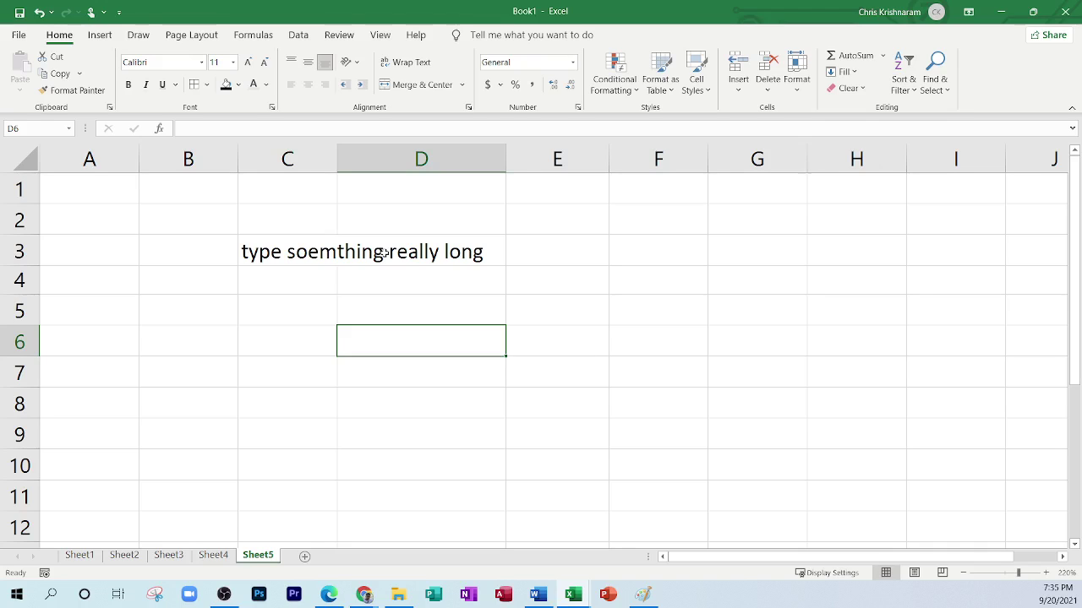
Switch to the PDF notes in Edge and review the "Column widths and row heights" section on page 2.
click(334, 594)
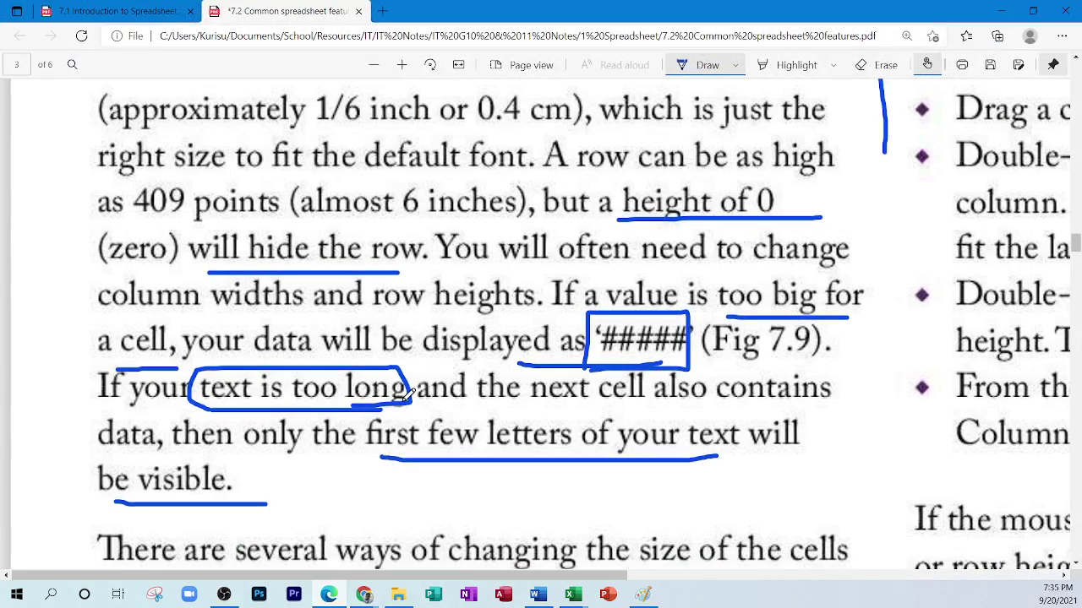
scroll(272, 230, up, 1)
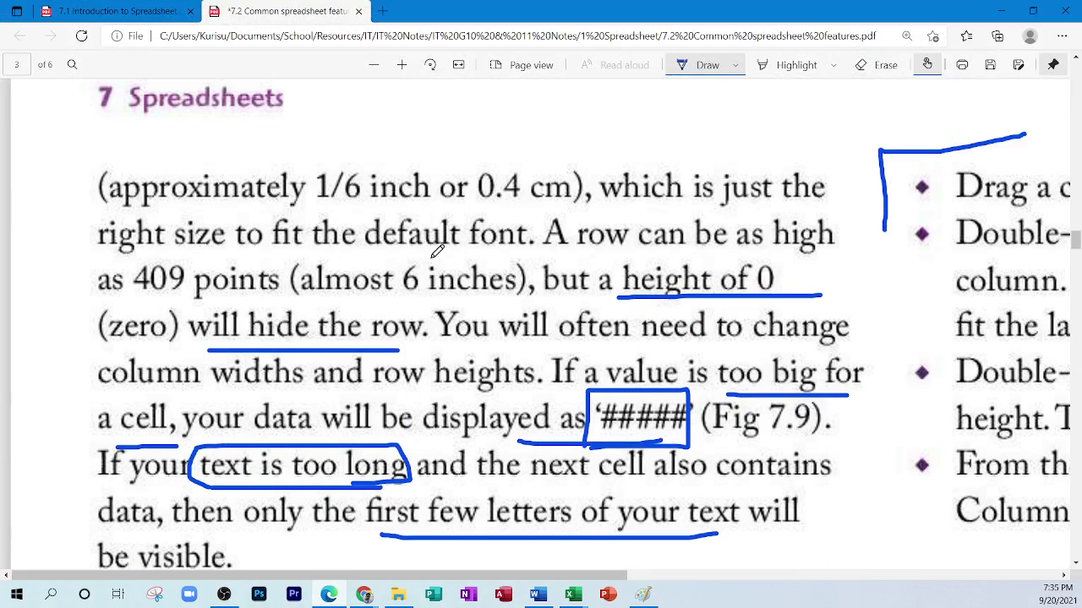
scroll(437, 251, up, 7)
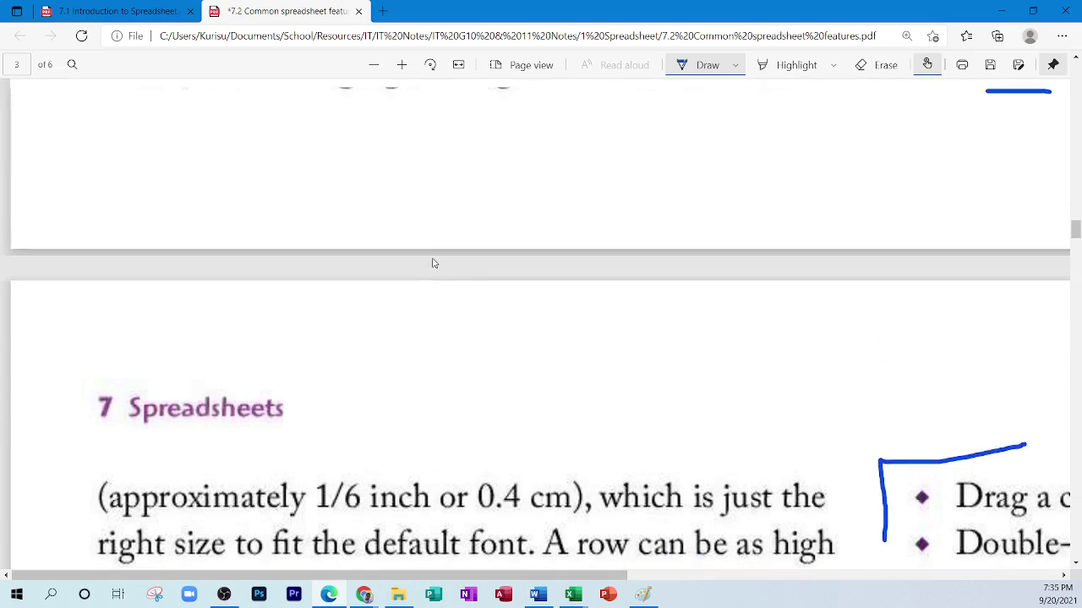
click(652, 576)
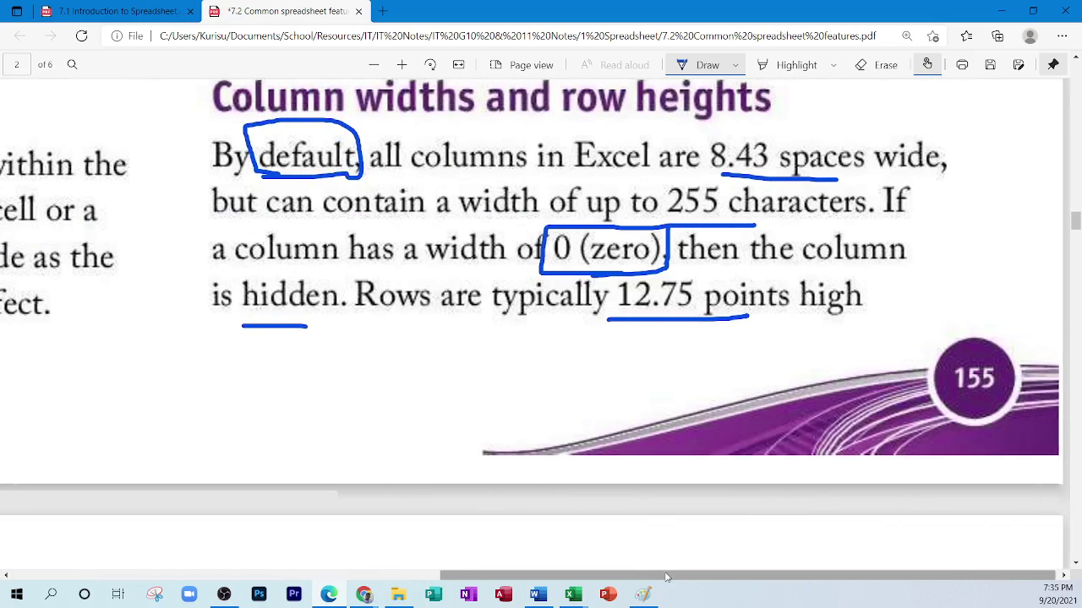
Return to the marked-up paragraph on page 3 and draw another box around '#####'.
drag(649, 575, 285, 531)
scroll(309, 526, down, 5)
scroll(312, 460, down, 2)
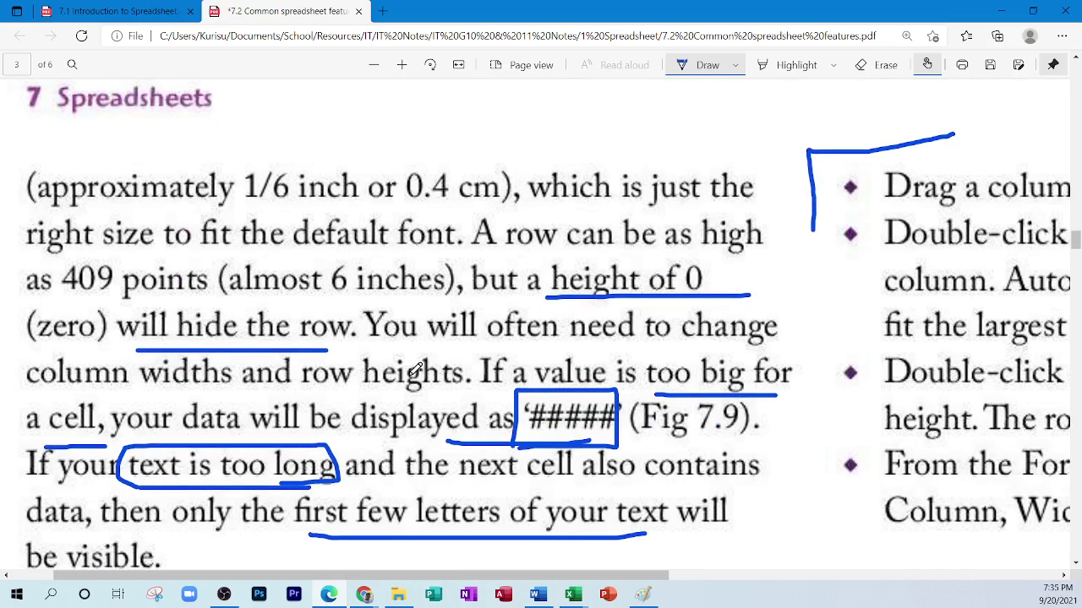
scroll(391, 281, down, 1)
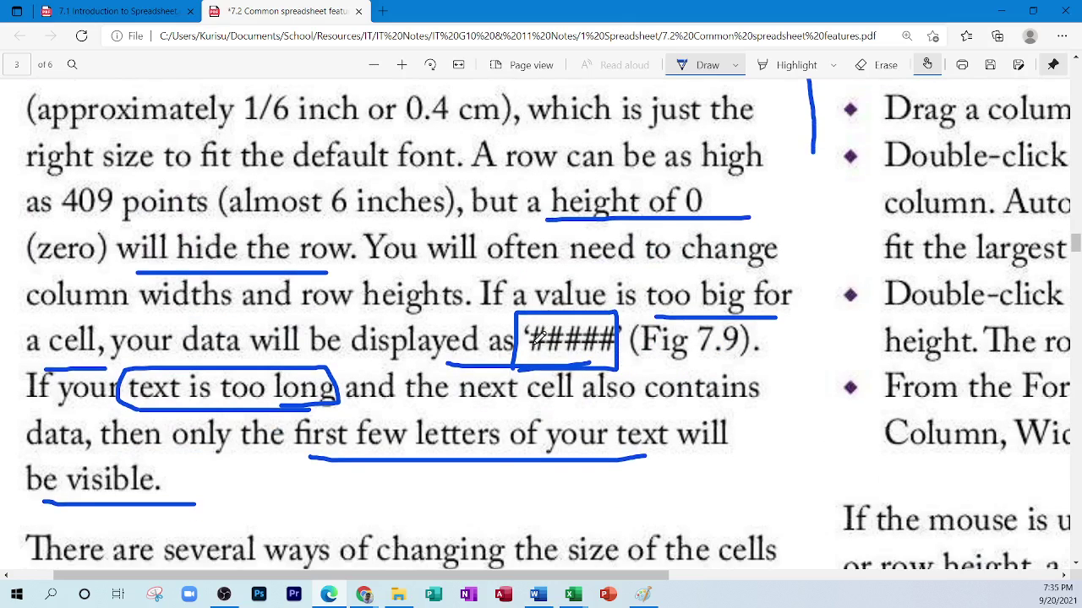
drag(517, 372, 513, 313)
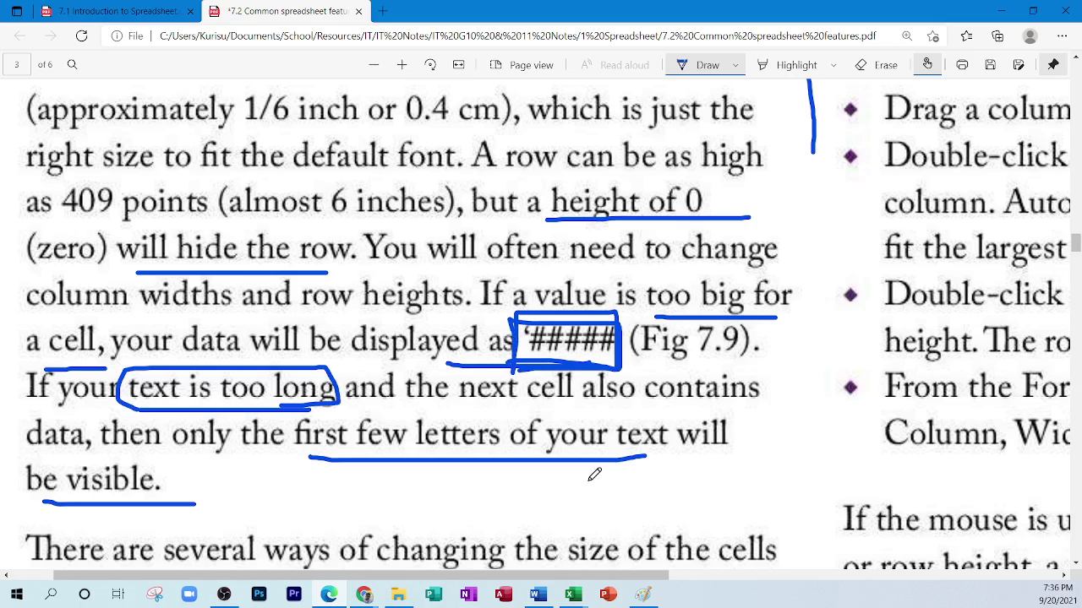
Examine the Fig 7.9 illustration on page 3 and the bulleted list of ways to resize columns and rows.
scroll(342, 446, down, 2)
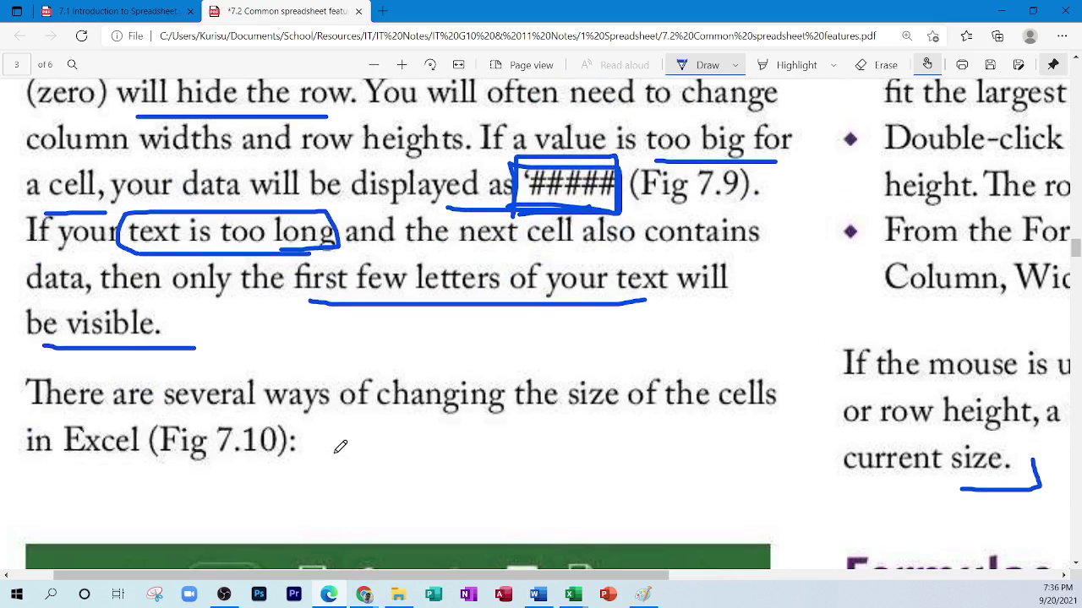
scroll(340, 446, down, 8)
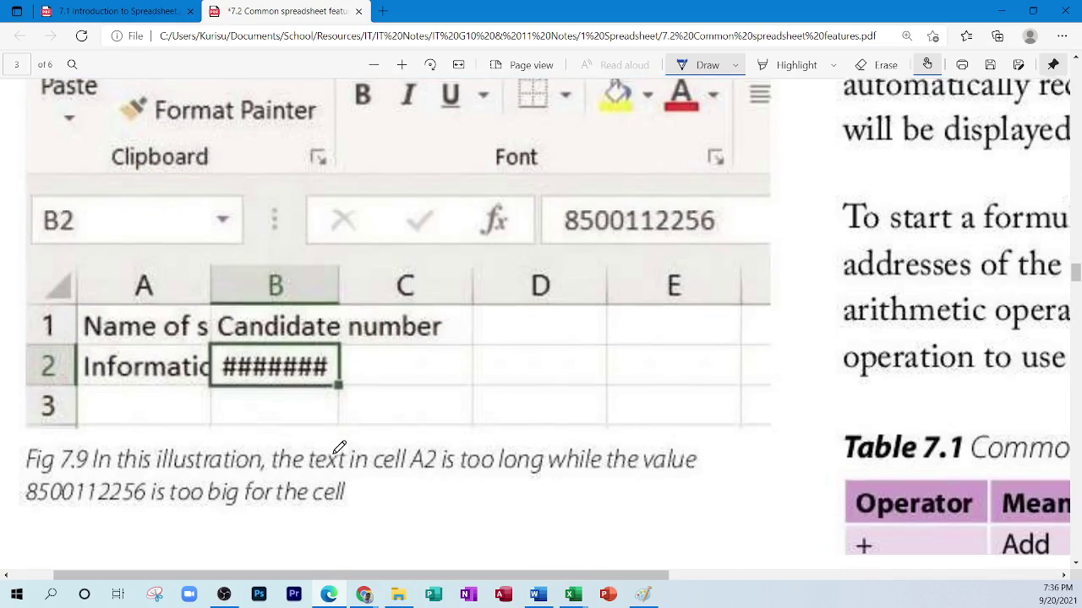
scroll(339, 447, up, 1)
scroll(338, 448, down, 8)
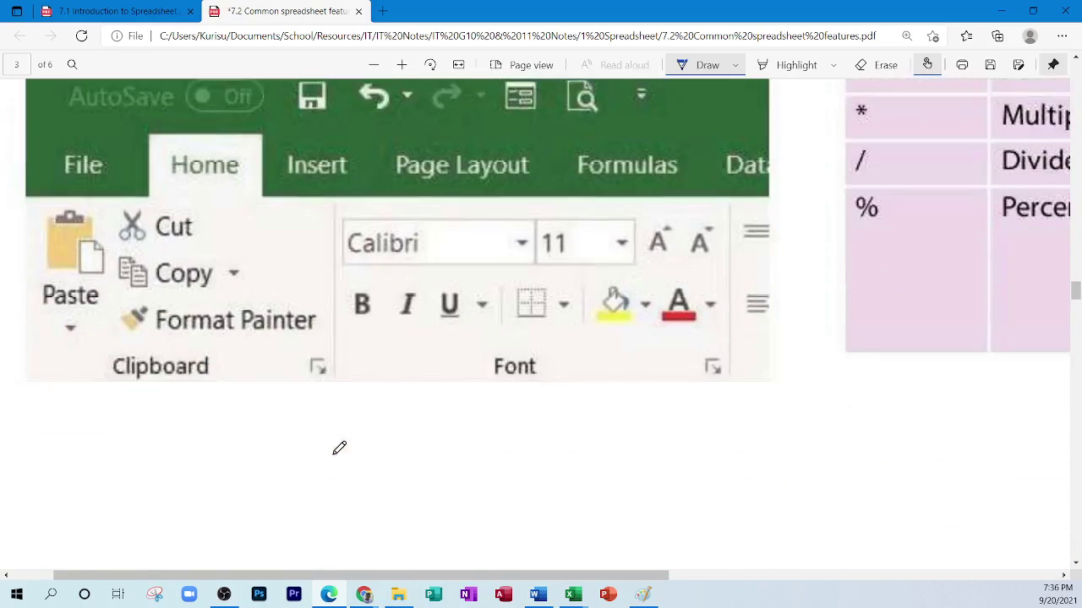
scroll(339, 448, down, 4)
scroll(339, 451, up, 9)
scroll(338, 451, up, 10)
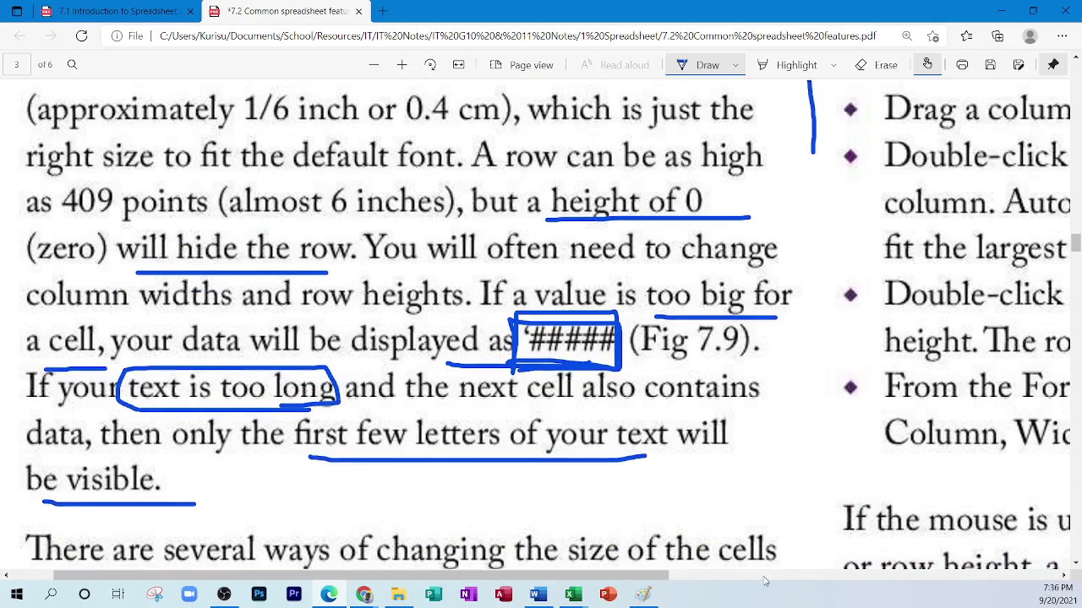
click(885, 577)
scroll(591, 482, up, 2)
drag(496, 576, 464, 576)
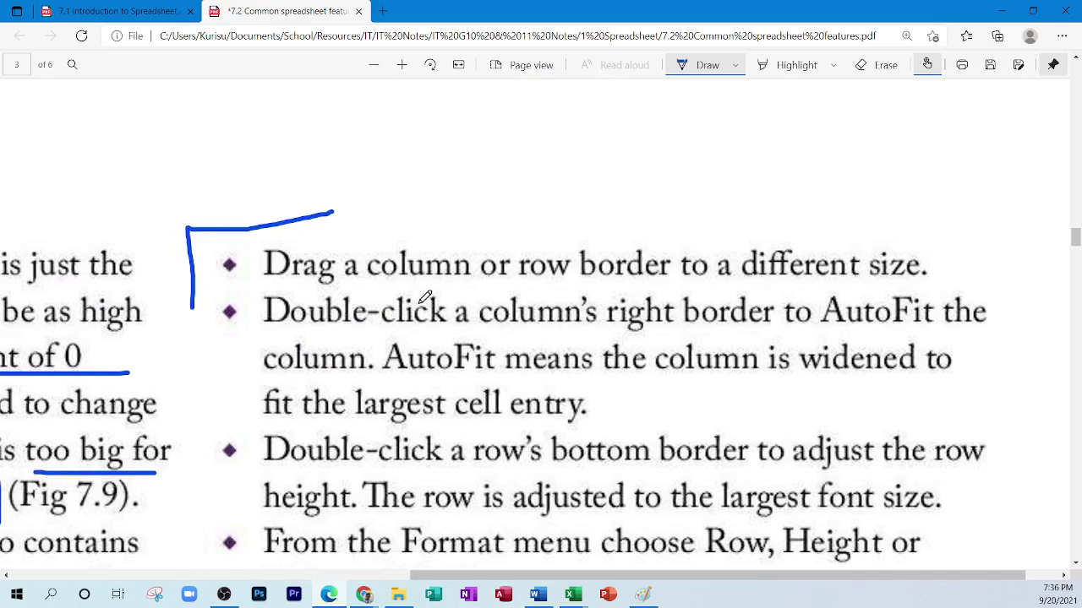
Switch to the Excel workbook and widen column B on Sheet5 to roughly five times its width.
scroll(412, 296, down, 1)
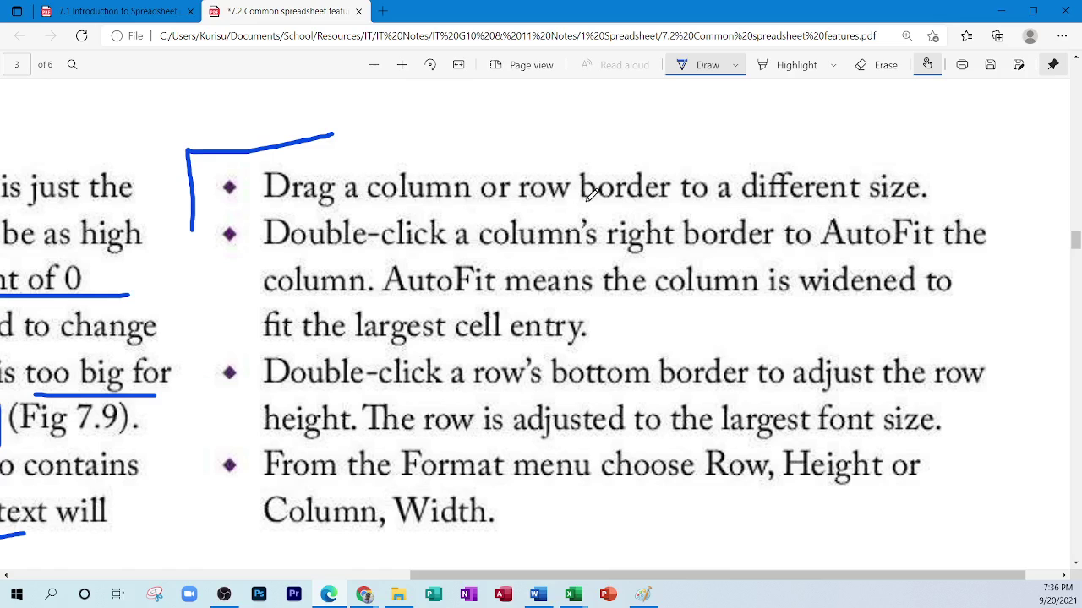
mouse_move(573, 594)
click(617, 570)
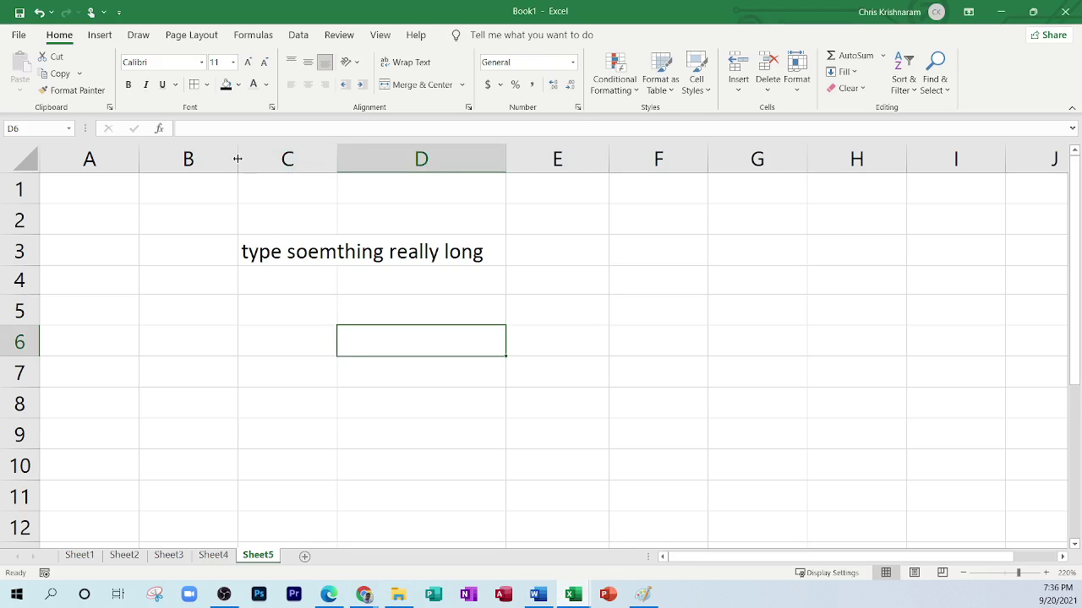
drag(239, 157, 690, 159)
drag(385, 175, 652, 162)
Increase the height of row 4 to about four times and row 3 to about three times the standard height.
click(23, 285)
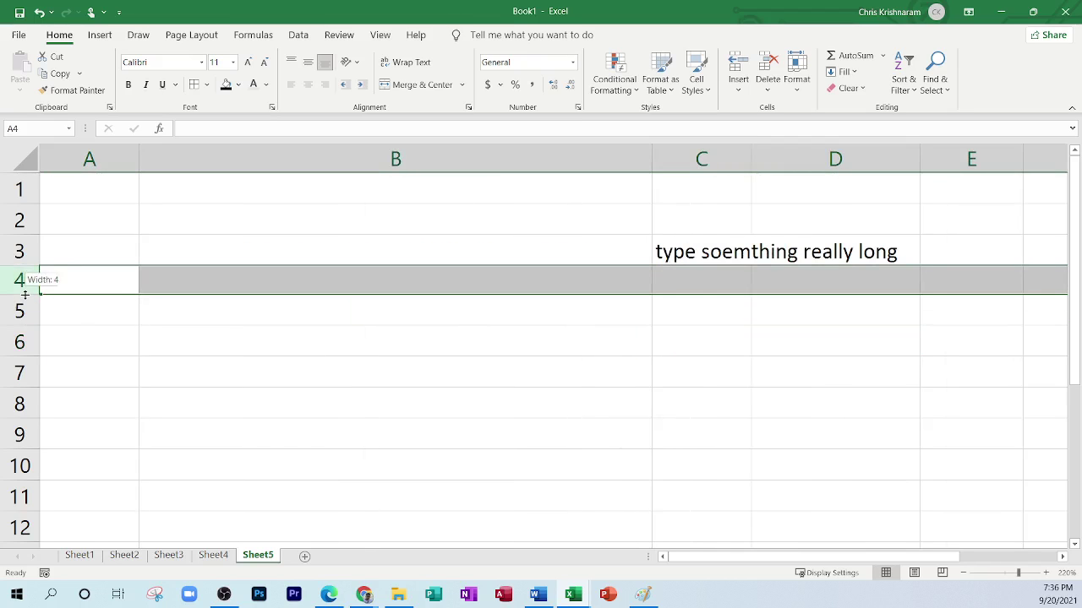
drag(25, 294, 26, 397)
drag(25, 266, 24, 338)
Switch to the PDF notes in Edge, underline 'Double-click' and 'is widened', and box 'AutoFit' and 'fit the largest cell entry.'.
click(328, 595)
drag(278, 253, 429, 251)
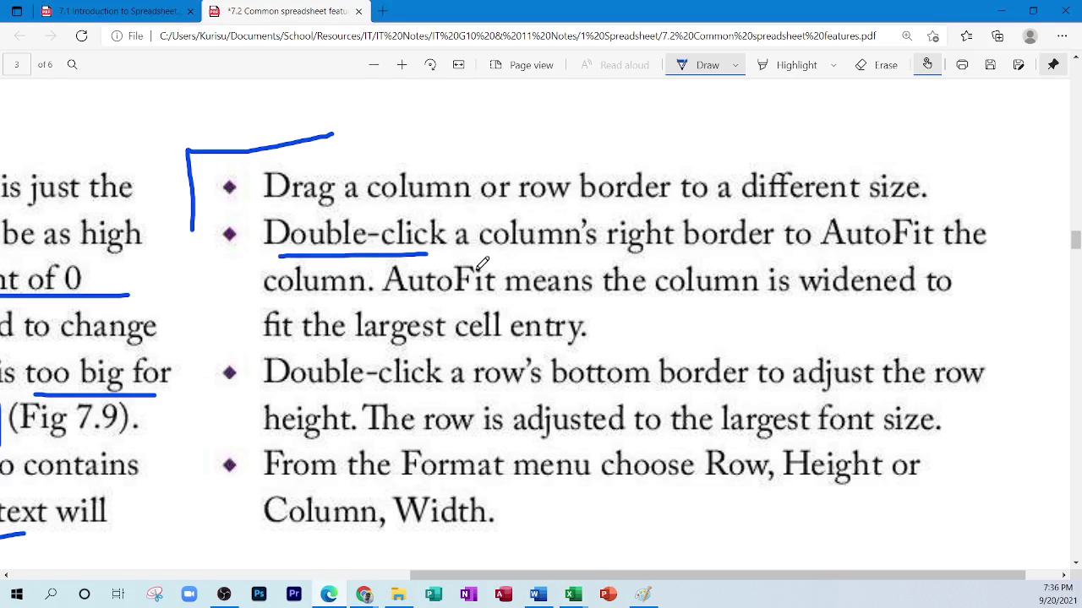
mouse_move(820, 259)
mouse_down()
mouse_move(942, 257)
mouse_move(925, 206)
mouse_move(816, 226)
mouse_move(826, 260)
mouse_up()
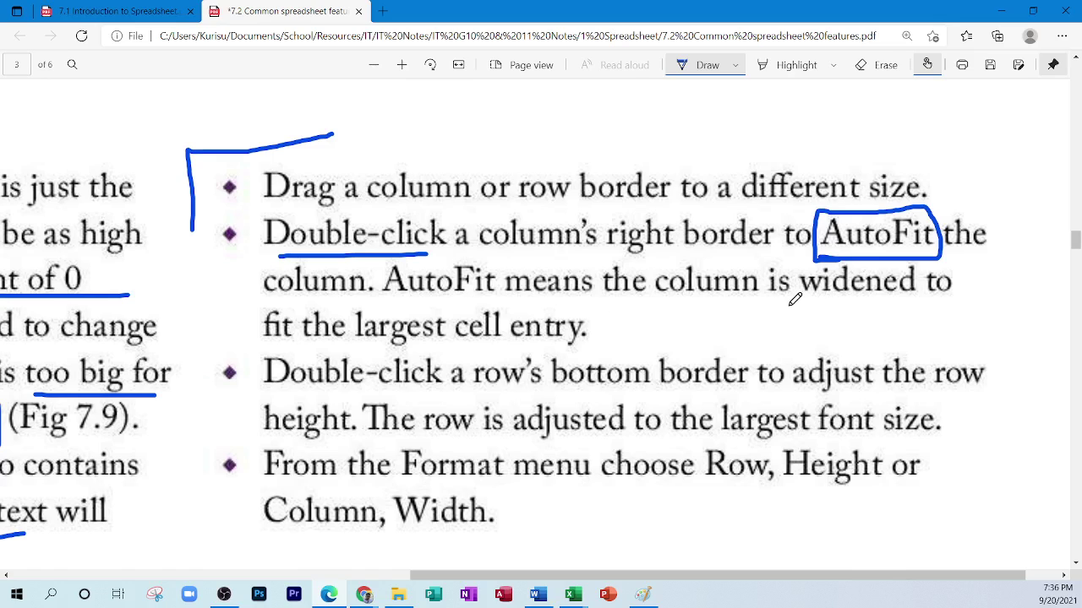
drag(755, 306, 914, 305)
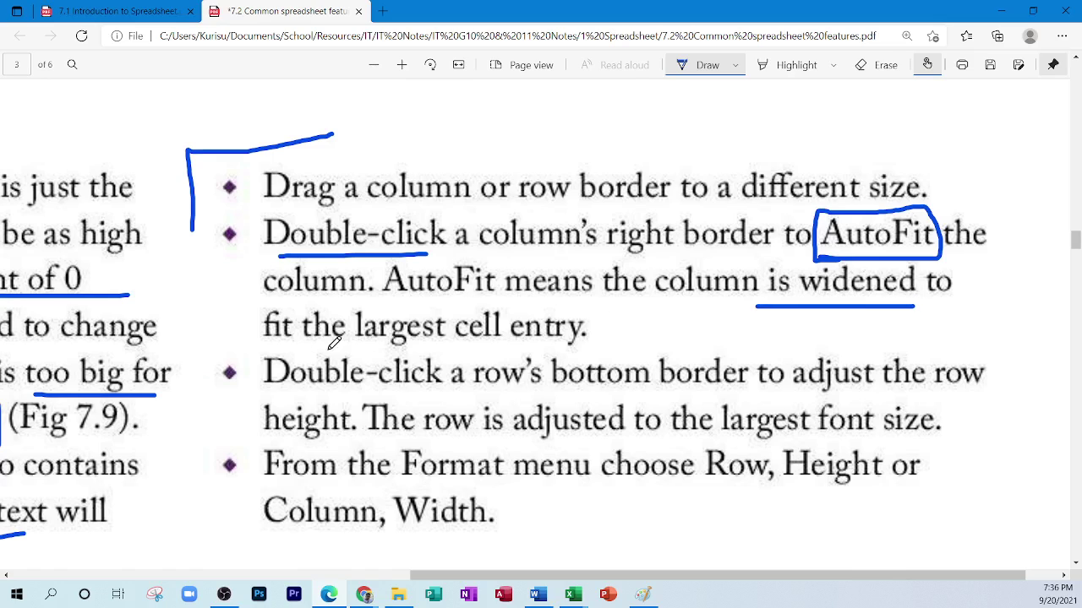
mouse_move(266, 339)
mouse_down()
mouse_move(610, 337)
mouse_move(436, 307)
mouse_move(283, 308)
mouse_move(253, 343)
mouse_move(280, 340)
mouse_up()
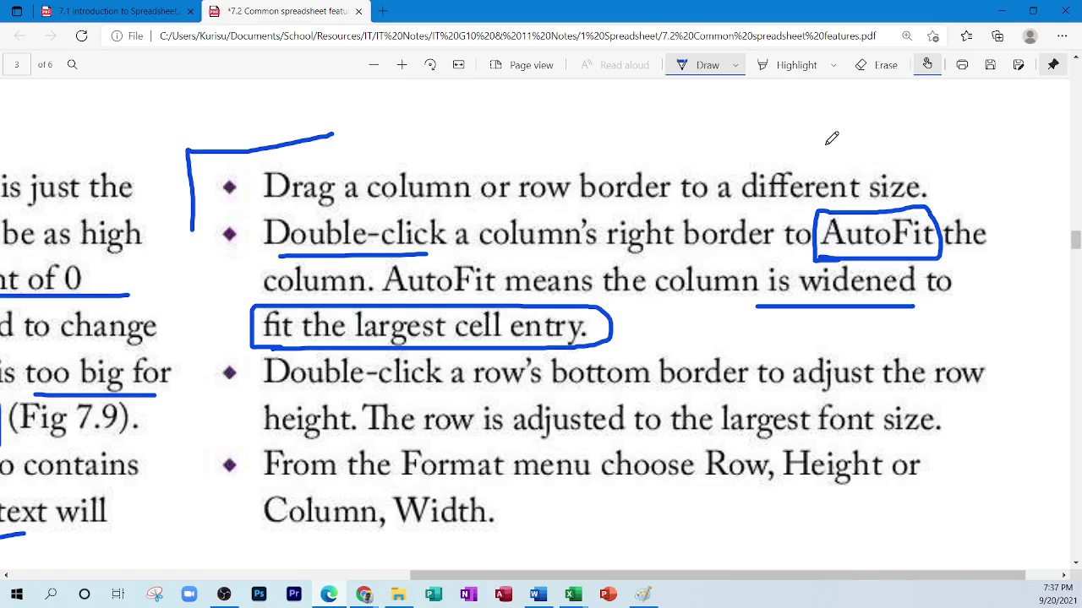
Return to the Excel workbook and AutoFit the heights of rows 3 and 4.
click(997, 12)
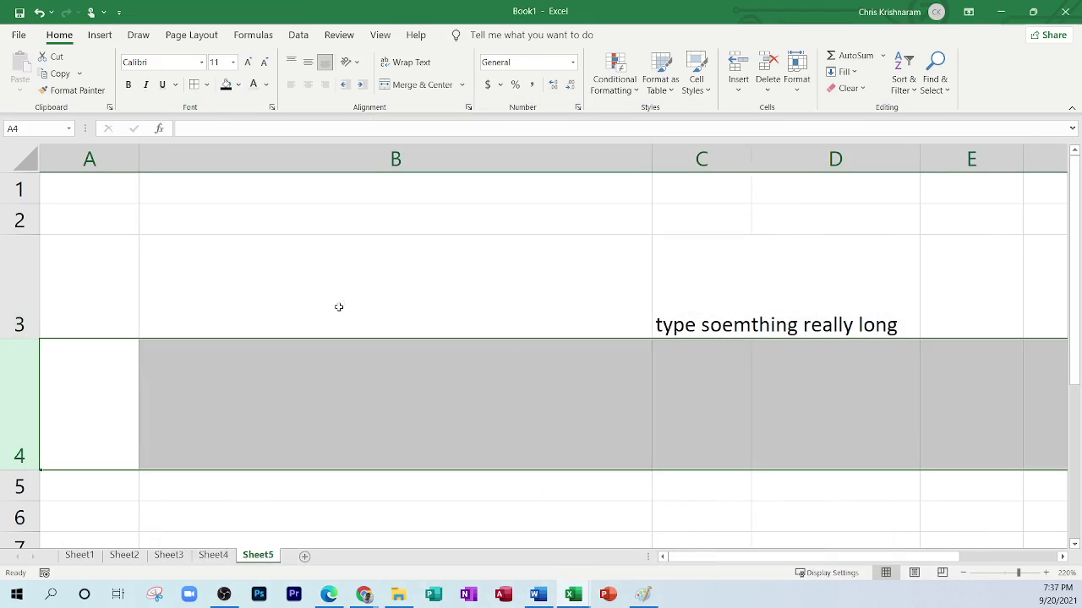
click(702, 268)
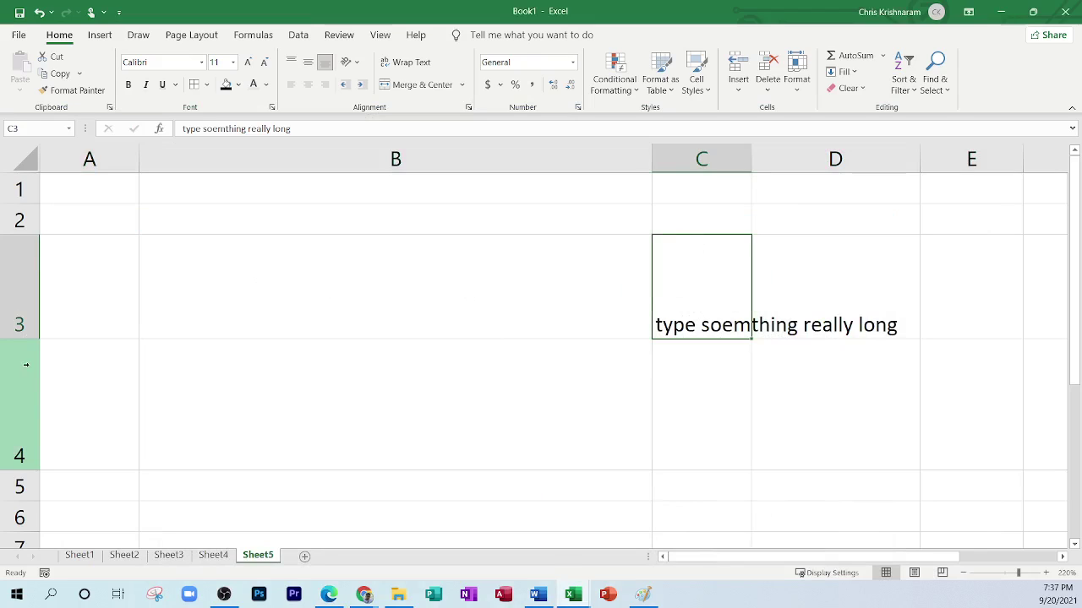
double_click(18, 338)
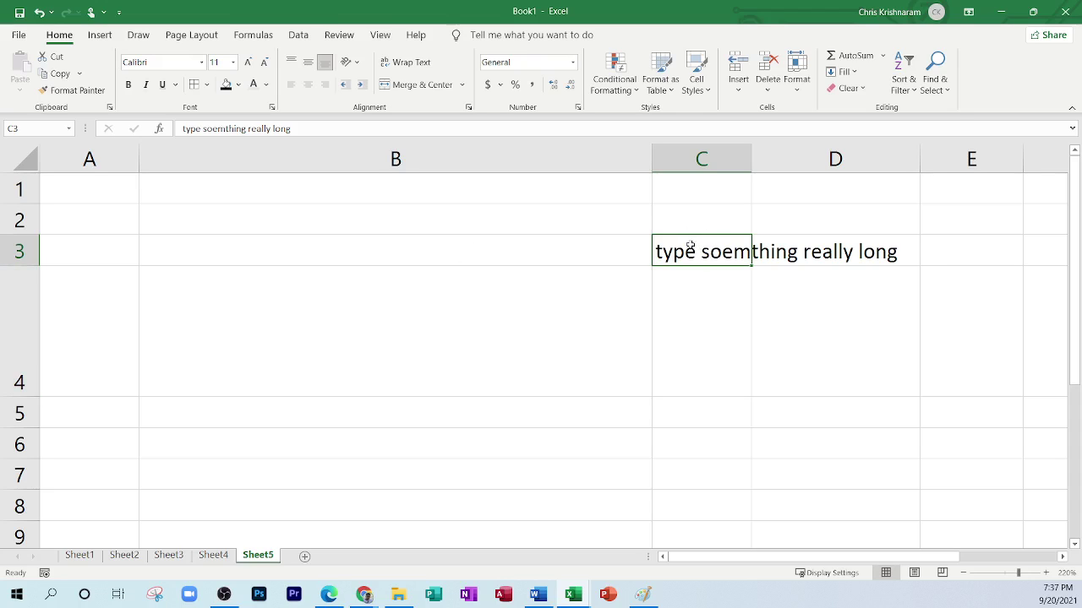
click(812, 247)
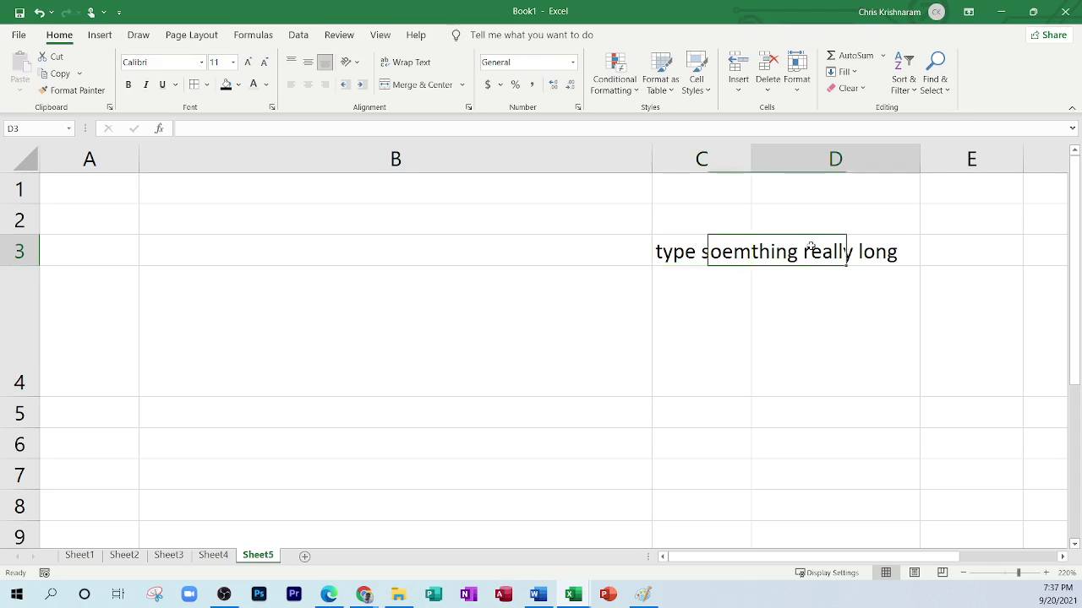
click(659, 251)
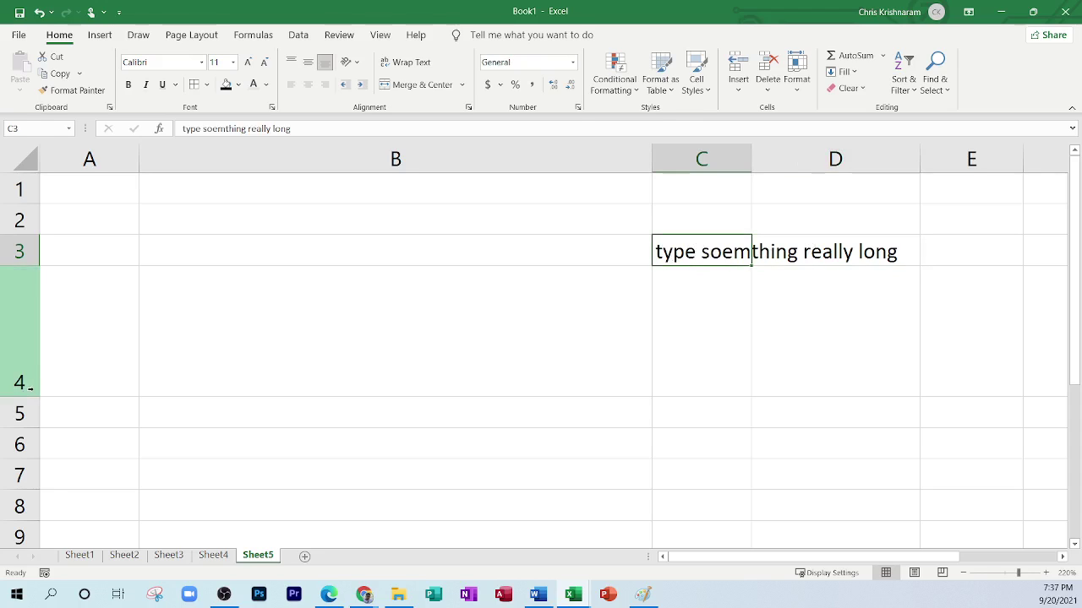
double_click(19, 397)
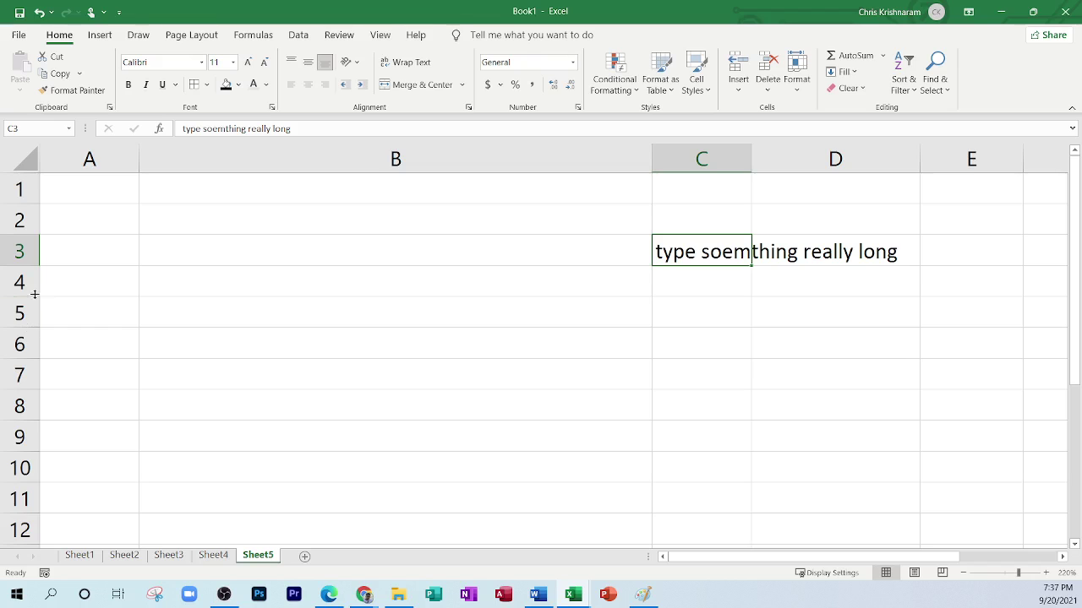
click(982, 556)
drag(987, 559, 654, 518)
click(481, 285)
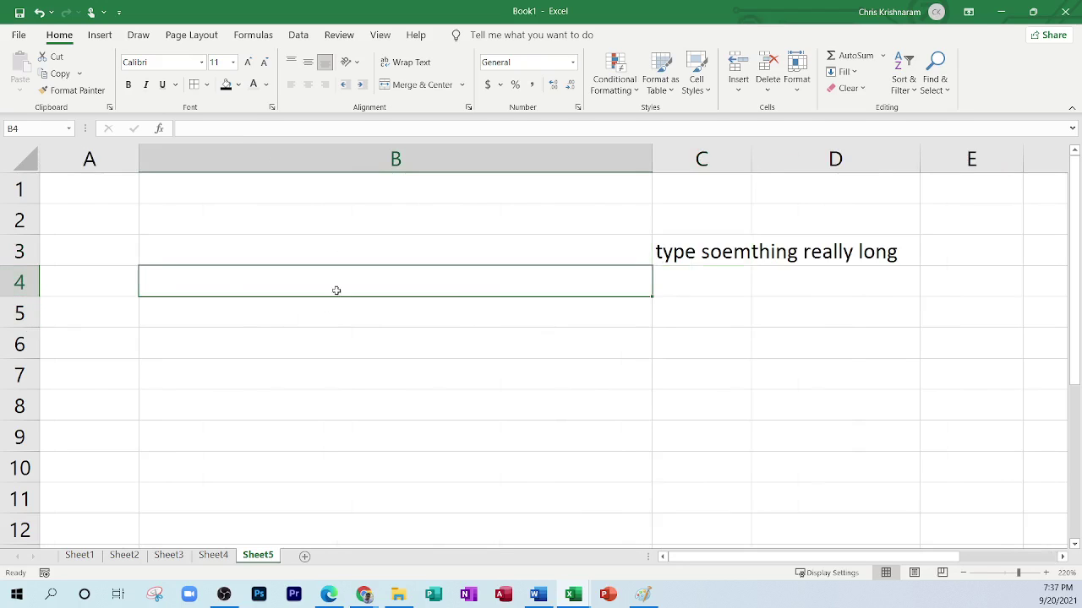
click(649, 151)
drag(500, 230, 500, 250)
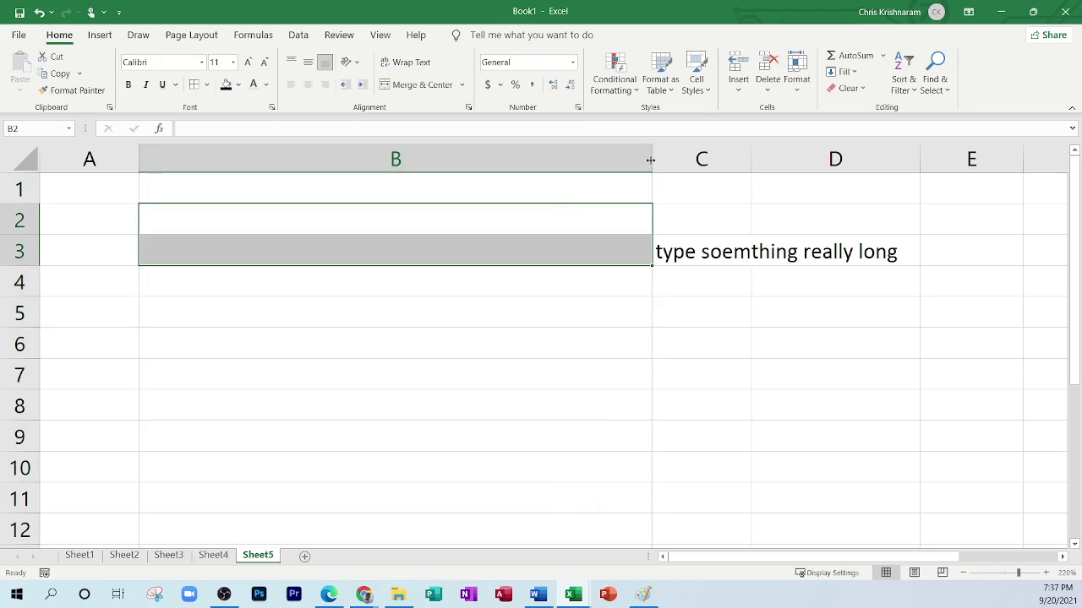
Enter 1 in cell B1 and AutoFit column B to that entry.
click(461, 191)
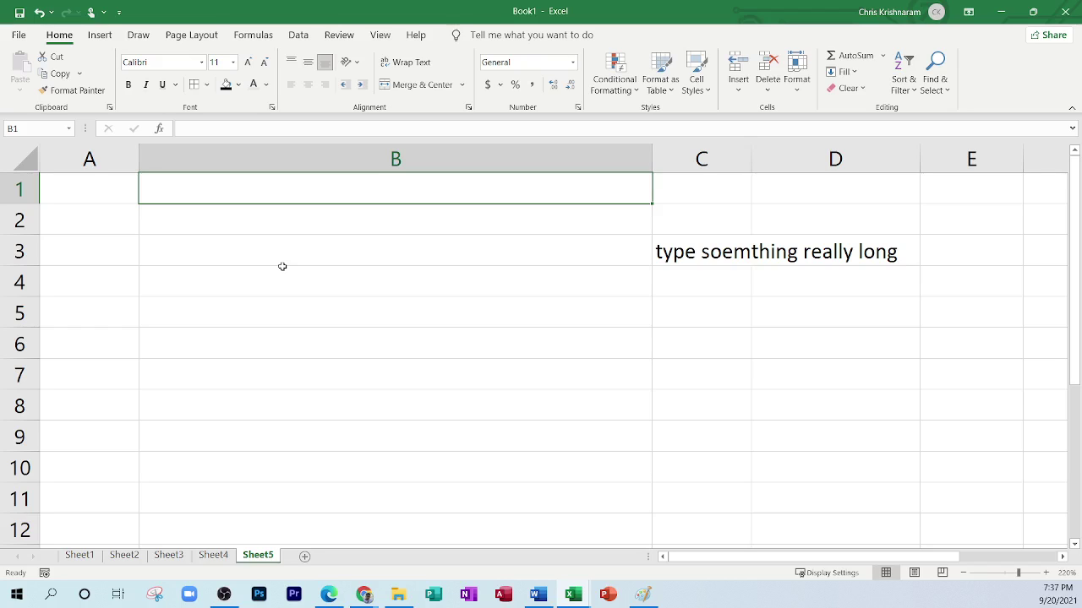
text(1)
key(Return)
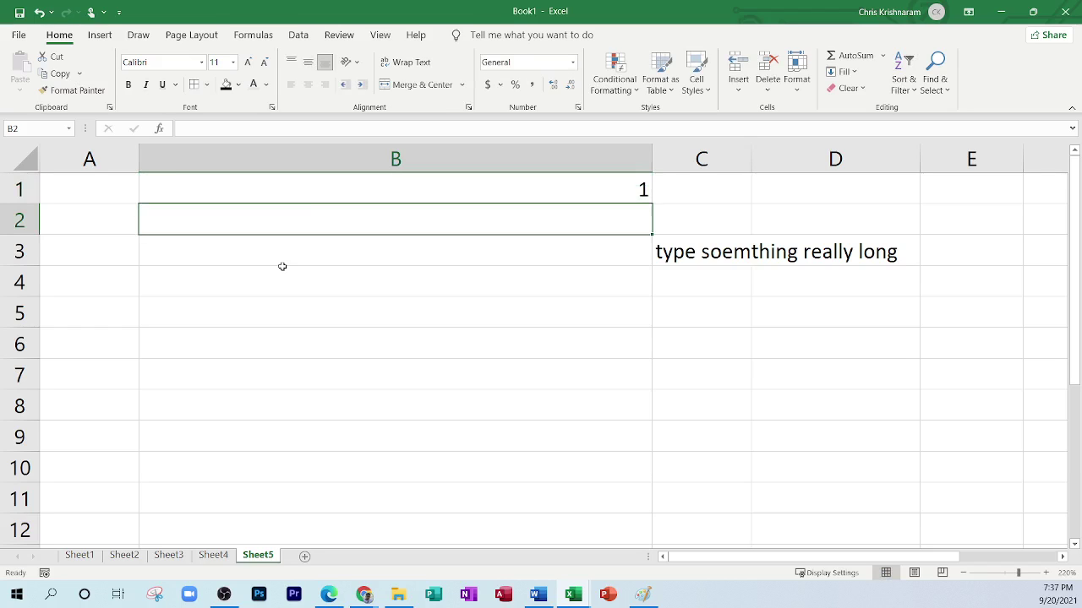
double_click(652, 147)
click(147, 195)
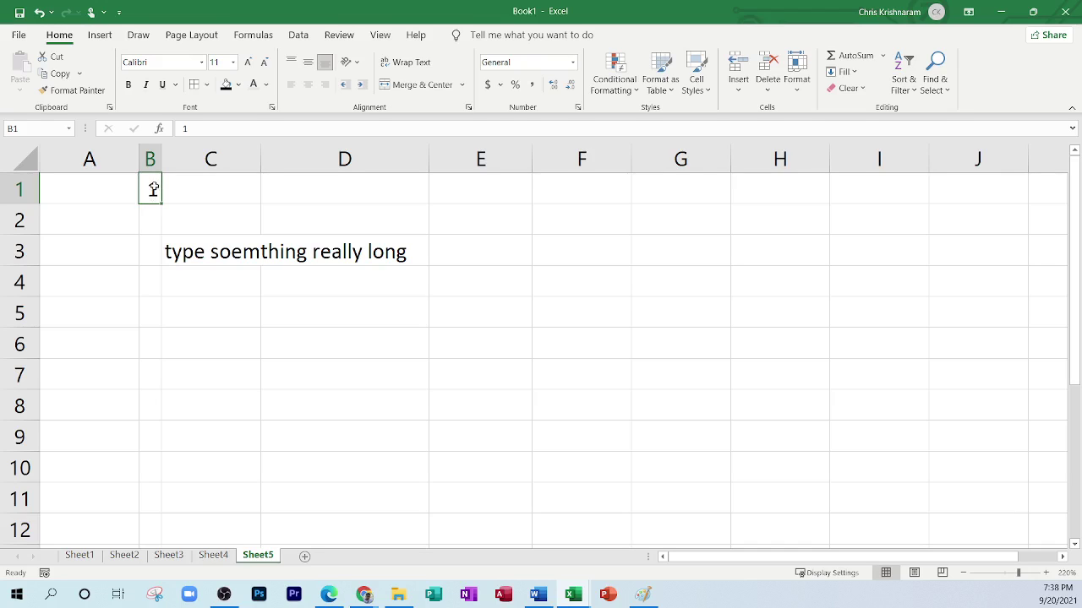
Enter 'asdfghjklasdfghjkl' in cell B5 and AutoFit column B to the longer text.
click(154, 306)
text(a)
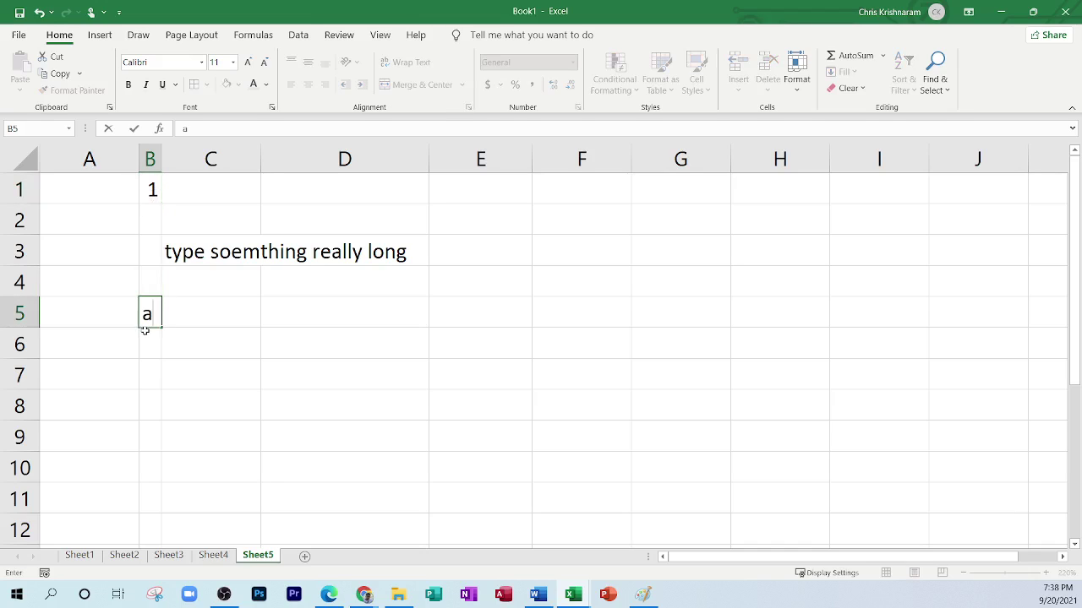
text(sdfghjklasdfghjkl)
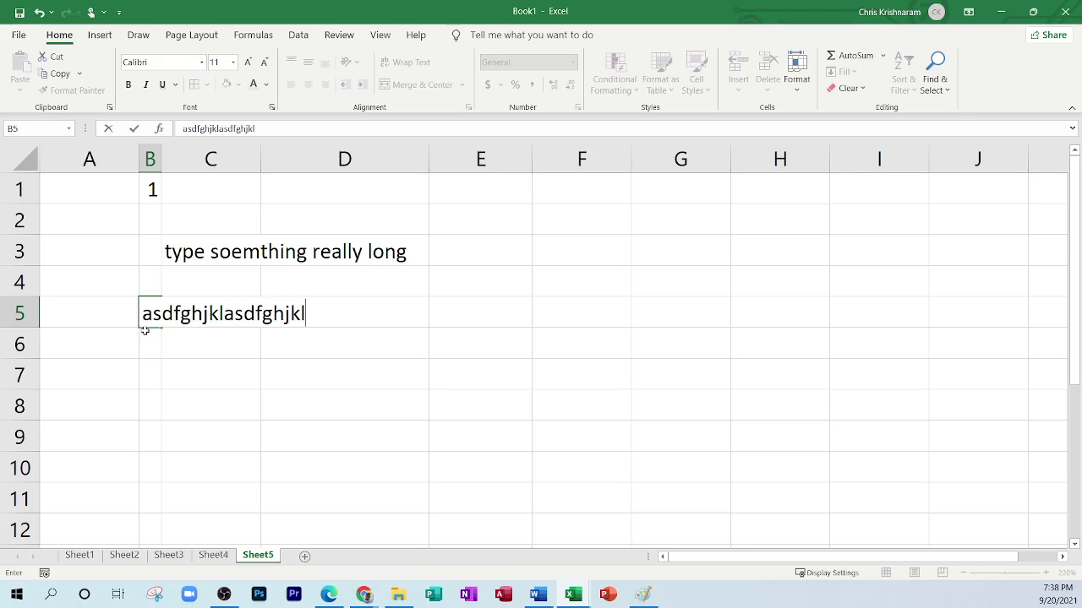
click(222, 377)
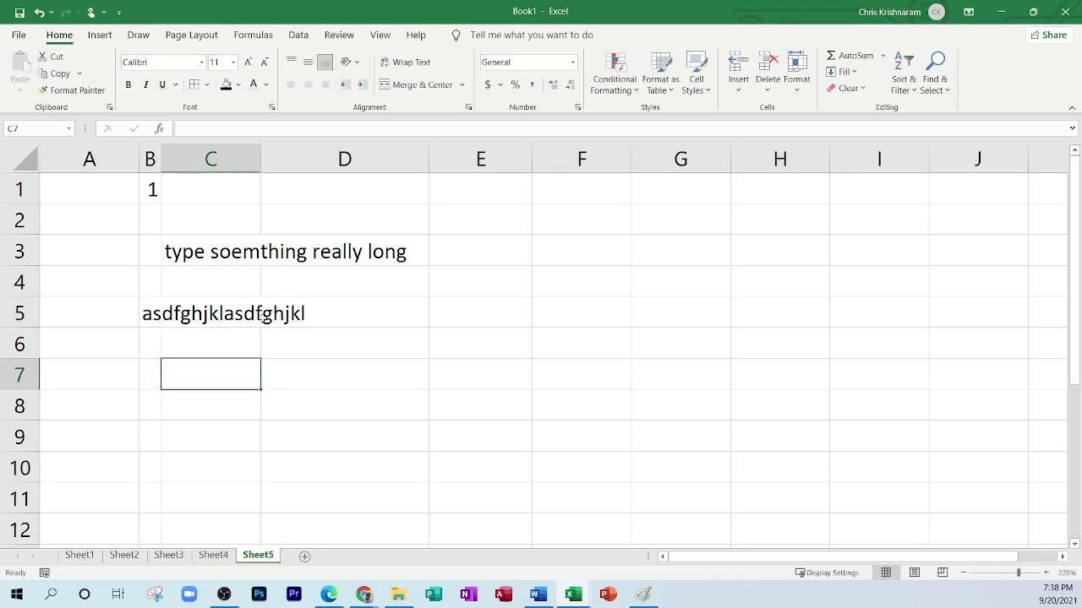
double_click(162, 153)
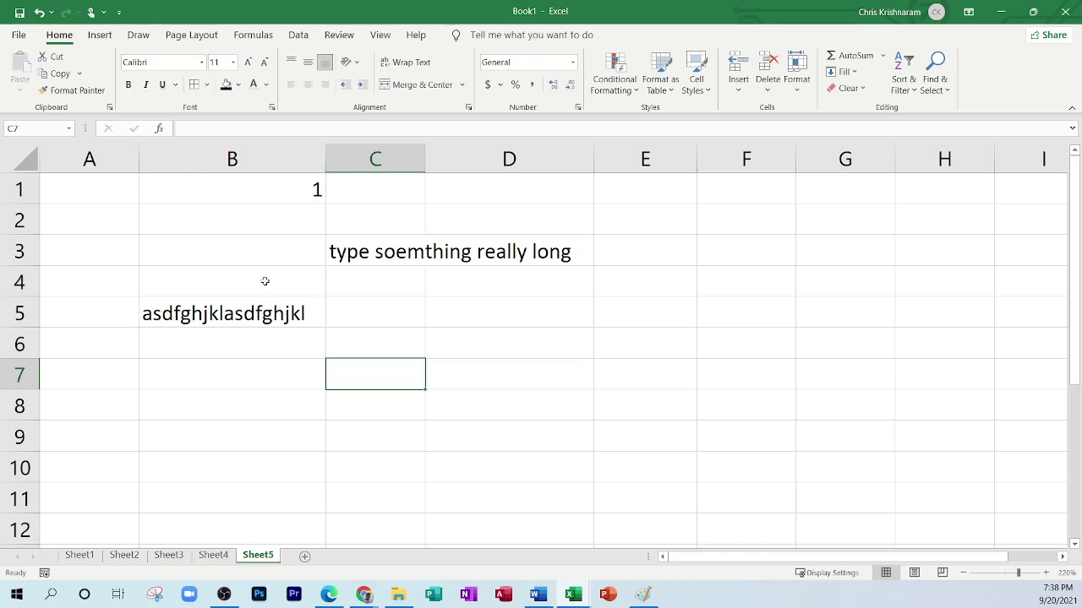
Manually narrow column B very slightly, keeping it wide enough for the text in B5.
click(295, 311)
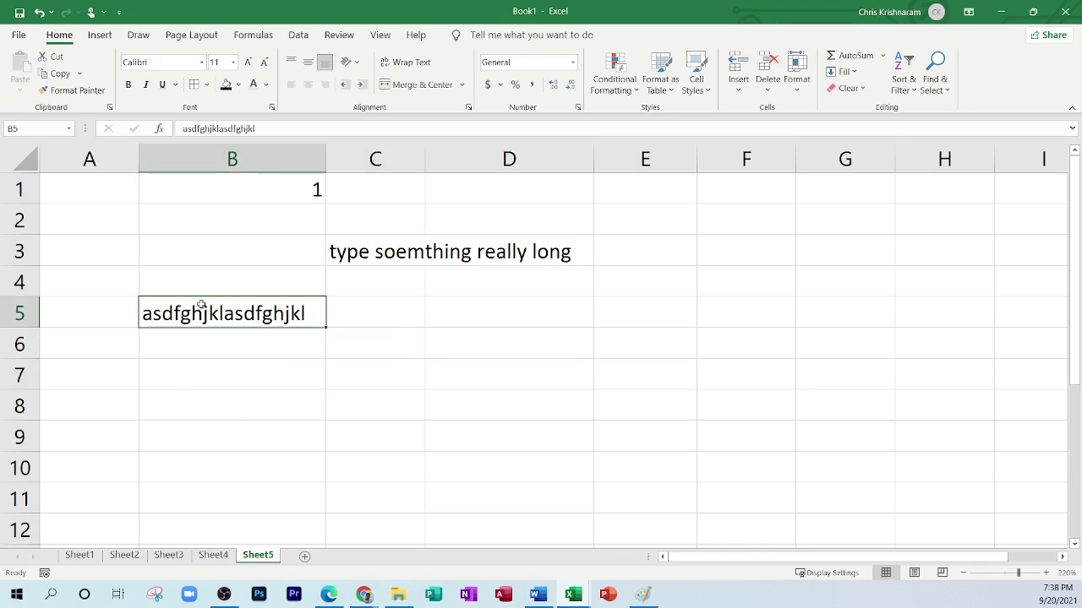
click(203, 274)
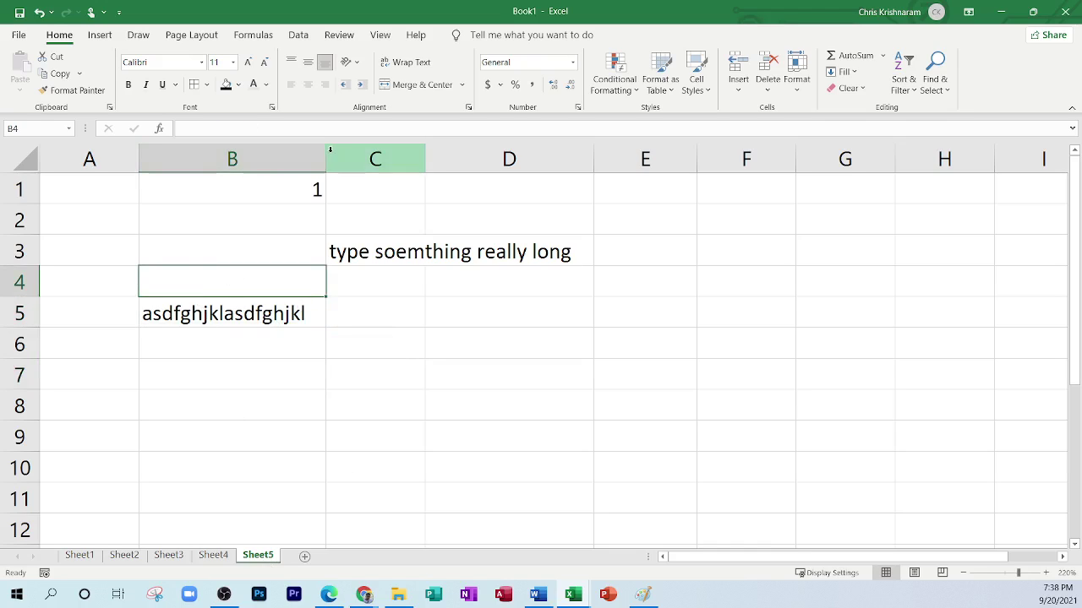
mouse_move(321, 157)
mouse_down()
mouse_move(287, 157)
mouse_move(324, 160)
mouse_up()
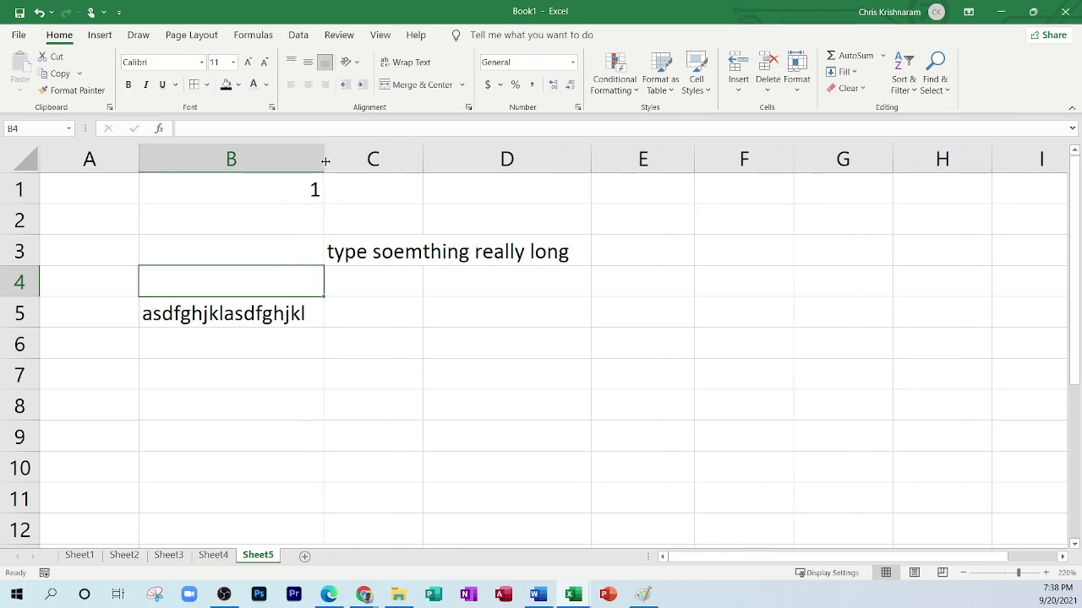
click(267, 380)
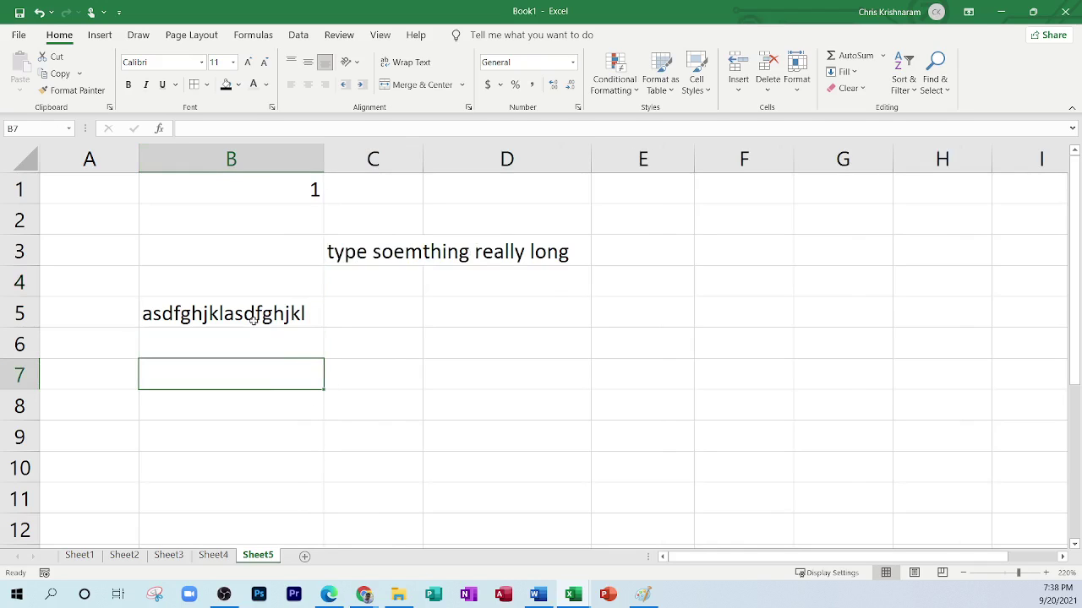
click(267, 317)
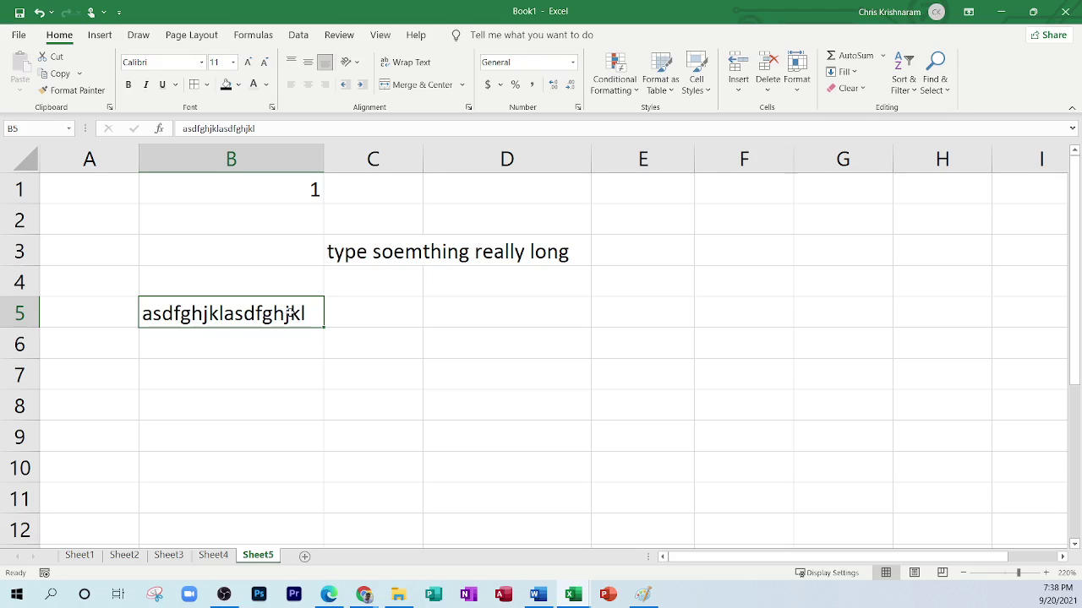
text(123456789)
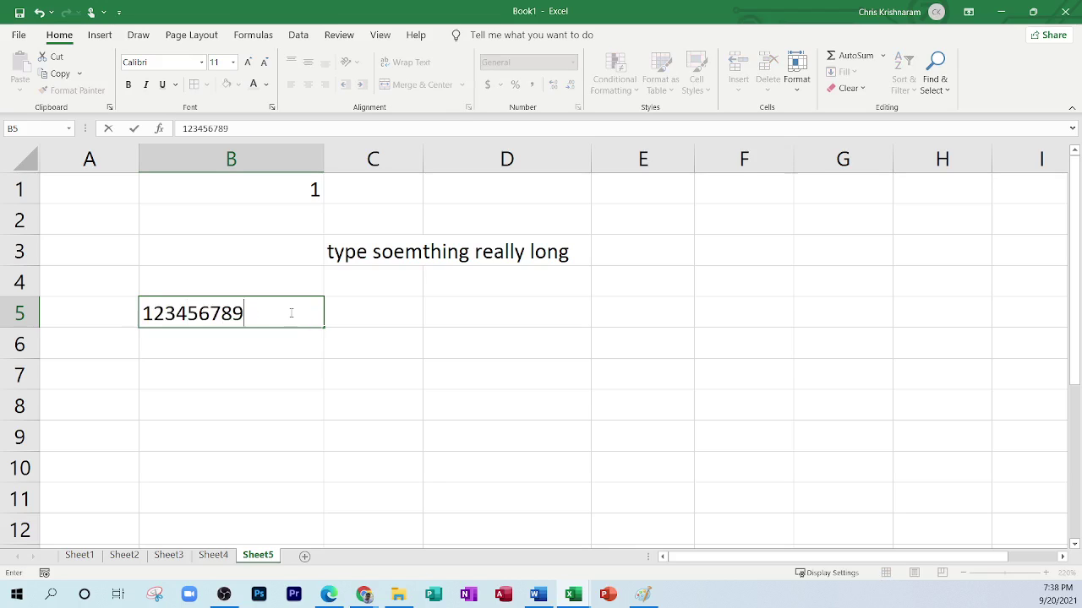
text(8765432345678987654323456789098765432)
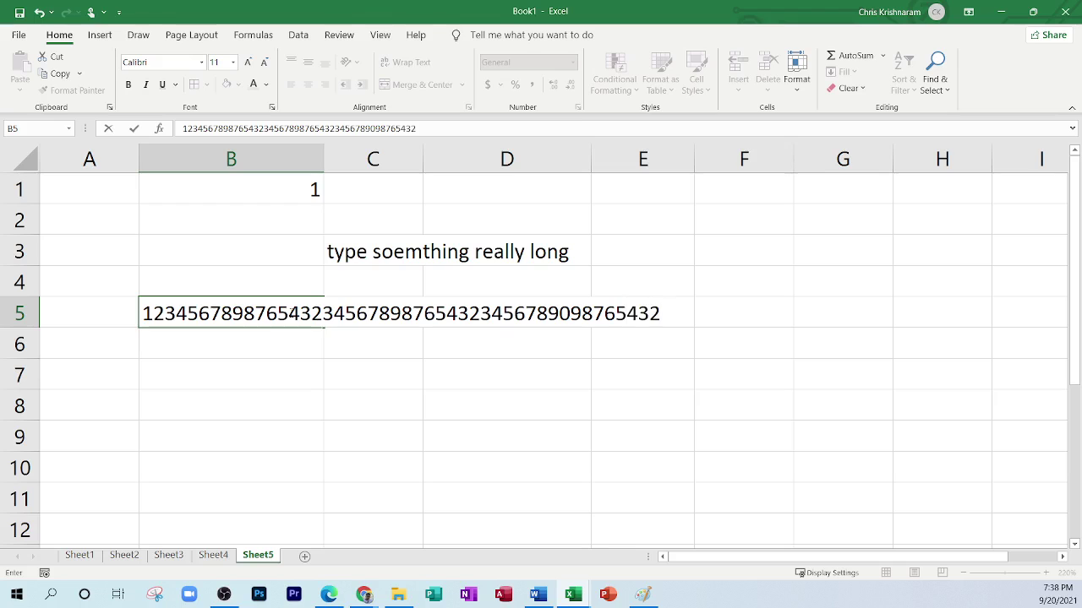
key(Return)
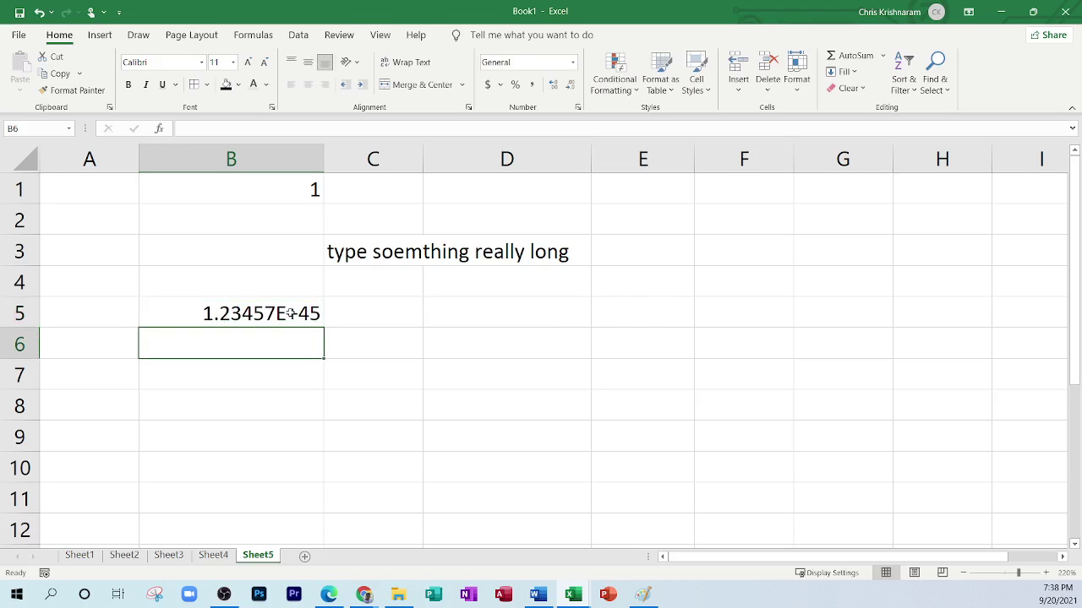
Fill cells B5 to B7 with the random texts ";ojiugyfdsgsgdfgi'p", "';higfdtsdfugiopi" and "[k'j;hlgkfjdhsgdfygi".
click(262, 312)
text(;ojiugyfdsgsgdfgi'p)
key(Return)
text(';higfdtsdfugiopi)
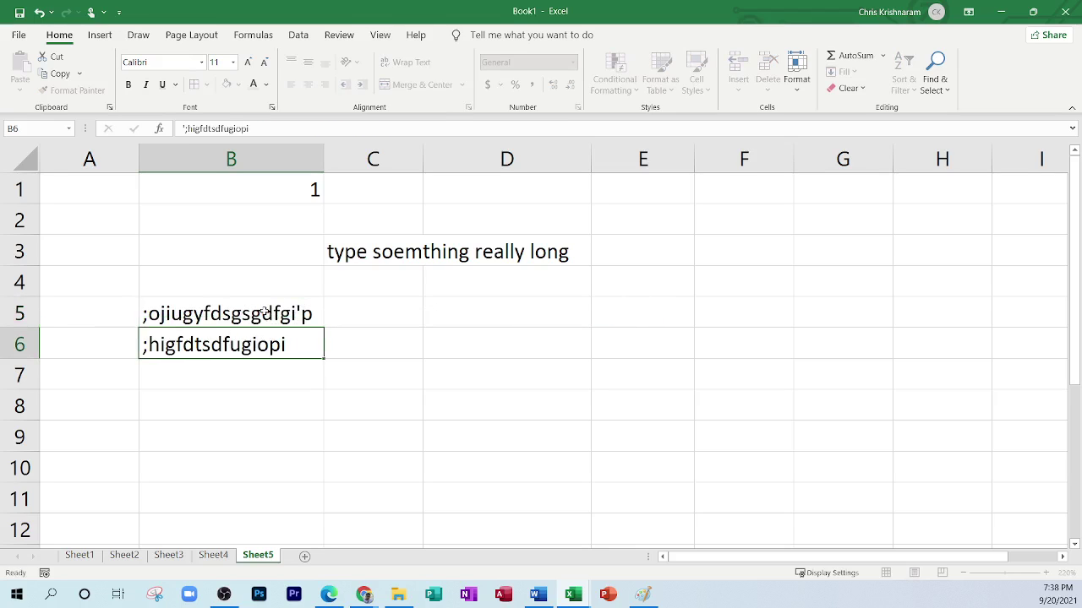
key(Return)
text([k'j;hlgkfjdhsgdfygi)
key(Return)
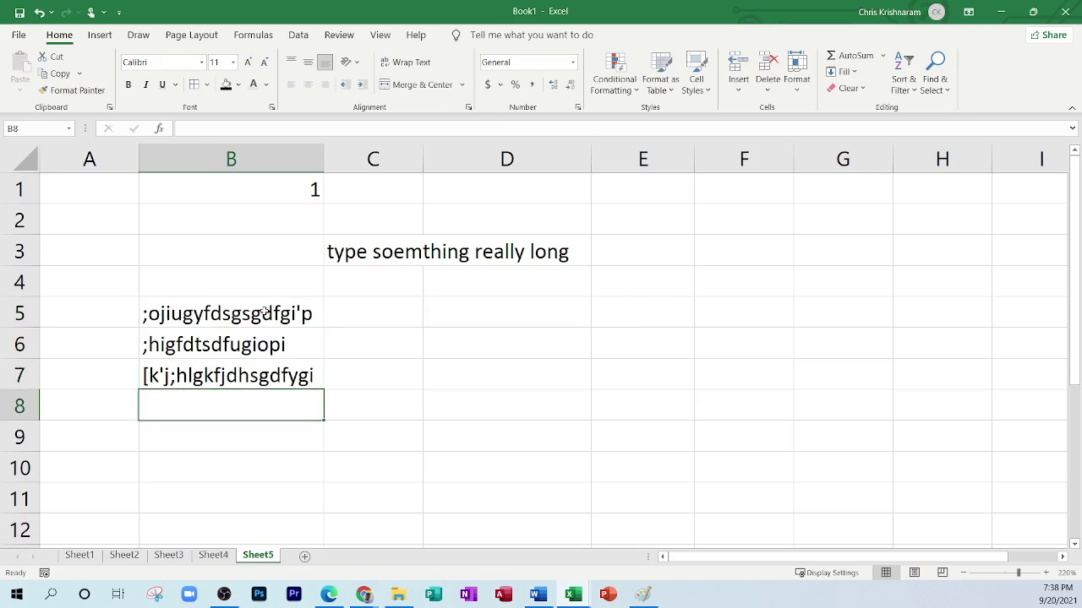
Clear the random text from cells B7 and B6, then select cell B5.
click(279, 306)
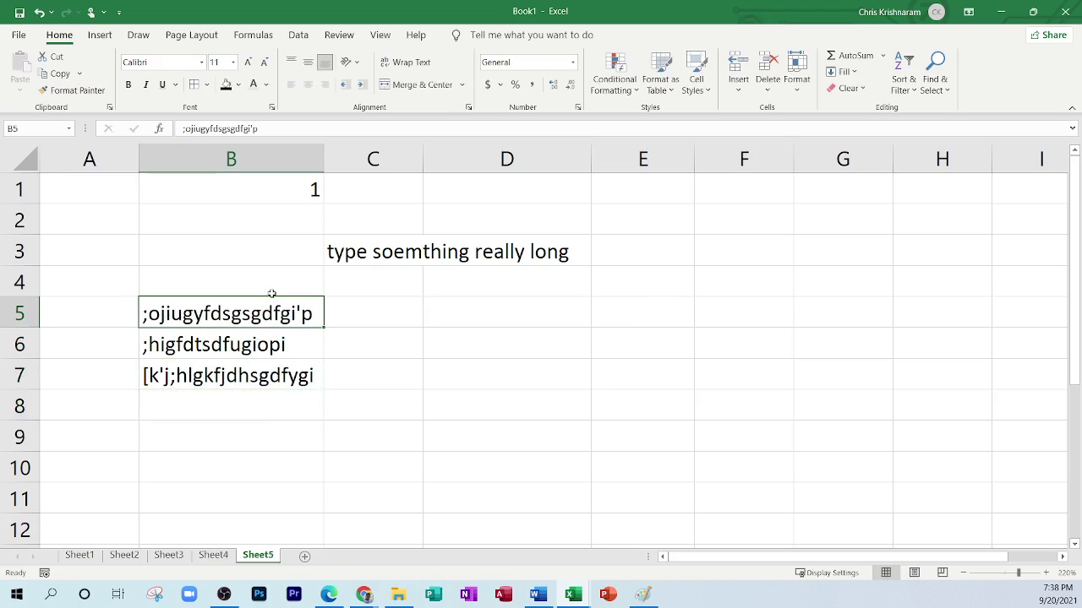
drag(265, 378, 265, 314)
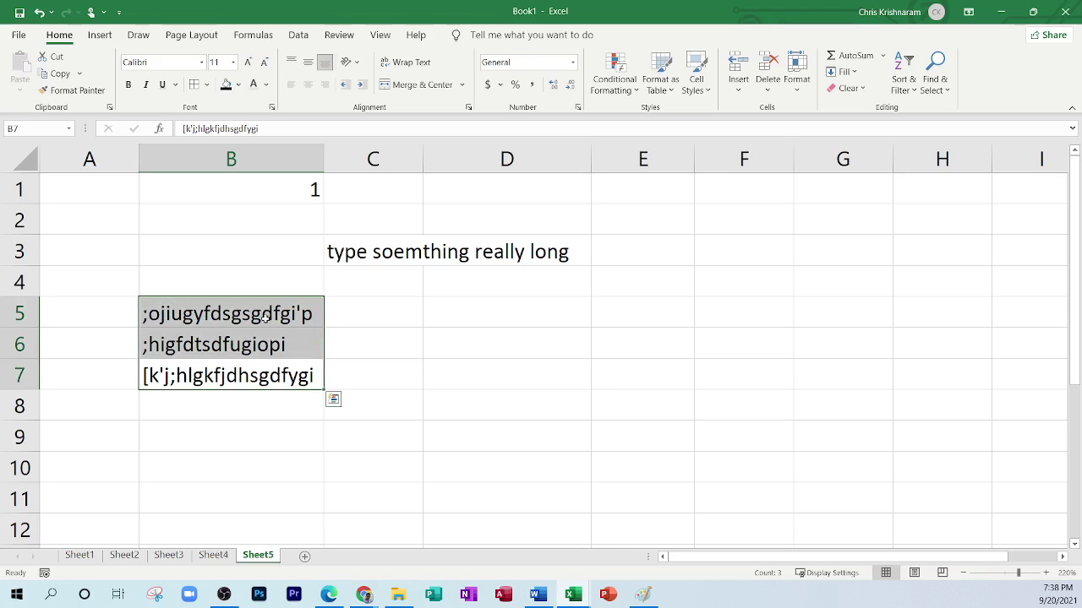
key(BackSpace)
key(Up)
key(Up)
key(Down)
key(BackSpace)
key(Up)
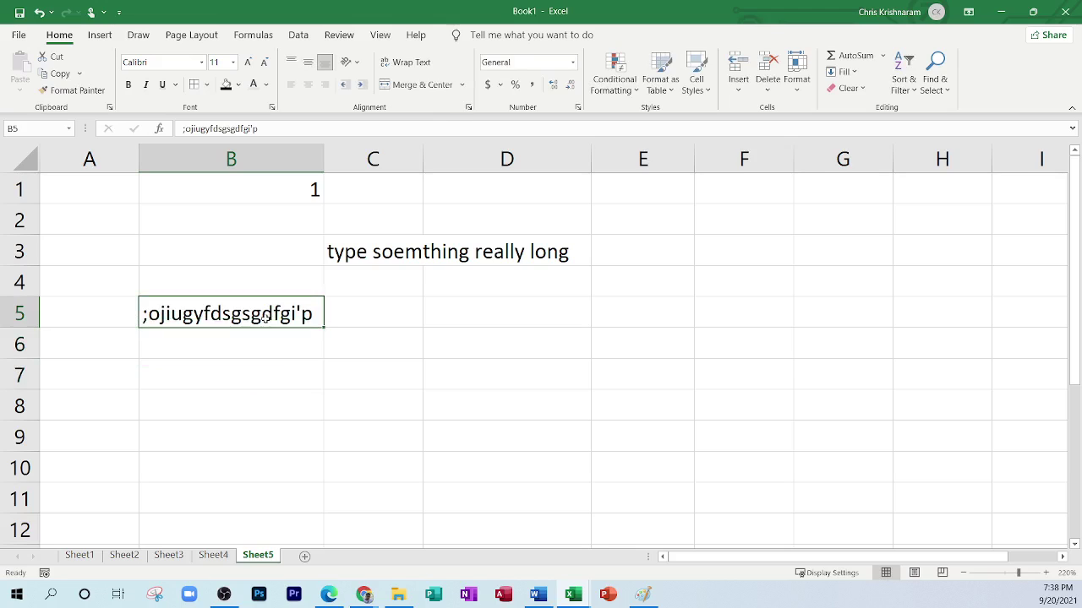
Replace the text in cell B5 with "hfdfghjklkjuyhtgfrfghjkkjhgfdfghjklkjhgfdfghjklkjhgfddfghjk" and AutoFit column B to it.
text(hfdfghjklkjuyhtgfrfghjkkjhgfdfghj)
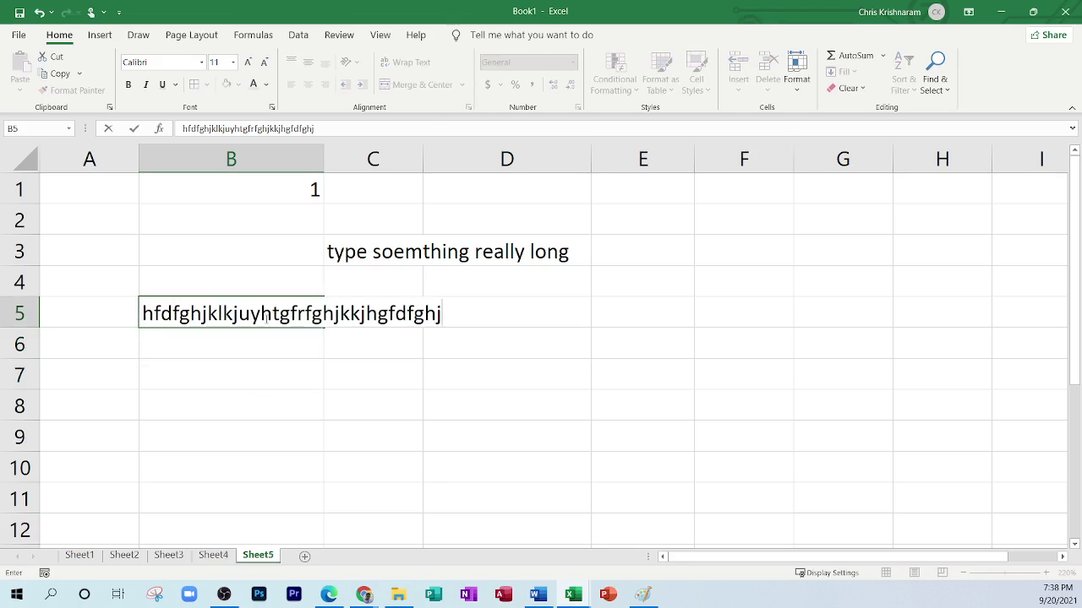
text(klkjhgfdfghjklkjhgfddfghjk)
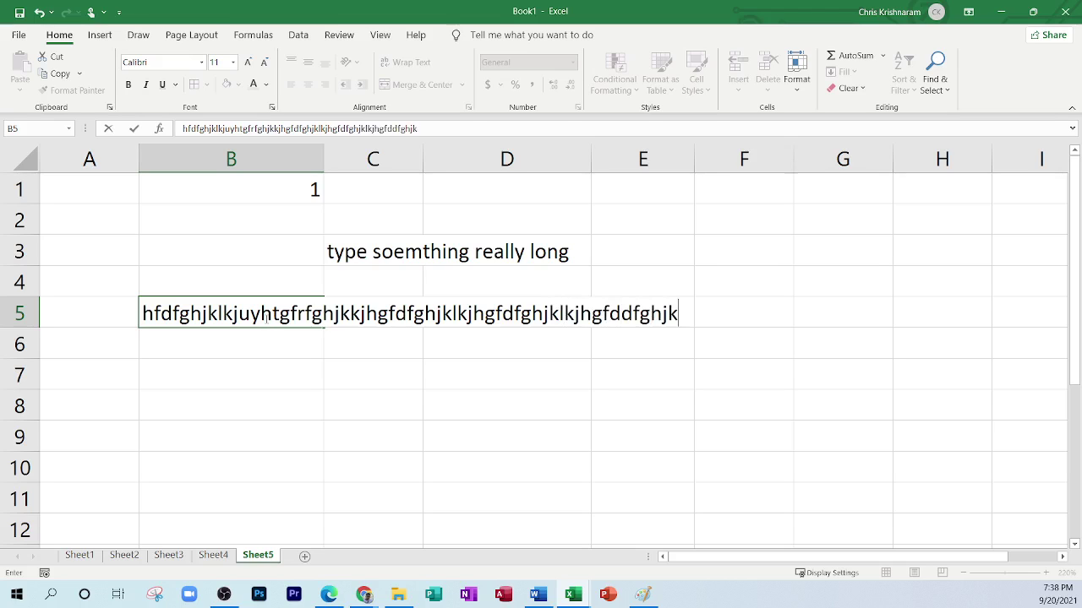
key(Return)
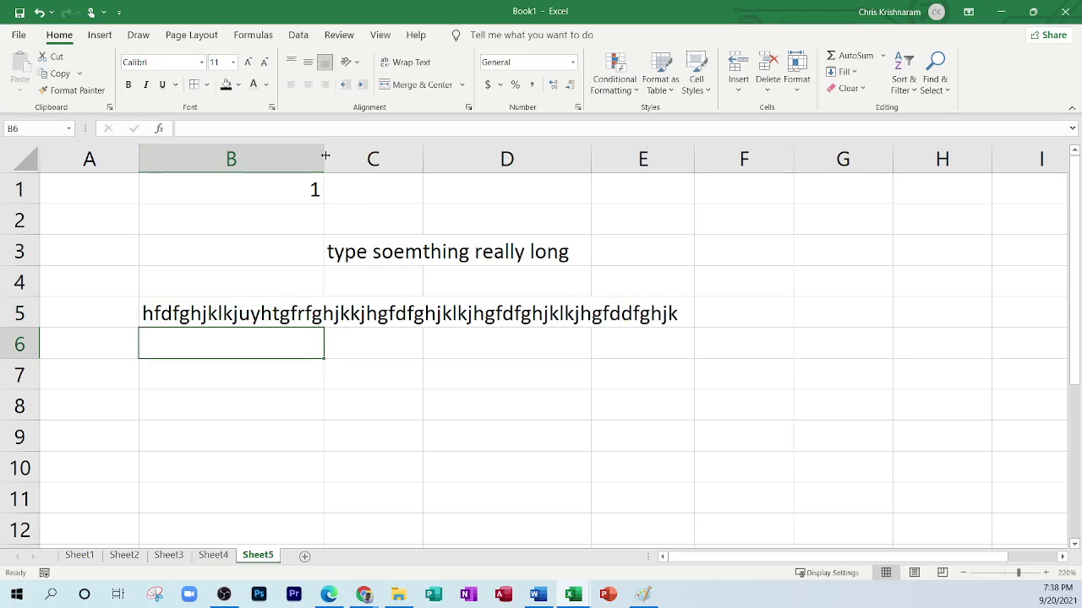
double_click(324, 157)
click(699, 307)
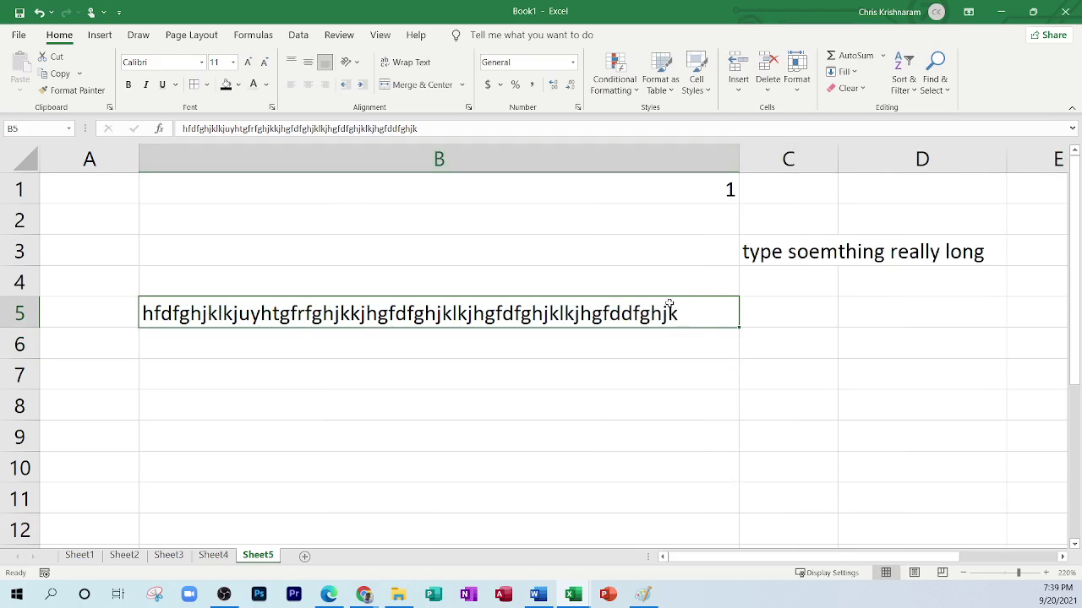
Check the AutoFit notes in the PDF in Edge, return to Excel and manually narrow column B slightly.
click(330, 595)
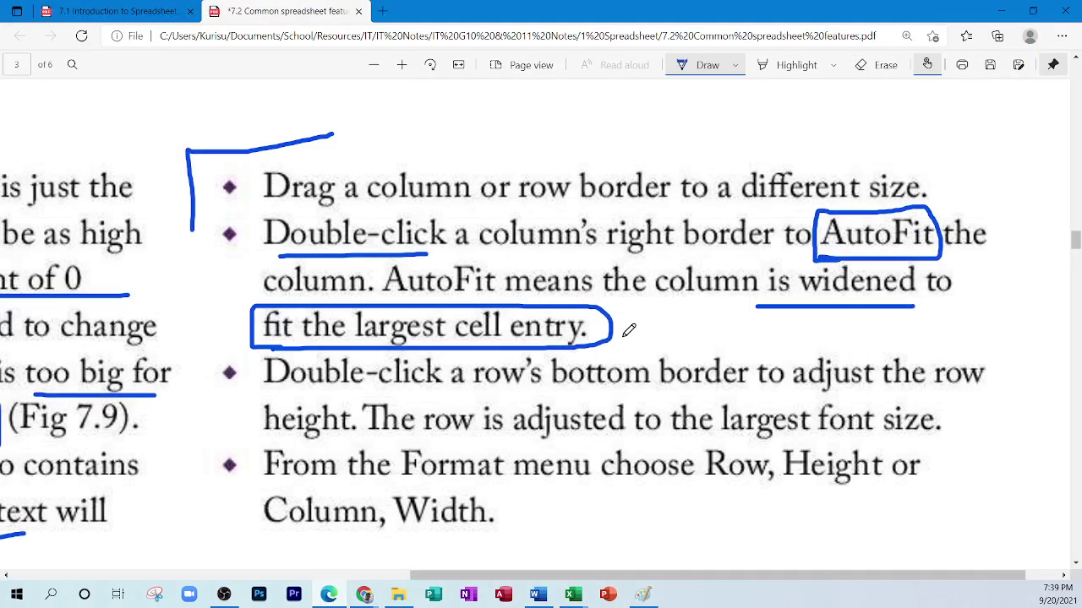
click(329, 596)
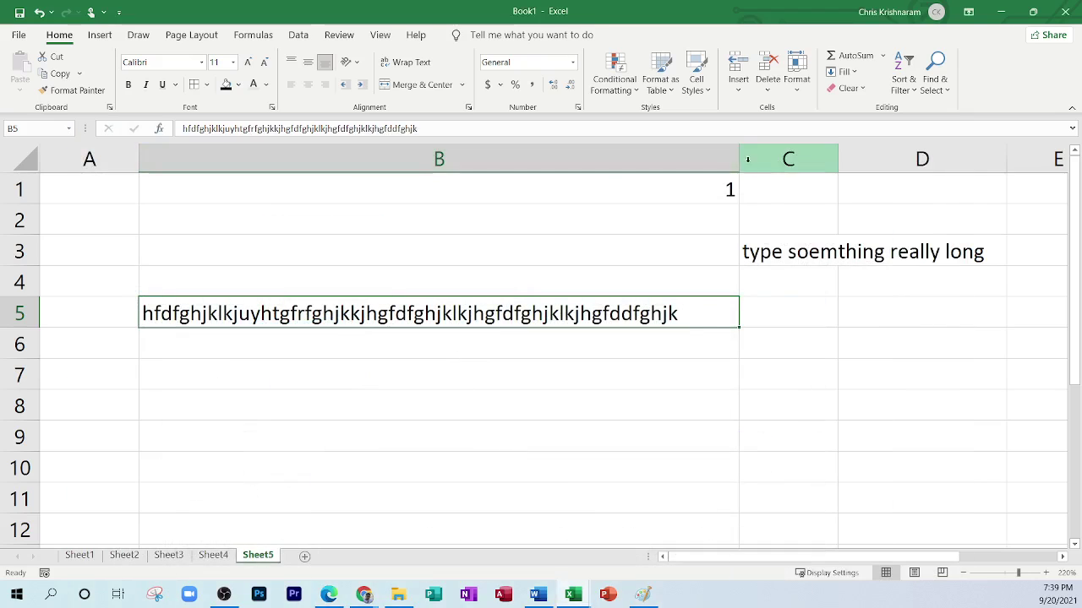
click(741, 160)
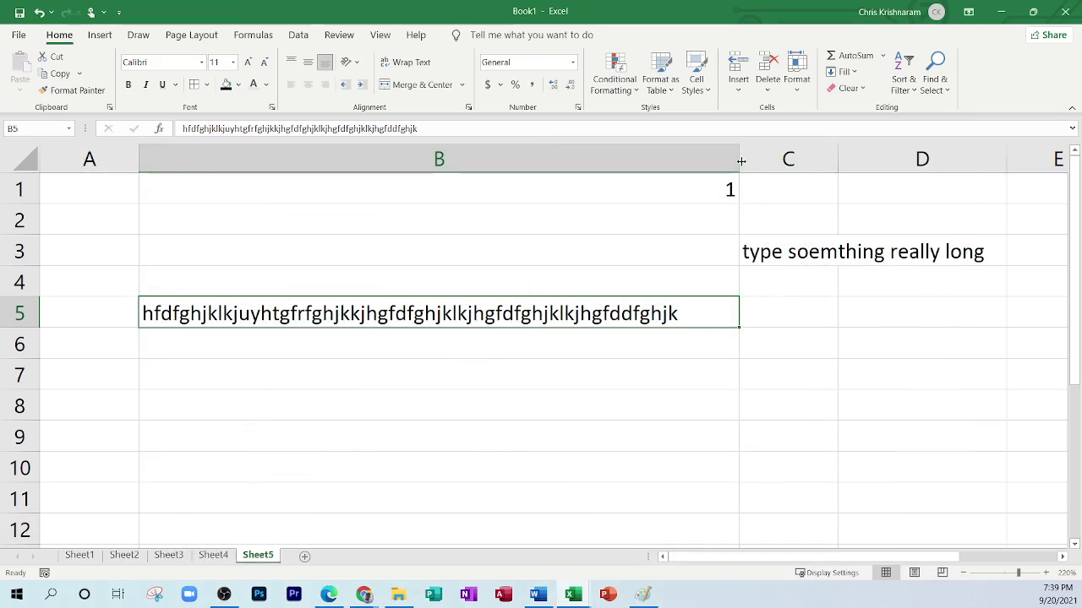
drag(742, 160, 711, 158)
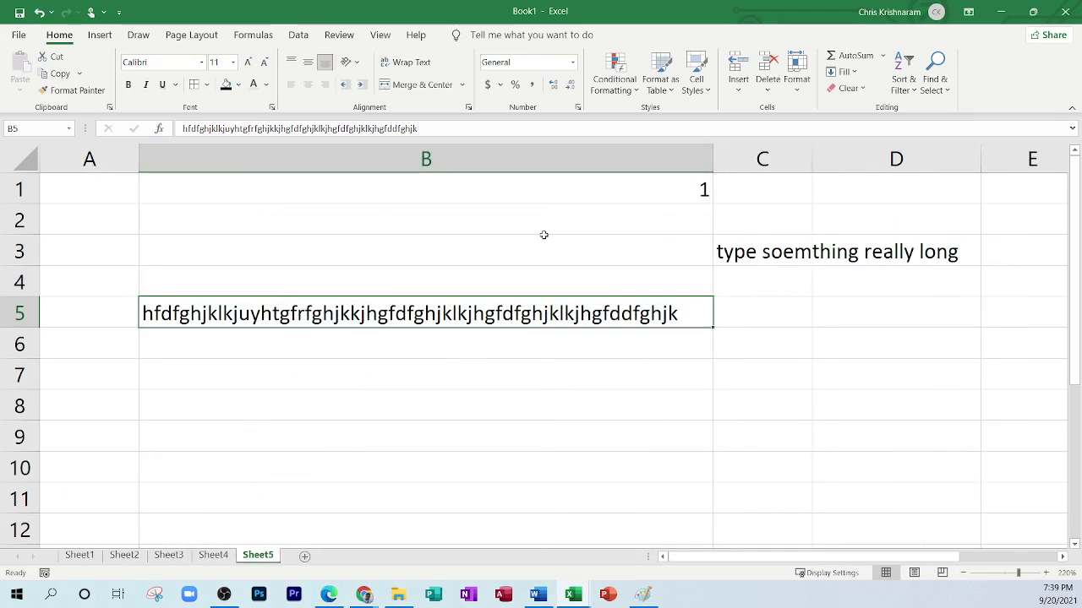
Look through the lower cells of column B for other entries and AutoFit the column again.
scroll(524, 387, down, 13)
click(437, 467)
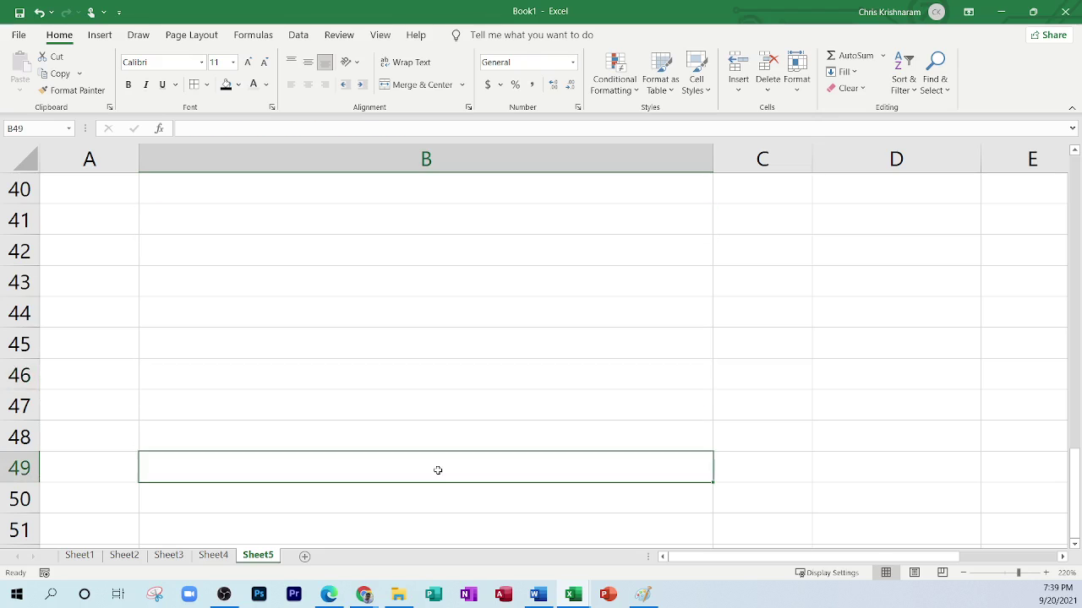
scroll(434, 466, down, 5)
click(422, 436)
click(411, 350)
click(407, 458)
scroll(407, 458, up, 18)
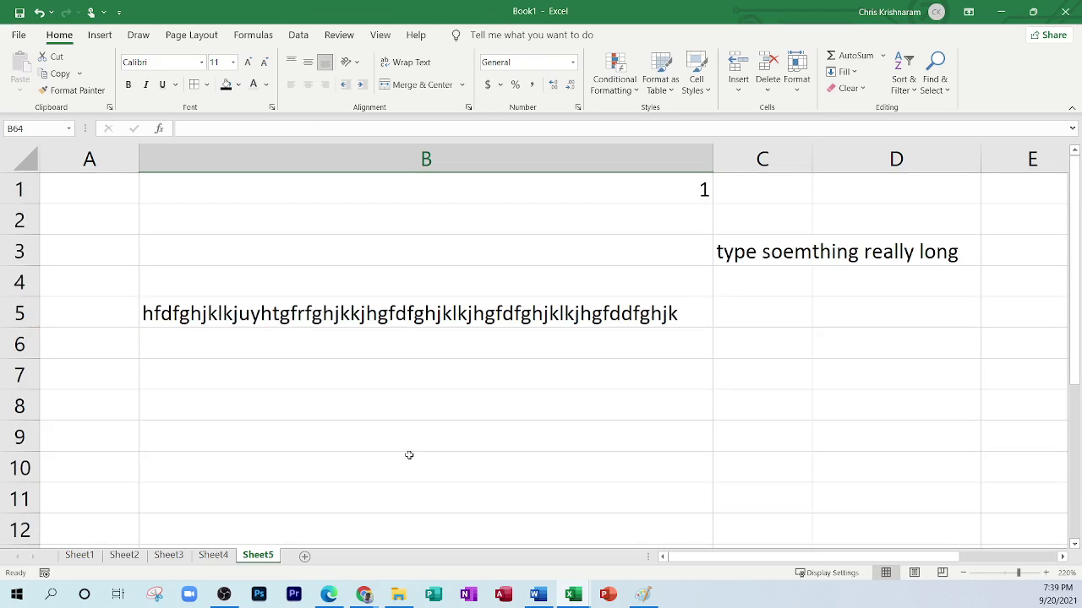
double_click(712, 155)
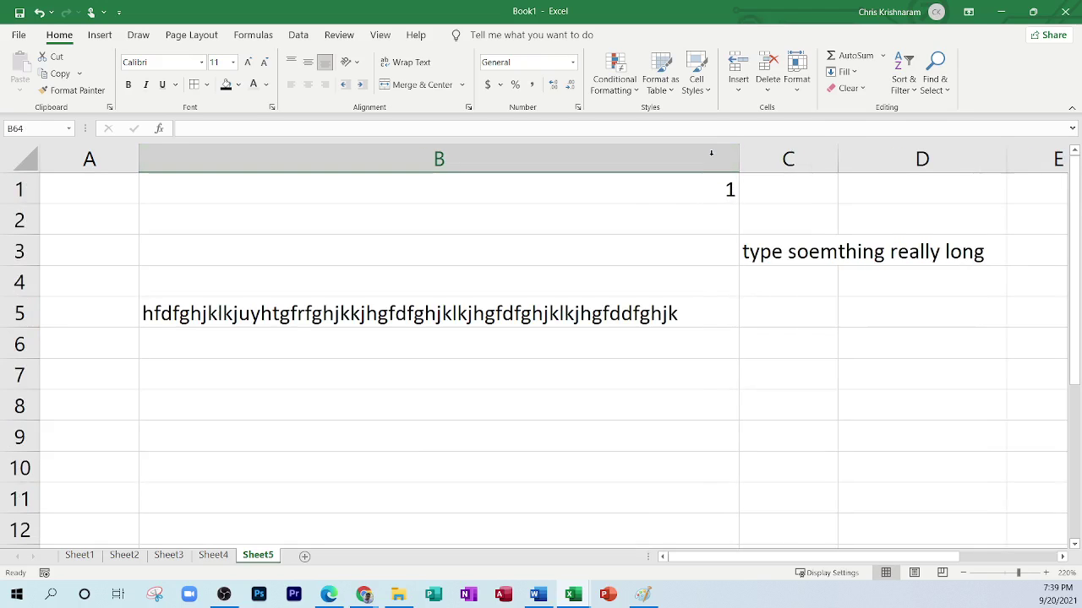
Move the long random text from cell B5 down to cell B53.
click(263, 313)
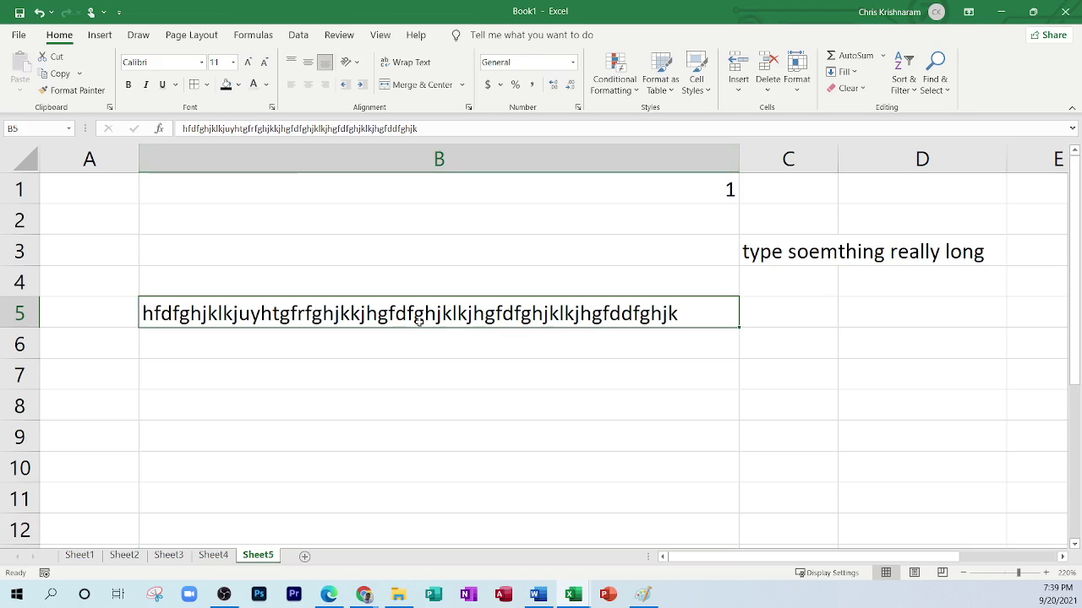
key(ctrl+c)
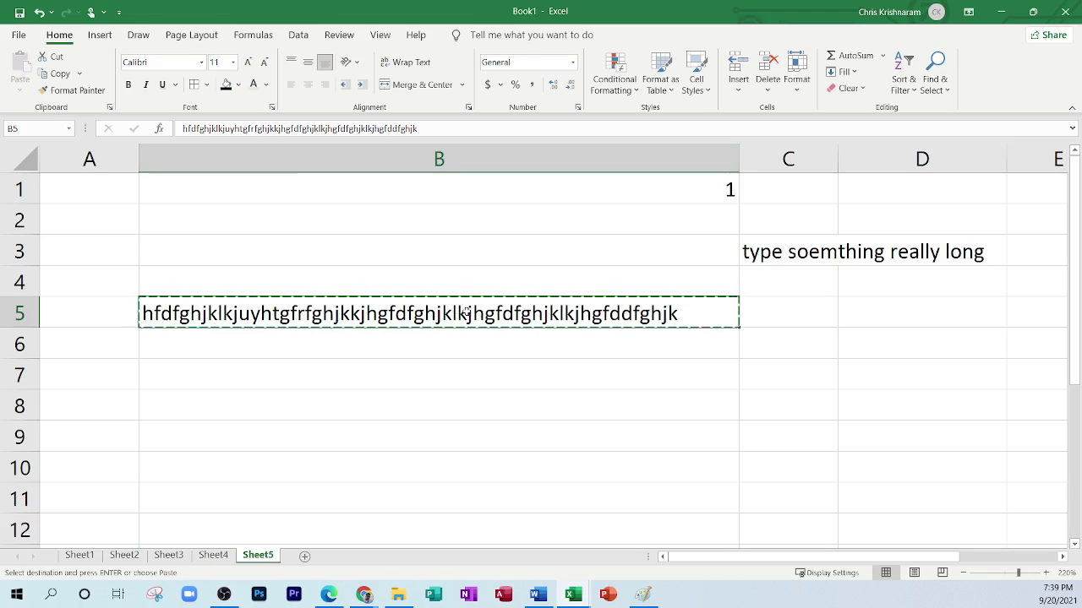
scroll(464, 311, down, 14)
click(387, 500)
key(Return)
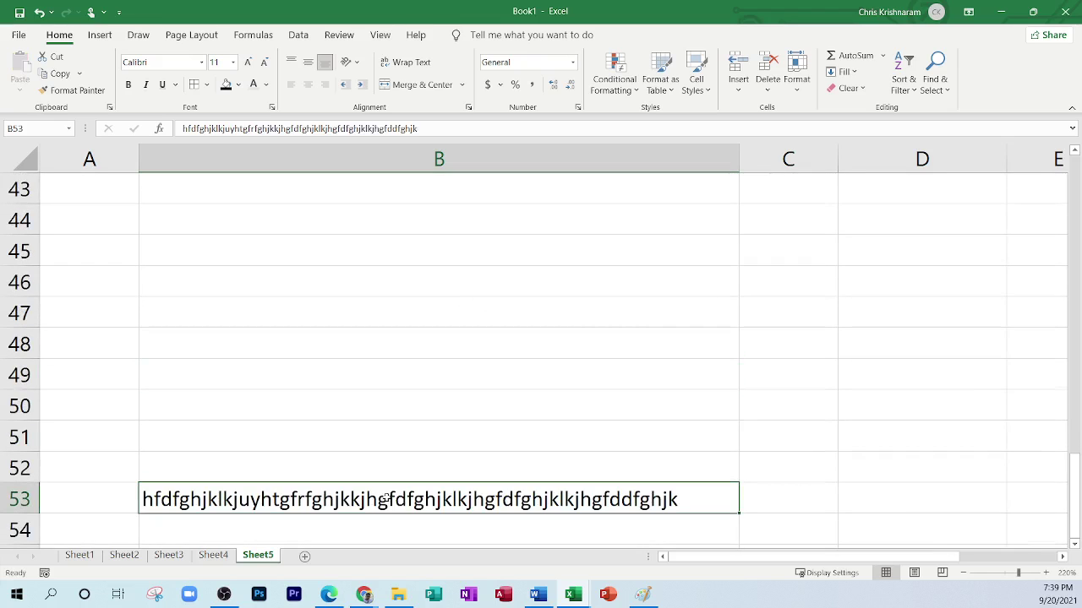
Enter "typiing" in cell B2 near the top of the sheet.
scroll(387, 501, up, 14)
click(345, 227)
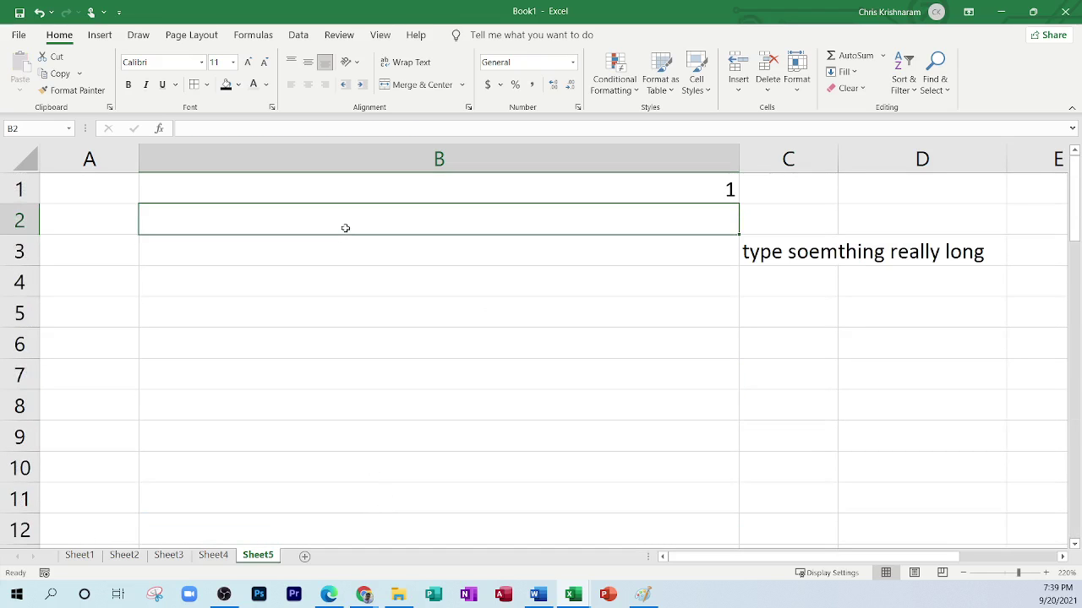
text(typiing)
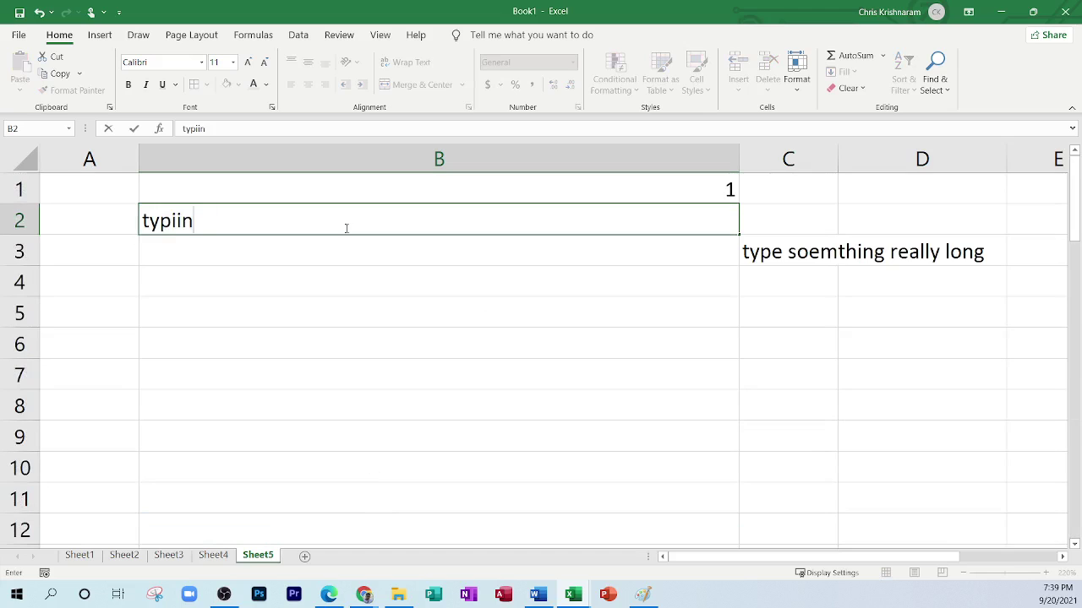
key(Return)
click(738, 163)
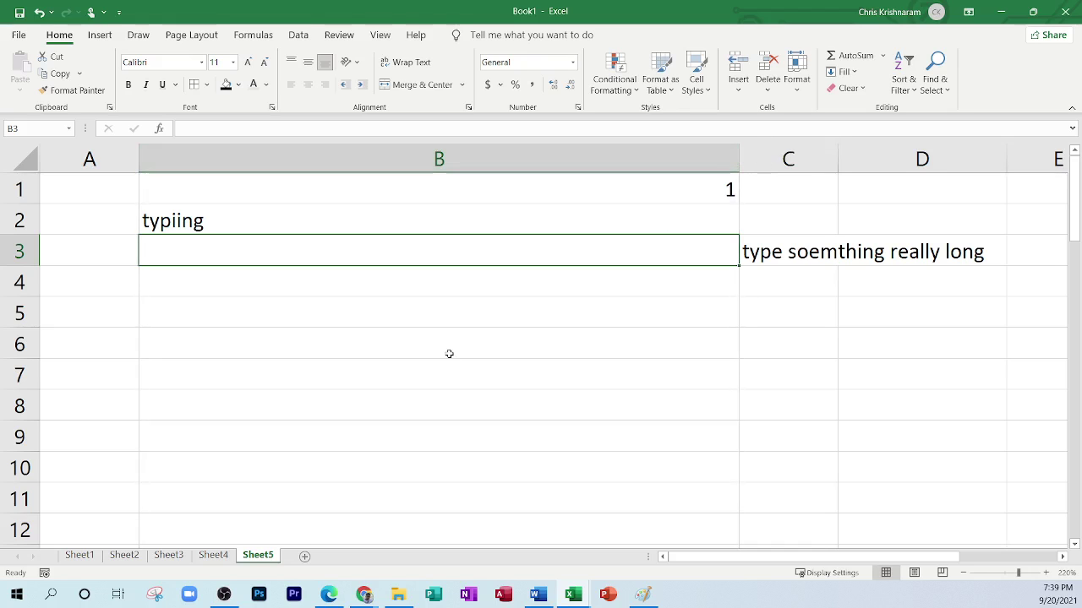
Select cell B53 to examine the long entry that determines column B's AutoFit width.
scroll(449, 353, down, 16)
click(364, 304)
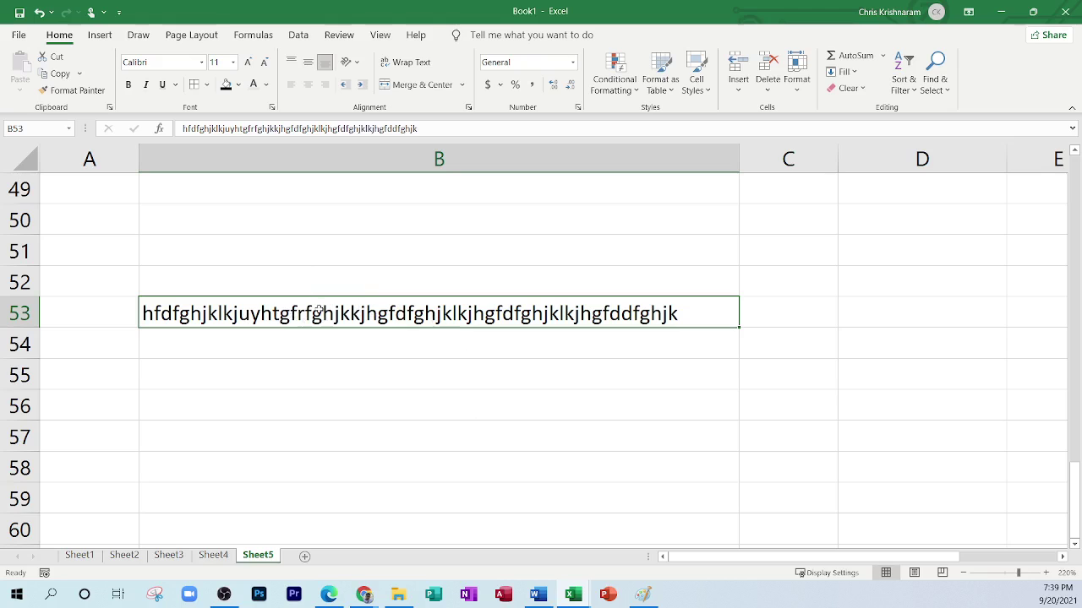
scroll(512, 440, up, 16)
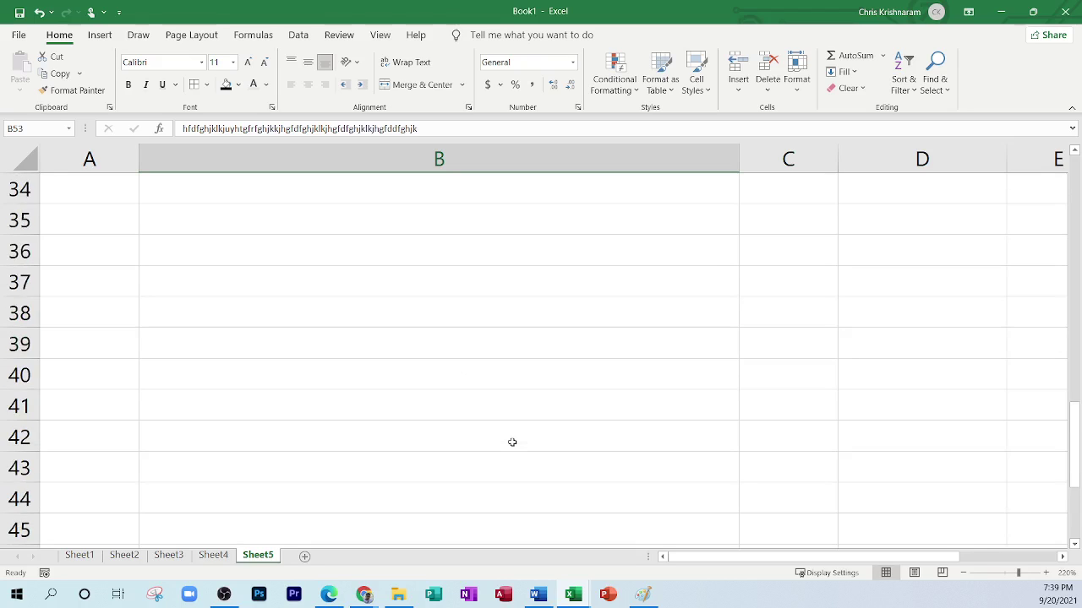
Manually narrow column B to a width of about 14.71, keeping it wide enough for the text in B2.
click(245, 227)
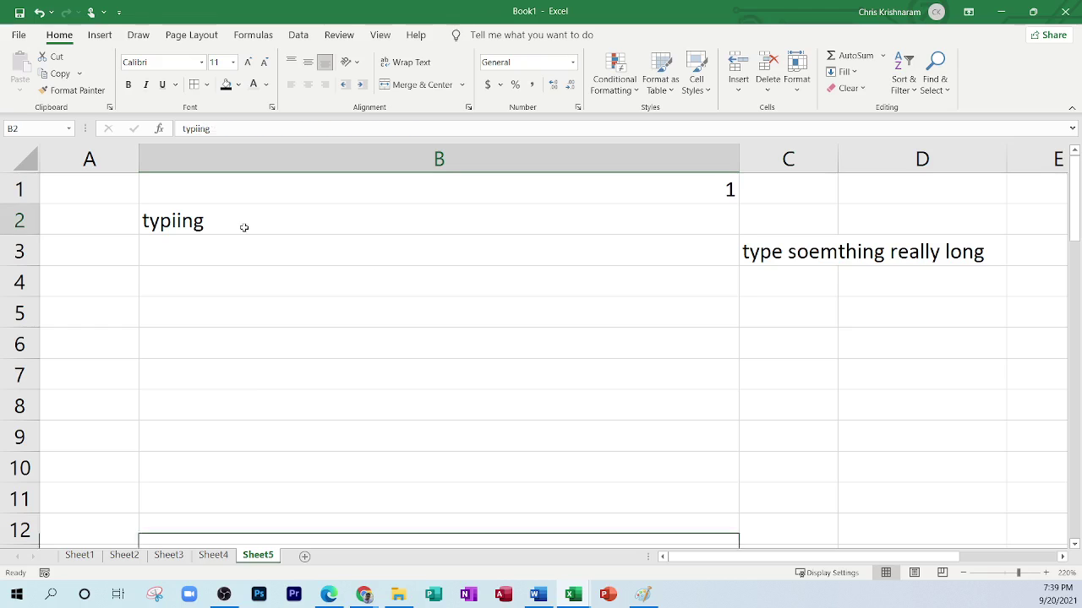
drag(740, 162, 450, 157)
mouse_move(306, 151)
mouse_down()
mouse_move(360, 159)
mouse_move(305, 162)
mouse_up()
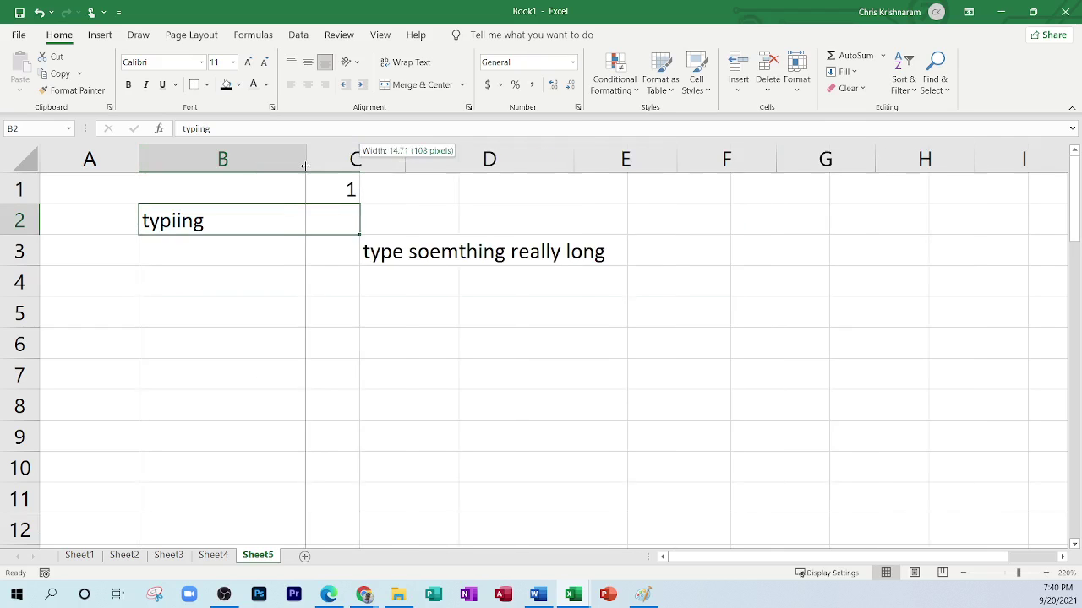
Enter "iugf\" in cell C53, next to the long text in B53.
scroll(414, 351, down, 1)
scroll(415, 352, down, 15)
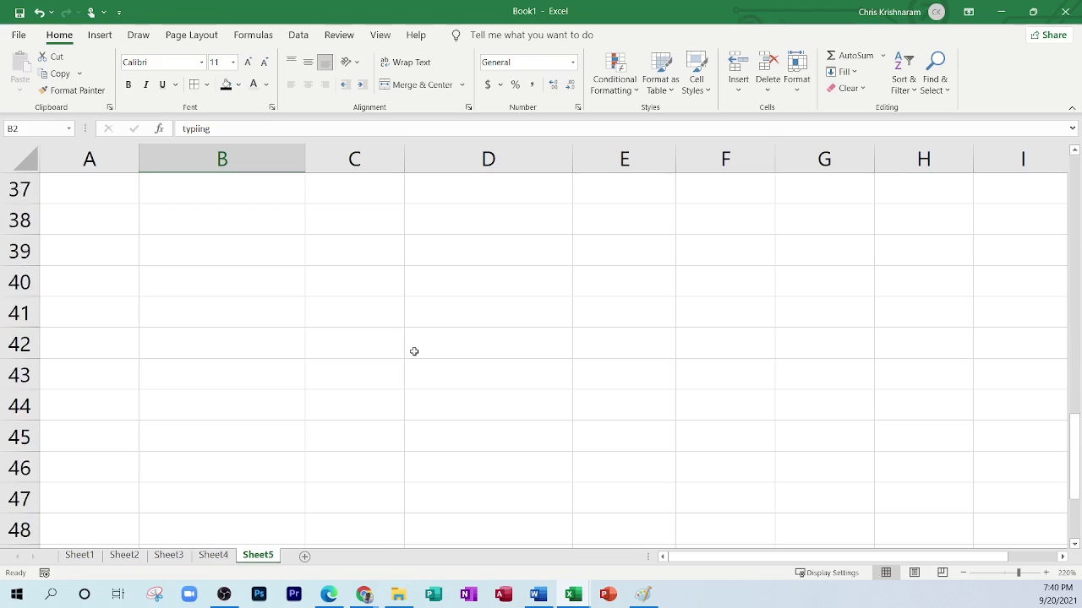
scroll(359, 343, up, 1)
click(350, 406)
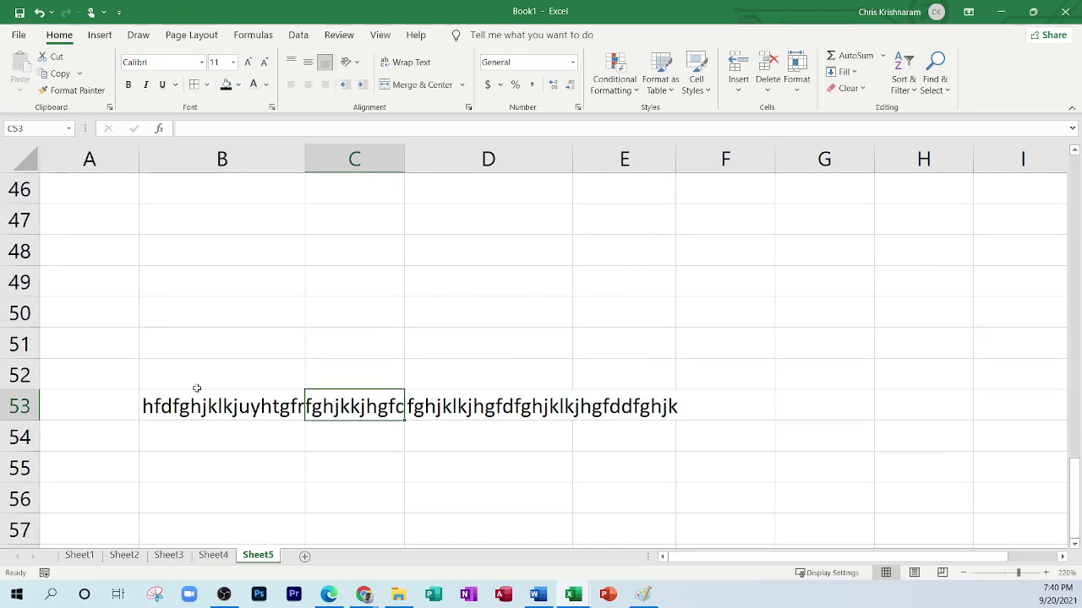
text(iugf\)
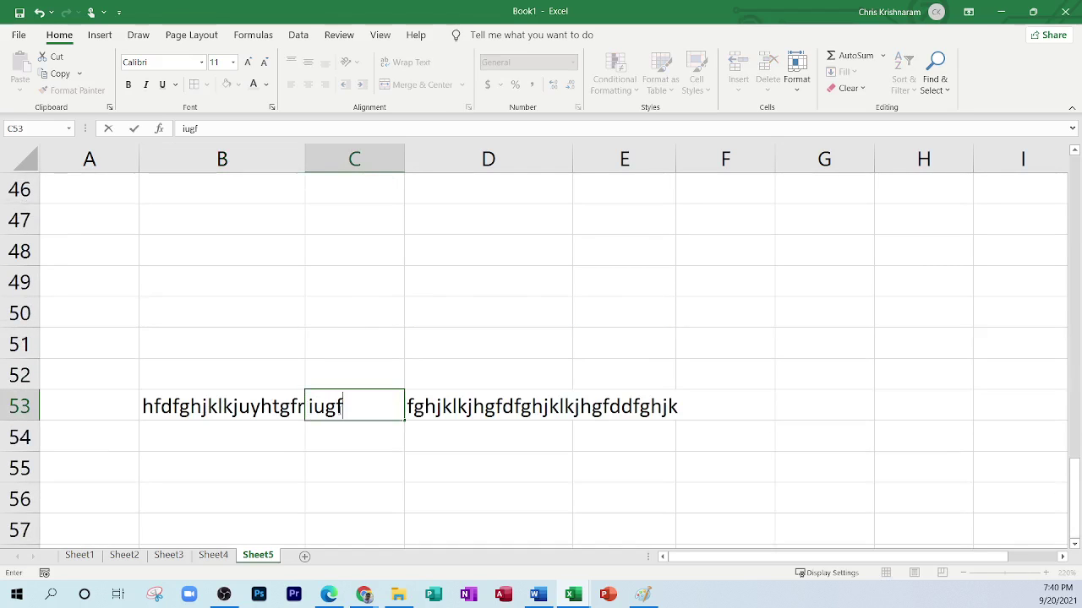
key(Return)
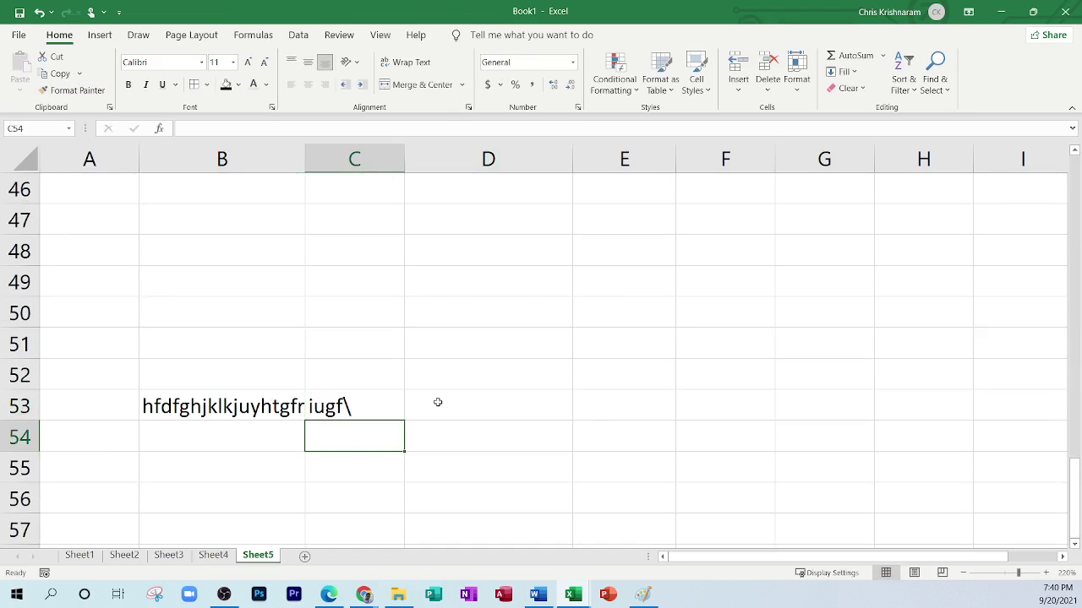
Go back to the top of the sheet, point out the short entries in column B and select cell B2.
scroll(436, 404, up, 15)
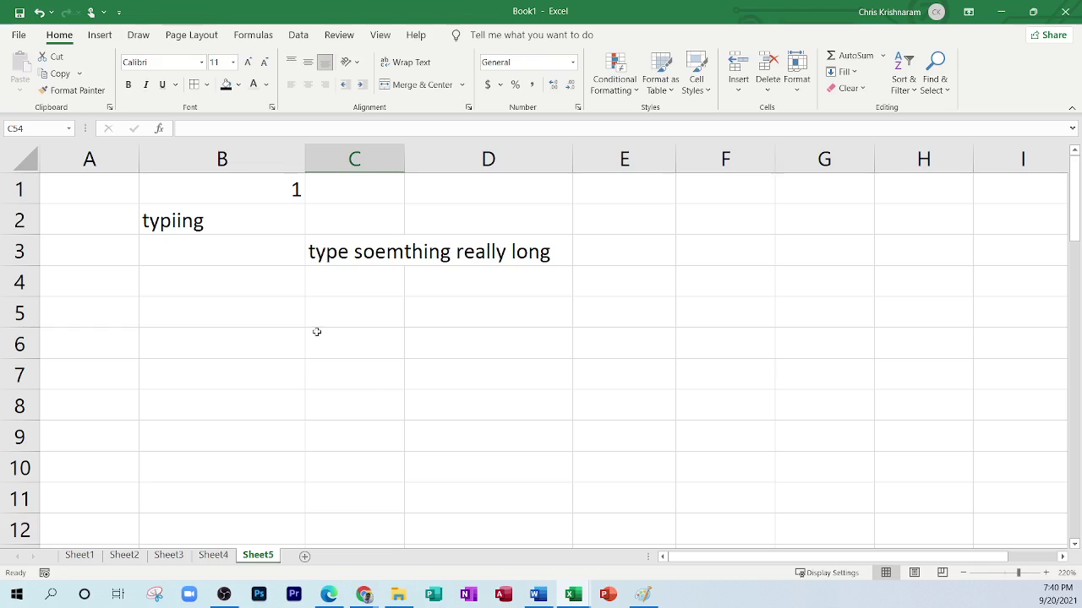
click(219, 182)
click(222, 219)
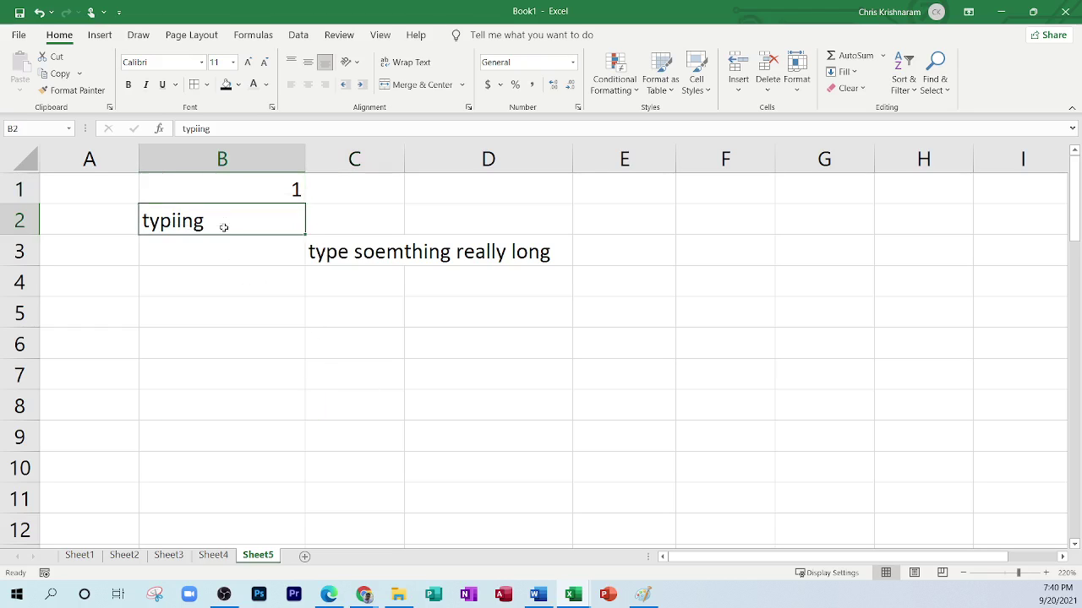
click(237, 262)
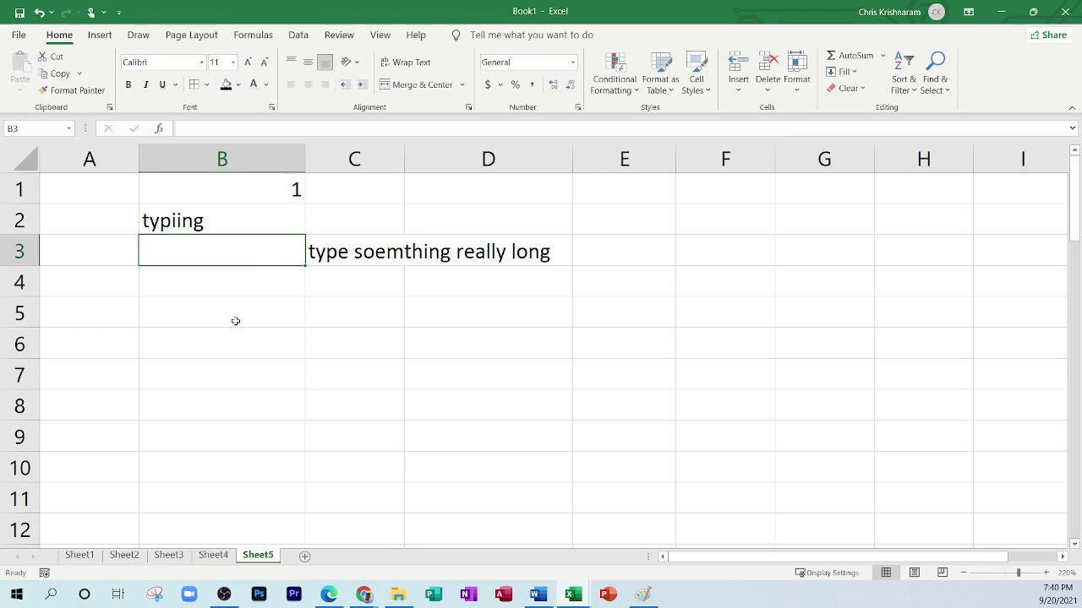
double_click(214, 220)
click(229, 321)
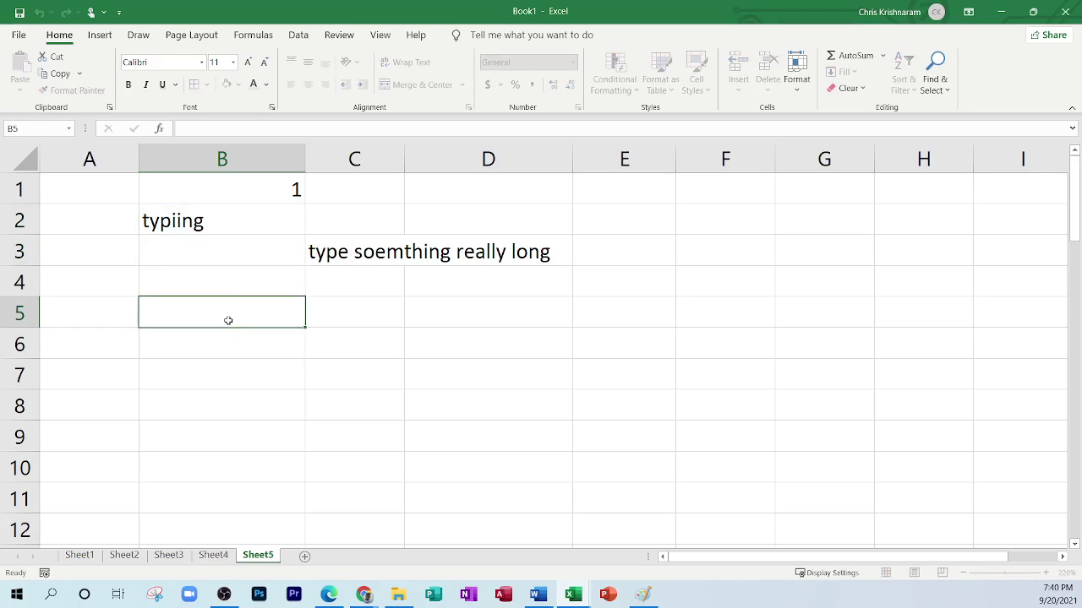
click(222, 223)
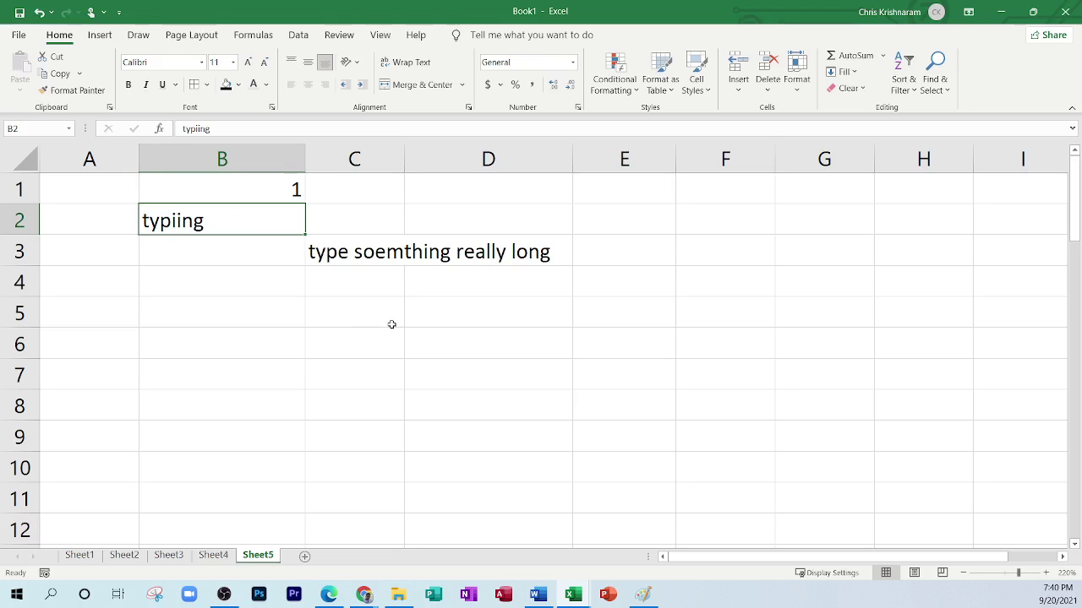
Switch to the PDF notes in Edge and underline "Double-click", "row's bottom" and "to the largest font" in the row height bullet.
click(329, 594)
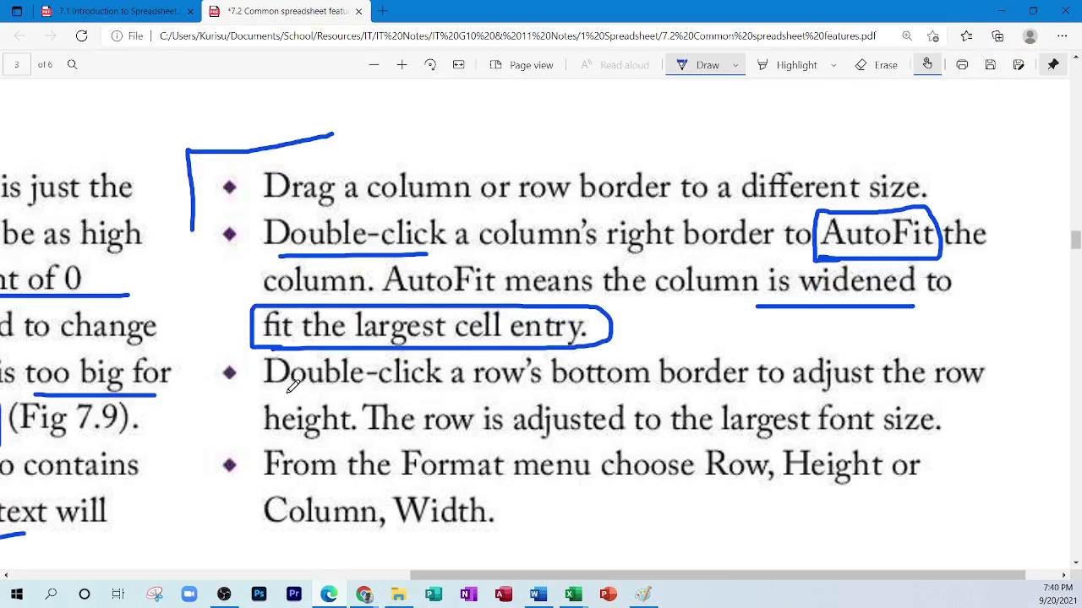
drag(279, 391, 398, 392)
drag(464, 392, 595, 391)
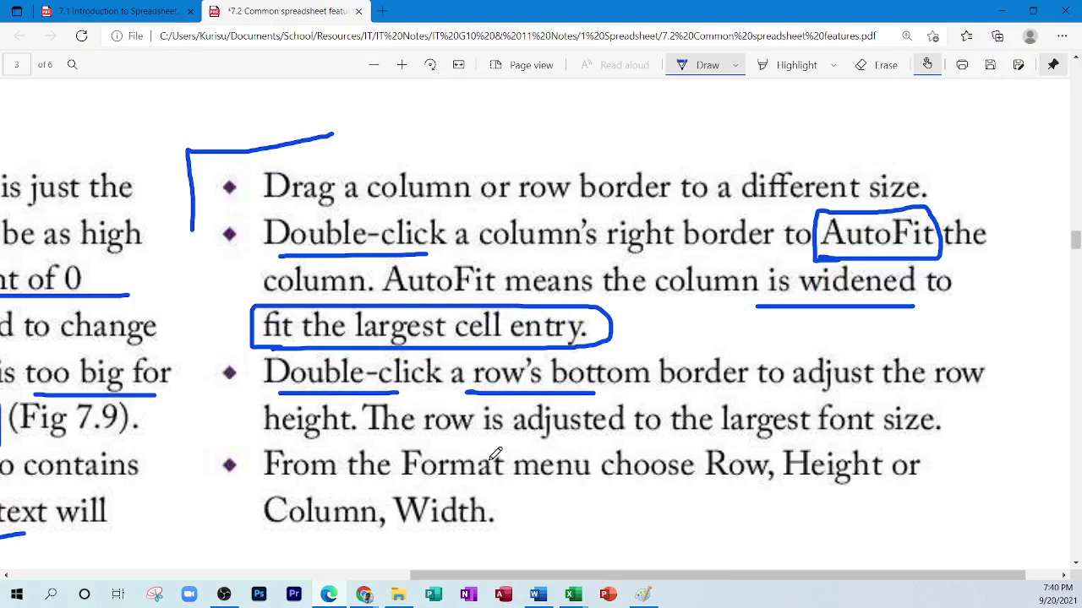
drag(579, 441, 882, 439)
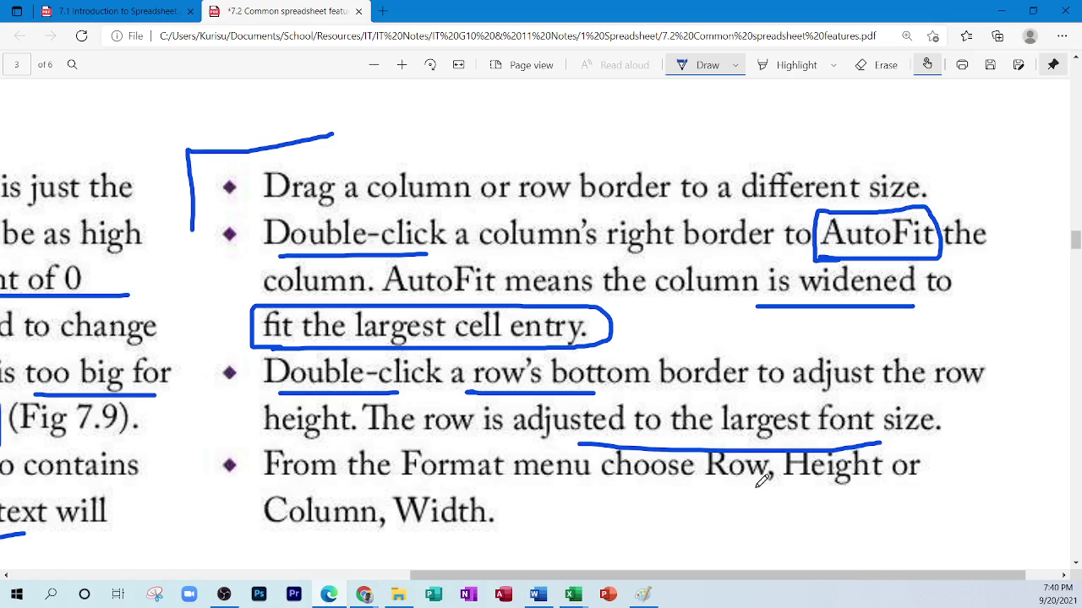
Read the notes on the Format menu and the size screen tip, and switch back to the Book1 workbook in Excel.
scroll(469, 516, down, 2)
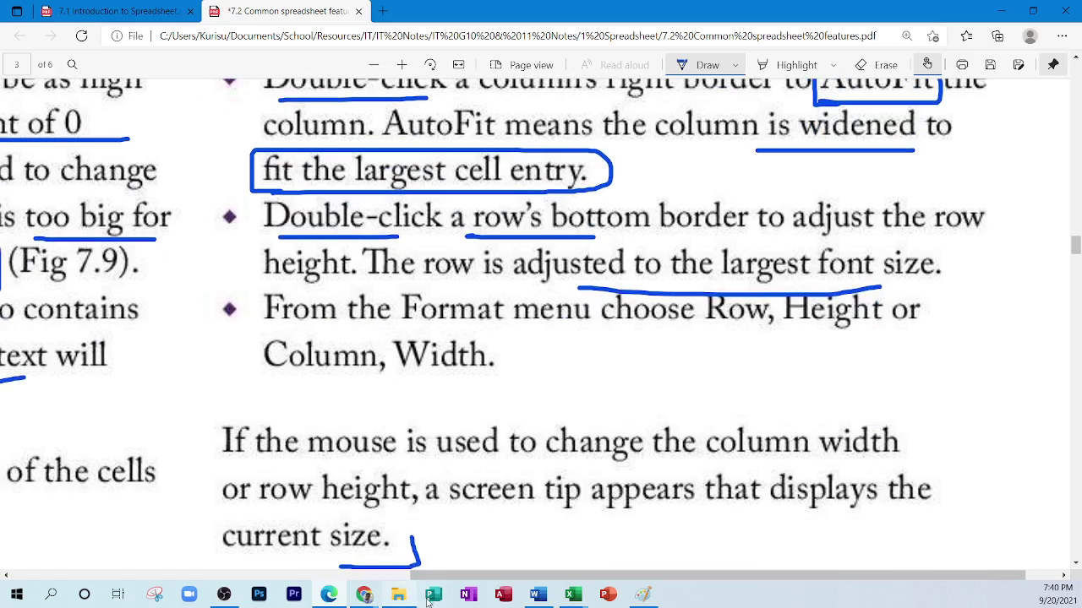
mouse_move(573, 595)
click(603, 510)
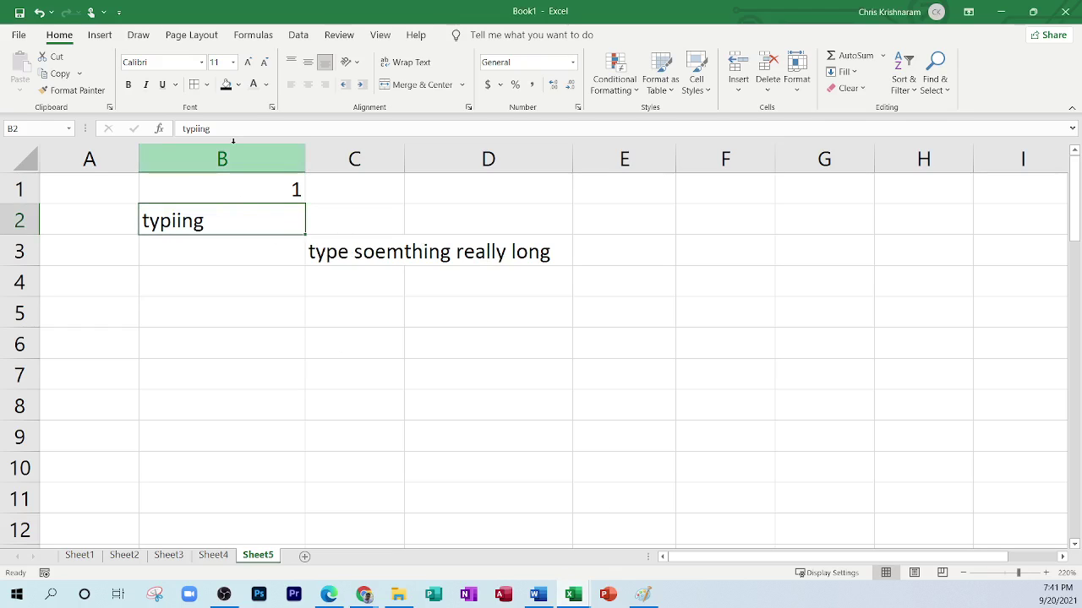
Switch to the PDF notes in Edge, underline "Format menu" in the last bullet, and switch back to the Book1 workbook in Excel.
click(329, 595)
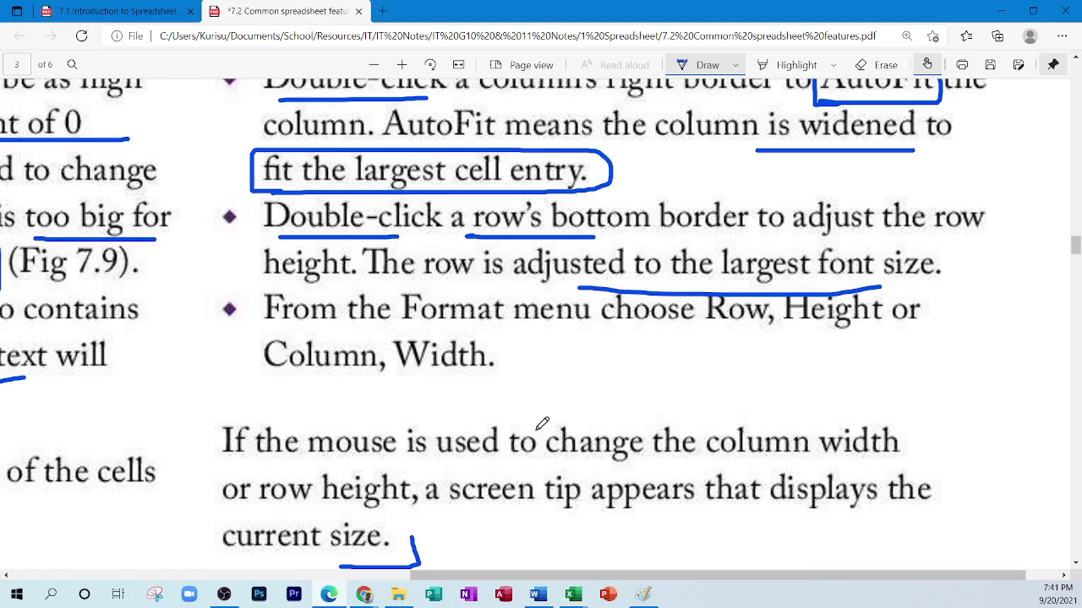
drag(420, 326, 564, 328)
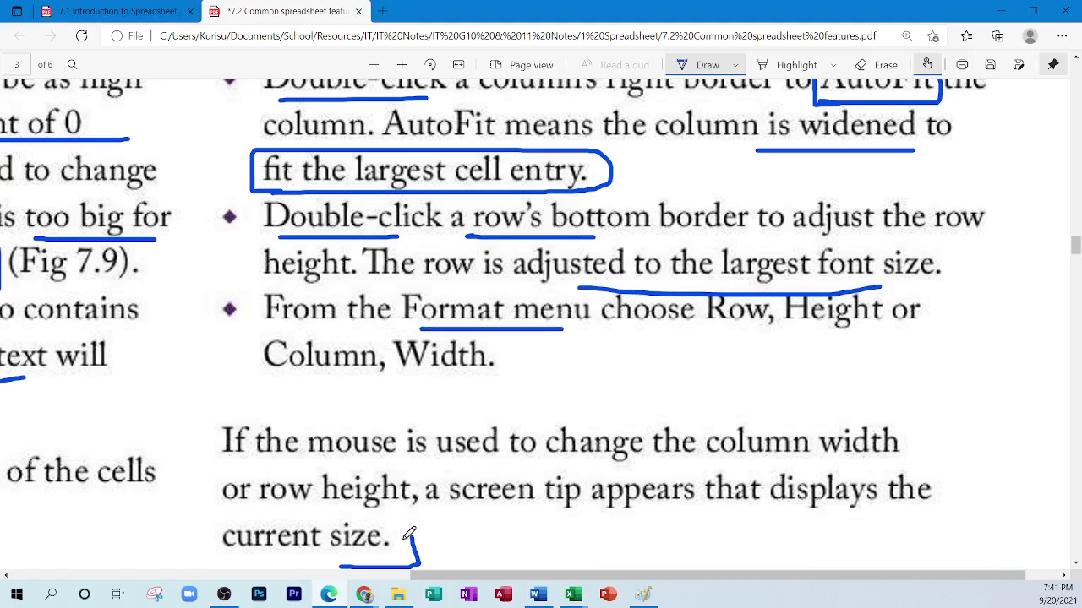
click(333, 599)
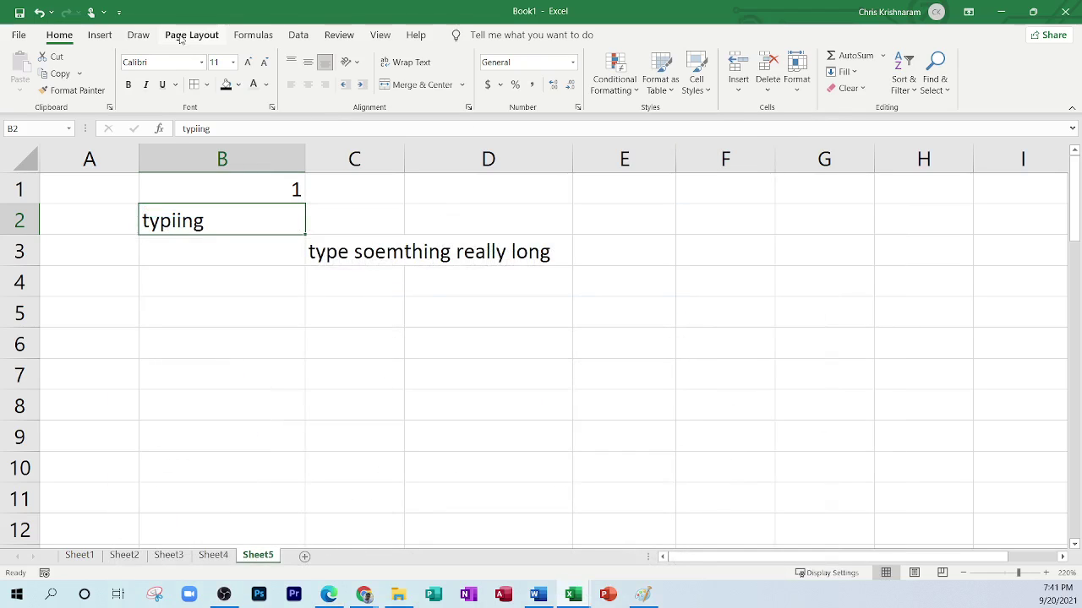
Look through the ribbon's command groups to locate the cell Format options for row height and column width.
click(101, 35)
click(207, 36)
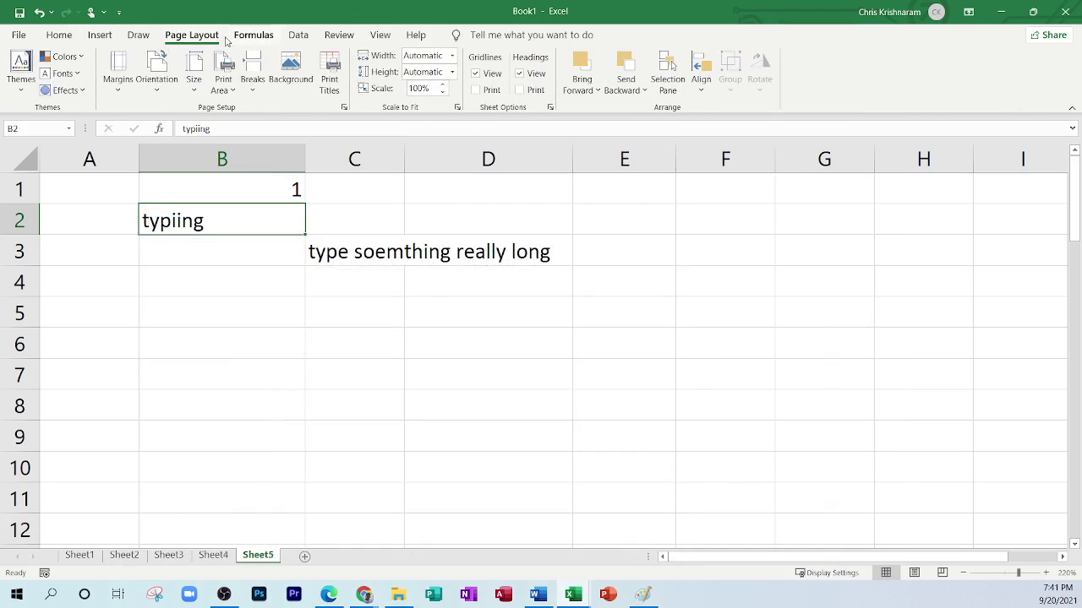
click(242, 41)
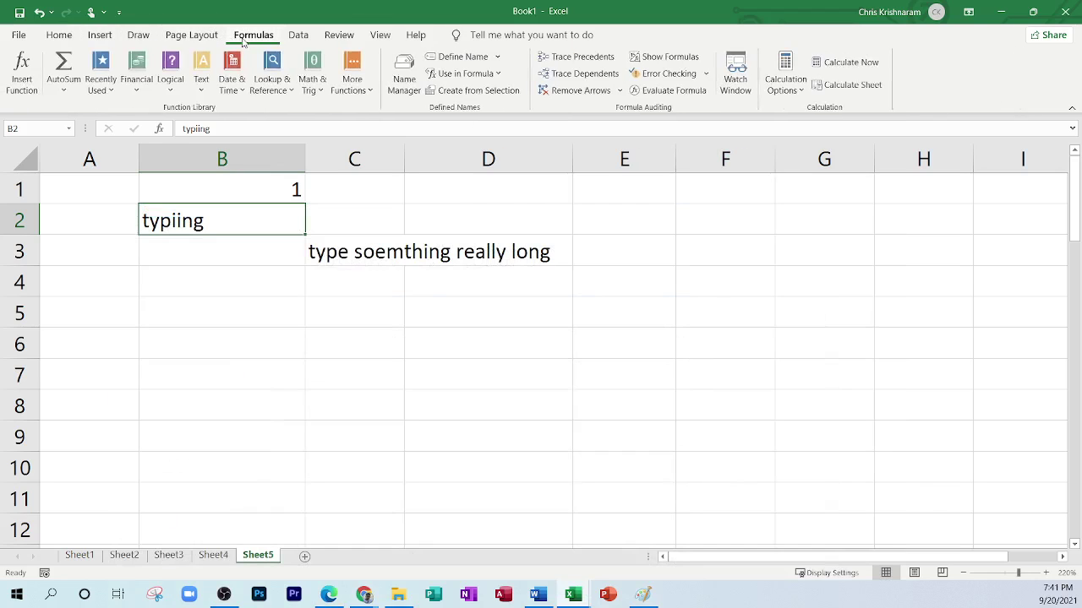
click(293, 34)
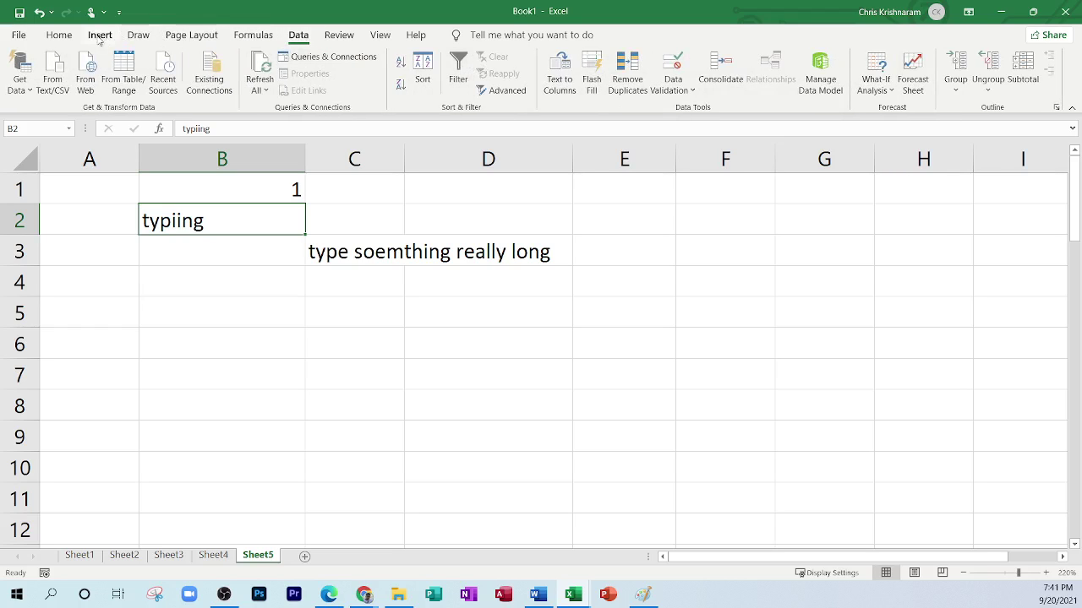
click(59, 38)
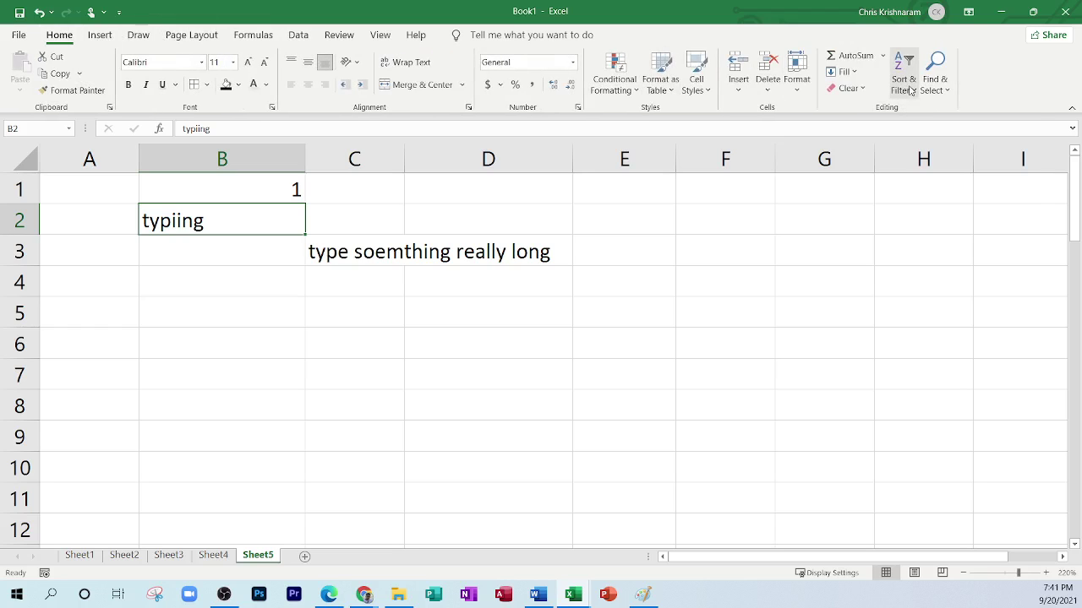
click(803, 83)
click(800, 87)
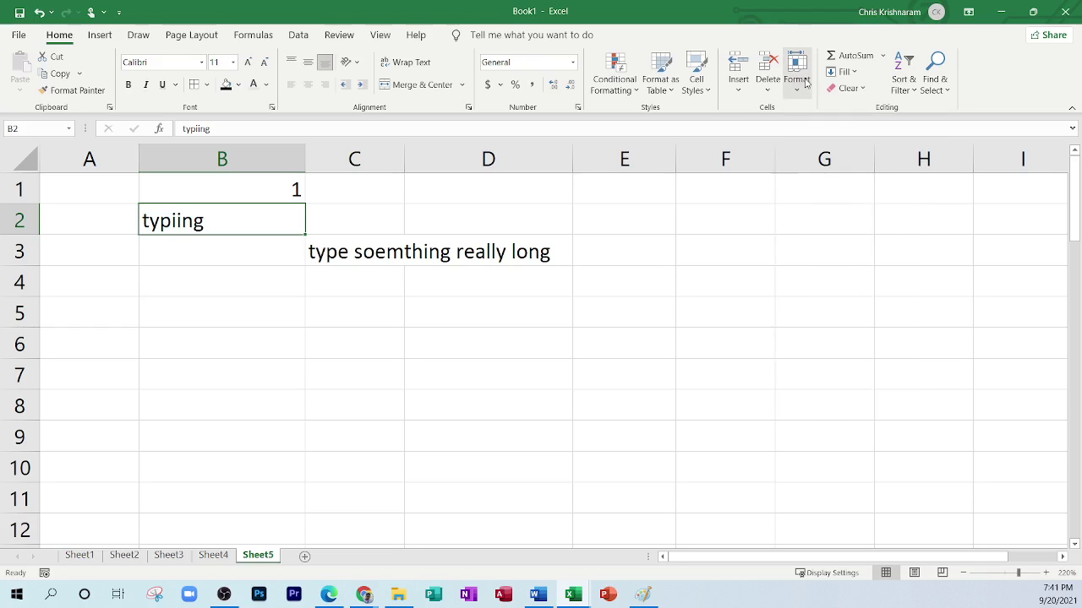
click(798, 77)
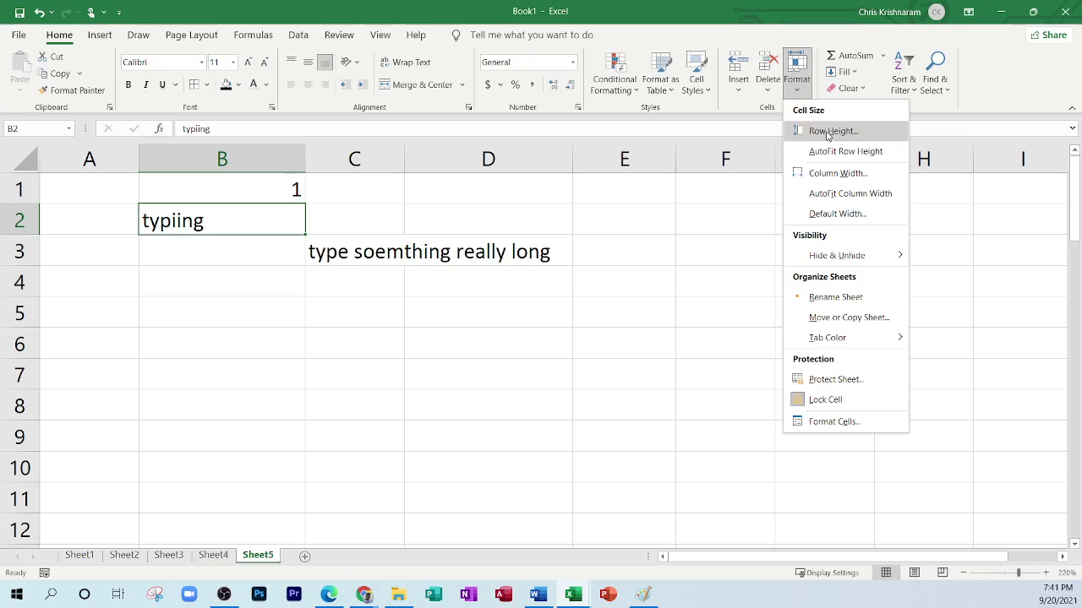
click(246, 256)
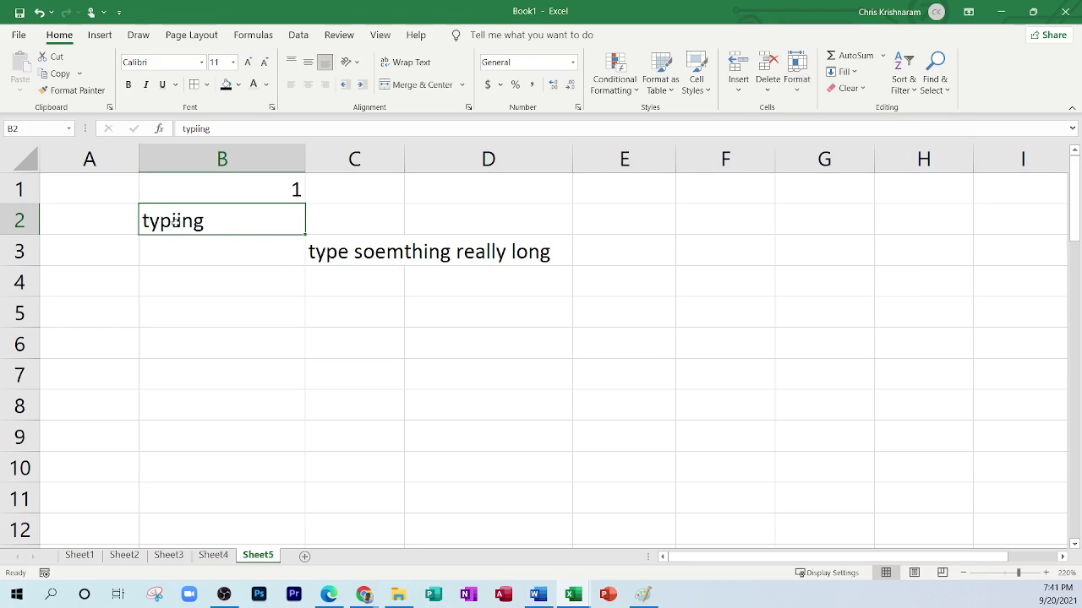
Set the height of row 2 to 60 through the cell Format options.
click(795, 84)
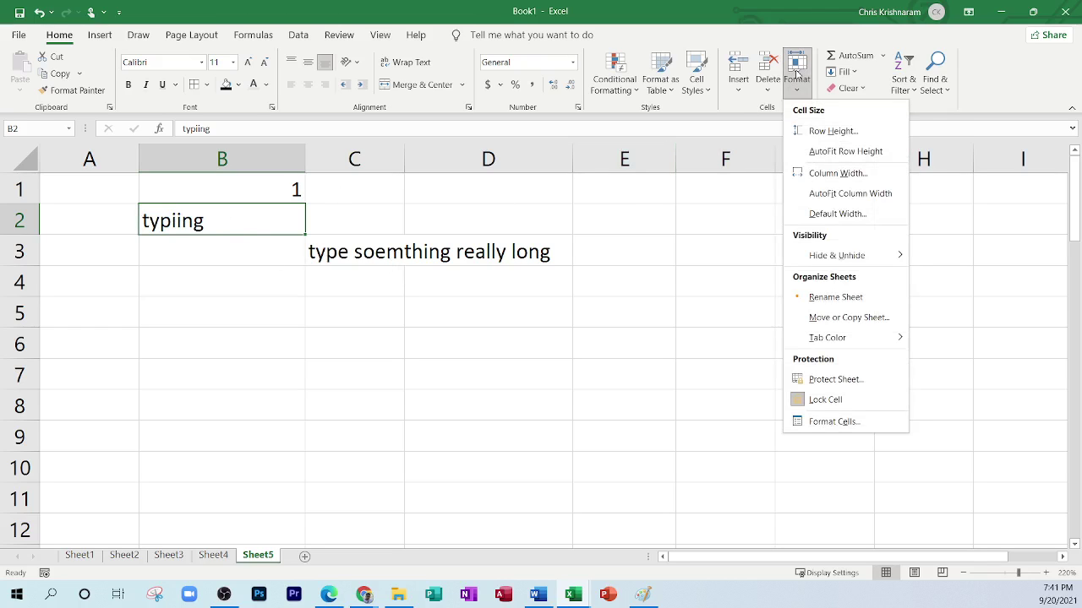
click(829, 133)
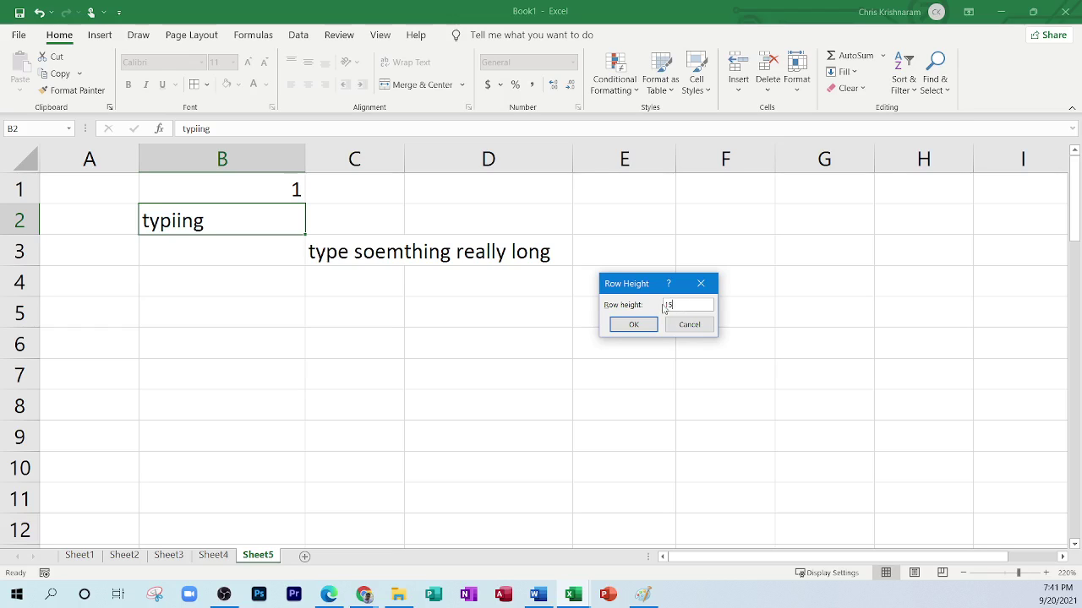
text(60)
key(Return)
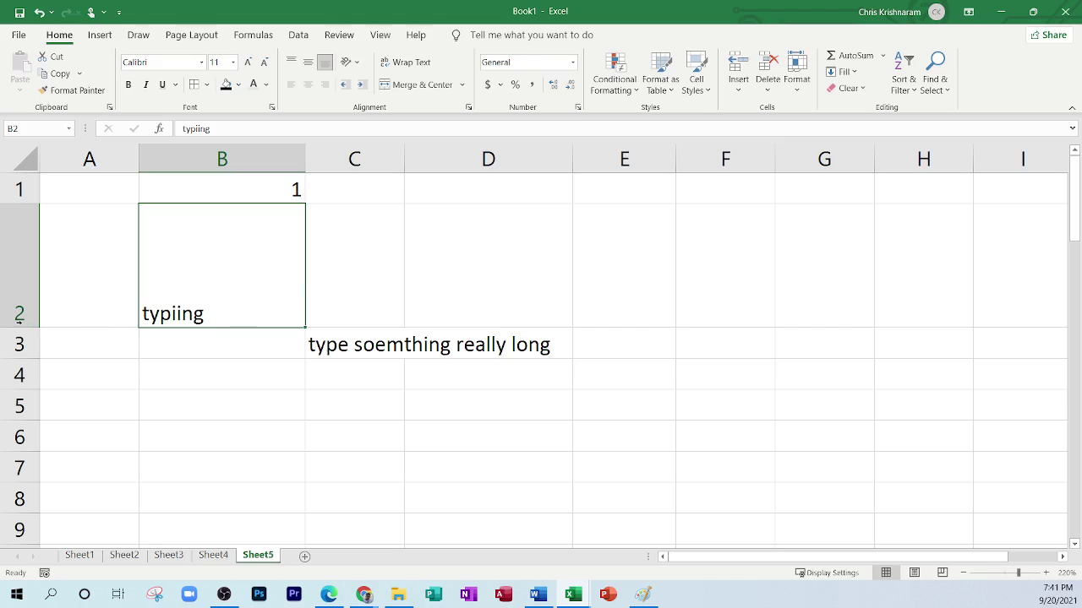
Enlarge row 2 by its lower border to a height of about 70.5 and check the value in the Row Height settings.
drag(18, 327, 30, 348)
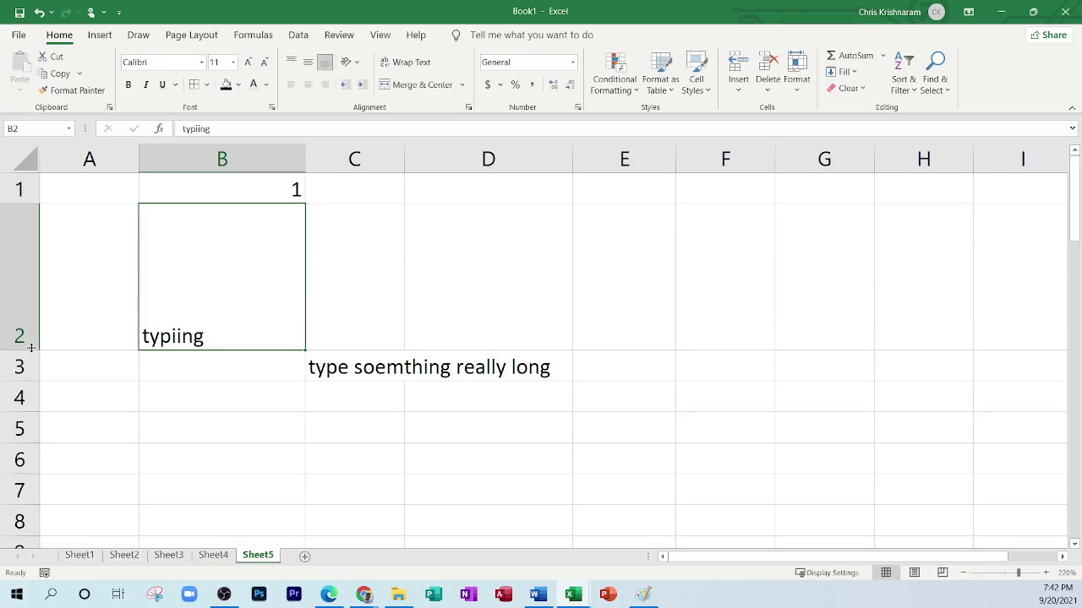
click(797, 74)
click(817, 131)
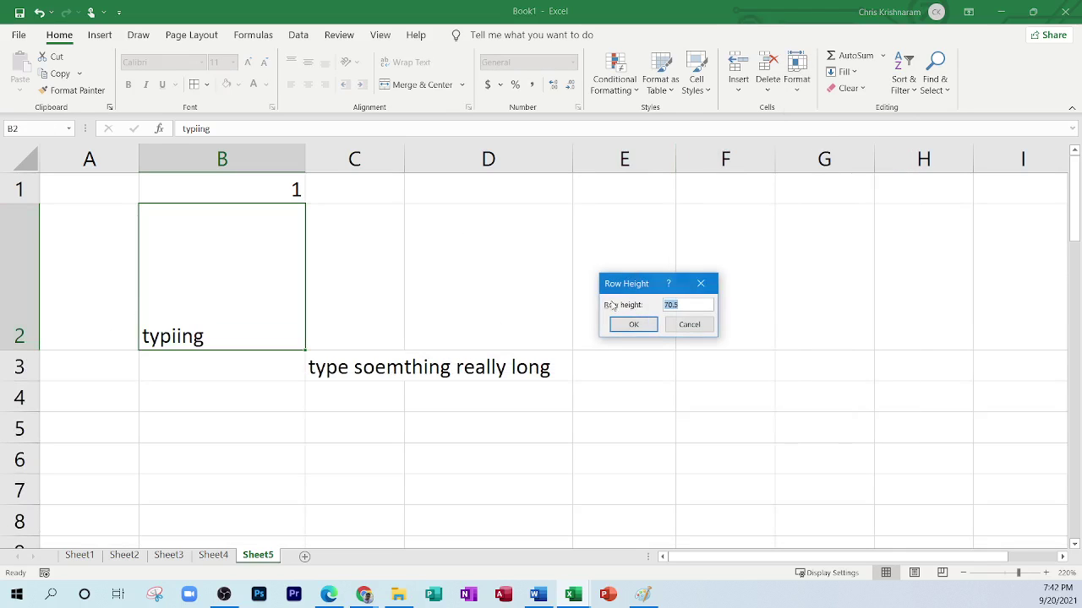
click(692, 326)
Set the width of column B to 60 through the cell Format options.
click(797, 74)
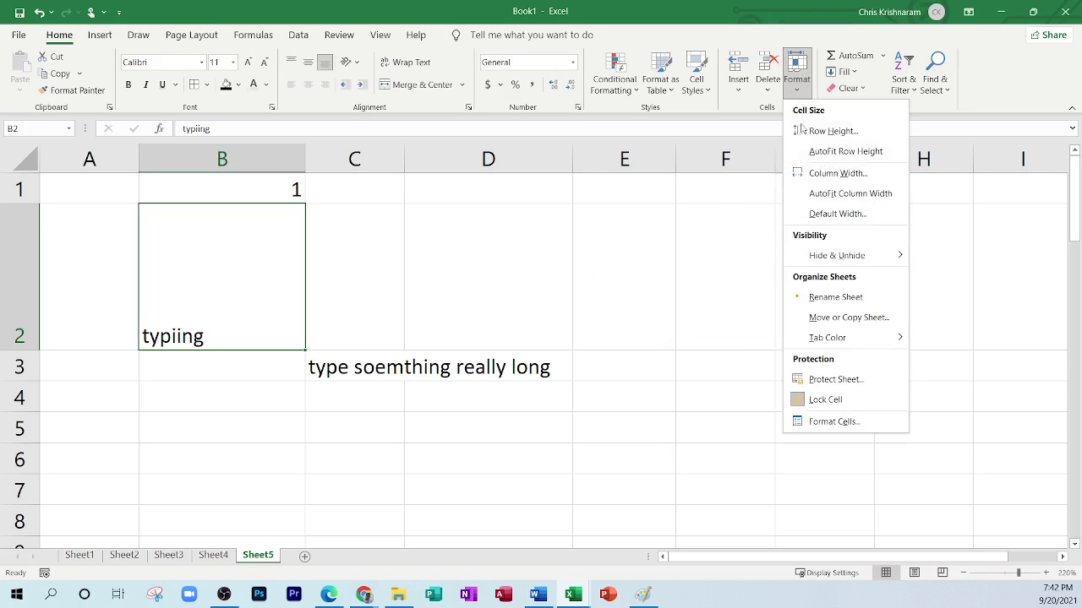
click(838, 173)
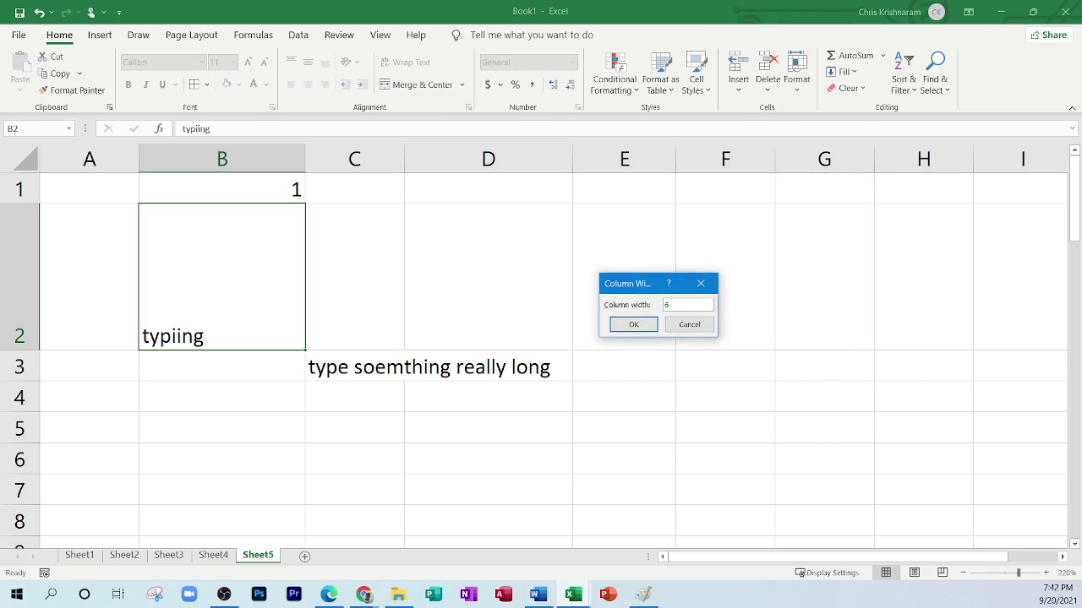
text(60)
key(Return)
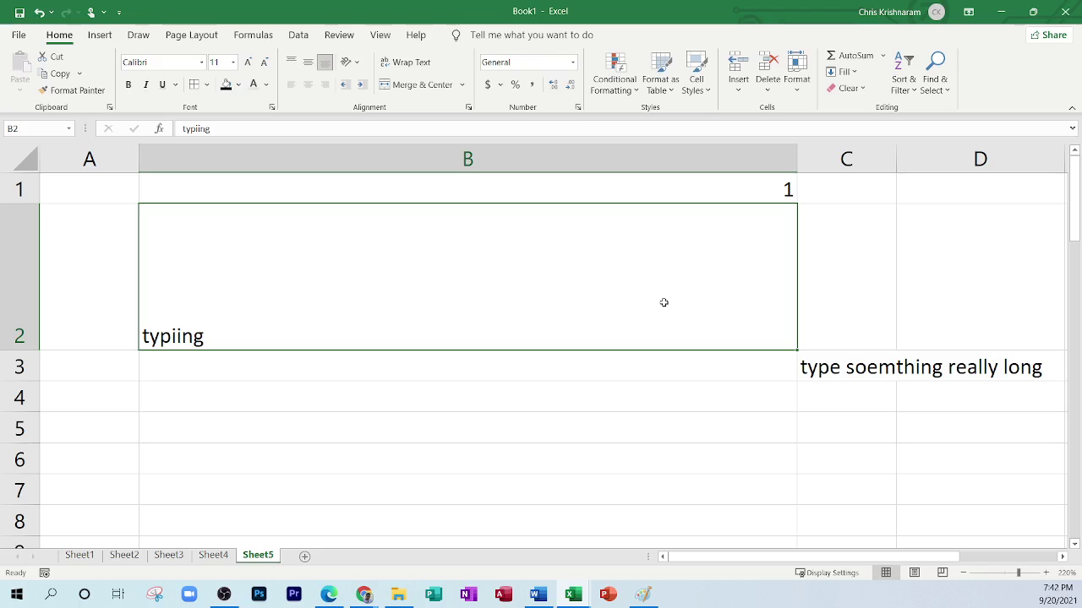
AutoFit the width of column B and the height of row 2 through the cell Format options.
click(796, 72)
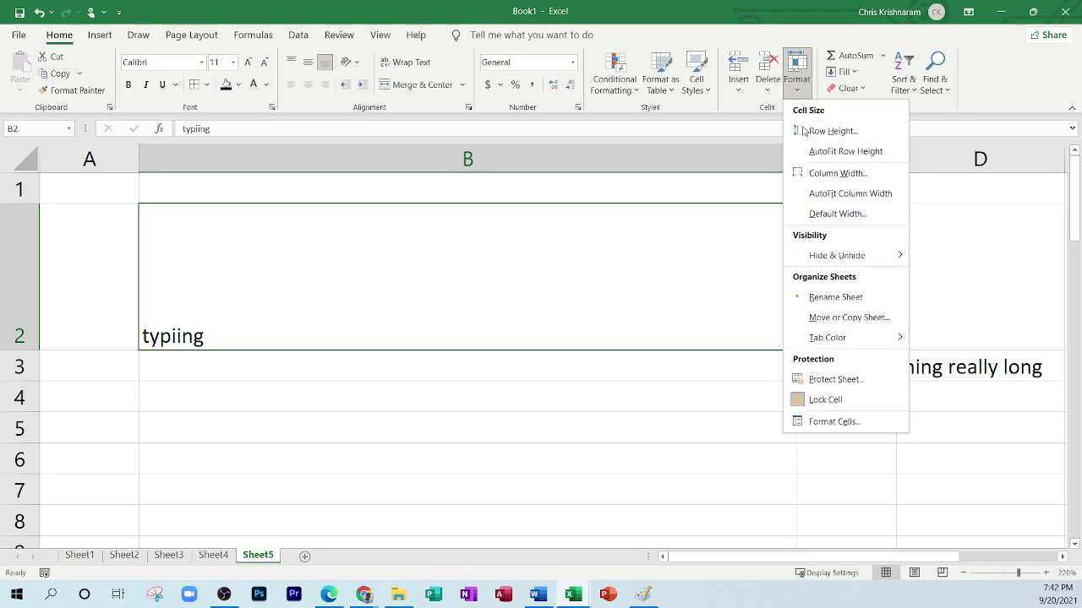
click(845, 193)
click(796, 79)
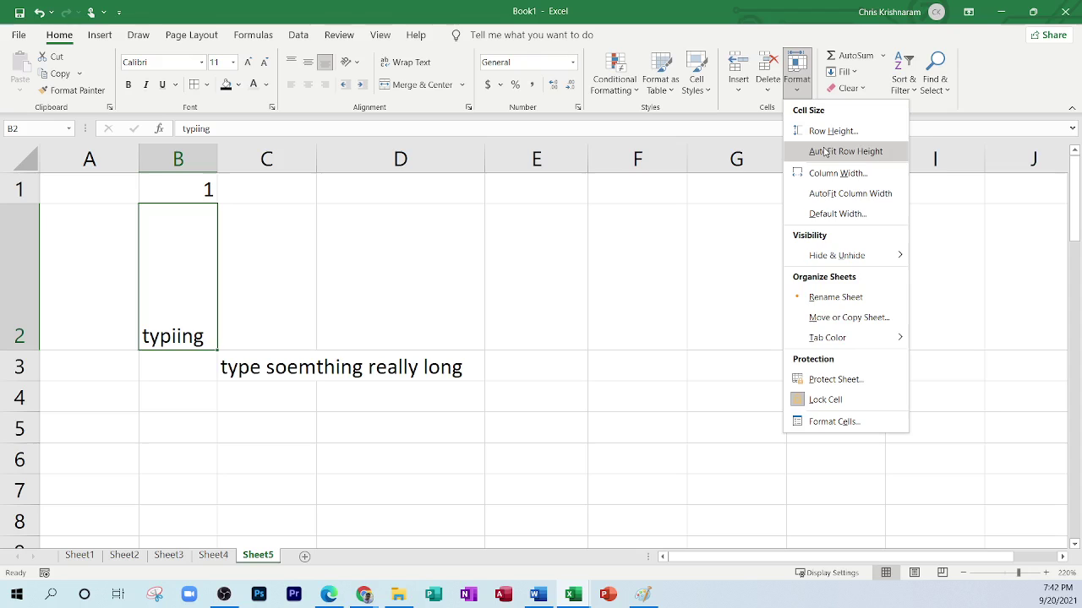
click(834, 150)
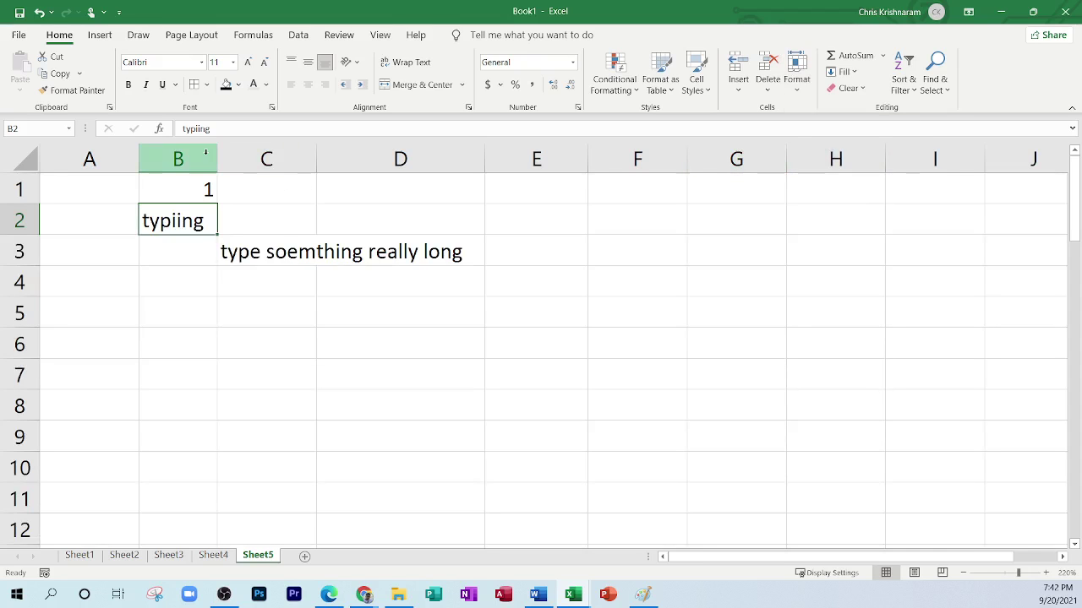
scroll(278, 240, down, 1)
scroll(278, 241, down, 10)
scroll(279, 245, up, 6)
scroll(279, 247, up, 4)
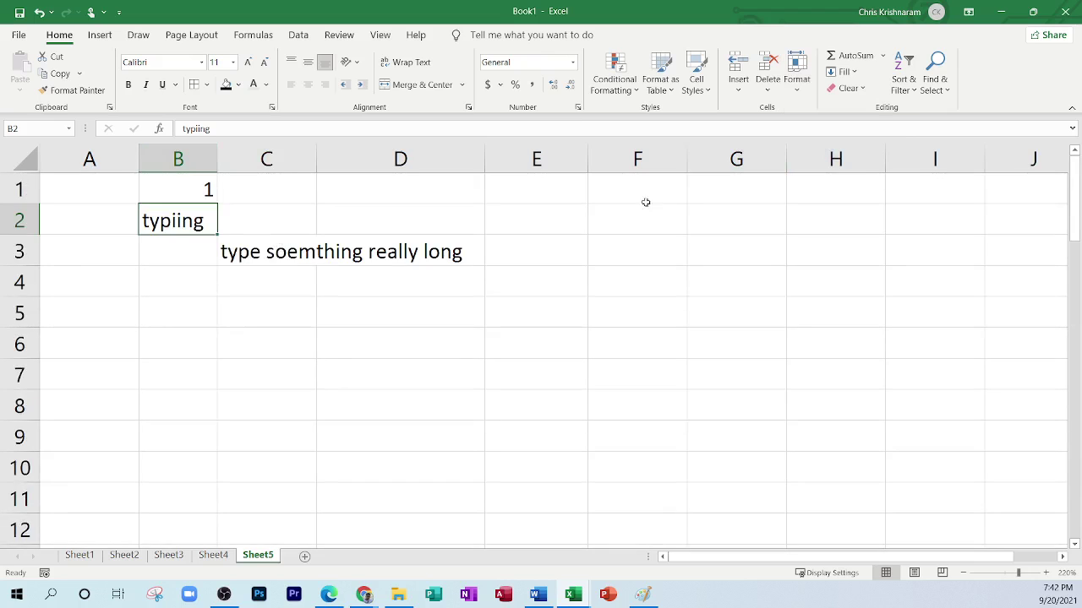
Set the sheet's standard column width to 90 with the Default Width option and look over the widened columns.
click(797, 75)
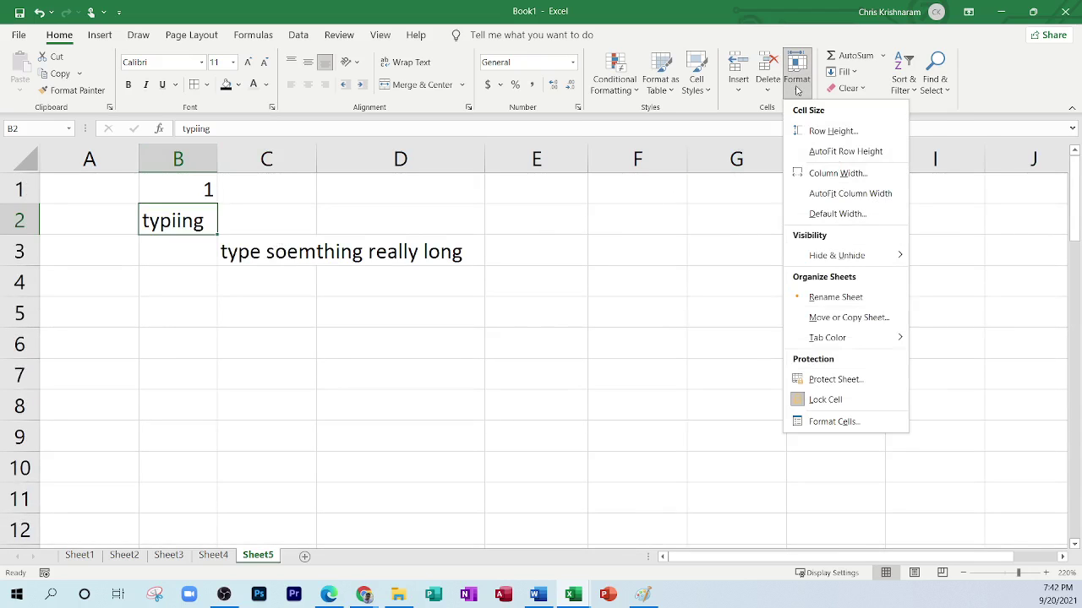
click(848, 220)
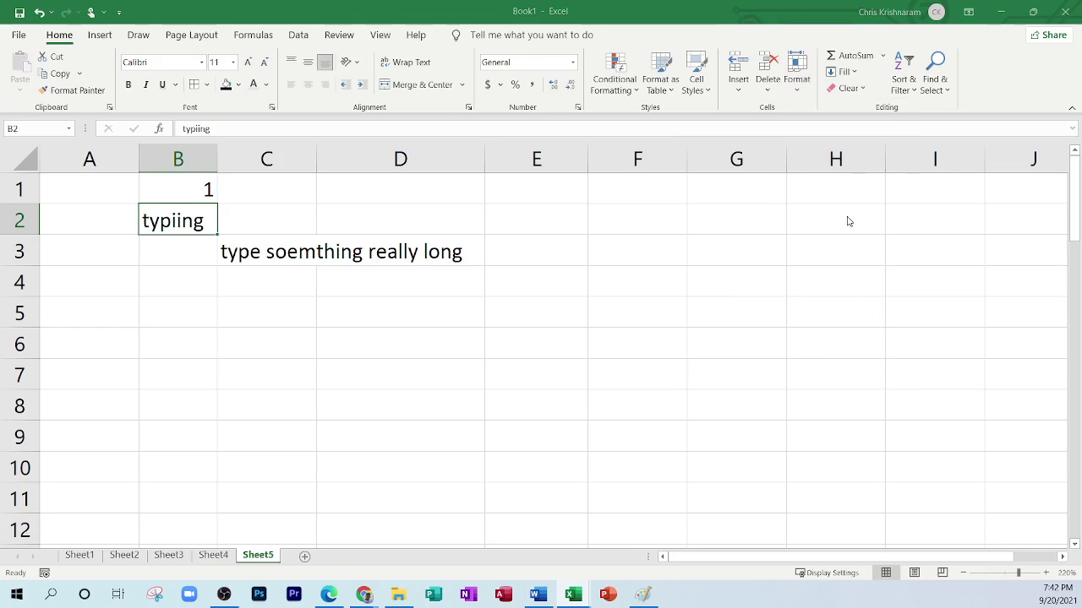
click(648, 325)
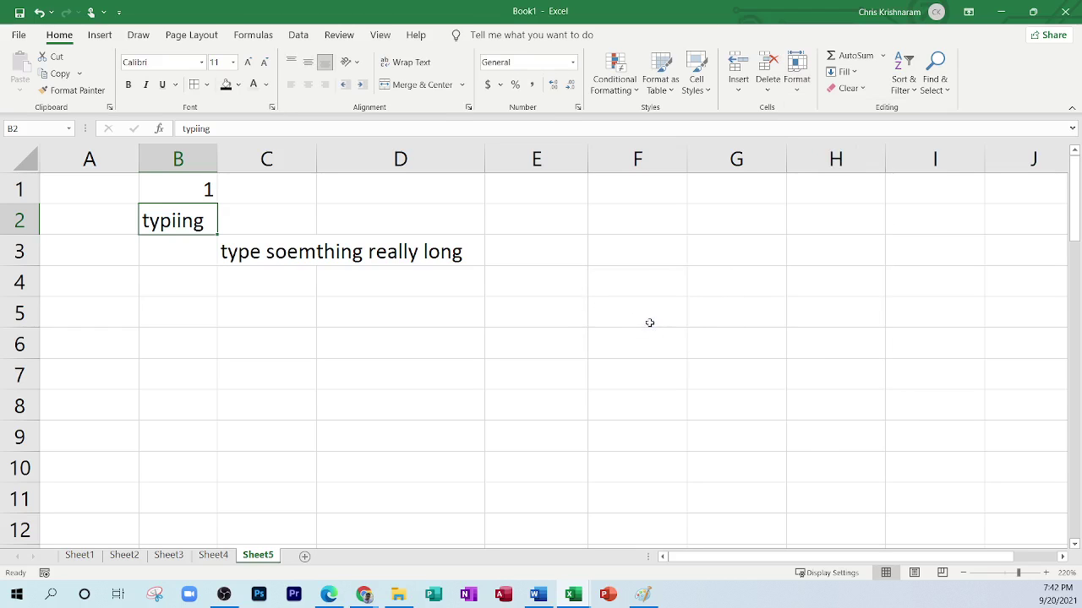
click(797, 72)
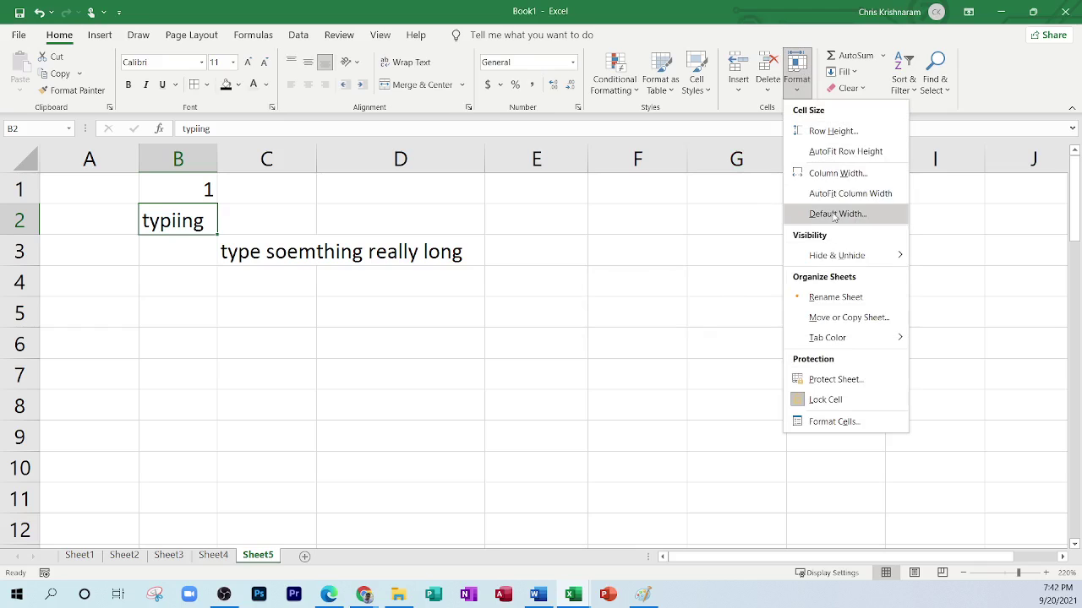
click(833, 217)
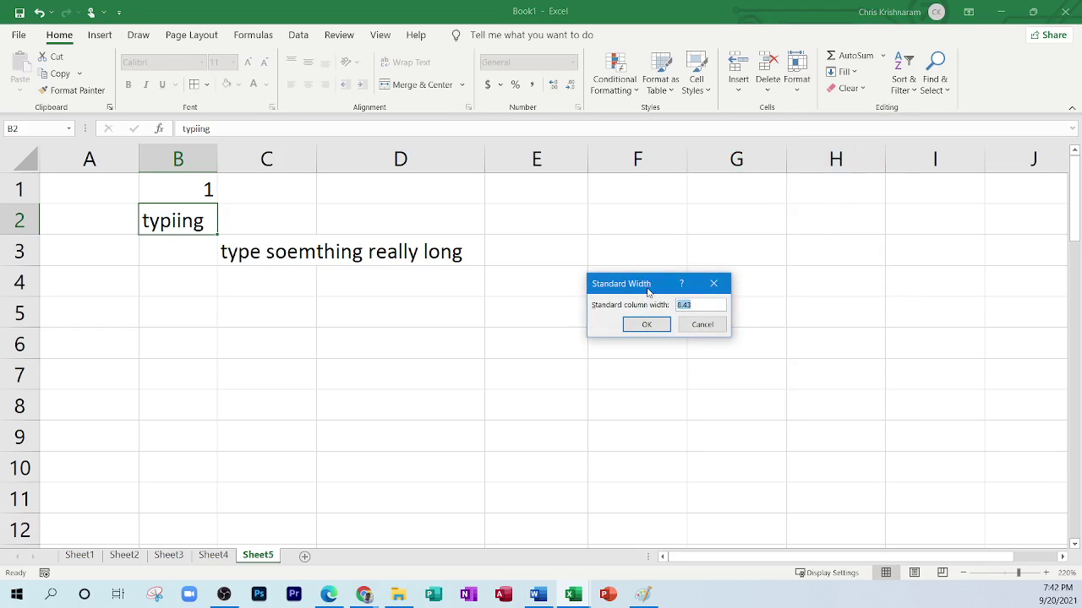
text(90)
click(646, 324)
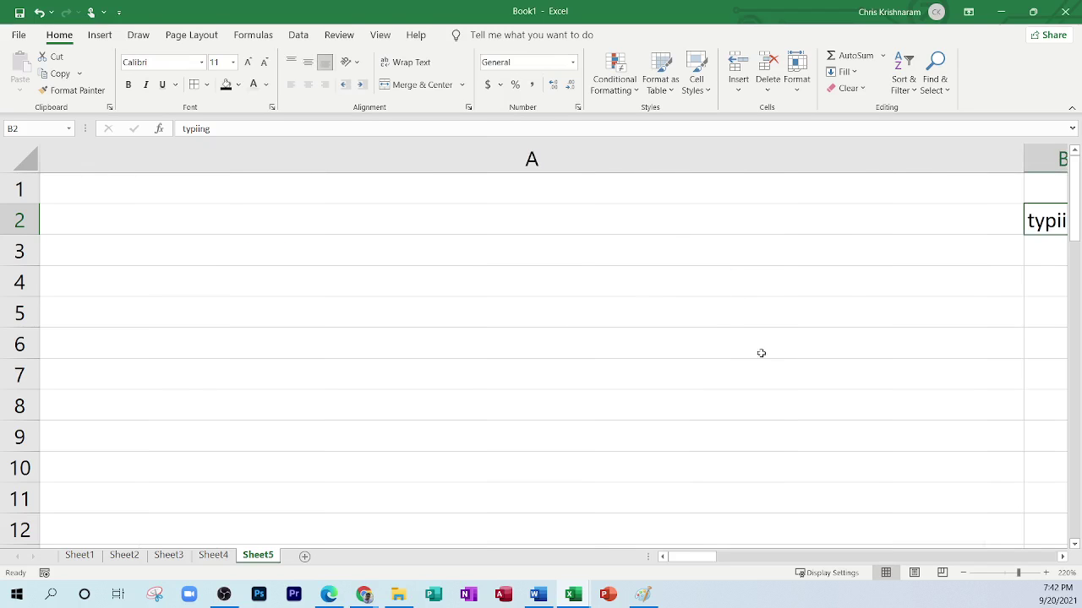
scroll(737, 377, down, 8)
scroll(738, 376, up, 8)
Set the sheet's standard column width to 8.43 and bring column A back into view.
click(797, 72)
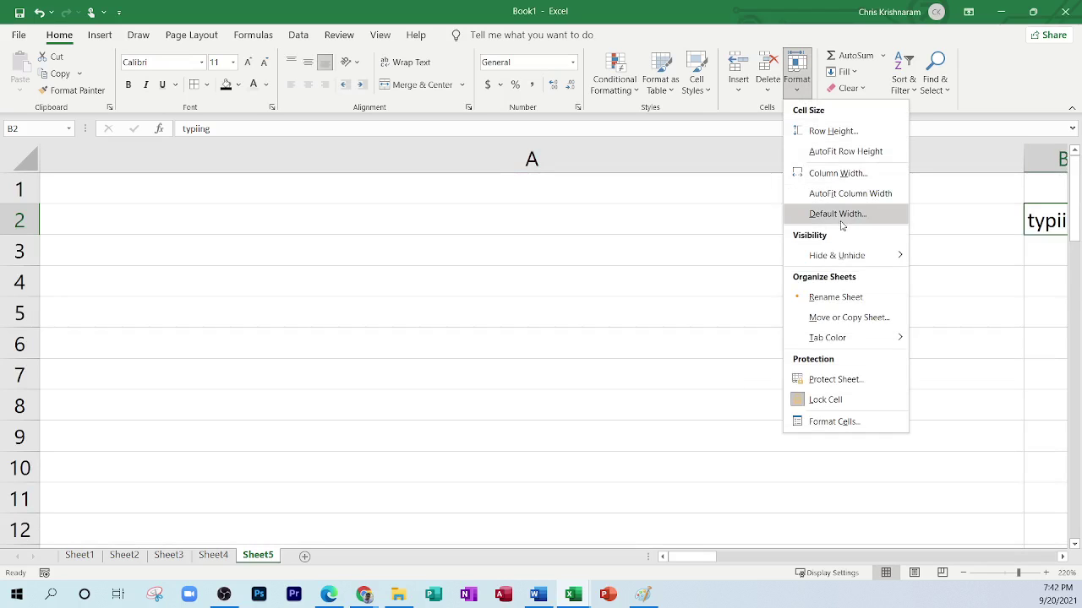
click(823, 214)
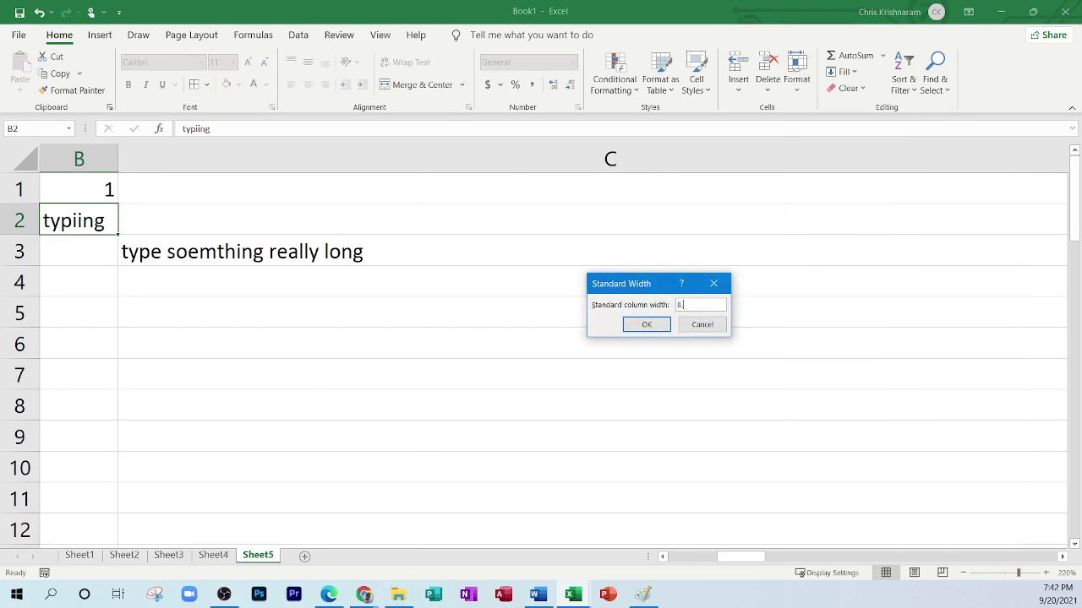
text(8.43)
click(647, 324)
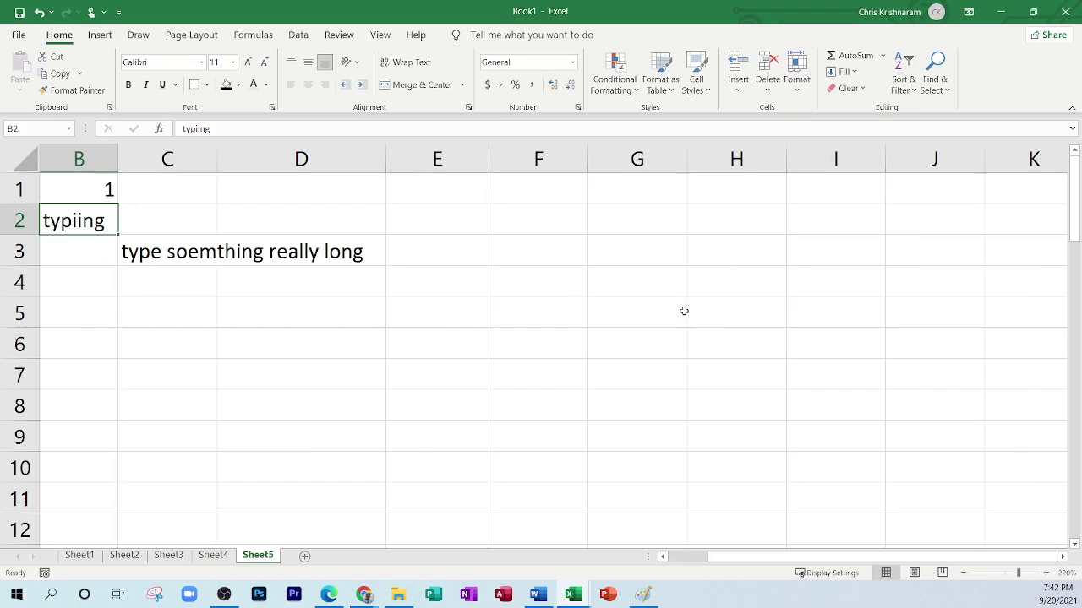
click(689, 548)
click(690, 557)
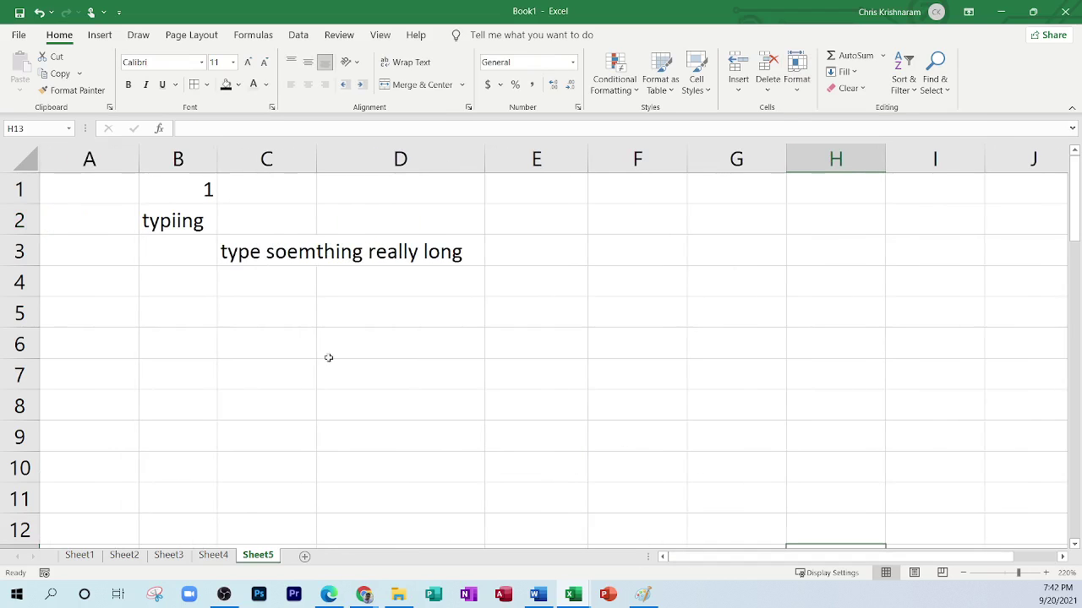
Check the standard column width setting, cancel it, and return to the top rows of the sheet.
click(797, 72)
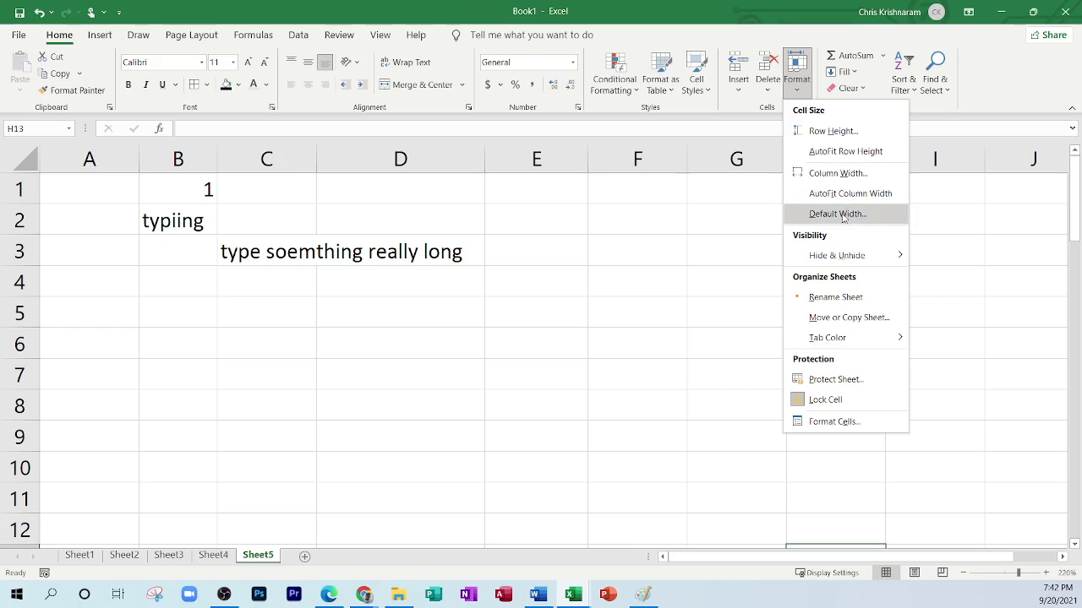
click(824, 213)
click(704, 307)
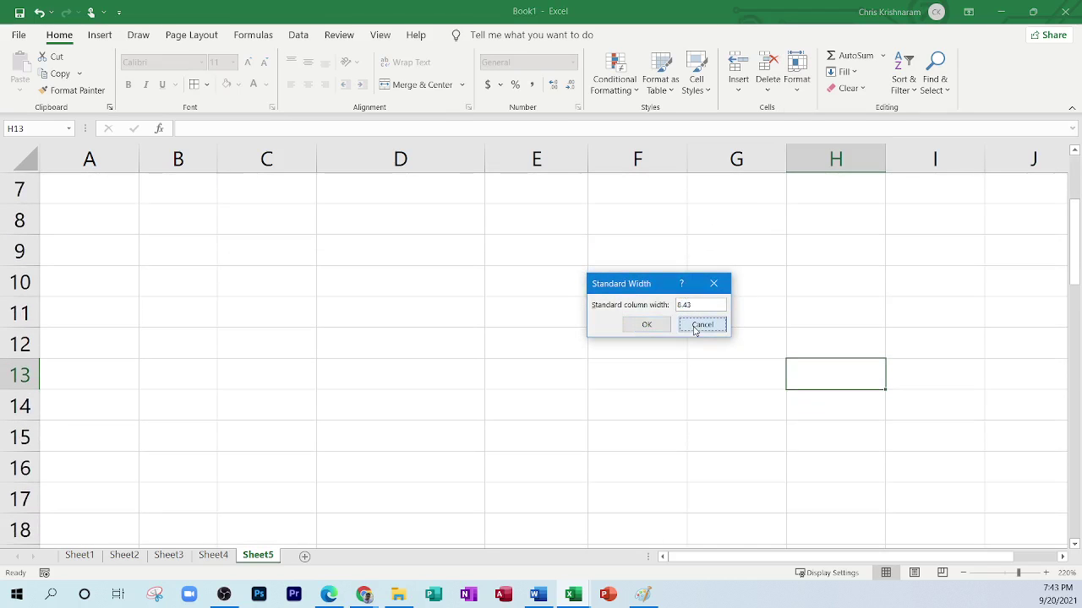
click(695, 330)
scroll(614, 336, up, 2)
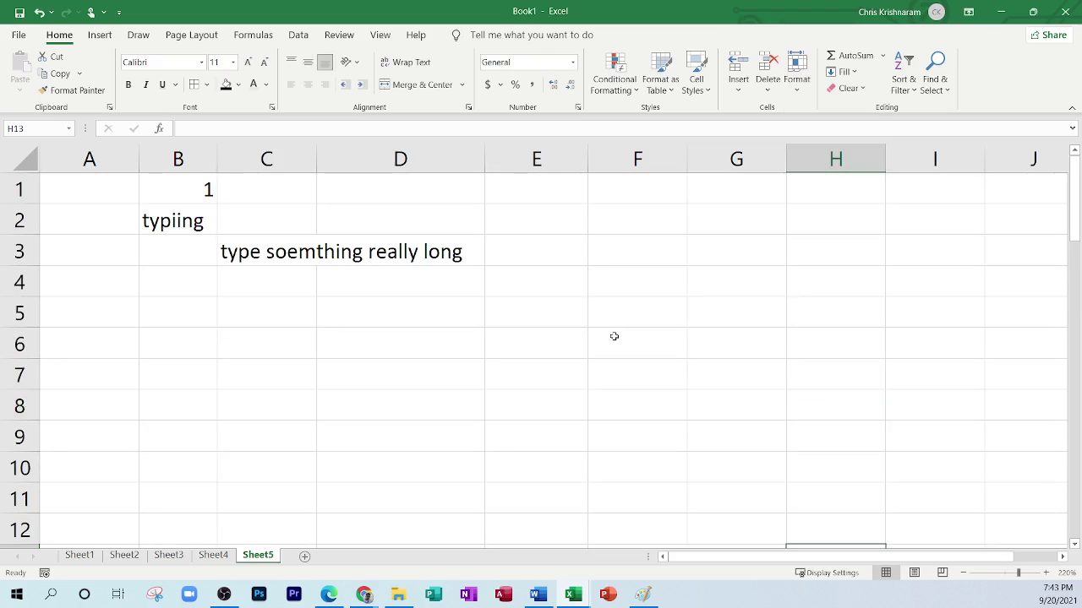
click(797, 72)
mouse_move(867, 268)
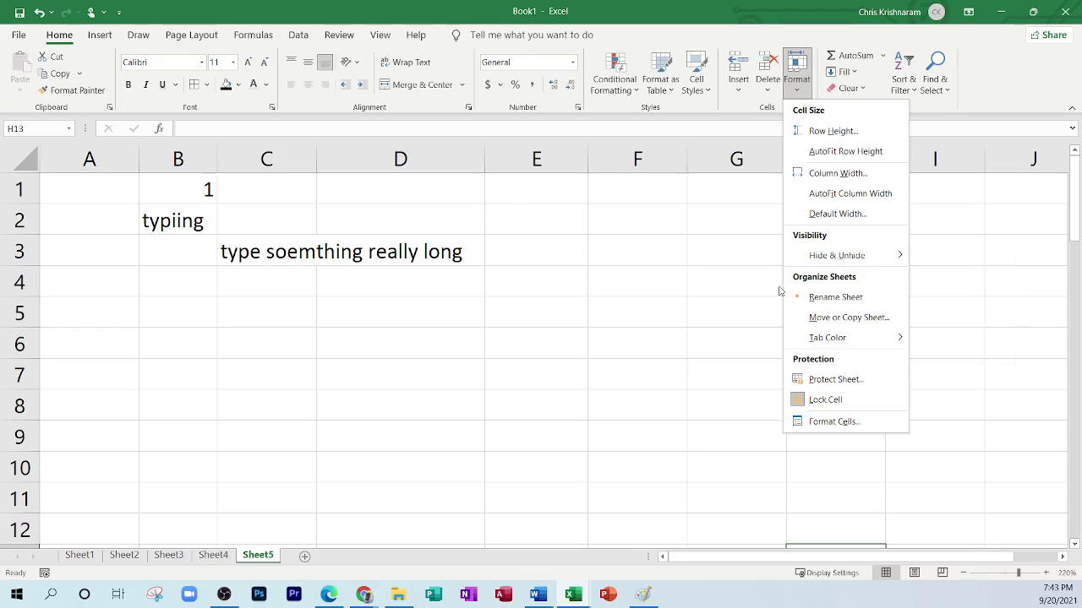
click(464, 243)
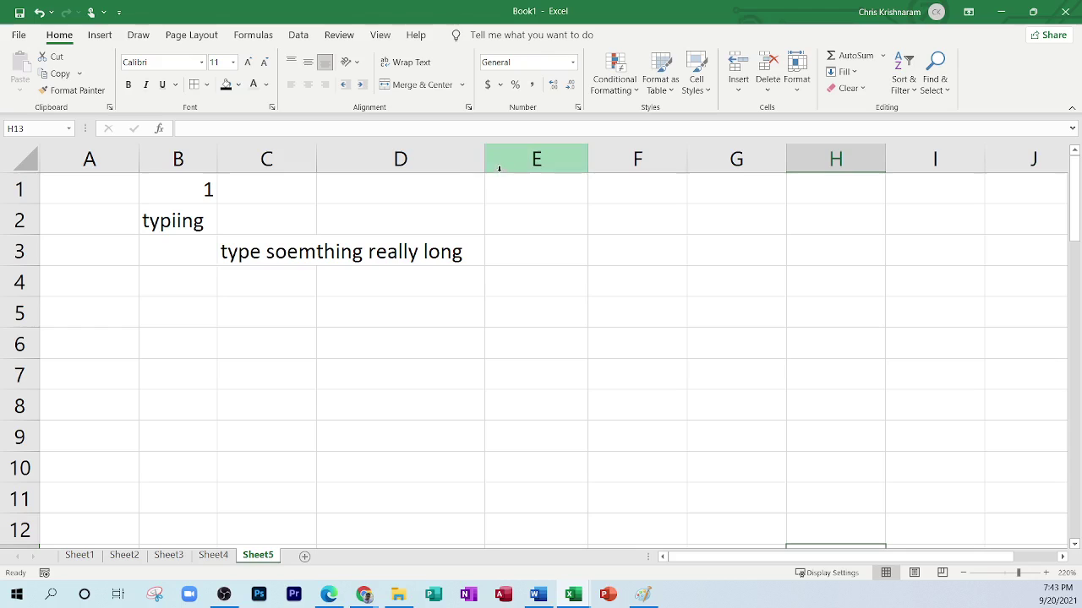
Fill cells E1 to E11 with black.
drag(538, 177, 559, 490)
click(225, 83)
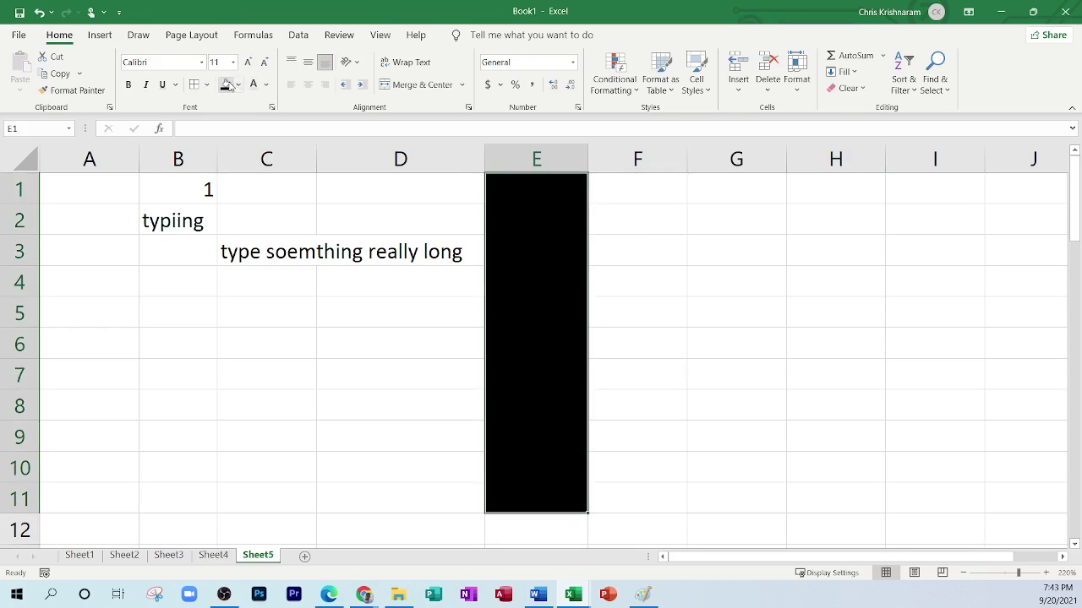
click(710, 308)
Hide the black-filled column E.
drag(532, 185, 574, 499)
right_click(533, 157)
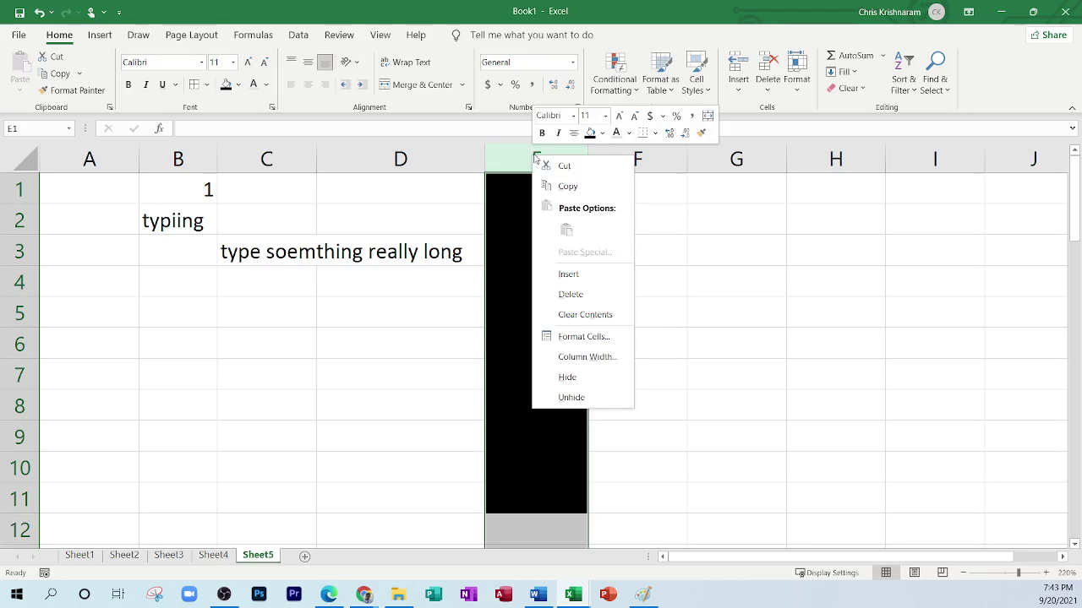
click(575, 380)
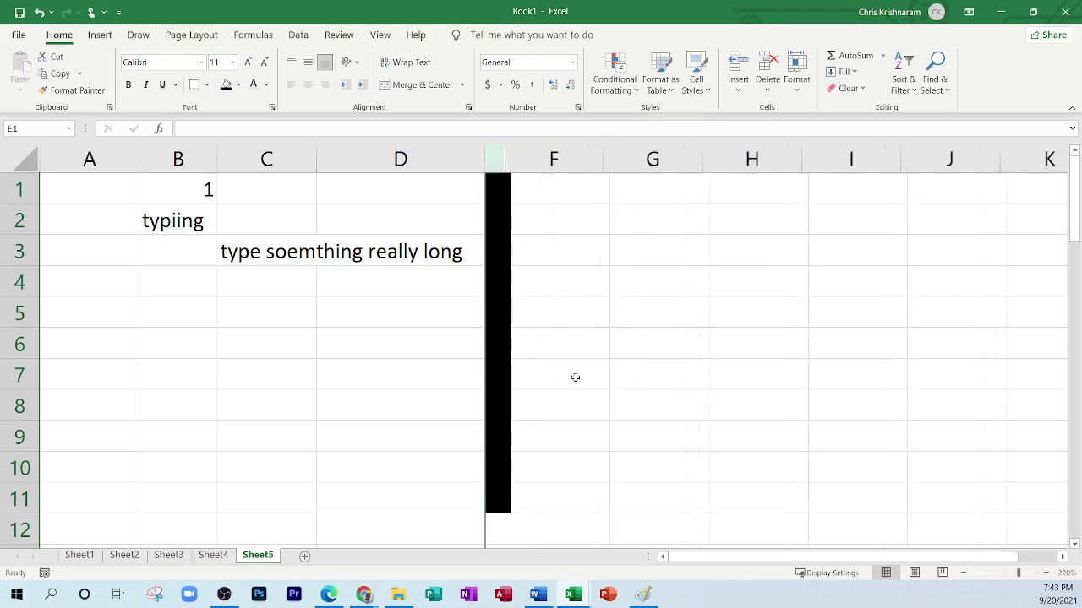
click(532, 224)
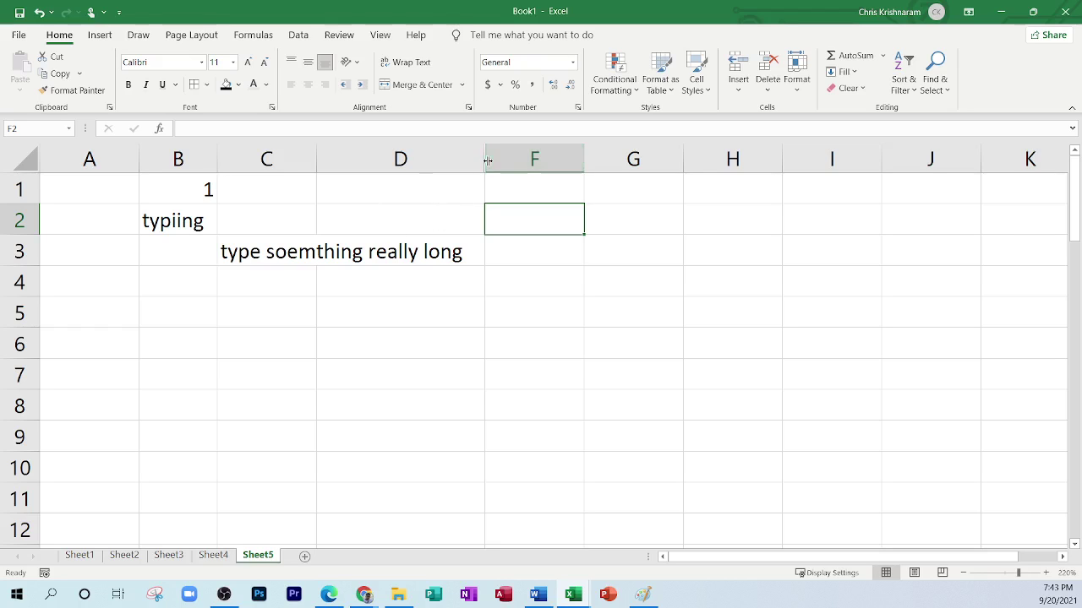
Unhide column E between columns D and F and widen it slightly.
drag(484, 160, 560, 158)
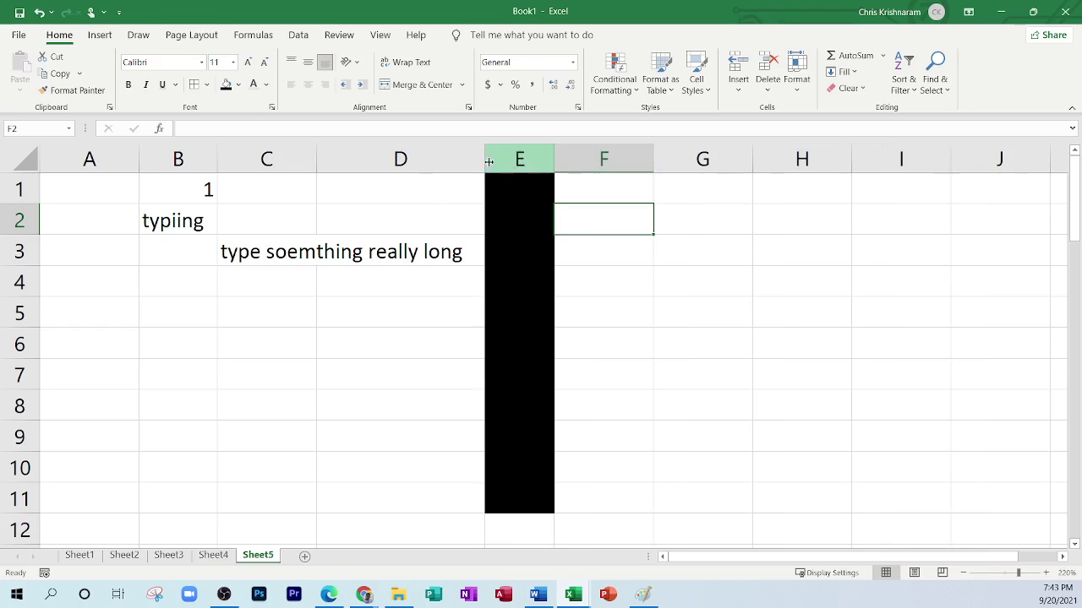
click(40, 11)
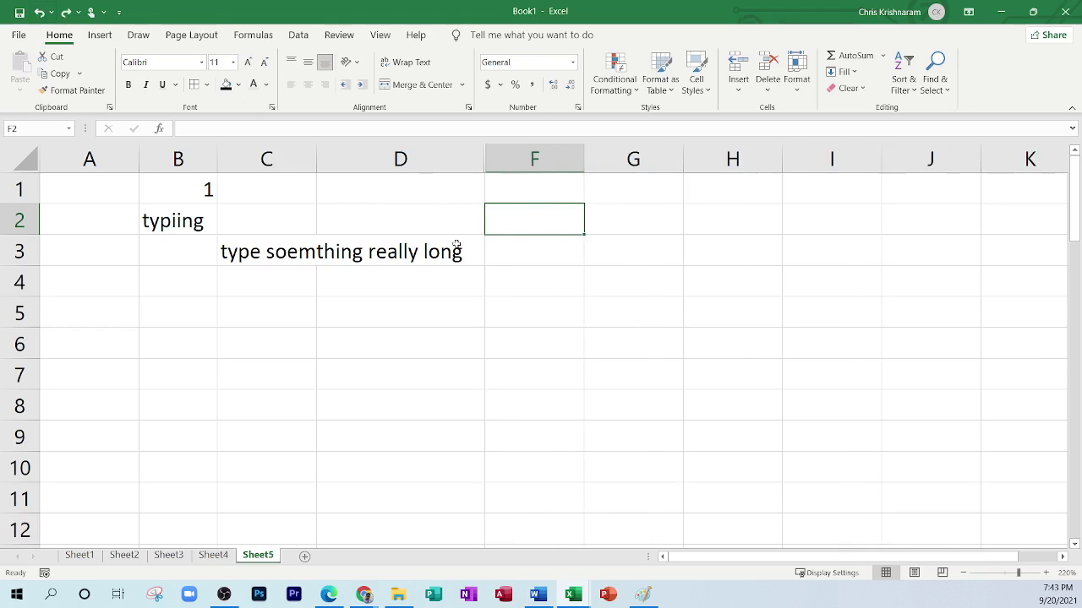
click(486, 156)
right_click(485, 155)
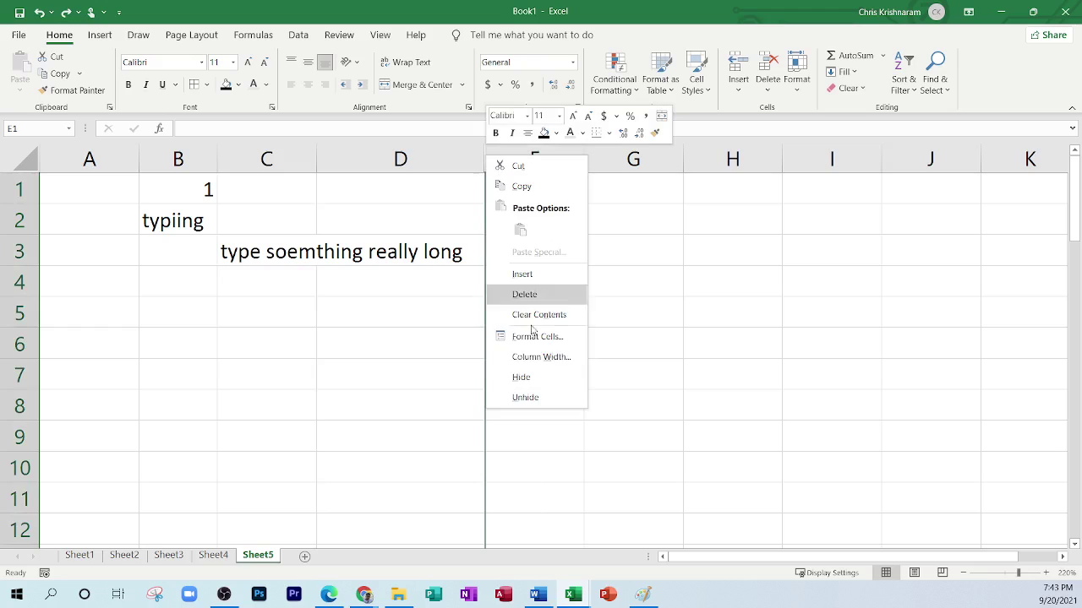
click(537, 393)
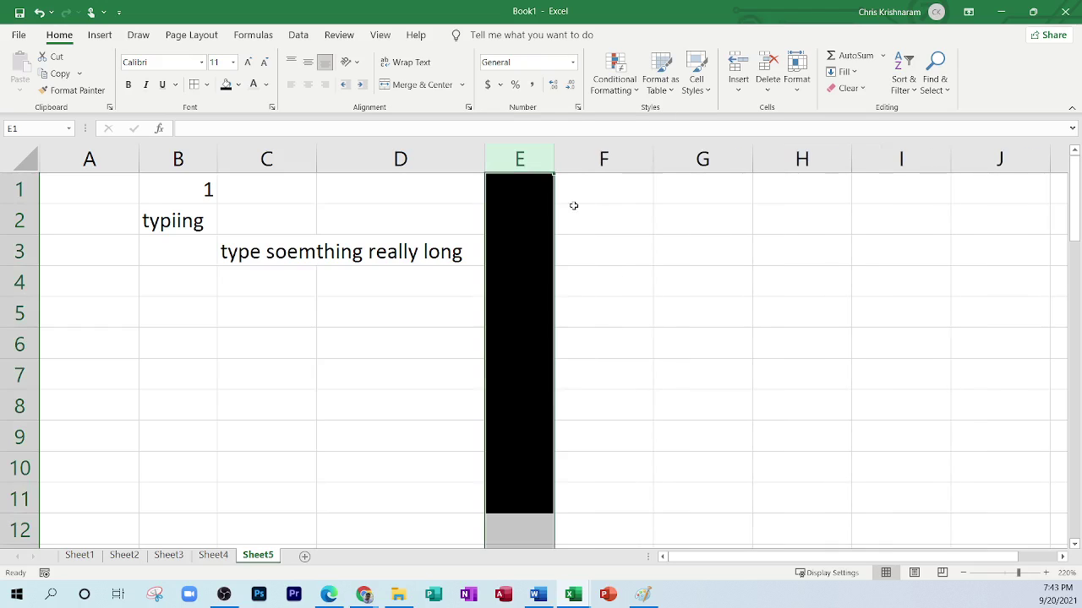
drag(555, 159, 576, 159)
click(647, 277)
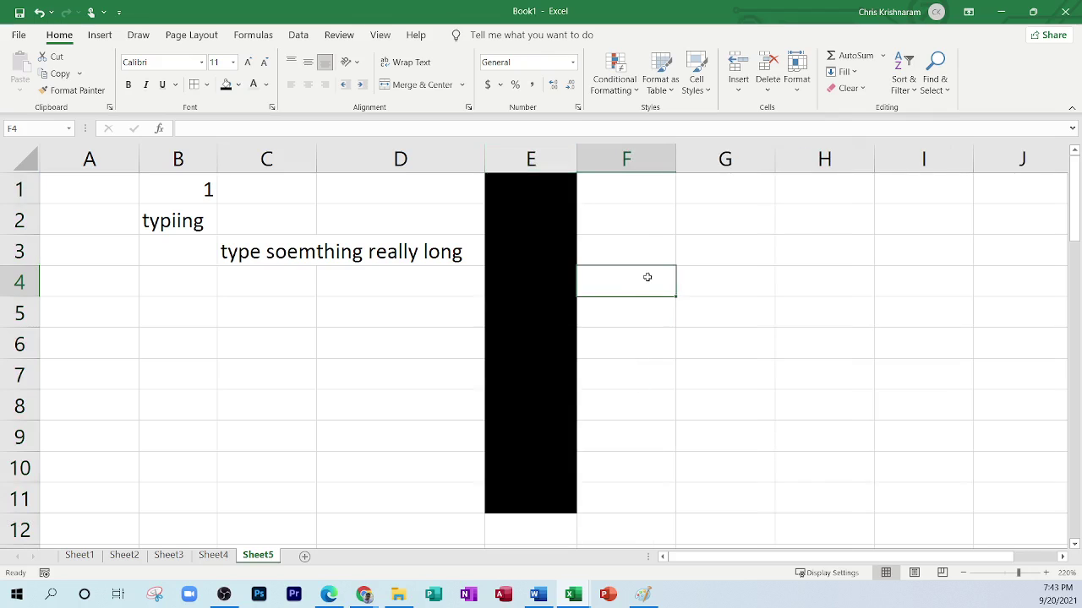
Compare the Hide and Unhide commands offered under cell Format with the shortcut options for column D.
click(796, 67)
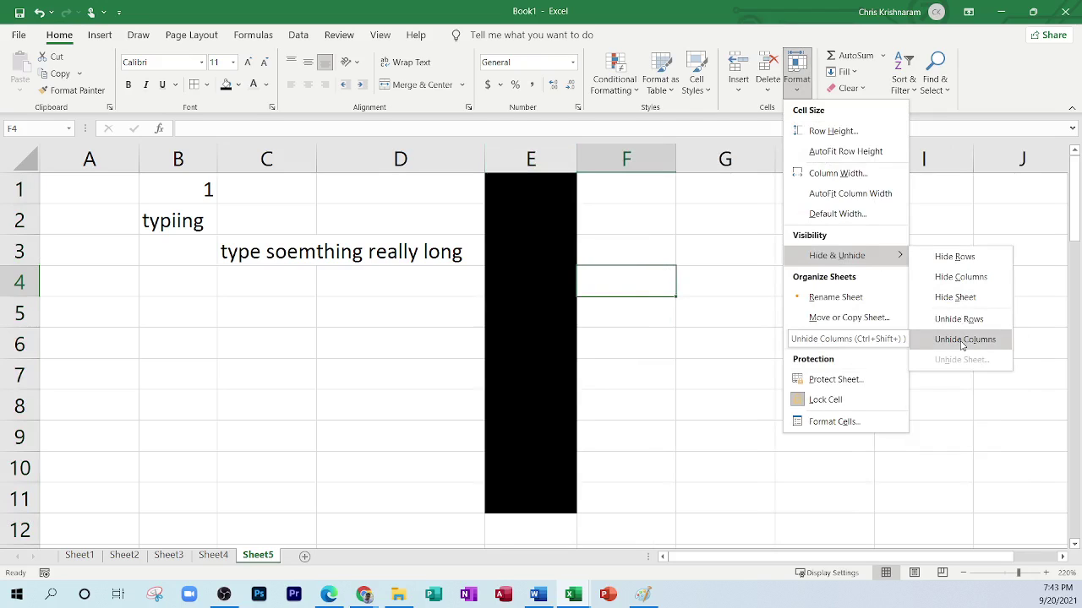
right_click(396, 219)
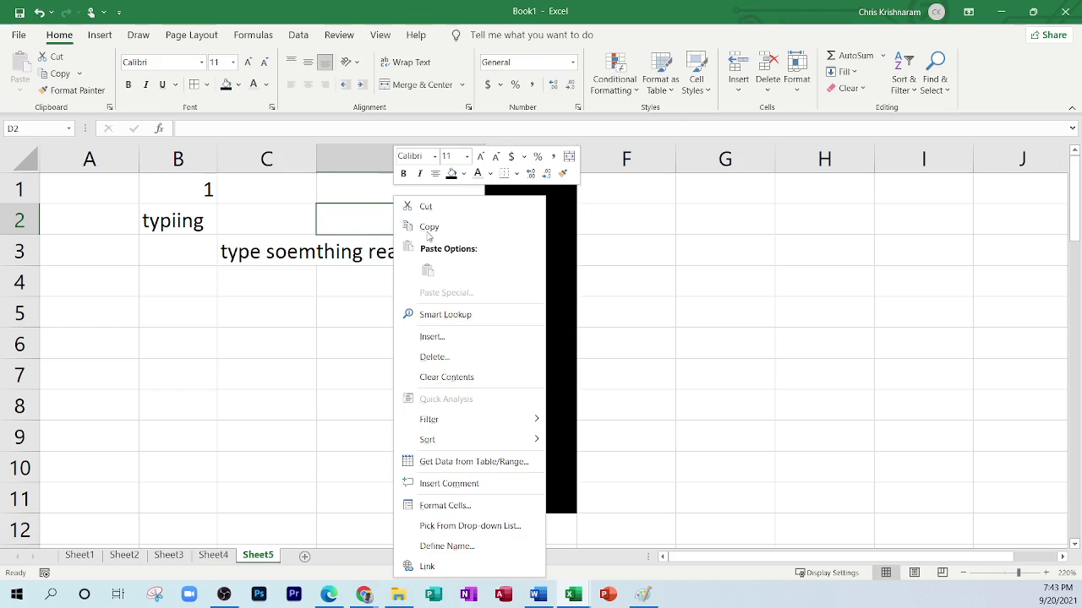
click(343, 159)
right_click(342, 156)
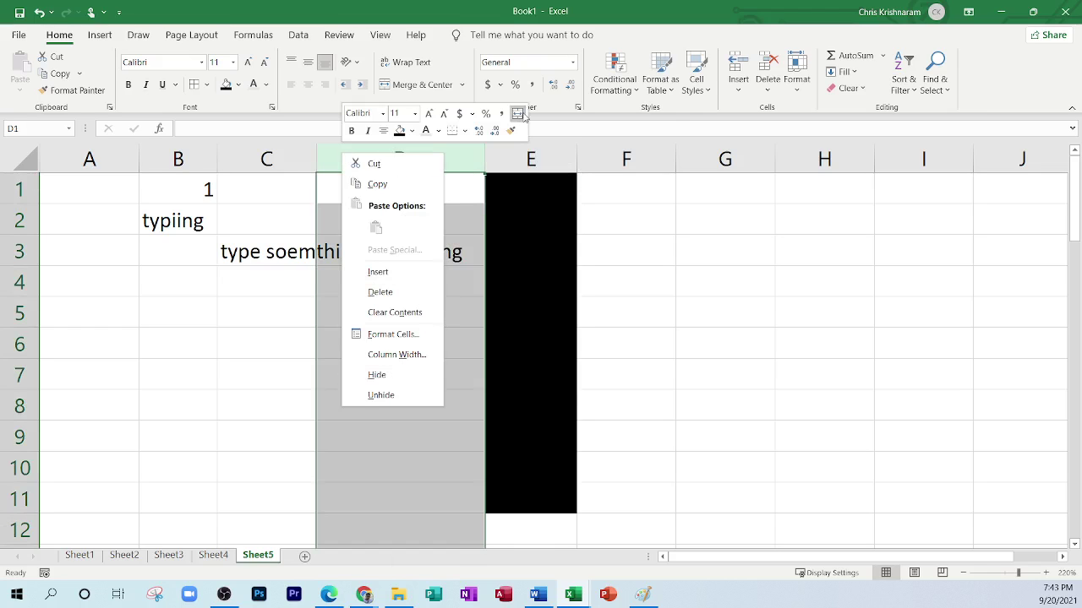
click(689, 33)
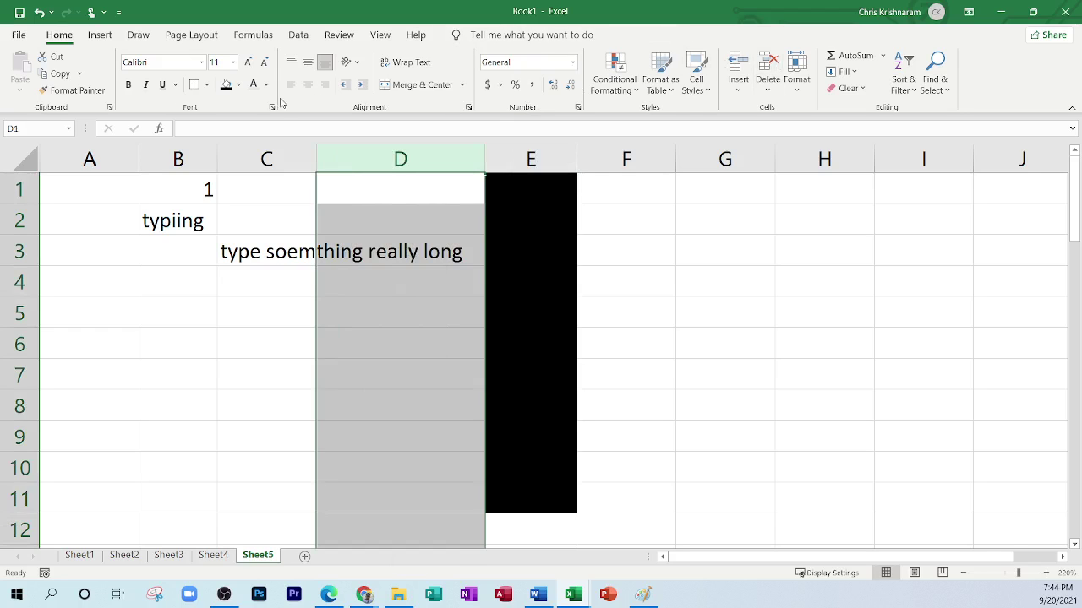
click(796, 78)
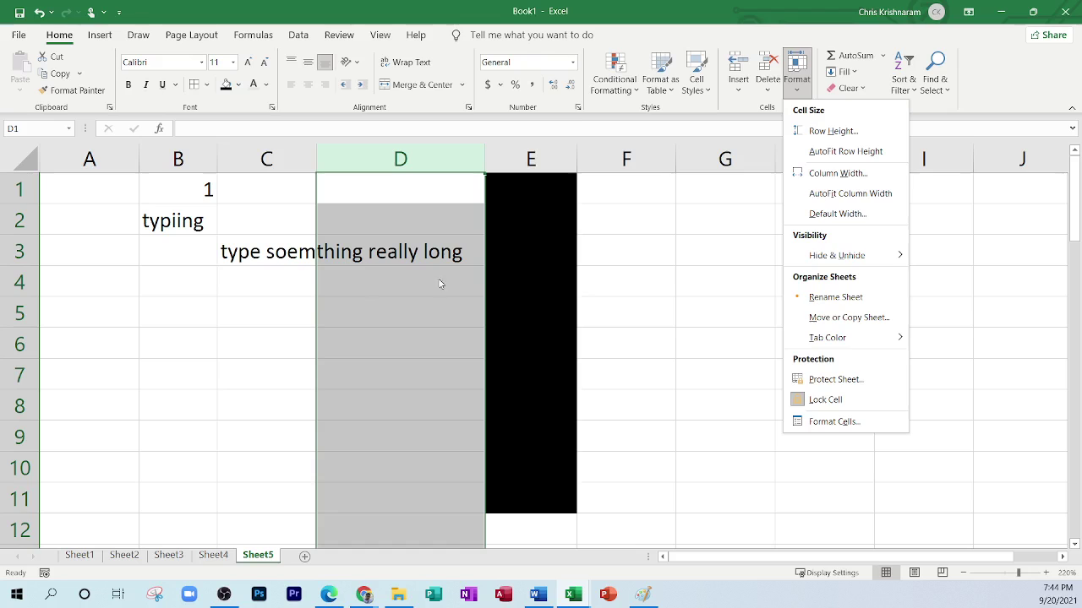
click(705, 300)
right_click(580, 184)
click(415, 159)
right_click(417, 158)
click(776, 110)
click(796, 81)
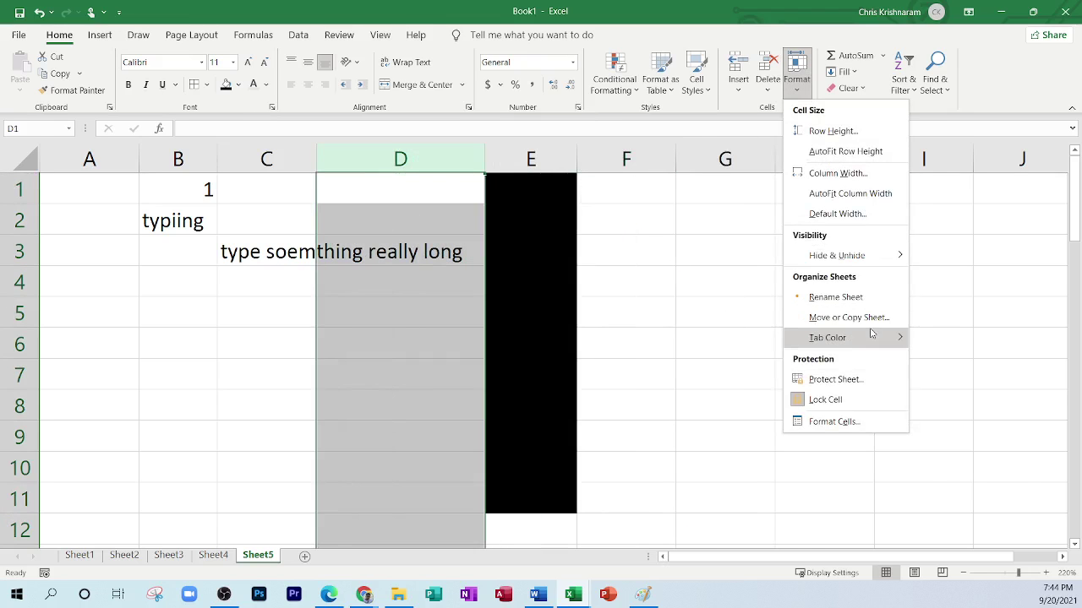
mouse_move(870, 333)
click(701, 240)
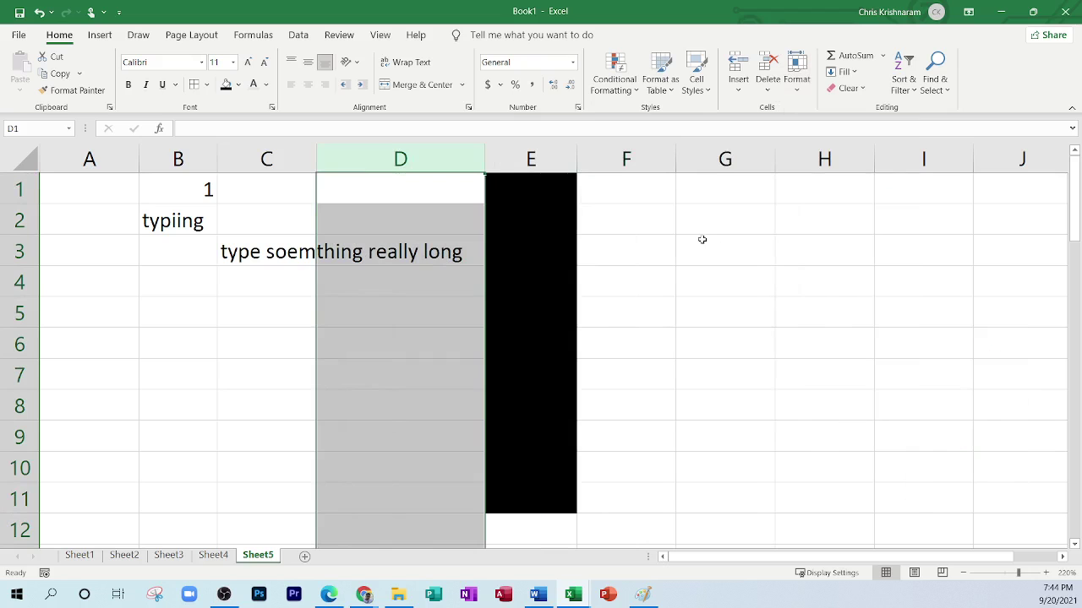
Switch to the PDF notes in Edge and review the section on column widths and row heights.
click(328, 594)
scroll(726, 376, down, 2)
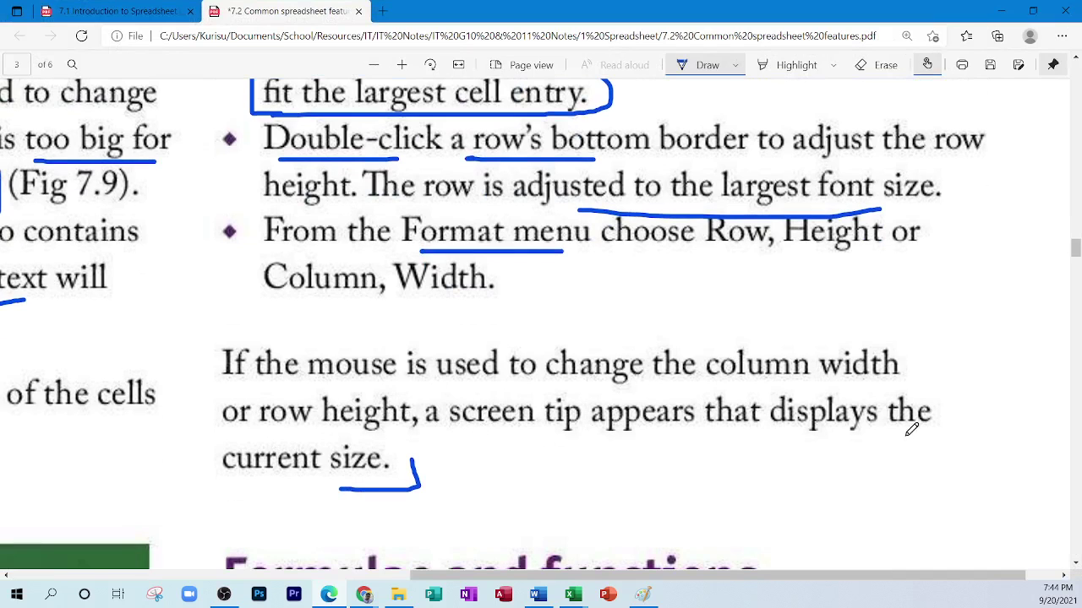
ctrl+scroll(342, 416, down, 3)
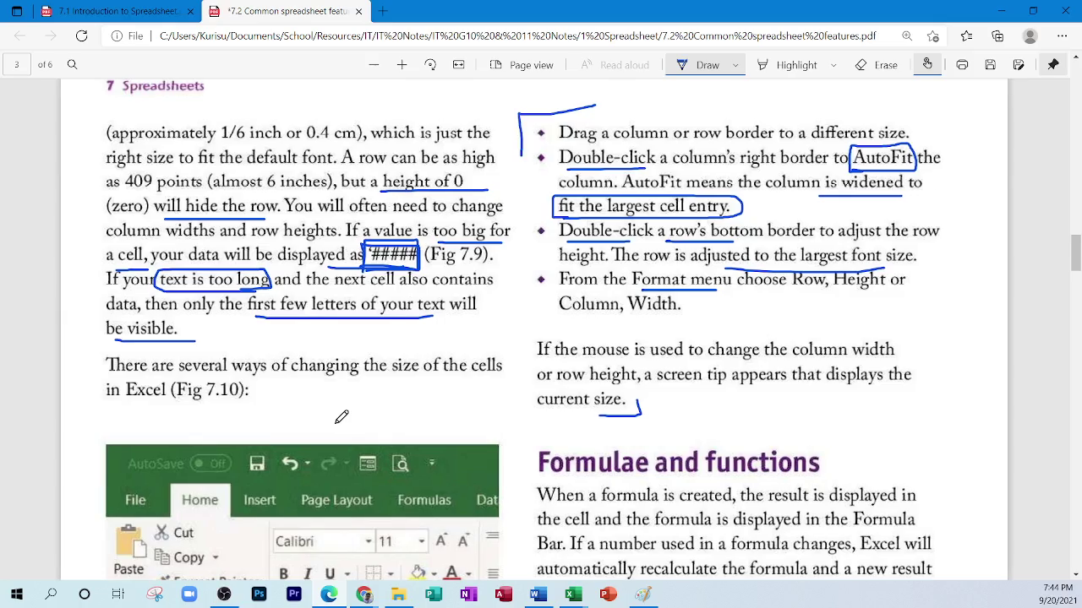
scroll(336, 423, up, 2)
scroll(342, 416, up, 3)
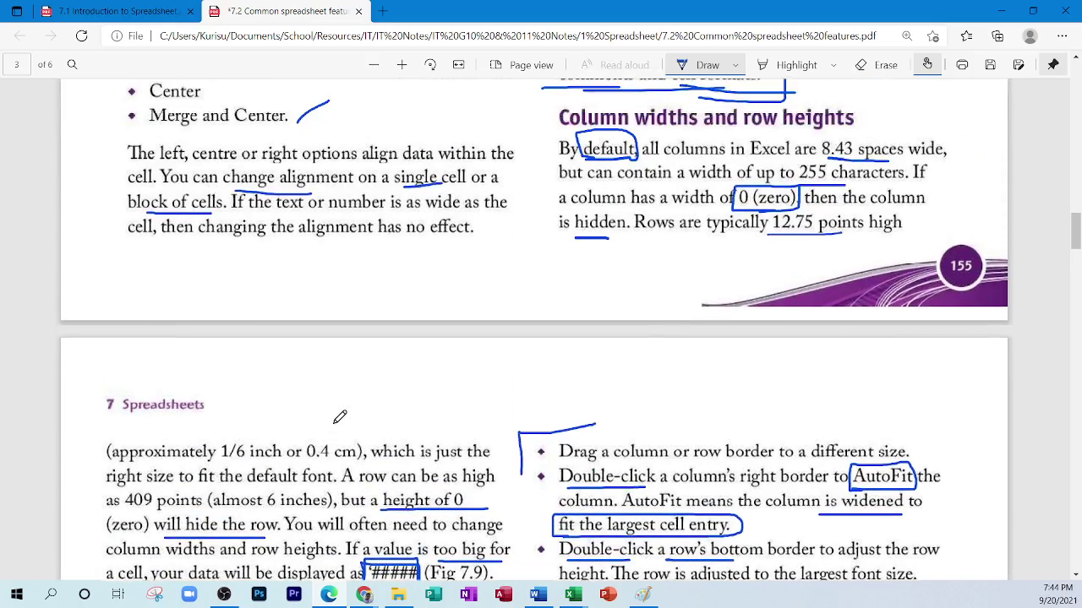
scroll(340, 417, down, 3)
scroll(340, 416, down, 1)
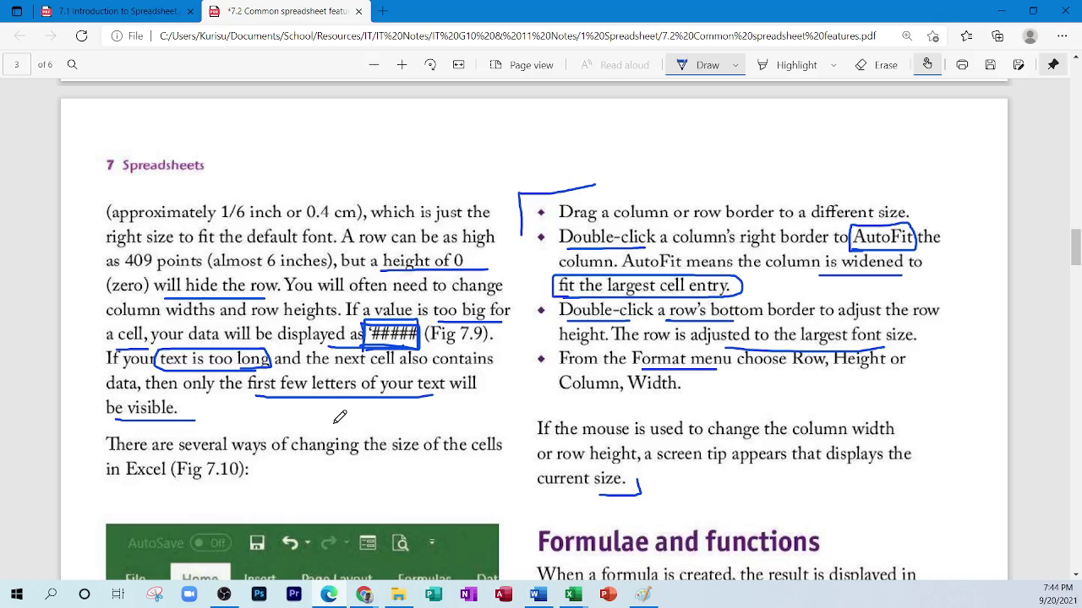
Skim the marked-up pages of the 7.2 Common spreadsheet features notes and return to the first page.
scroll(522, 331, down, 2)
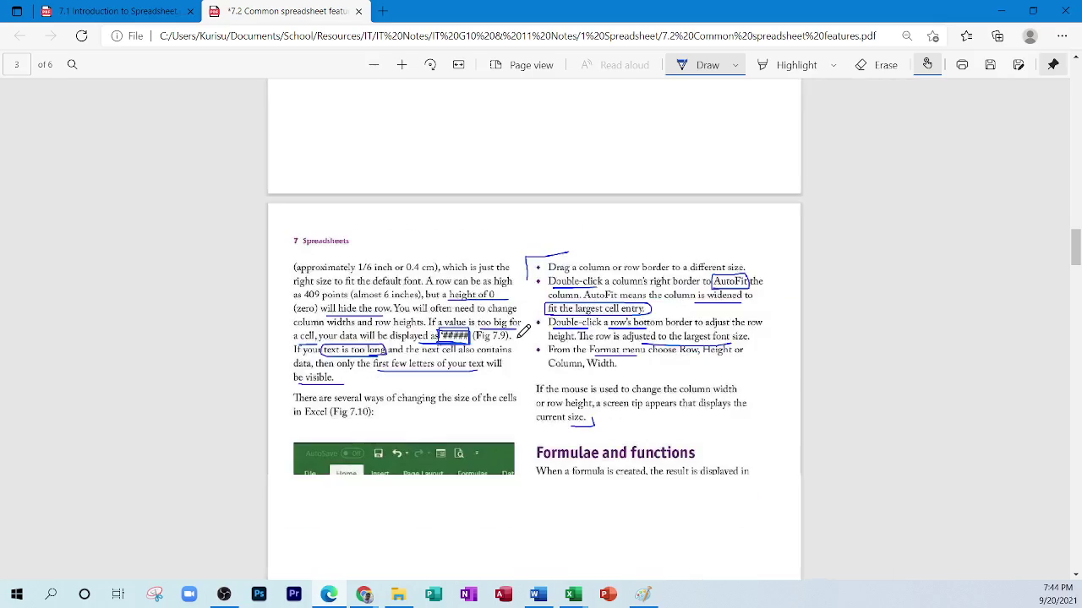
scroll(523, 331, up, 4)
scroll(523, 331, up, 10)
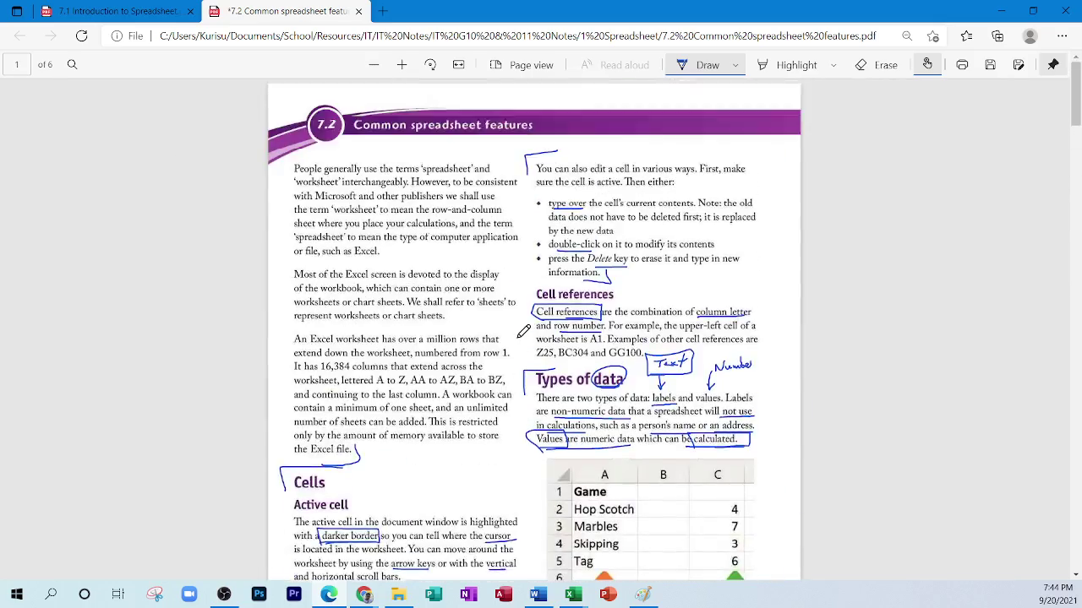
scroll(523, 332, down, 10)
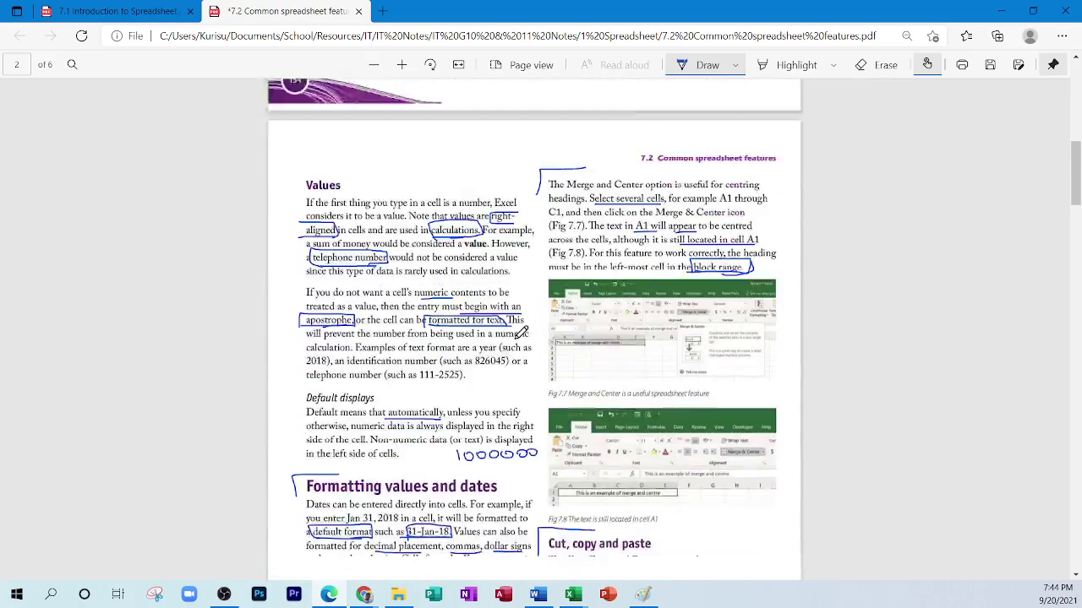
scroll(522, 331, down, 10)
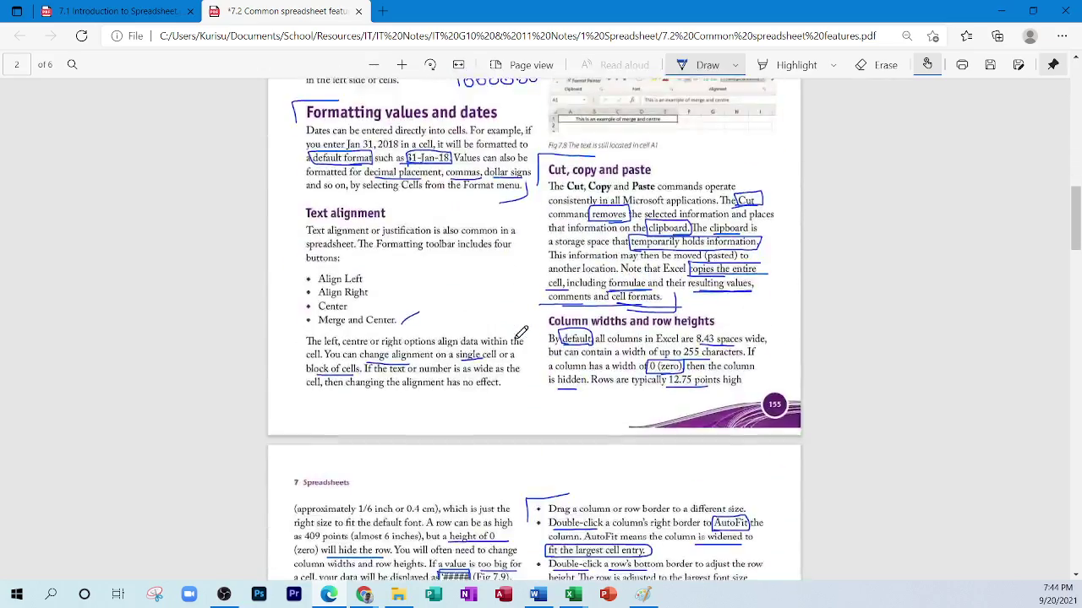
scroll(521, 332, up, 6)
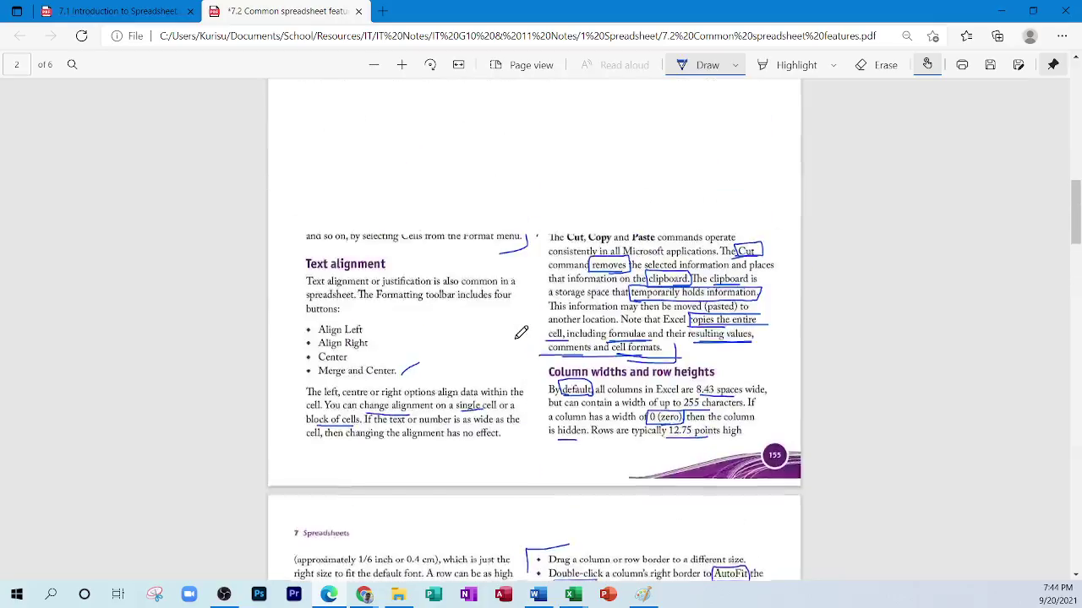
scroll(521, 332, down, 10)
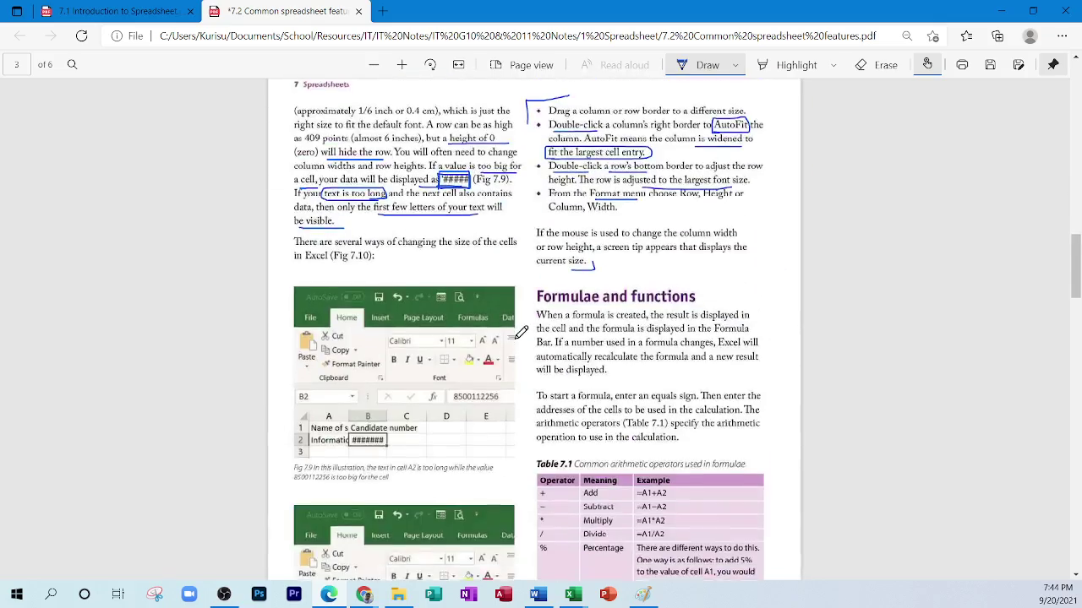
scroll(522, 332, up, 5)
scroll(522, 332, up, 20)
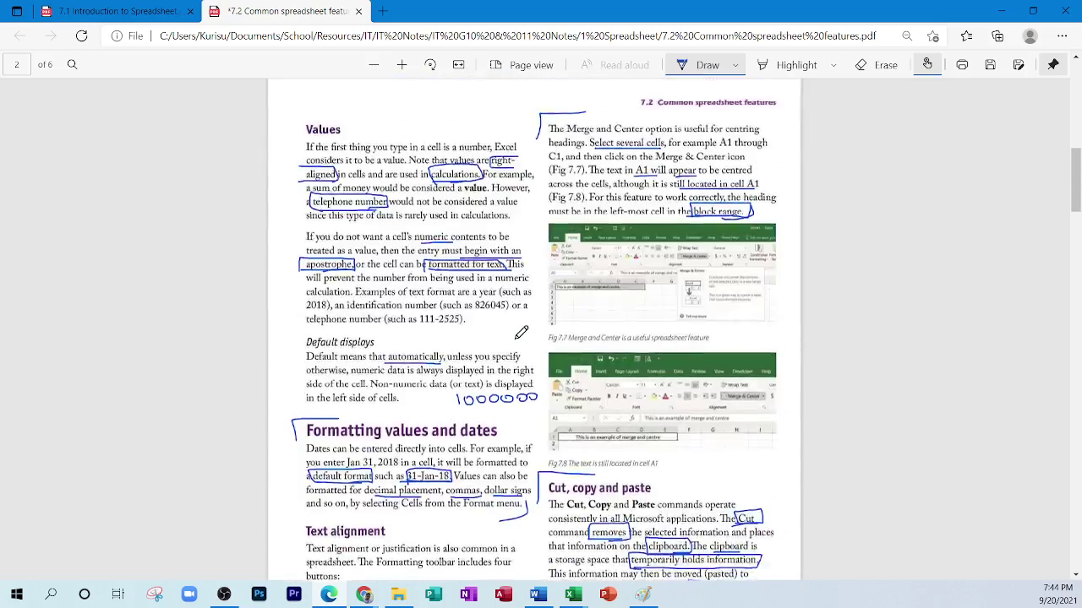
scroll(521, 332, up, 4)
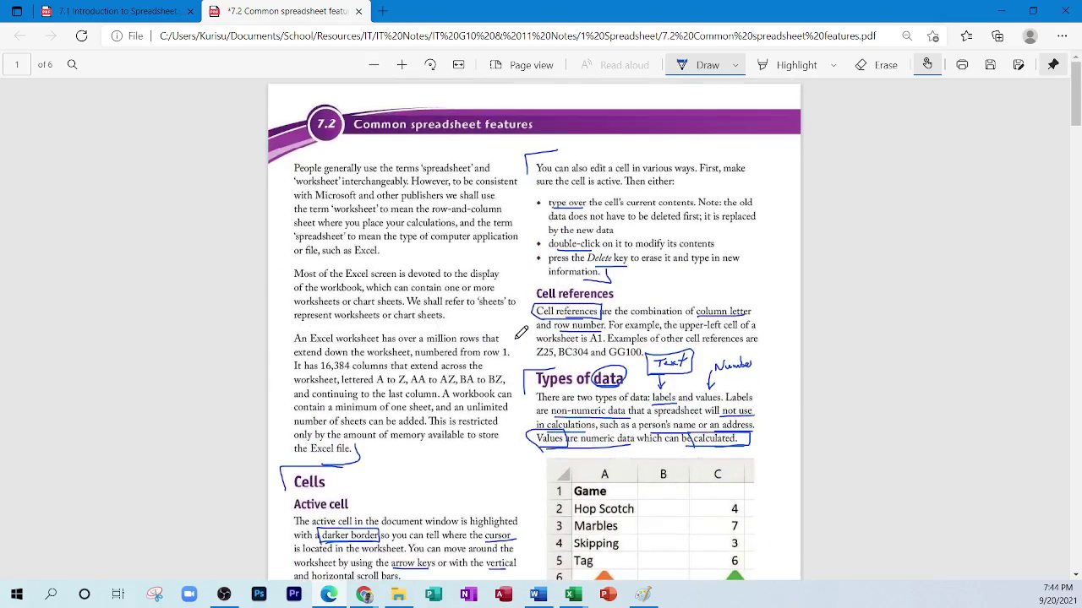
Re-mark the box around "darker border" and circle the "Active cell" heading in the Cells section of the notes.
scroll(395, 468, up, 3)
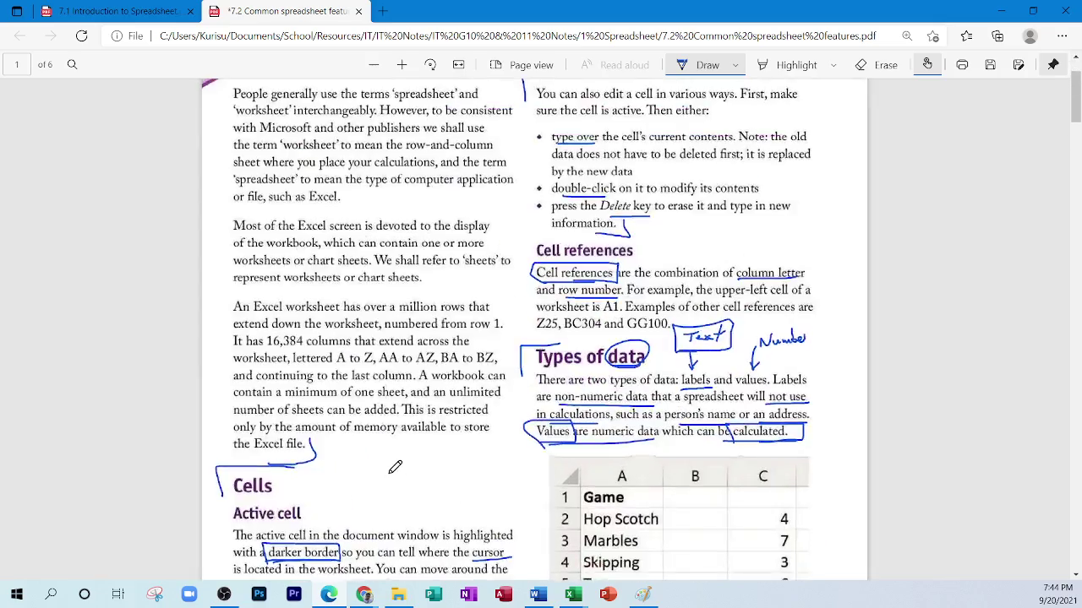
scroll(394, 467, down, 4)
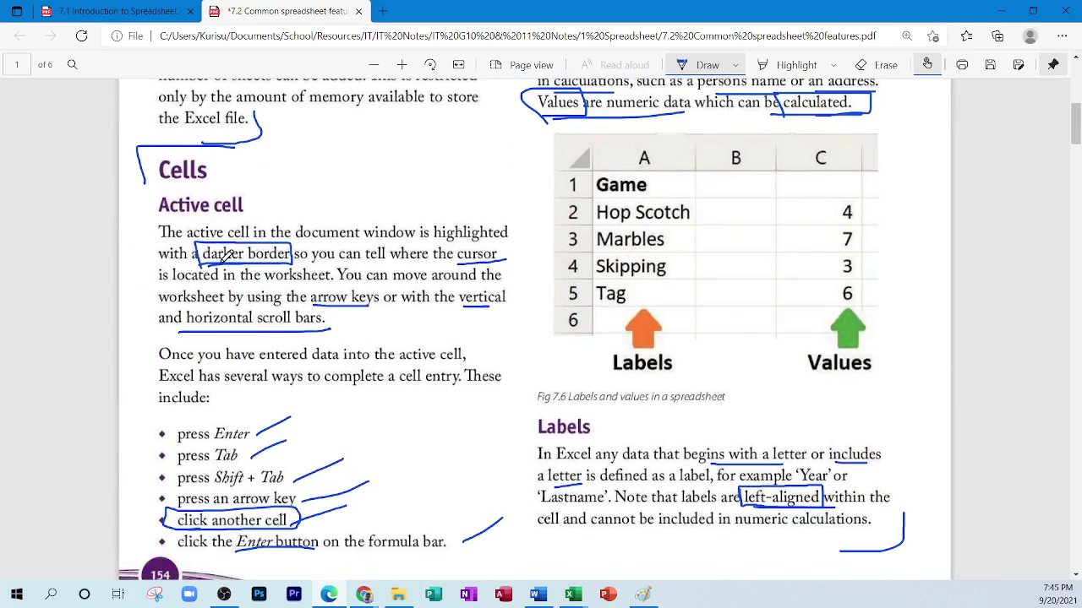
mouse_move(203, 257)
mouse_down()
mouse_move(301, 247)
mouse_move(207, 258)
mouse_up()
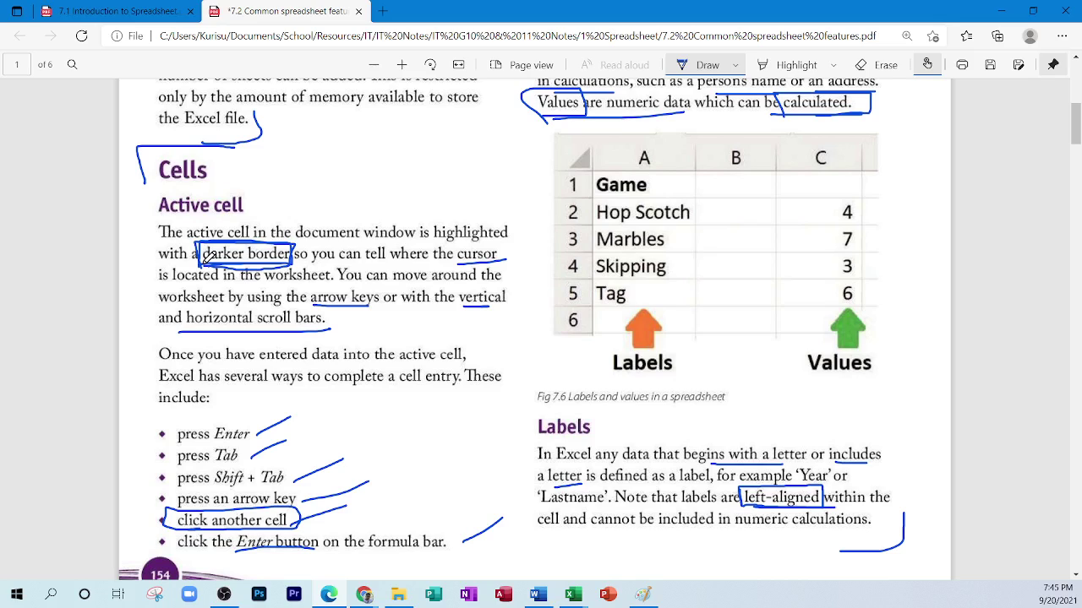
mouse_move(161, 203)
mouse_down()
mouse_move(139, 213)
mouse_move(157, 177)
mouse_move(188, 211)
mouse_up()
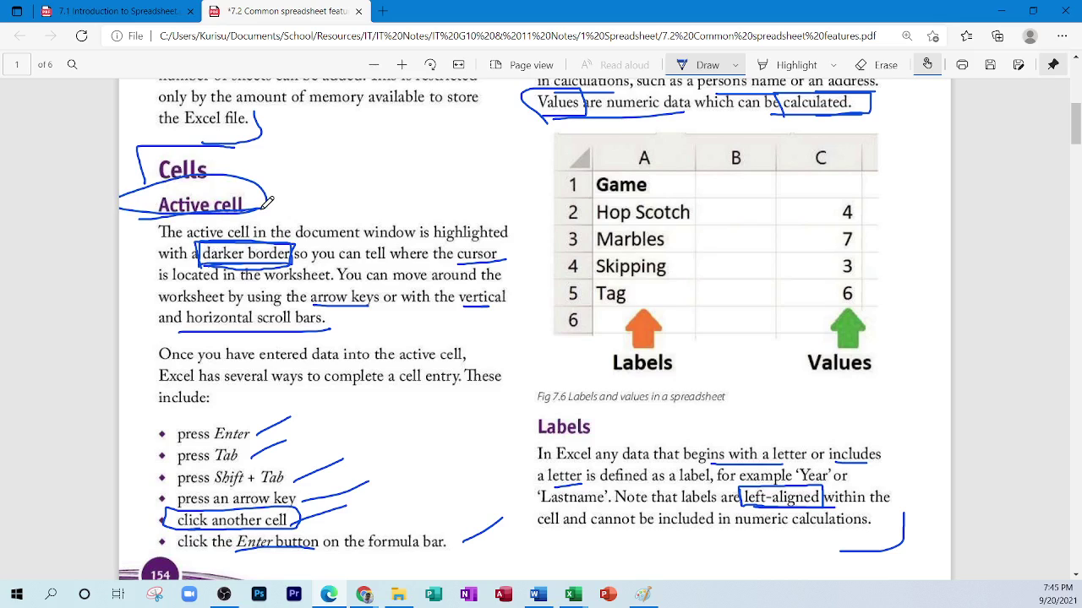
scroll(266, 420, down, 3)
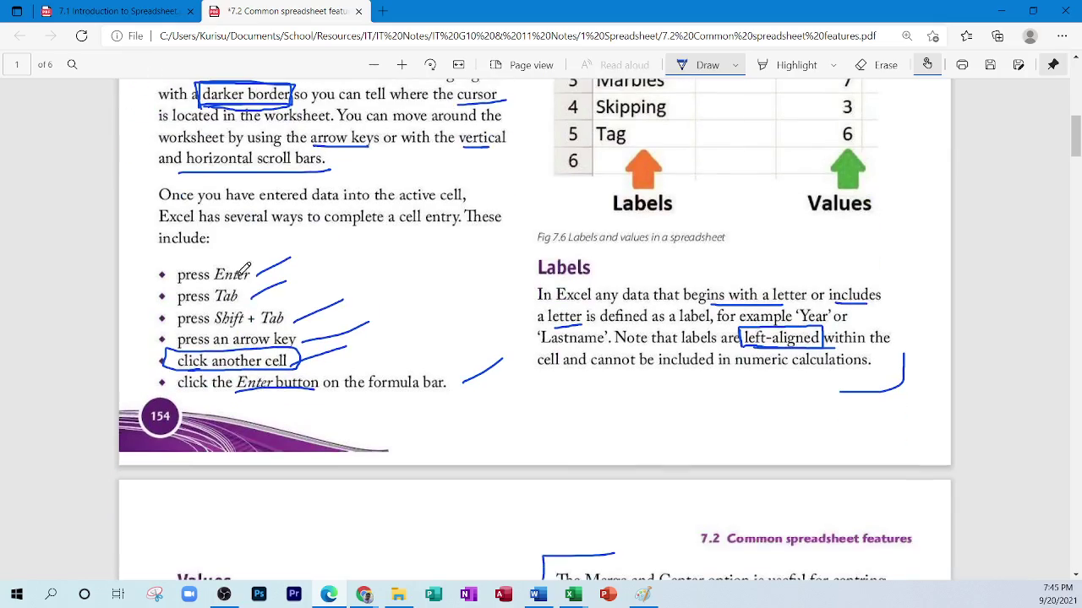
Review the notes from editing cells, cell references and types of data on page 1 through to the Values section on page 2.
scroll(570, 408, up, 10)
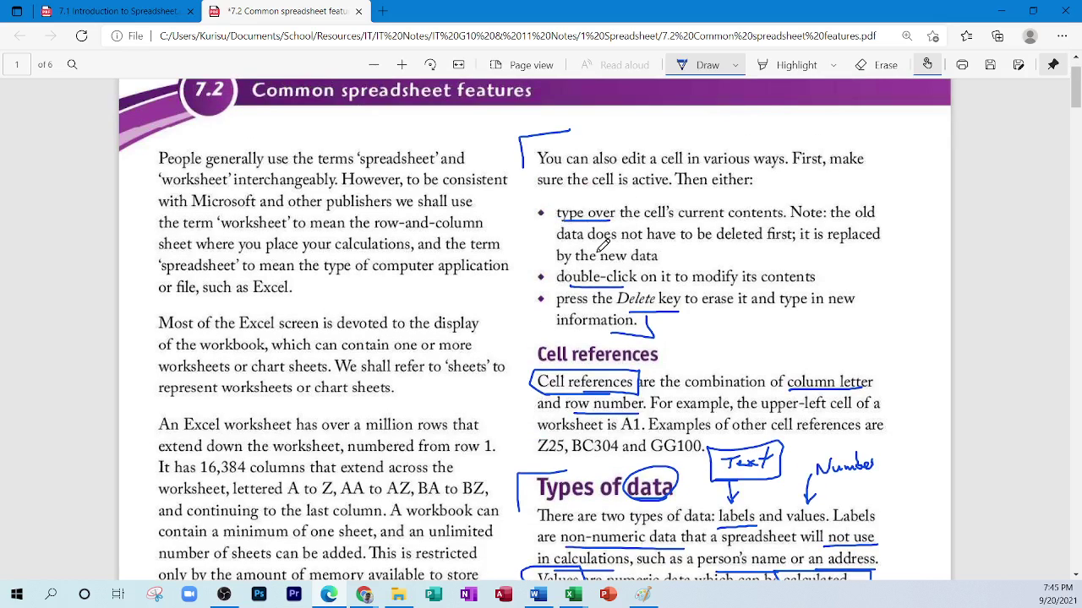
scroll(594, 353, down, 2)
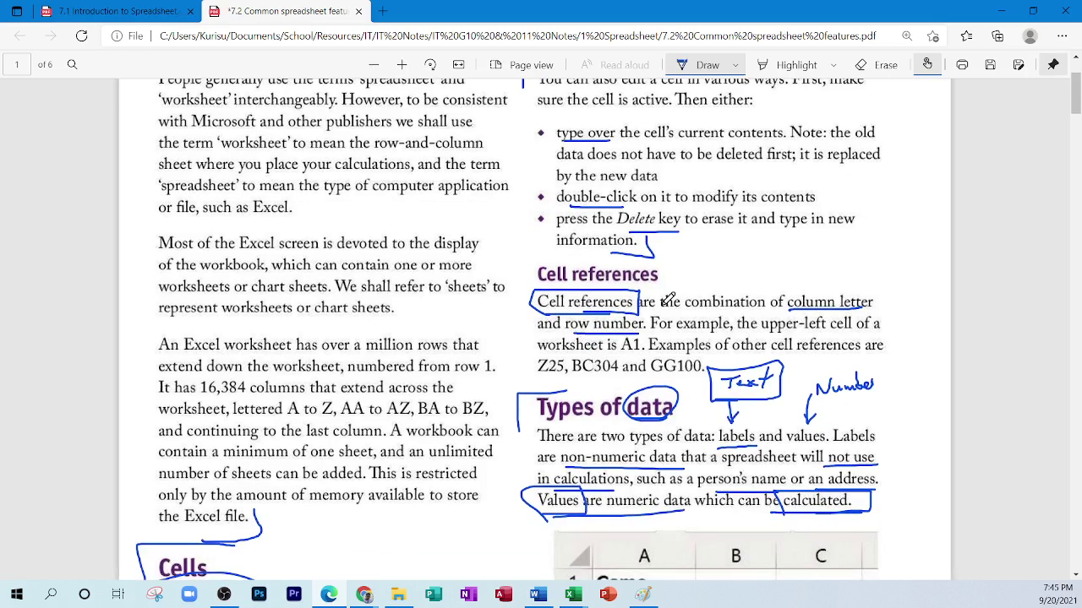
scroll(668, 297, down, 2)
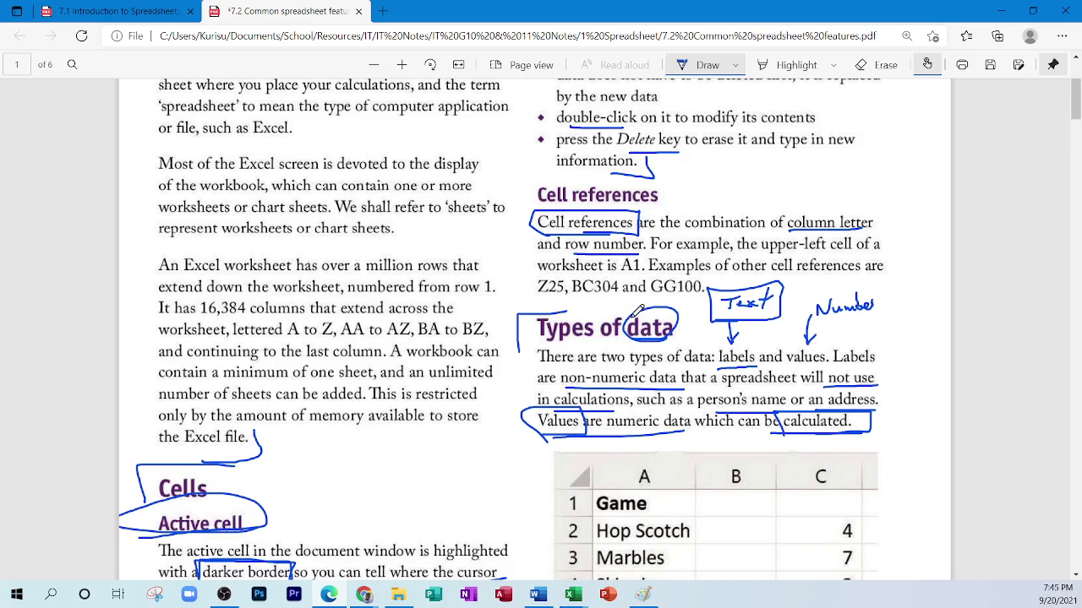
scroll(636, 310, down, 2)
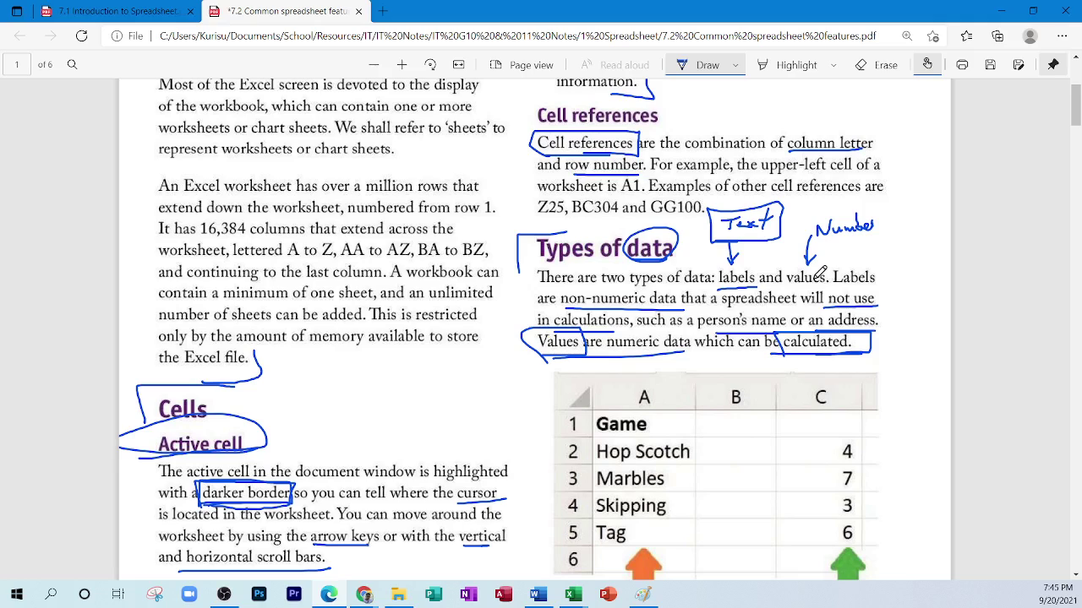
scroll(712, 405, down, 5)
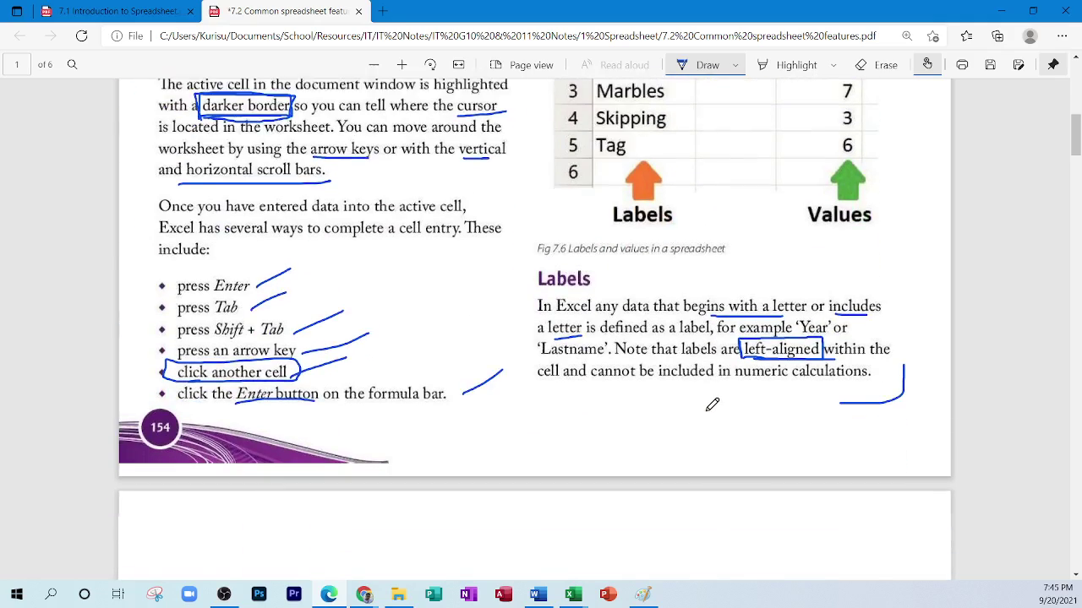
scroll(712, 405, down, 4)
scroll(602, 195, up, 3)
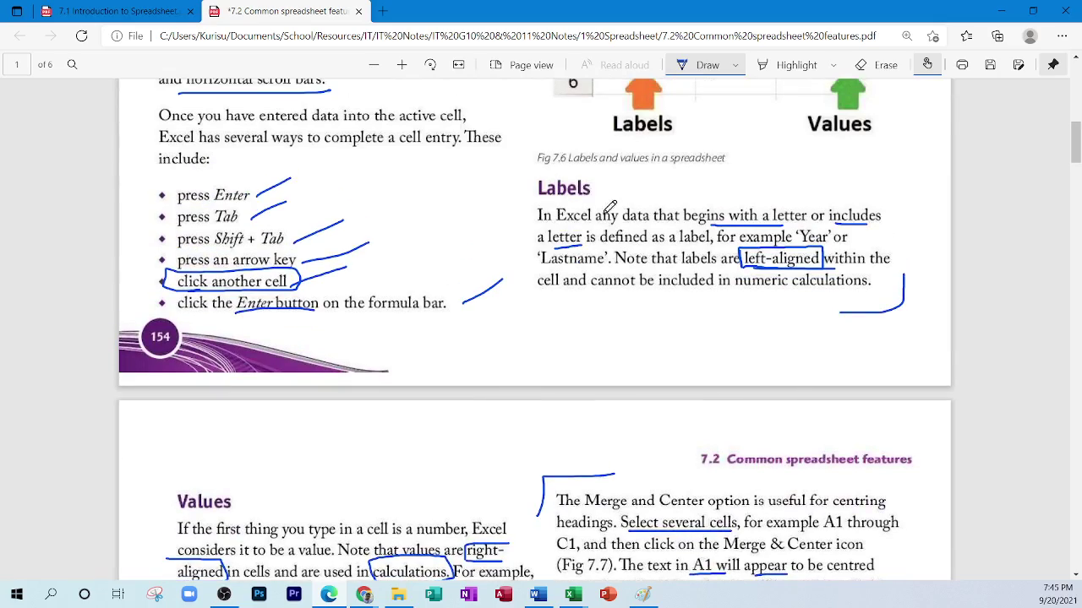
scroll(412, 297, down, 3)
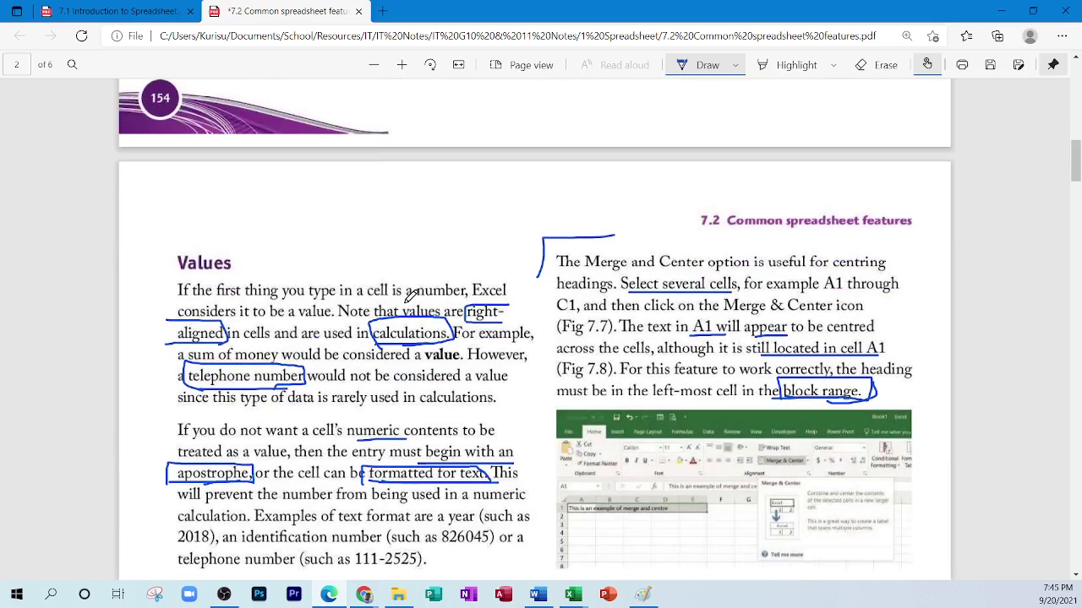
scroll(328, 359, down, 2)
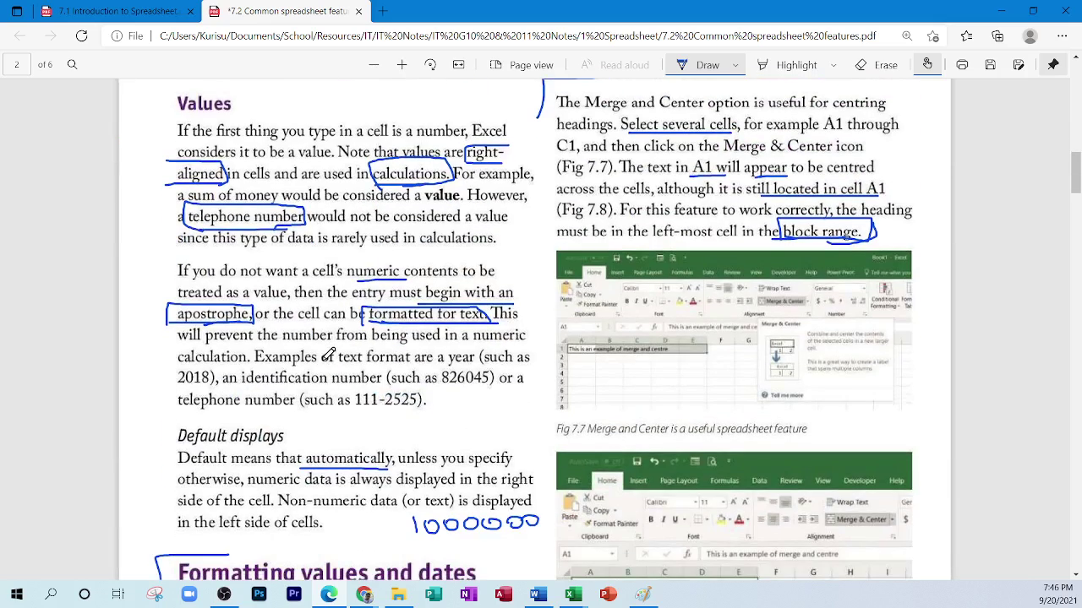
Underline "identification number", "telephone number" and "a year" in the text format examples, and box "automatically" under Default displays.
scroll(328, 356, up, 1)
scroll(327, 353, down, 2)
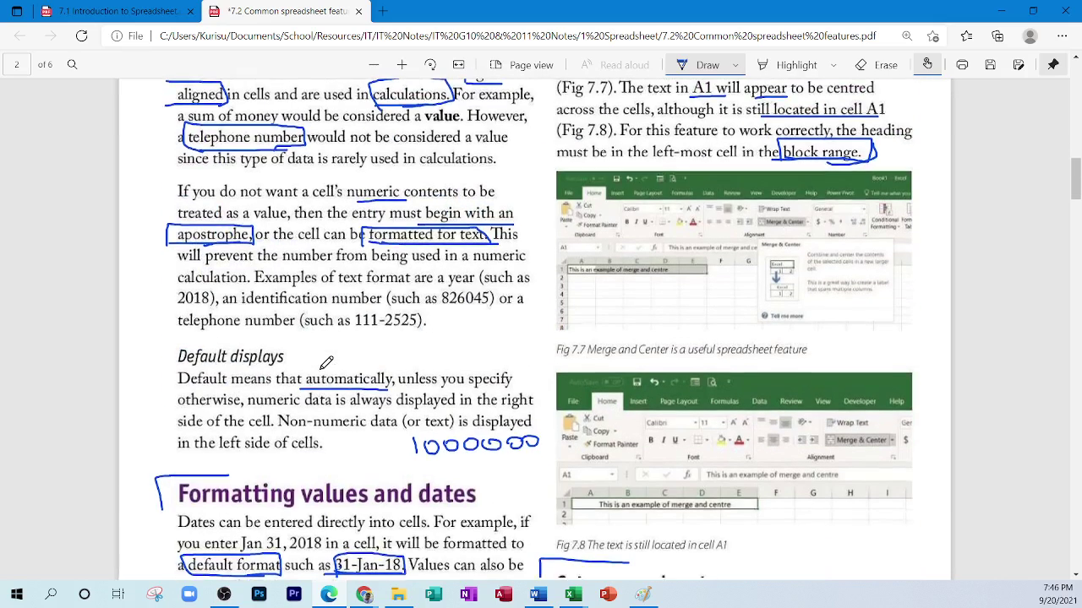
drag(250, 306, 382, 305)
drag(204, 336, 313, 336)
drag(437, 287, 476, 286)
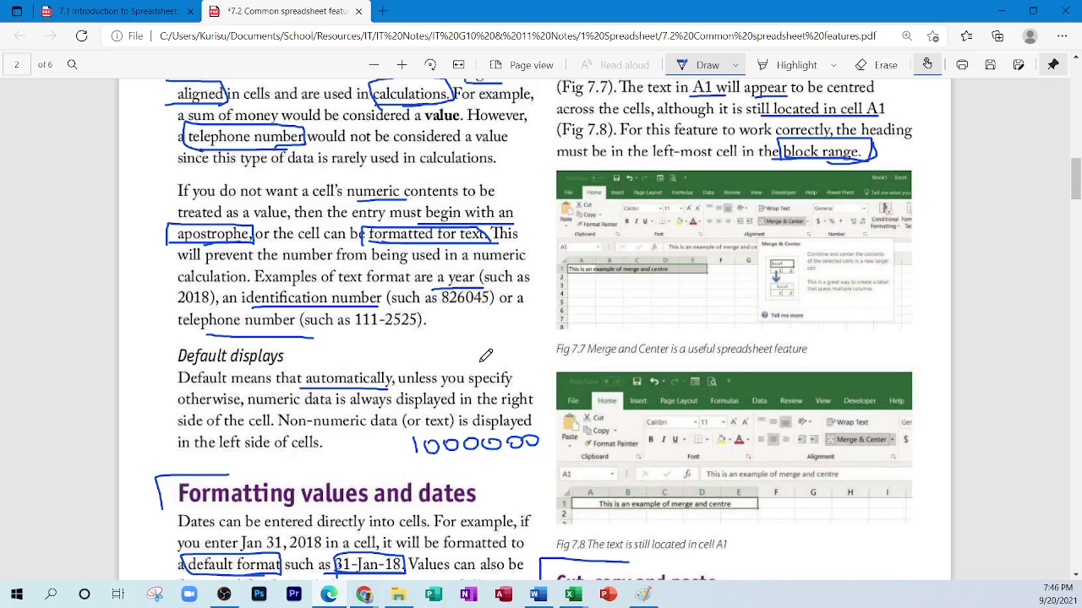
key(Down)
mouse_move(304, 386)
mouse_down()
mouse_move(303, 361)
mouse_move(397, 362)
mouse_move(382, 387)
mouse_move(363, 382)
mouse_up()
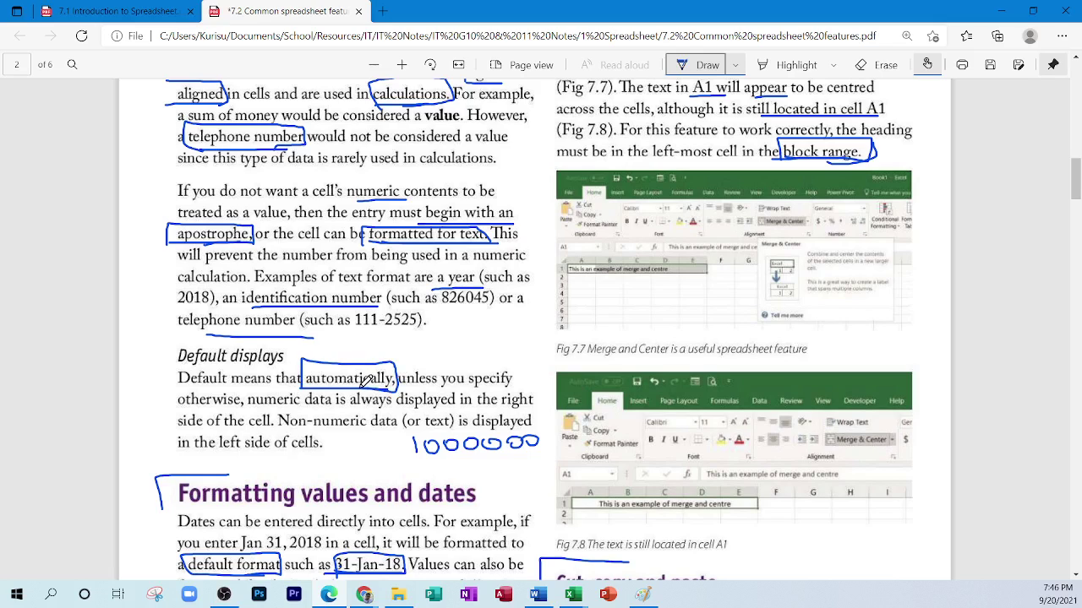
Review the notes on formatting values and dates, text alignment, Merge and Center, cut, copy and paste, and column widths and row heights.
scroll(365, 382, down, 5)
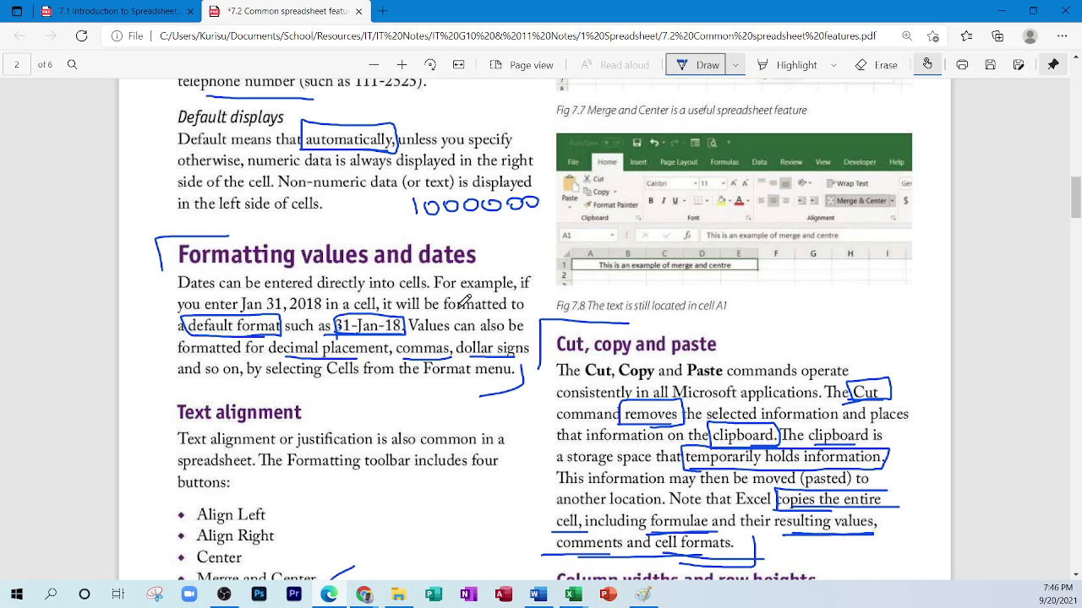
scroll(365, 305, down, 3)
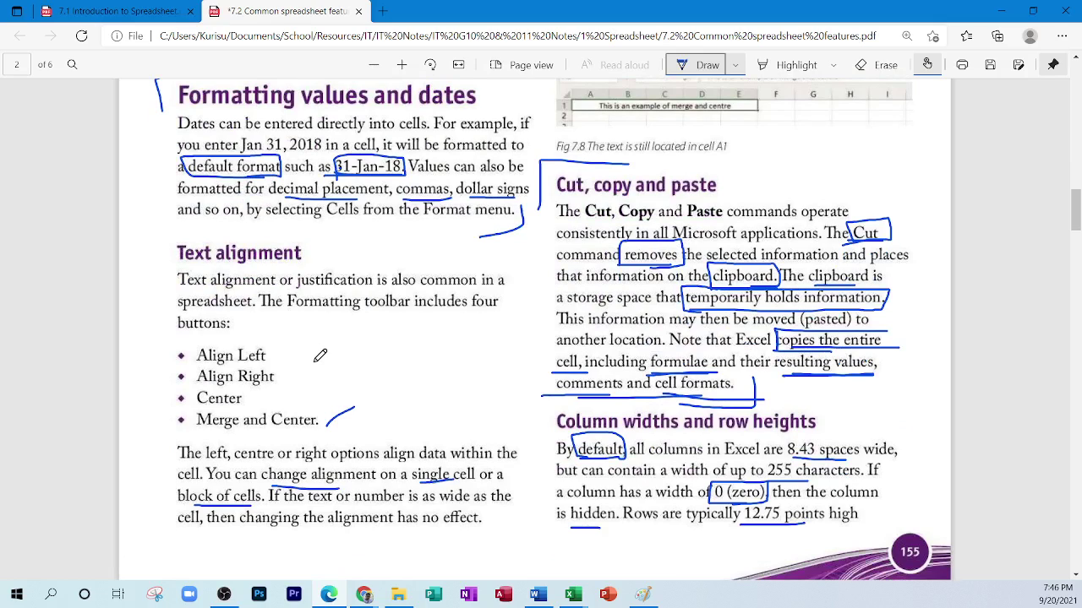
scroll(439, 389, up, 15)
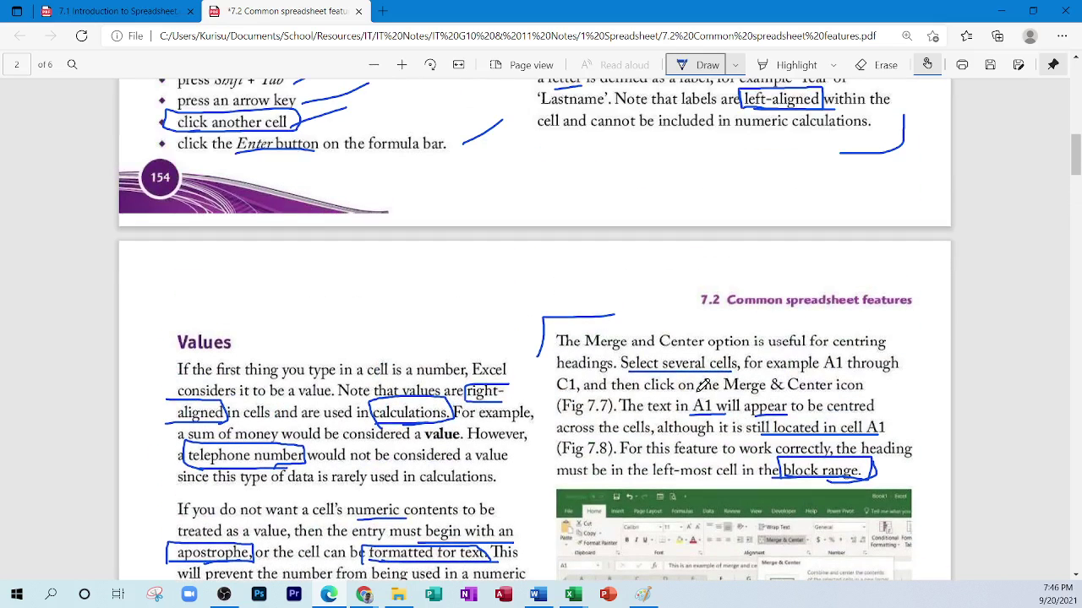
scroll(702, 385, down, 5)
scroll(702, 384, down, 3)
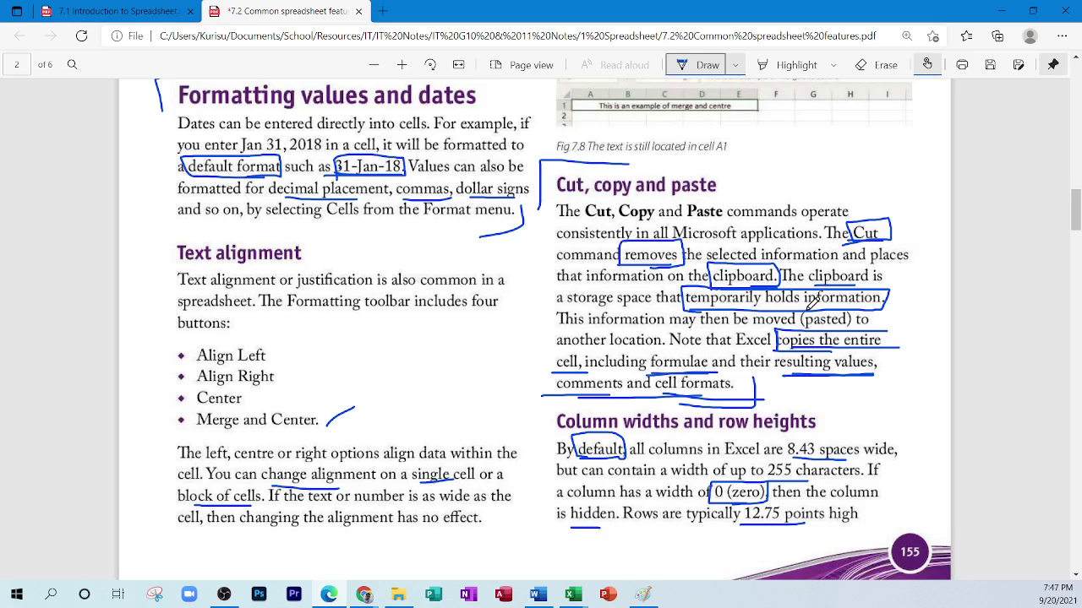
scroll(799, 309, down, 5)
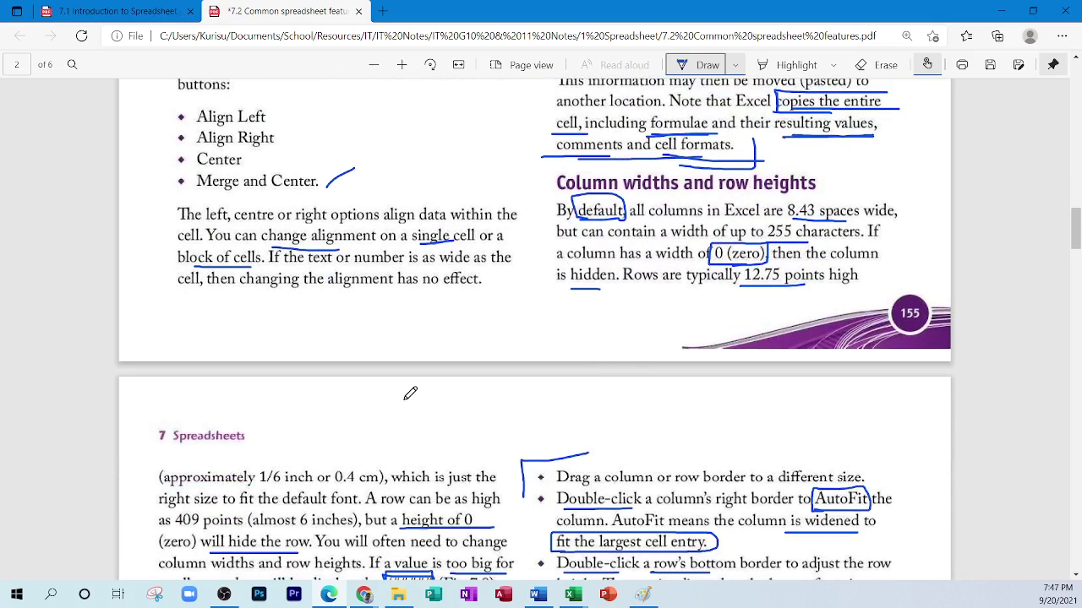
scroll(410, 393, down, 3)
scroll(411, 393, down, 2)
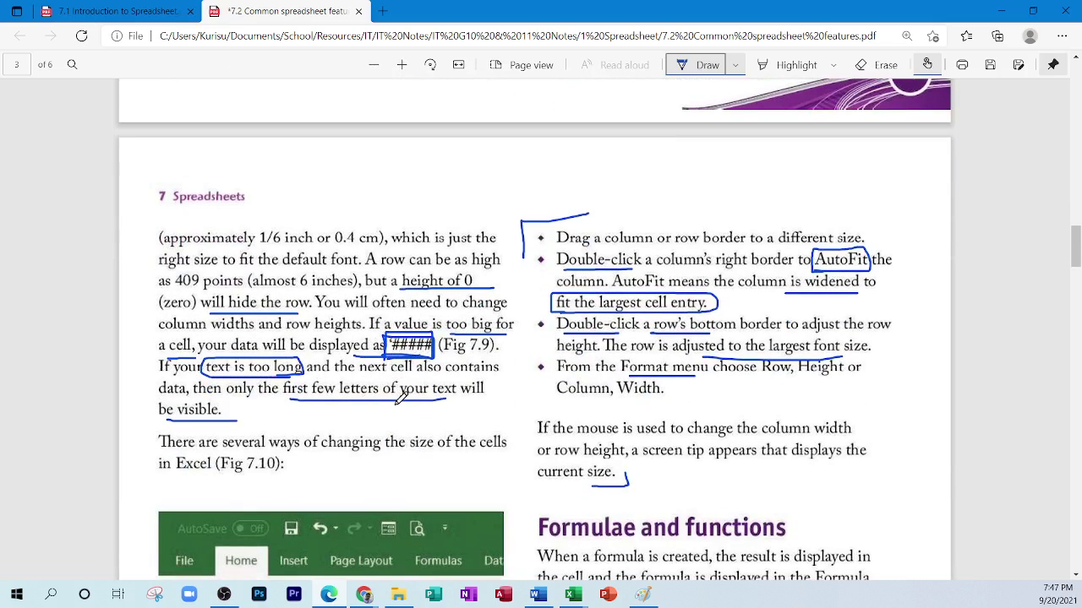
scroll(401, 396, down, 3)
Go back to page 1 of the notes, and skim the unmarked pages on freezing panes, title locking, range names and arithmetic operators.
scroll(400, 397, up, 10)
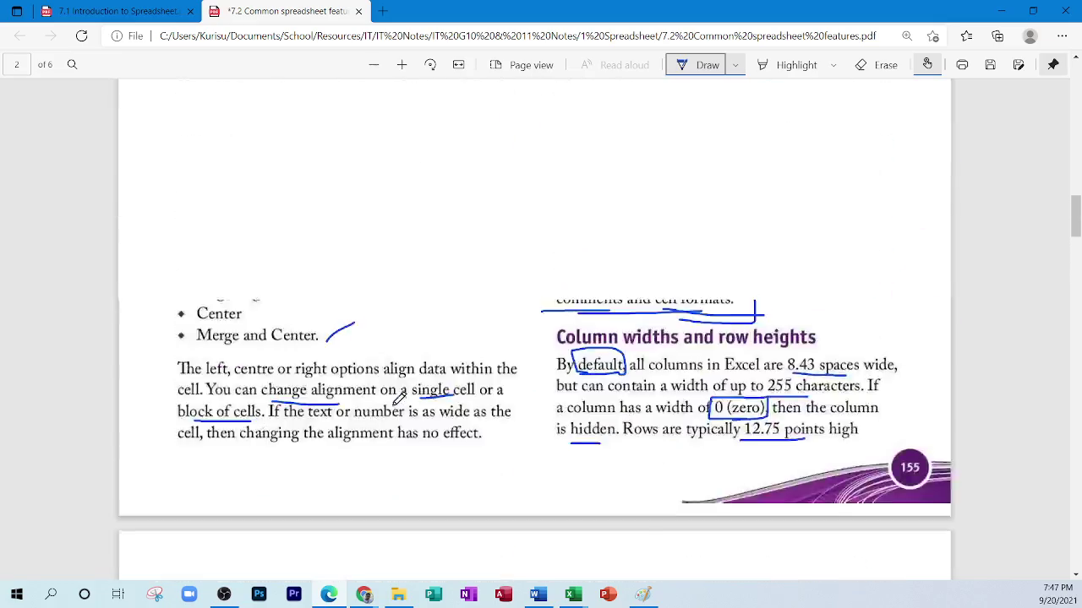
scroll(399, 399, up, 12)
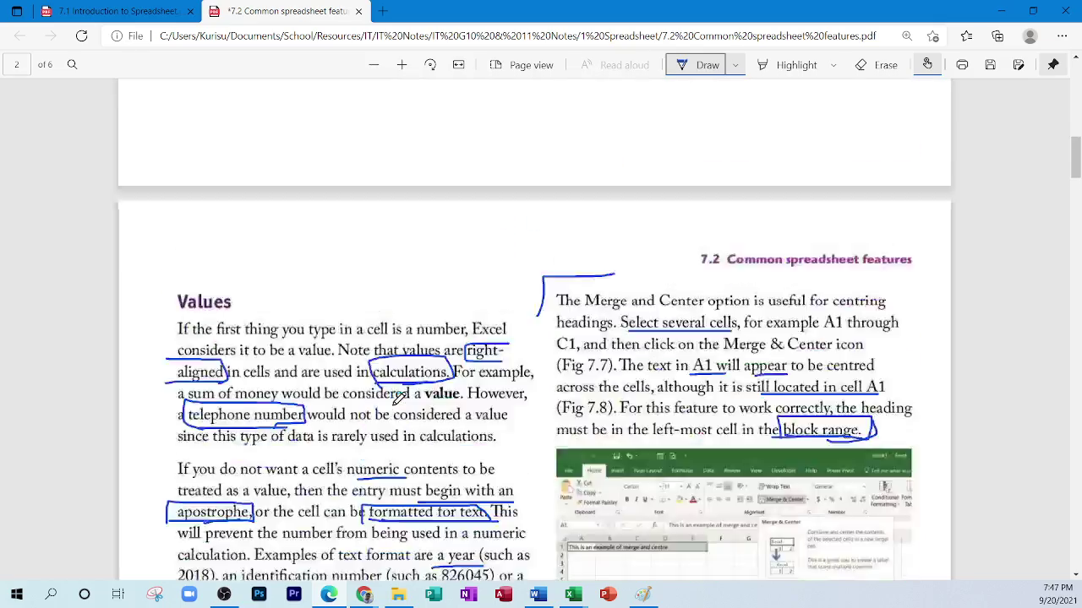
scroll(398, 398, up, 10)
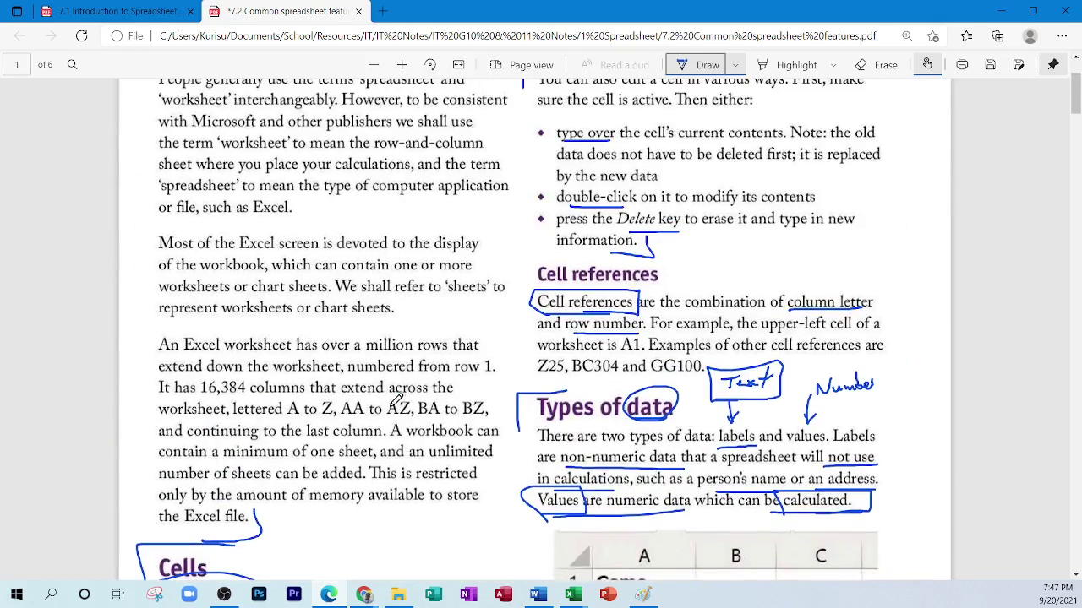
scroll(399, 399, down, 9)
drag(1076, 200, 1076, 505)
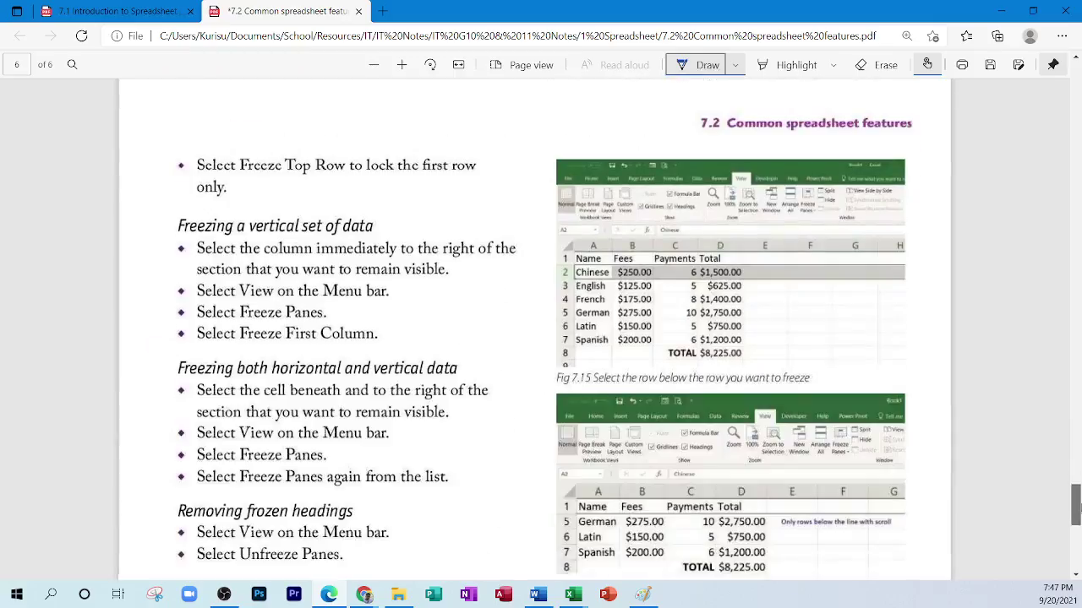
scroll(688, 377, down, 7)
scroll(688, 378, up, 6)
scroll(688, 378, up, 10)
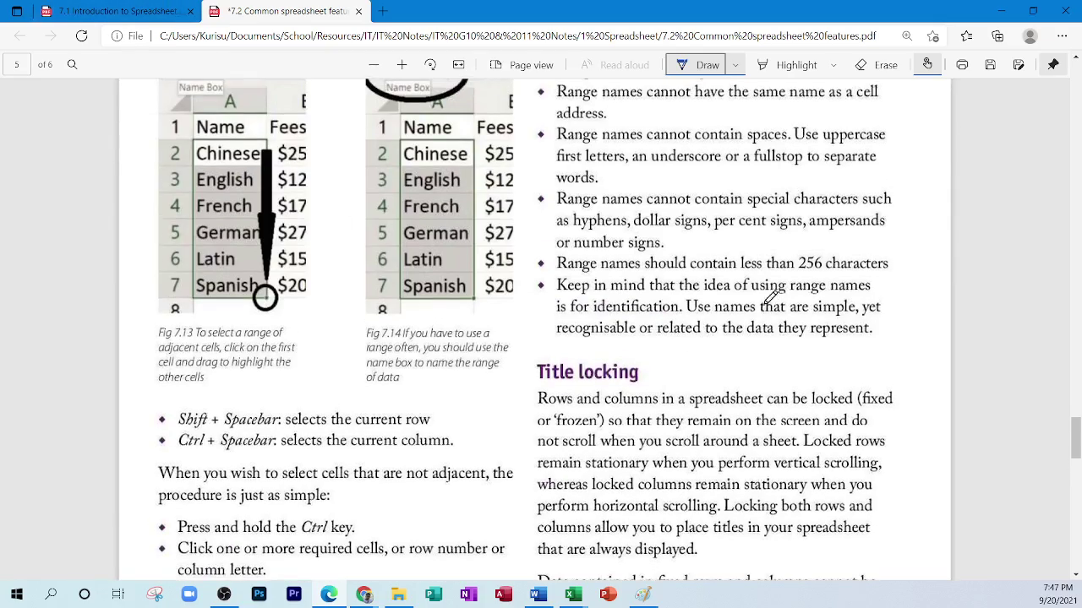
scroll(775, 298, up, 20)
scroll(755, 303, up, 4)
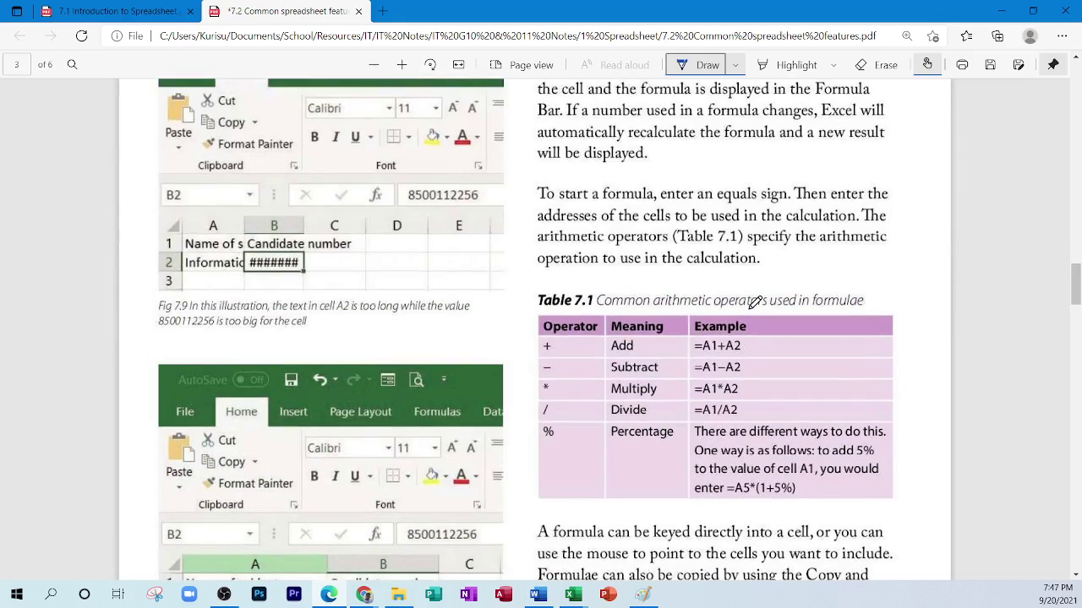
Look over the marked-up sections on pages 2 and 3 again, from Values to the ways of changing cell size.
scroll(755, 303, up, 12)
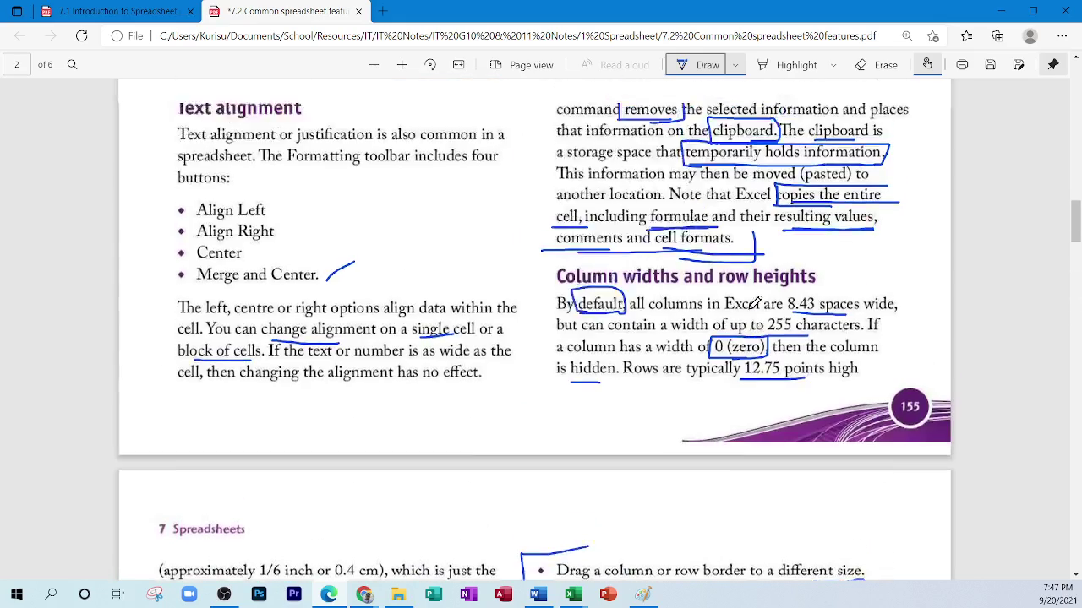
scroll(755, 303, up, 3)
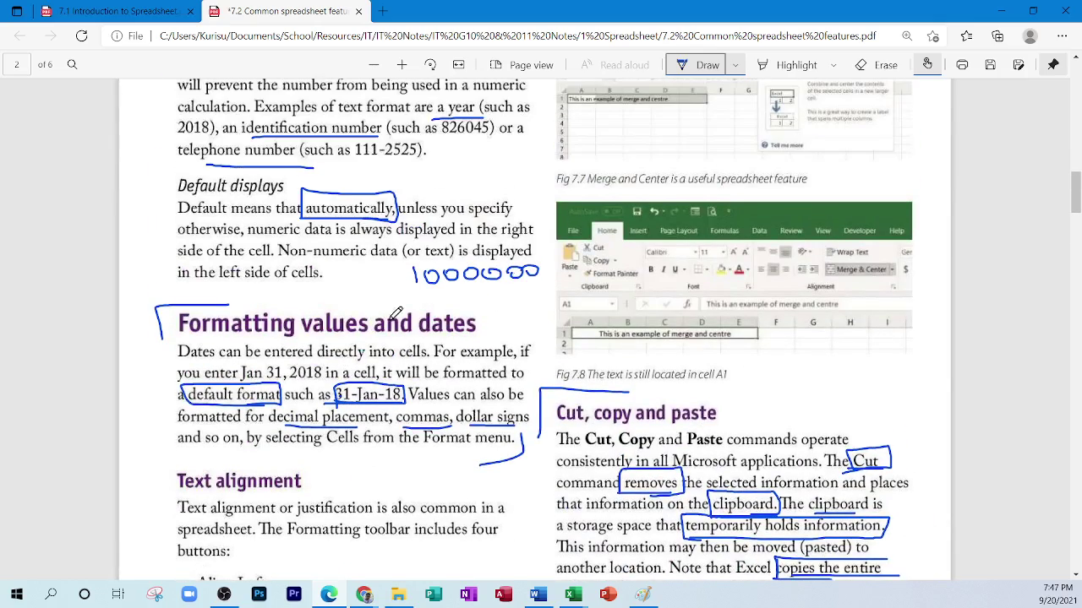
scroll(388, 319, up, 3)
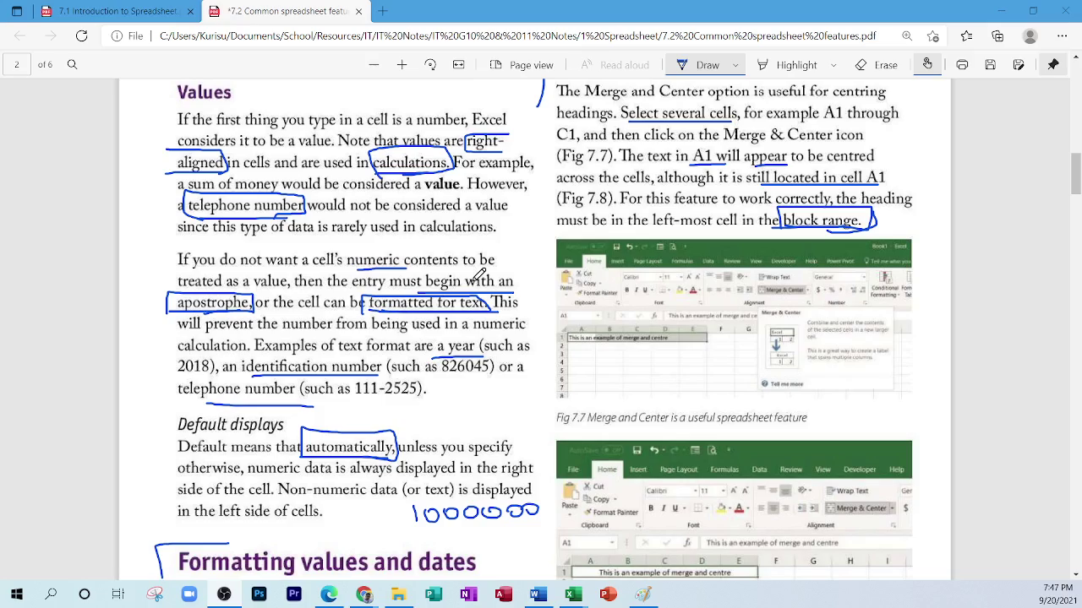
scroll(479, 275, down, 1)
scroll(479, 274, down, 15)
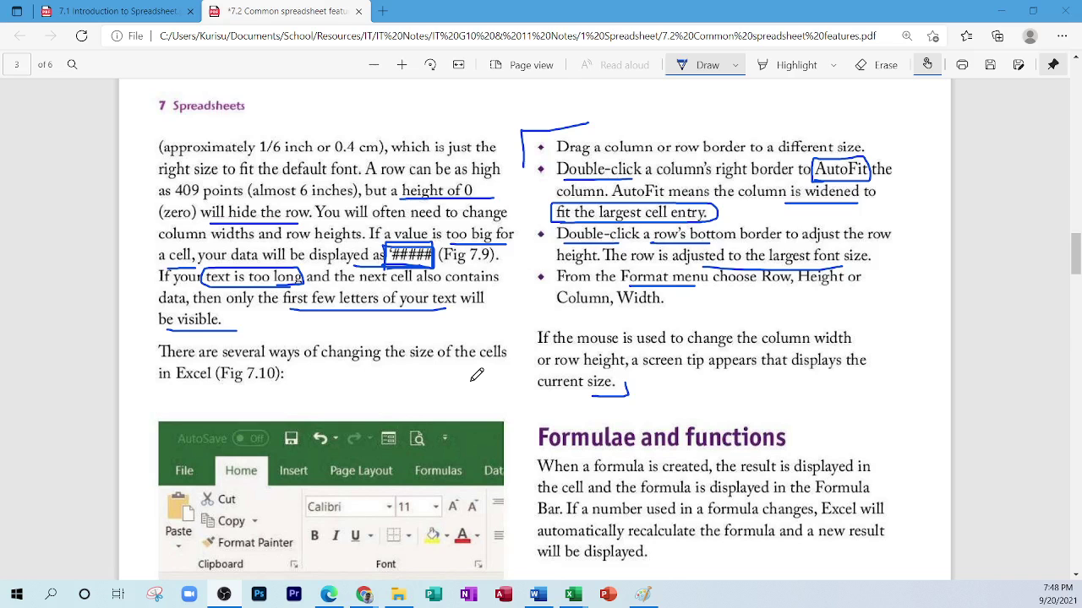
scroll(477, 375, up, 10)
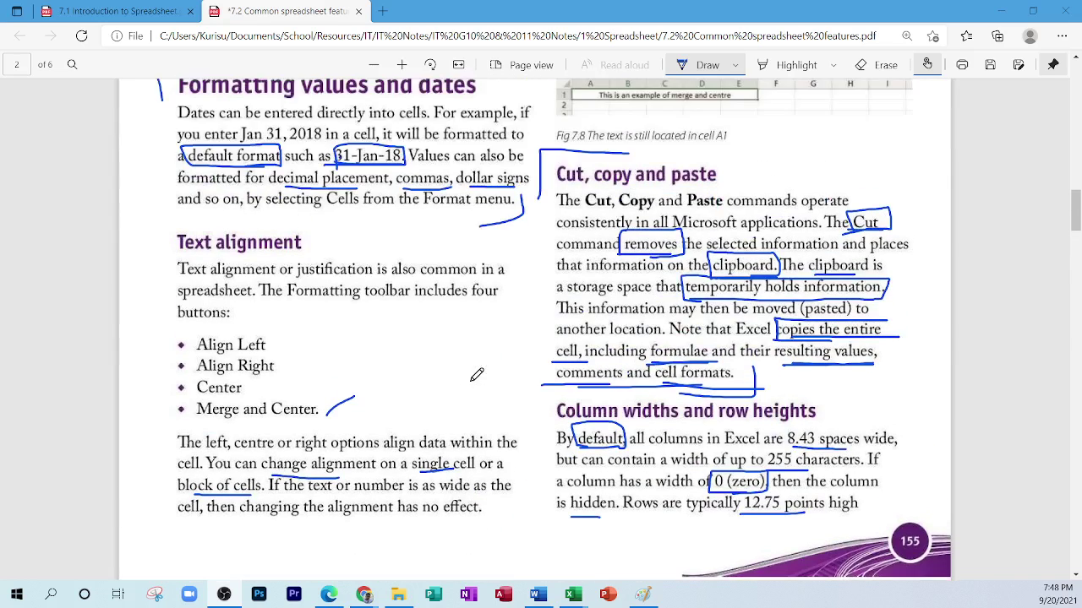